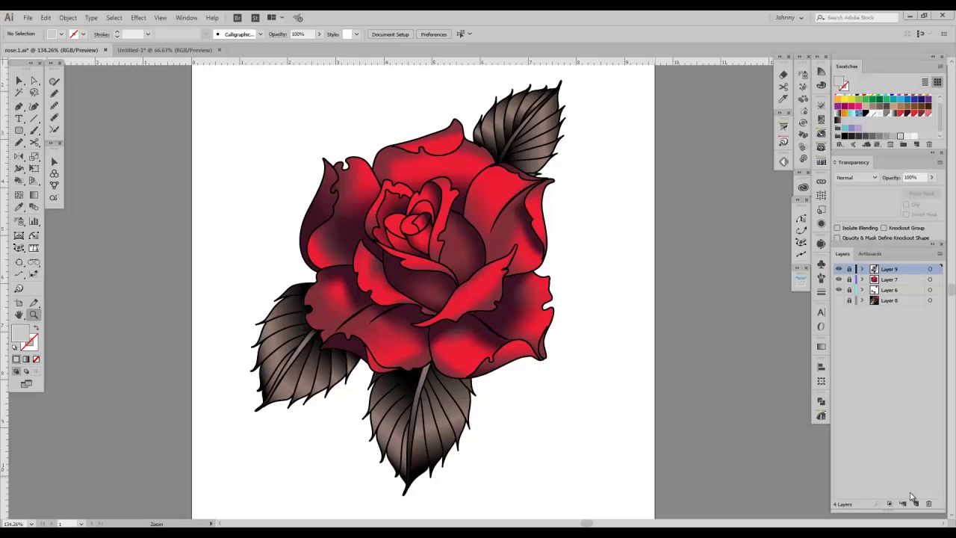
# Step: Paste the rose sketch into the Untitled-1 document and nudge it slightly over the artboard
pyautogui.click(139, 50)
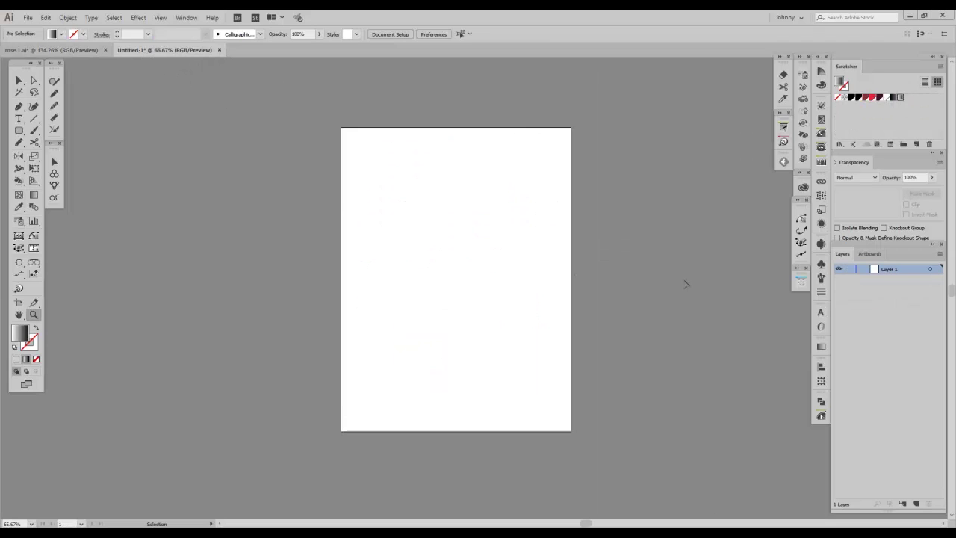
pyautogui.hotkey('ctrl', 'v')
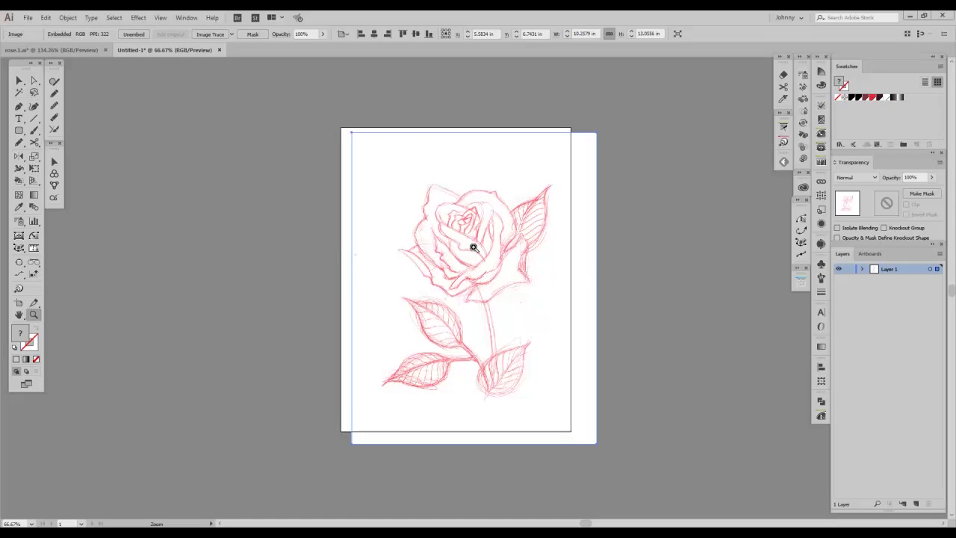
pyautogui.click(19, 80)
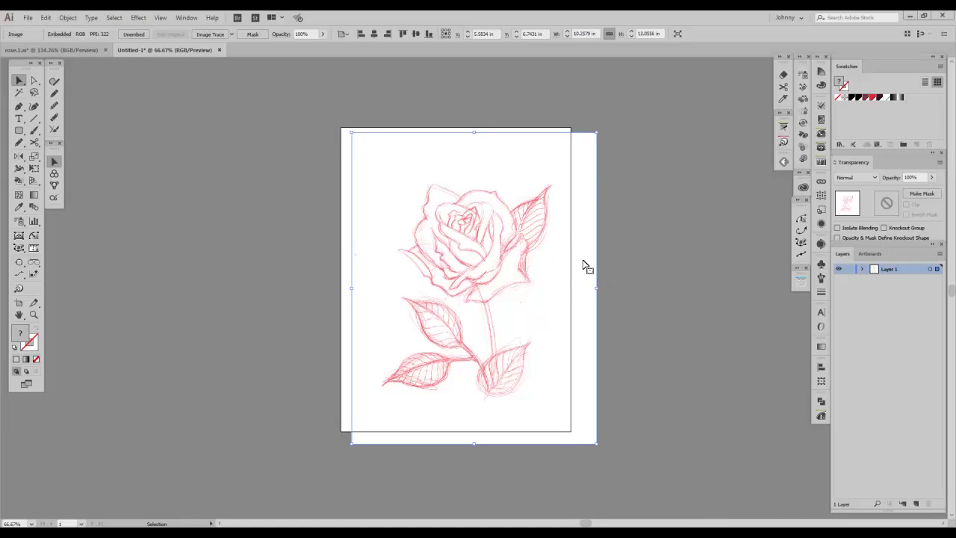
pyautogui.moveTo(555, 258); pyautogui.dragTo(550, 256)
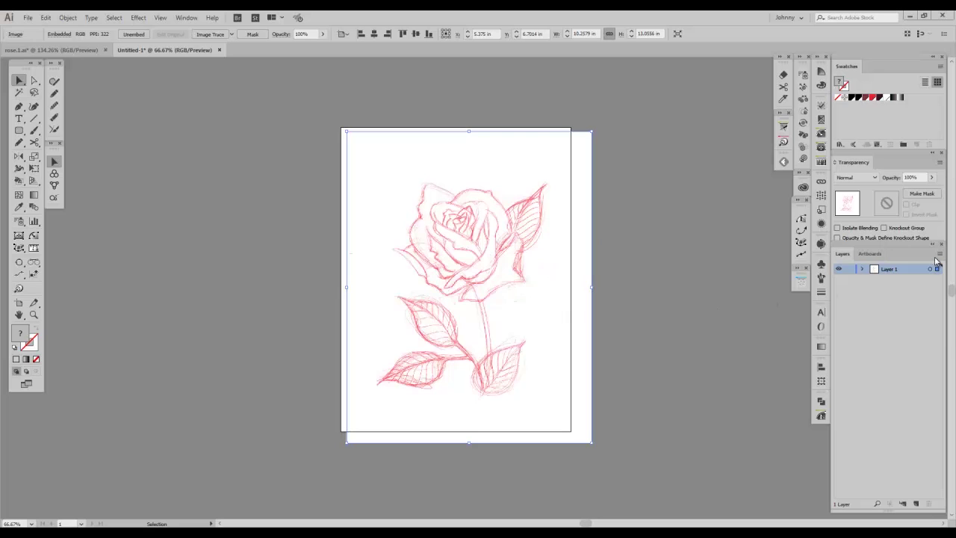
# Step: Turn Layer 1 with the sketch into a template layer and add a new layer above it
pyautogui.click(940, 255)
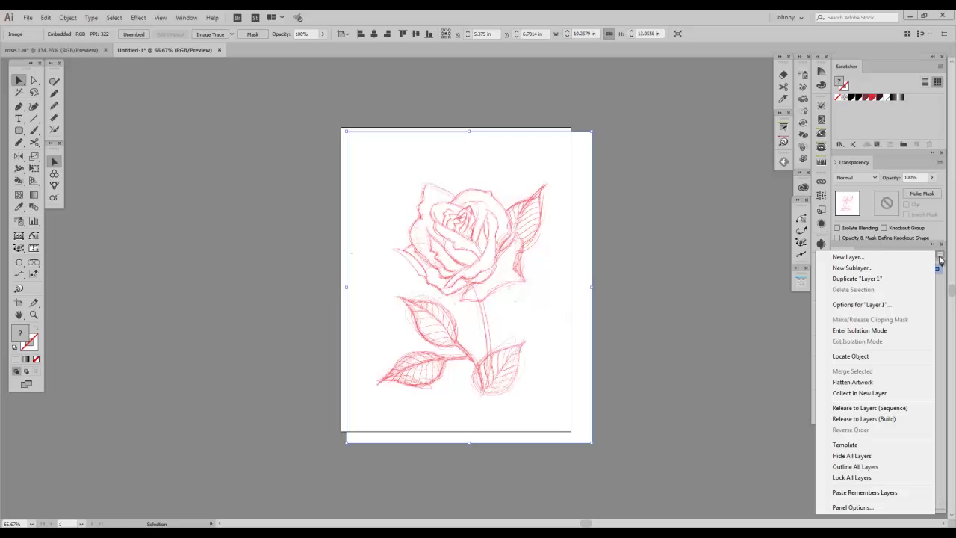
pyautogui.click(857, 446)
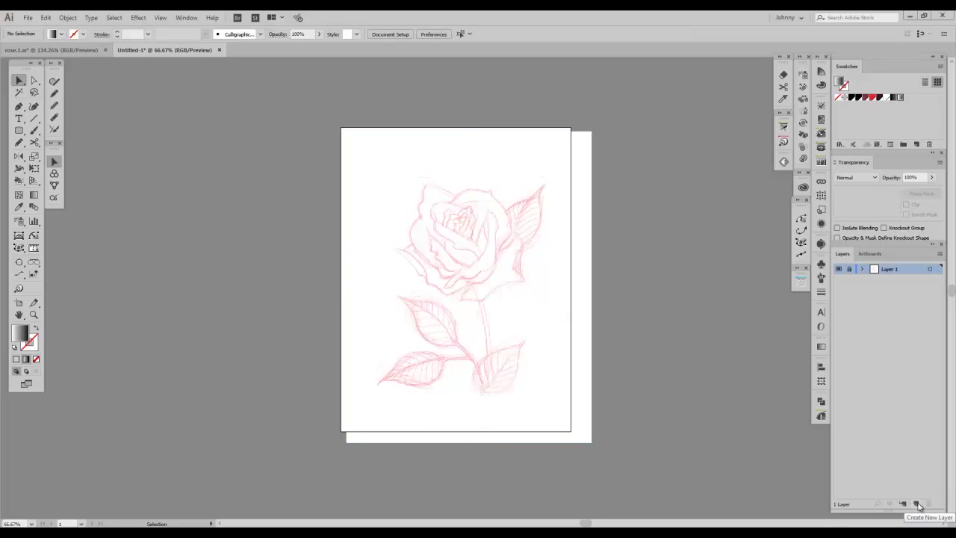
pyautogui.click(917, 504)
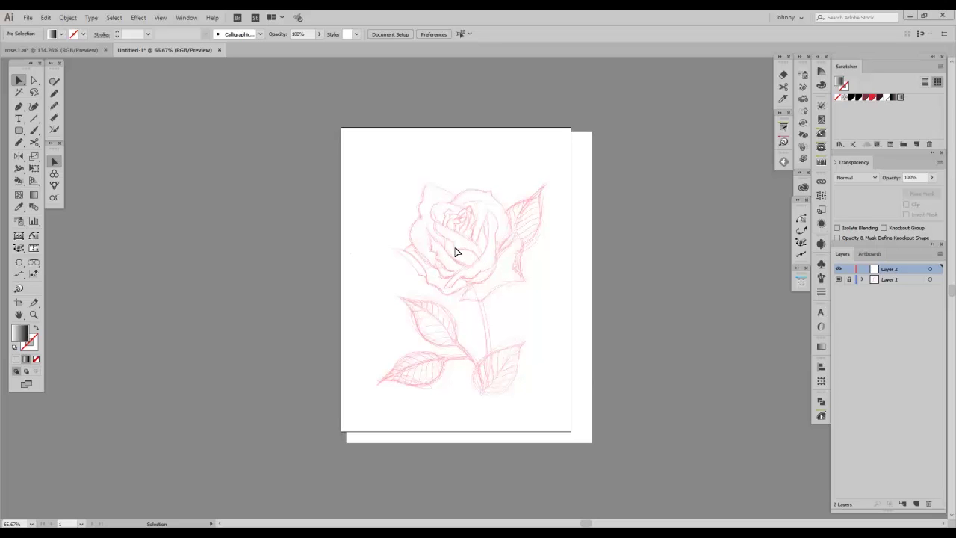
# Step: Activate the Pen tool and delete the saved style called Graphic Style from the graphic styles
pyautogui.scroll(2, 474, 225)
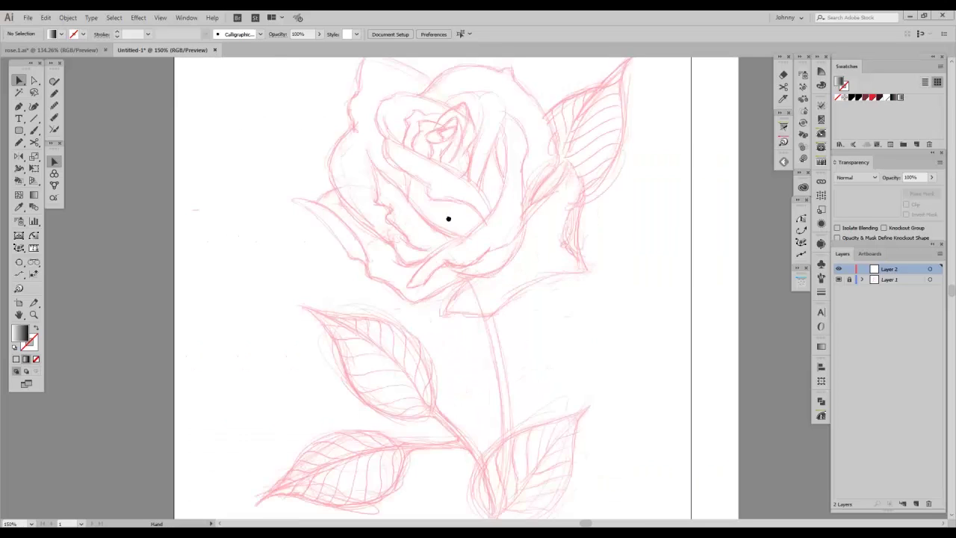
pyautogui.click(20, 108)
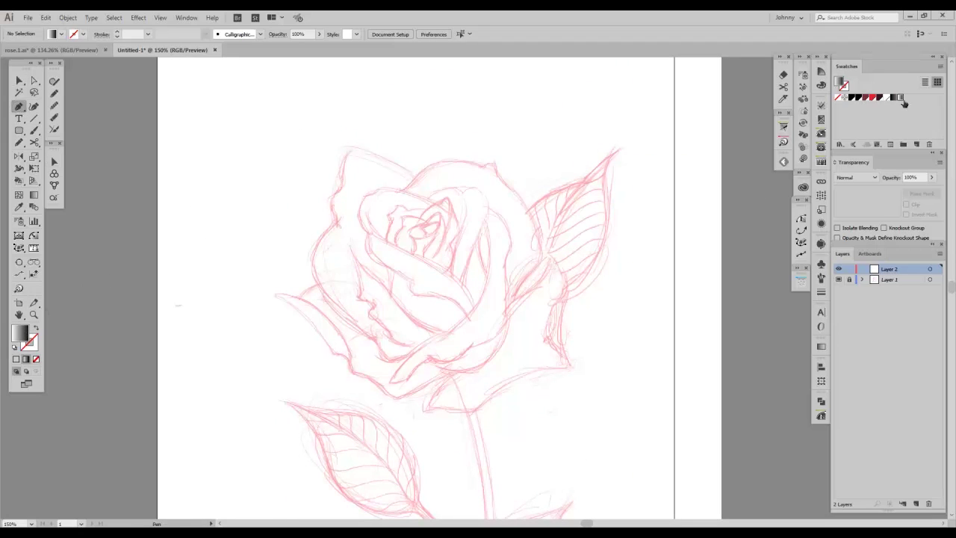
pyautogui.click(821, 210)
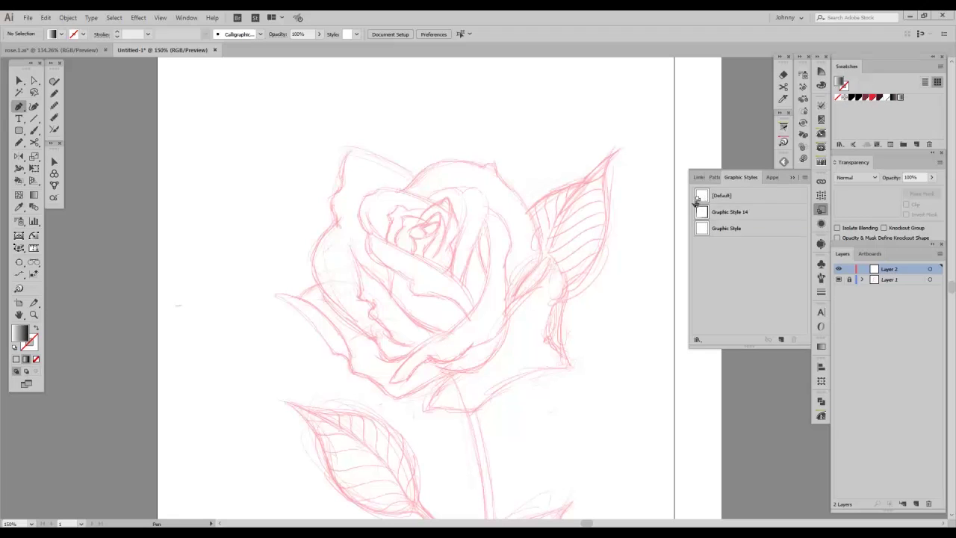
pyautogui.click(734, 233)
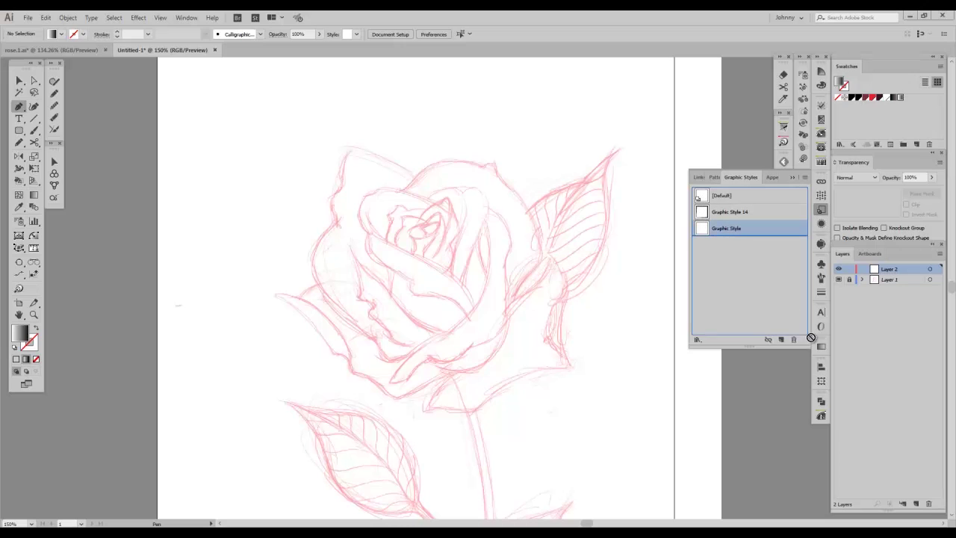
pyautogui.click(794, 339)
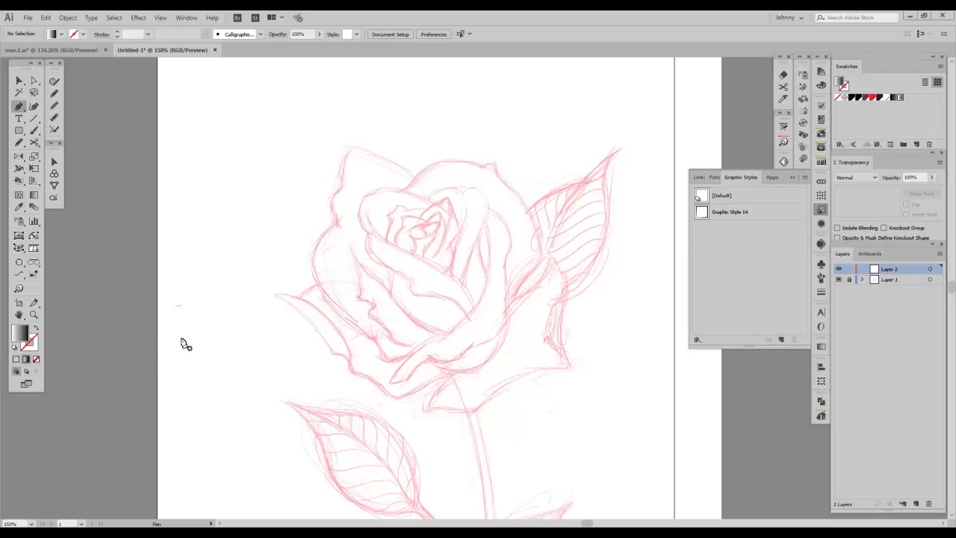
# Step: Save the default white fill and 1 pt black stroke as a new graphic style and replace the [Default] style with it
pyautogui.press('d')
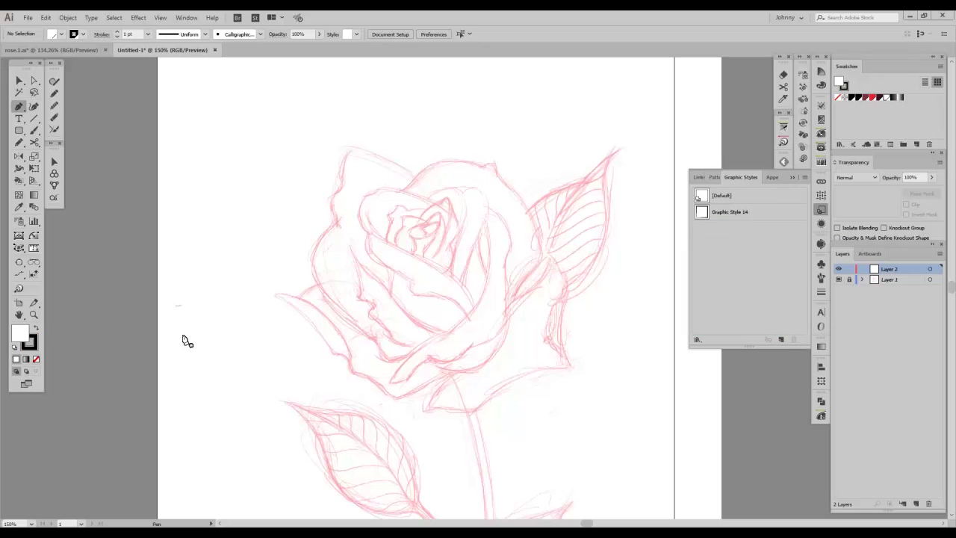
pyautogui.click(32, 352)
pyautogui.press('x')
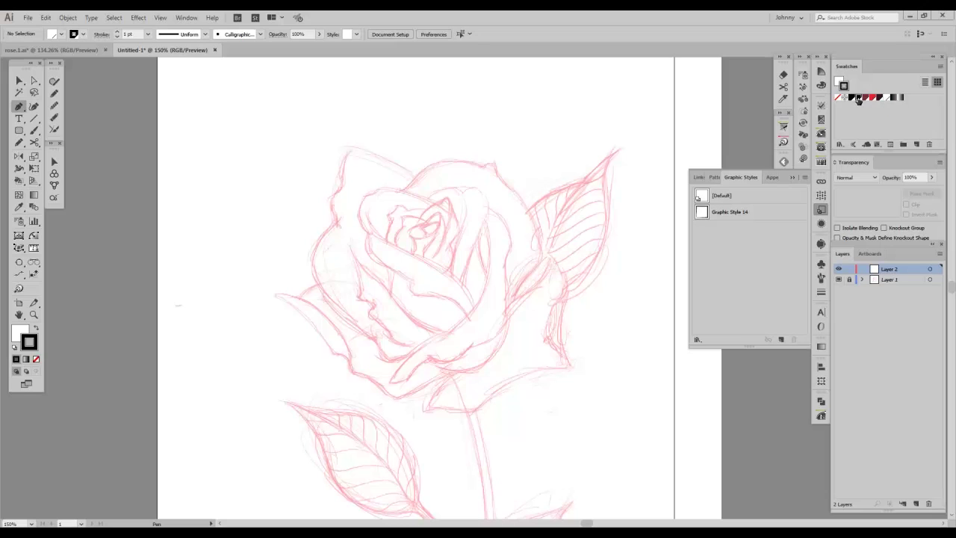
pyautogui.click(782, 341)
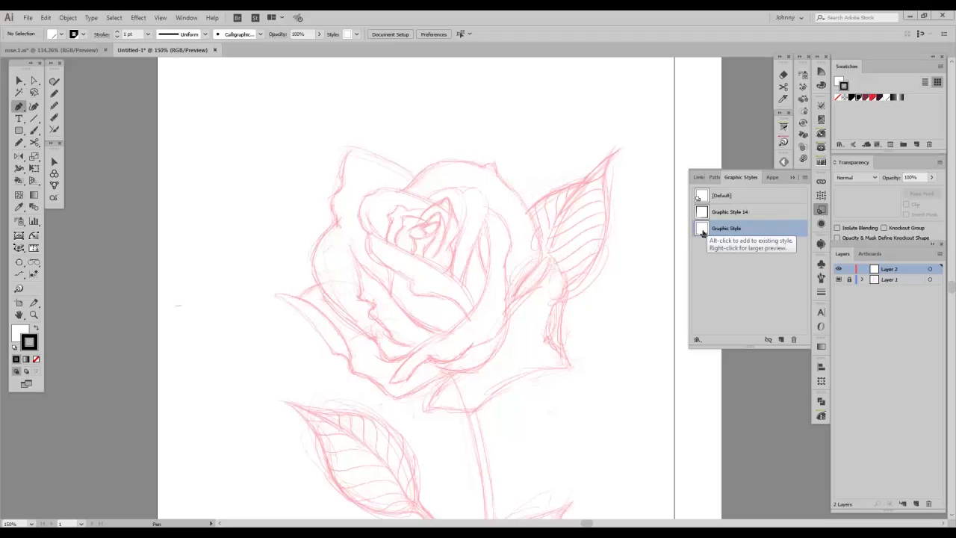
pyautogui.press('alt')
pyautogui.moveTo(702, 233); pyautogui.dragTo(701, 199)
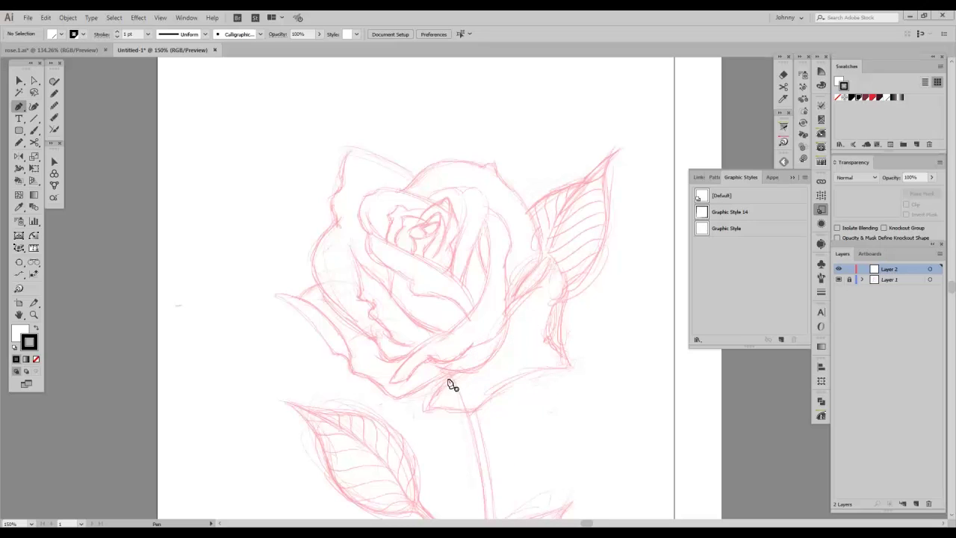
# Step: Trace the rose's outer lower-right petal as a closed curved shape on Layer 2 with the Pen tool
pyautogui.click(494, 334)
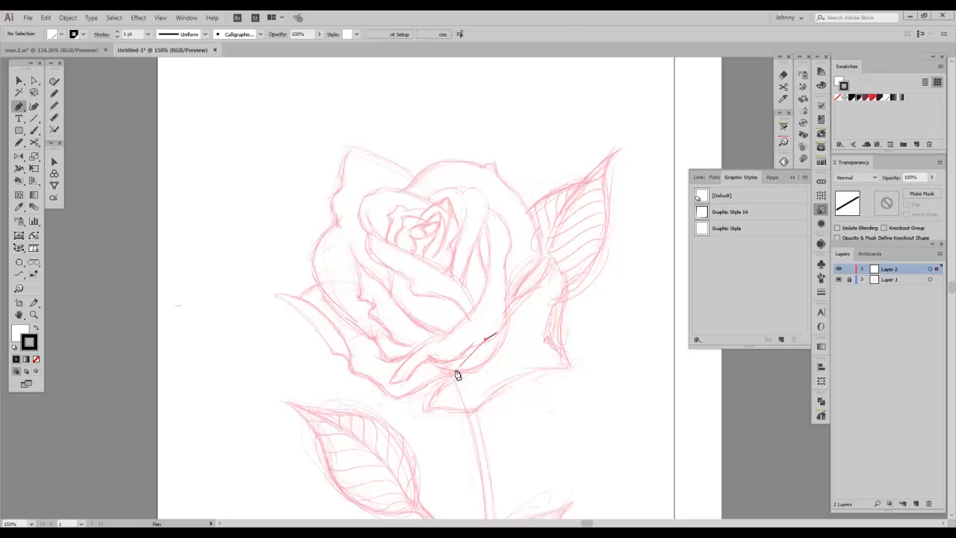
pyautogui.click(428, 404)
pyautogui.moveTo(430, 409); pyautogui.dragTo(525, 294)
pyautogui.click(549, 257)
pyautogui.moveTo(495, 332)
pyautogui.mouseDown()
pyautogui.moveTo(493, 364)
pyautogui.moveTo(504, 335)
pyautogui.moveTo(478, 331)
pyautogui.mouseUp()
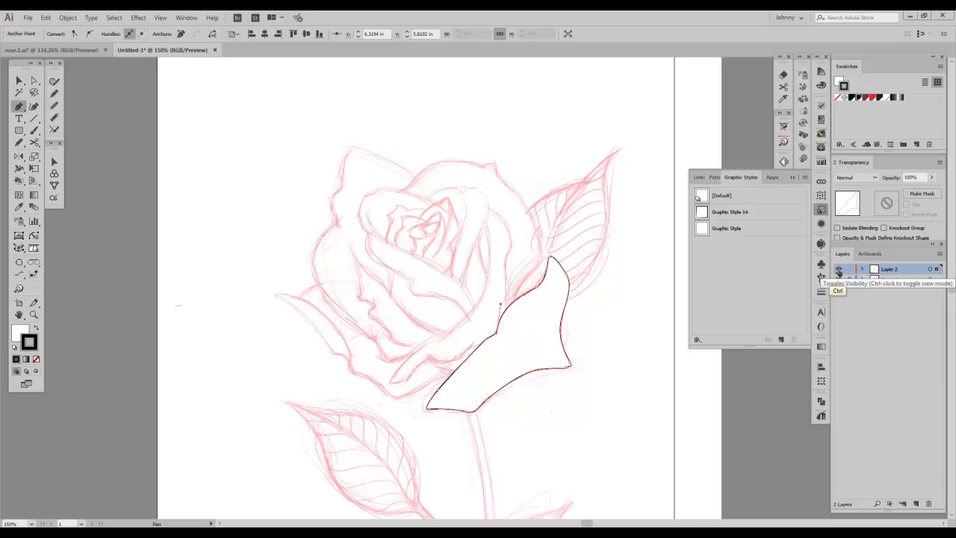
# Step: Switch Layer 2 between outline and preview display to compare the petal shape with the sketch beneath
pyautogui.keyDown('ctrl'); pyautogui.click(838, 270); pyautogui.keyUp('ctrl')
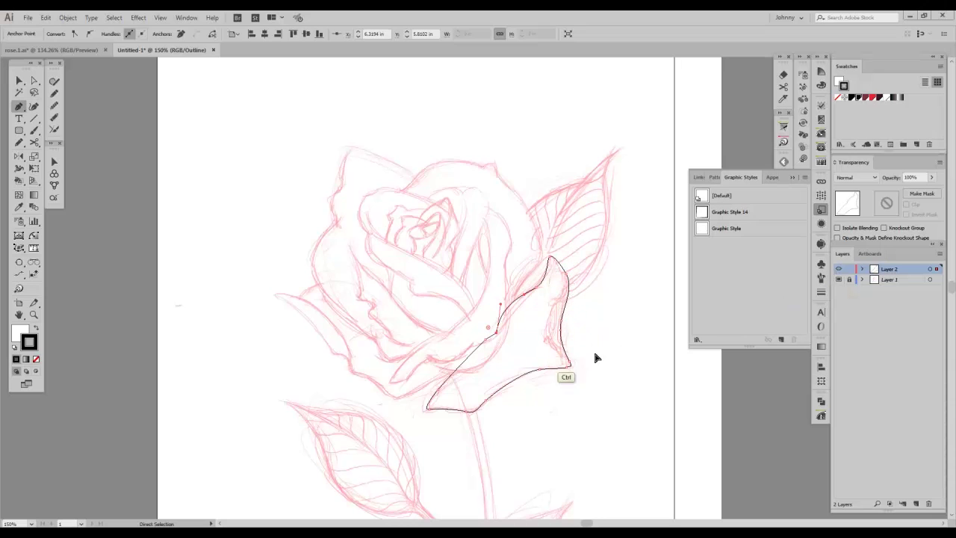
pyautogui.keyDown('ctrl'); pyautogui.click(839, 269); pyautogui.keyUp('ctrl')
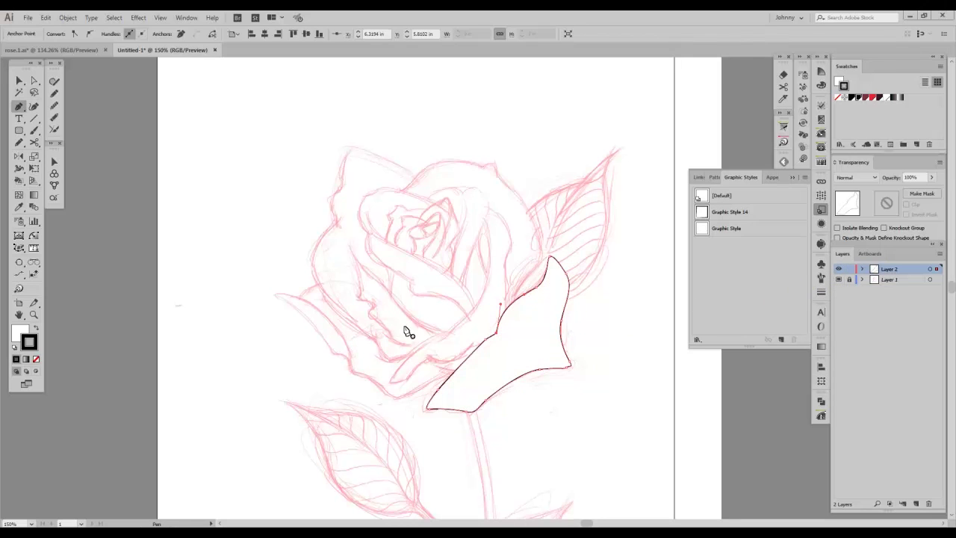
pyautogui.keyDown('ctrl'); pyautogui.click(839, 269); pyautogui.keyUp('ctrl')
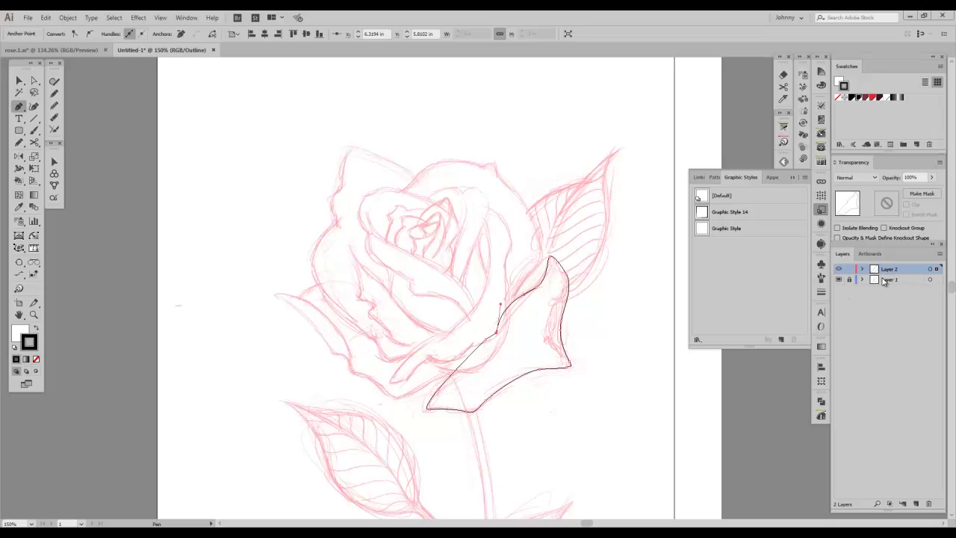
pyautogui.keyDown('ctrl'); pyautogui.click(839, 269); pyautogui.keyUp('ctrl')
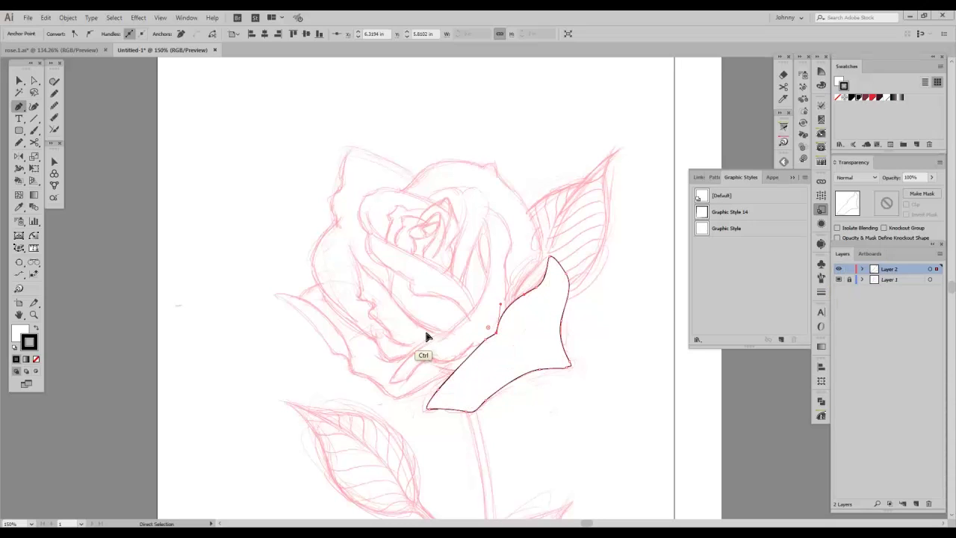
# Step: Align the petal's stroke to the outside and set its weight to 4 pt
pyautogui.click(821, 291)
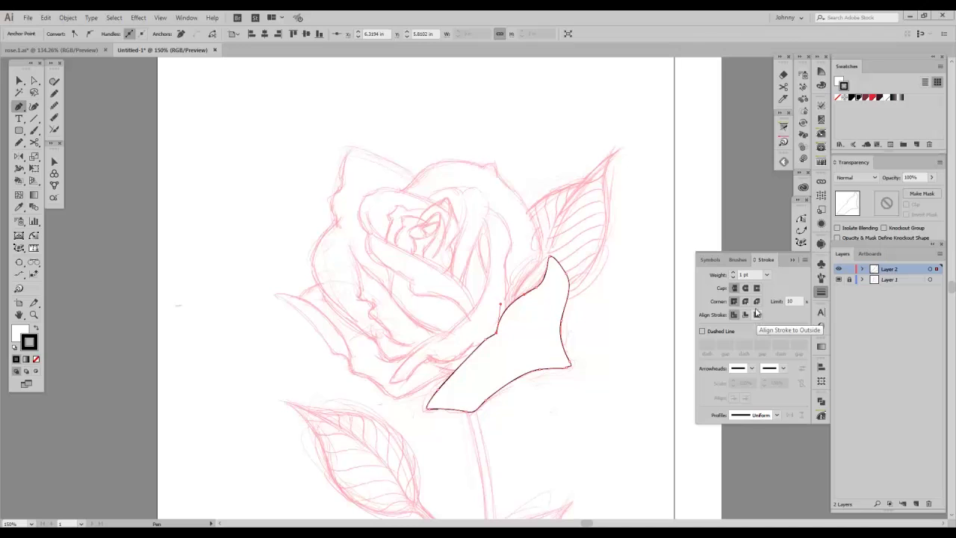
pyautogui.click(756, 315)
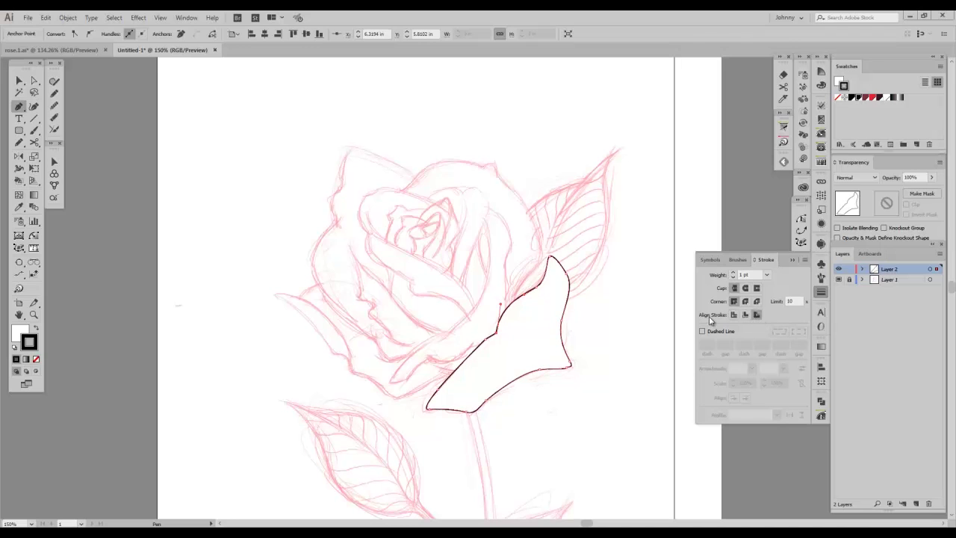
pyautogui.click(734, 273)
pyautogui.click(734, 274)
pyautogui.click(734, 275)
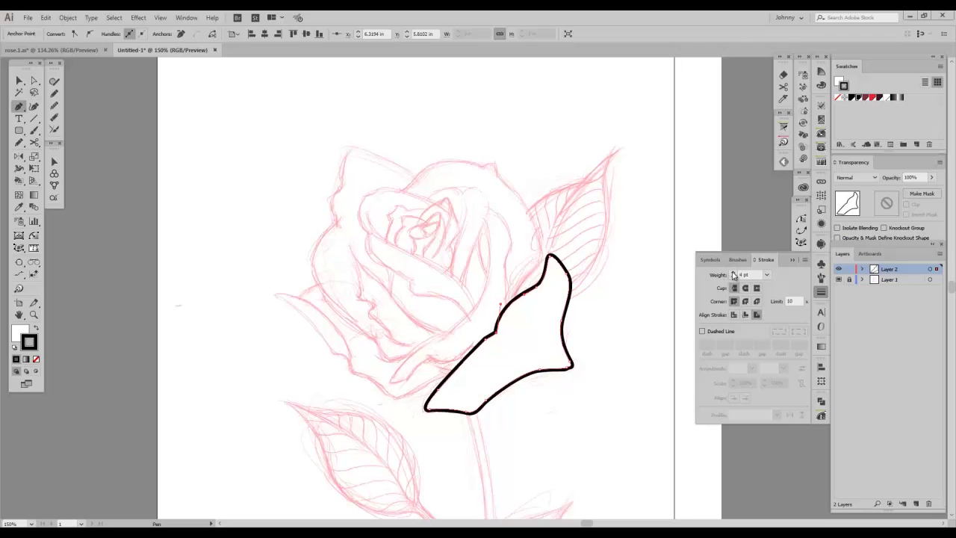
# Step: Save the petal's 4 pt outside stroke as a new graphic style, replace [Default] with it, and deselect the petal
pyautogui.click(821, 209)
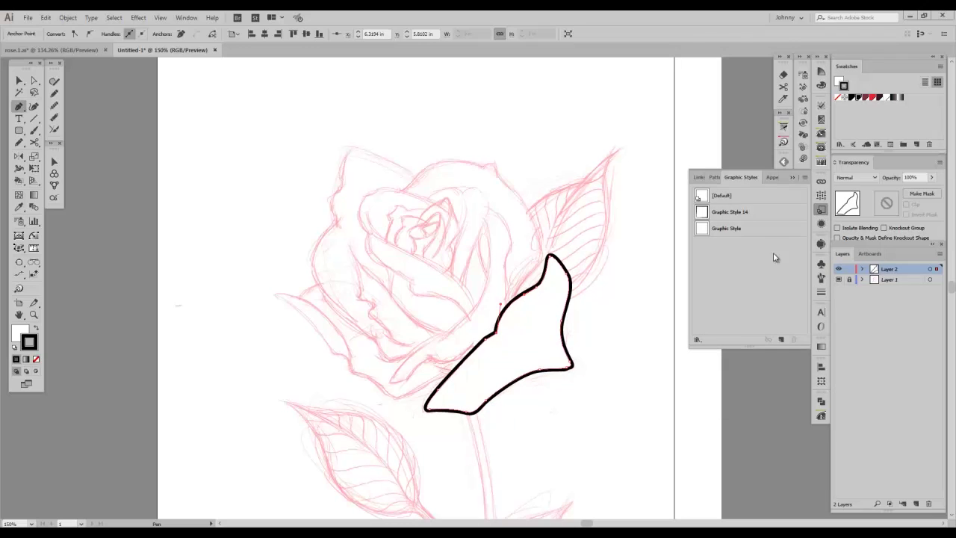
pyautogui.click(781, 340)
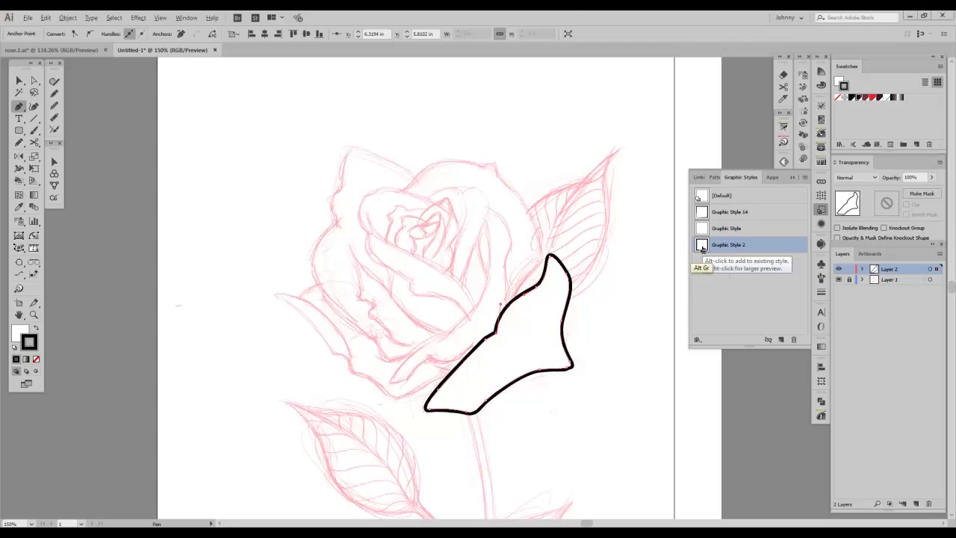
pyautogui.moveTo(702, 248); pyautogui.dragTo(700, 203)
pyautogui.moveTo(702, 197); pyautogui.dragTo(702, 197)
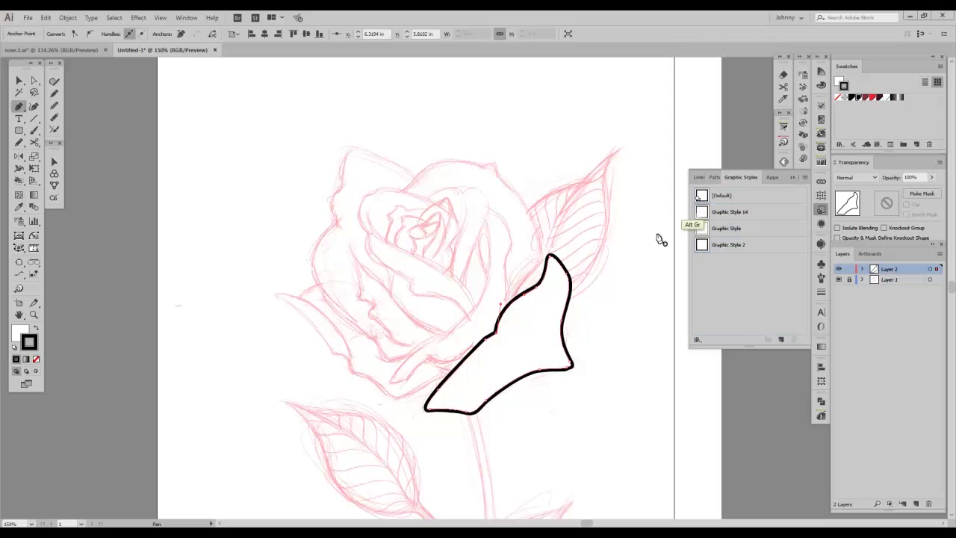
pyautogui.keyDown('ctrl'); pyautogui.click(627, 309); pyautogui.keyUp('ctrl')
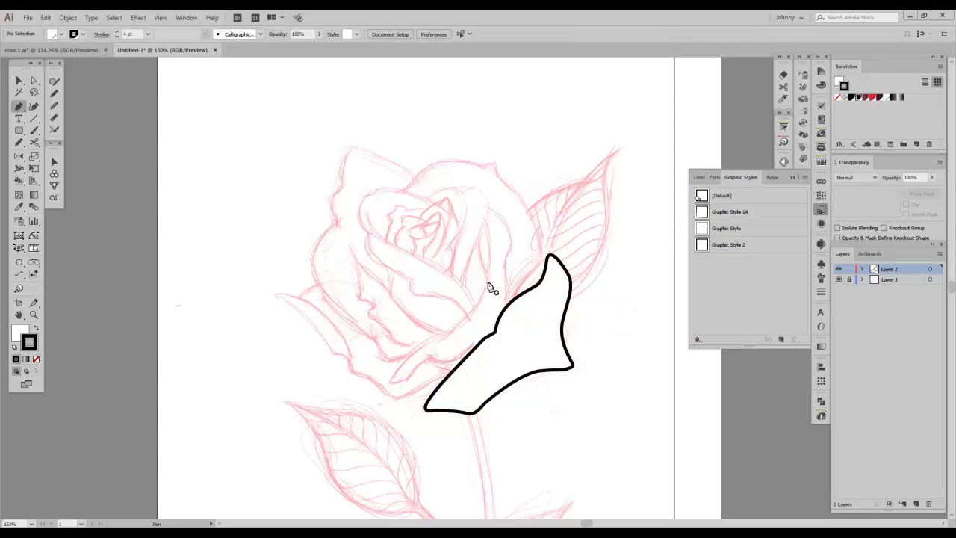
# Step: Show the artwork in outline and trace the rose's lower-left petal as a closed shape overlapping the first petal
pyautogui.hotkey('ctrl', '+')
pyautogui.moveTo(630, 343); pyautogui.dragTo(698, 321)
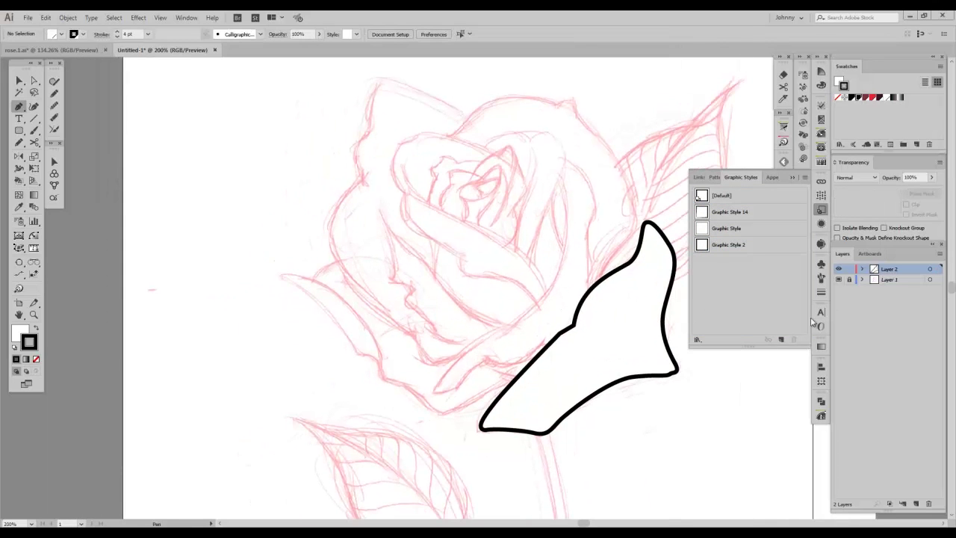
pyautogui.hotkey('ctrl', 'y')
pyautogui.scroll(2, 572, 341)
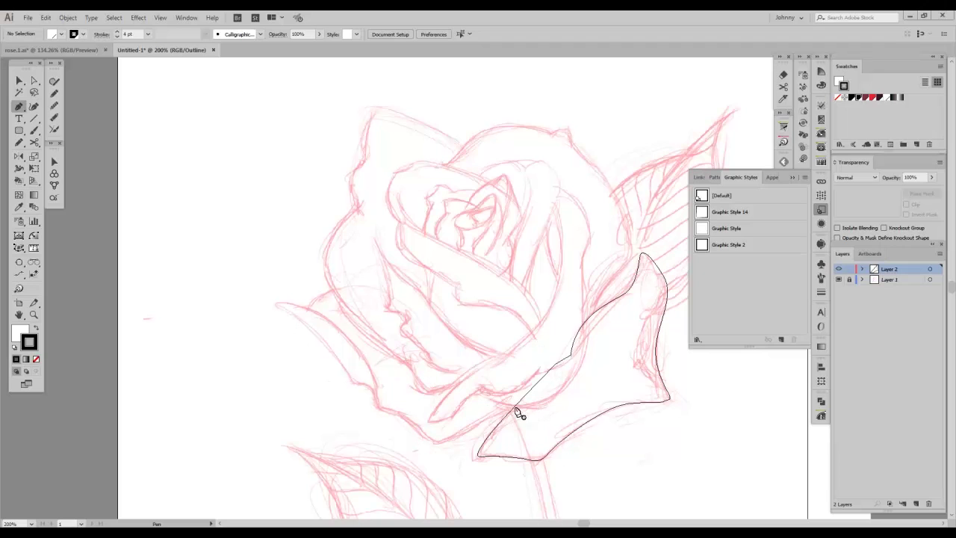
pyautogui.click(541, 402)
pyautogui.moveTo(475, 426)
pyautogui.mouseDown()
pyautogui.moveTo(422, 435)
pyautogui.moveTo(371, 390)
pyautogui.mouseUp()
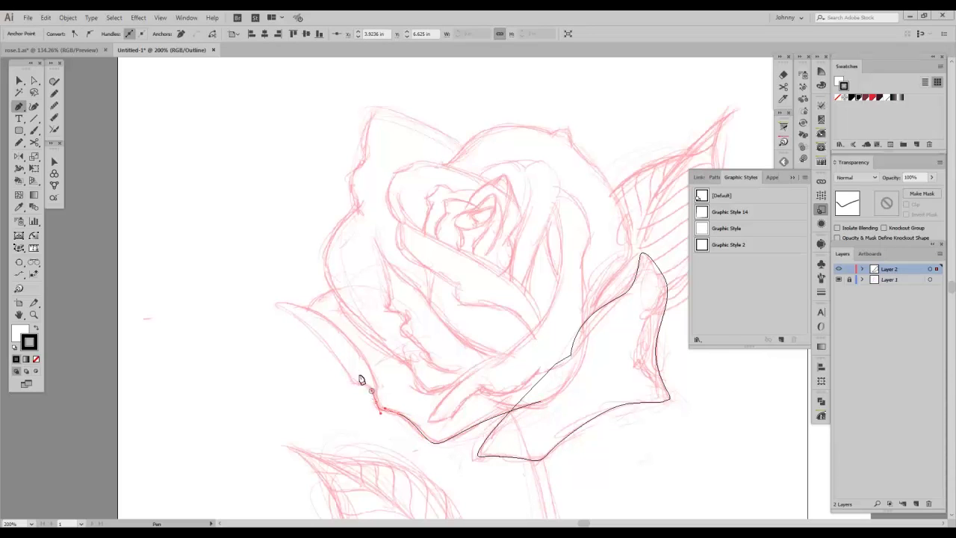
pyautogui.moveTo(308, 308); pyautogui.dragTo(360, 283)
pyautogui.moveTo(410, 312); pyautogui.dragTo(423, 329)
pyautogui.moveTo(481, 367); pyautogui.dragTo(520, 363)
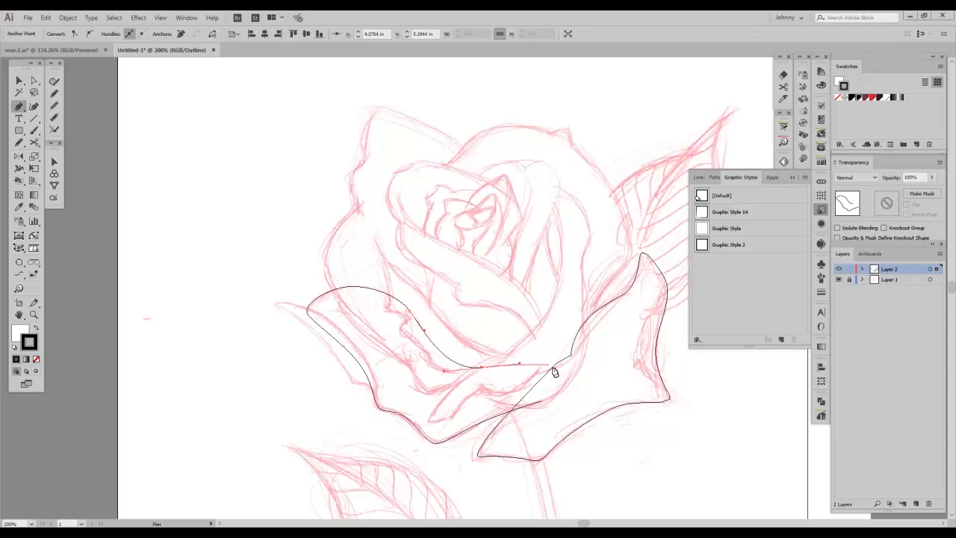
pyautogui.moveTo(542, 399); pyautogui.dragTo(502, 412)
pyautogui.click(384, 406)
# Step: Return Layer 2 to preview display and select the lower-left petal
pyautogui.keyDown('ctrl'); pyautogui.click(549, 318); pyautogui.keyUp('ctrl')
pyautogui.keyDown('ctrl'); pyautogui.click(839, 269); pyautogui.keyUp('ctrl')
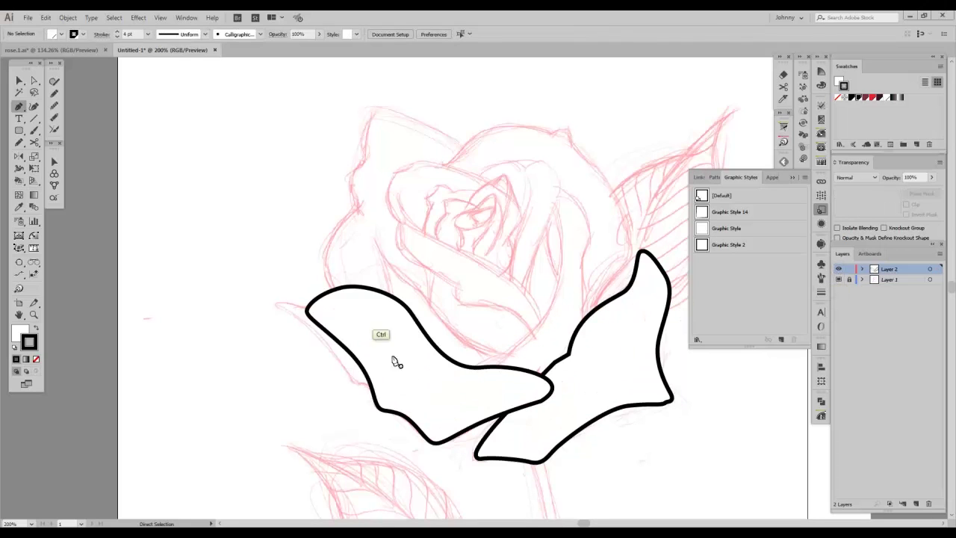
pyautogui.press('v')
pyautogui.click(466, 398)
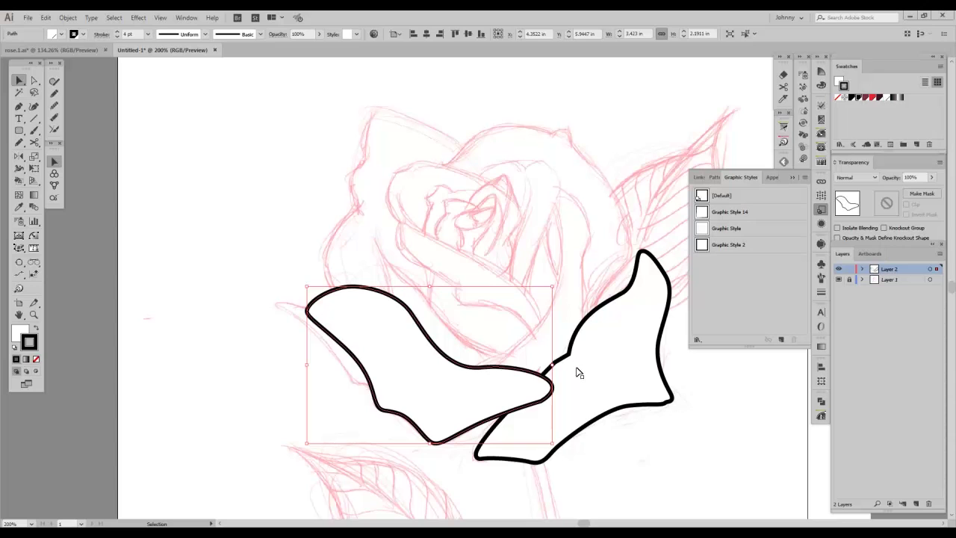
# Step: Send the lower-left petal backward behind the right petal and deselect it
pyautogui.hotkey('ctrl', '[')
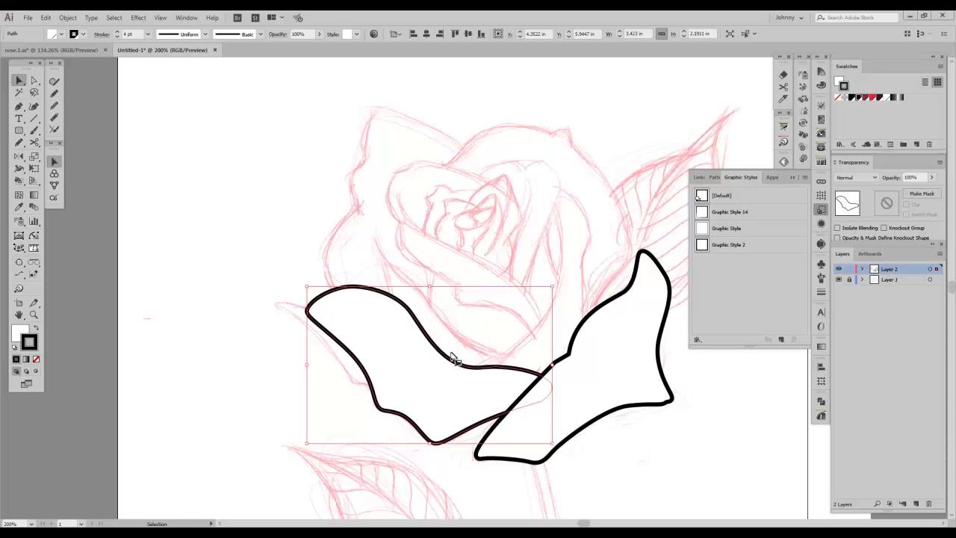
pyautogui.click(68, 17)
pyautogui.moveTo(85, 43)
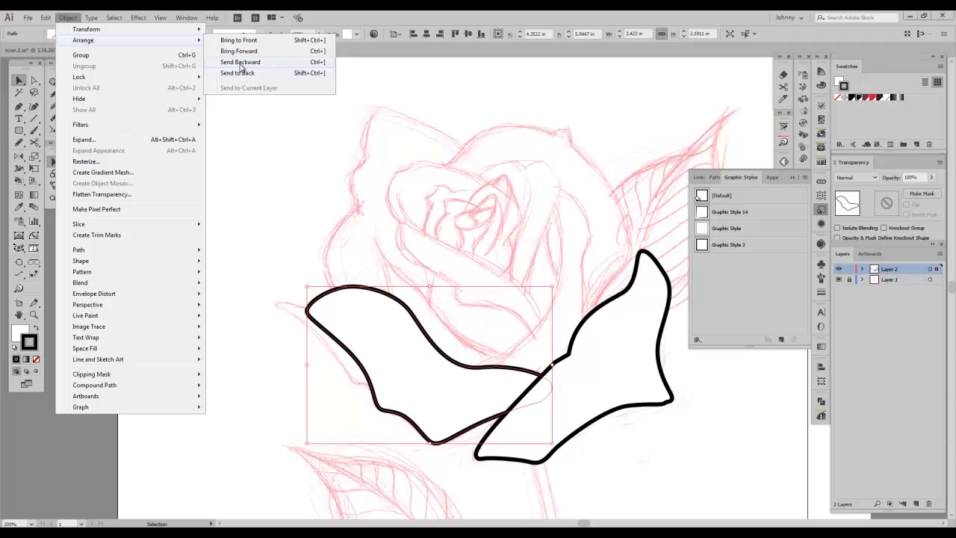
pyautogui.click(417, 254)
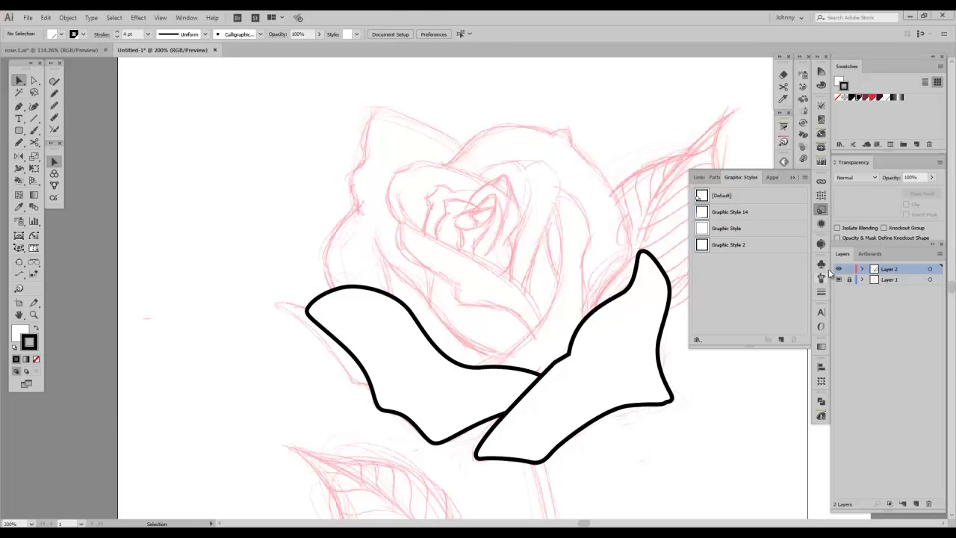
# Step: Show Layer 2 in outline and trace the narrow folded outer edge of the lower-left petal as a closed shape
pyautogui.hotkey('ctrl', 'y')
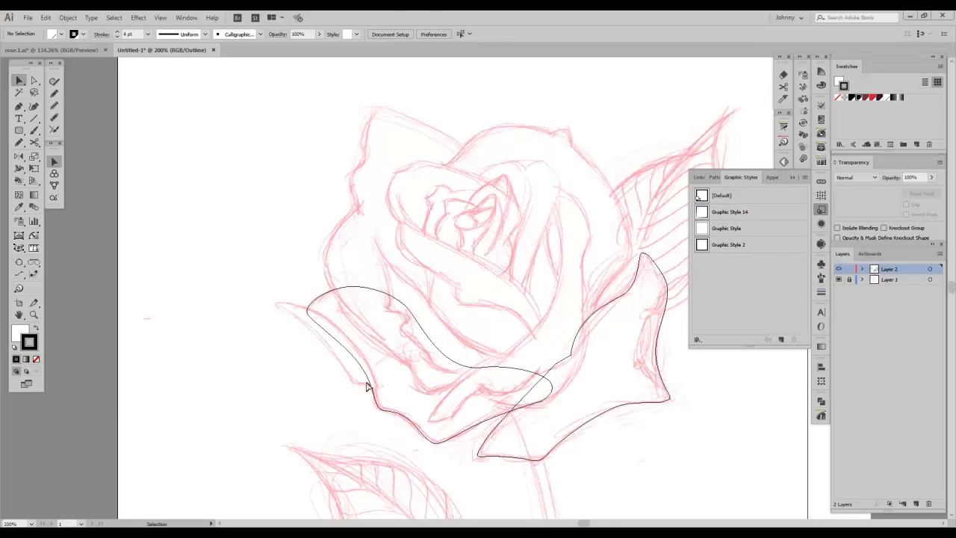
pyautogui.press('p')
pyautogui.hotkey('ctrl', '+')
pyautogui.moveTo(358, 324); pyautogui.dragTo(448, 253)
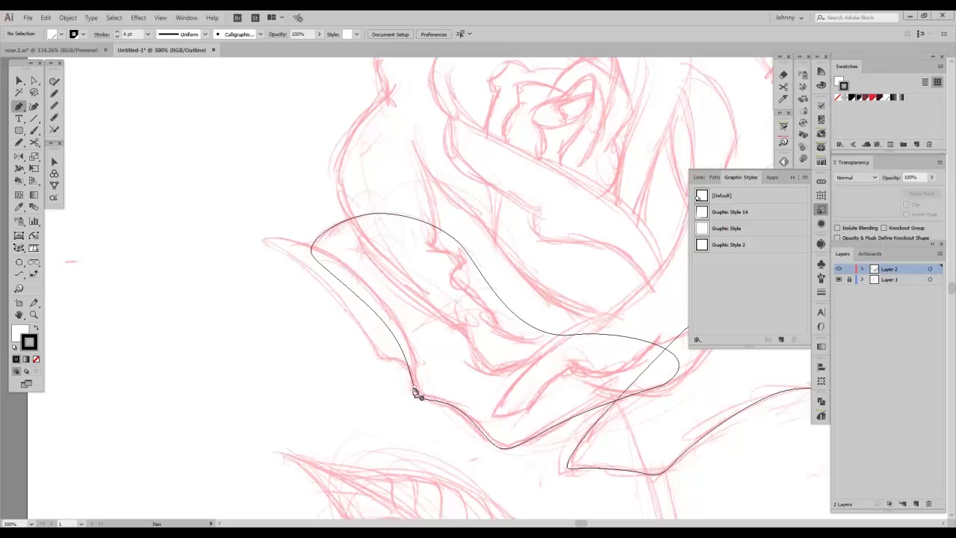
pyautogui.moveTo(414, 380); pyautogui.dragTo(263, 241)
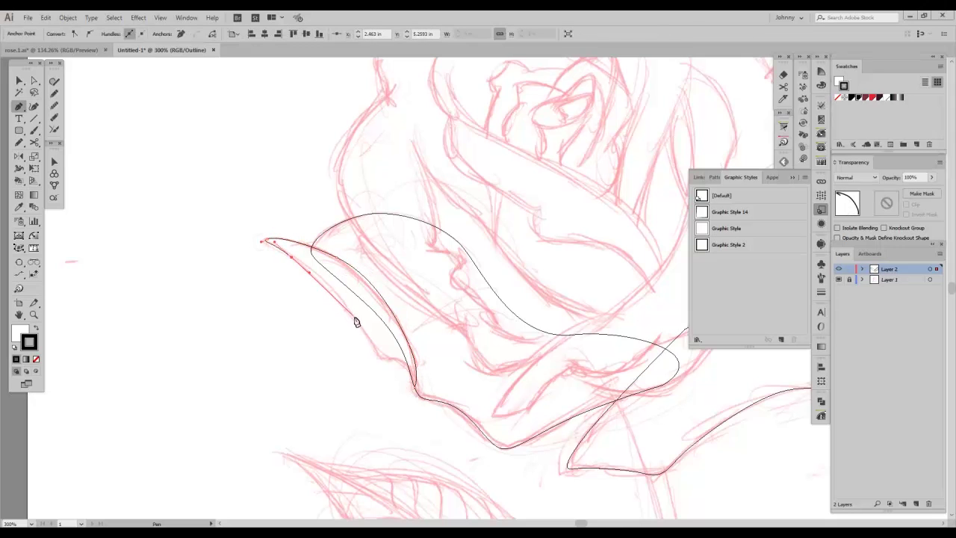
pyautogui.moveTo(385, 360); pyautogui.dragTo(420, 413)
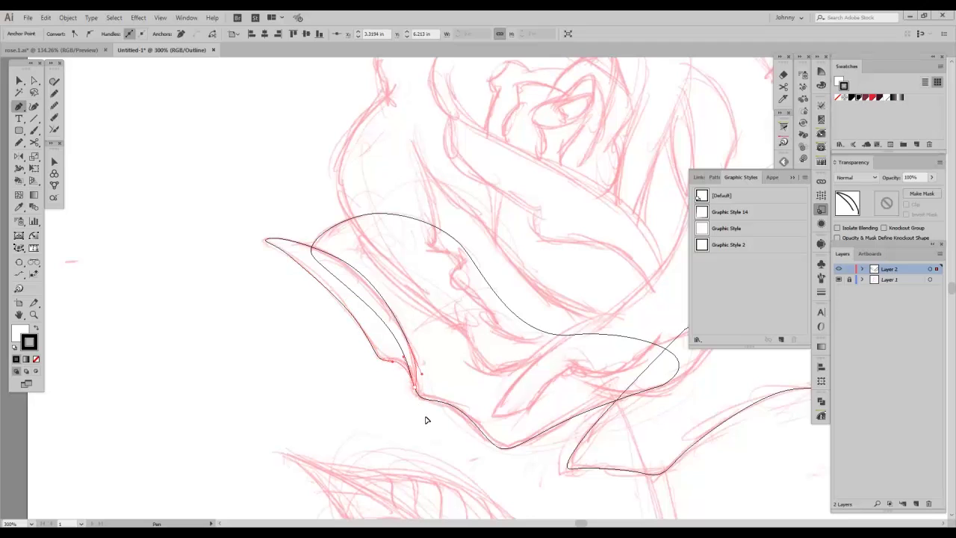
pyautogui.keyDown('ctrl'); pyautogui.click(373, 391); pyautogui.keyUp('ctrl')
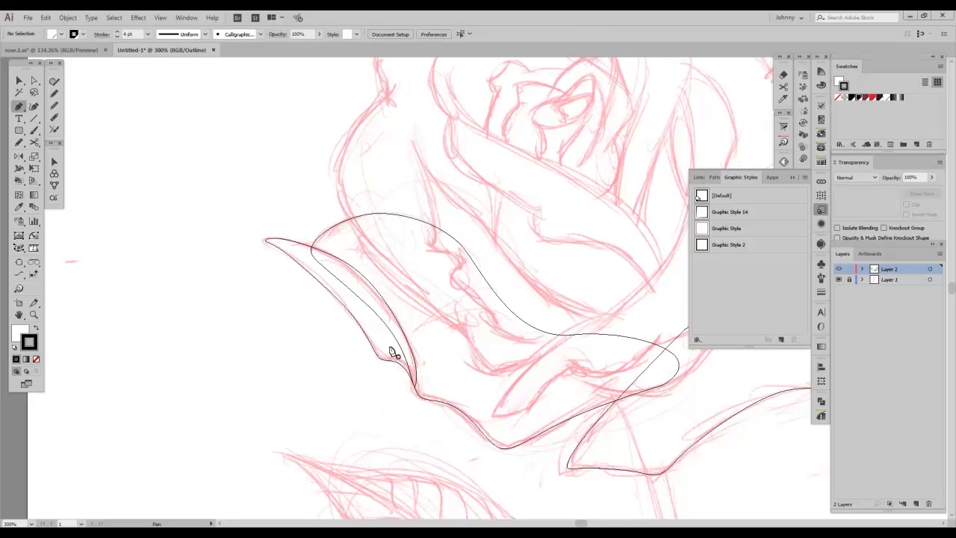
# Step: Return Layer 2 to preview display to check how the folded edge overlaps the lower-left petal
pyautogui.hotkey('ctrl', '-')
pyautogui.hotkey('ctrl', 'y')
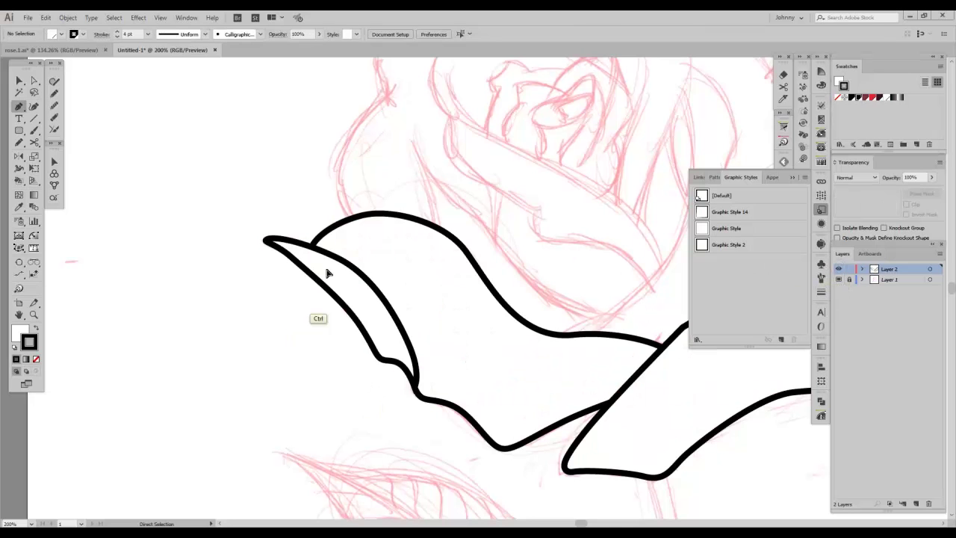
pyautogui.hotkey('ctrl', '-')
pyautogui.hotkey('ctrl', '+')
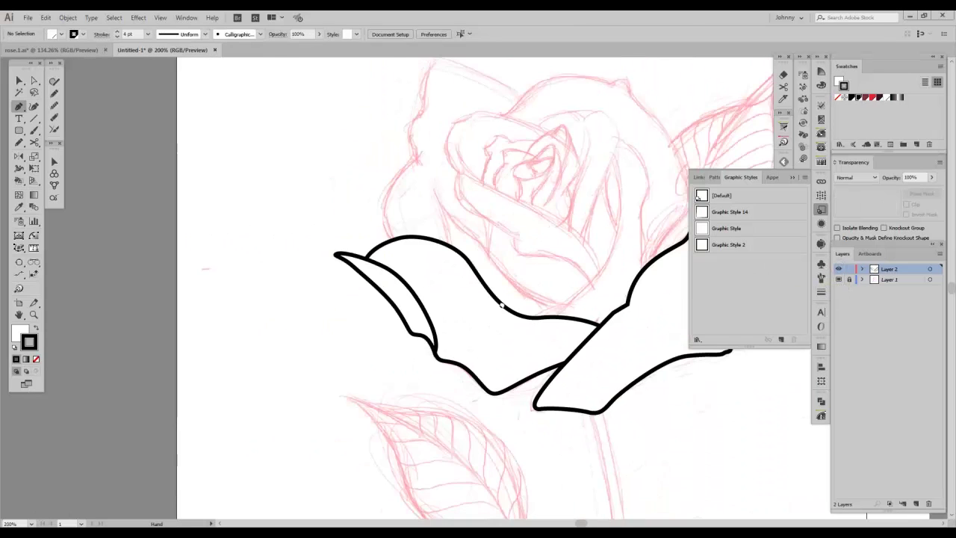
# Step: Show Layer 2 in outline and trace the rose's cup-shaped central petal as a closed shape overlapping the lower petals
pyautogui.hotkey('ctrl', 'y')
pyautogui.moveTo(495, 292); pyautogui.dragTo(465, 351)
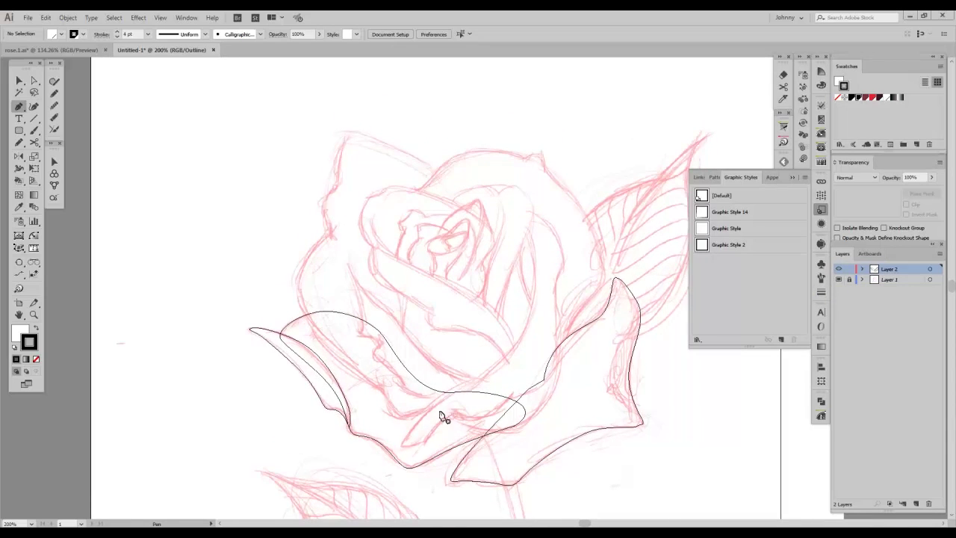
pyautogui.click(393, 279)
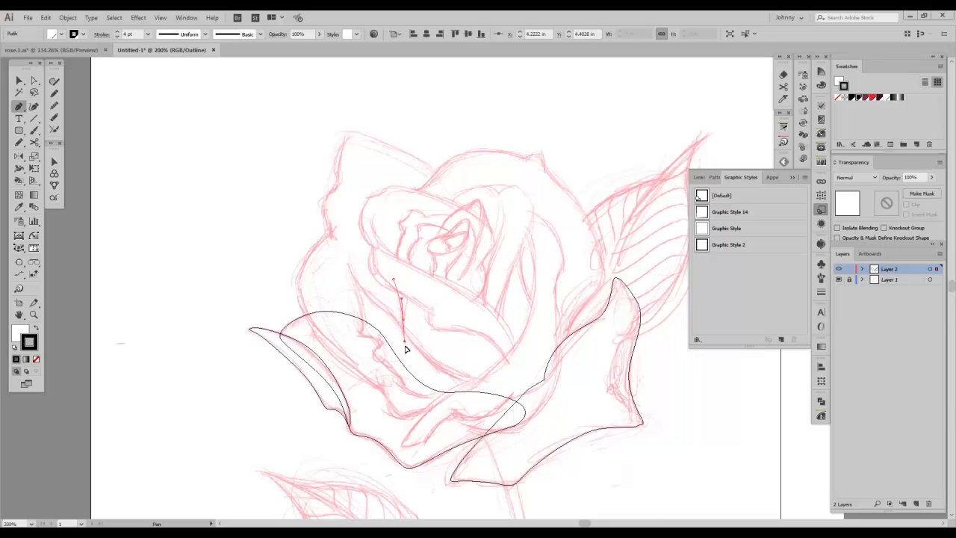
pyautogui.moveTo(451, 416); pyautogui.dragTo(561, 319)
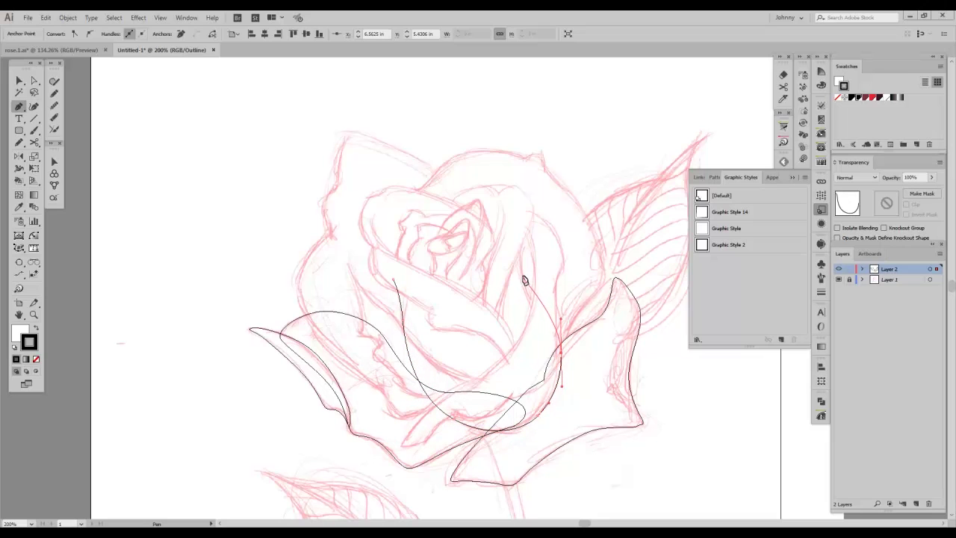
pyautogui.moveTo(527, 288); pyautogui.dragTo(517, 226)
pyautogui.moveTo(394, 280); pyautogui.dragTo(398, 316)
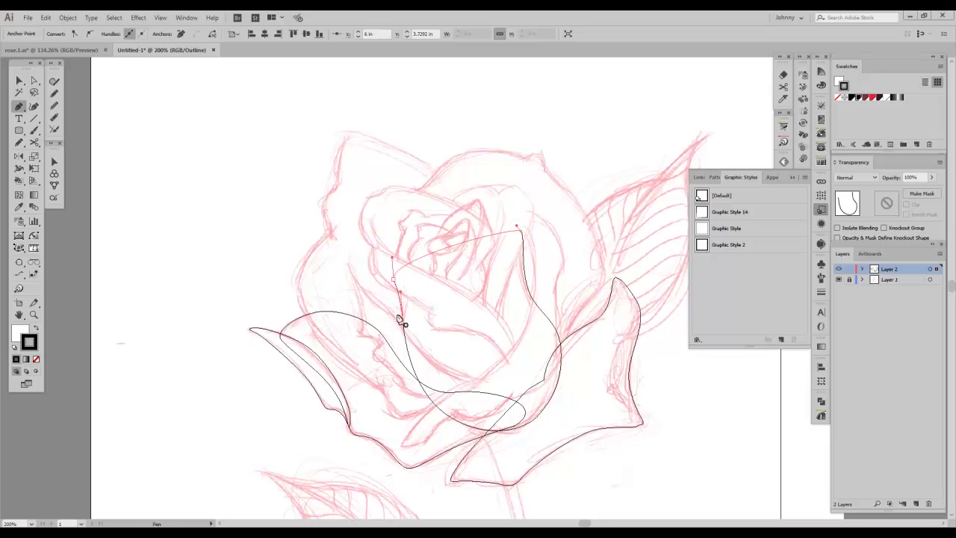
pyautogui.keyDown('ctrl'); pyautogui.click(347, 304); pyautogui.keyUp('ctrl')
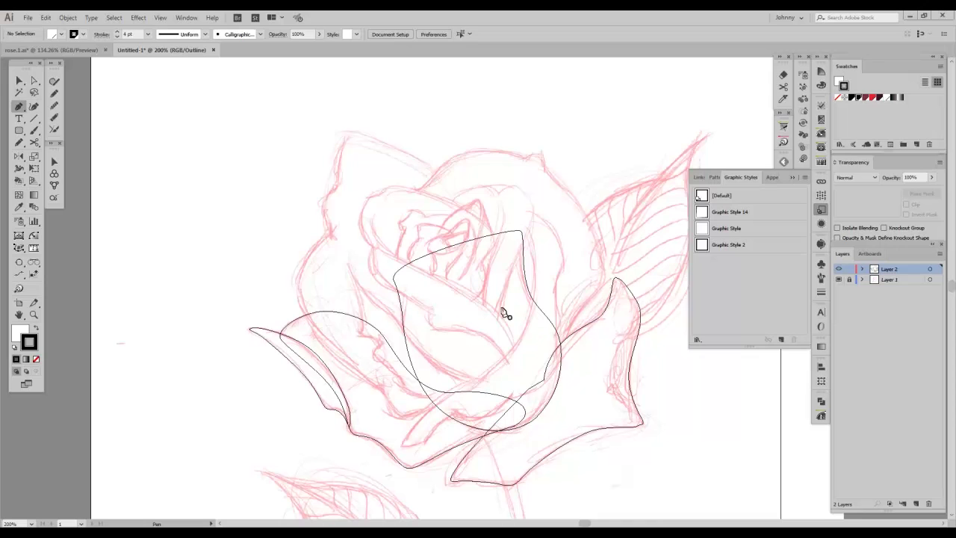
# Step: Trace the long curled edge along the central petal's right side and base as a closed shape
pyautogui.keyDown('ctrl'); pyautogui.click(401, 447); pyautogui.keyUp('ctrl')
pyautogui.click(436, 439)
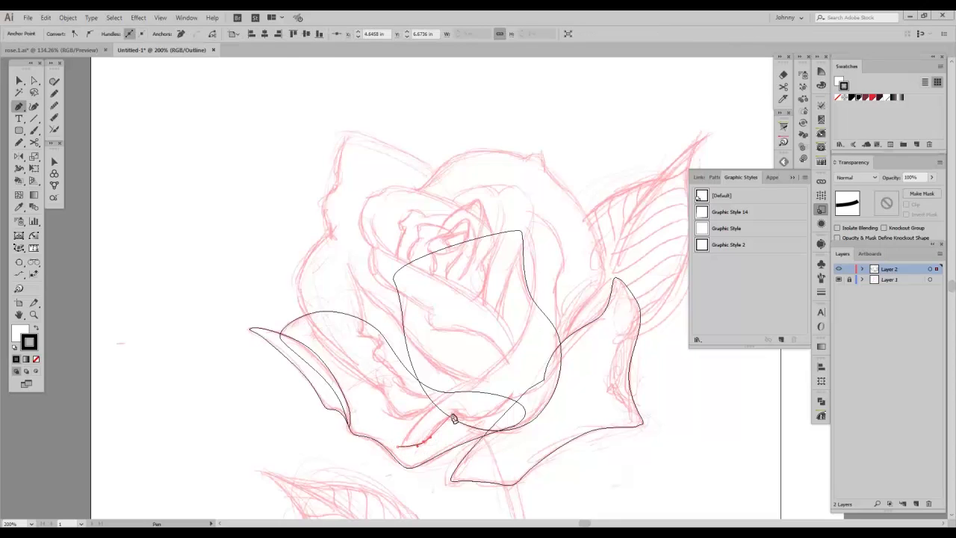
pyautogui.click(479, 421)
pyautogui.click(514, 400)
pyautogui.moveTo(557, 368); pyautogui.dragTo(526, 233)
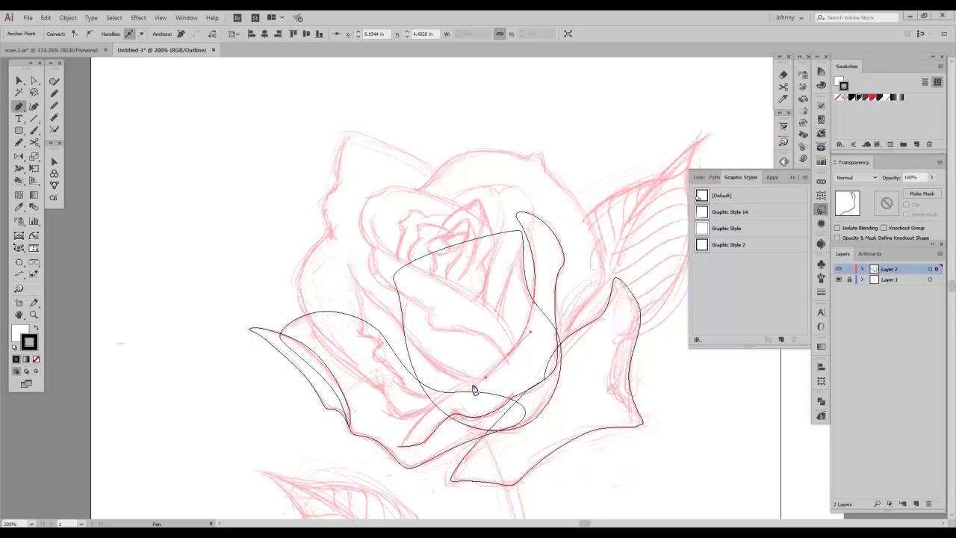
pyautogui.moveTo(438, 403); pyautogui.dragTo(396, 449)
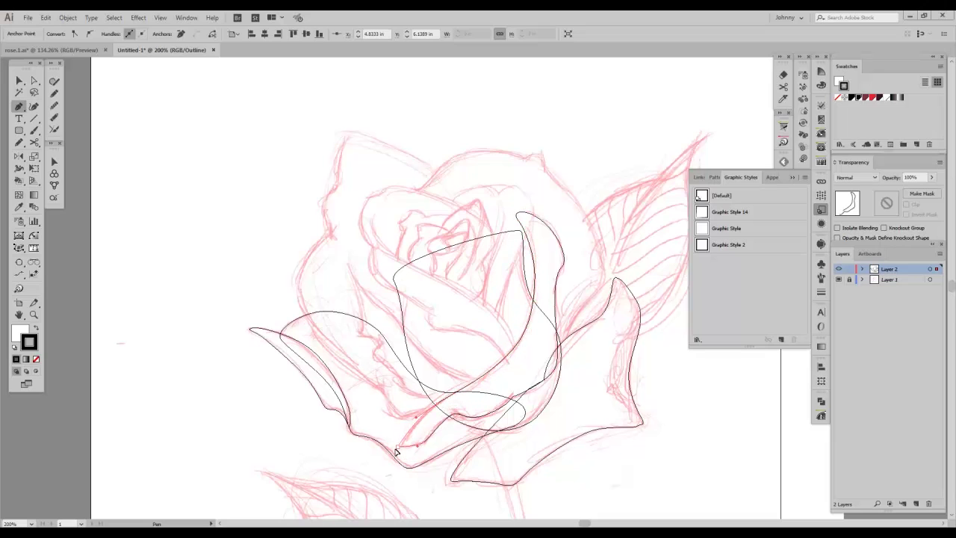
pyautogui.keyDown('ctrl'); pyautogui.click(367, 303); pyautogui.keyUp('ctrl')
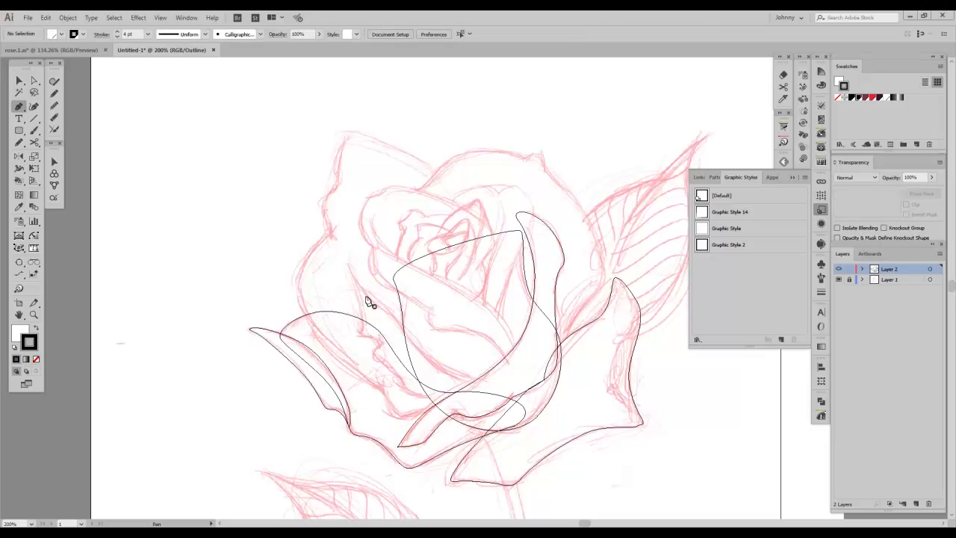
# Step: Trace the pointed, jagged-edged petal left of the central petal as a closed shape extending under the curled edge
pyautogui.hotkey('ctrl', '-')
pyautogui.hotkey('ctrl', '+')
pyautogui.moveTo(433, 314); pyautogui.dragTo(464, 363)
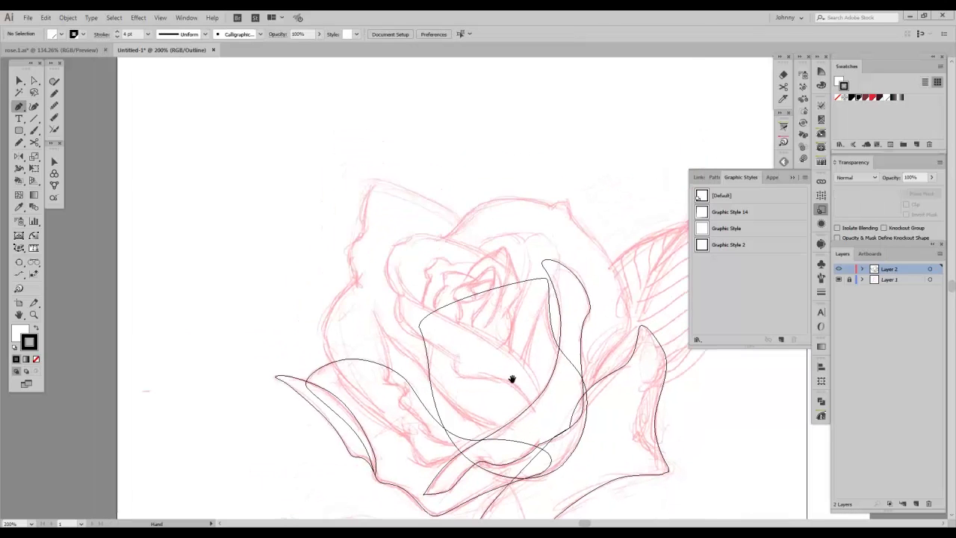
pyautogui.moveTo(494, 427); pyautogui.dragTo(472, 427)
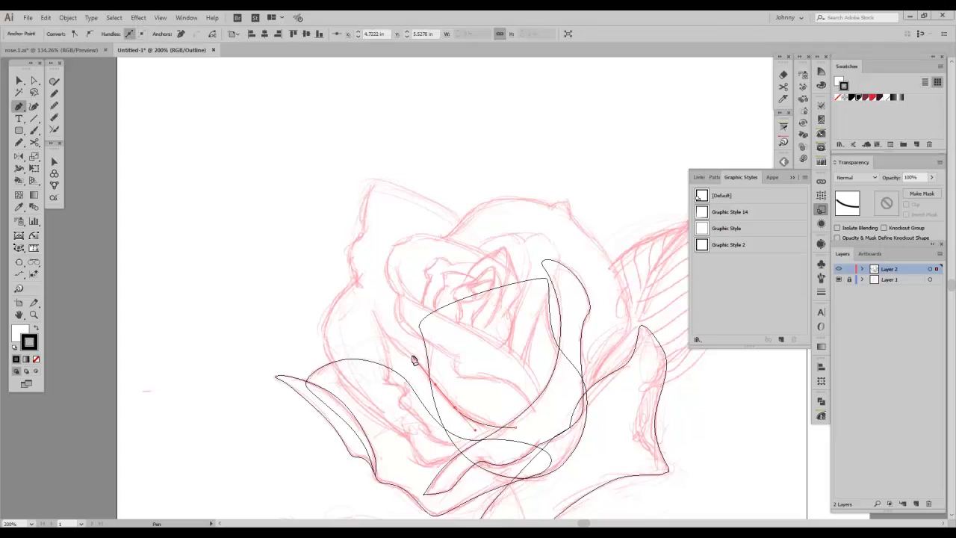
pyautogui.moveTo(371, 310); pyautogui.dragTo(405, 411)
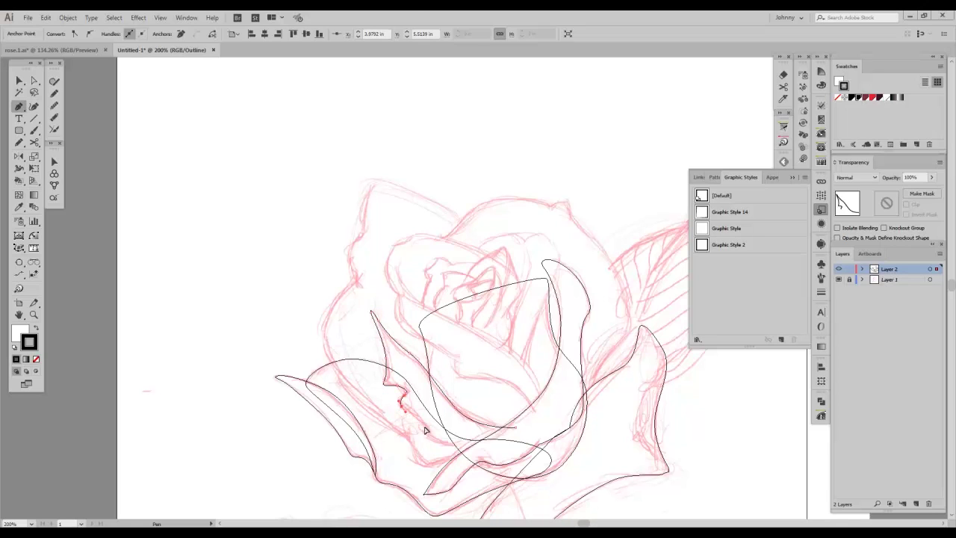
pyautogui.moveTo(445, 445); pyautogui.dragTo(503, 425)
pyautogui.hotkey('ctrl', 'shift', 'a')
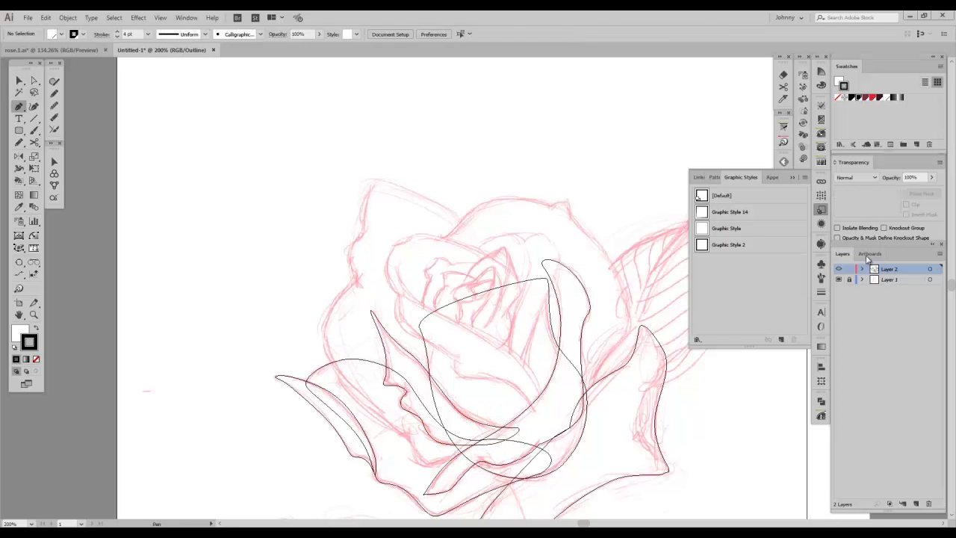
# Step: Return Layer 2 to preview display, then send the jagged-edged petal backward behind the curled edge and deselect it
pyautogui.hotkey('ctrl', 'y')
pyautogui.moveTo(388, 330); pyautogui.dragTo(347, 244)
pyautogui.press('v')
pyautogui.click(421, 351)
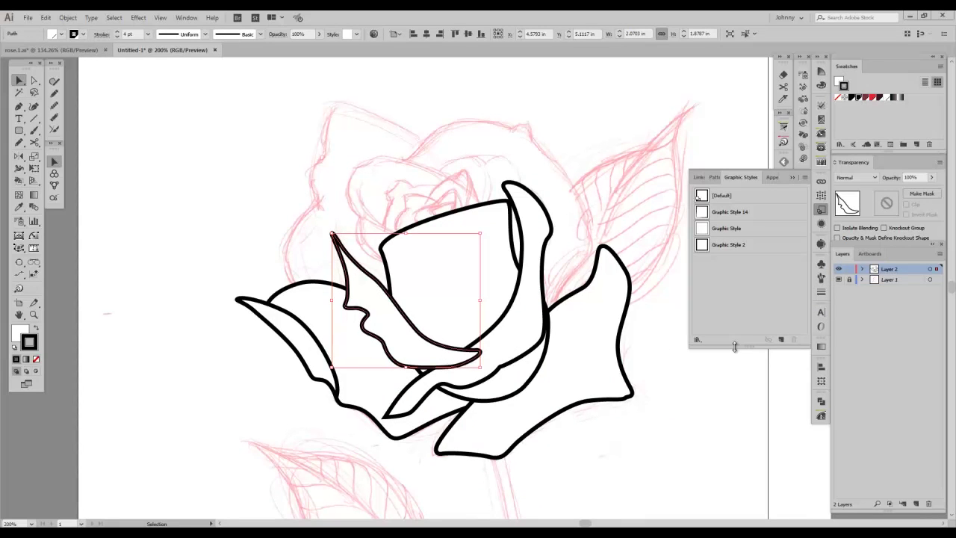
pyautogui.hotkey('ctrl', '[')
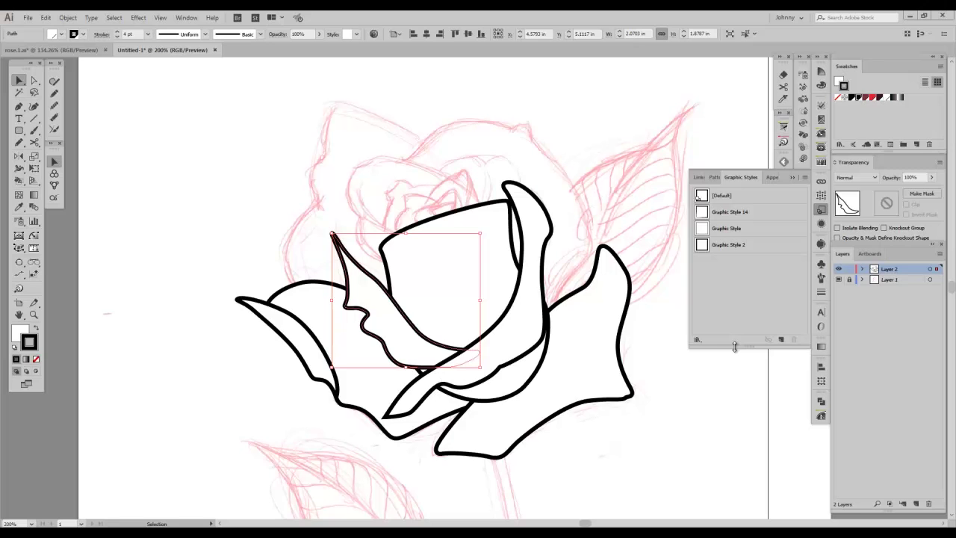
pyautogui.hotkey('ctrl', 'shift', 'a')
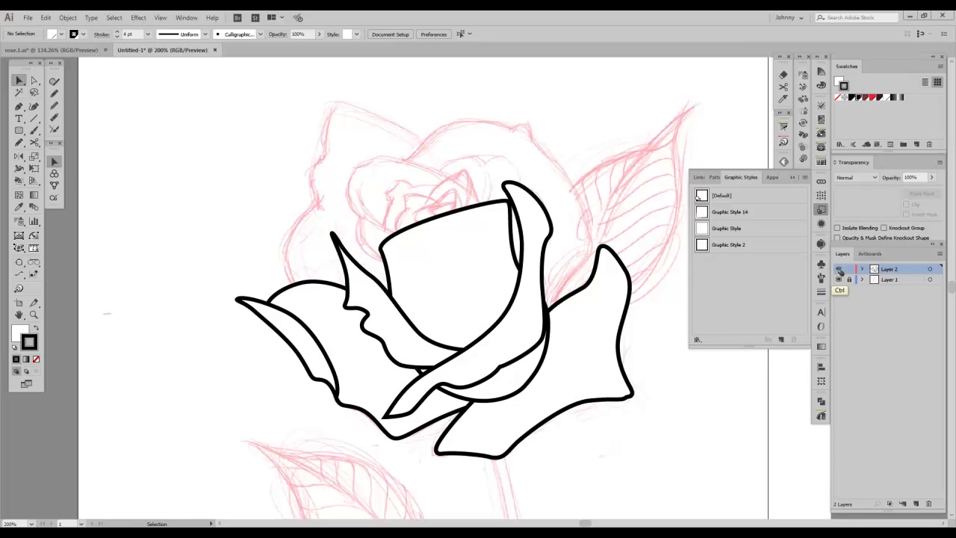
# Step: Show Layer 2 in outline and trace the rose's large outer-left petal as a closed shape extending under the central petals
pyautogui.hotkey('ctrl', 'y')
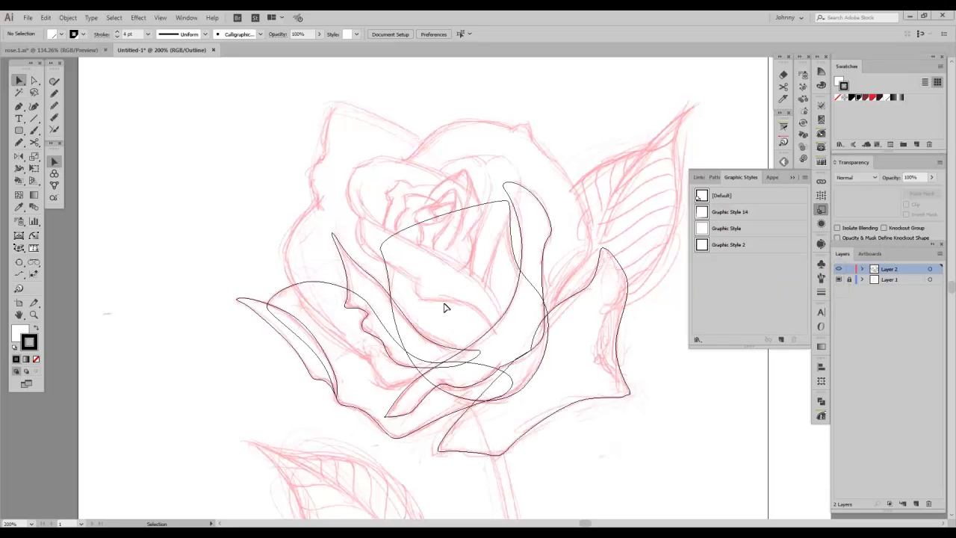
pyautogui.press('p')
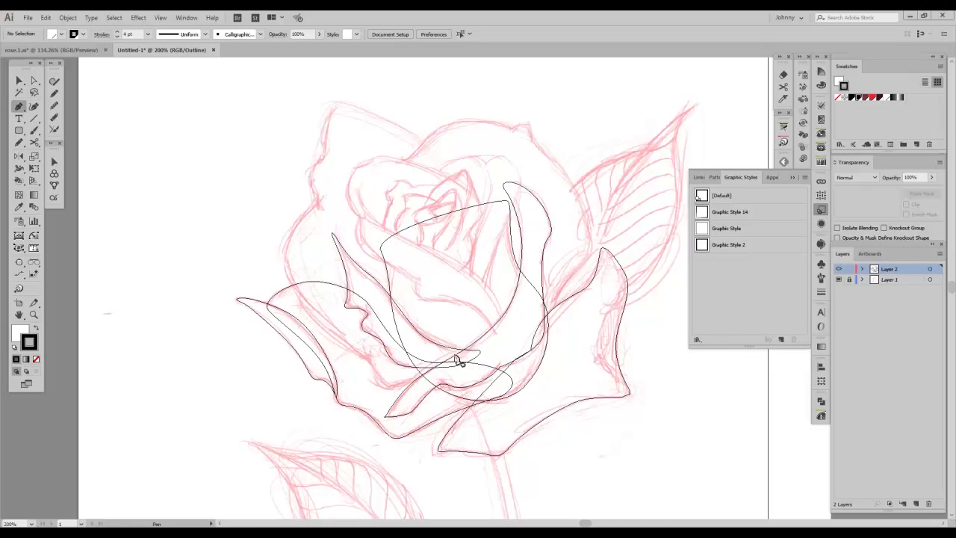
pyautogui.click(452, 374)
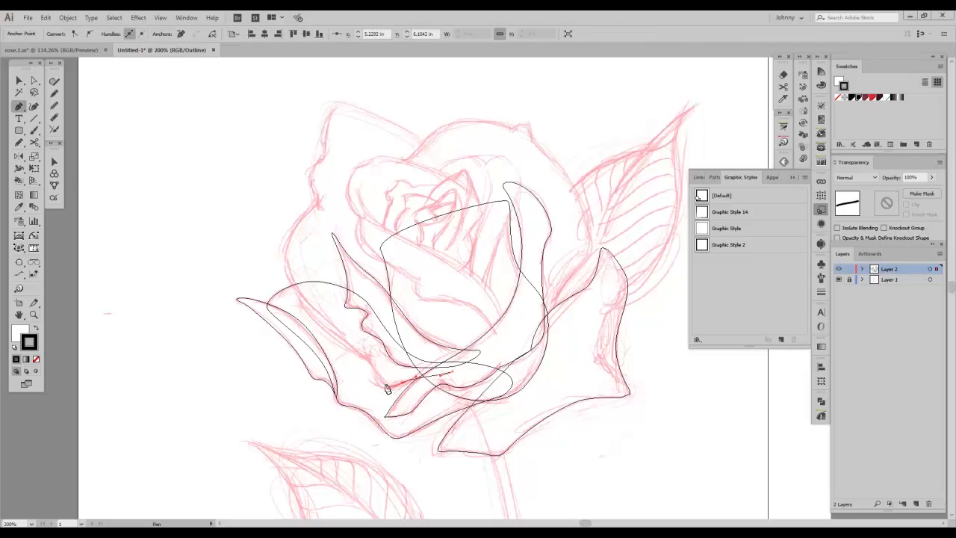
pyautogui.moveTo(383, 385); pyautogui.dragTo(374, 367)
pyautogui.moveTo(300, 292); pyautogui.dragTo(328, 153)
pyautogui.moveTo(326, 133); pyautogui.dragTo(344, 99)
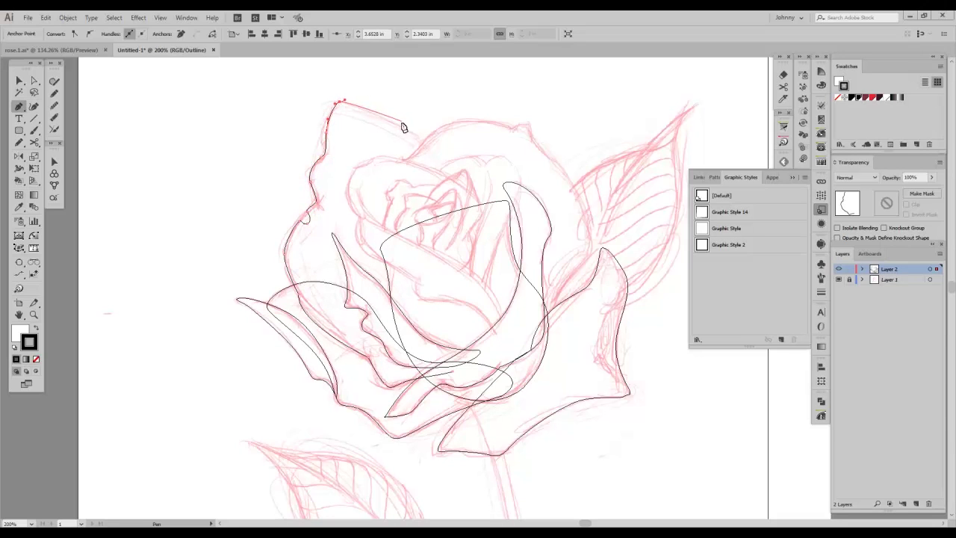
pyautogui.moveTo(429, 143); pyautogui.dragTo(448, 157)
pyautogui.moveTo(483, 215); pyautogui.dragTo(490, 241)
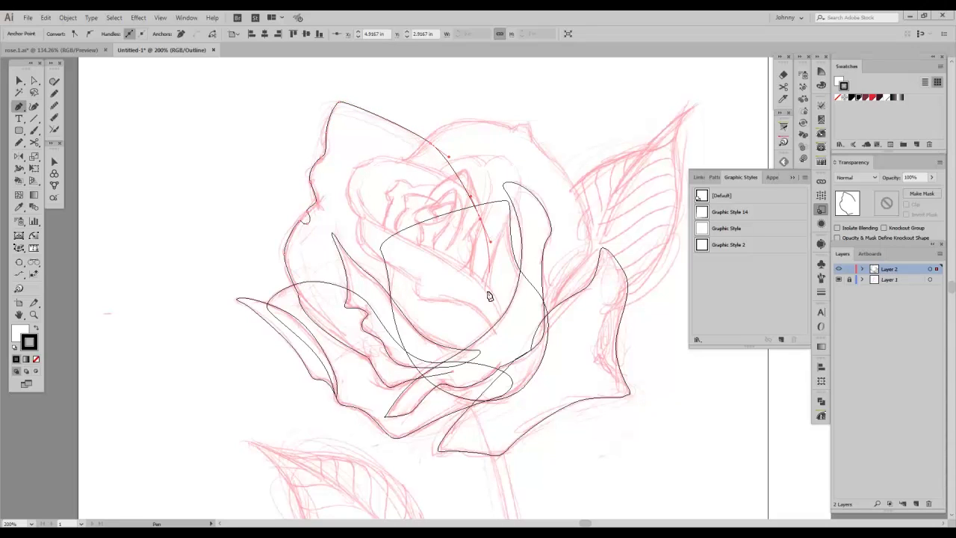
pyautogui.moveTo(453, 372); pyautogui.dragTo(368, 390)
pyautogui.keyDown('ctrl'); pyautogui.click(207, 215); pyautogui.keyUp('ctrl')
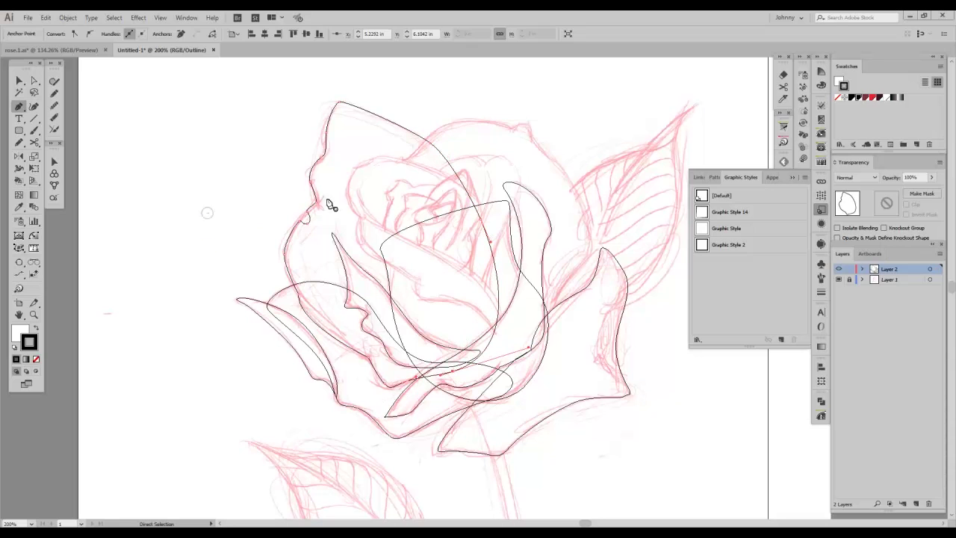
# Step: Return Layer 2 to preview display and send the large outer-left petal backward behind the central, jagged and curled shapes
pyautogui.keyDown('ctrl'); pyautogui.click(840, 270); pyautogui.keyUp('ctrl')
pyautogui.hotkey('ctrl', '-')
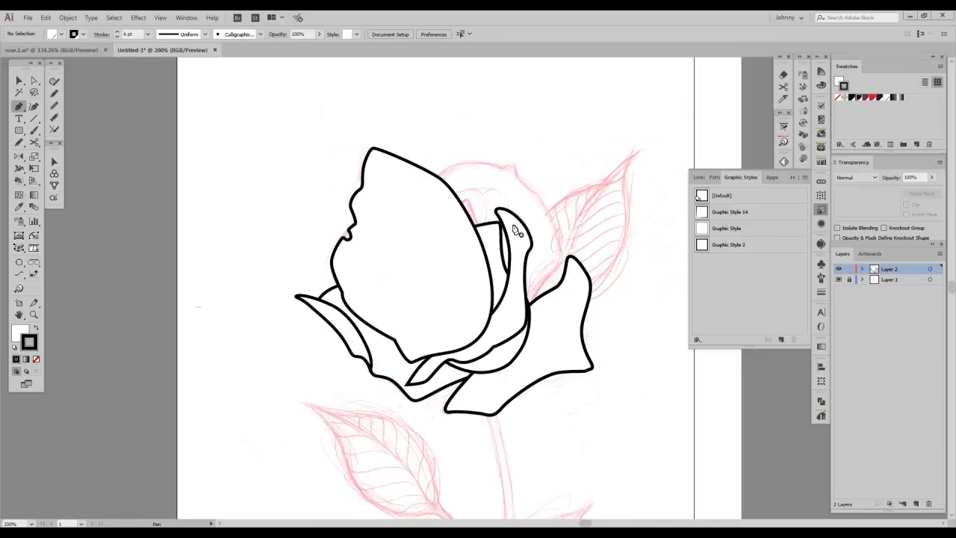
pyautogui.press('v')
pyautogui.click(431, 191)
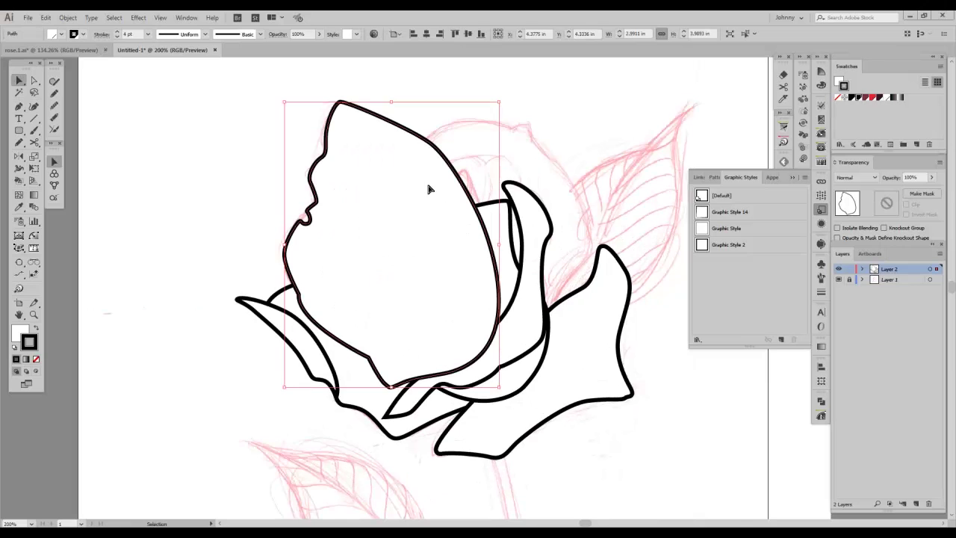
pyautogui.press('a')
pyautogui.hotkey('ctrl', '[')
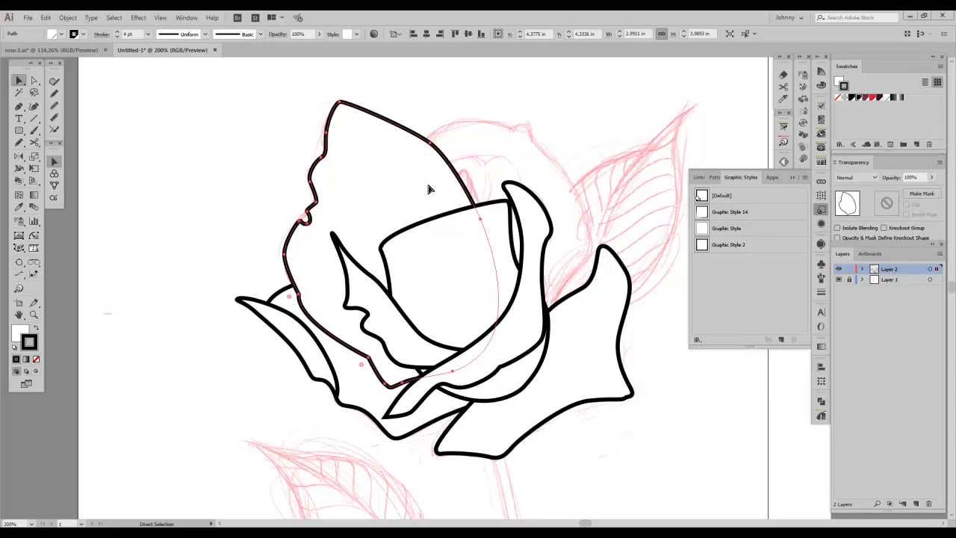
# Step: Show Layer 2 in outline and trace the notched right edge of the rose's large outer-right petal up to its upper tip
pyautogui.press('ctrl')
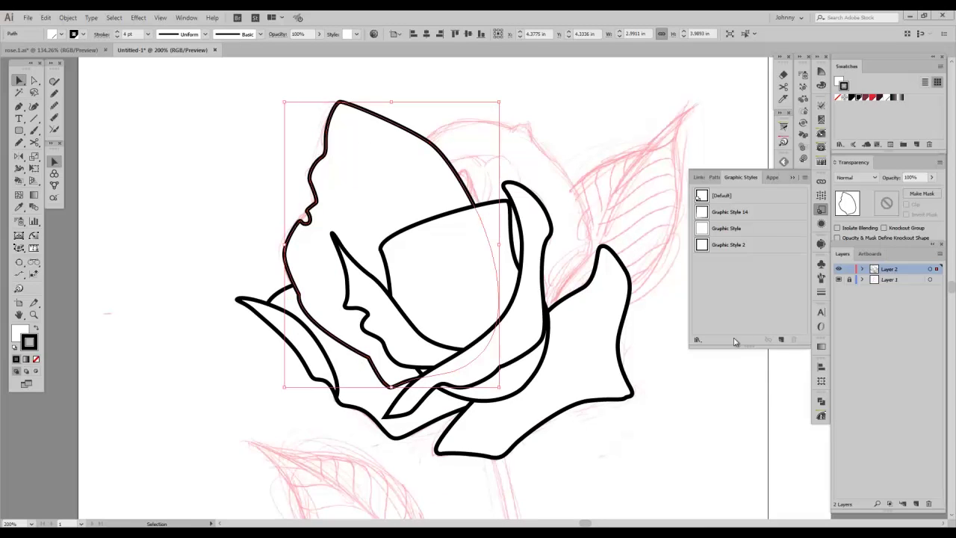
pyautogui.hotkey('ctrl', 'y')
pyautogui.hotkey('ctrl', '-')
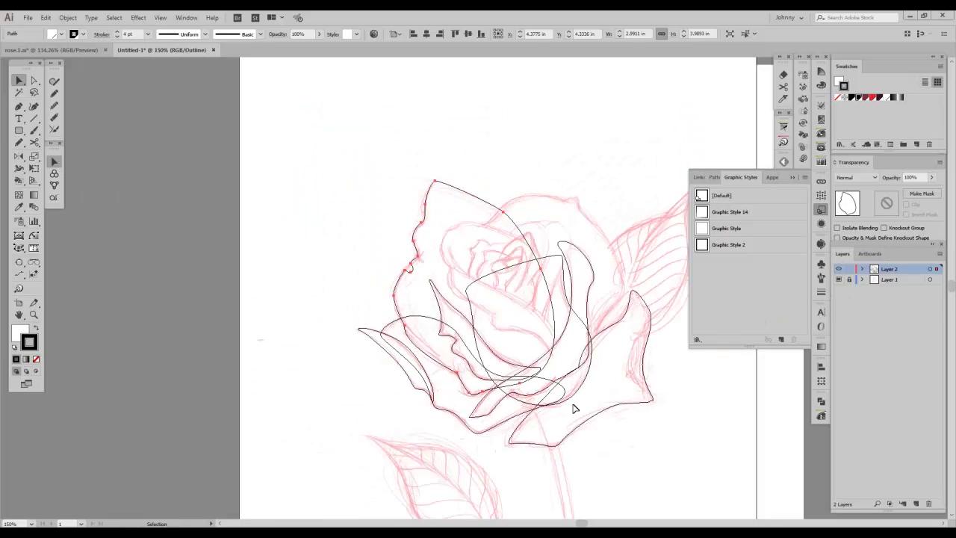
pyautogui.moveTo(616, 399); pyautogui.dragTo(563, 420)
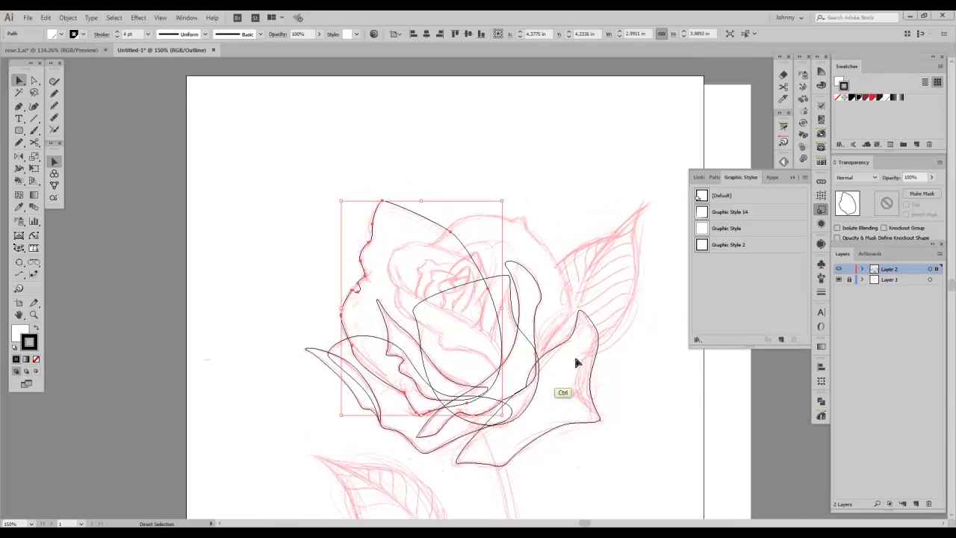
pyautogui.hotkey('ctrl', '+')
pyautogui.click(608, 287)
pyautogui.moveTo(615, 277); pyautogui.dragTo(547, 318)
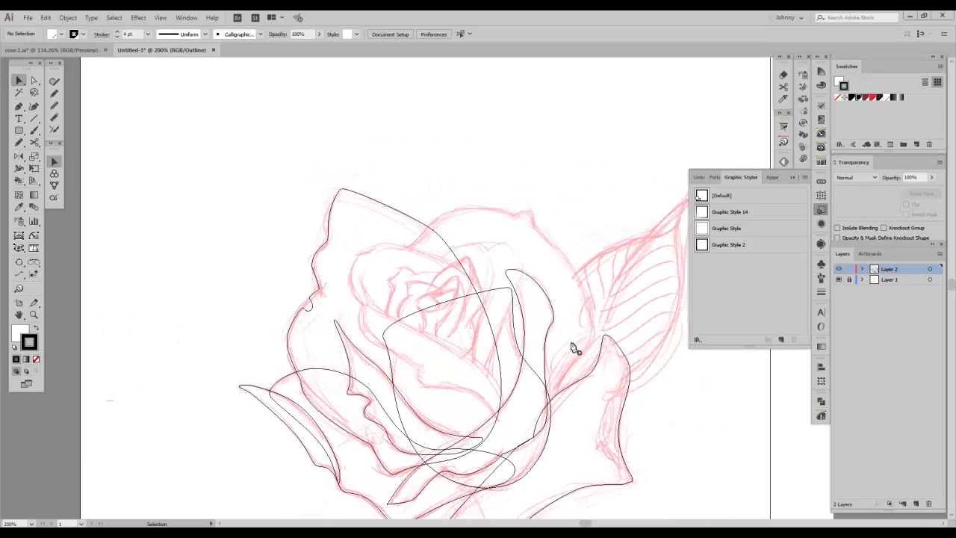
pyautogui.press('p')
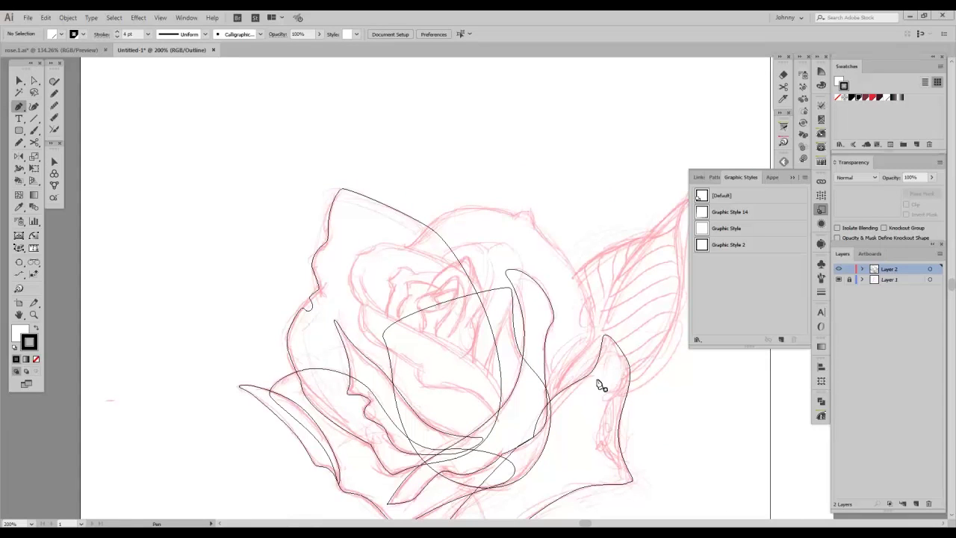
pyautogui.click(534, 442)
pyautogui.moveTo(572, 365); pyautogui.dragTo(533, 222)
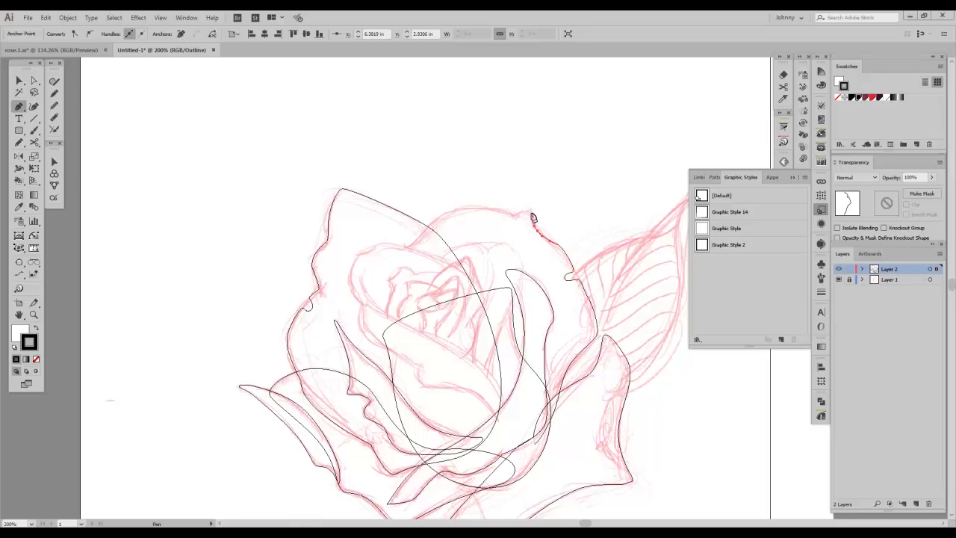
# Step: Continue the outer-right petal along its rounded upper edge and close the shape underneath the central petals
pyautogui.click(514, 216)
pyautogui.moveTo(464, 209); pyautogui.dragTo(444, 213)
pyautogui.moveTo(416, 243); pyautogui.dragTo(347, 288)
pyautogui.moveTo(428, 355); pyautogui.dragTo(450, 379)
pyautogui.moveTo(502, 438); pyautogui.dragTo(551, 420)
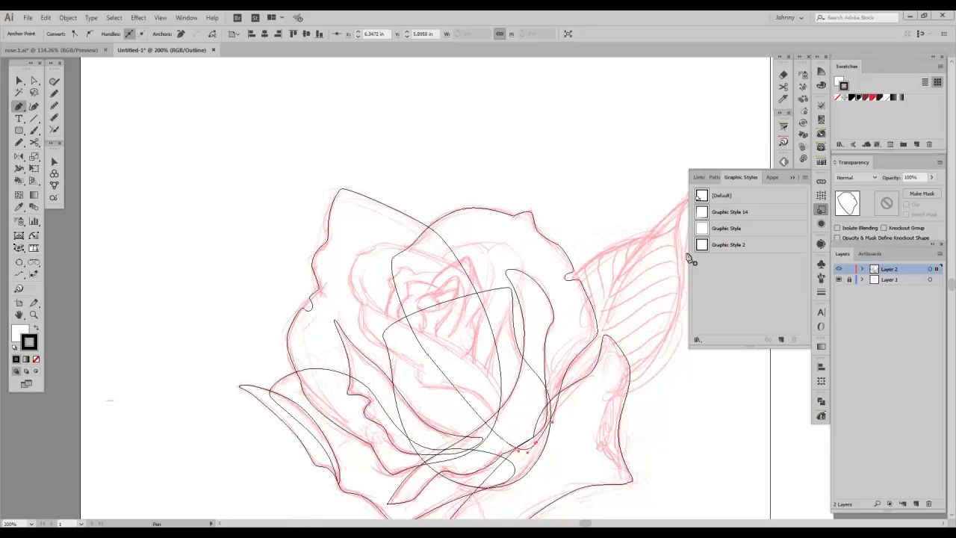
# Step: Return Layer 2 to preview display, send the outer-right petal to the back, and deselect it
pyautogui.hotkey('ctrl', 'y')
pyautogui.press('v')
pyautogui.click(535, 269)
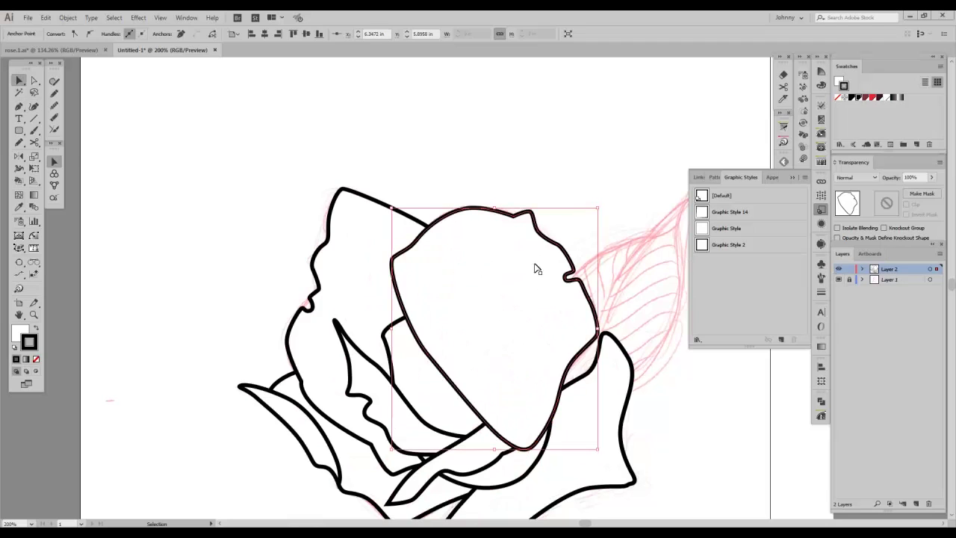
pyautogui.click(536, 270)
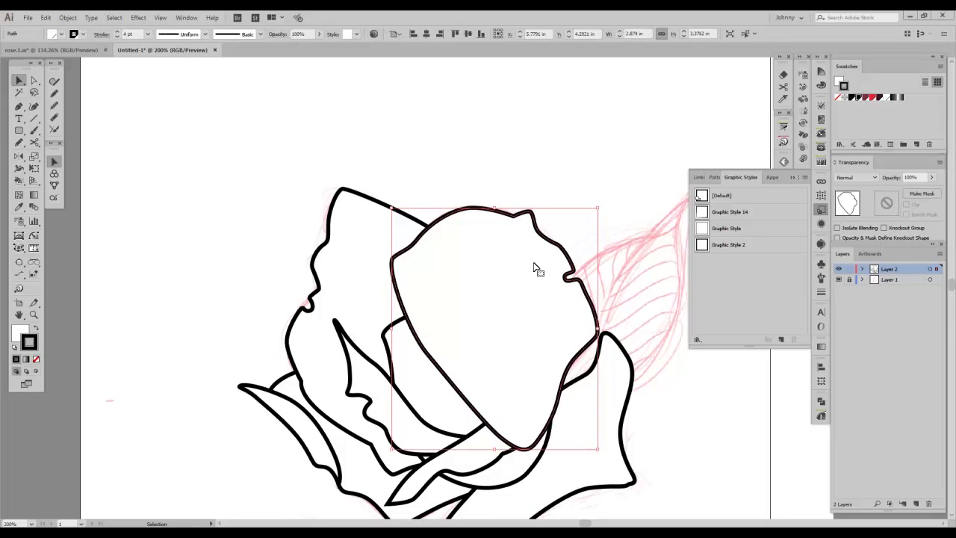
pyautogui.hotkey('ctrl', 'shift', '[')
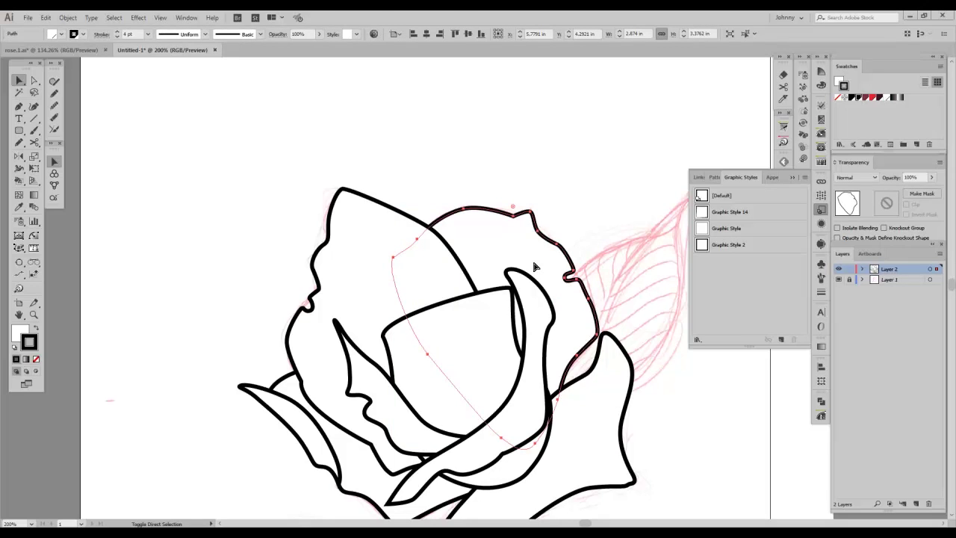
pyautogui.click(536, 269)
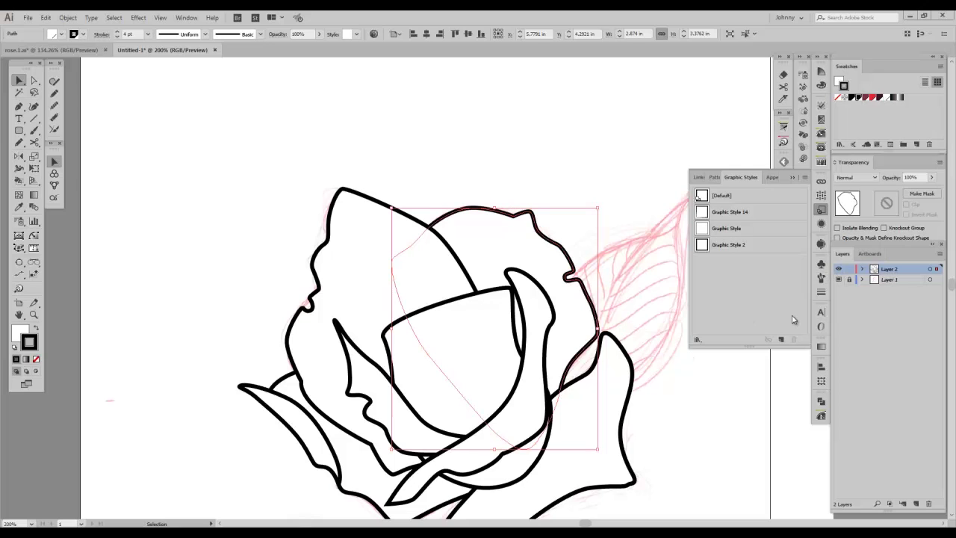
pyautogui.click(576, 183)
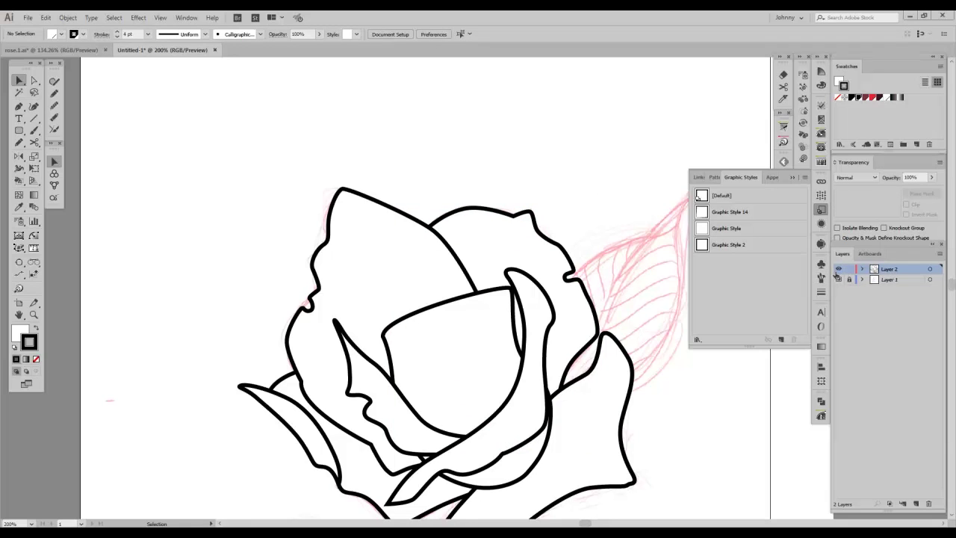
# Step: Show Layer 2 in outline and trace the notched lower edge of the inner petal, from the curled edge up toward the left
pyautogui.hotkey('ctrl', 'y')
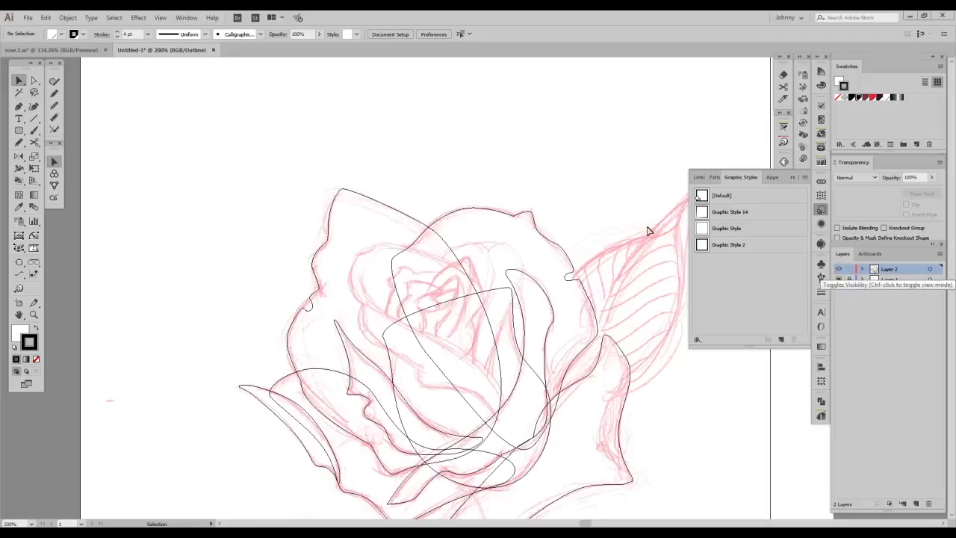
pyautogui.moveTo(509, 331); pyautogui.dragTo(510, 322)
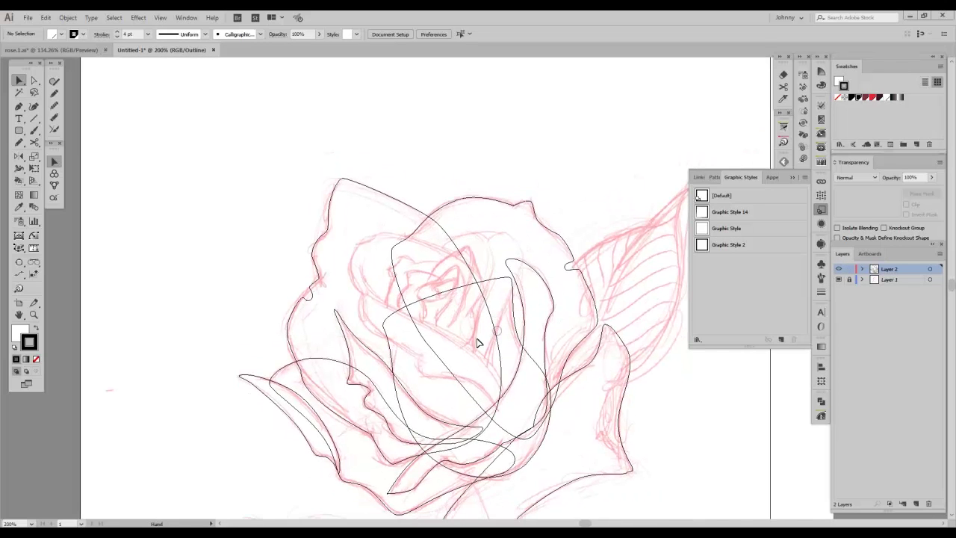
pyautogui.press('p')
pyautogui.click(502, 417)
pyautogui.moveTo(471, 379); pyautogui.dragTo(457, 375)
pyautogui.click(422, 376)
pyautogui.click(417, 361)
pyautogui.click(363, 315)
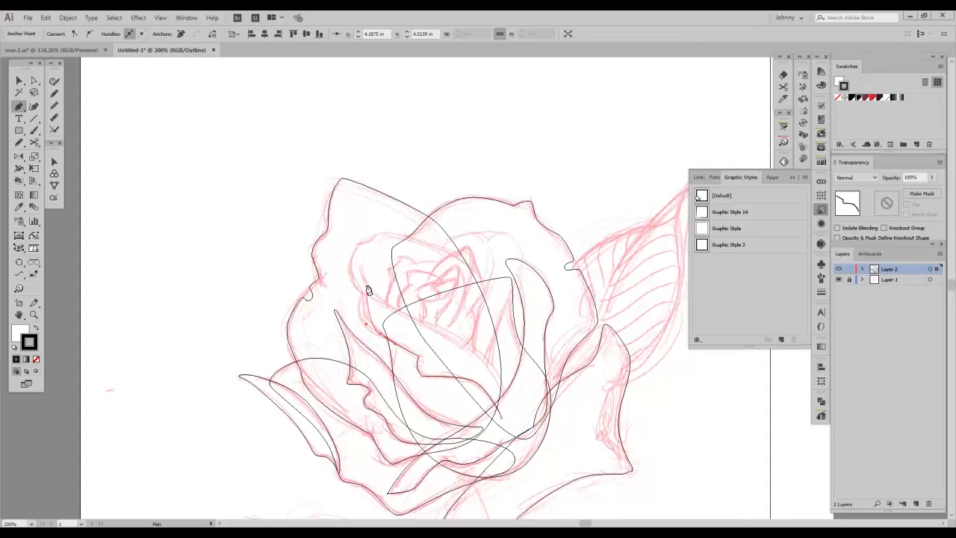
# Step: Continue the inner petal around its left, upper and right edges, close the shape beneath the curled edge, and deselect it
pyautogui.click(354, 299)
pyautogui.click(350, 273)
pyautogui.click(349, 256)
pyautogui.click(361, 242)
pyautogui.click(381, 235)
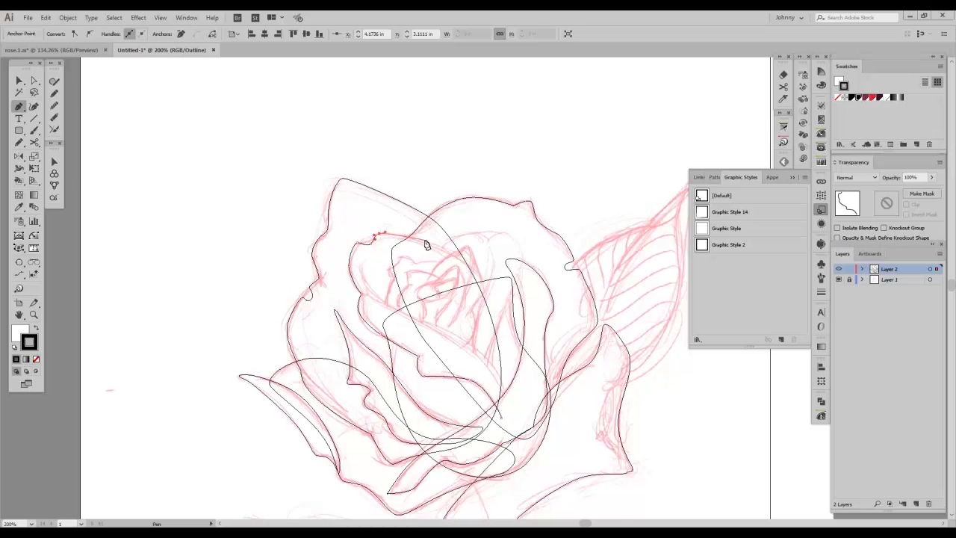
pyautogui.click(451, 252)
pyautogui.moveTo(489, 290); pyautogui.dragTo(485, 378)
pyautogui.hotkey('ctrl', 'z')
pyautogui.moveTo(490, 373); pyautogui.dragTo(496, 386)
pyautogui.moveTo(502, 419); pyautogui.dragTo(502, 429)
pyautogui.keyDown('ctrl'); pyautogui.click(568, 336); pyautogui.keyUp('ctrl')
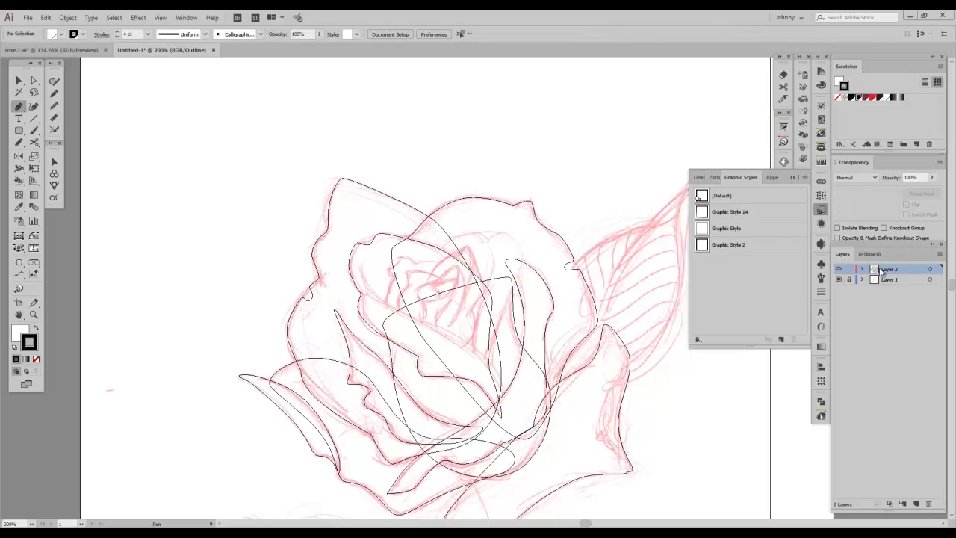
# Step: Return Layer 2 to preview display and send the inner petal backward behind the curled edge
pyautogui.hotkey('ctrl', 'y')
pyautogui.press('v')
pyautogui.click(441, 337)
pyautogui.press('a')
pyautogui.press('v')
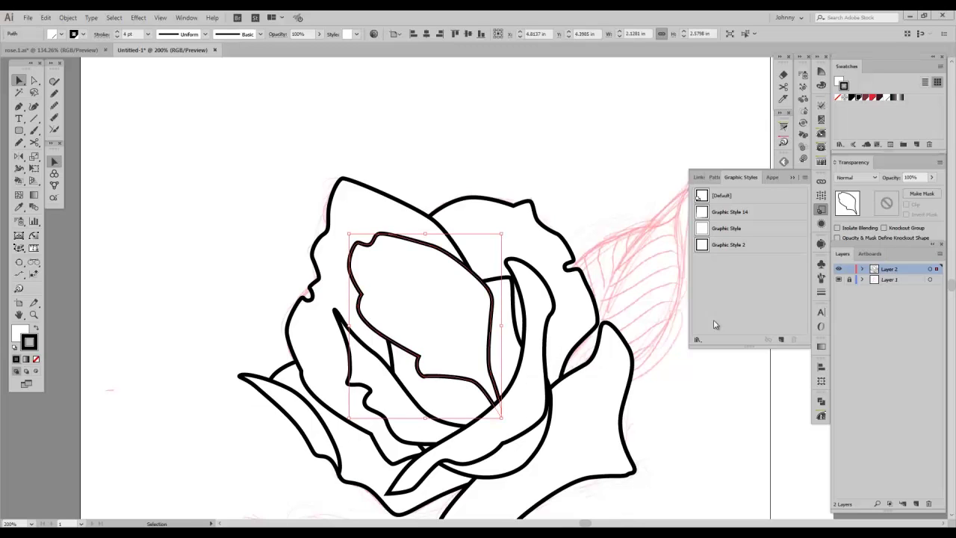
# Step: Show Layer 2 in outline and examine the stacking-order commands available for the selected inner petal
pyautogui.hotkey('ctrl', 'y')
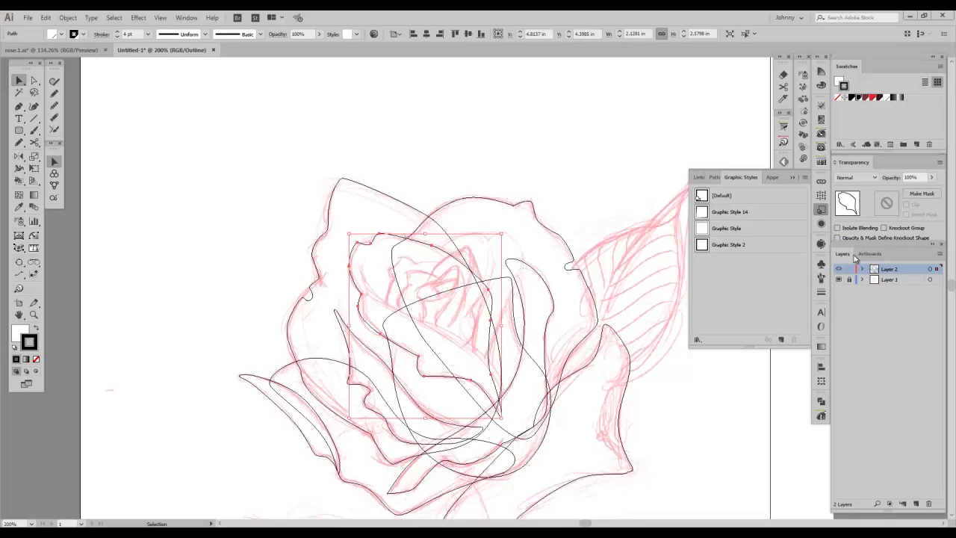
pyautogui.click(71, 17)
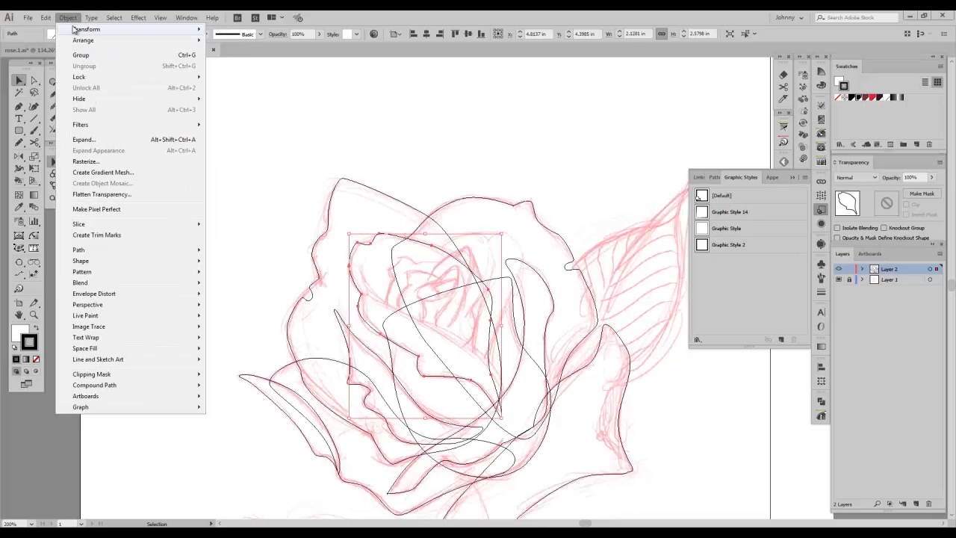
pyautogui.moveTo(77, 45)
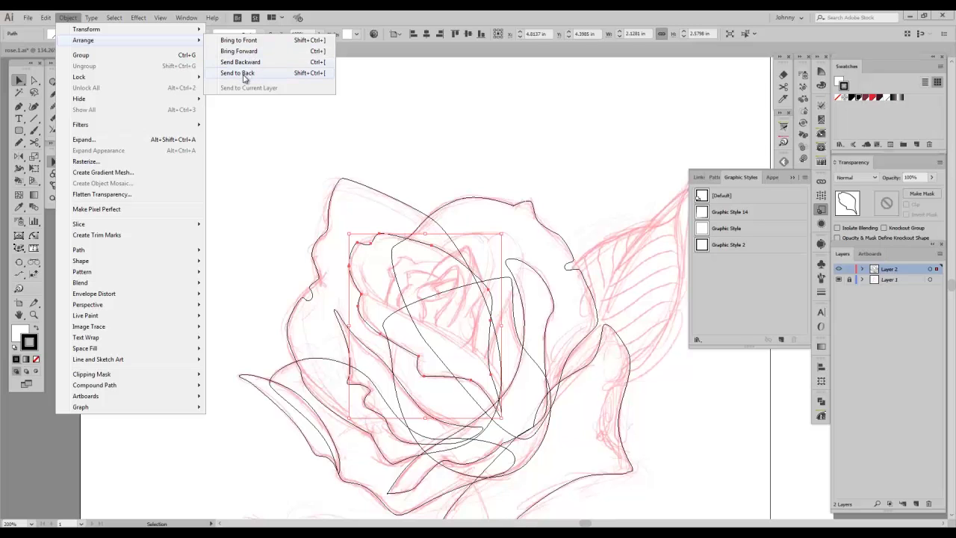
pyautogui.click(318, 167)
pyautogui.click(317, 171)
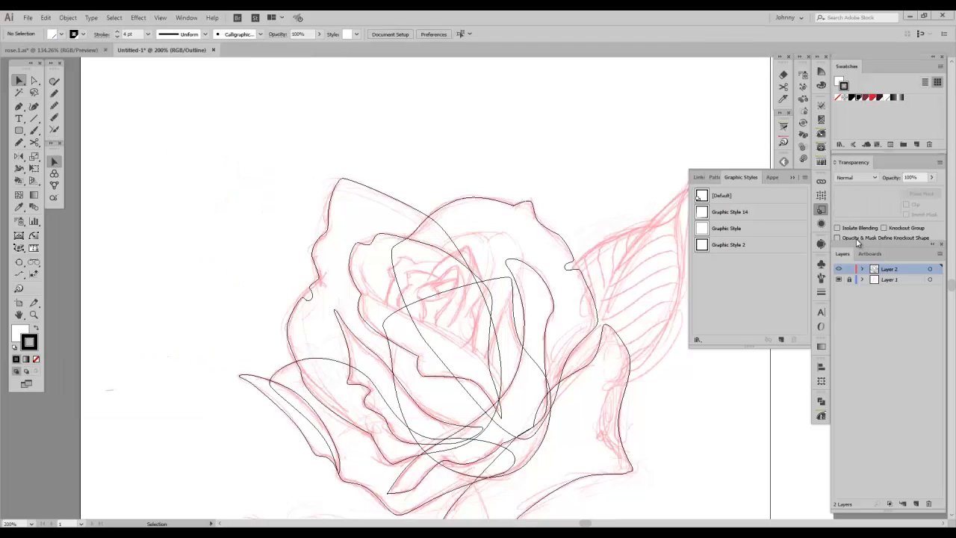
# Step: Trace the heart-topped petal along the inner petal's right edge as a closed shape, and return Layer 2 to preview display
pyautogui.press('p')
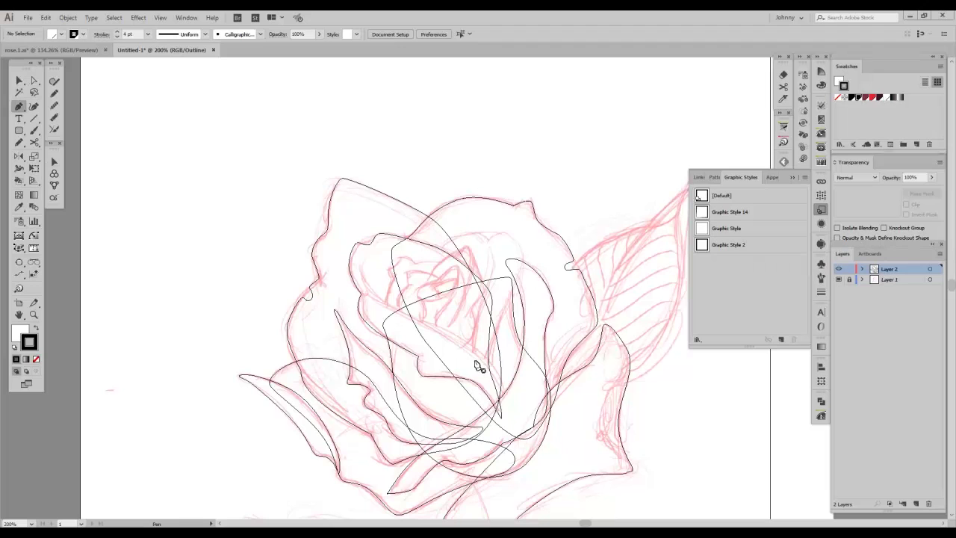
pyautogui.moveTo(476, 369)
pyautogui.mouseDown()
pyautogui.moveTo(486, 298)
pyautogui.moveTo(452, 245)
pyautogui.moveTo(497, 242)
pyautogui.moveTo(518, 256)
pyautogui.moveTo(522, 277)
pyautogui.moveTo(484, 380)
pyautogui.moveTo(475, 367)
pyautogui.mouseUp()
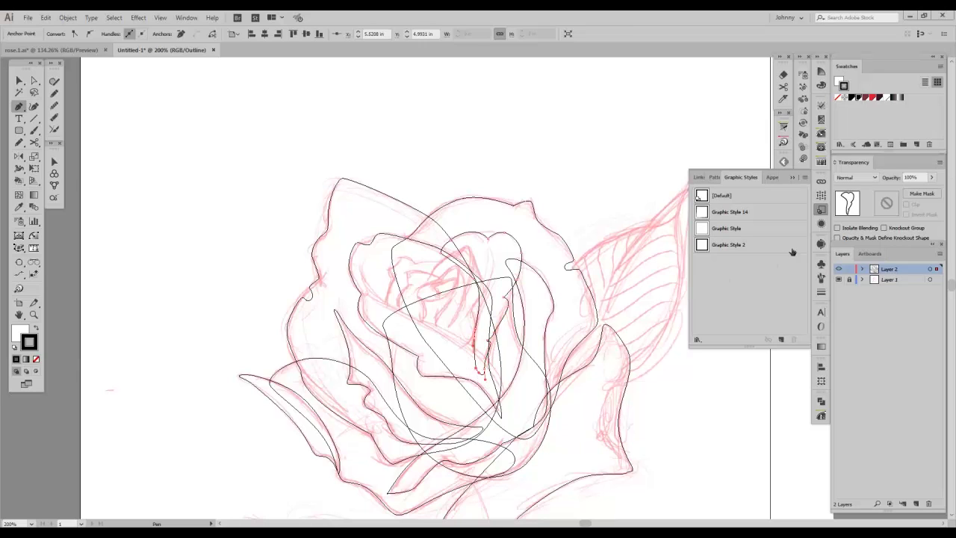
pyautogui.hotkey('ctrl', 'y')
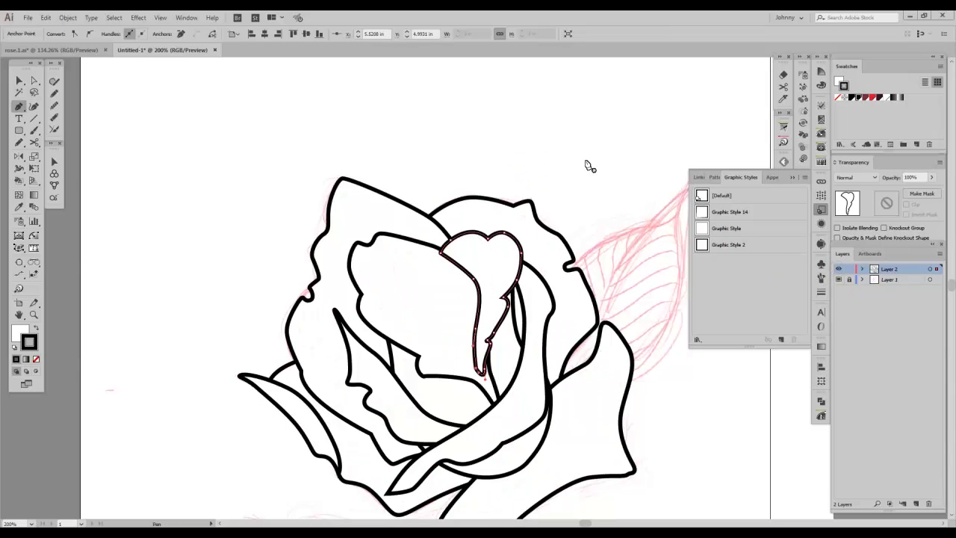
pyautogui.press('v')
pyautogui.click(531, 149)
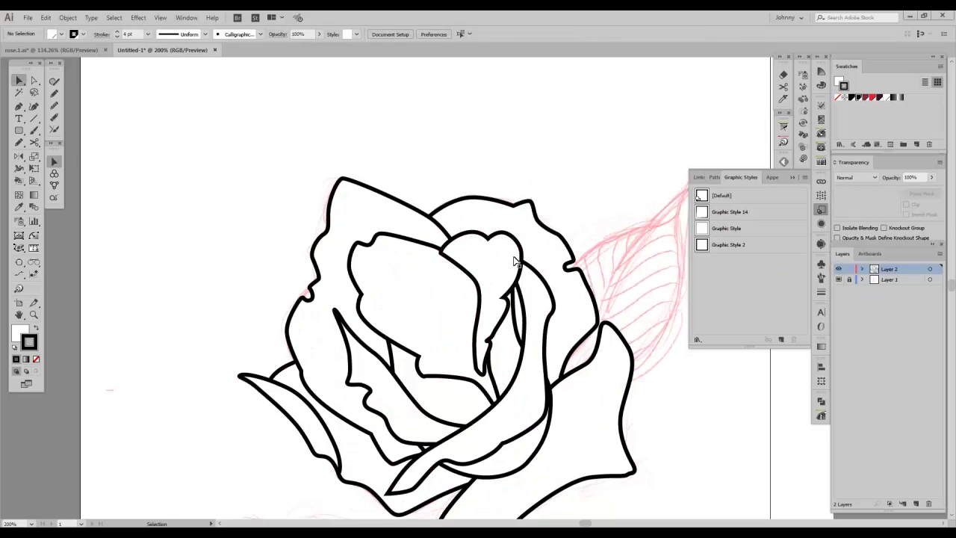
# Step: Show Layer 2 in outline and trace the fold line inside the inner petal as an open curved path ending near its upper-left edge
pyautogui.hotkey('ctrl', 'y')
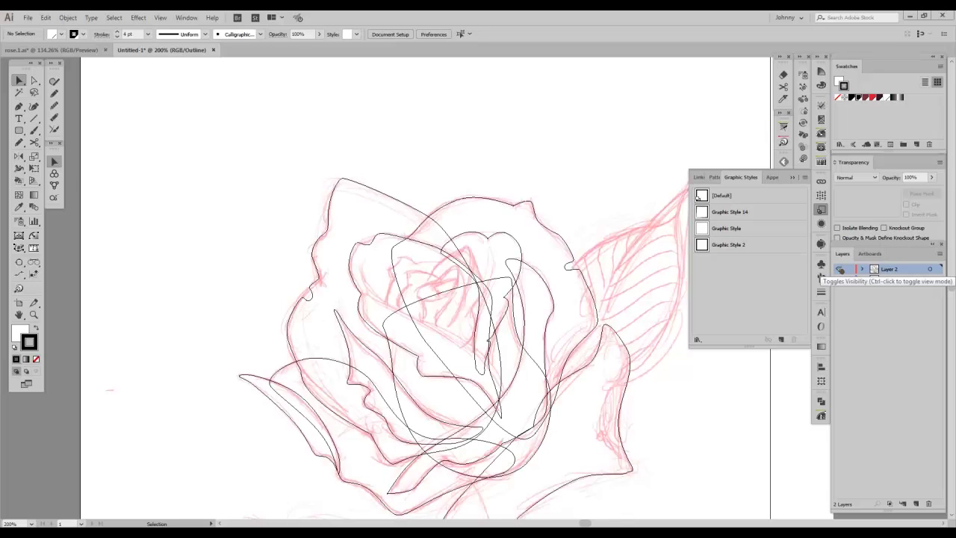
pyautogui.hotkey('ctrl', 'y')
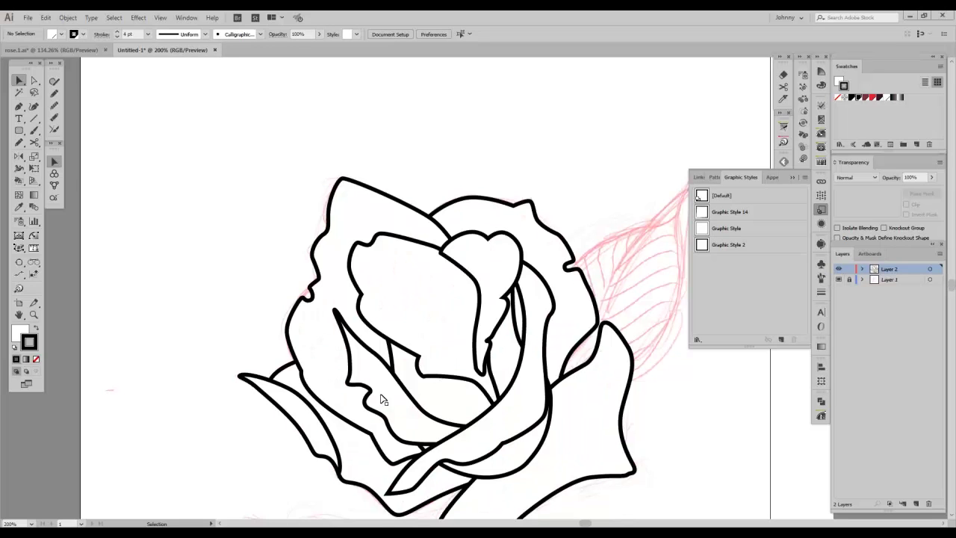
pyautogui.hotkey('ctrl', 'y')
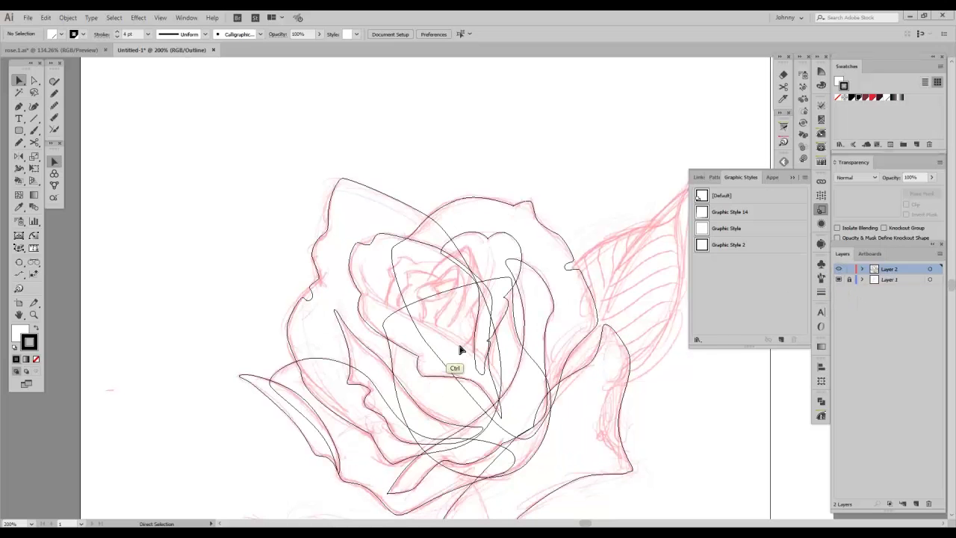
pyautogui.hotkey('ctrl', '=')
pyautogui.scroll(-2, 500, 372)
pyautogui.press('p')
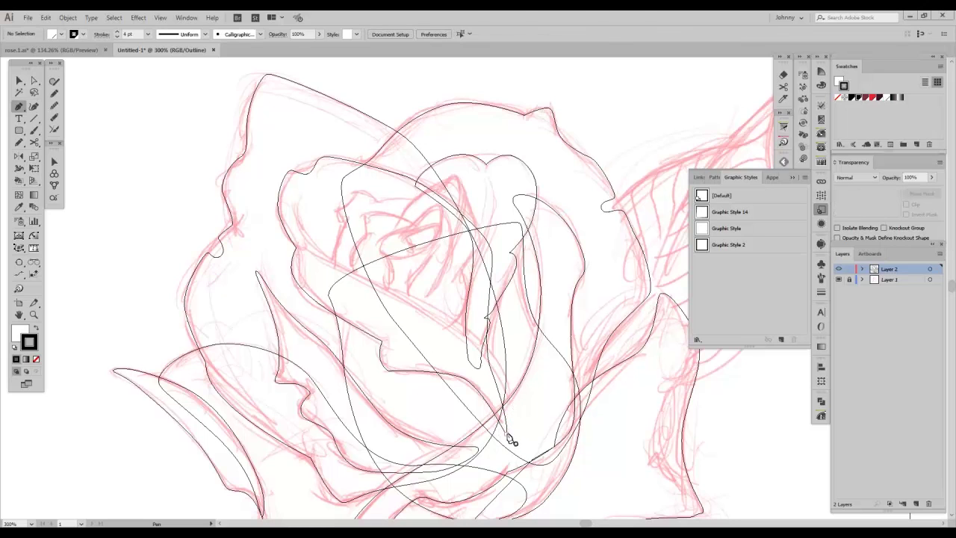
pyautogui.click(506, 432)
pyautogui.click(507, 390)
pyautogui.click(420, 310)
pyautogui.click(308, 245)
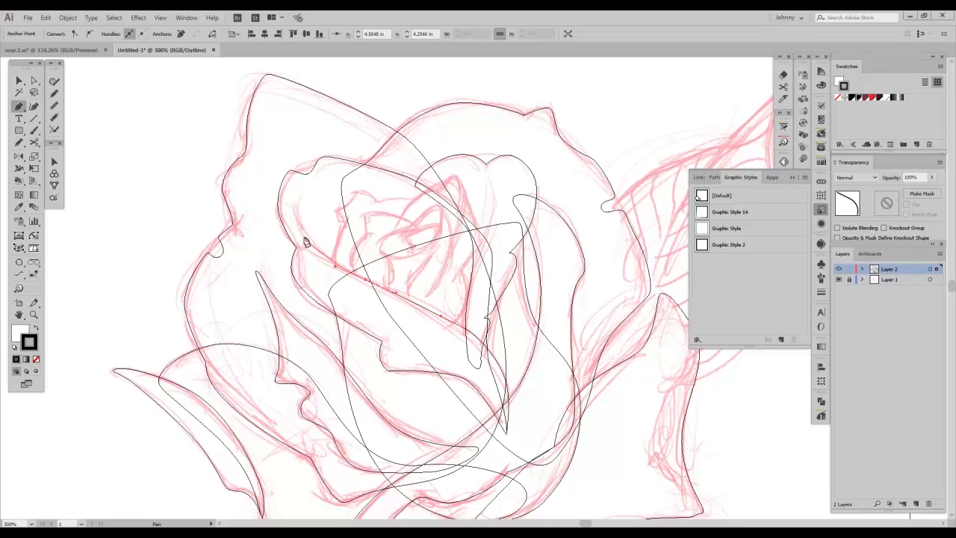
pyautogui.click(296, 210)
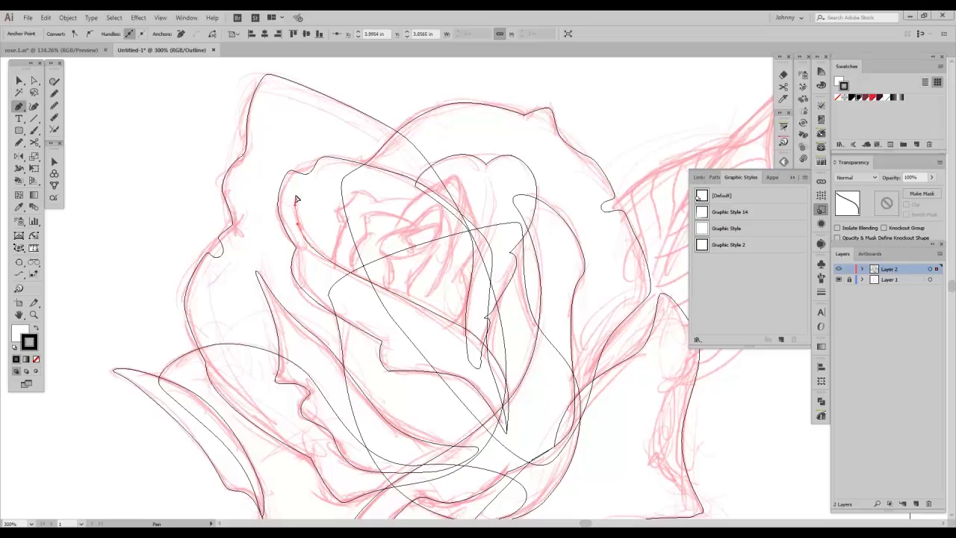
pyautogui.moveTo(295, 202); pyautogui.dragTo(299, 212)
# Step: Show Layer 2 in preview display to check the lower end of the fold line inside the inner petal
pyautogui.press('a')
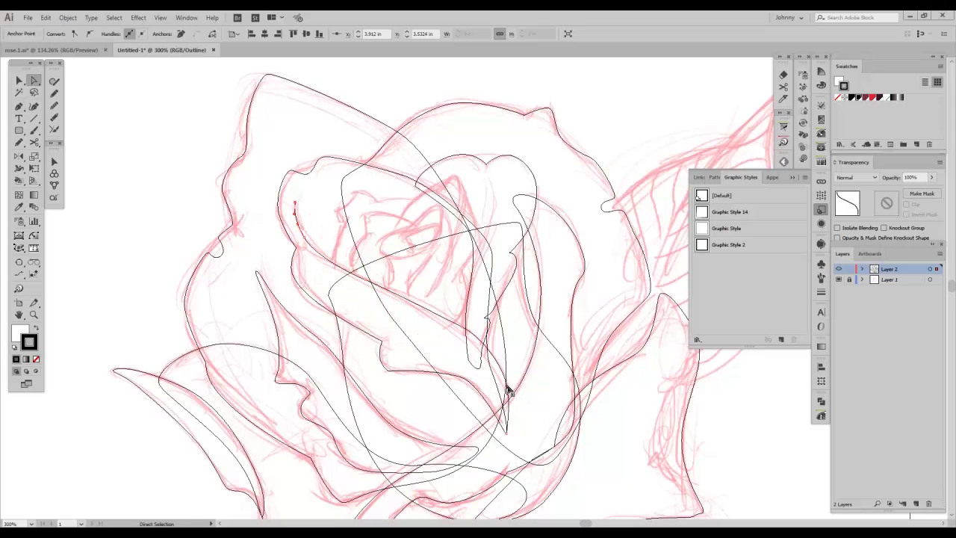
pyautogui.click(493, 379)
pyautogui.hotkey('ctrl', 'y')
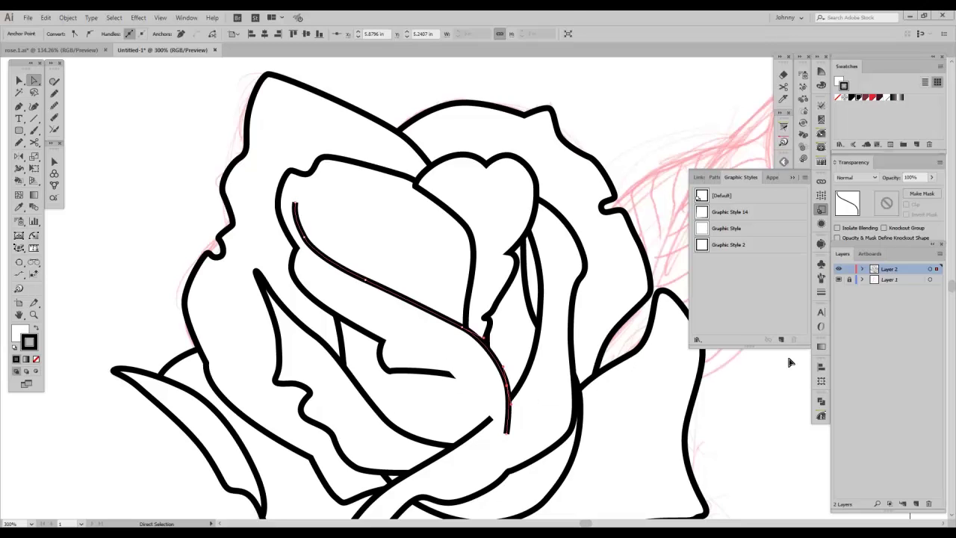
pyautogui.hotkey('ctrl', 'z')
pyautogui.hotkey('ctrl', ']')
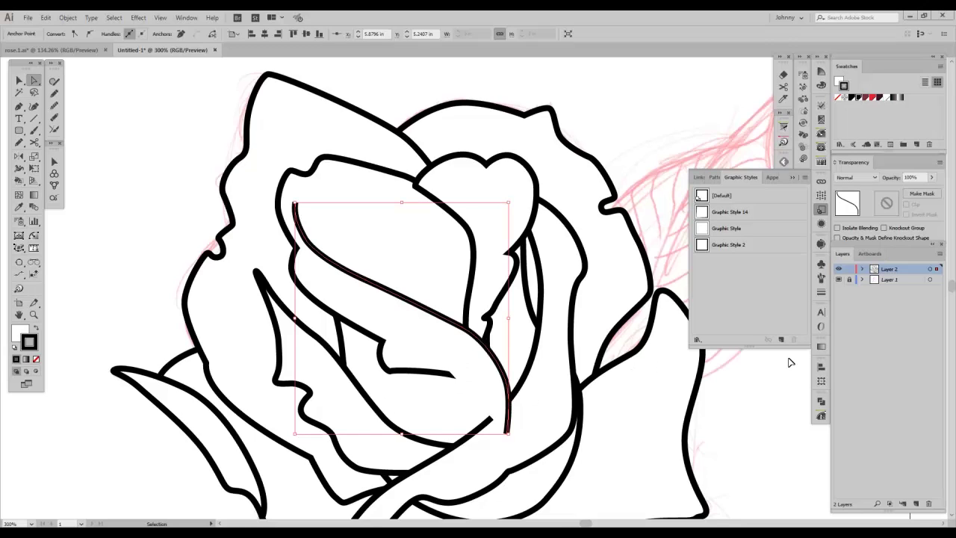
pyautogui.press('a')
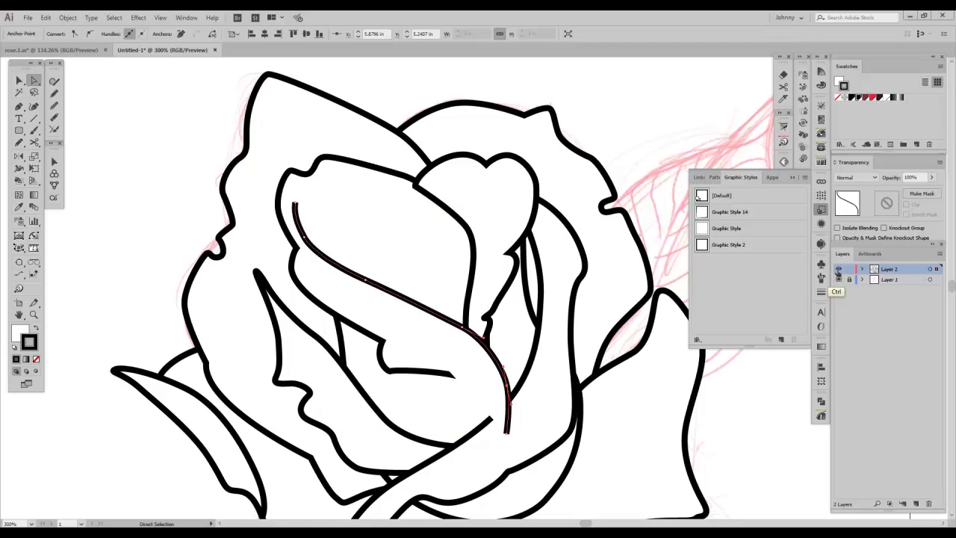
# Step: Show Layer 2 in outline and move the fold line's lower end point up towards the corner where the petal edges meet
pyautogui.keyDown('ctrl'); pyautogui.click(838, 269); pyautogui.keyUp('ctrl')
pyautogui.hotkey('ctrl', '+')
pyautogui.moveTo(515, 405); pyautogui.dragTo(534, 428)
pyautogui.click(493, 379)
pyautogui.moveTo(493, 380); pyautogui.dragTo(493, 362)
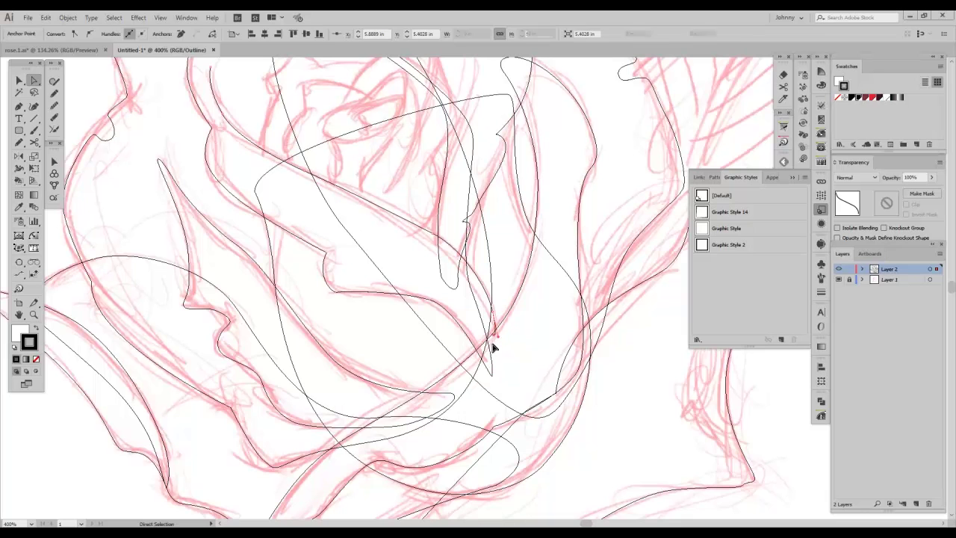
pyautogui.click(493, 346)
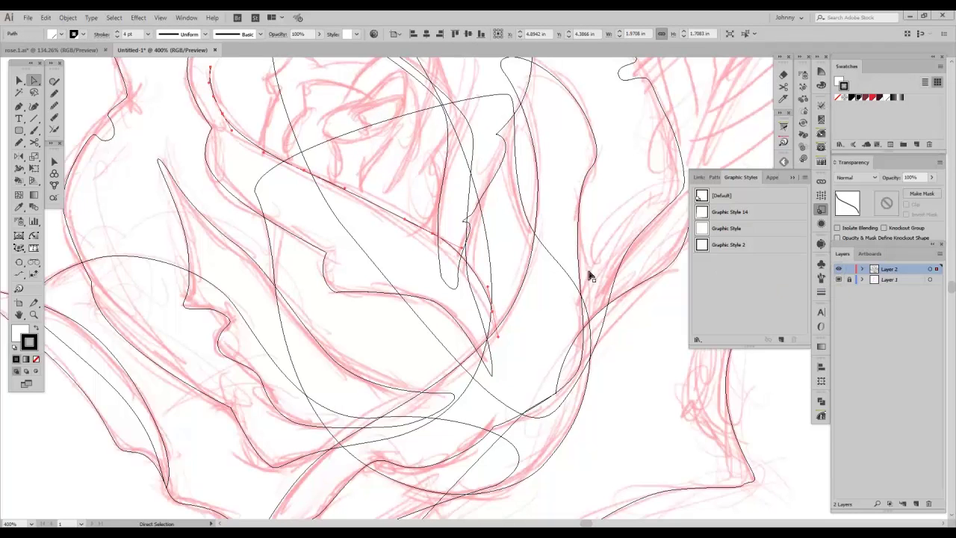
# Step: Return Layer 2 to preview display, place the fold line's lower end on the petal corner, and adjust its direction handle
pyautogui.hotkey('ctrl', 'y')
pyautogui.hotkey('ctrl', '+')
pyautogui.moveTo(508, 312); pyautogui.dragTo(395, 210)
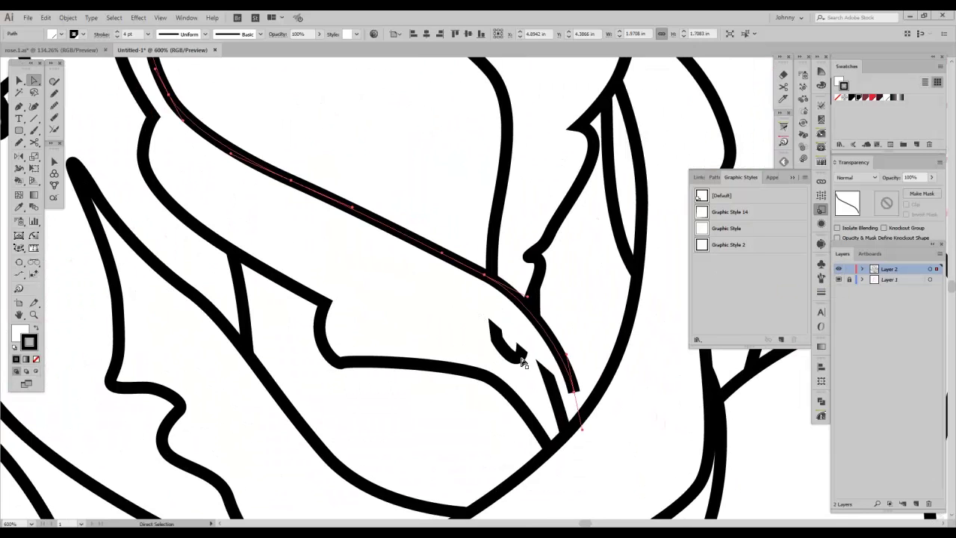
pyautogui.moveTo(574, 390); pyautogui.dragTo(569, 439)
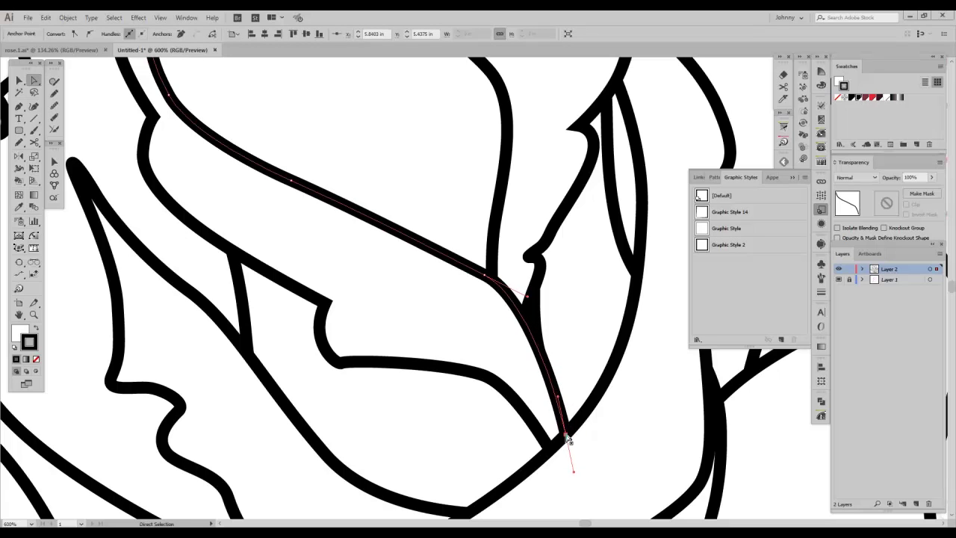
pyautogui.click(557, 366)
pyautogui.click(555, 389)
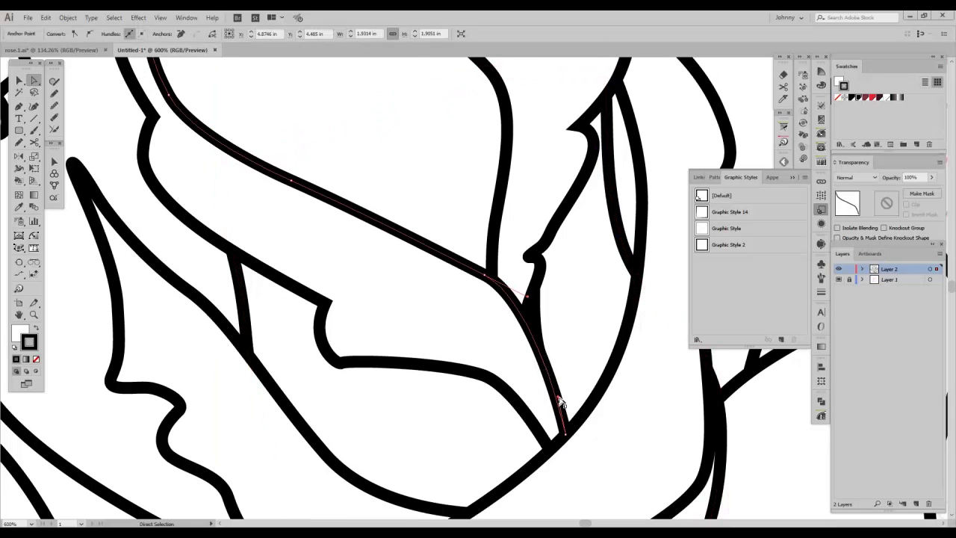
pyautogui.moveTo(559, 397); pyautogui.dragTo(552, 376)
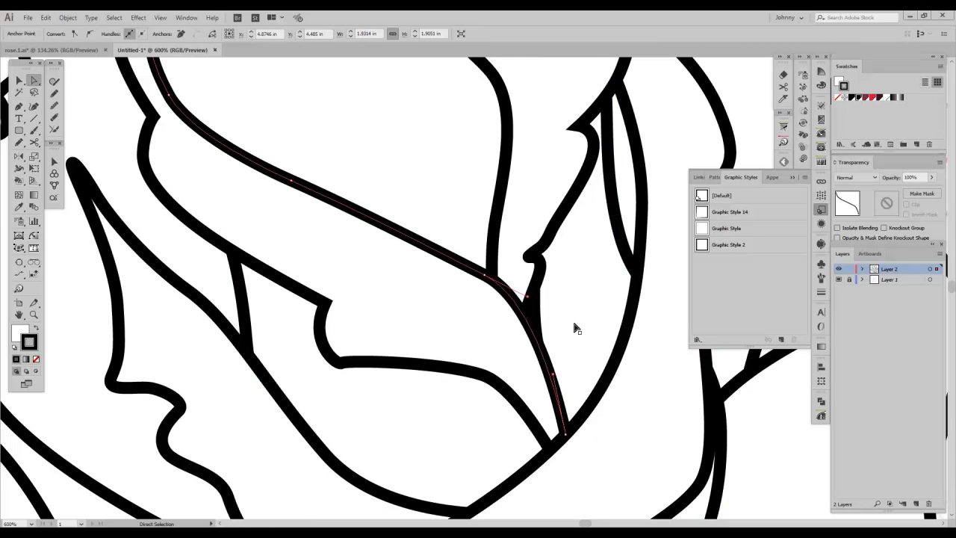
pyautogui.moveTo(552, 374); pyautogui.dragTo(566, 364)
# Step: Refine the lower curve of the fold line with the direction handle of its end point
pyautogui.hotkey('ctrl', '-')
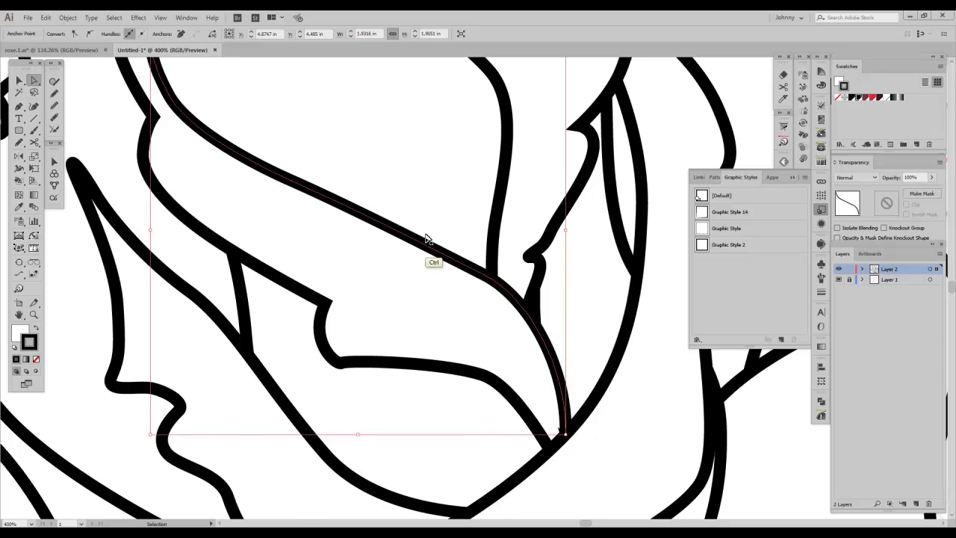
pyautogui.hotkey('ctrl', '-')
pyautogui.hotkey('ctrl', '-')
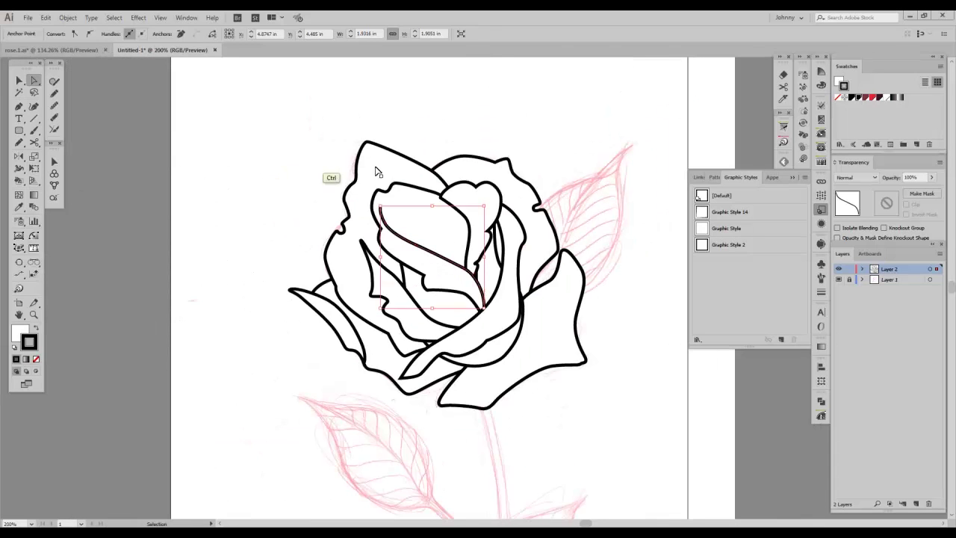
pyautogui.hotkey('ctrl', '+')
pyautogui.hotkey('ctrl', '+')
pyautogui.hotkey('ctrl', '+')
pyautogui.moveTo(341, 169); pyautogui.dragTo(418, 309)
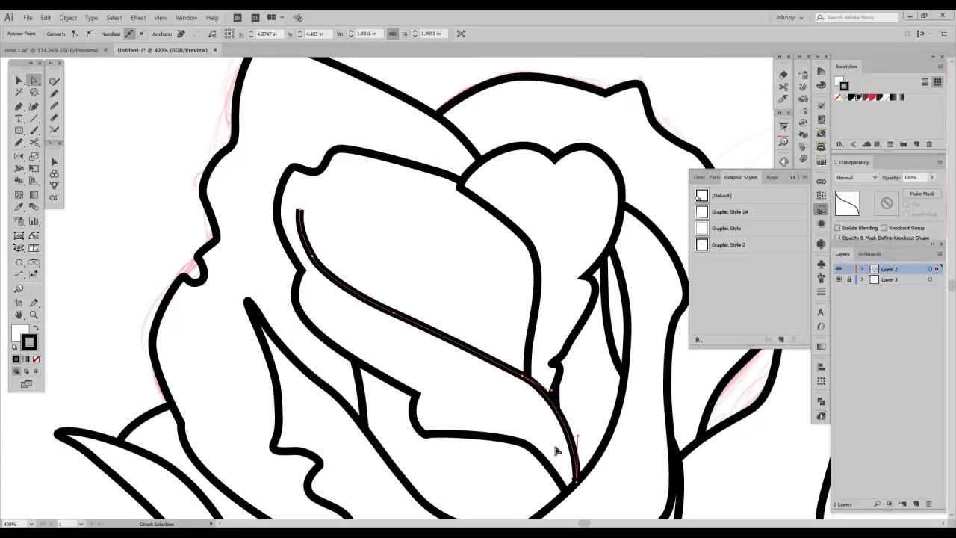
pyautogui.hotkey('ctrl', '+')
pyautogui.moveTo(591, 495); pyautogui.dragTo(560, 218)
pyautogui.scroll(3, 533, 267)
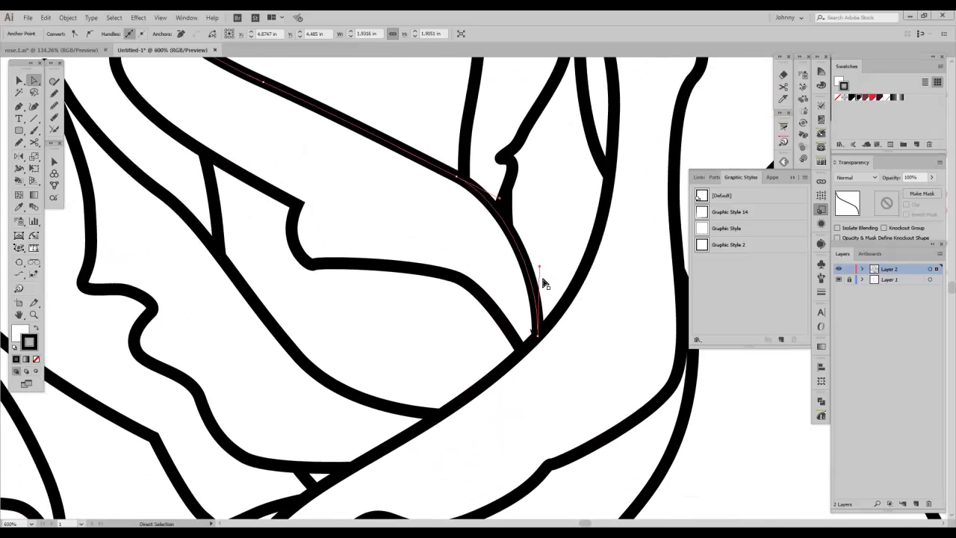
pyautogui.moveTo(540, 266); pyautogui.dragTo(523, 260)
# Step: Adjust the direction handle of the fold line's anchor where the inner petal's right edge meets it
pyautogui.scroll(5, 516, 299)
pyautogui.hscroll(-3, 515, 299)
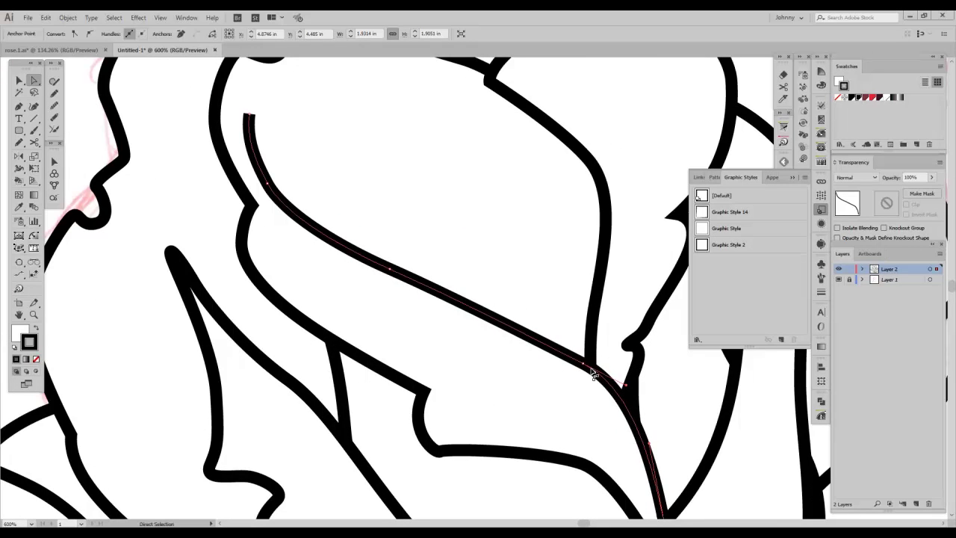
pyautogui.moveTo(627, 389); pyautogui.dragTo(628, 394)
pyautogui.hotkey('ctrl', '-')
pyautogui.moveTo(530, 325); pyautogui.dragTo(548, 406)
pyautogui.moveTo(415, 315); pyautogui.dragTo(485, 356)
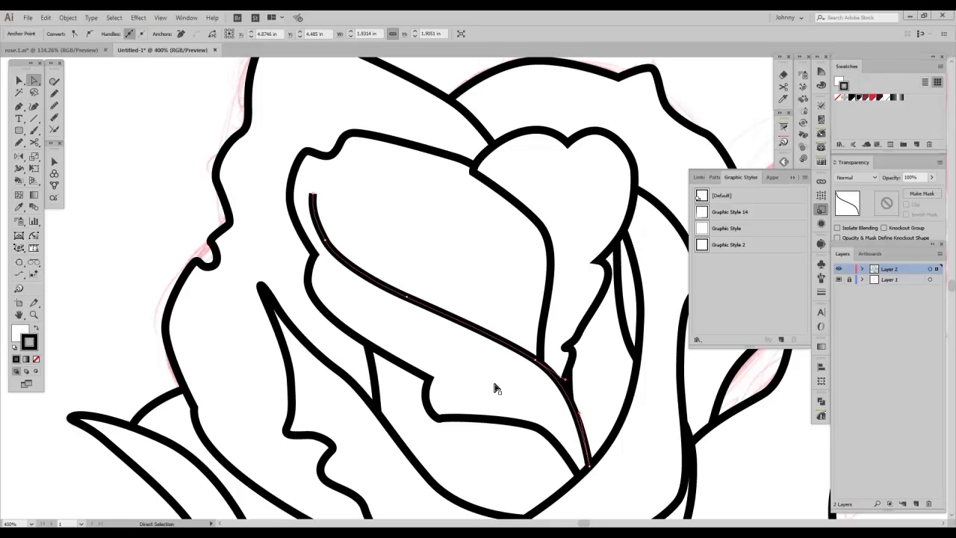
# Step: Apply the wedge-shaped width profile to the fold line's stroke so it tapers towards its upper-left end
pyautogui.click(822, 295)
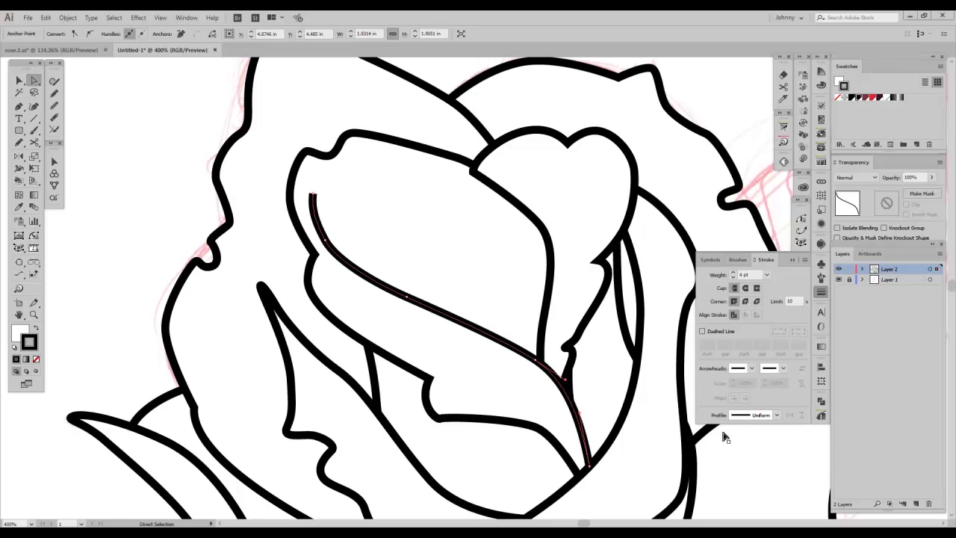
pyautogui.click(778, 416)
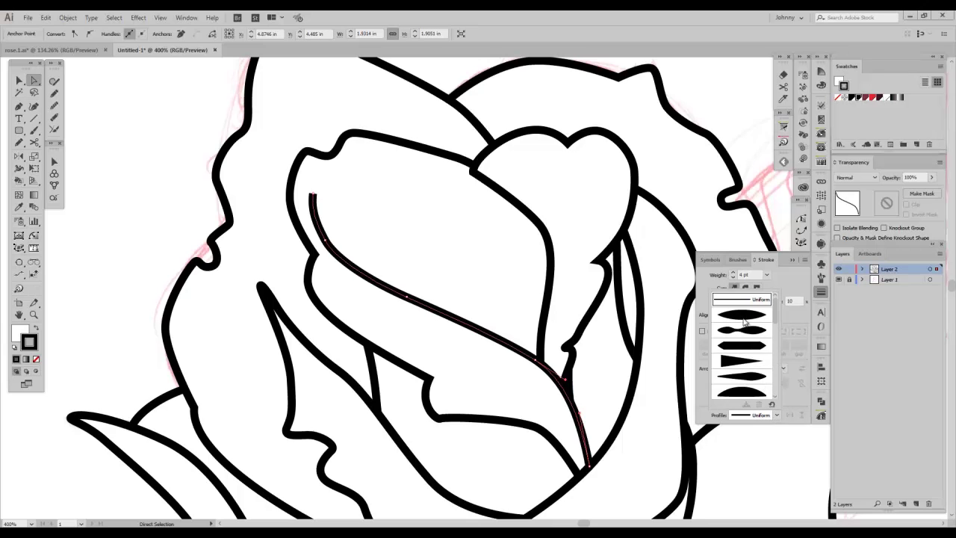
pyautogui.scroll(-3, 767, 320)
pyautogui.scroll(3, 762, 312)
pyautogui.click(734, 366)
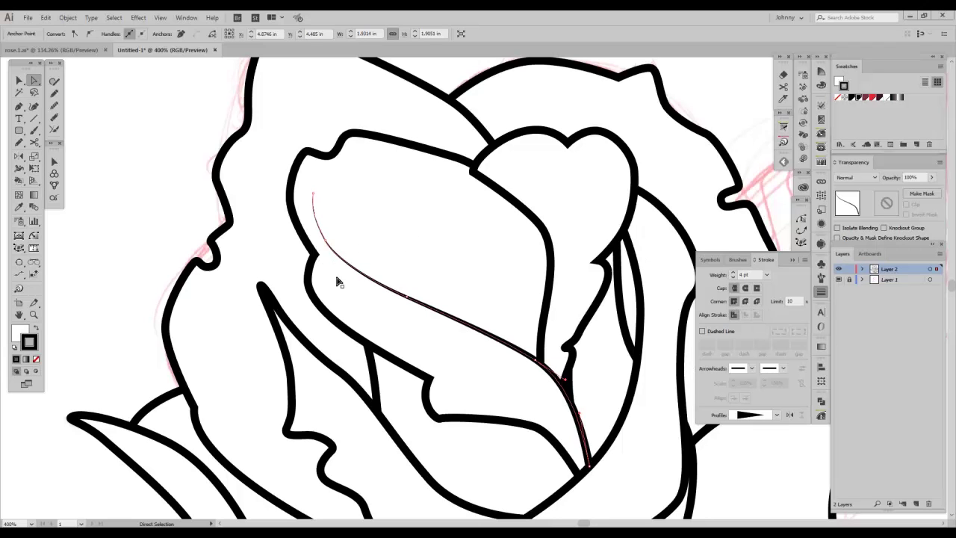
# Step: Thicken the tapered fold line around its middle anchor with the Width tool, and deselect it
pyautogui.press('shift')
pyautogui.hotkey('shift', 'w')
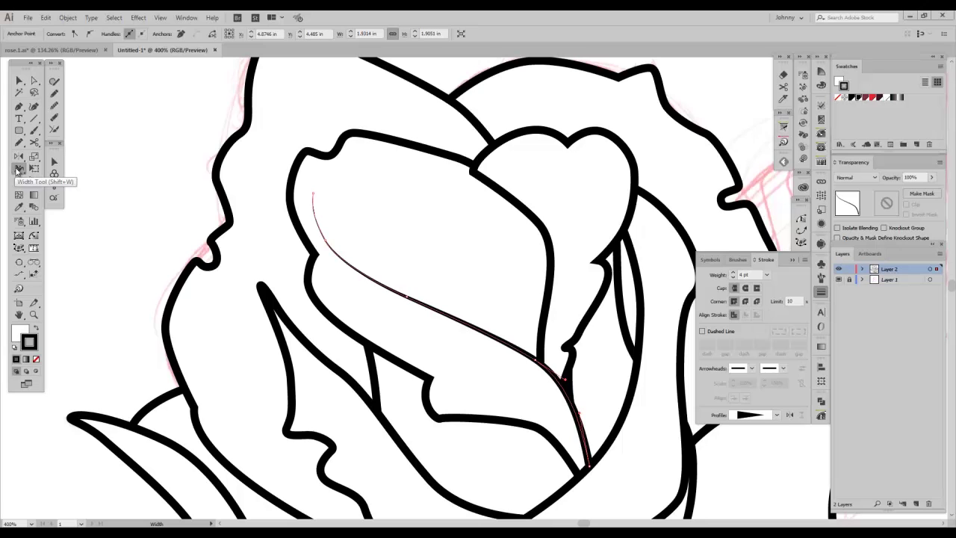
pyautogui.moveTo(408, 301); pyautogui.dragTo(408, 298)
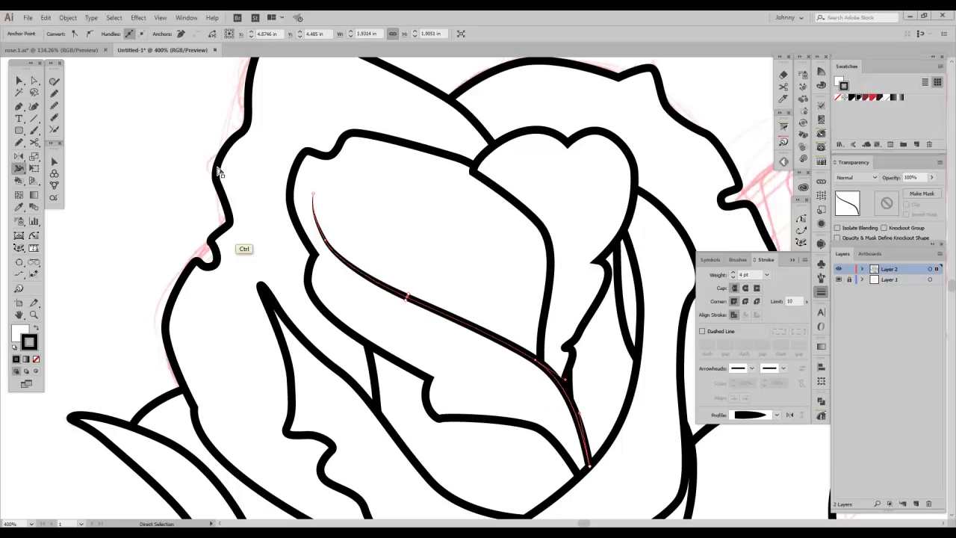
pyautogui.hotkey('ctrl', '-')
pyautogui.press('space')
pyautogui.moveTo(357, 212); pyautogui.dragTo(425, 362)
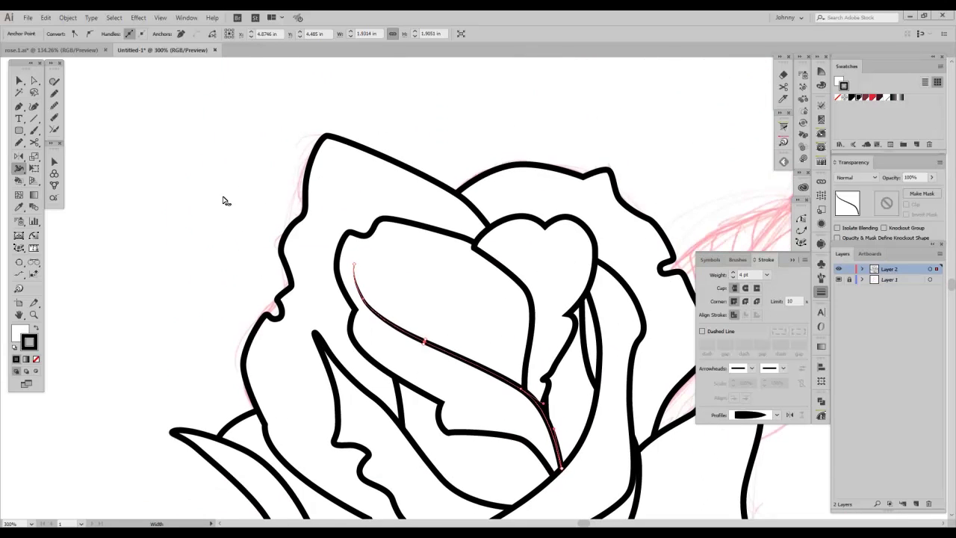
pyautogui.keyDown('ctrl'); pyautogui.click(181, 197); pyautogui.keyUp('ctrl')
# Step: Trace the ragged-edged petal inside the inner petal as a closed shape in outline, and return Layer 2 to preview display
pyautogui.hotkey('ctrl', '-')
pyautogui.hotkey('ctrl', '+')
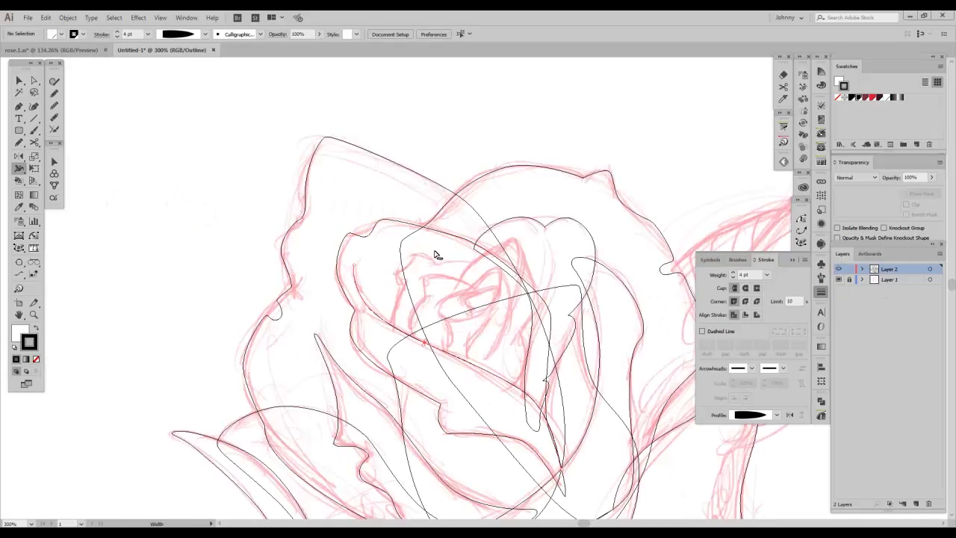
pyautogui.press('p')
pyautogui.moveTo(417, 274); pyautogui.dragTo(327, 246)
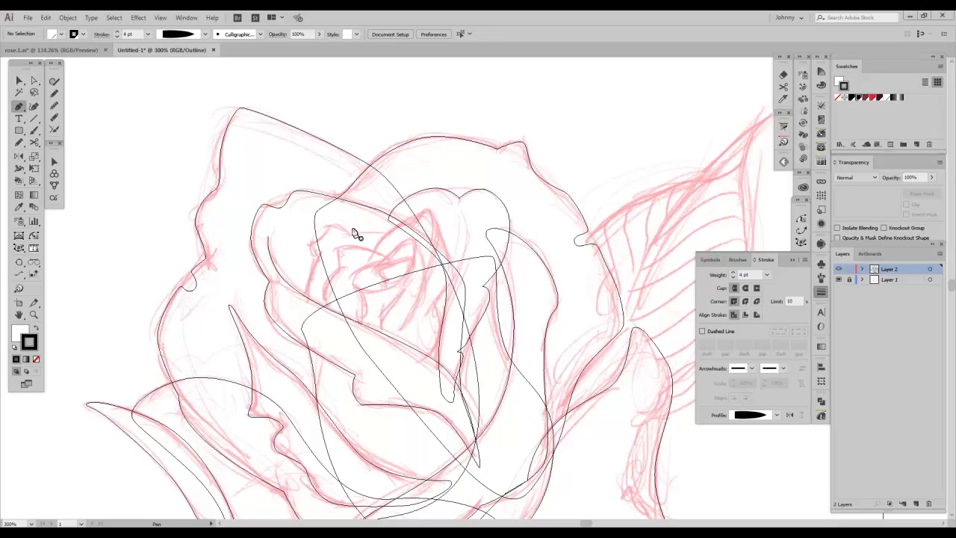
pyautogui.click(395, 236)
pyautogui.moveTo(367, 232); pyautogui.dragTo(339, 230)
pyautogui.moveTo(330, 224); pyautogui.dragTo(334, 337)
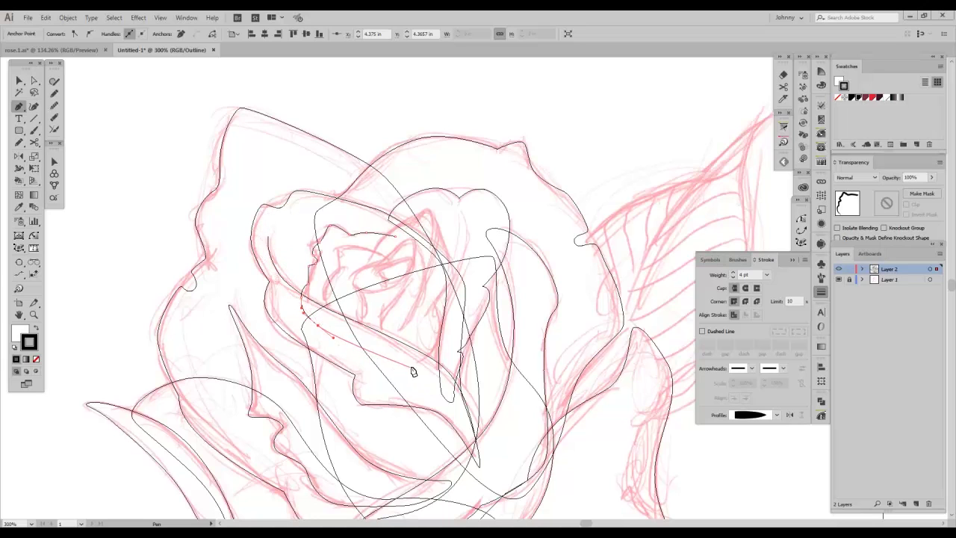
pyautogui.moveTo(443, 376); pyautogui.dragTo(450, 364)
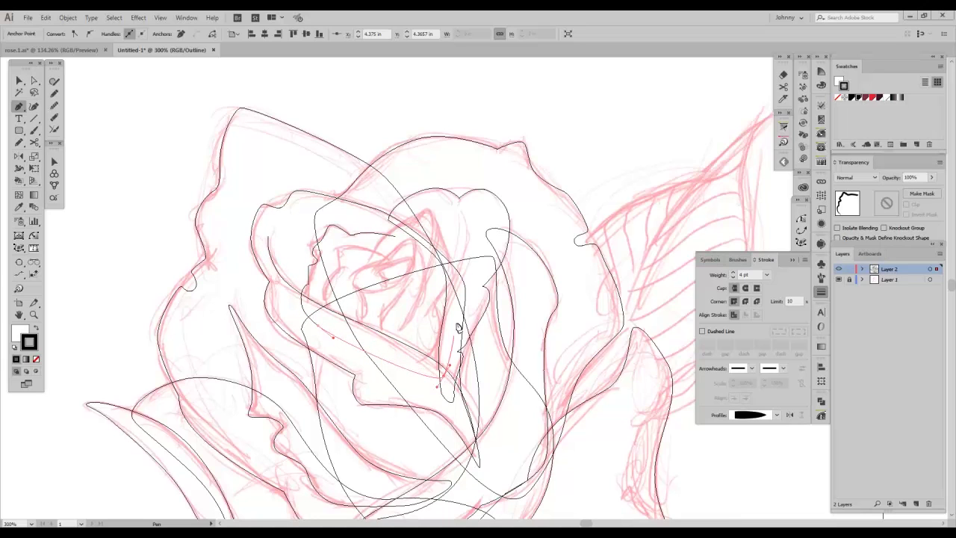
pyautogui.moveTo(395, 236); pyautogui.dragTo(363, 221)
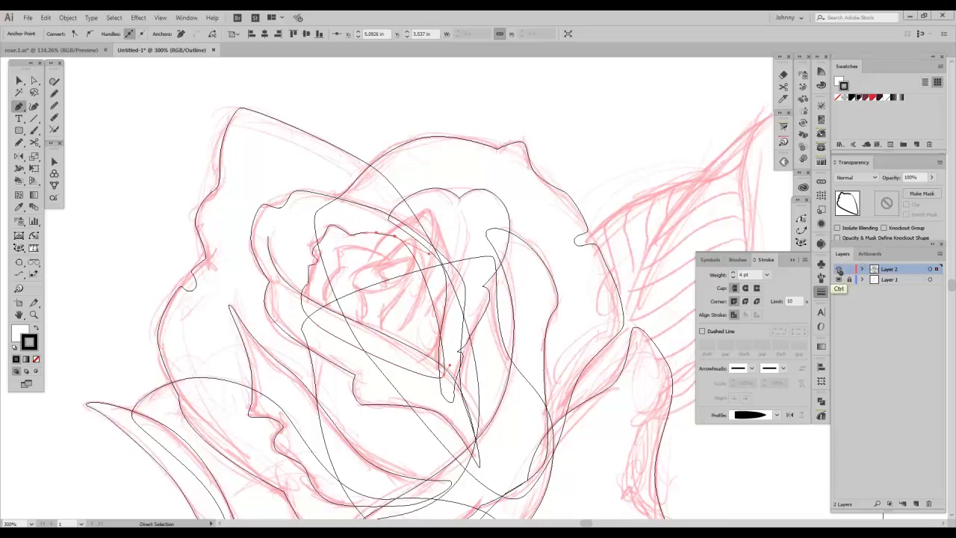
pyautogui.keyDown('ctrl'); pyautogui.click(839, 269); pyautogui.keyUp('ctrl')
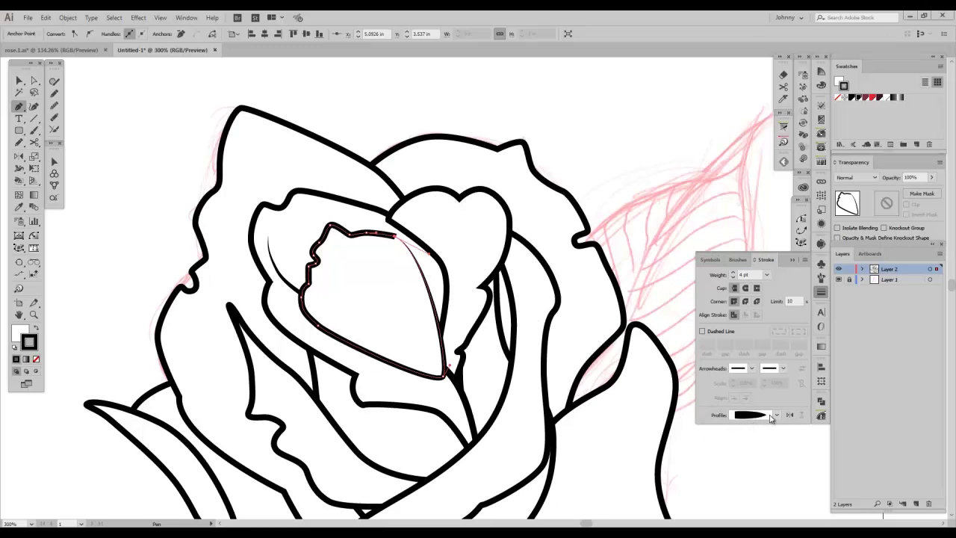
# Step: Set the new ragged-edged petal's stroke profile to Uniform and send the petal backward behind the fold line
pyautogui.click(774, 415)
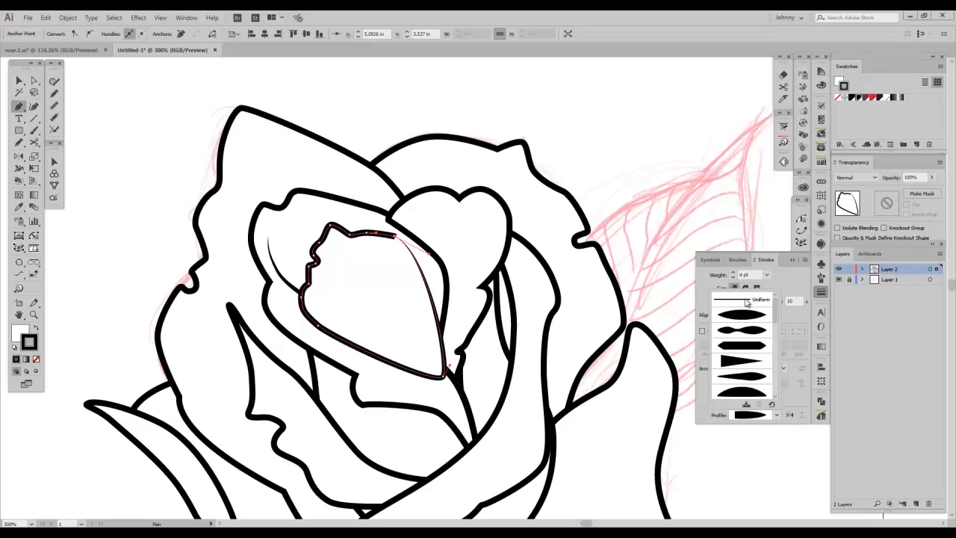
pyautogui.click(746, 302)
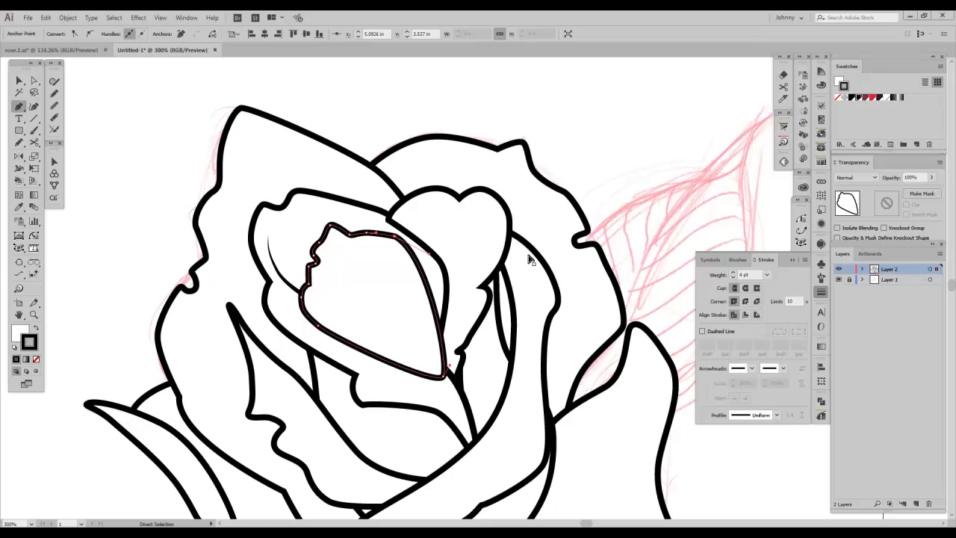
pyautogui.hotkey('ctrl', '[')
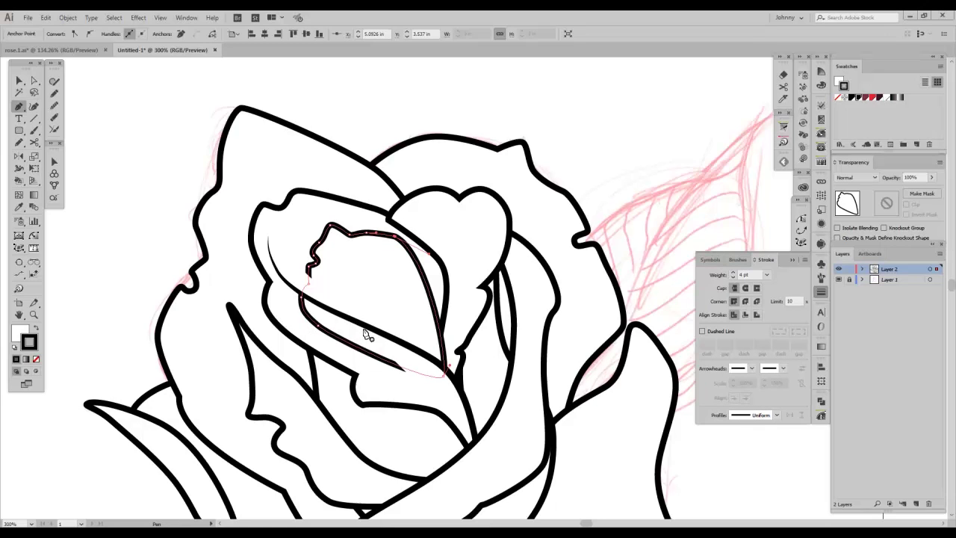
# Step: Select the ragged-edged petal inside the inner petal and set its fill to None
pyautogui.press('a')
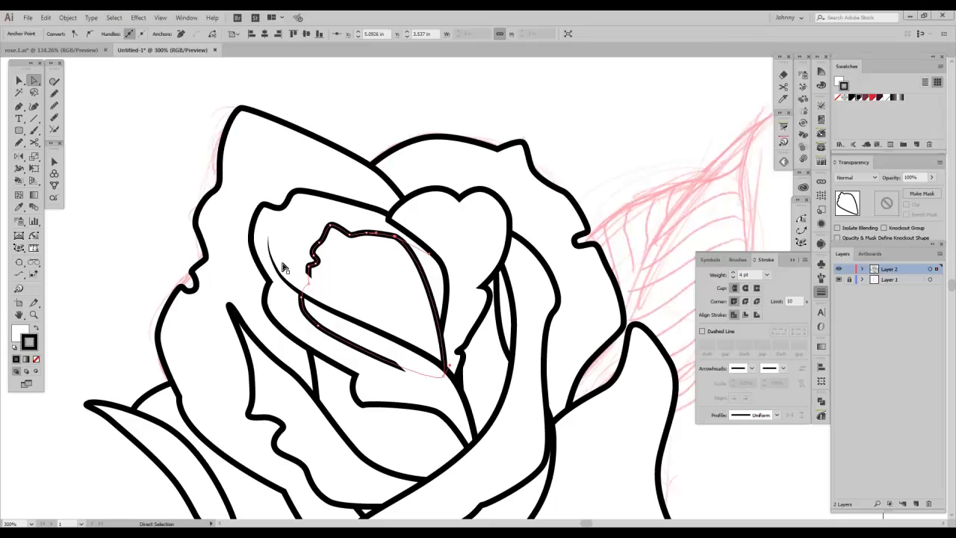
pyautogui.click(303, 304)
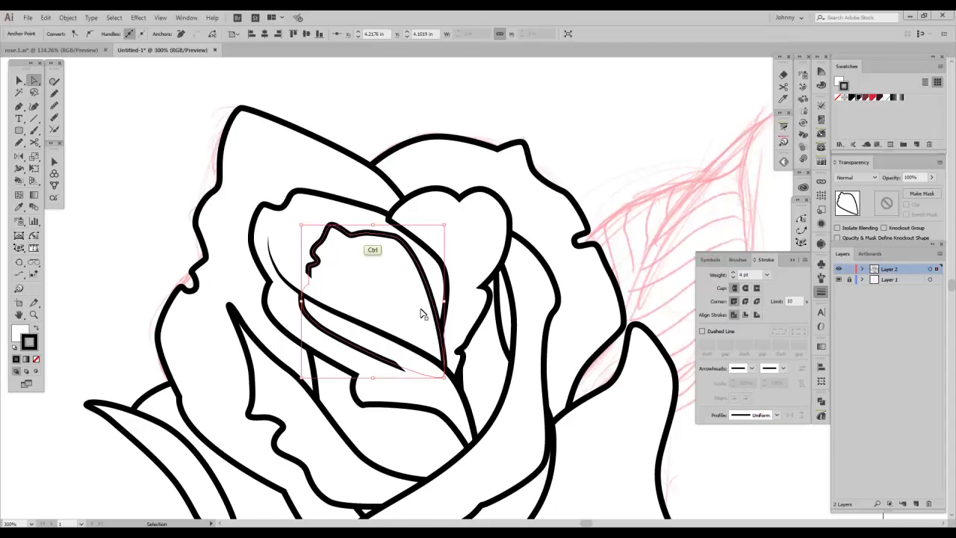
pyautogui.hotkey('ctrl', '+')
pyautogui.moveTo(485, 332); pyautogui.dragTo(380, 379)
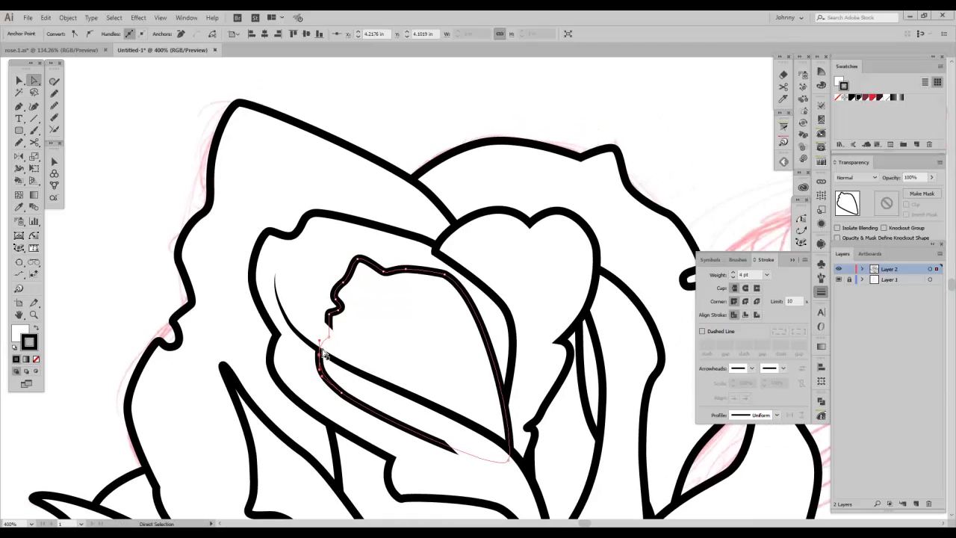
pyautogui.hotkey('ctrl', '=')
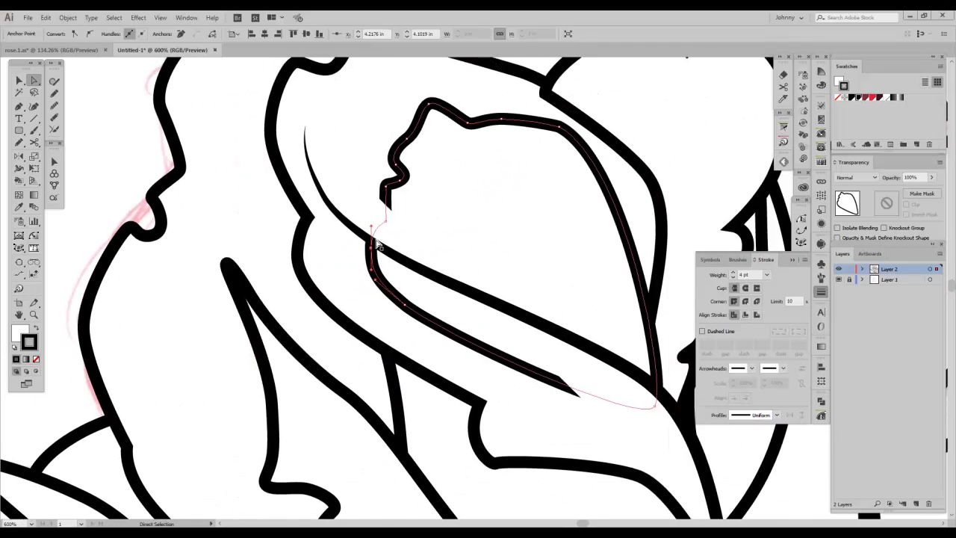
pyautogui.moveTo(444, 198); pyautogui.dragTo(395, 244)
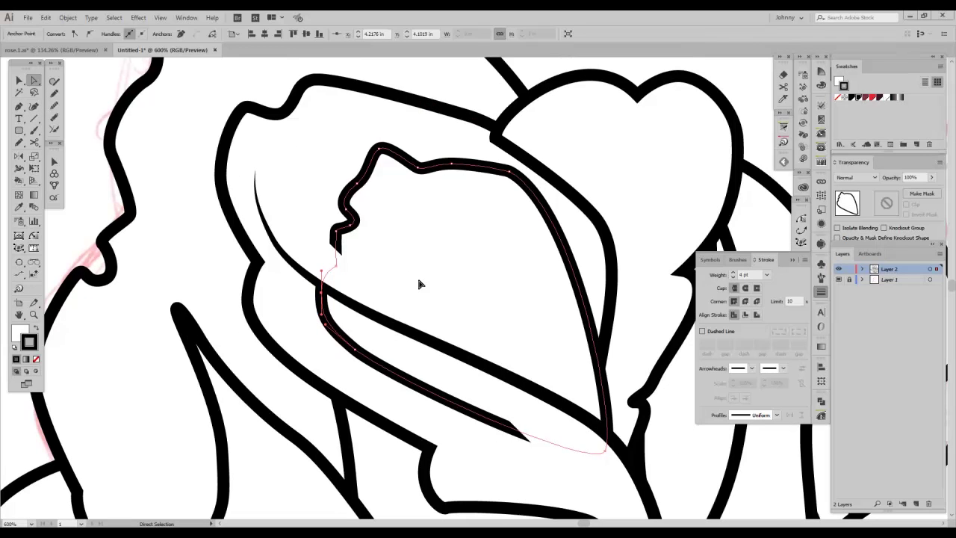
pyautogui.press('/')
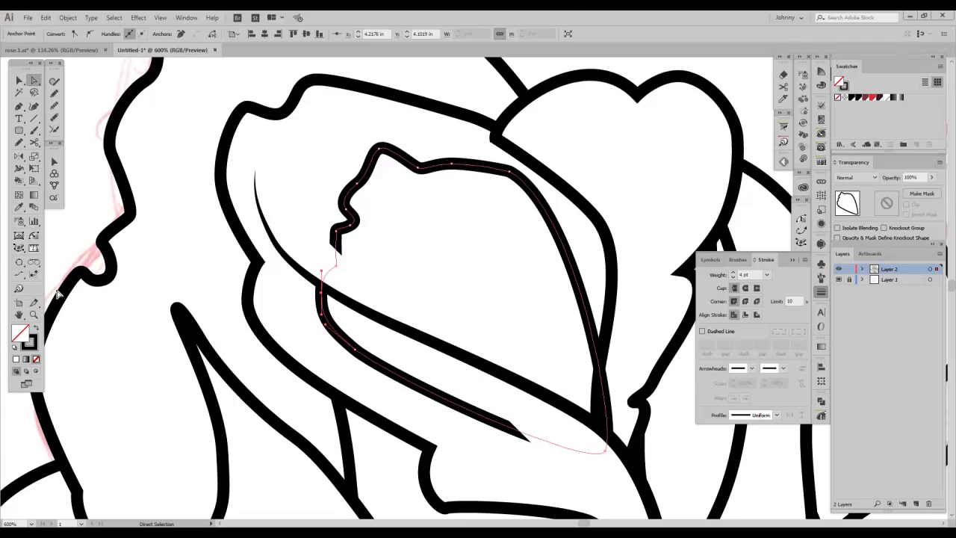
pyautogui.click(20, 334)
pyautogui.moveTo(504, 334); pyautogui.dragTo(465, 336)
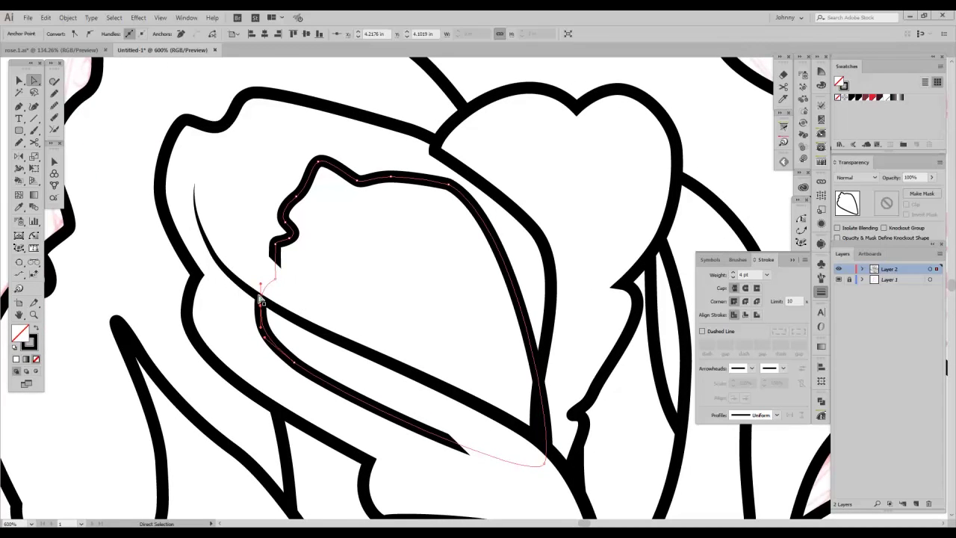
# Step: Join the ragged-edged petal's path so its stroke runs continuously around the whole outline
pyautogui.click(33, 142)
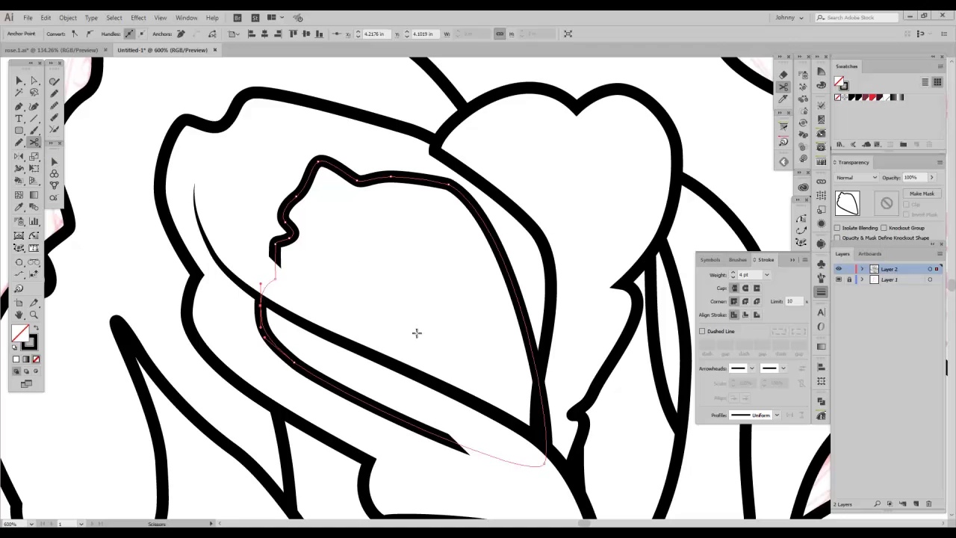
pyautogui.press('a')
pyautogui.click(284, 214)
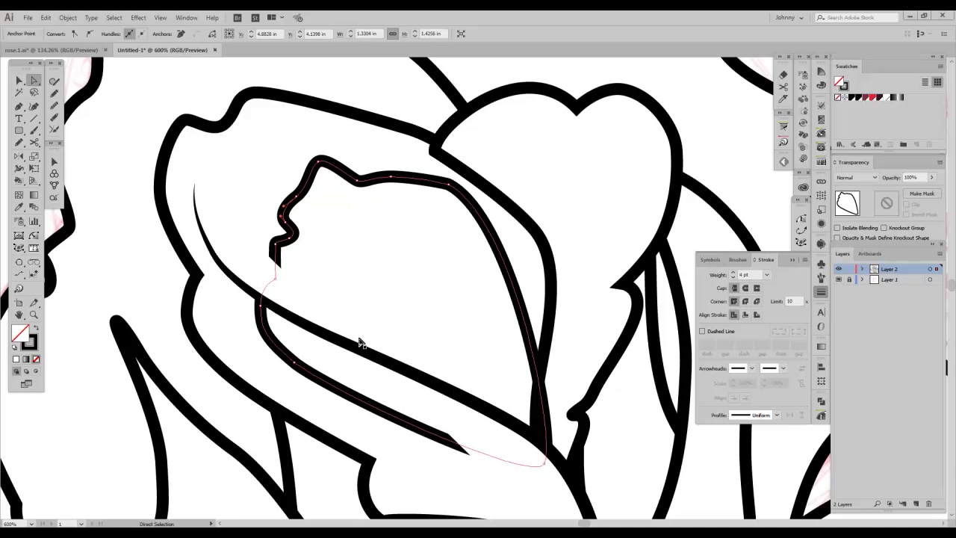
pyautogui.hotkey('ctrl', 'j')
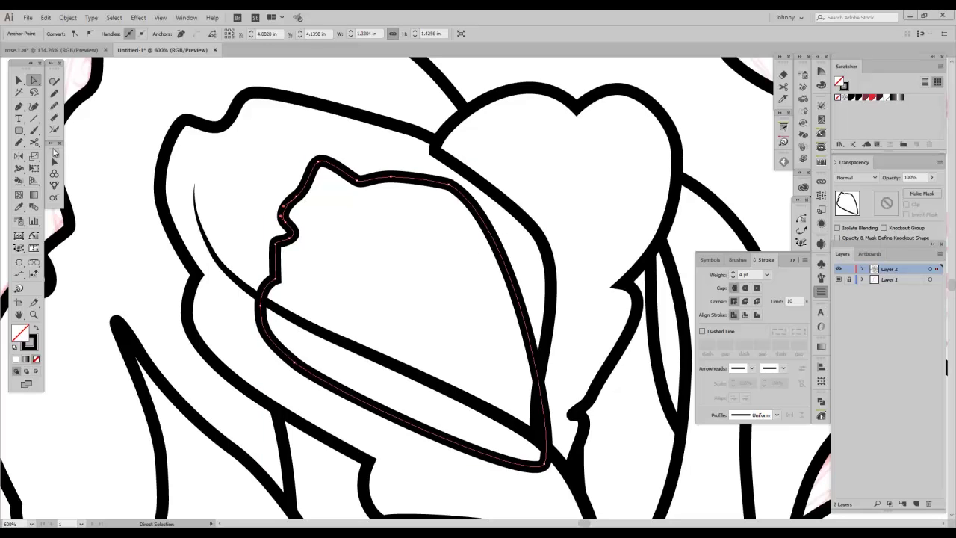
# Step: Cut the ragged-edged petal's path where it meets the fold line at both ends, and delete the segment below the fold
pyautogui.click(18, 169)
pyautogui.click(34, 142)
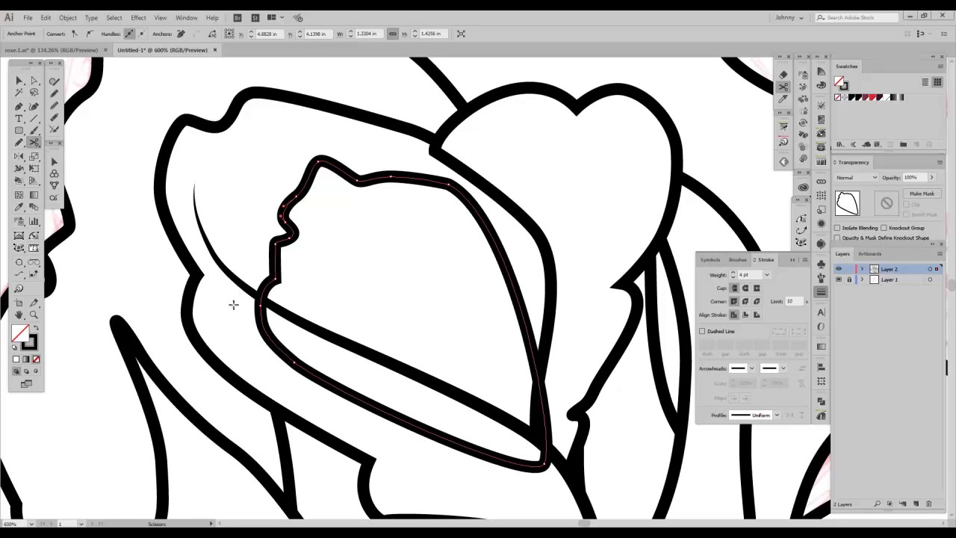
pyautogui.click(262, 299)
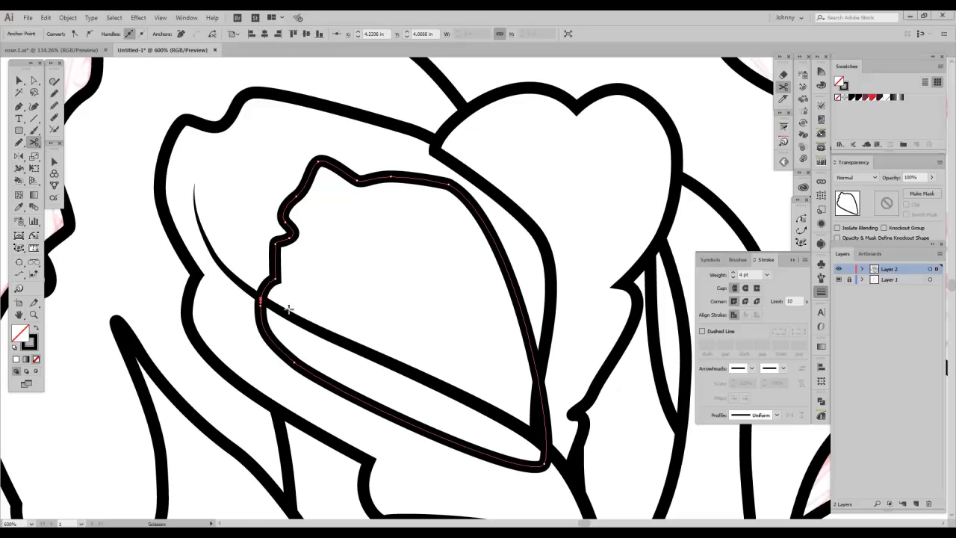
pyautogui.click(546, 447)
pyautogui.press('a')
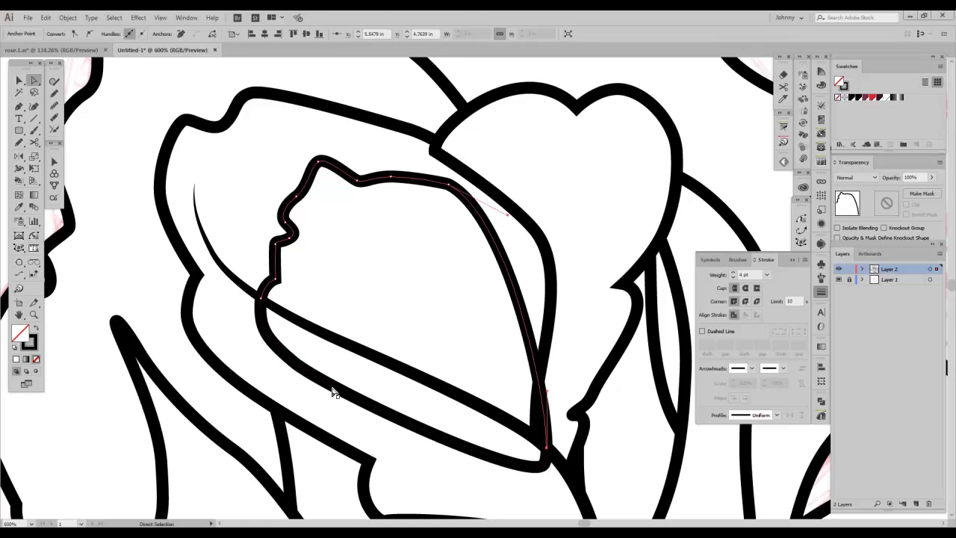
pyautogui.click(334, 392)
pyautogui.press('Delete')
pyautogui.press('Delete')
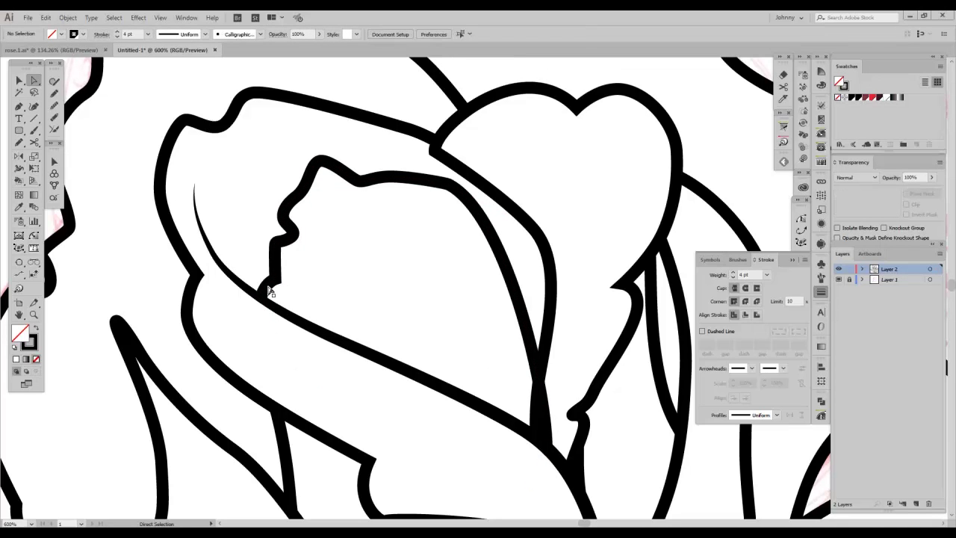
# Step: Move the lower end anchor of the ragged-edged petal up onto the fold line, and deselect the path
pyautogui.click(549, 427)
pyautogui.click(531, 345)
pyautogui.click(548, 447)
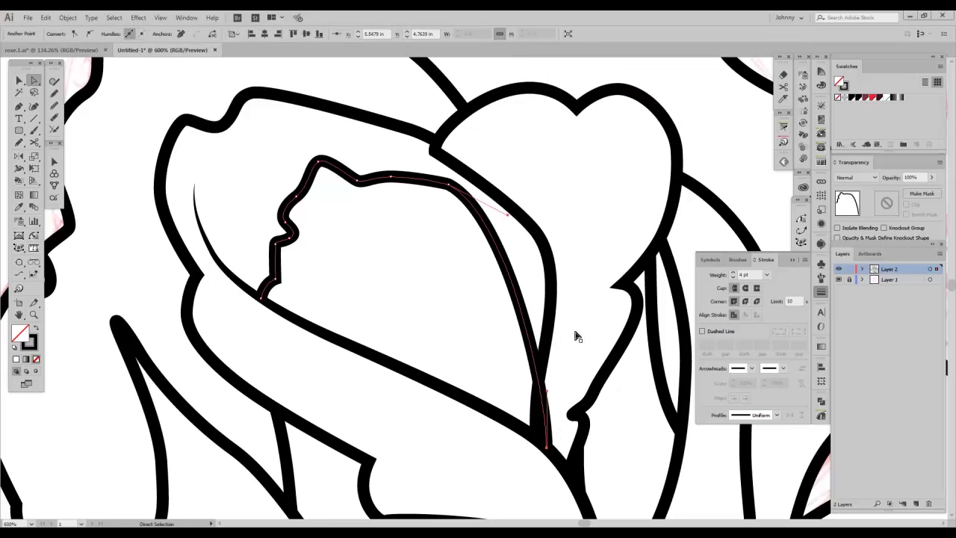
pyautogui.click(579, 336)
pyautogui.click(531, 351)
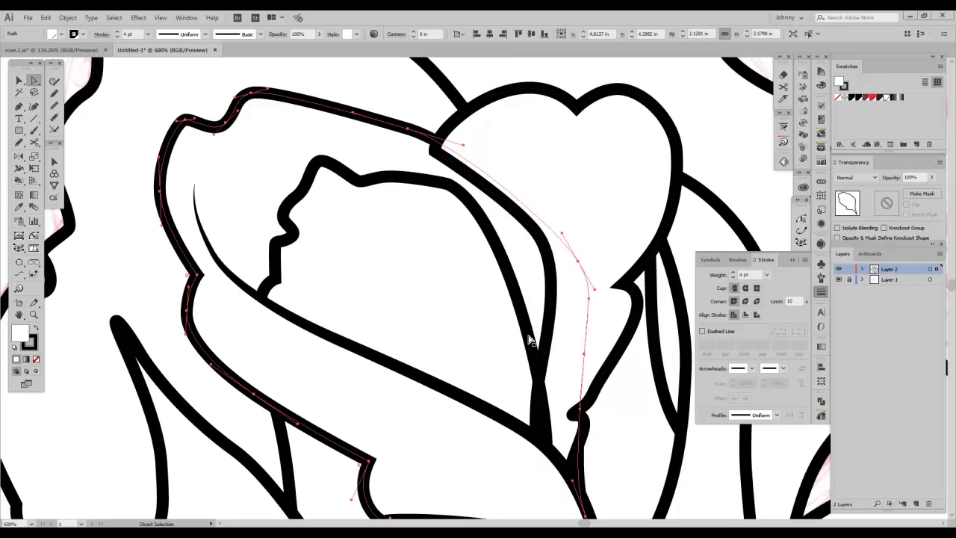
pyautogui.click(534, 372)
pyautogui.moveTo(546, 448); pyautogui.dragTo(532, 435)
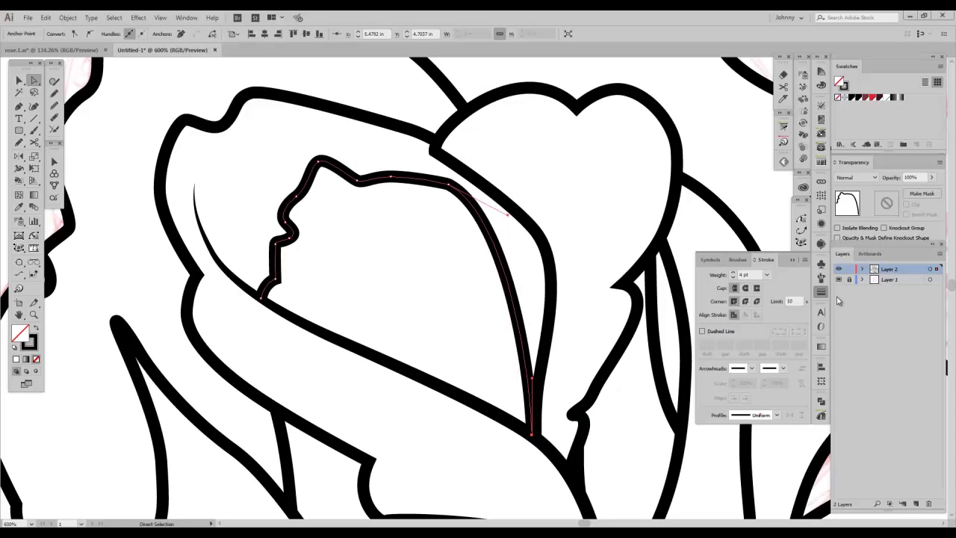
pyautogui.hotkey('ctrl', '-')
pyautogui.hotkey('ctrl', '-')
pyautogui.hotkey('ctrl', '-')
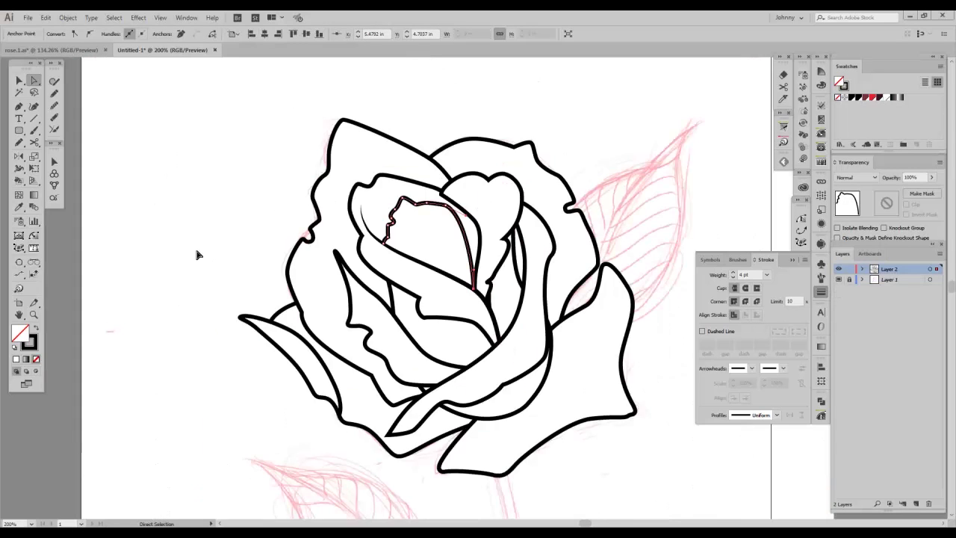
pyautogui.keyDown('ctrl'); pyautogui.click(207, 247); pyautogui.keyUp('ctrl')
# Step: Check the traced petals against the rose sketch in outline display, and return to preview
pyautogui.hotkey('ctrl', '+')
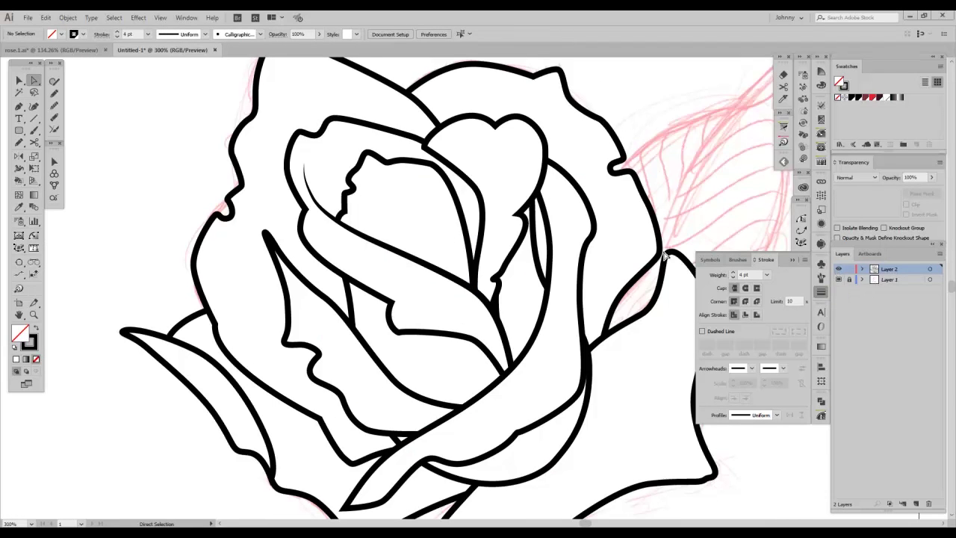
pyautogui.hotkey('ctrl', 'y')
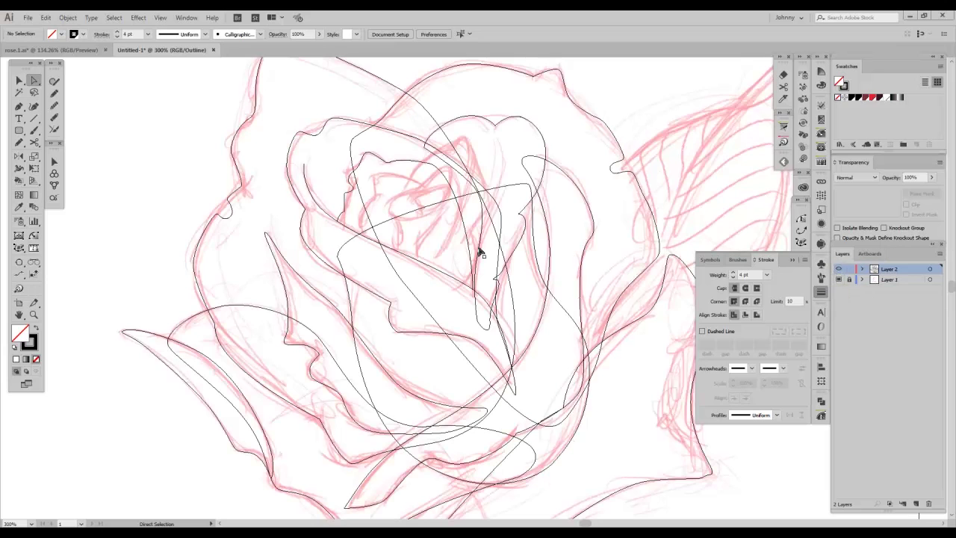
pyautogui.hotkey('ctrl', '+')
pyautogui.moveTo(499, 285); pyautogui.dragTo(507, 414)
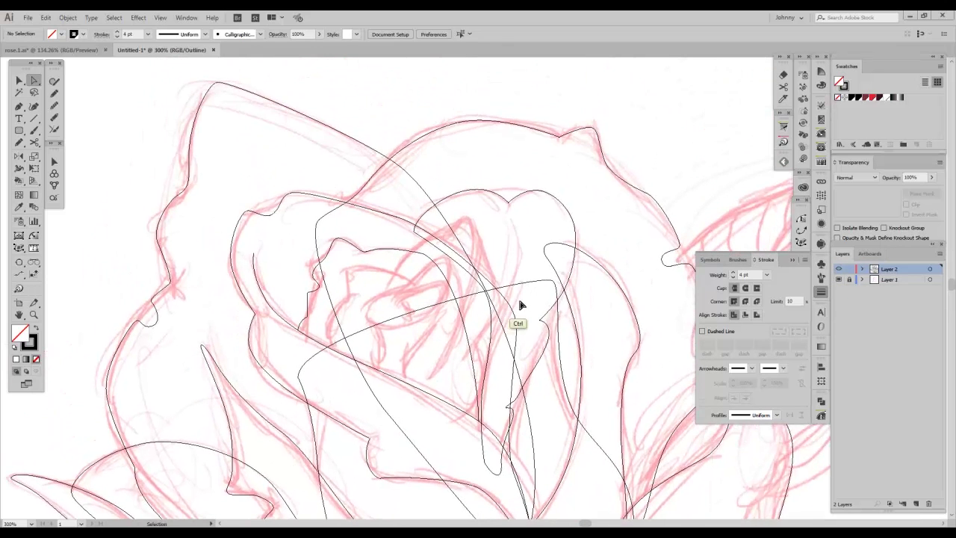
pyautogui.hotkey('ctrl', '-')
pyautogui.hotkey('ctrl', '+')
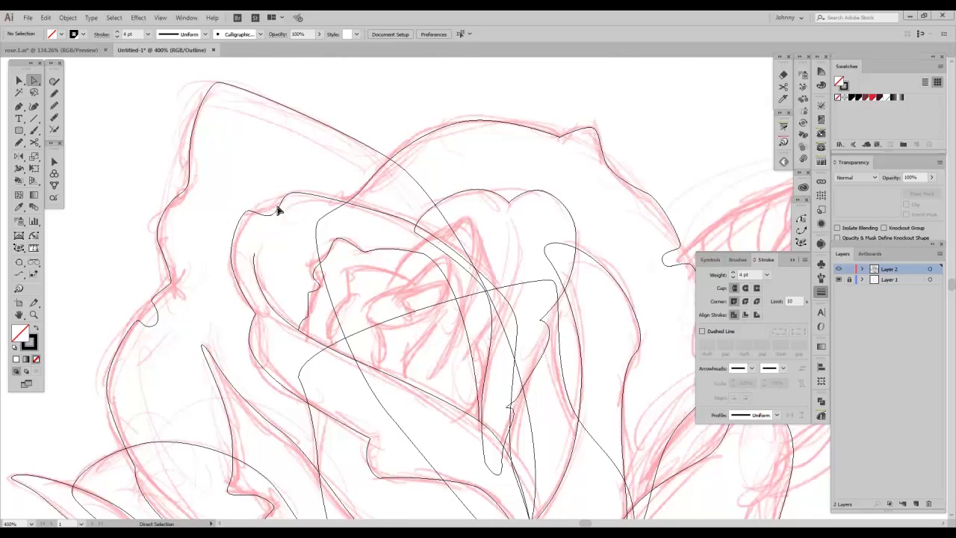
pyautogui.hotkey('ctrl', 'y')
# Step: Reposition the heart-shaped petal's upper-left corner anchor along the inner petal's edge, adjust the neighbouring curve, and deselect it
pyautogui.click(418, 236)
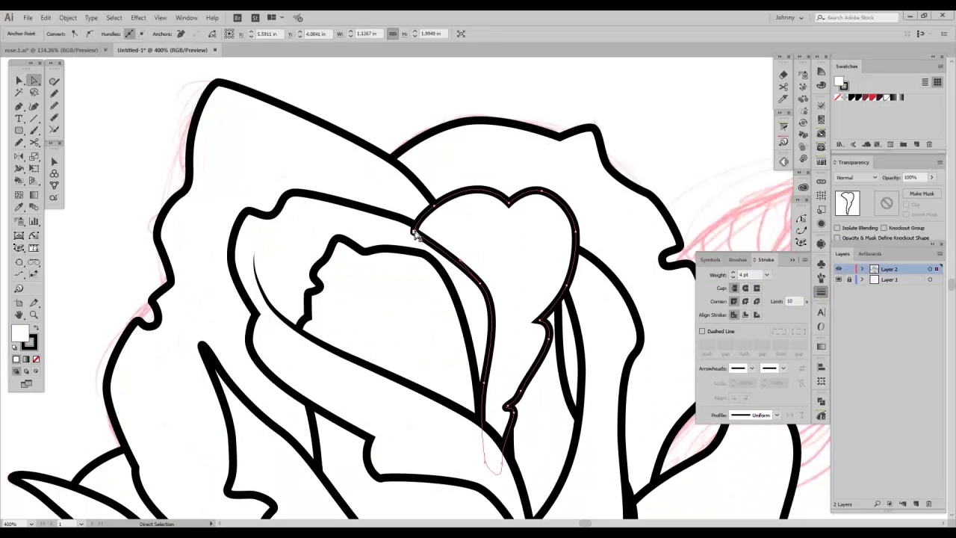
pyautogui.click(422, 232)
pyautogui.click(423, 237)
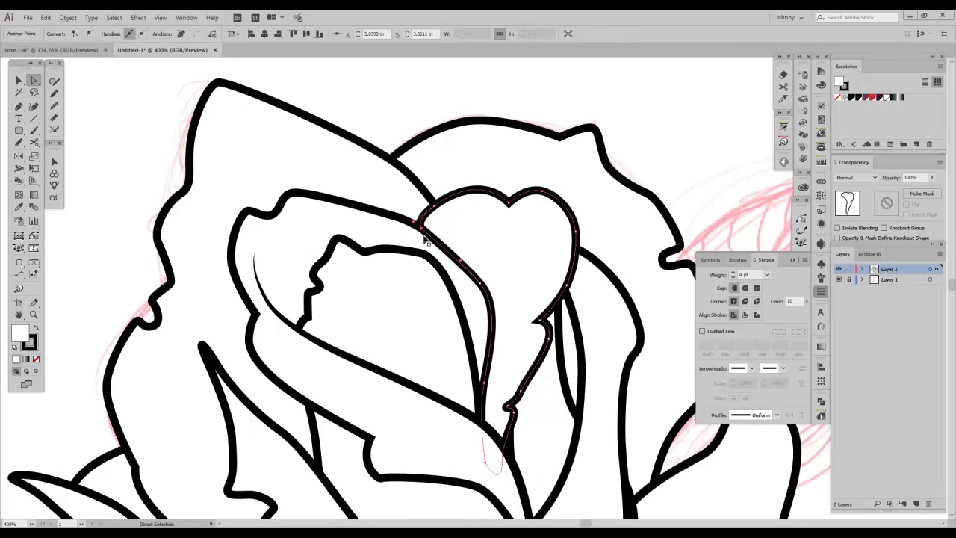
pyautogui.click(462, 261)
pyautogui.click(444, 253)
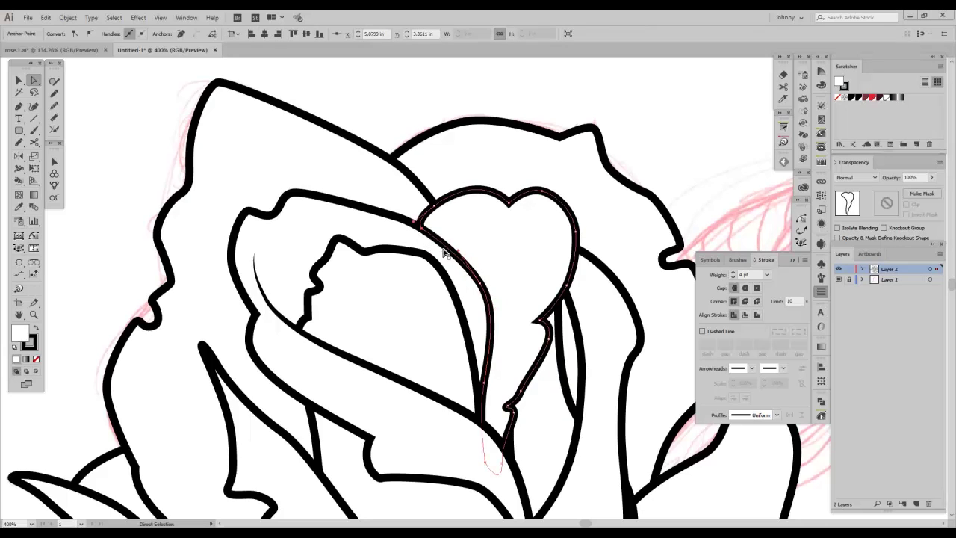
pyautogui.hotkey('ctrl', '-')
pyautogui.keyDown('ctrl'); pyautogui.click(420, 126); pyautogui.keyUp('ctrl')
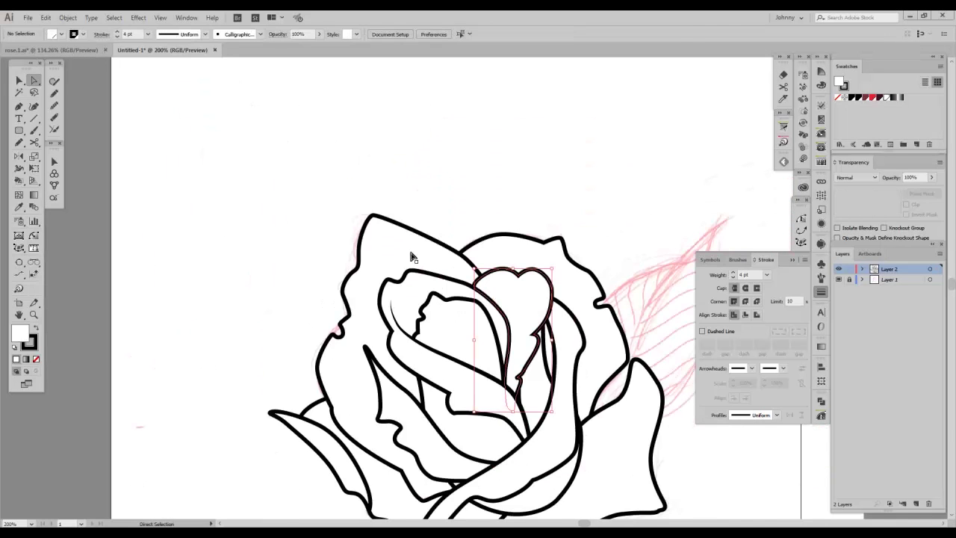
# Step: Switch Layer 2 to outline display and trace the narrow pointed petal in the rose's centre as a closed shape extending below the fold line
pyautogui.hotkey('ctrl', '+')
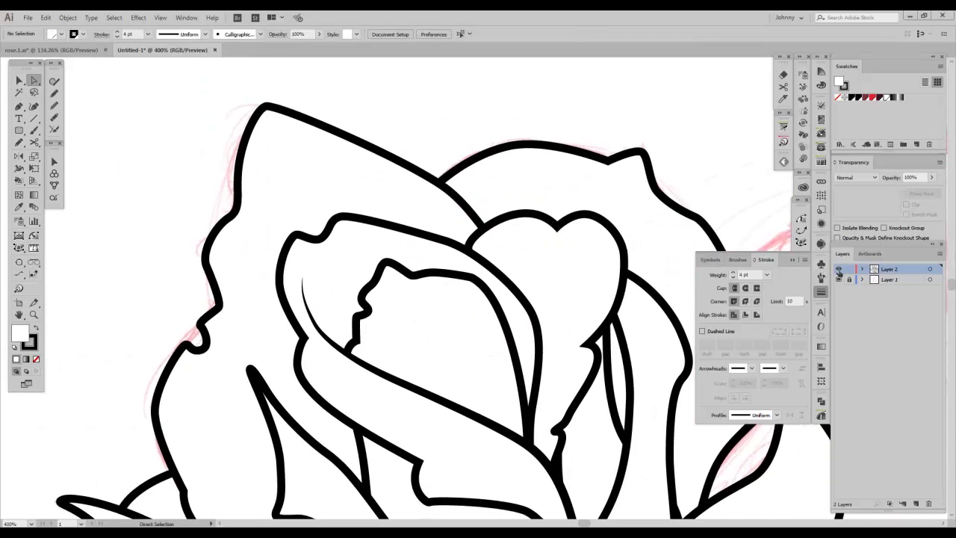
pyautogui.hotkey('ctrl', 'y')
pyautogui.hotkey('ctrl', '+')
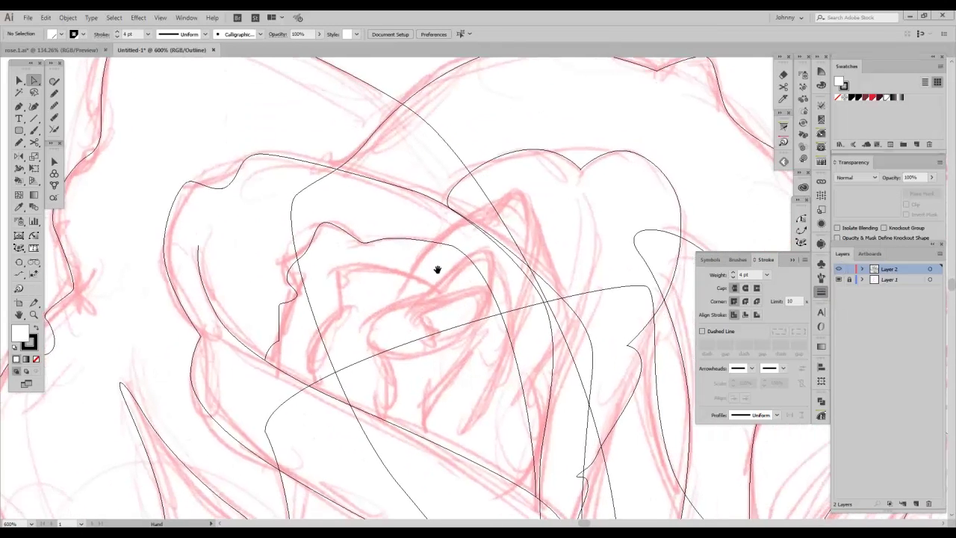
pyautogui.press('o')
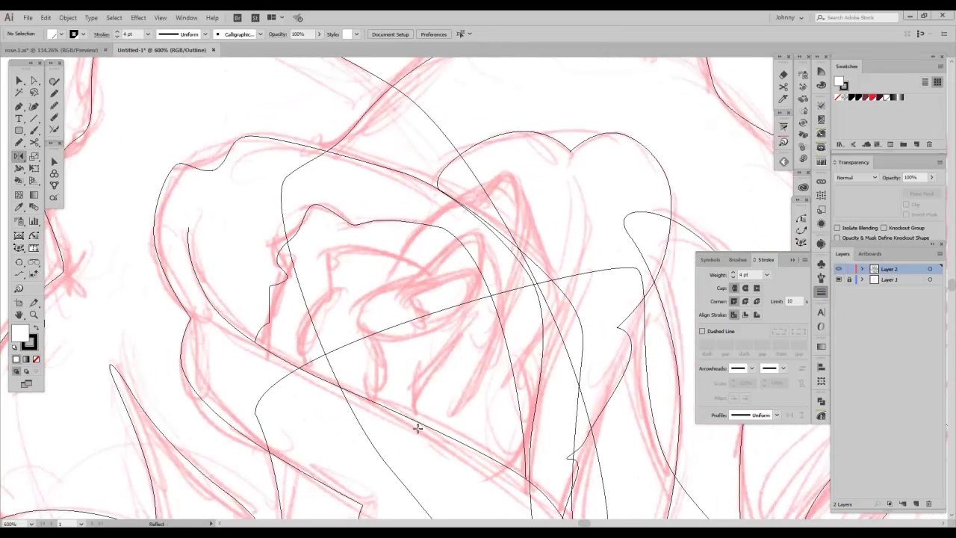
pyautogui.press('p')
pyautogui.click(418, 436)
pyautogui.click(413, 382)
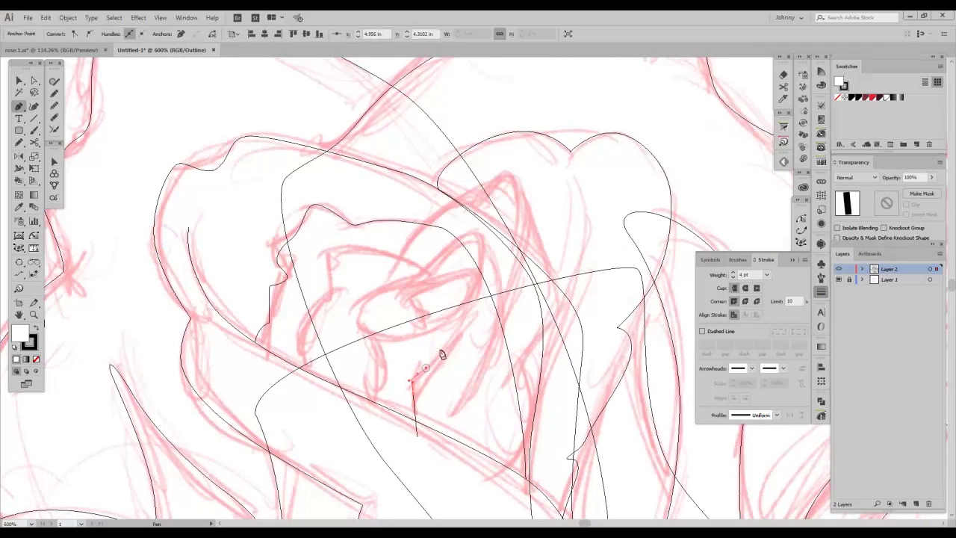
pyautogui.moveTo(482, 258)
pyautogui.mouseDown()
pyautogui.moveTo(480, 241)
pyautogui.moveTo(497, 273)
pyautogui.moveTo(489, 246)
pyautogui.mouseUp()
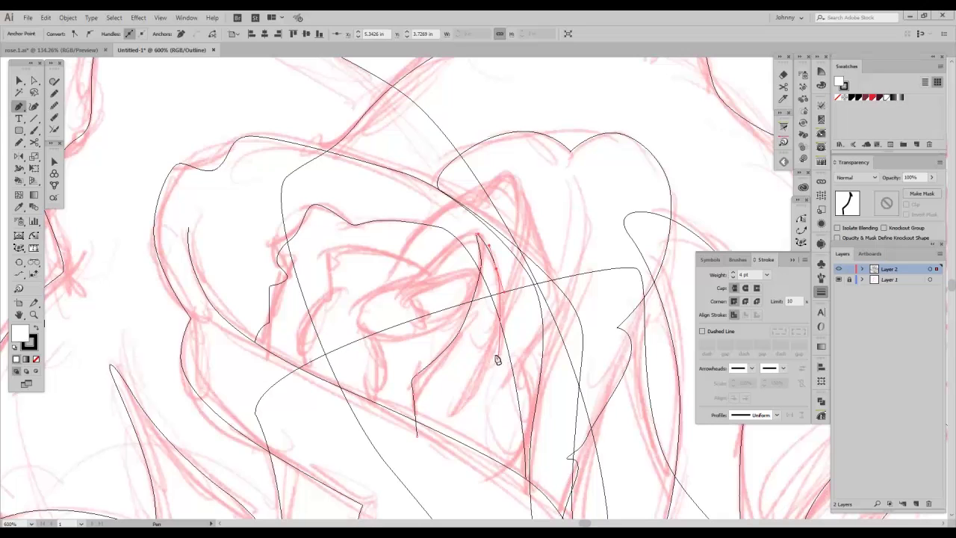
pyautogui.moveTo(477, 400); pyautogui.dragTo(422, 458)
pyautogui.click(417, 437)
pyautogui.press('Escape')
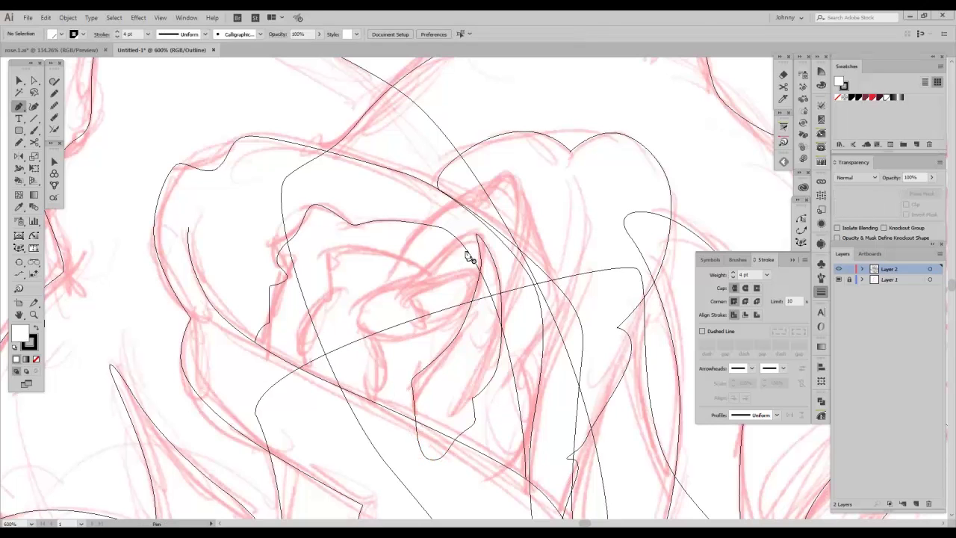
# Step: Trace the adjoining curved petal from the same tip as a closed shape, running it below the fold line and behind the pointed petal
pyautogui.click(476, 237)
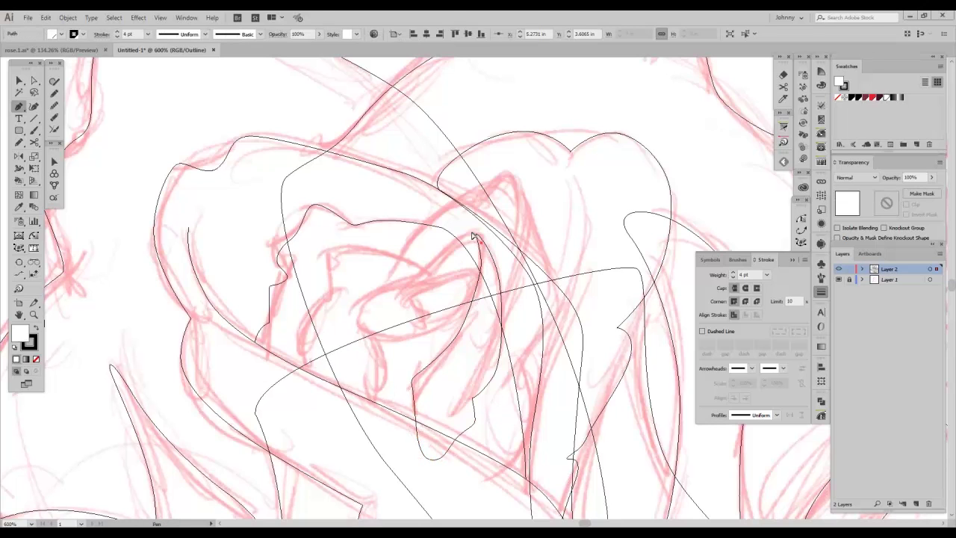
pyautogui.click(474, 234)
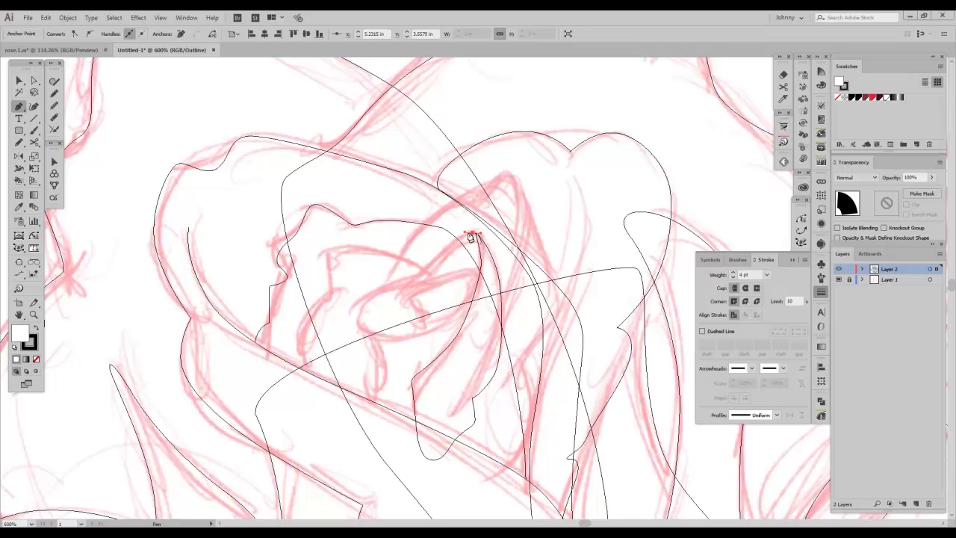
pyautogui.click(414, 276)
pyautogui.moveTo(389, 315); pyautogui.dragTo(393, 384)
pyautogui.moveTo(396, 441); pyautogui.dragTo(405, 451)
pyautogui.moveTo(449, 416); pyautogui.dragTo(464, 379)
pyautogui.moveTo(480, 332)
pyautogui.mouseDown()
pyautogui.moveTo(486, 313)
pyautogui.moveTo(485, 319)
pyautogui.mouseUp()
pyautogui.click(483, 250)
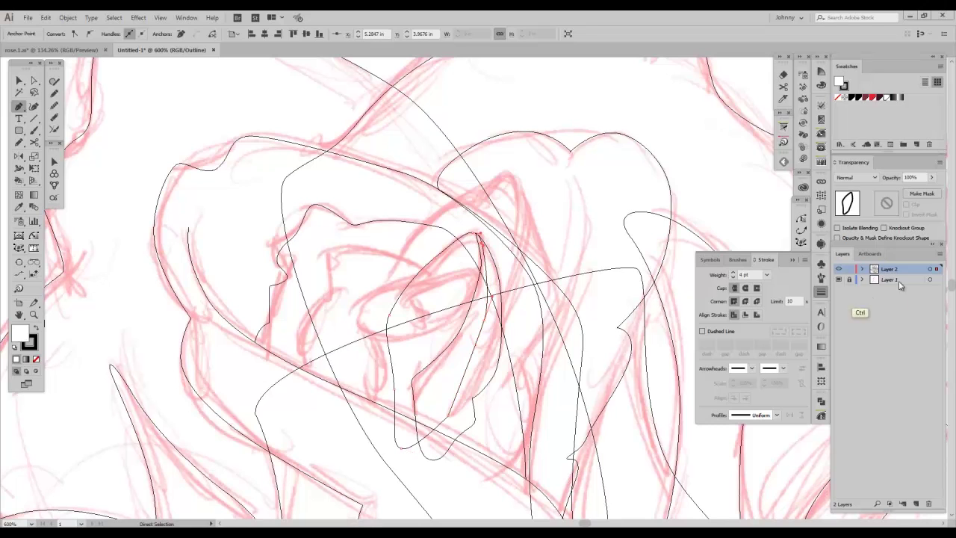
# Step: Return to preview display and send the narrow pointed centre petal behind the adjoining curved petal
pyautogui.hotkey('ctrl', 'y')
pyautogui.press('v')
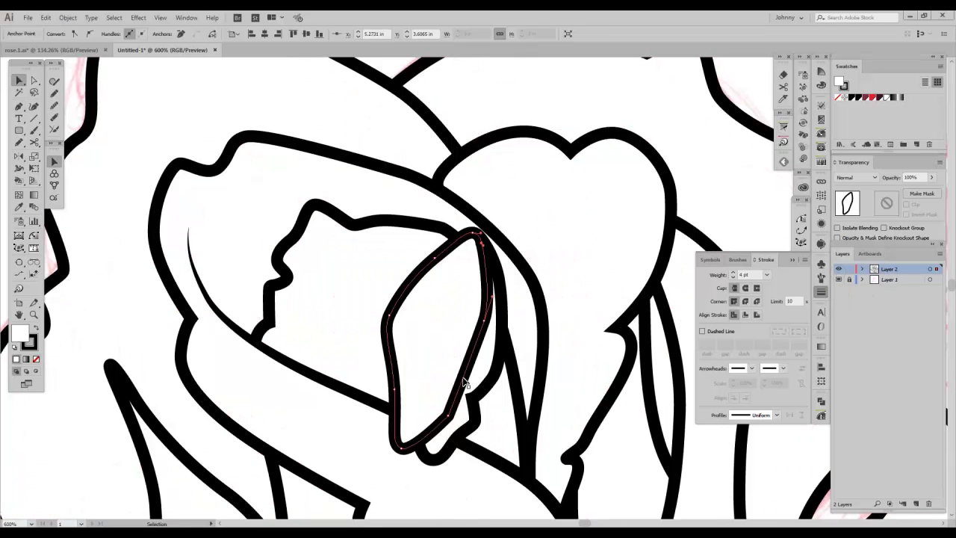
pyautogui.hotkey('ctrl', 'shift', 'a')
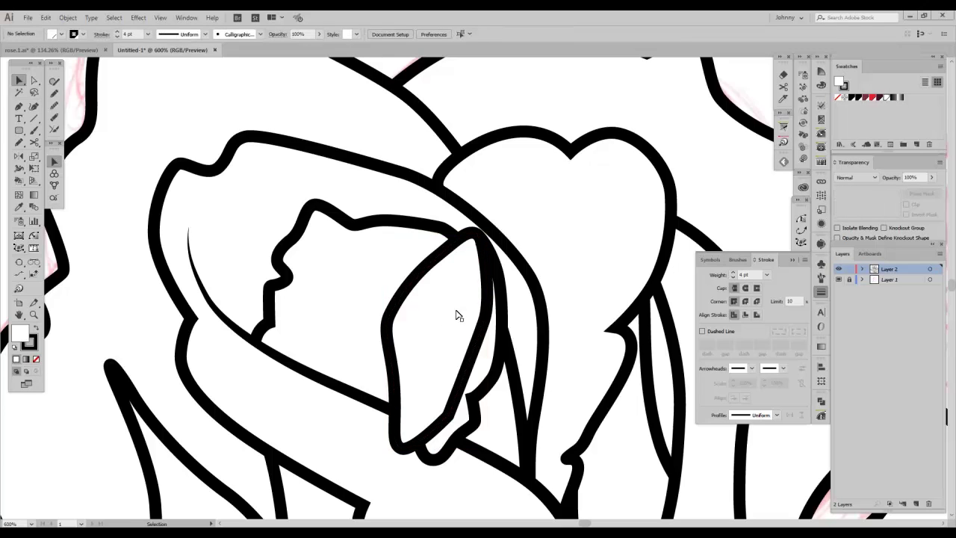
pyautogui.click(458, 313)
pyautogui.press('a')
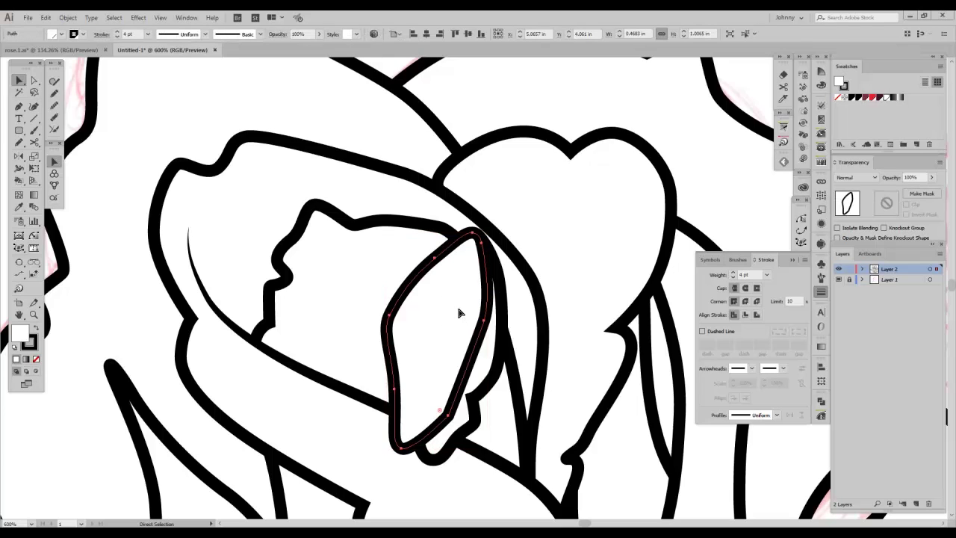
pyautogui.hotkey('ctrl', '[')
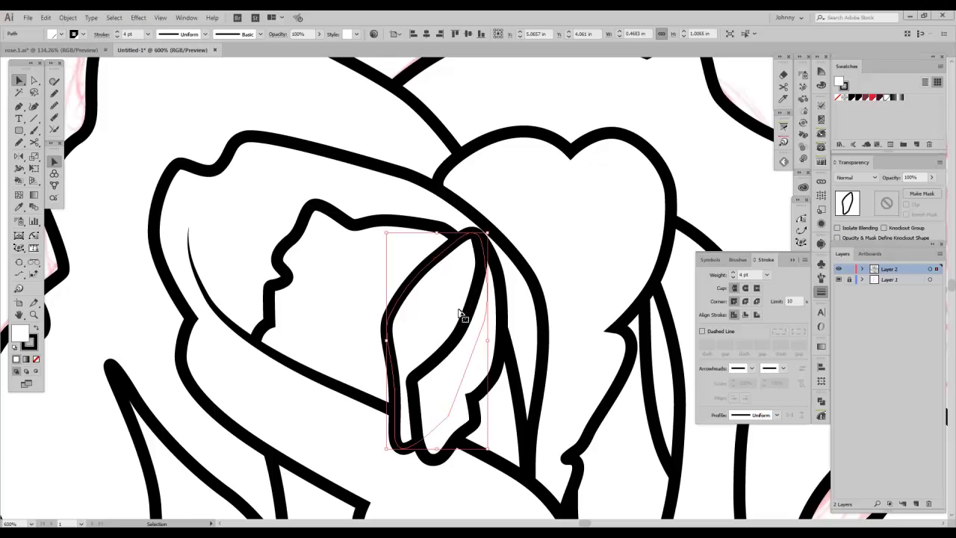
# Step: Select the pointed petal and the adjoining curved petal together and bring both to the front
pyautogui.hotkey('ctrl', 'shift', 'a')
pyautogui.click(475, 373)
pyautogui.keyDown('shift'); pyautogui.click(431, 313); pyautogui.keyUp('shift')
pyautogui.press('a')
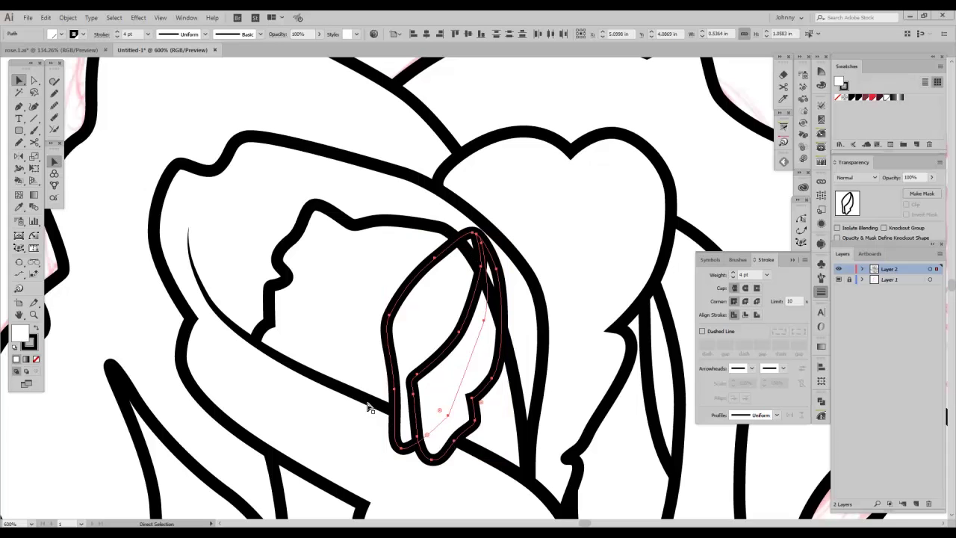
pyautogui.hotkey('ctrl', 'shift', ']')
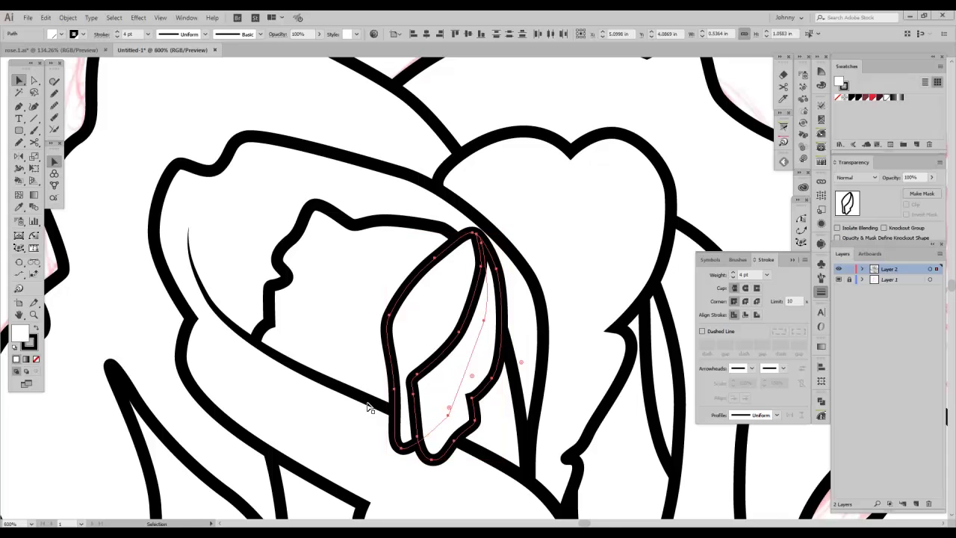
pyautogui.hotkey('ctrl', '=')
pyautogui.moveTo(416, 426); pyautogui.dragTo(379, 391)
pyautogui.click(331, 399)
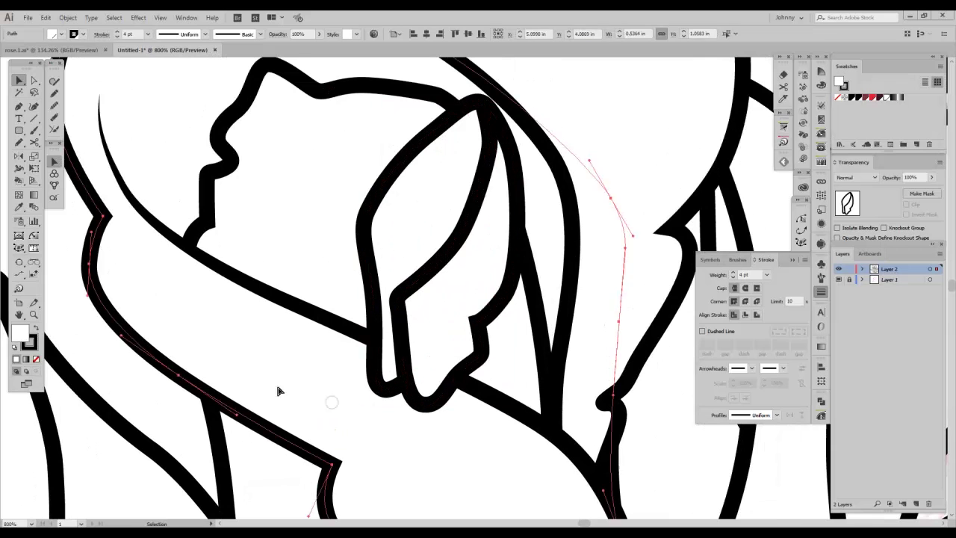
# Step: Switch to outline display and trace the inner petal's upper edge from the pointed petal and down its wavy left side
pyautogui.hotkey('ctrl', '-')
pyautogui.hotkey('ctrl', 'y')
pyautogui.moveTo(504, 286); pyautogui.dragTo(476, 343)
pyautogui.hotkey('ctrl', '=')
pyautogui.moveTo(500, 309); pyautogui.dragTo(435, 419)
pyautogui.press('p')
pyautogui.click(484, 220)
pyautogui.moveTo(416, 181); pyautogui.dragTo(382, 172)
pyautogui.click(334, 178)
pyautogui.click(339, 233)
pyautogui.moveTo(306, 267); pyautogui.dragTo(302, 317)
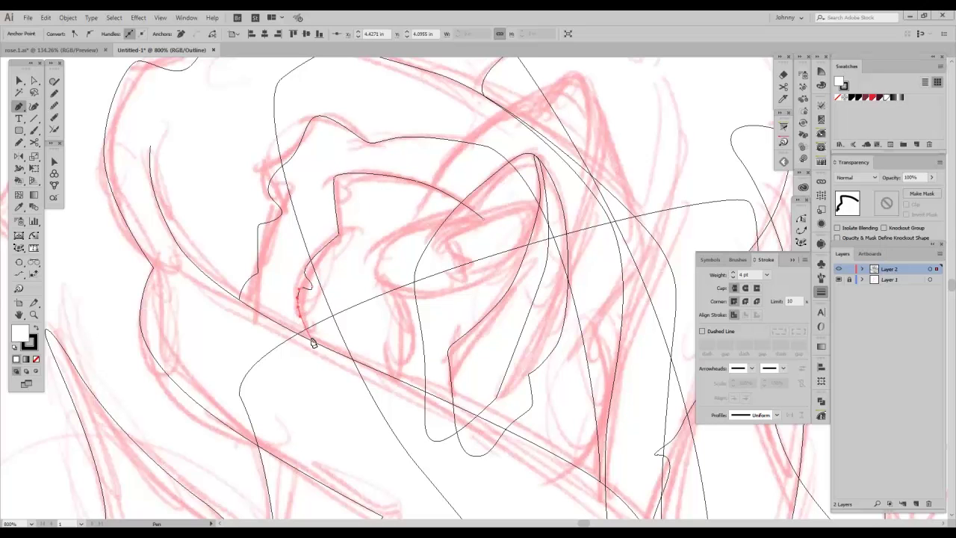
pyautogui.moveTo(309, 355); pyautogui.dragTo(324, 375)
# Step: Close the inner petal by running its path below the fold line and back up behind the pointed petal, and deselect it
pyautogui.moveTo(392, 408); pyautogui.dragTo(494, 442)
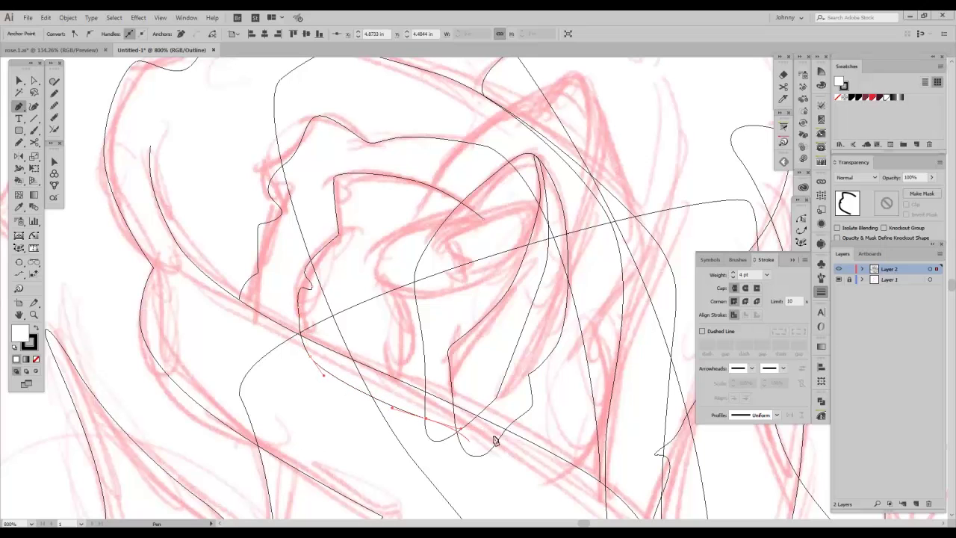
pyautogui.moveTo(494, 357); pyautogui.dragTo(512, 305)
pyautogui.moveTo(484, 218); pyautogui.dragTo(450, 189)
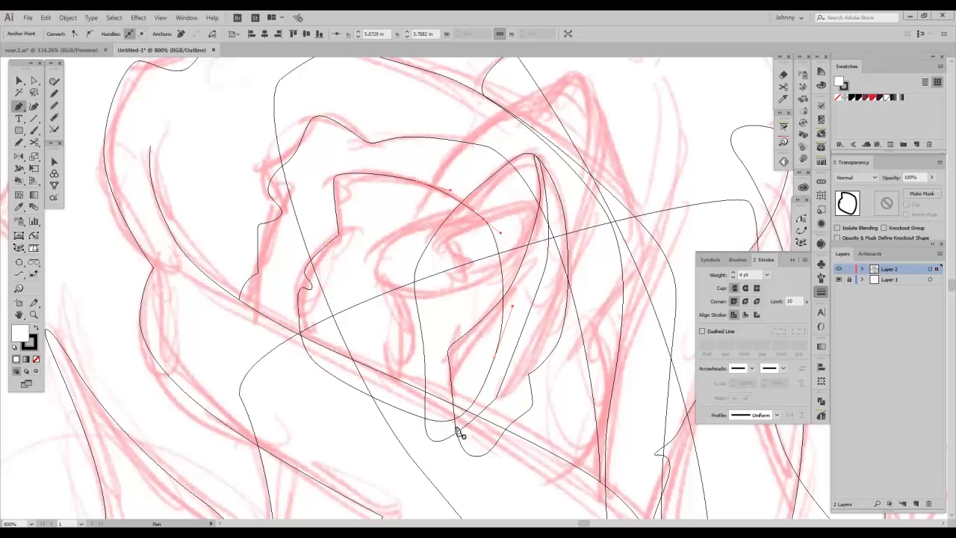
pyautogui.press('ctrl')
pyautogui.keyDown('ctrl'); pyautogui.click(541, 343); pyautogui.keyUp('ctrl')
pyautogui.moveTo(479, 273); pyautogui.dragTo(470, 288)
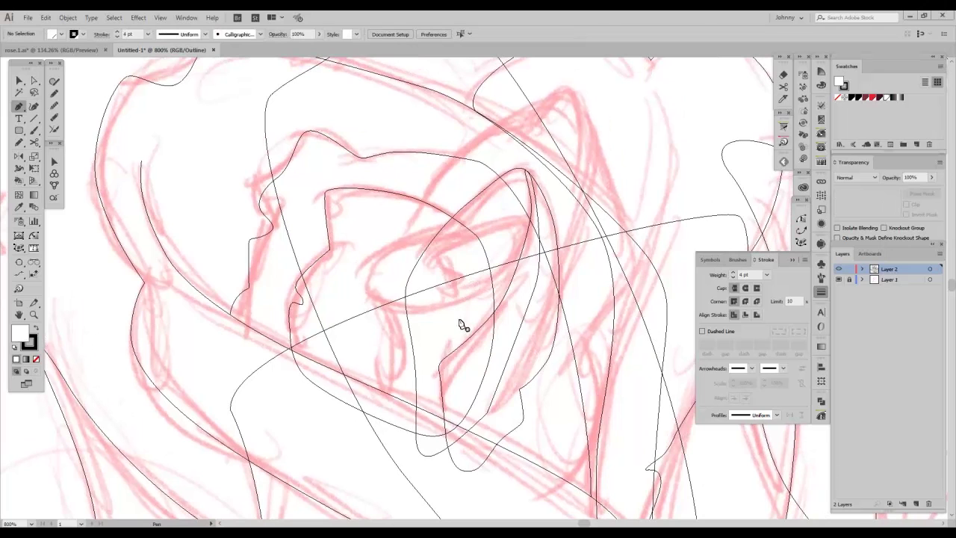
# Step: Trace the small folded petal at the rose's very centre as a closed shape, and deselect it
pyautogui.moveTo(459, 321); pyautogui.dragTo(454, 286)
pyautogui.click(435, 253)
pyautogui.moveTo(484, 232); pyautogui.dragTo(520, 255)
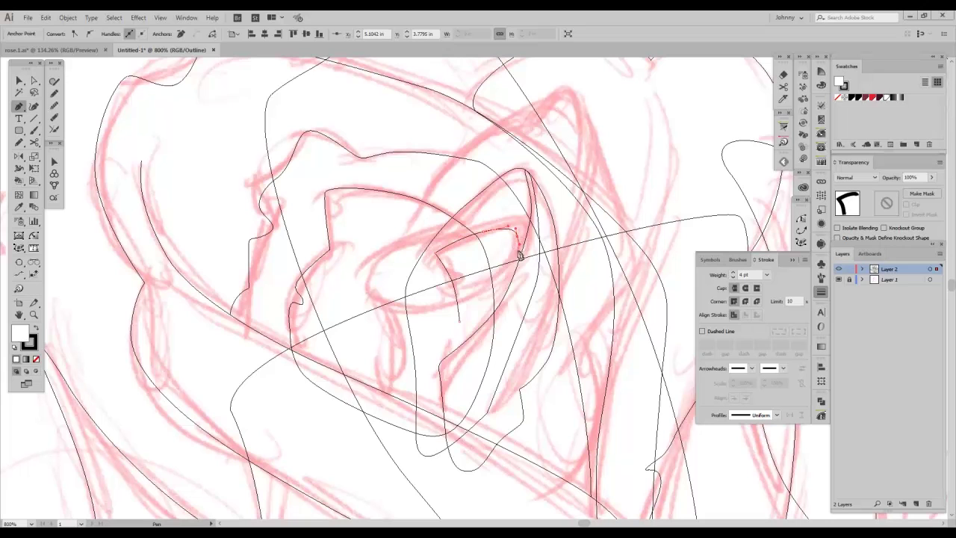
pyautogui.click(458, 322)
pyautogui.keyDown('ctrl'); pyautogui.click(438, 315); pyautogui.keyUp('ctrl')
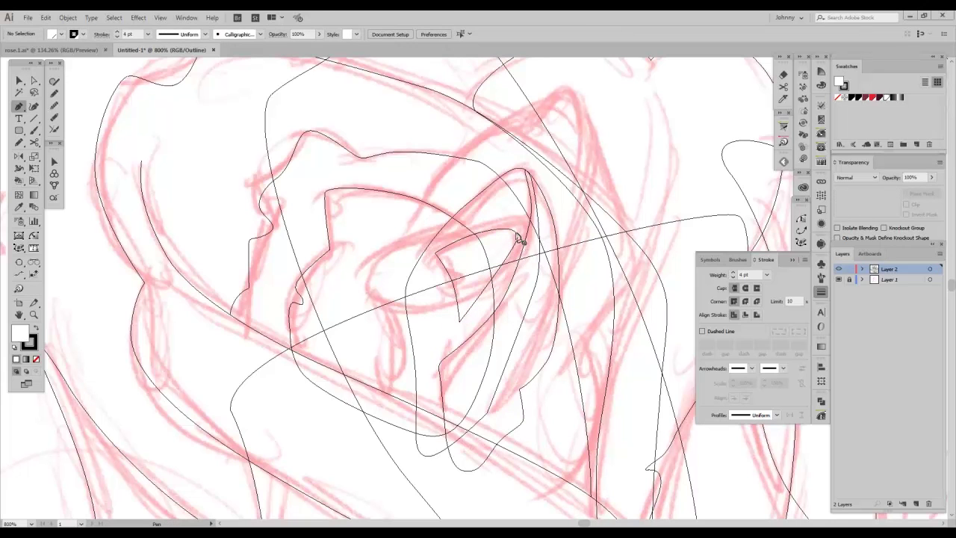
# Step: Trace the cup-shaped front petal from the small fold's right tip along the oval's lower rim and close it near the fold line
pyautogui.click(503, 269)
pyautogui.moveTo(498, 271); pyautogui.dragTo(467, 294)
pyautogui.moveTo(407, 306); pyautogui.dragTo(372, 304)
pyautogui.click(390, 401)
pyautogui.moveTo(451, 425); pyautogui.dragTo(464, 423)
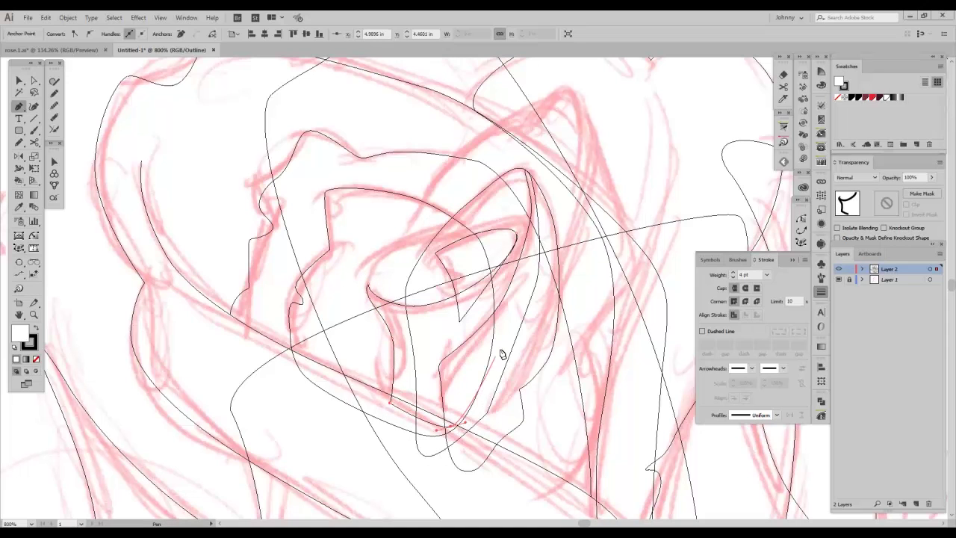
pyautogui.moveTo(519, 299); pyautogui.dragTo(525, 262)
pyautogui.click(518, 234)
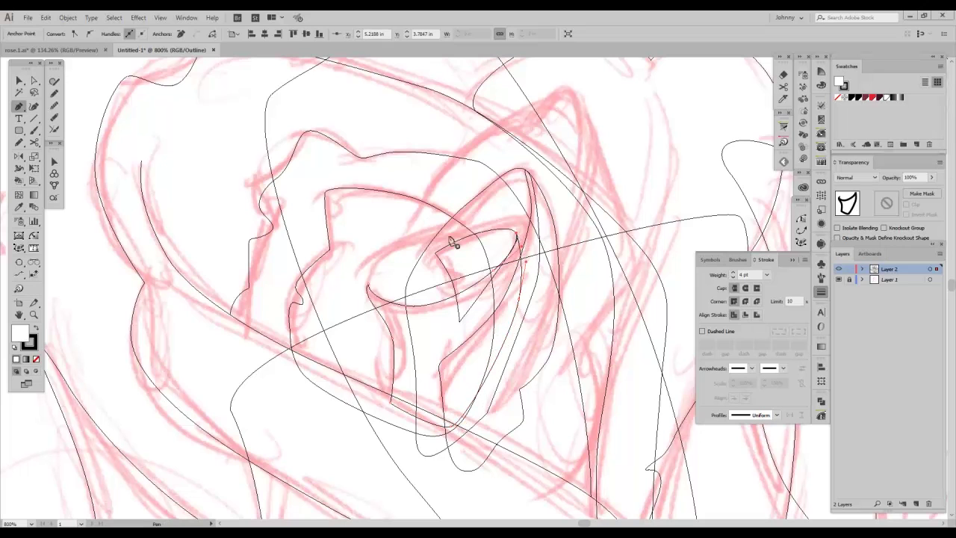
pyautogui.keyDown('ctrl'); pyautogui.click(404, 238); pyautogui.keyUp('ctrl')
# Step: Trace the oval rim behind the cup-shaped petal as a closed shape whose lower part runs behind that petal
pyautogui.click(368, 287)
pyautogui.moveTo(384, 253); pyautogui.dragTo(408, 232)
pyautogui.click(517, 230)
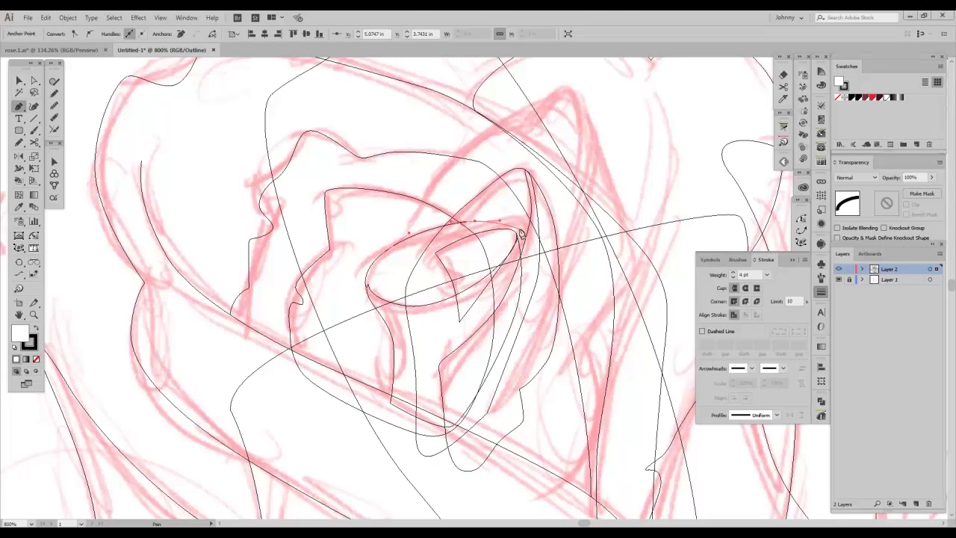
pyautogui.moveTo(522, 224); pyautogui.dragTo(528, 232)
pyautogui.moveTo(517, 338); pyautogui.dragTo(424, 354)
pyautogui.moveTo(368, 290); pyautogui.dragTo(360, 272)
pyautogui.click(366, 282)
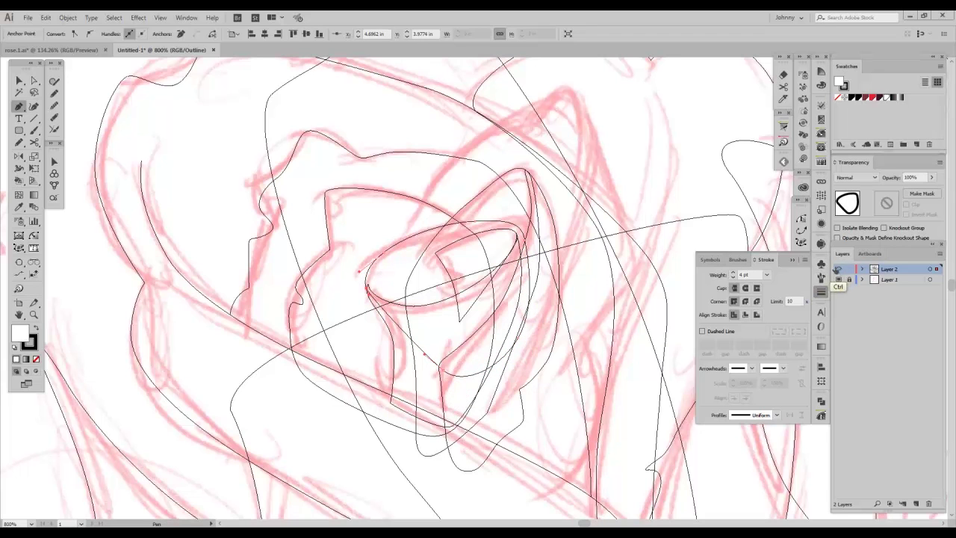
# Step: Return to preview display and send the oval rim shape behind the cup-shaped petal and the small centre fold
pyautogui.hotkey('ctrl', 'y')
pyautogui.hscroll(-2, 412, 262)
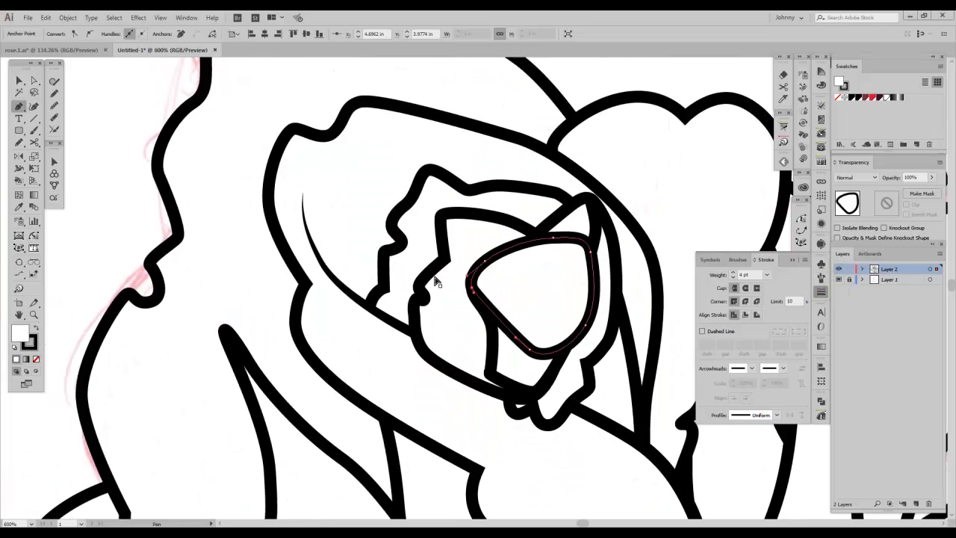
pyautogui.press('v')
pyautogui.press('space')
pyautogui.moveTo(525, 284); pyautogui.dragTo(411, 321)
pyautogui.press('a')
pyautogui.hotkey('ctrl', '[')
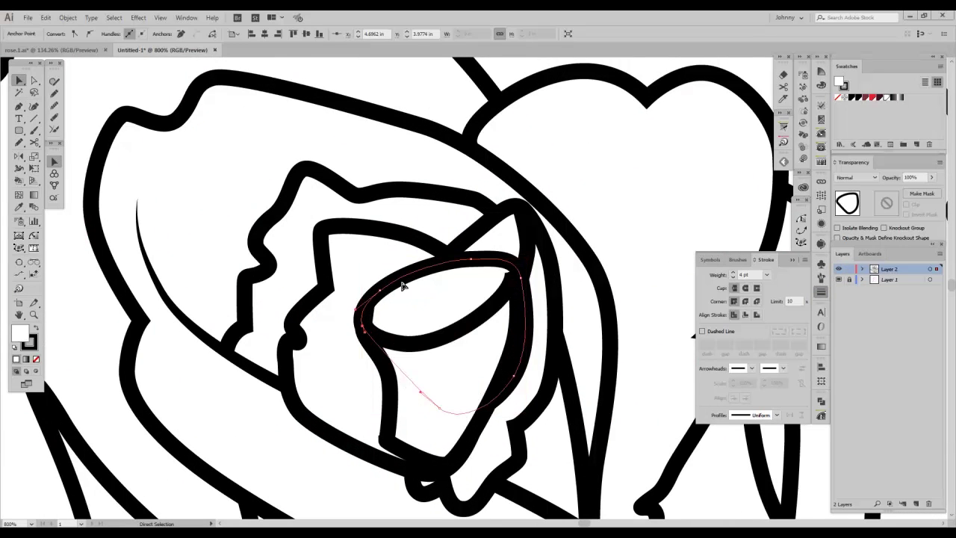
pyautogui.hotkey('ctrl', '[')
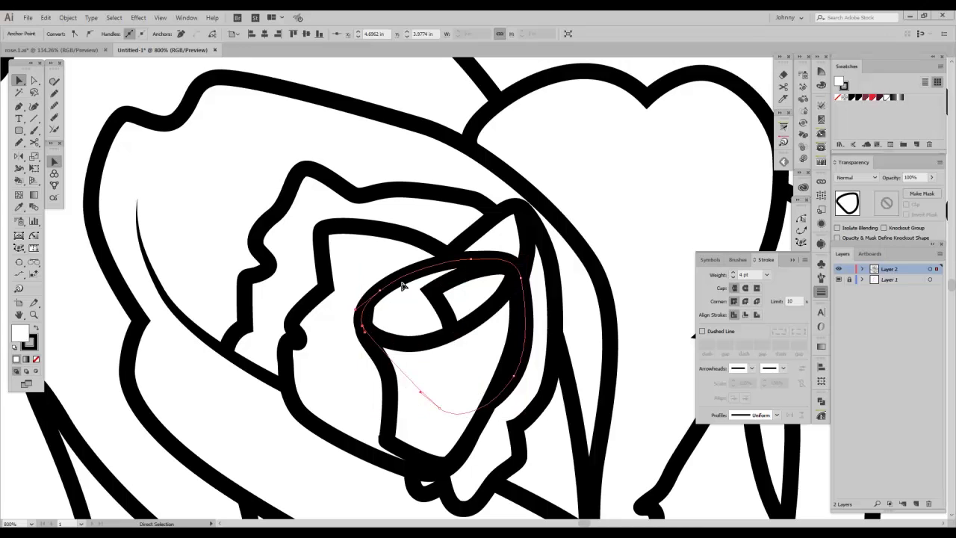
pyautogui.press('v')
pyautogui.press('a')
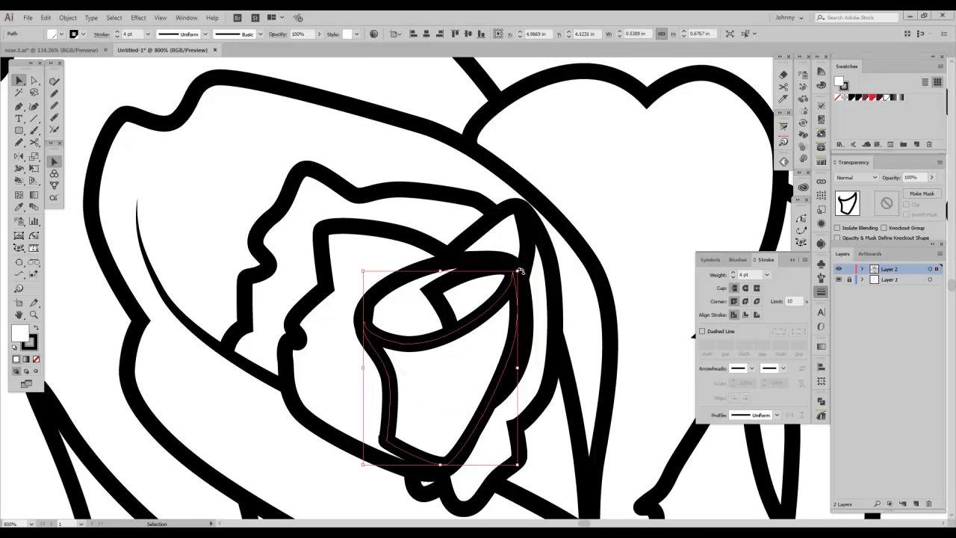
pyautogui.keyDown('shift'); pyautogui.click(483, 291); pyautogui.keyUp('shift')
pyautogui.keyDown('shift'); pyautogui.click(423, 295); pyautogui.keyUp('shift')
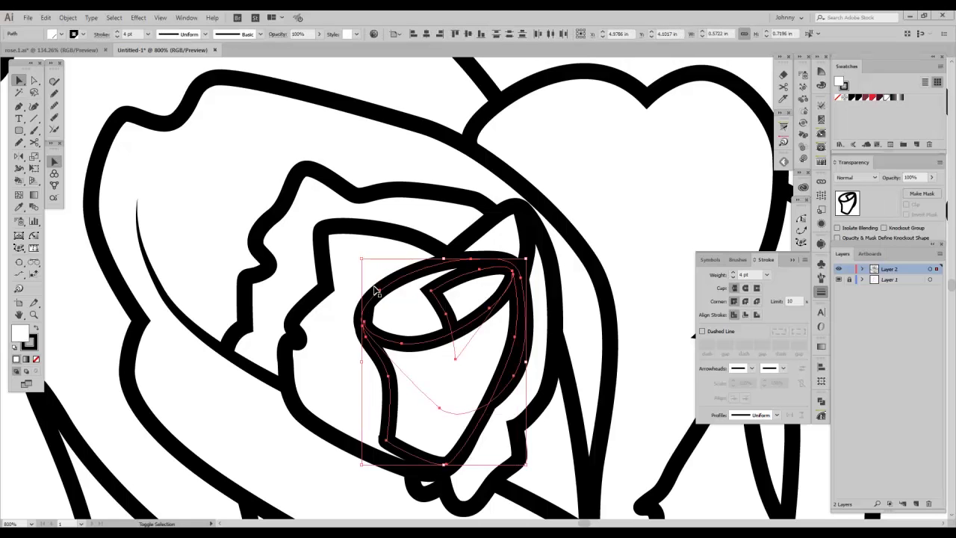
pyautogui.keyDown('shift'); pyautogui.click(345, 320); pyautogui.keyUp('shift')
pyautogui.keyDown('shift'); pyautogui.click(507, 246); pyautogui.keyUp('shift')
pyautogui.keyDown('shift'); pyautogui.click(539, 375); pyautogui.keyUp('shift')
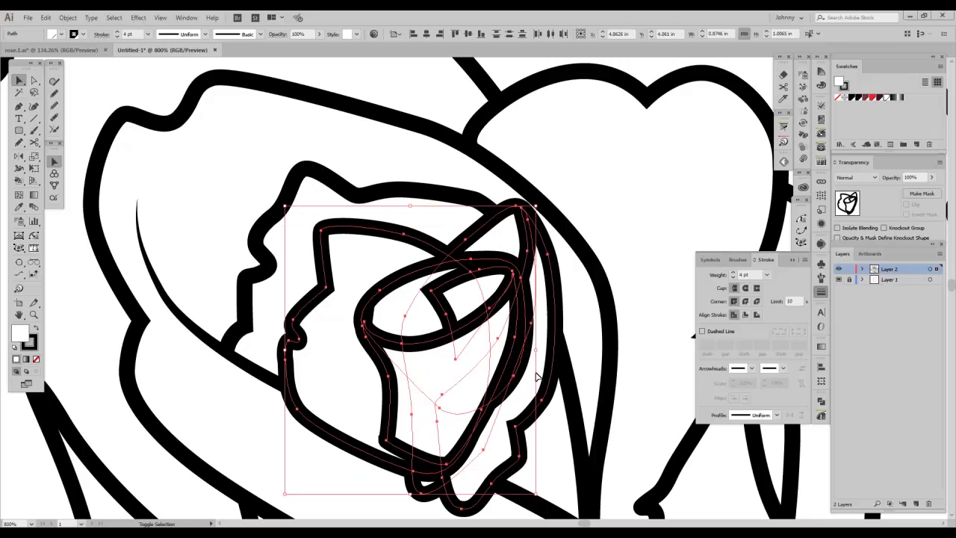
pyautogui.click(608, 357)
# Step: Select the curved petal on the right of the rose's centre and bring it to the front
pyautogui.click(549, 361)
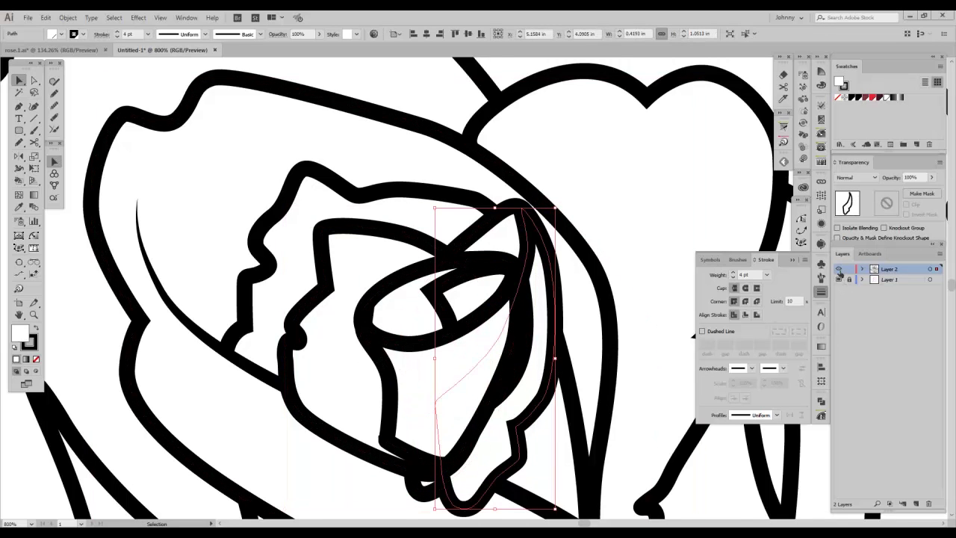
pyautogui.keyDown('ctrl'); pyautogui.click(839, 269); pyautogui.keyUp('ctrl')
pyautogui.keyDown('ctrl'); pyautogui.click(838, 270); pyautogui.keyUp('ctrl')
pyautogui.hotkey('ctrl', 'shift', ']')
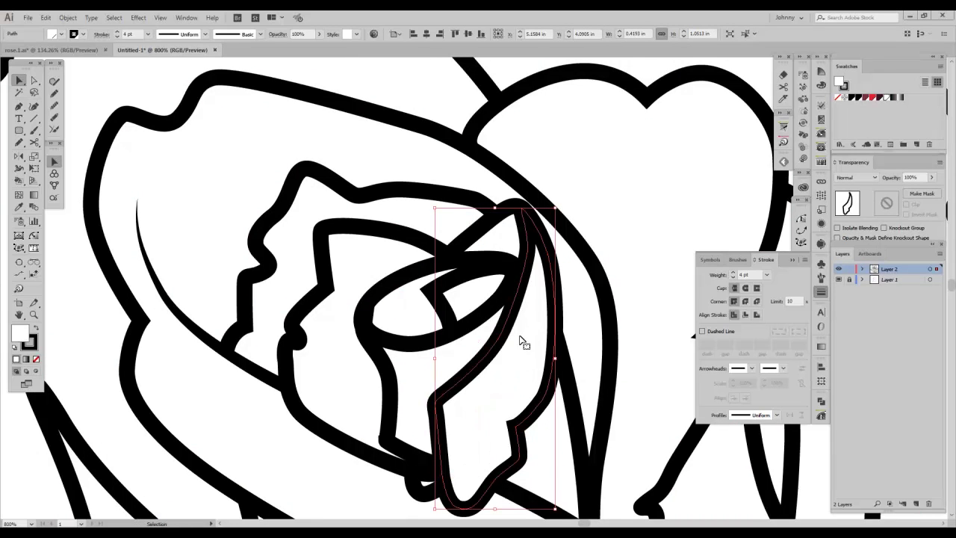
pyautogui.keyDown('shift'); pyautogui.click(502, 241); pyautogui.keyUp('shift')
pyautogui.keyDown('shift'); pyautogui.click(476, 296); pyautogui.keyUp('shift')
pyautogui.keyDown('shift'); pyautogui.click(410, 342); pyautogui.keyUp('shift')
pyautogui.keyDown('shift'); pyautogui.click(390, 307); pyautogui.keyUp('shift')
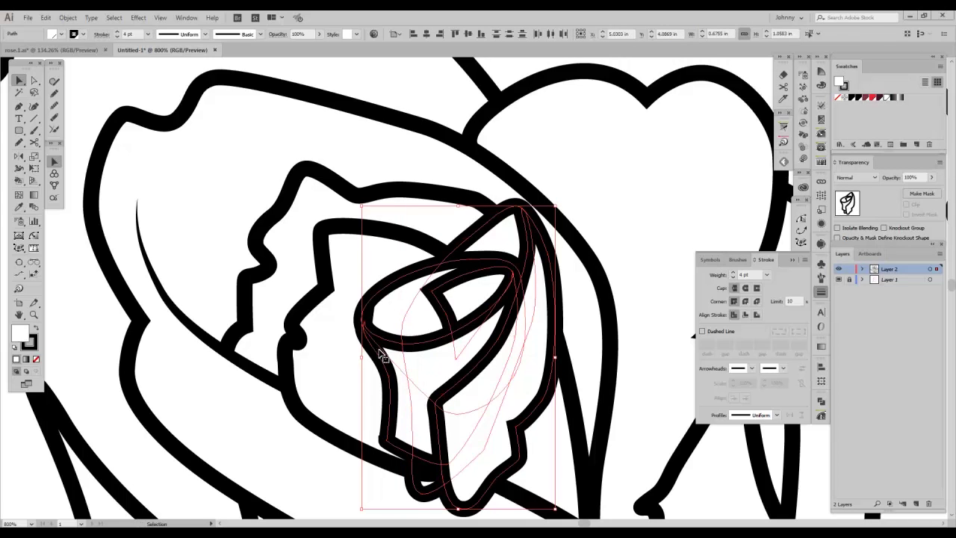
pyautogui.press('a')
pyautogui.click(378, 318)
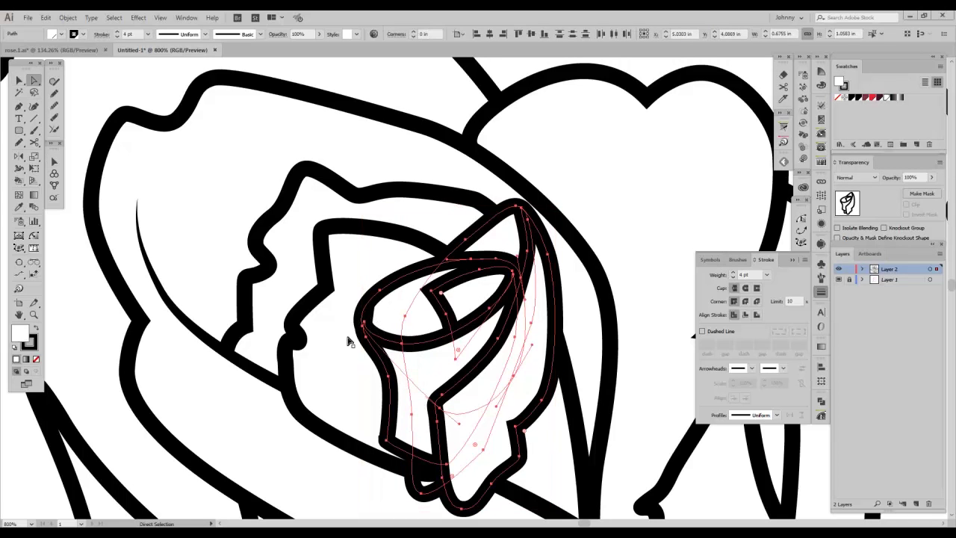
pyautogui.click(254, 423)
# Step: Adjust the cup-shaped petal's upper-left corner anchor so it lines up with the oval rim's edge
pyautogui.click(369, 319)
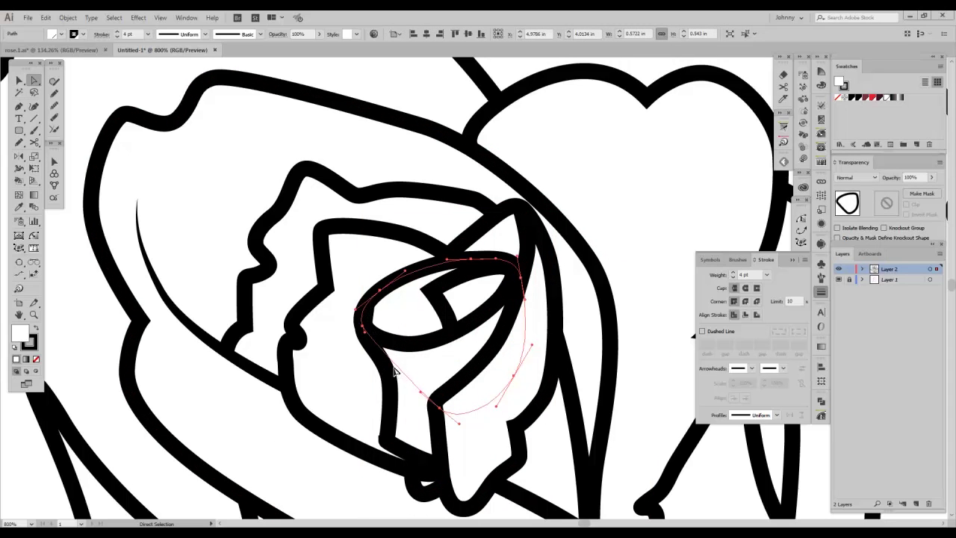
pyautogui.click(378, 348)
pyautogui.moveTo(364, 323); pyautogui.dragTo(360, 325)
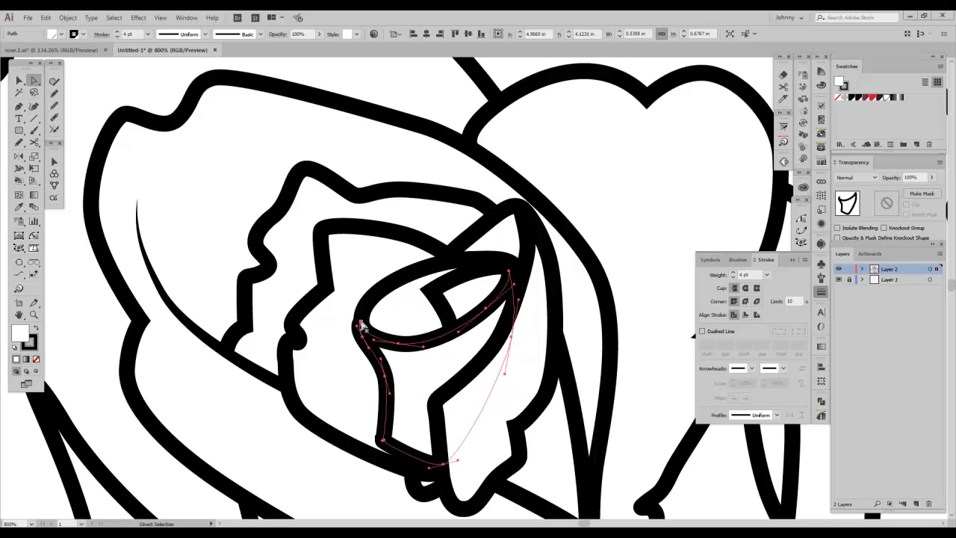
pyautogui.hotkey('ctrl', 'z')
pyautogui.click(364, 326)
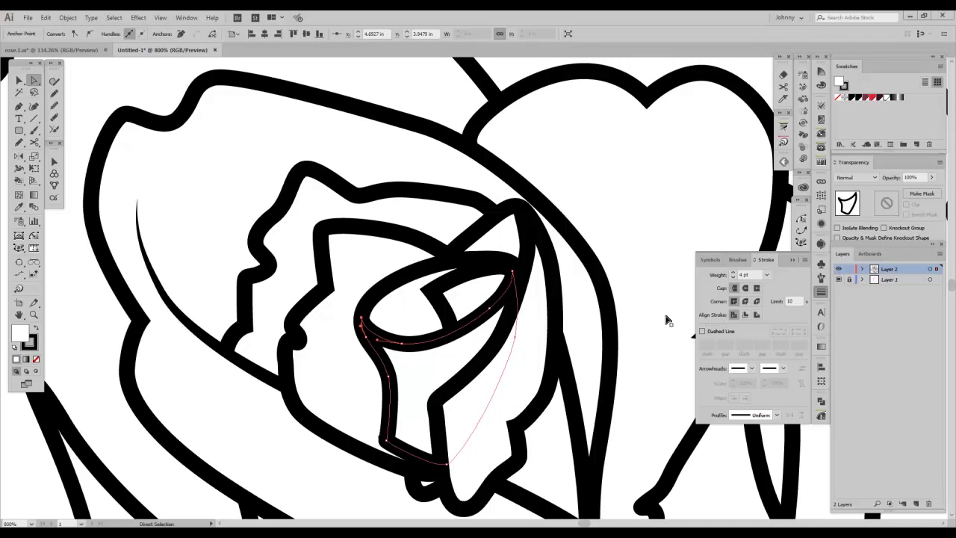
# Step: Select all the centre petals, from the wavy inner petal to the curved right petal, and group them
pyautogui.press('v')
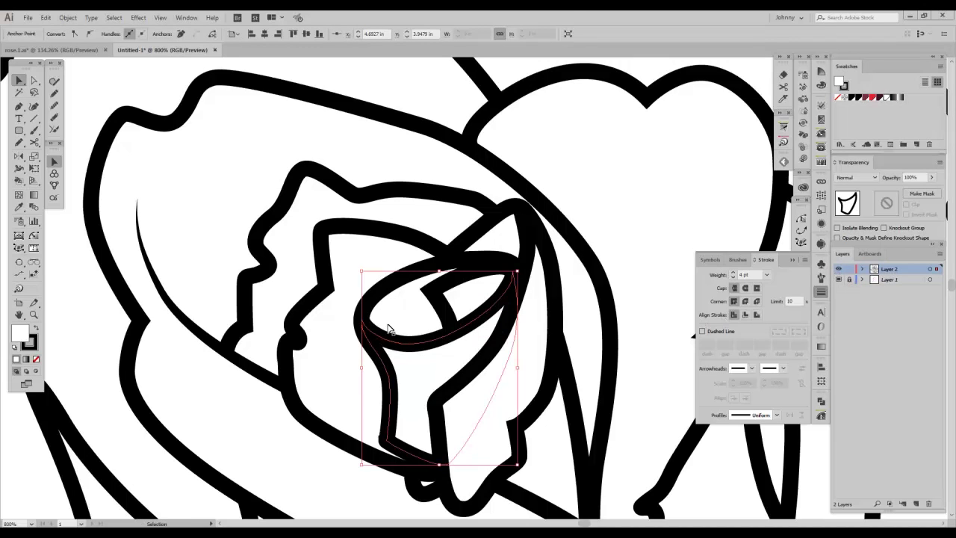
pyautogui.keyDown('shift'); pyautogui.click(469, 303); pyautogui.keyUp('shift')
pyautogui.keyDown('shift'); pyautogui.click(388, 319); pyautogui.keyUp('shift')
pyautogui.keyDown('shift'); pyautogui.click(324, 316); pyautogui.keyUp('shift')
pyautogui.keyDown('shift'); pyautogui.click(304, 246); pyautogui.keyUp('shift')
pyautogui.keyDown('shift'); pyautogui.click(304, 247); pyautogui.keyUp('shift')
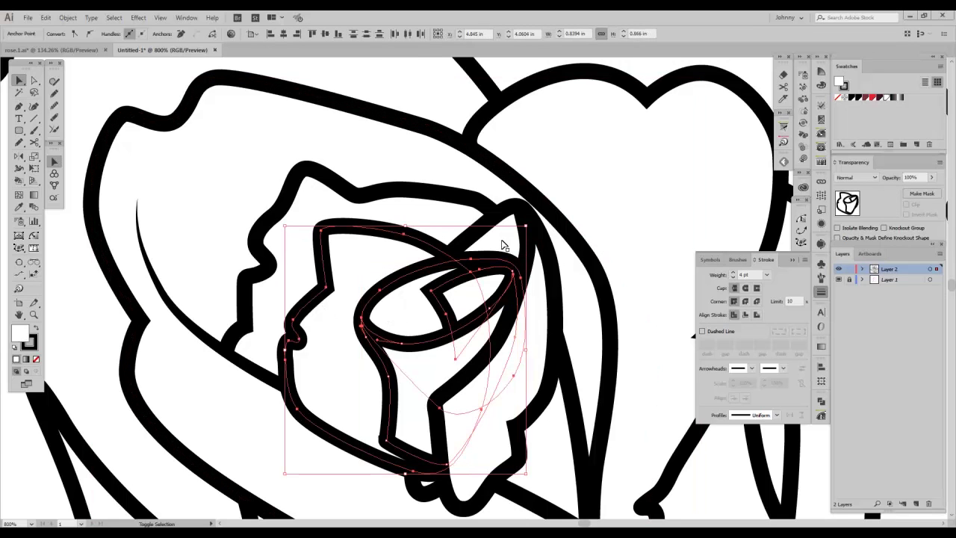
pyautogui.keyDown('shift'); pyautogui.click(546, 348); pyautogui.keyUp('shift')
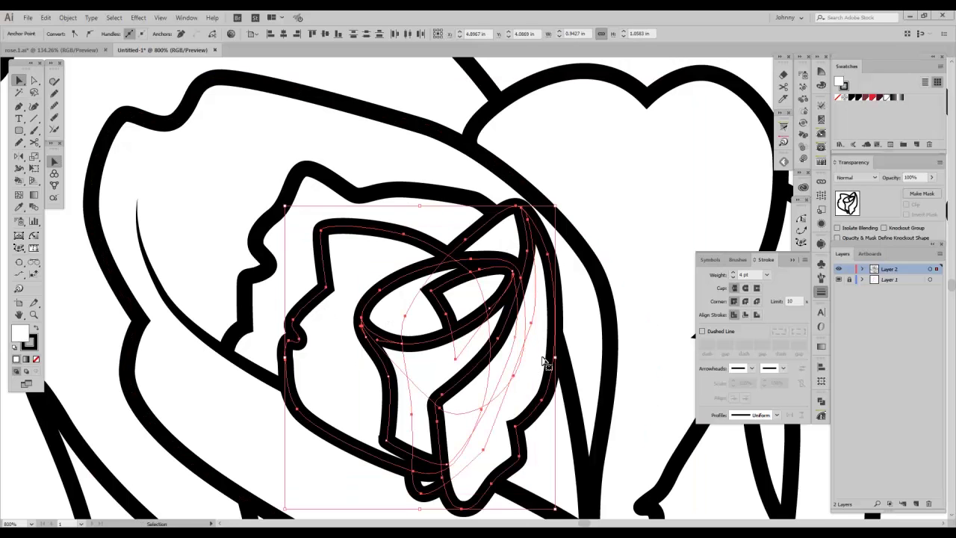
pyautogui.hotkey('ctrl', 'g')
# Step: Draw a closed shape about 1.33 × 0.71 in with the Pen tool, along the lower fold line and over the centre petals' lower ends
pyautogui.moveTo(288, 390); pyautogui.dragTo(243, 319)
pyautogui.click(202, 378)
pyautogui.press('p')
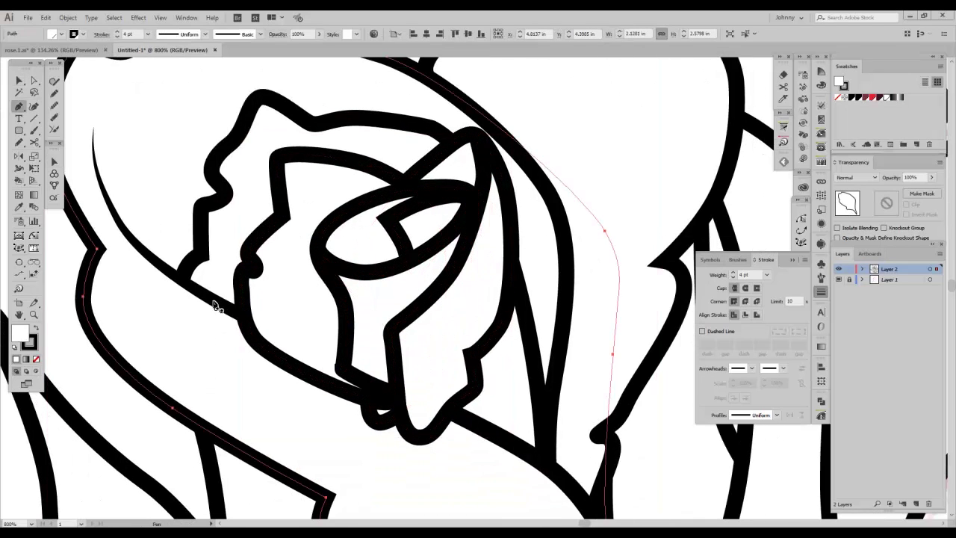
pyautogui.hotkey('ctrl', 'alt', 'shift', 'a')
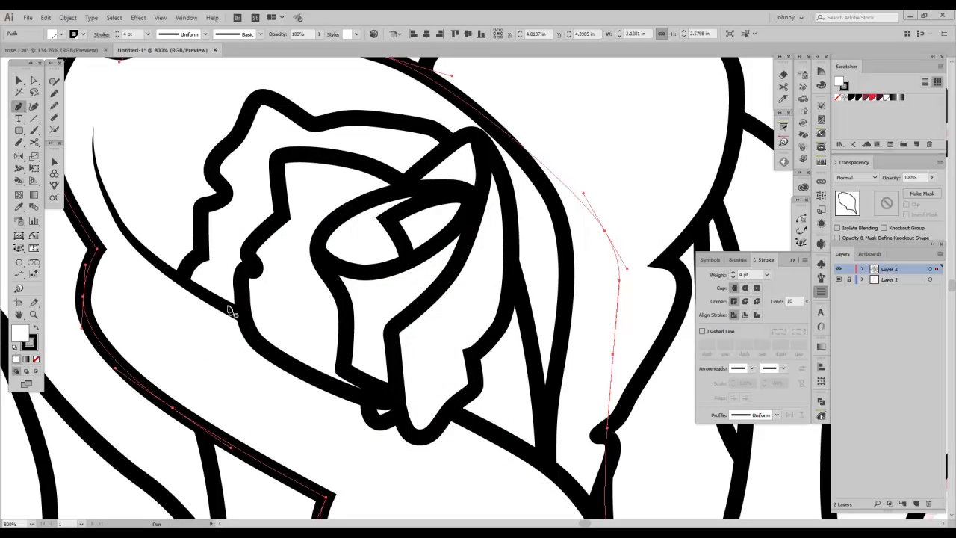
pyautogui.click(215, 303)
pyautogui.moveTo(302, 349); pyautogui.dragTo(489, 432)
pyautogui.moveTo(547, 467); pyautogui.dragTo(568, 484)
pyautogui.moveTo(505, 496); pyautogui.dragTo(423, 488)
pyautogui.moveTo(241, 396); pyautogui.dragTo(192, 341)
pyautogui.moveTo(215, 301)
pyautogui.mouseDown()
pyautogui.moveTo(331, 360)
pyautogui.moveTo(366, 366)
pyautogui.mouseUp()
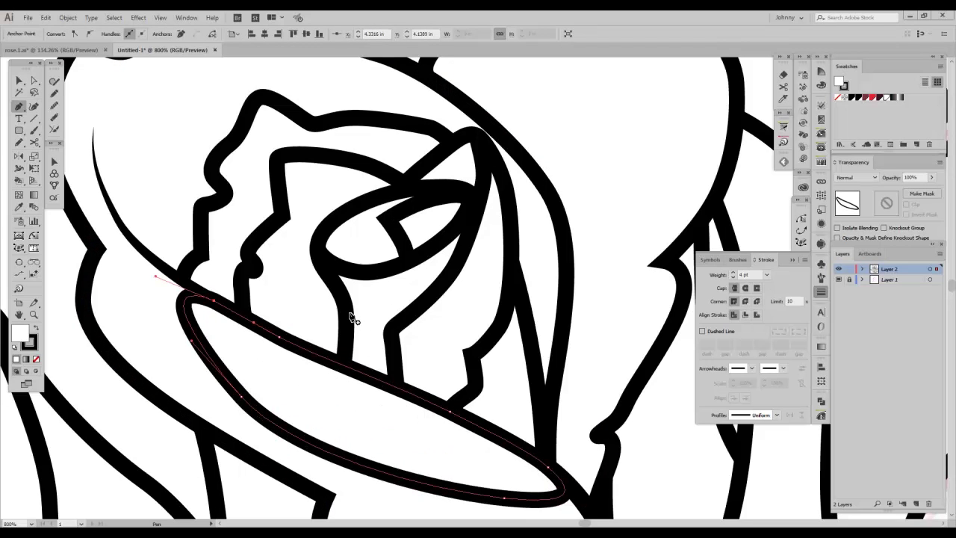
# Step: Remove the stroke from the new covering shape, keeping its white fill
pyautogui.click(28, 341)
pyautogui.press('/')
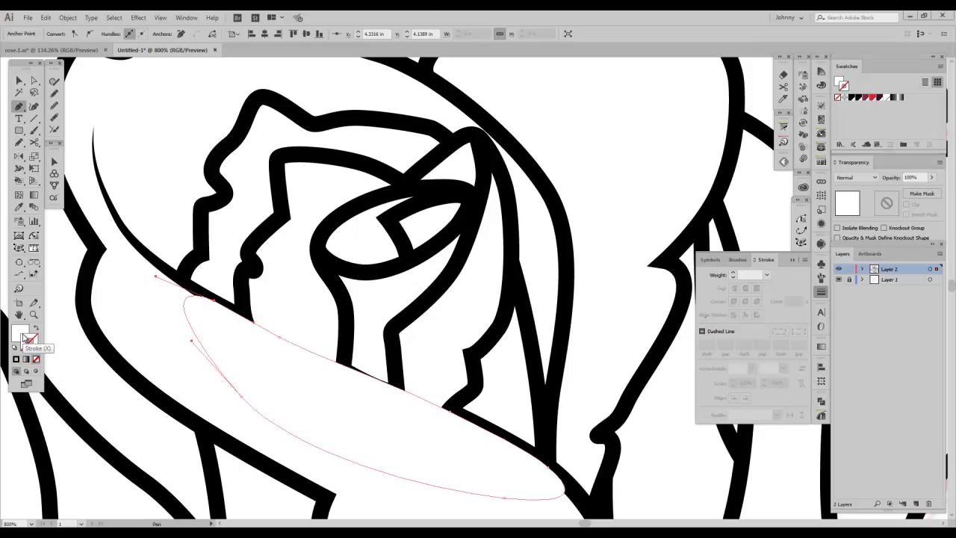
pyautogui.click(18, 80)
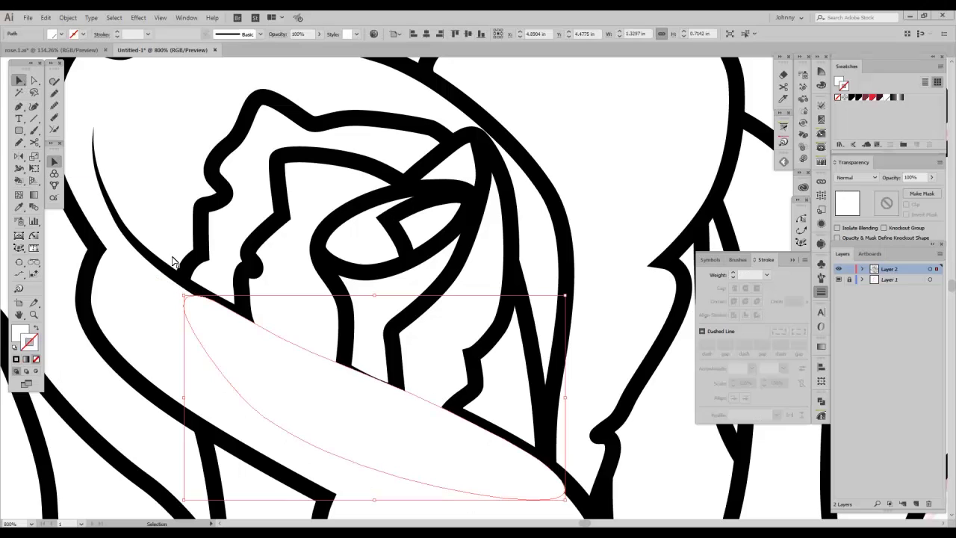
# Step: Copy the grouped centre petals and make an opacity mask for the group
pyautogui.click(303, 226)
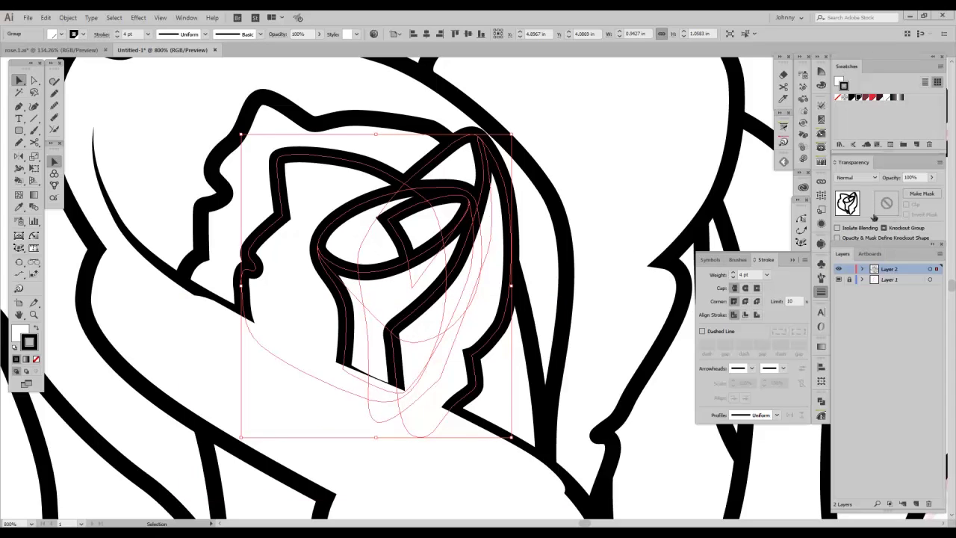
pyautogui.click(266, 359)
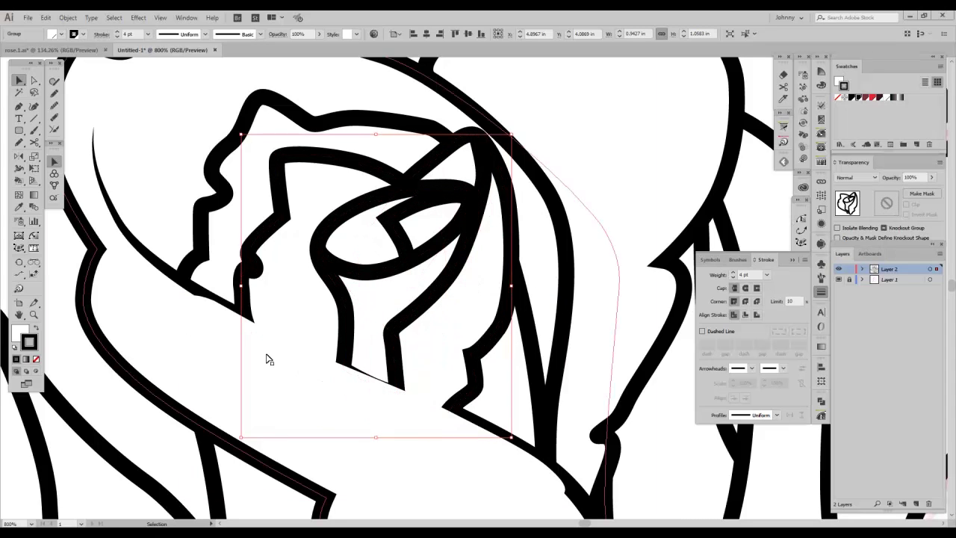
pyautogui.click(363, 294)
pyautogui.click(267, 388)
pyautogui.click(361, 318)
pyautogui.press('a')
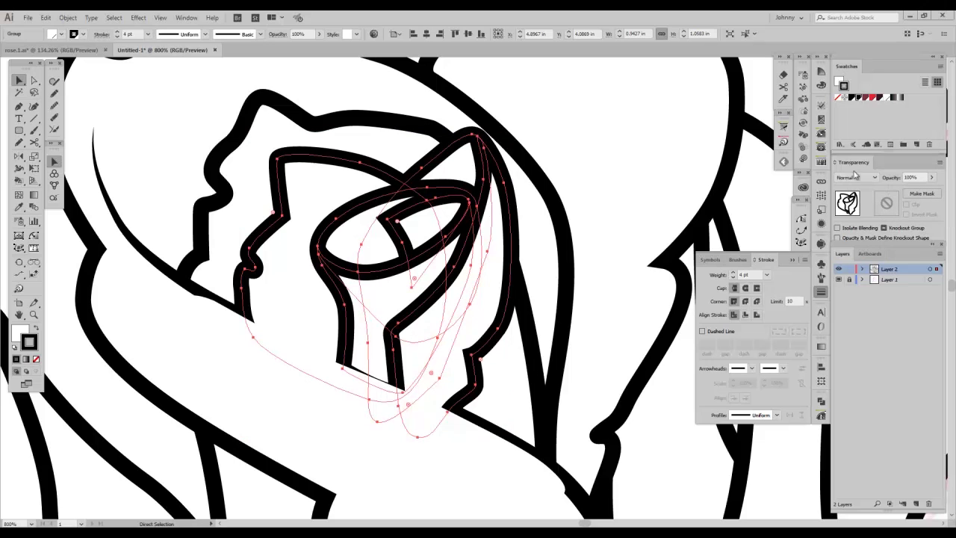
pyautogui.press('v')
pyautogui.click(186, 17)
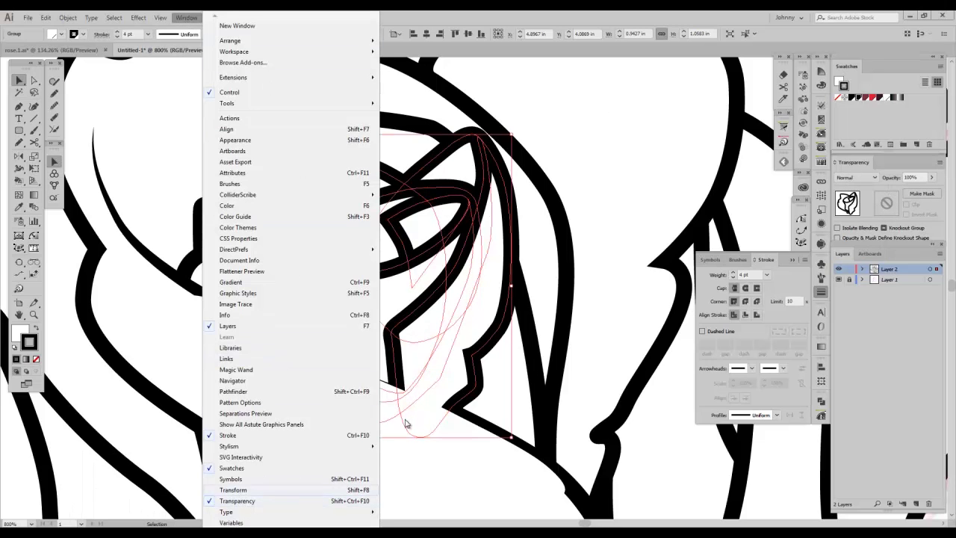
pyautogui.click(891, 364)
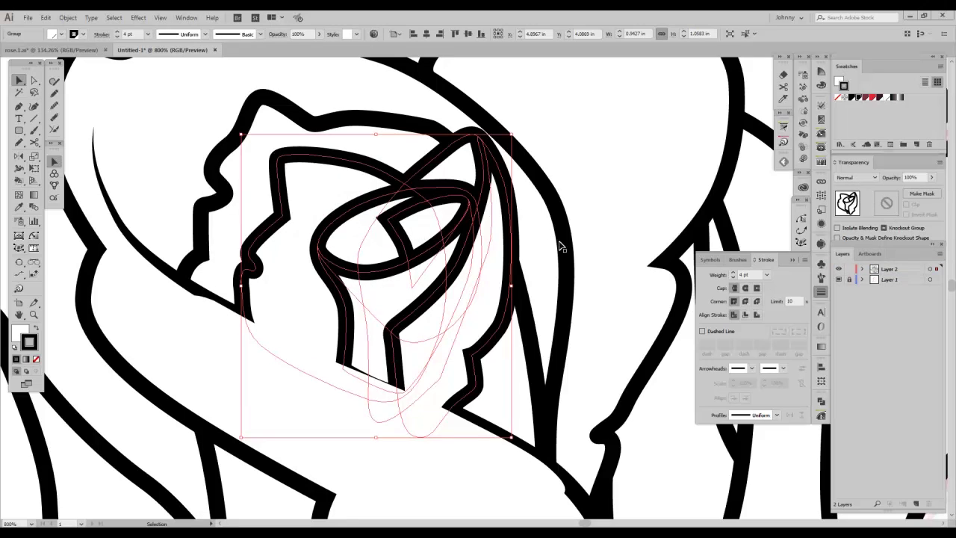
pyautogui.click(921, 194)
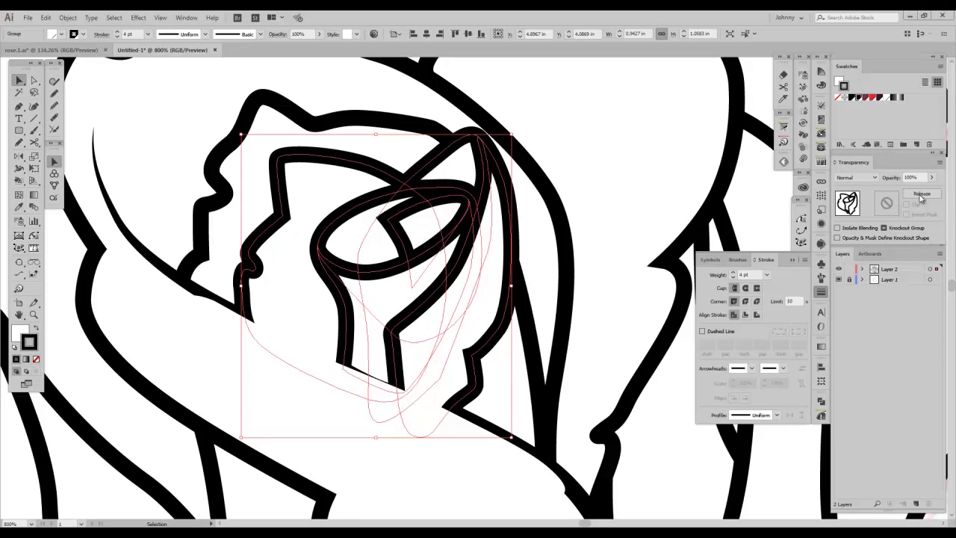
# Step: Enter the opacity mask for editing and paste the copied centre-petal group in place inside it
pyautogui.click(885, 205)
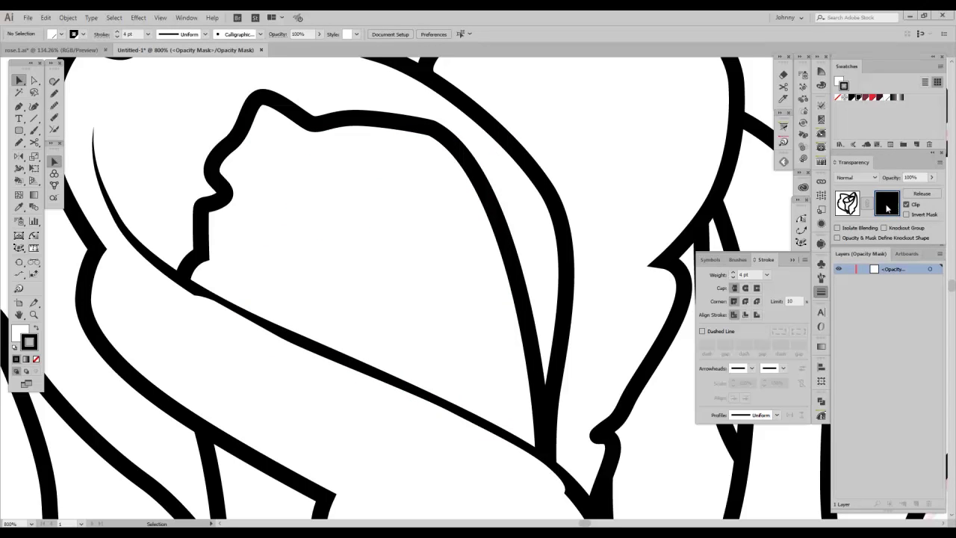
pyautogui.press('a')
pyautogui.press('ctrl')
pyautogui.hotkey('ctrl', 'v')
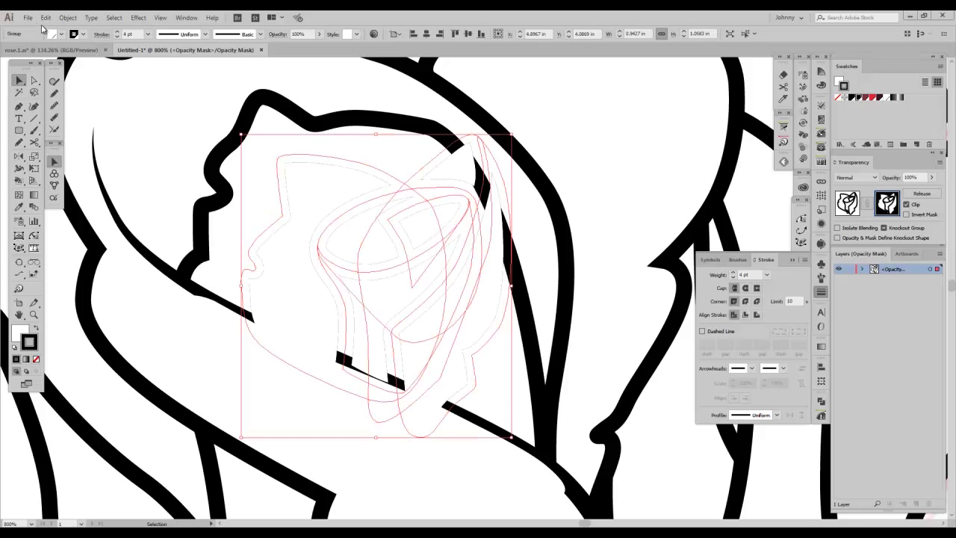
pyautogui.click(45, 17)
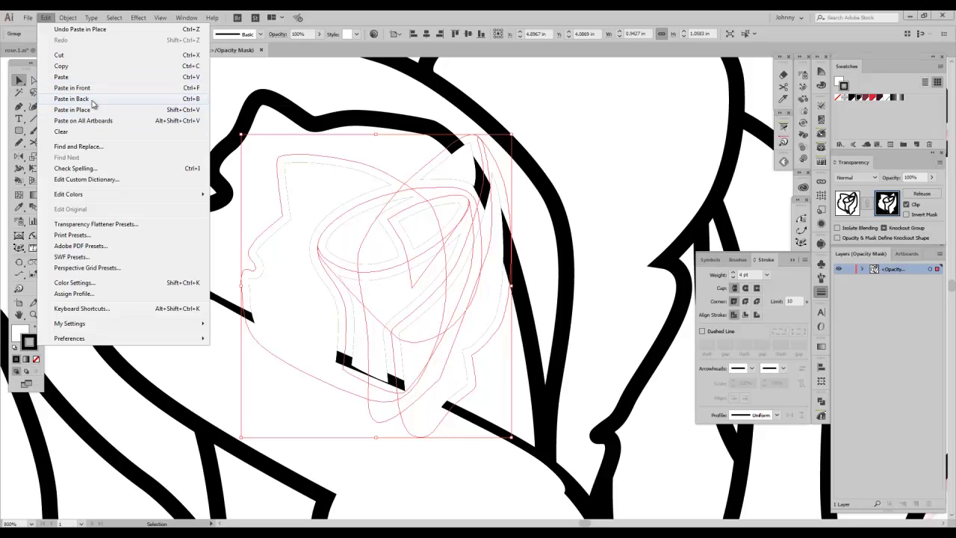
# Step: Set the stroke of the group inside the mask to white and return to editing the artwork
pyautogui.click(890, 201)
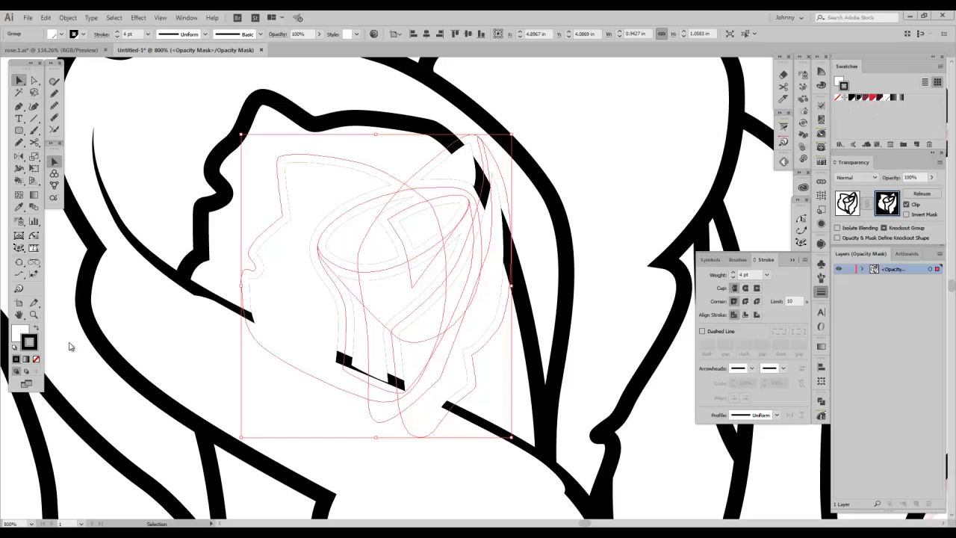
pyautogui.click(887, 99)
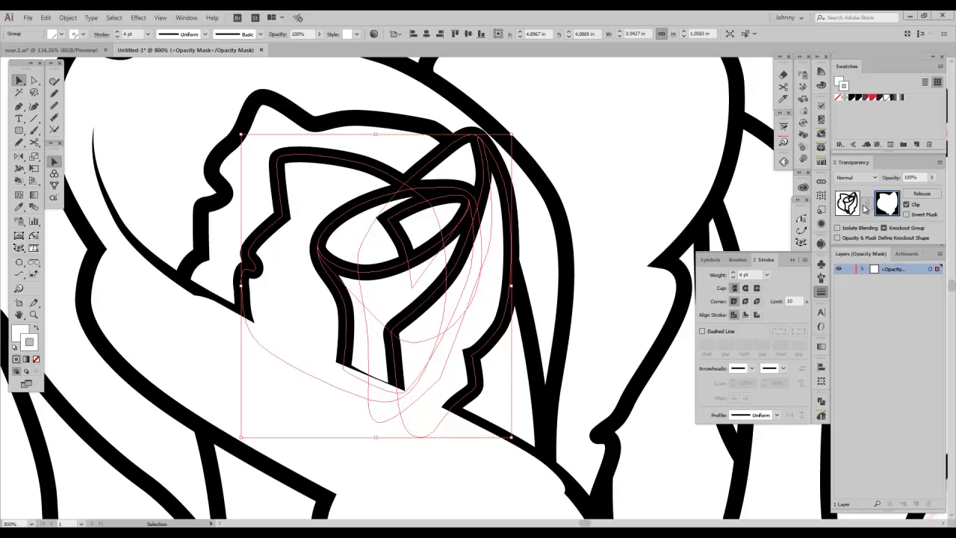
pyautogui.click(922, 194)
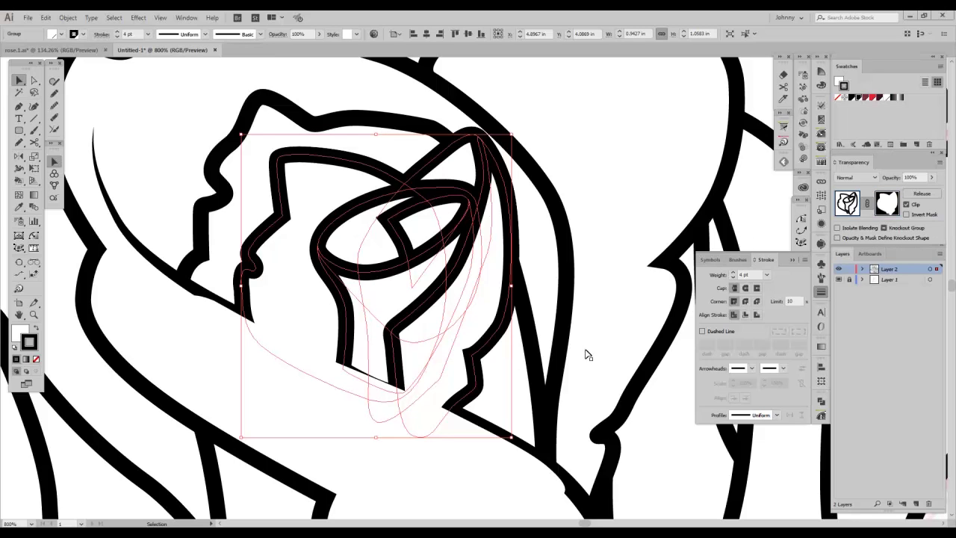
# Step: Select the white covering shape below the fold line and cut it to the clipboard
pyautogui.click(581, 382)
pyautogui.click(386, 427)
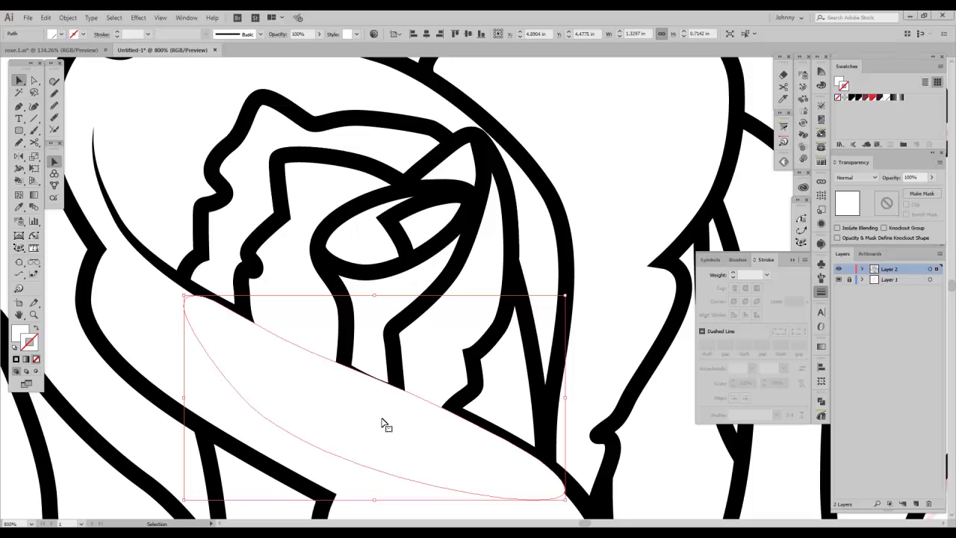
pyautogui.press('a')
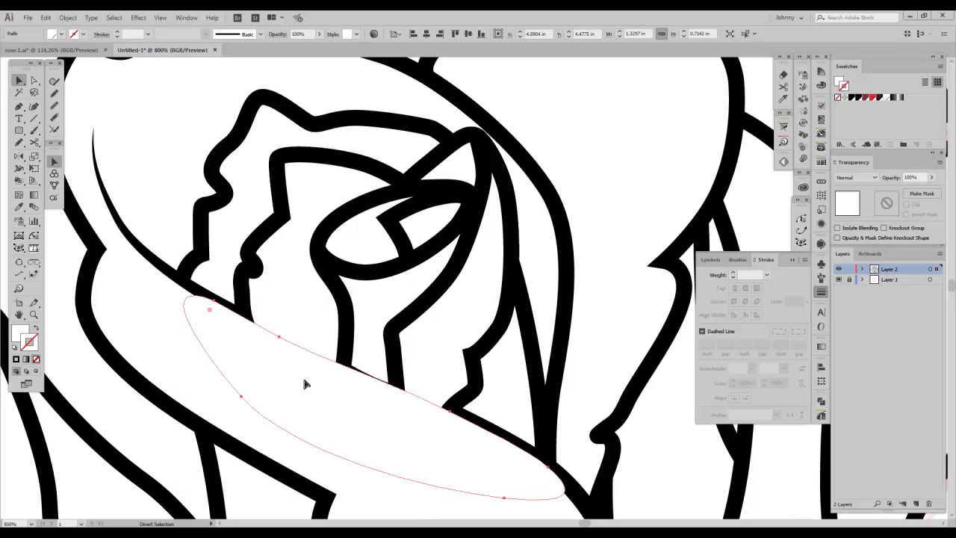
pyautogui.press('Delete')
pyautogui.press('v')
pyautogui.click(45, 17)
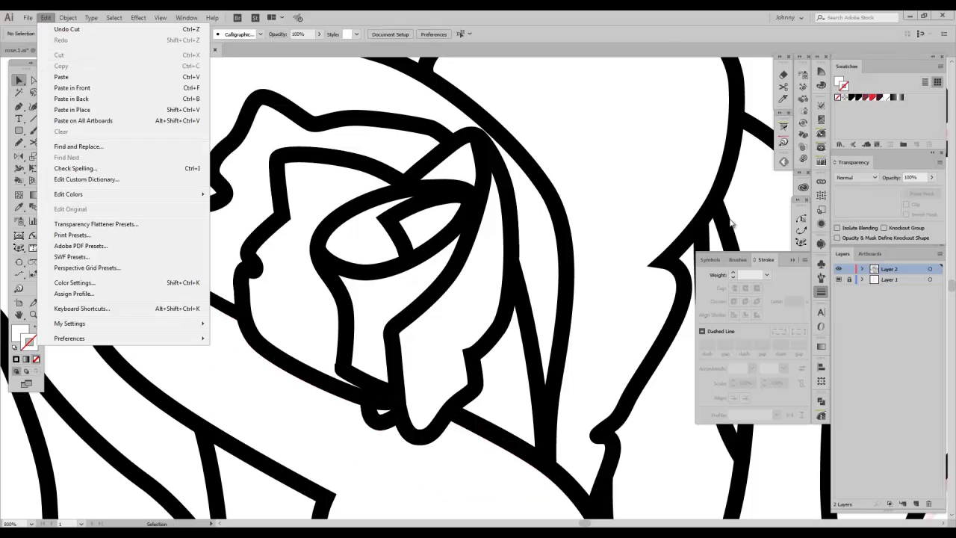
# Step: Select the masked centre-petal group, enter its opacity mask and paste the covering shape in place there
pyautogui.click(489, 250)
pyautogui.hotkey('ctrl', 'f')
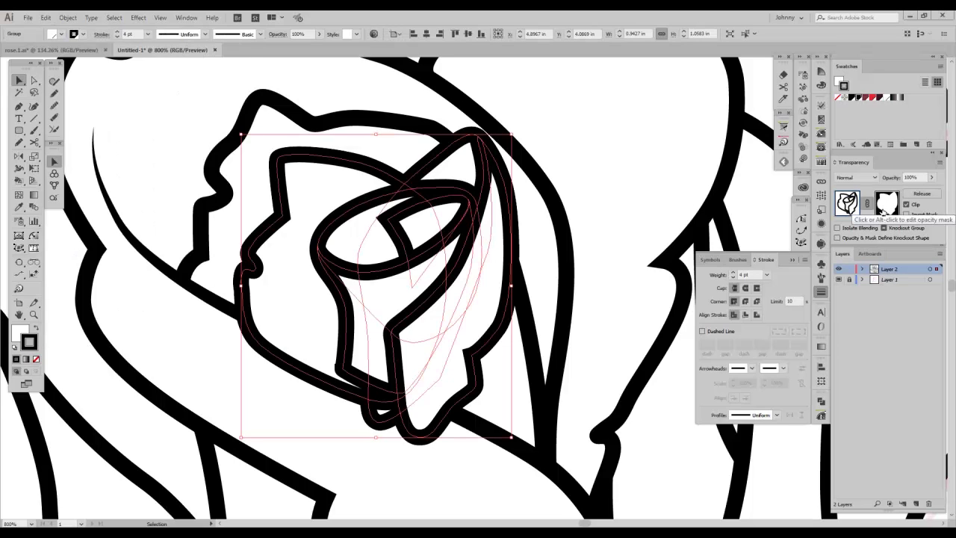
pyautogui.click(885, 206)
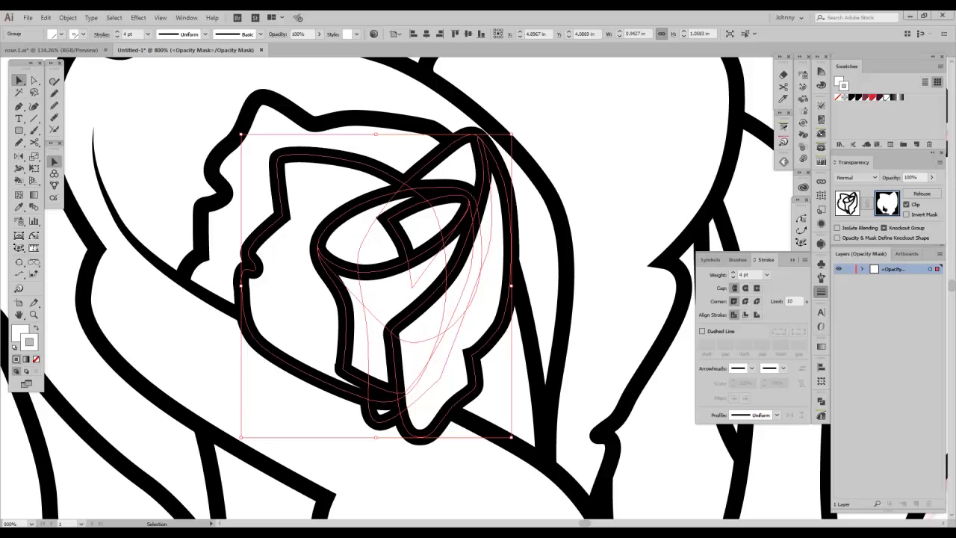
pyautogui.hotkey('ctrl', 'z')
pyautogui.hotkey('ctrl', 'z')
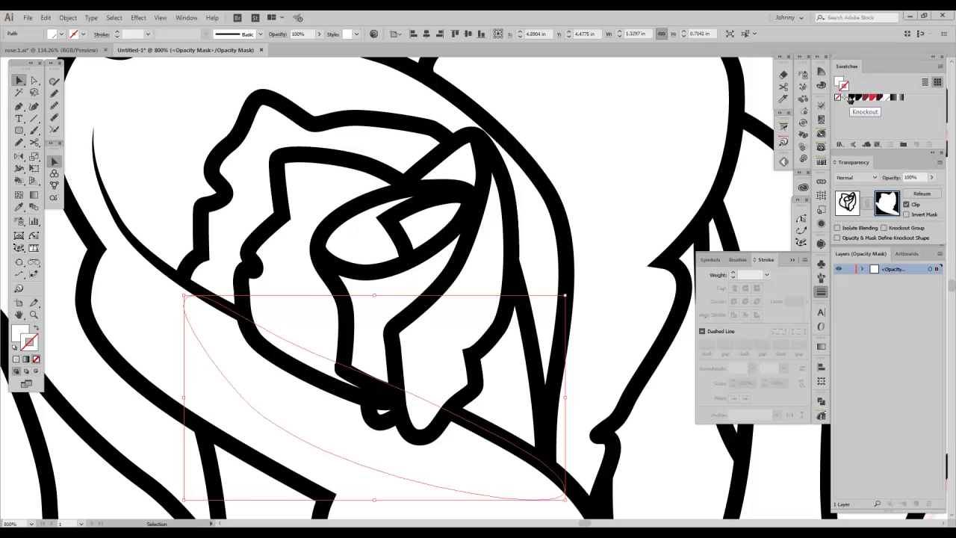
# Step: Give the covering shape in the mask a black fill with no stroke and return to the artwork
pyautogui.click(850, 97)
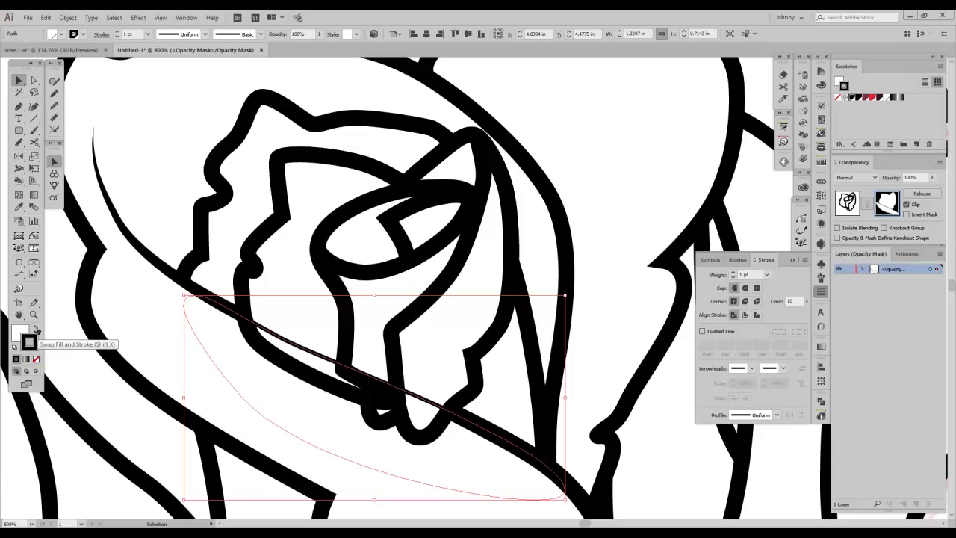
pyautogui.click(24, 333)
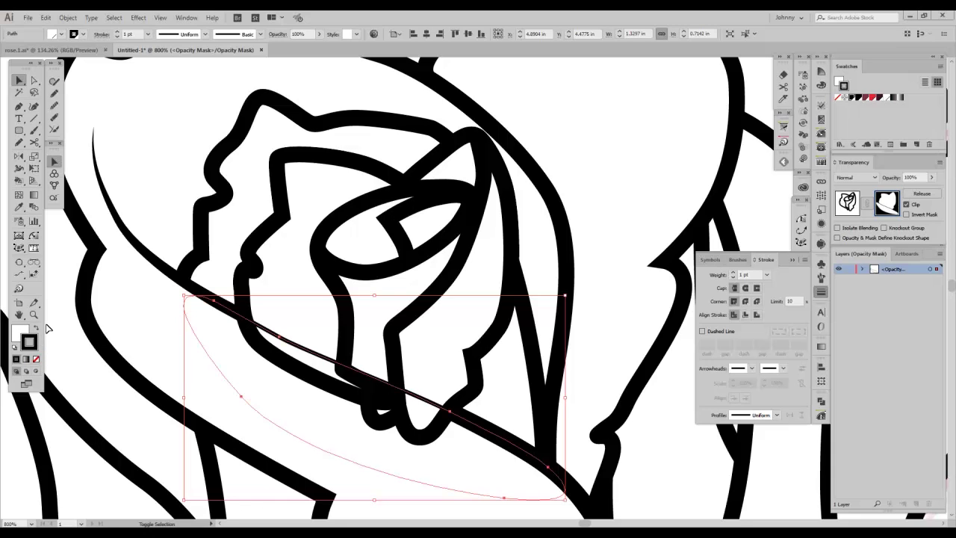
pyautogui.click(40, 330)
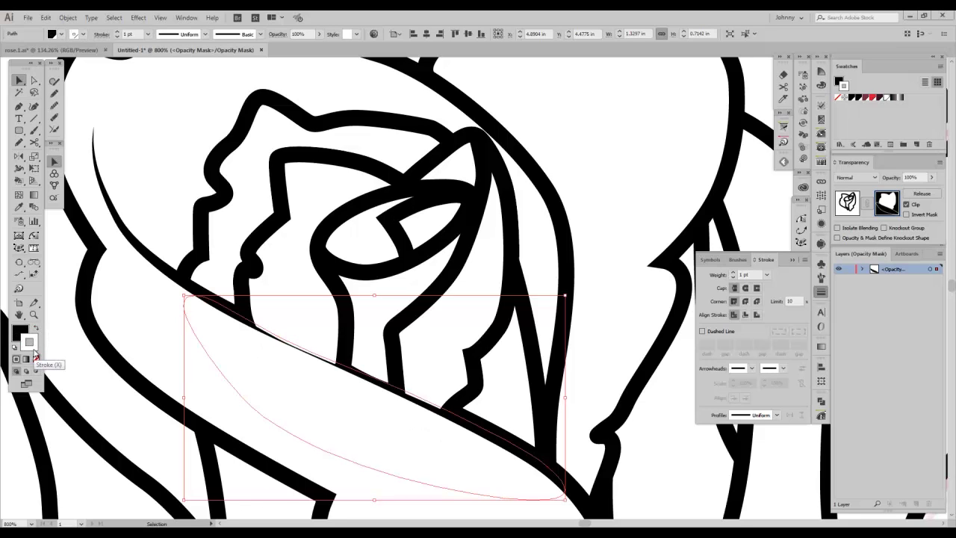
pyautogui.click(37, 361)
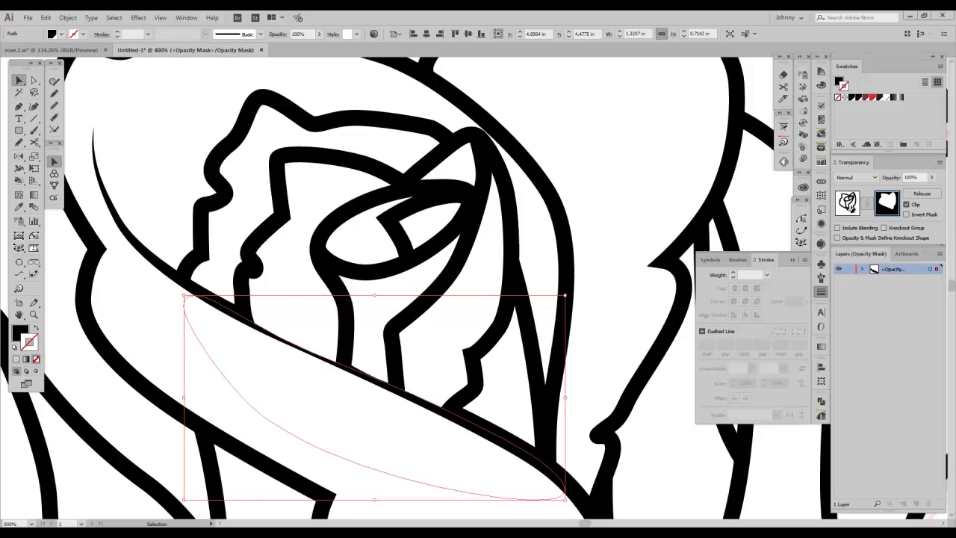
pyautogui.click(847, 202)
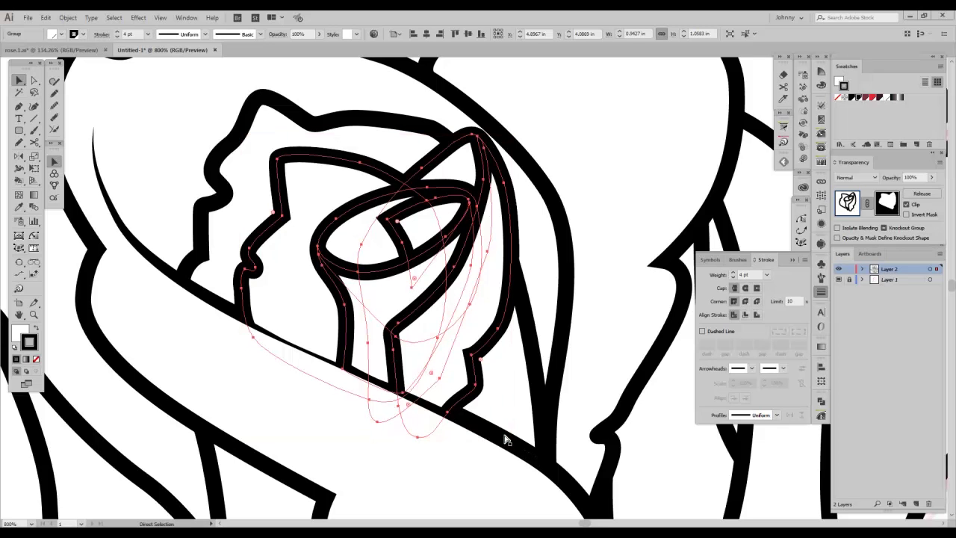
# Step: Cut the masked centre-petal group and paste it directly behind the long tapered fold line
pyautogui.press('Delete')
pyautogui.click(485, 436)
pyautogui.press('a')
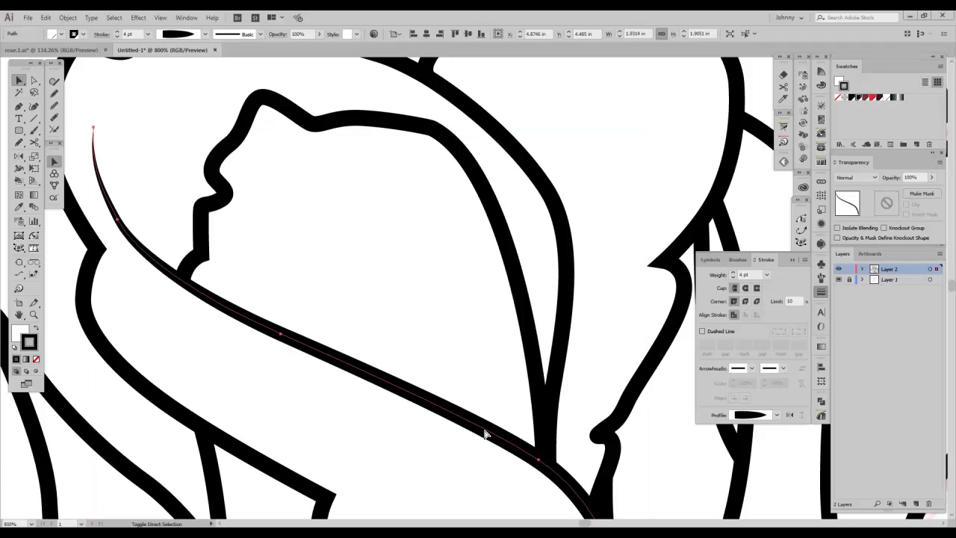
pyautogui.press('ctrl')
pyautogui.press('v')
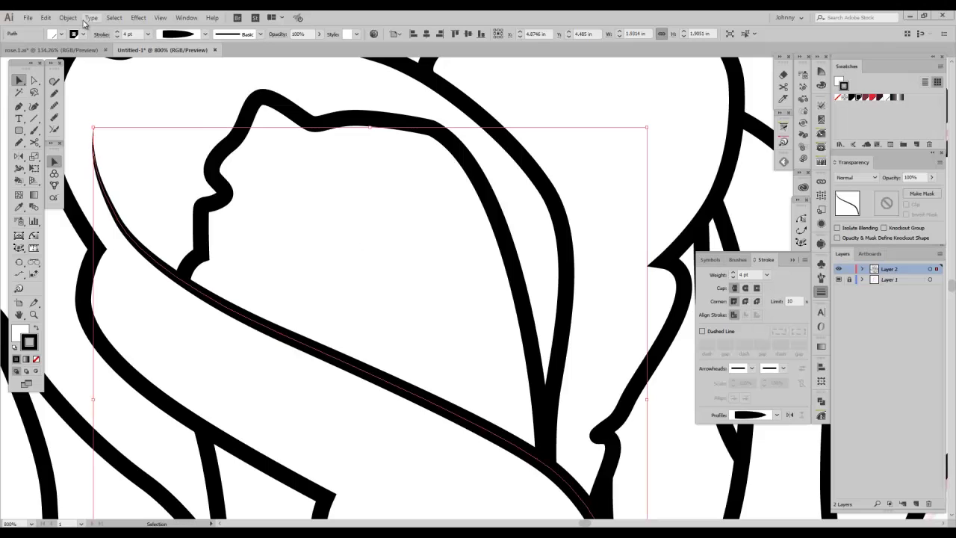
pyautogui.click(45, 17)
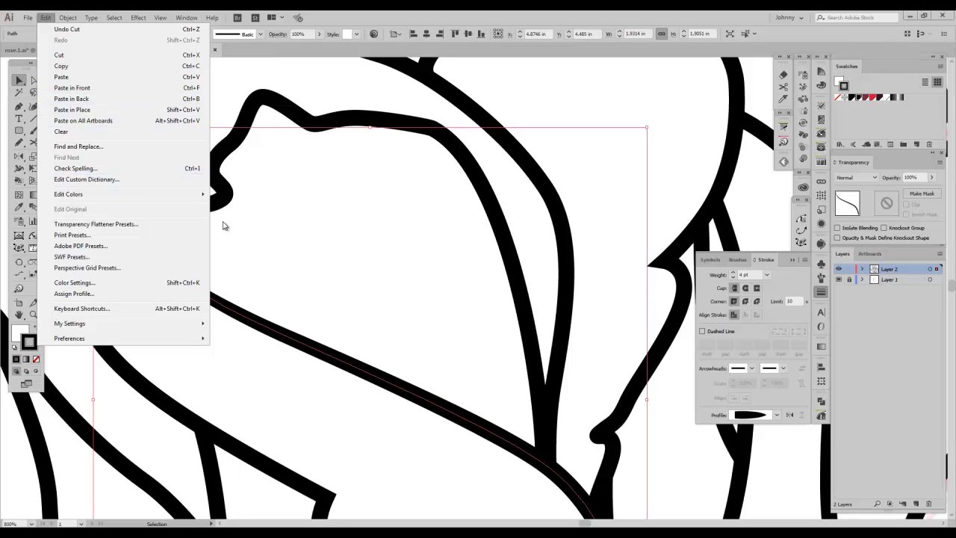
pyautogui.click(451, 200)
pyautogui.click(448, 407)
pyautogui.press('a')
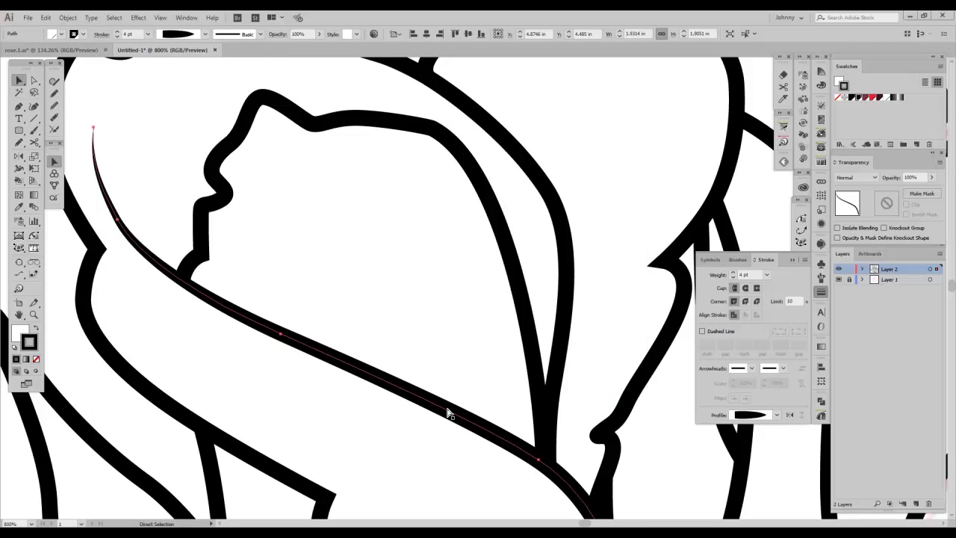
pyautogui.press('v')
pyautogui.hotkey('ctrl', 'f')
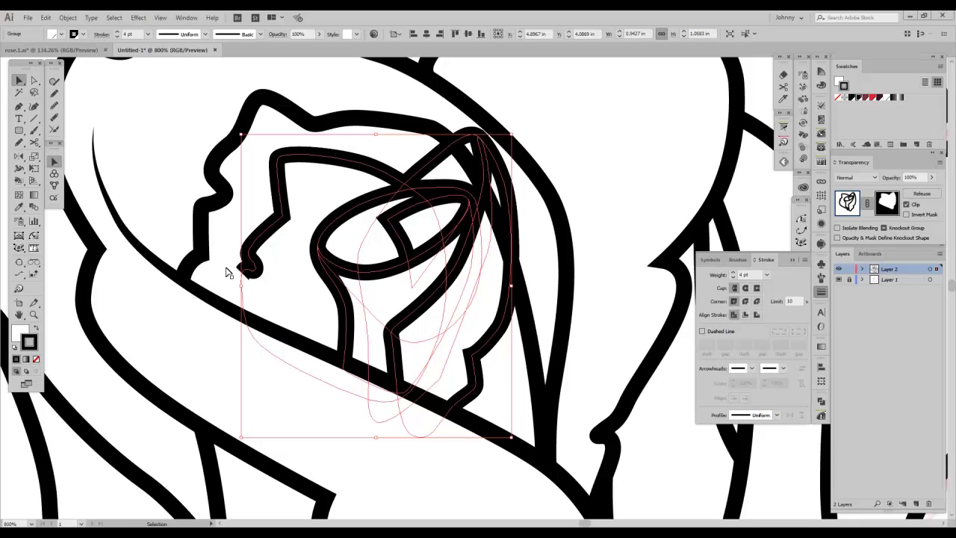
pyautogui.moveTo(236, 284); pyautogui.dragTo(227, 268)
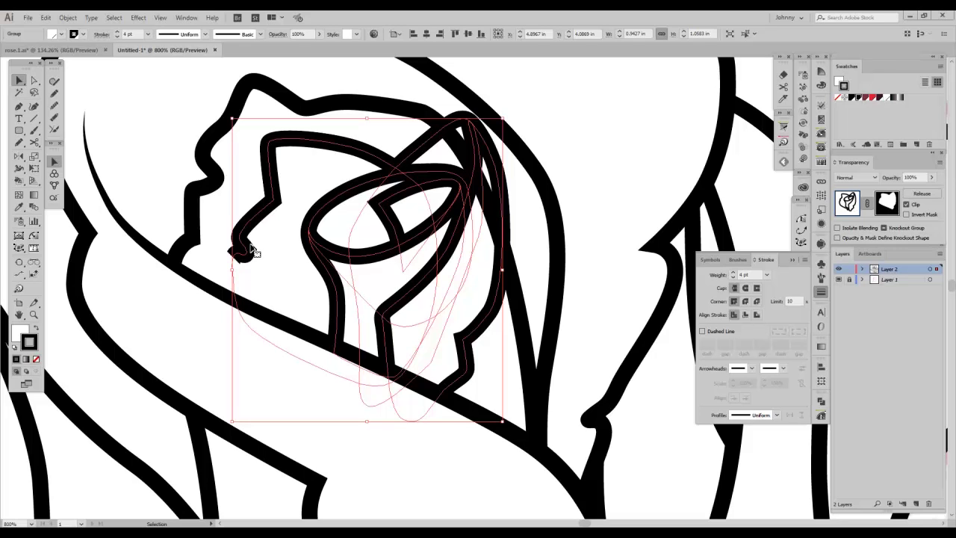
pyautogui.moveTo(251, 249); pyautogui.dragTo(251, 230)
pyautogui.moveTo(251, 230); pyautogui.dragTo(252, 236)
pyautogui.moveTo(277, 233); pyautogui.dragTo(316, 246)
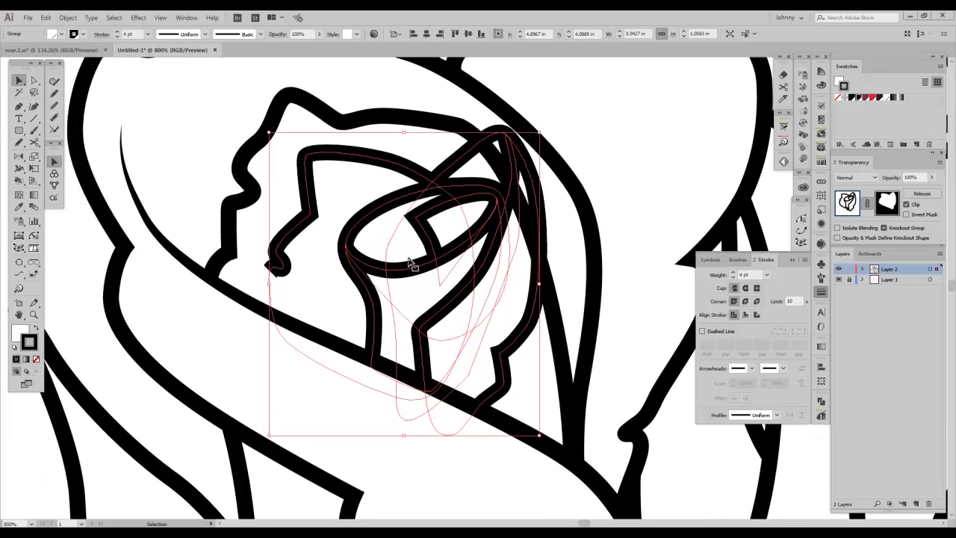
# Step: Remove the fill from the long tapered fold line, keeping its black stroke
pyautogui.click(122, 135)
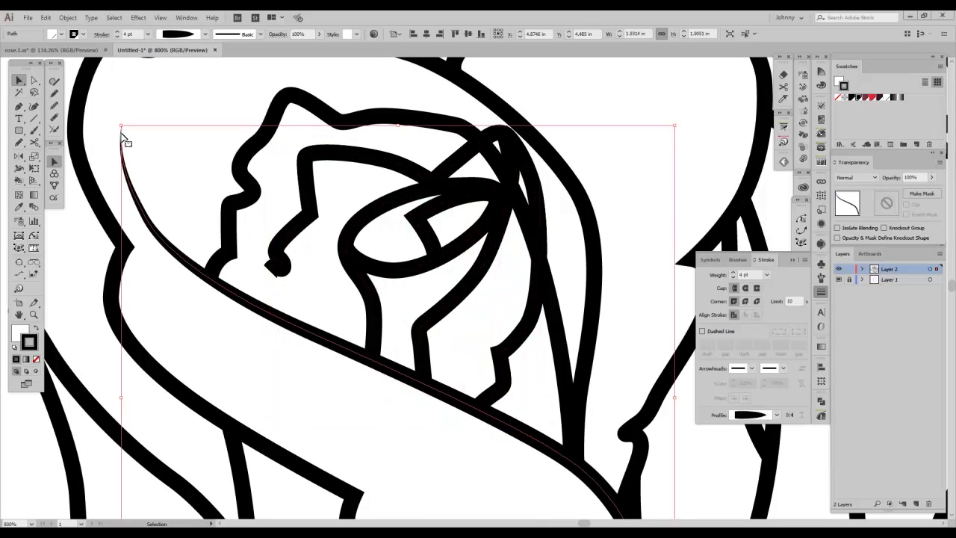
pyautogui.click(296, 272)
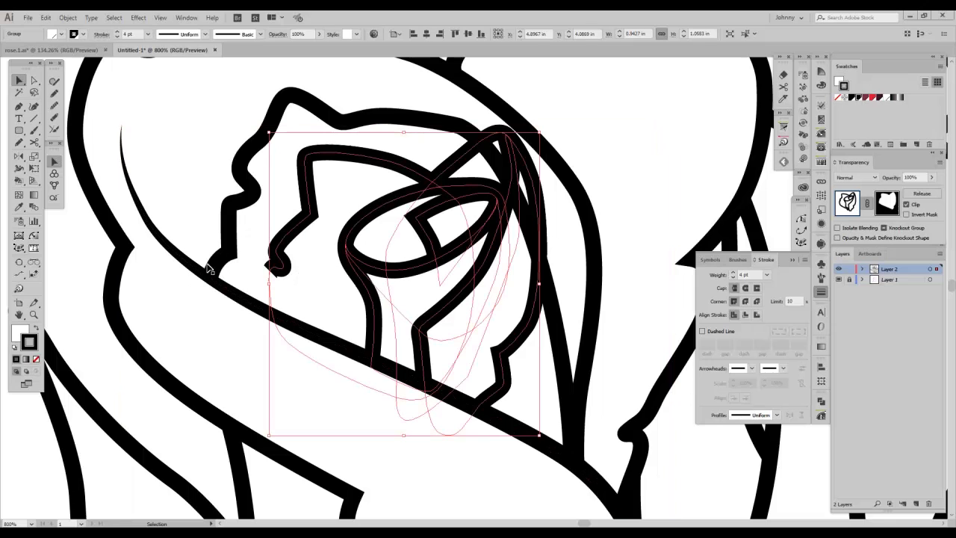
pyautogui.click(174, 230)
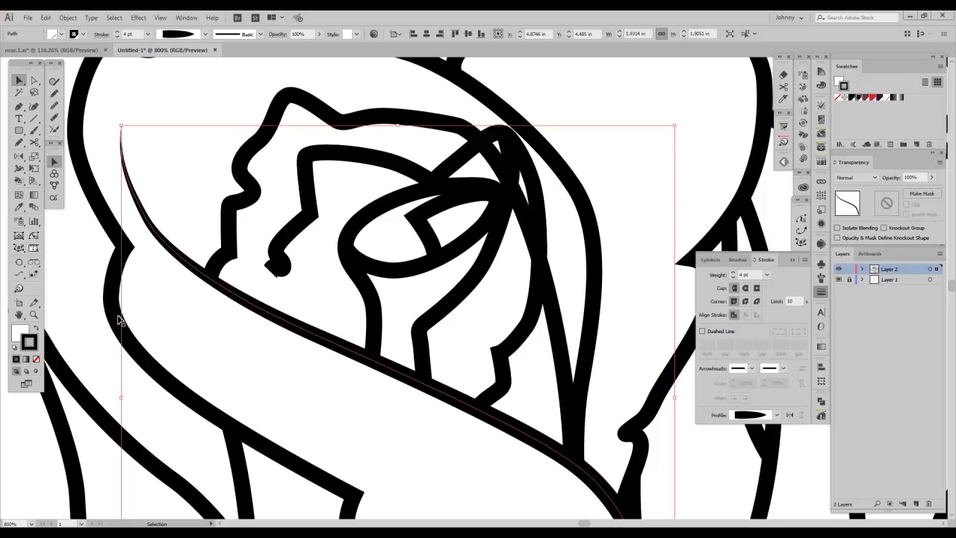
pyautogui.click(21, 334)
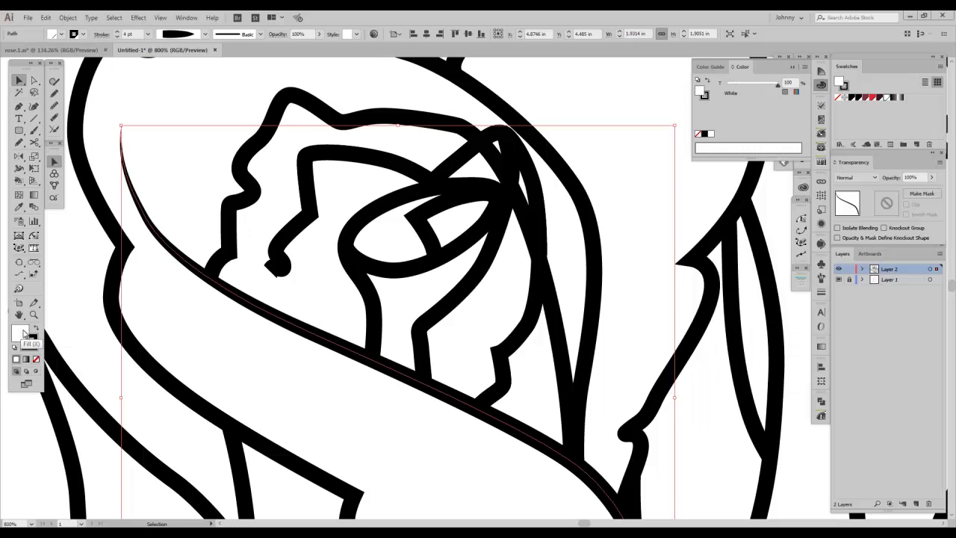
pyautogui.click(36, 360)
# Step: Draw a closed teardrop shape along the lower end of the tapered fold line, covering the petal loop that protrudes below it
pyautogui.moveTo(259, 351); pyautogui.dragTo(212, 316)
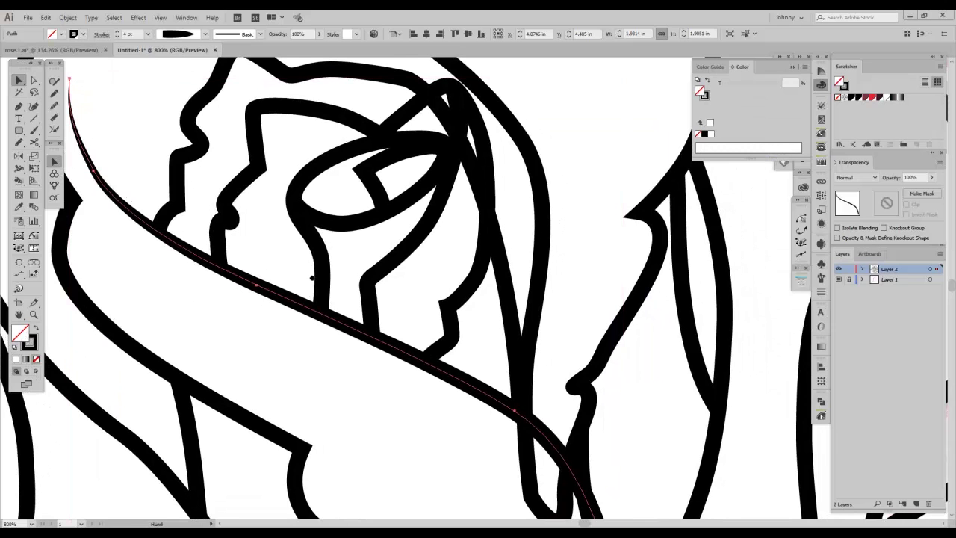
pyautogui.moveTo(313, 278); pyautogui.dragTo(314, 293)
pyautogui.scroll(-5, 376, 257)
pyautogui.hscroll(2, 376, 256)
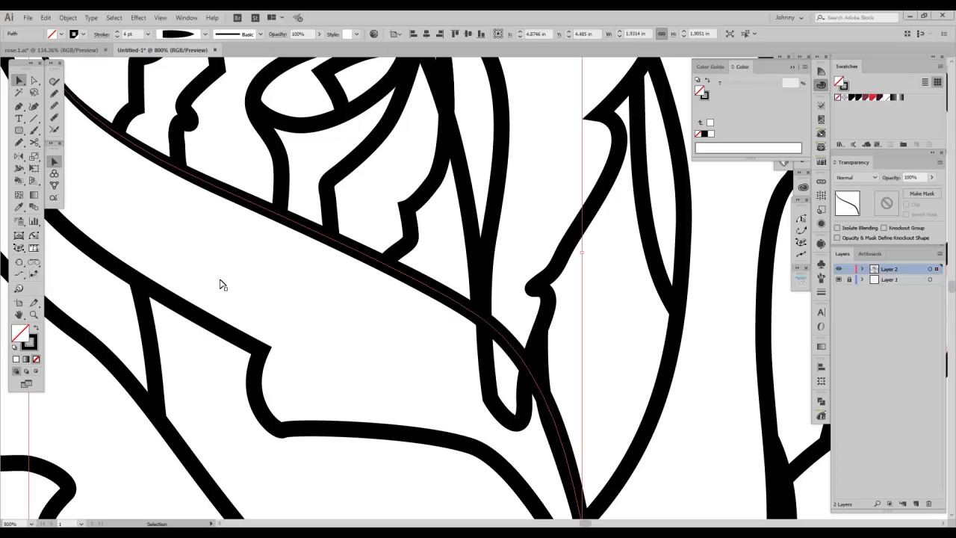
pyautogui.click(316, 320)
pyautogui.click(19, 107)
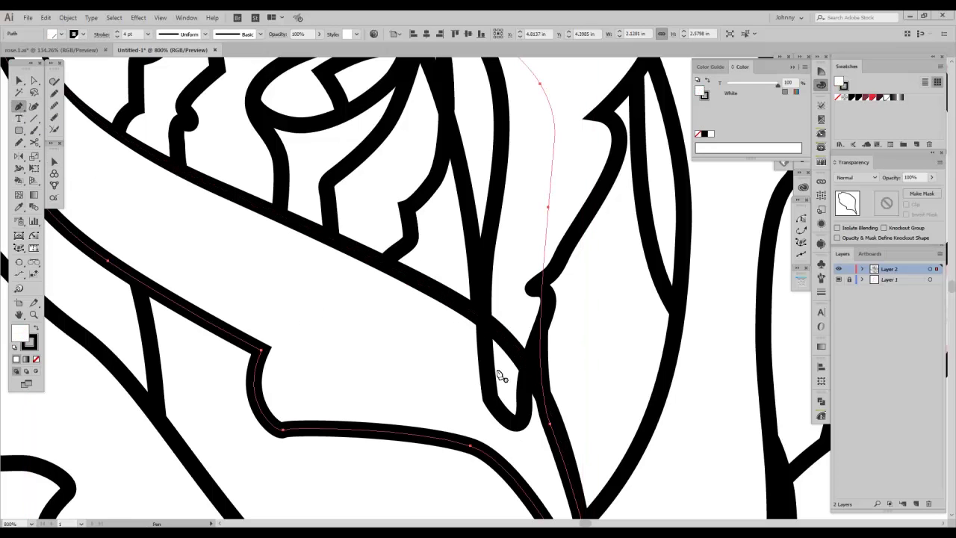
pyautogui.hotkey('ctrl', 'shift', 'a')
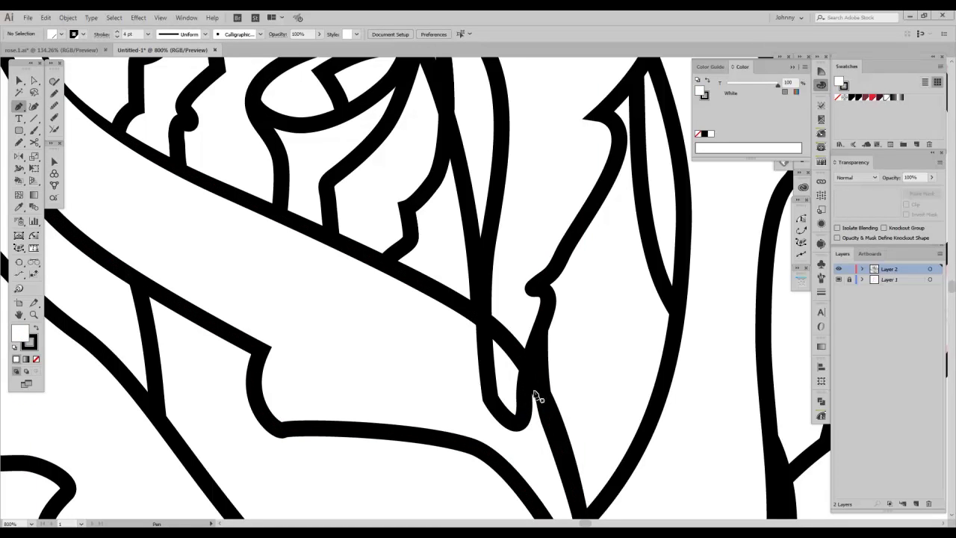
pyautogui.click(557, 423)
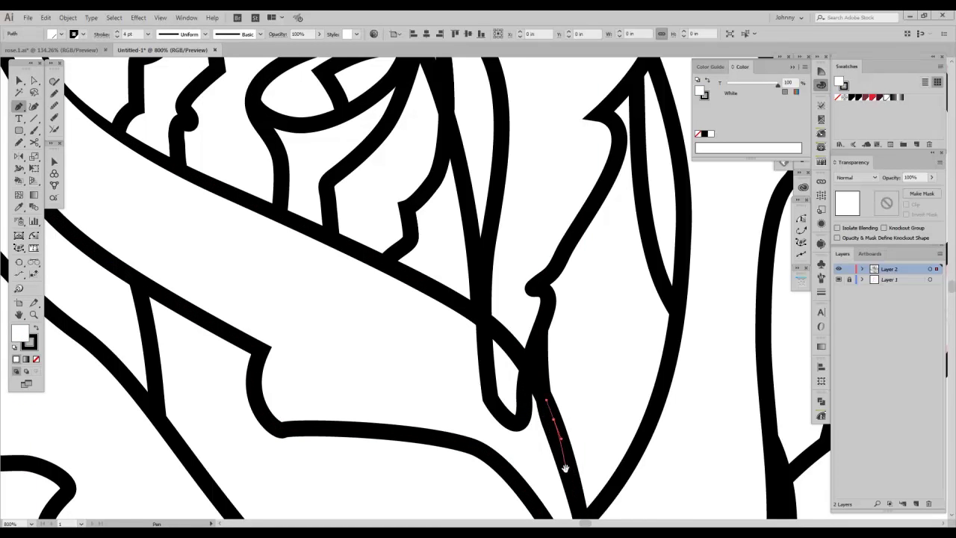
pyautogui.scroll(-3, 553, 418)
pyautogui.click(552, 386)
pyautogui.moveTo(553, 396); pyautogui.dragTo(542, 420)
pyautogui.moveTo(510, 360); pyautogui.dragTo(498, 341)
pyautogui.moveTo(437, 292); pyautogui.dragTo(425, 276)
pyautogui.moveTo(404, 233); pyautogui.dragTo(415, 215)
pyautogui.click(448, 198)
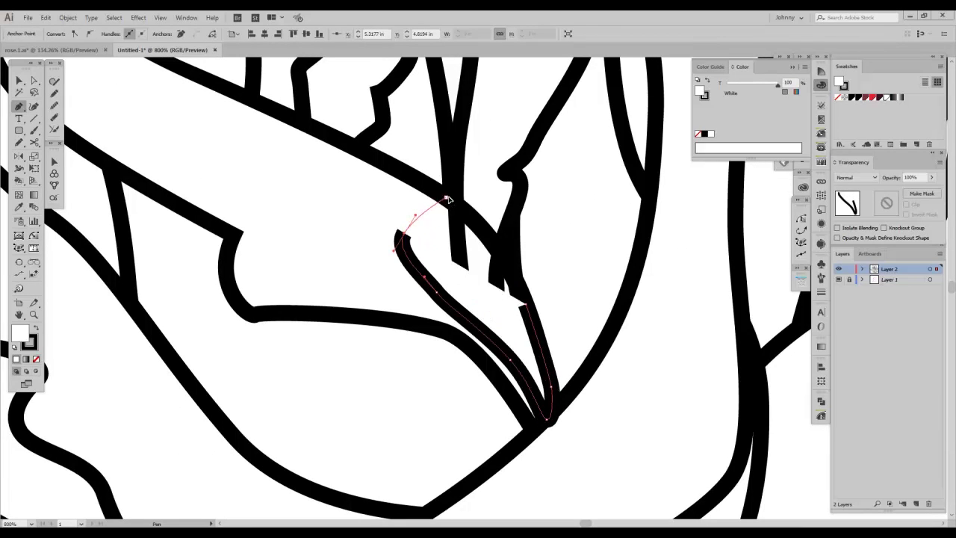
pyautogui.moveTo(499, 249); pyautogui.dragTo(509, 267)
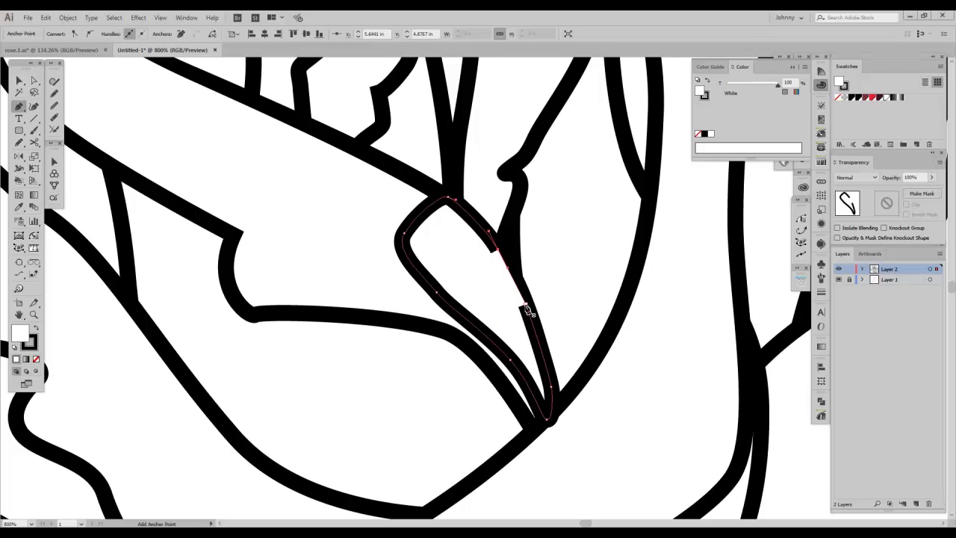
pyautogui.click(526, 306)
# Step: Give the teardrop covering shape a white fill with no stroke
pyautogui.moveTo(453, 257); pyautogui.dragTo(452, 327)
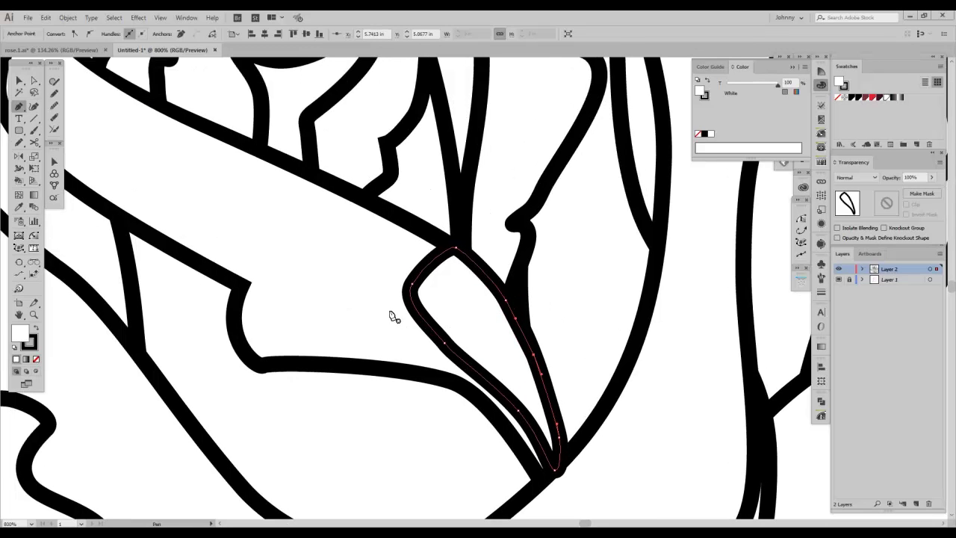
pyautogui.click(35, 330)
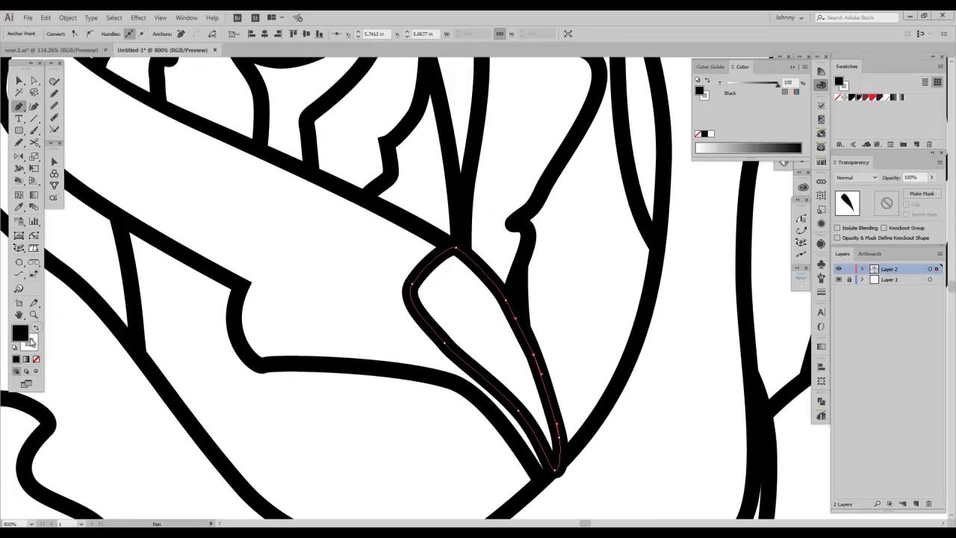
pyautogui.click(36, 360)
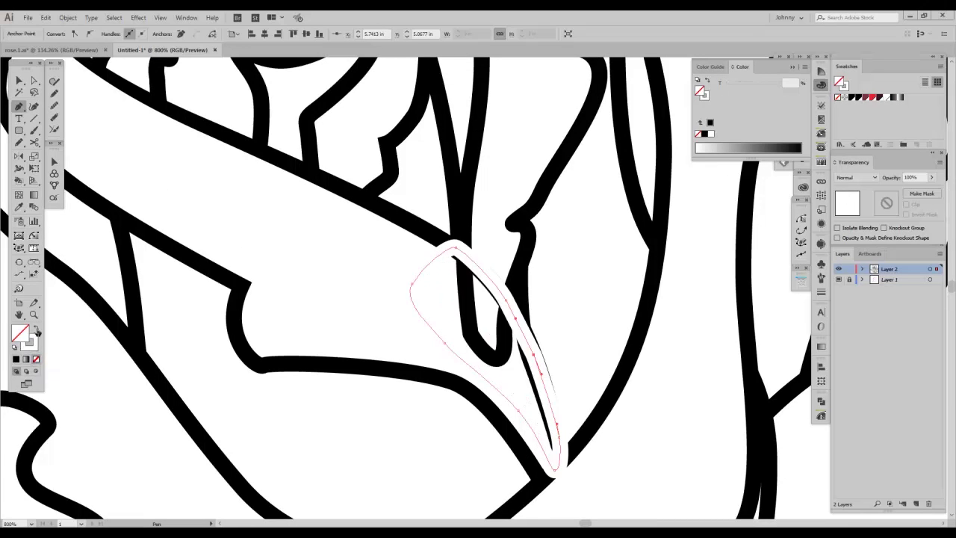
pyautogui.hotkey('shift', 'x')
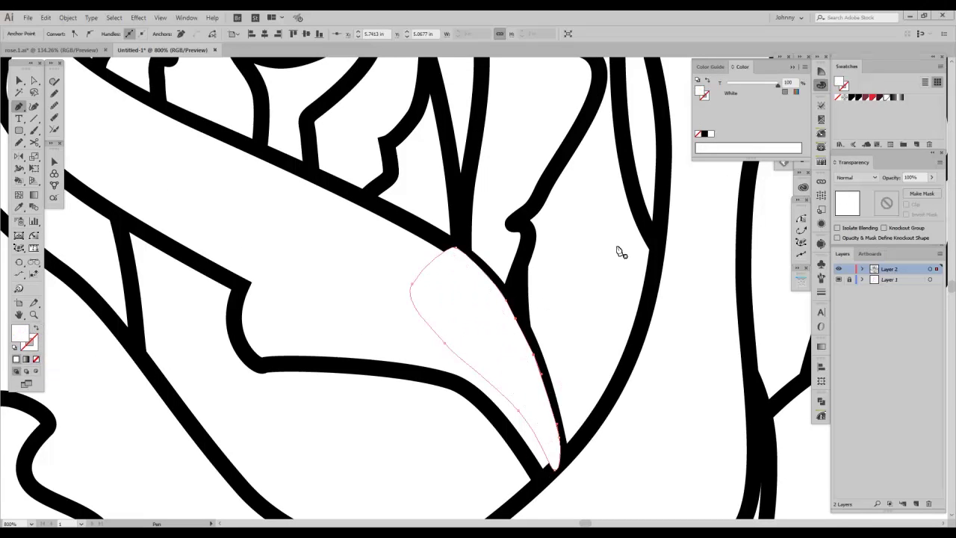
# Step: Move the white covering shape behind the tapered fold line while keeping it above the protruding petal loop
pyautogui.press('ctrl')
pyautogui.hotkey('ctrl', 'shift', '[')
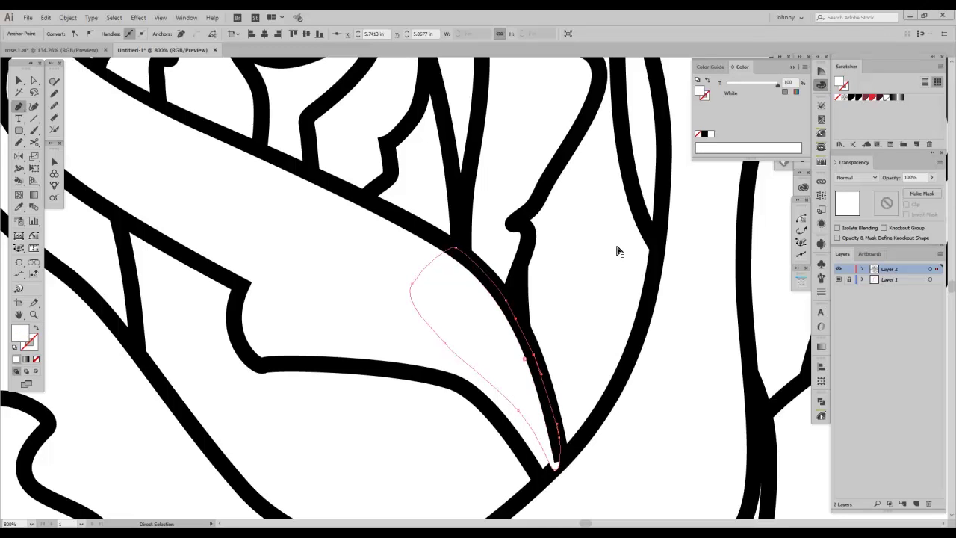
pyautogui.hotkey('ctrl', '[')
pyautogui.hotkey('ctrl', ']')
pyautogui.hotkey('ctrl', '-')
pyautogui.hotkey('ctrl', '-')
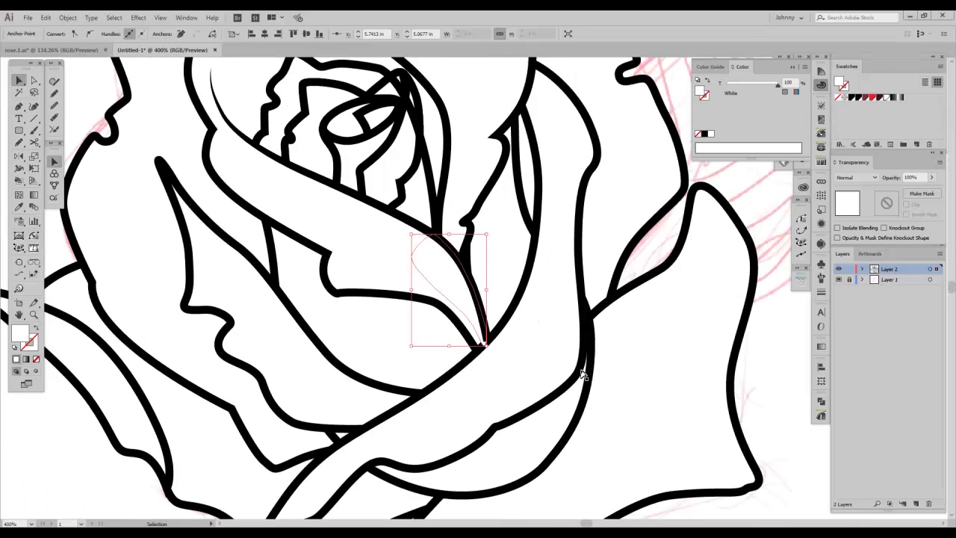
pyautogui.press('v')
pyautogui.click(523, 383)
pyautogui.press('a')
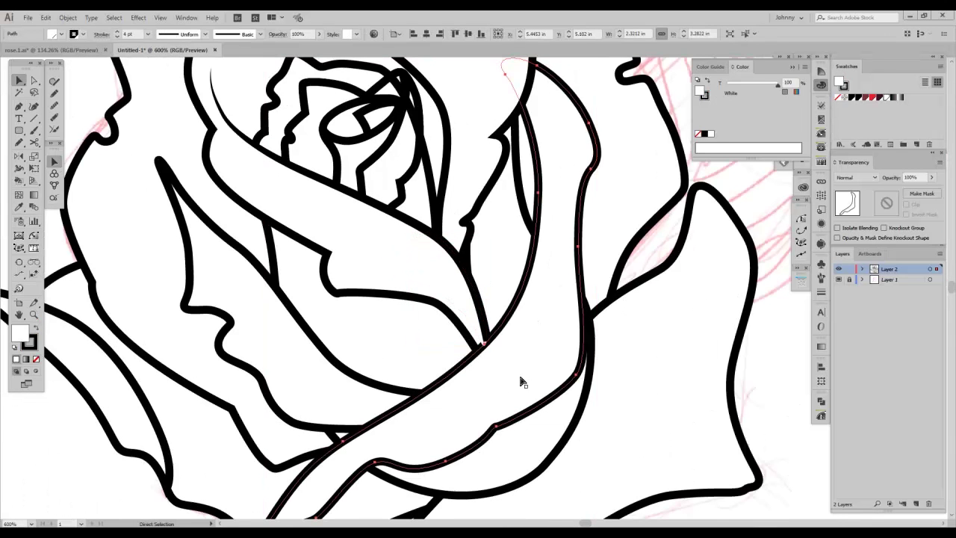
pyautogui.hotkey('ctrl', '+')
pyautogui.hotkey('ctrl', '-')
pyautogui.hotkey('ctrl', '-')
pyautogui.press('v')
pyautogui.hotkey('ctrl', '+')
pyautogui.keyDown('shift'); pyautogui.click(517, 159); pyautogui.keyUp('shift')
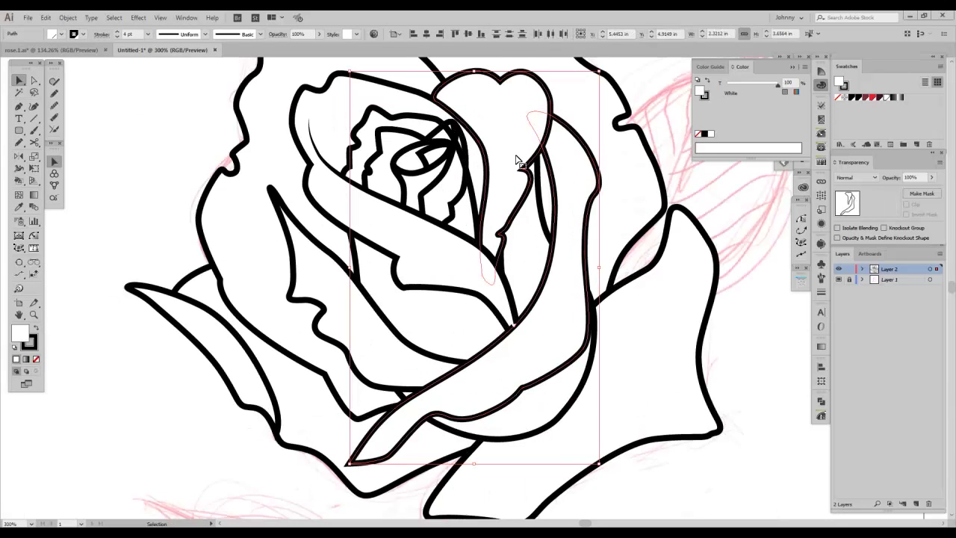
pyautogui.click(446, 349)
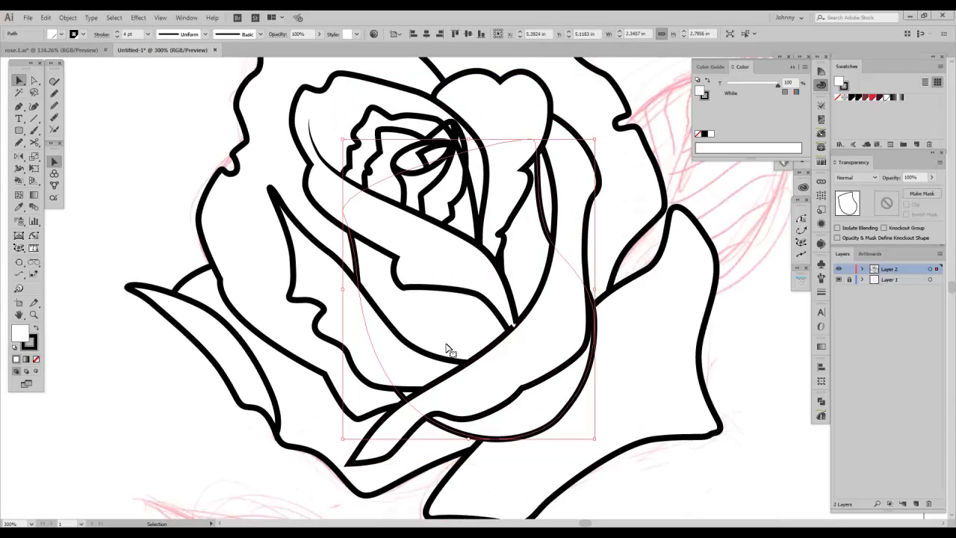
# Step: Extend the fold line's lower end anchor into the petal edge, pull the covering shape's tip back off the outline, and deselect everything
pyautogui.scroll(3, 525, 349)
pyautogui.hotkey('ctrl', '=')
pyautogui.press('a')
pyautogui.press('space')
pyautogui.moveTo(579, 395); pyautogui.dragTo(551, 388)
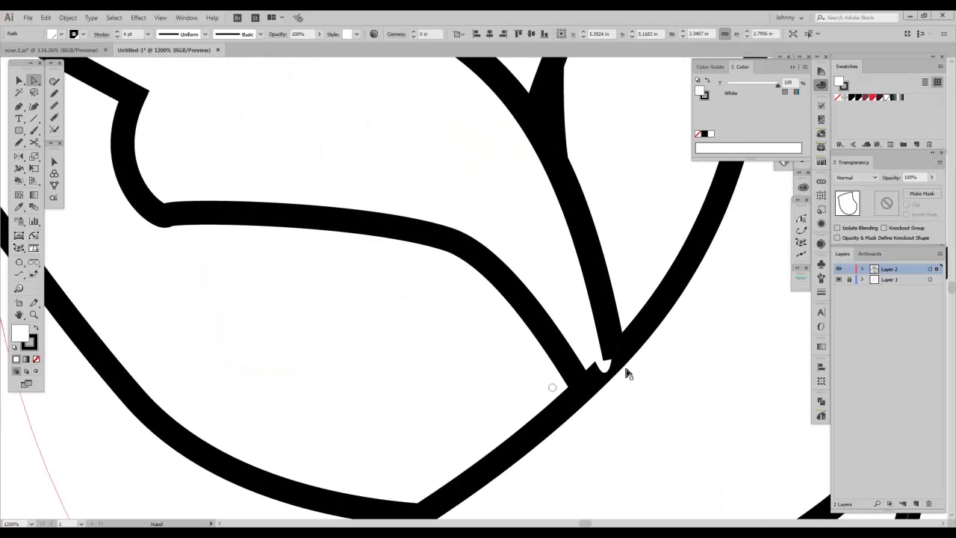
pyautogui.click(615, 360)
pyautogui.moveTo(616, 363); pyautogui.dragTo(621, 371)
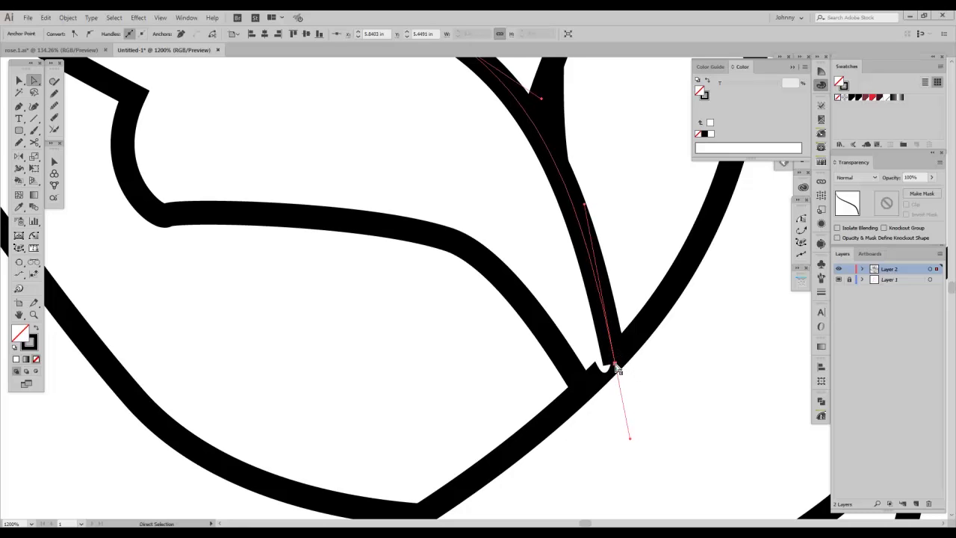
pyautogui.click(606, 375)
pyautogui.moveTo(605, 375); pyautogui.dragTo(585, 359)
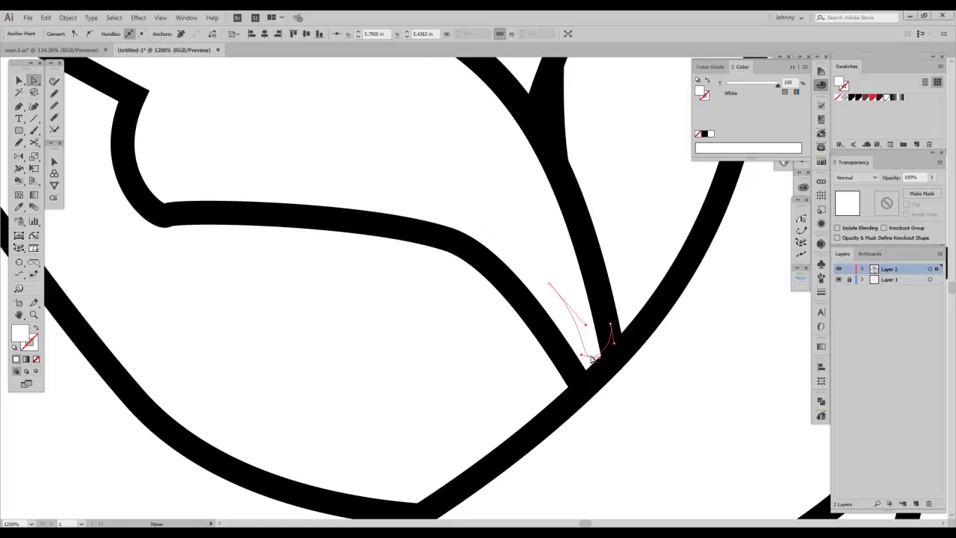
pyautogui.press('v')
pyautogui.hotkey('ctrl', '-')
pyautogui.hotkey('ctrl', '-')
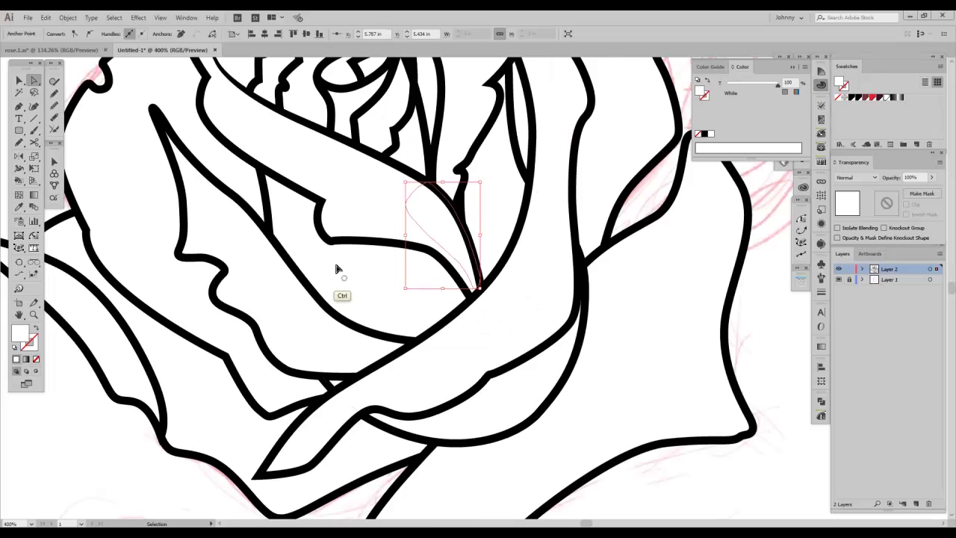
pyautogui.click(404, 299)
pyautogui.moveTo(412, 303); pyautogui.dragTo(463, 453)
pyautogui.moveTo(571, 272); pyautogui.dragTo(568, 271)
pyautogui.hotkey('ctrl', 'shift', 'a')
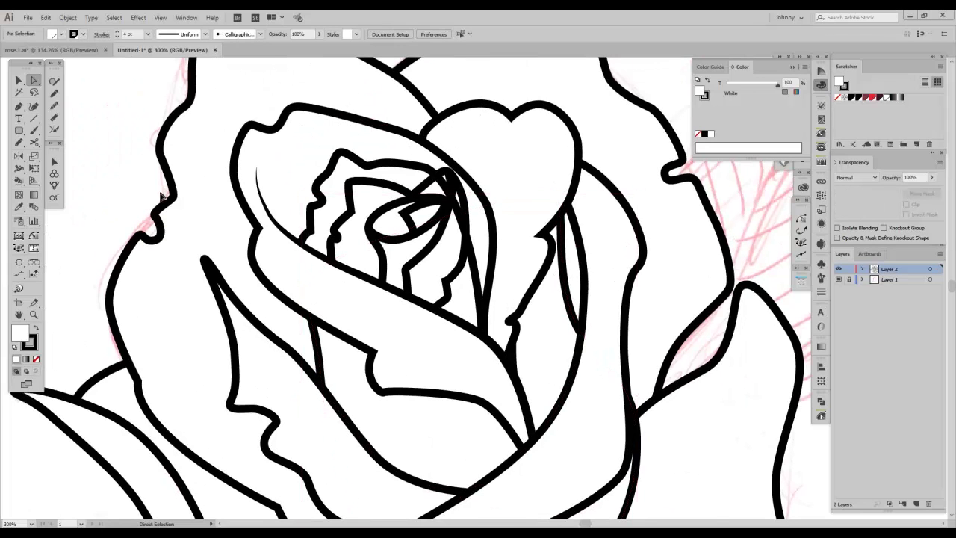
pyautogui.hotkey('ctrl', '-')
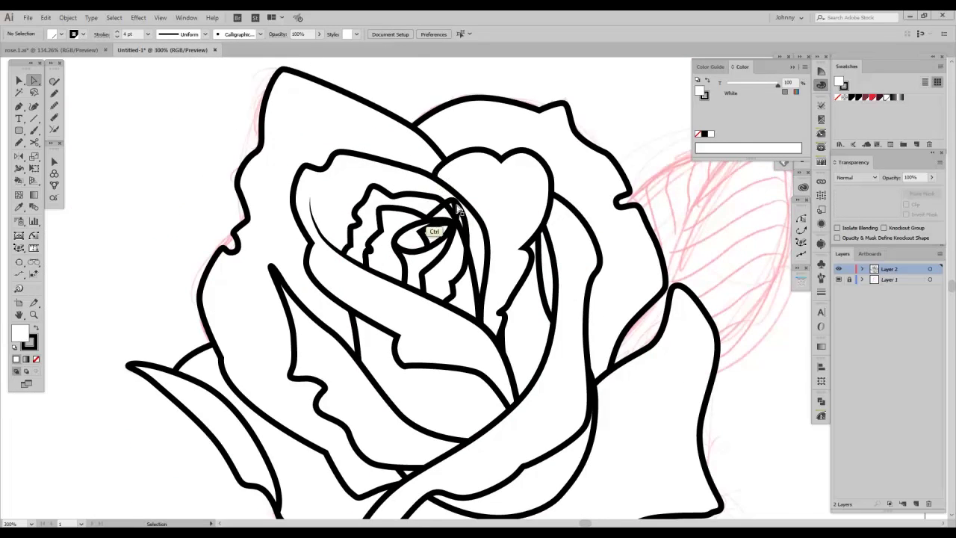
pyautogui.hotkey('ctrl', '=')
pyautogui.hotkey('ctrl', '=')
pyautogui.moveTo(452, 168); pyautogui.dragTo(464, 213)
pyautogui.click(463, 214)
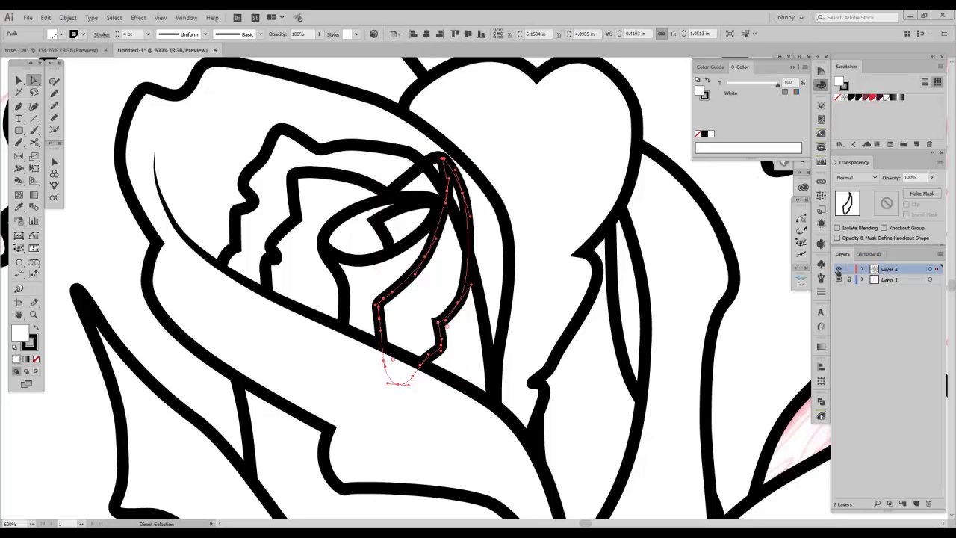
pyautogui.press('v')
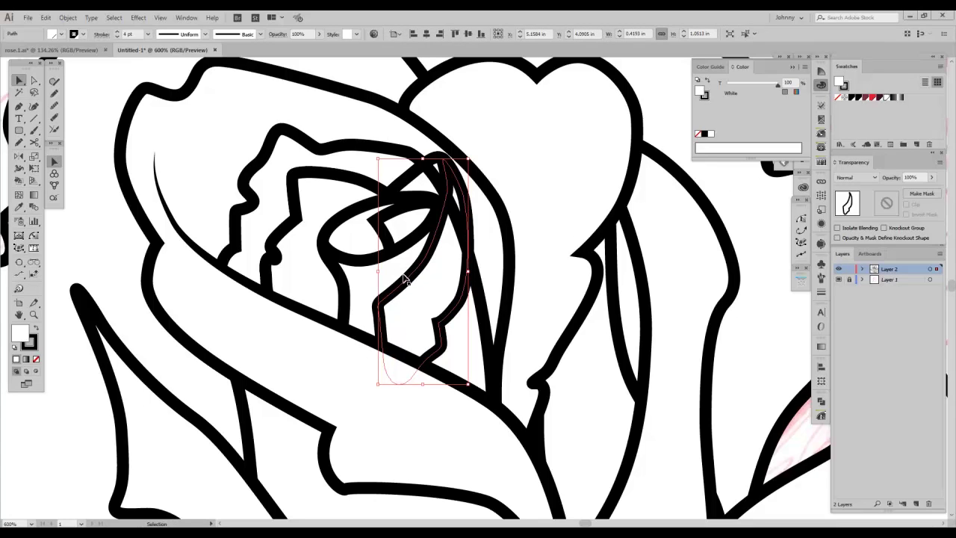
pyautogui.click(405, 277)
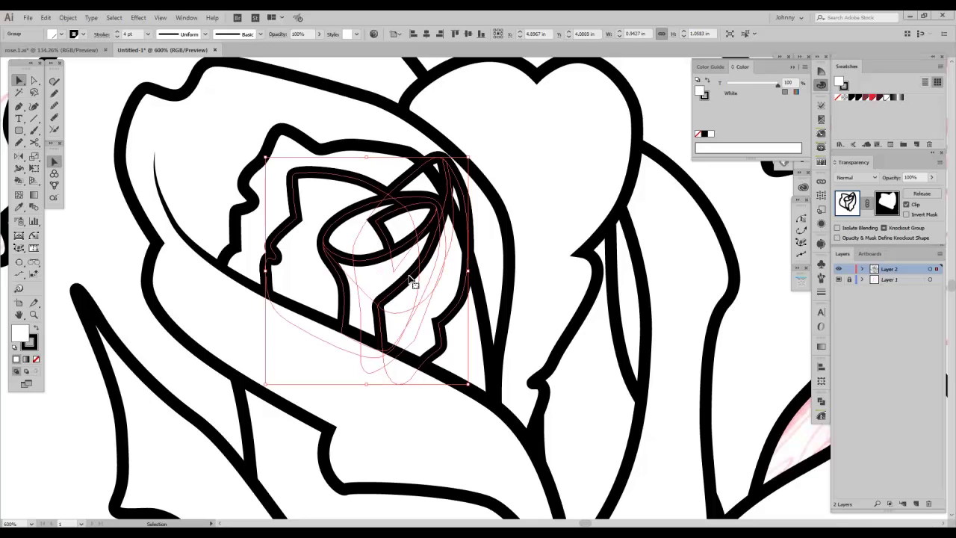
pyautogui.doubleClick(454, 312)
pyautogui.doubleClick(453, 313)
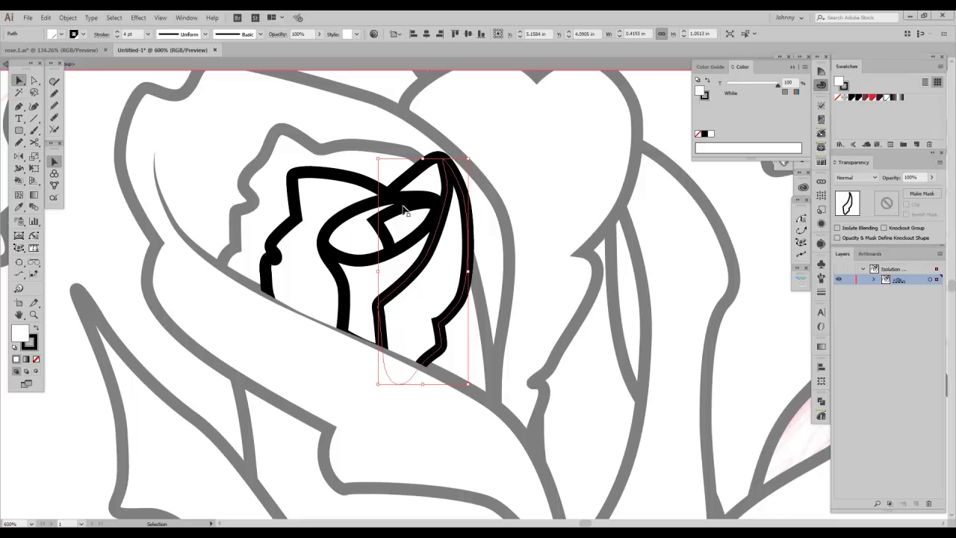
pyautogui.click(483, 305)
pyautogui.doubleClick(491, 300)
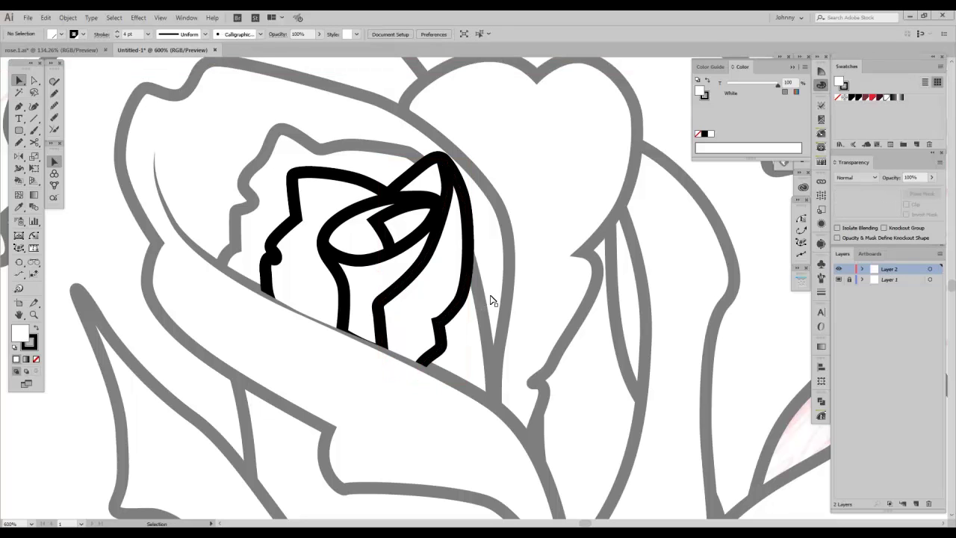
pyautogui.click(463, 303)
pyautogui.hotkey('ctrl', 'z')
pyautogui.hotkey('ctrl', 'z')
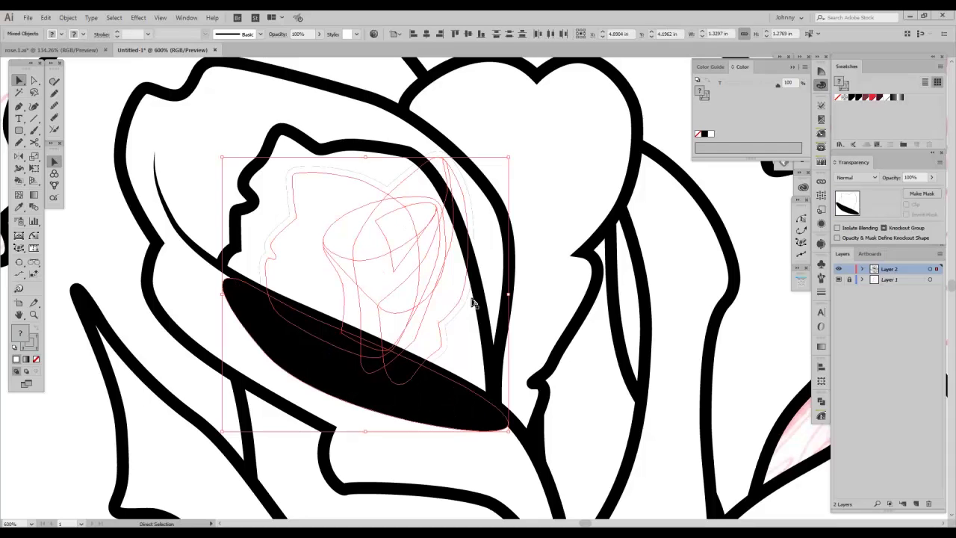
pyautogui.hotkey('ctrl', 'shift', 'z')
# Step: Check the stacking of the jagged inner petal outline and the masked petal group by selecting them, leaving everything deselected
pyautogui.click(482, 288)
pyautogui.click(458, 297)
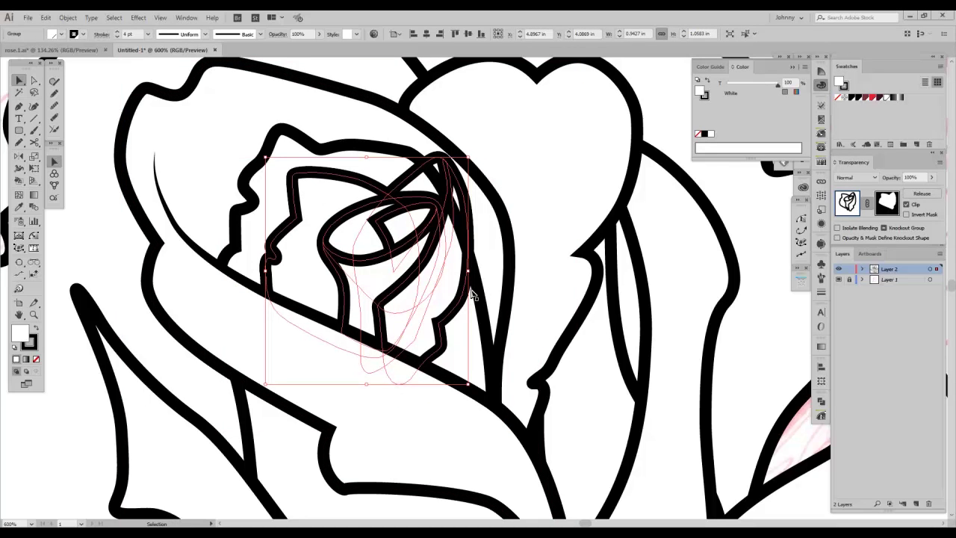
pyautogui.click(484, 296)
pyautogui.click(479, 297)
pyautogui.press('a')
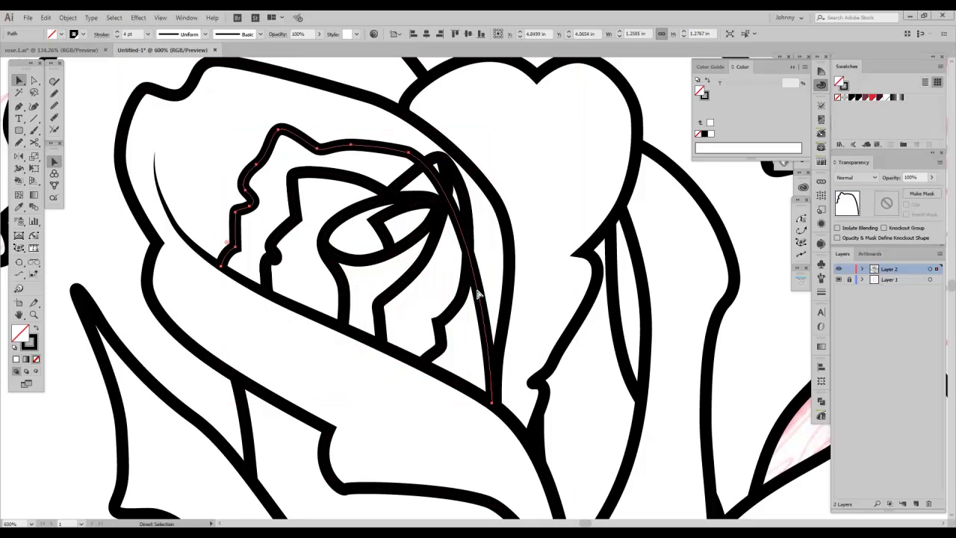
pyautogui.press('v')
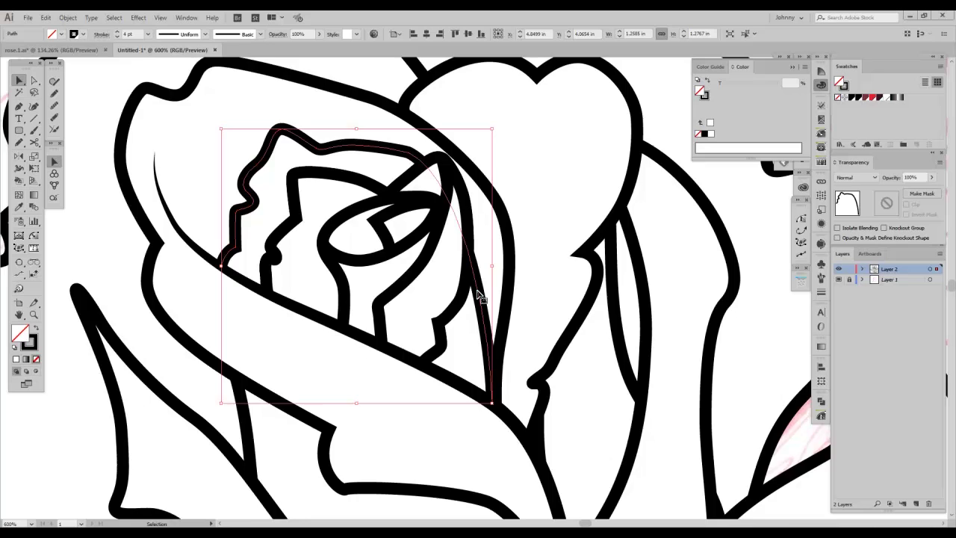
pyautogui.hotkey('ctrl', '-')
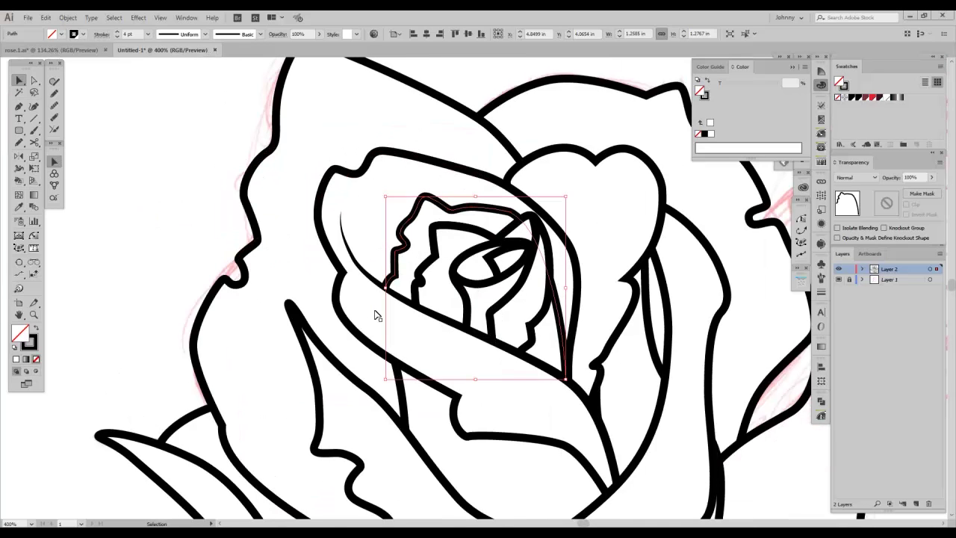
pyautogui.keyDown('ctrl'); pyautogui.click(182, 250); pyautogui.keyUp('ctrl')
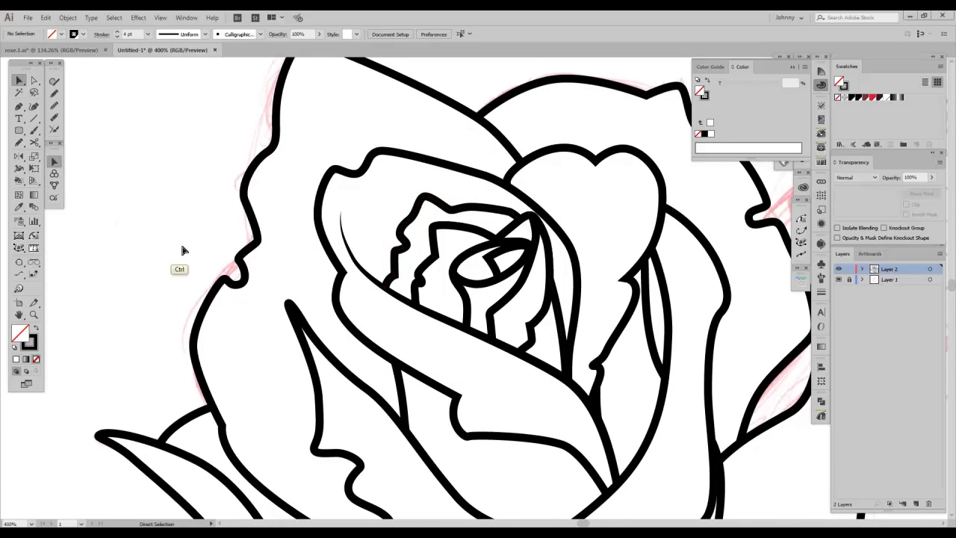
pyautogui.hotkey('ctrl', '-')
pyautogui.hotkey('ctrl', '+')
pyautogui.hotkey('ctrl', '+')
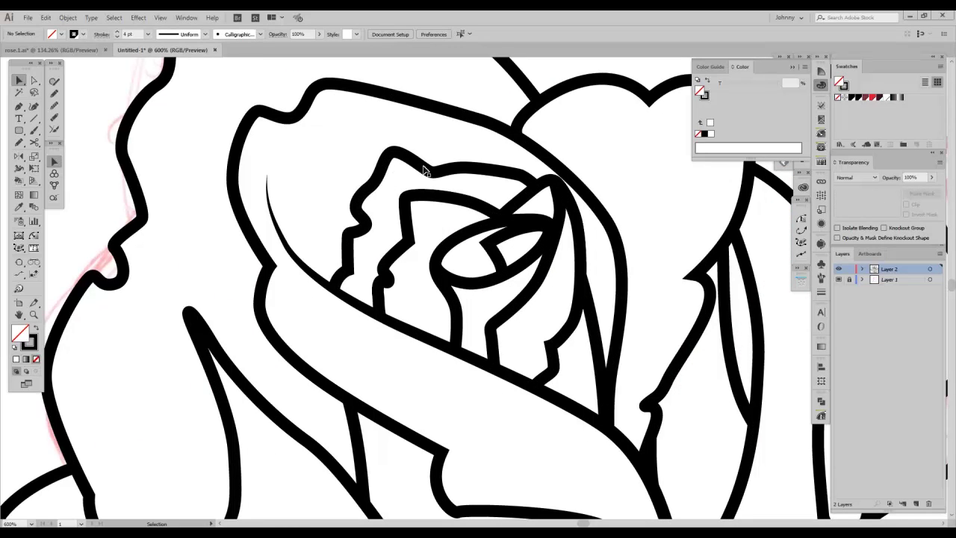
# Step: Prepare the Pen tool with a red fill and no stroke
pyautogui.press('p')
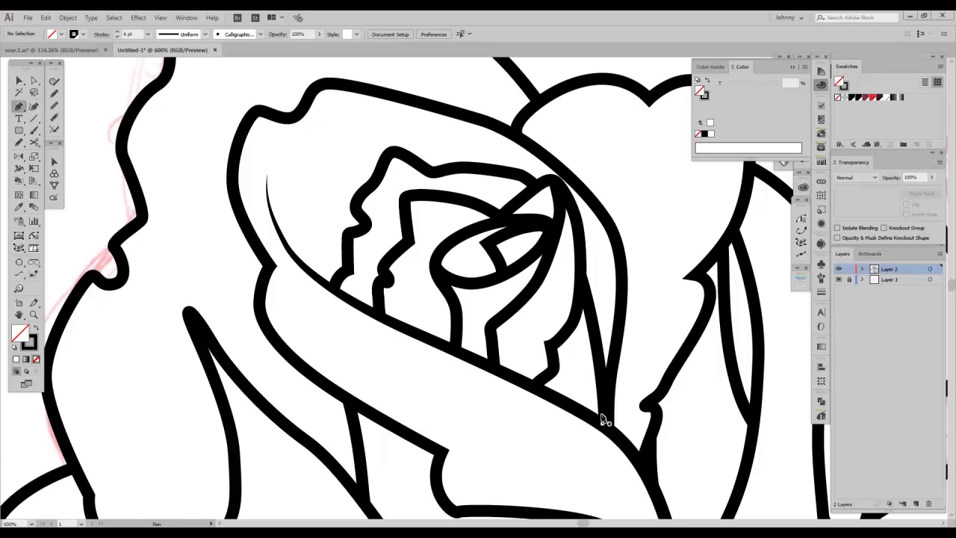
pyautogui.click(868, 99)
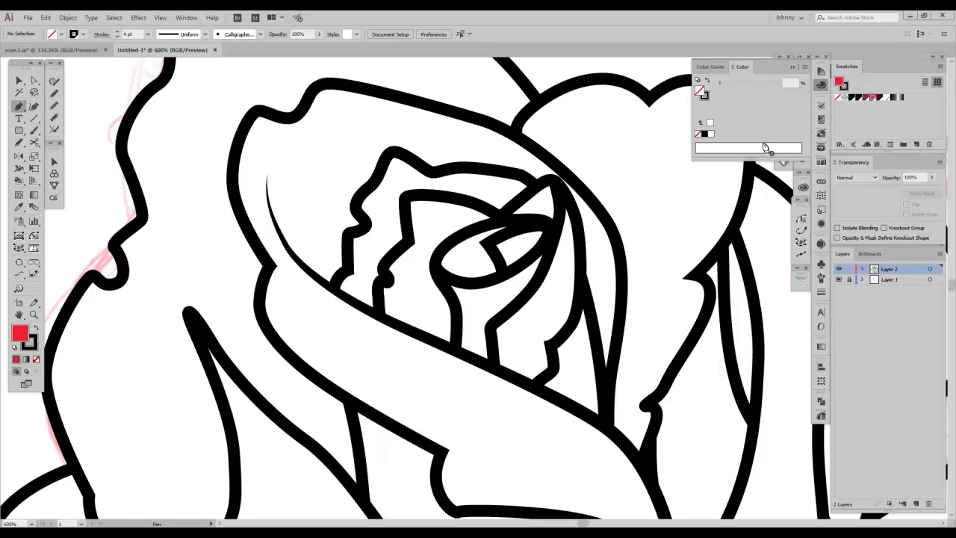
pyautogui.press('x')
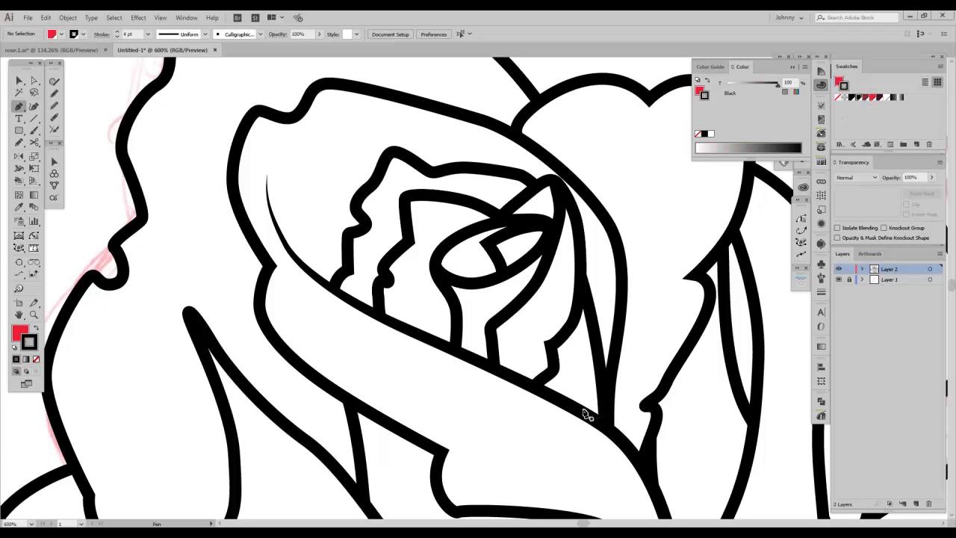
pyautogui.press('/')
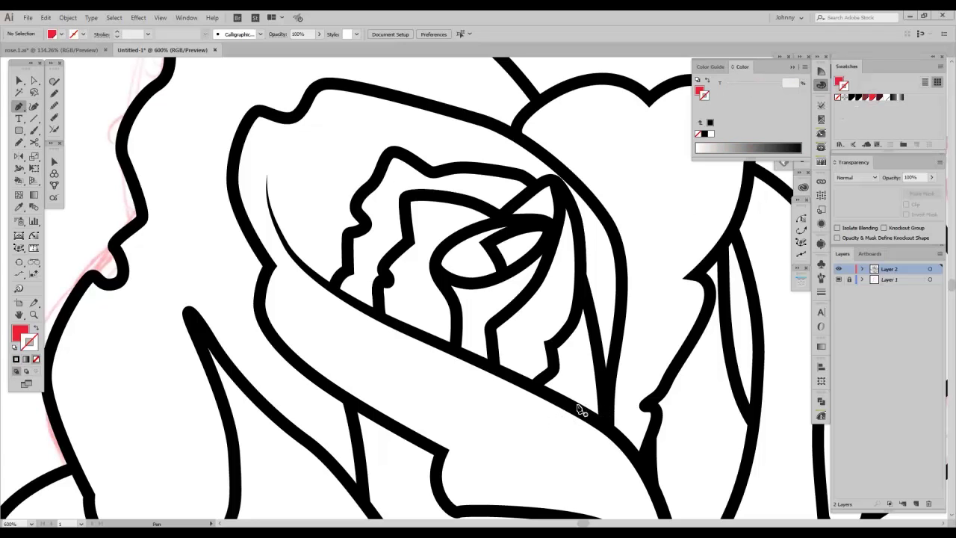
pyautogui.press('x')
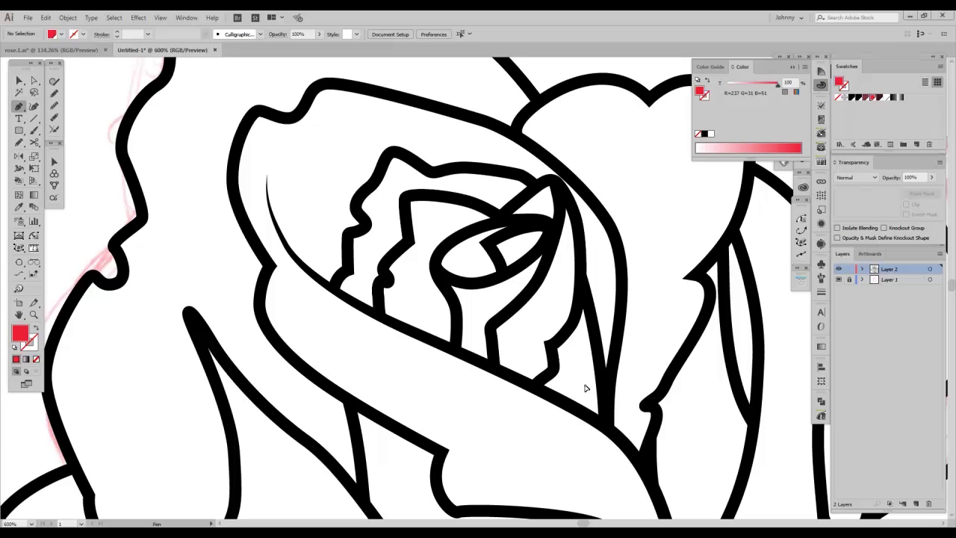
# Step: Trace a closed filled shape along the jagged inner petal outline and back along the diagonal petal edge beneath it
pyautogui.click(606, 427)
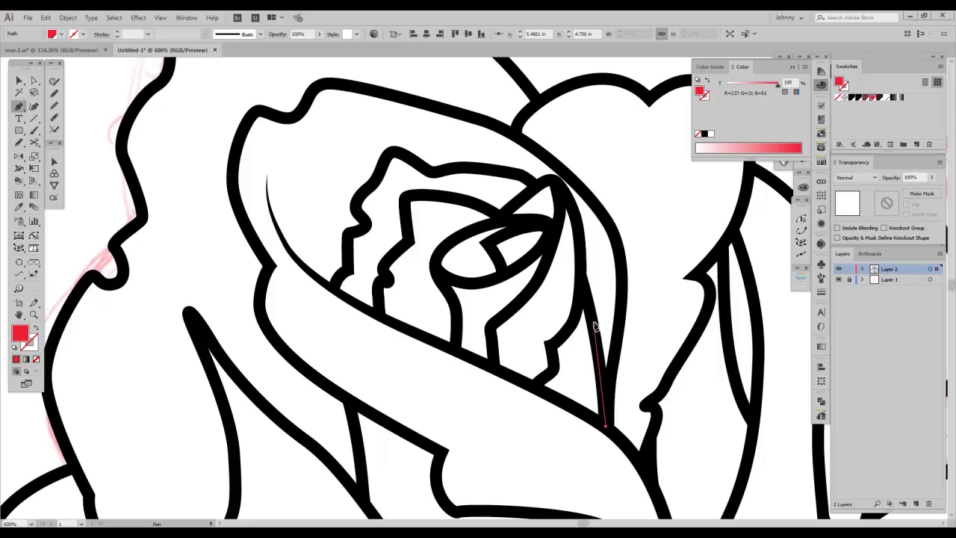
pyautogui.click(586, 285)
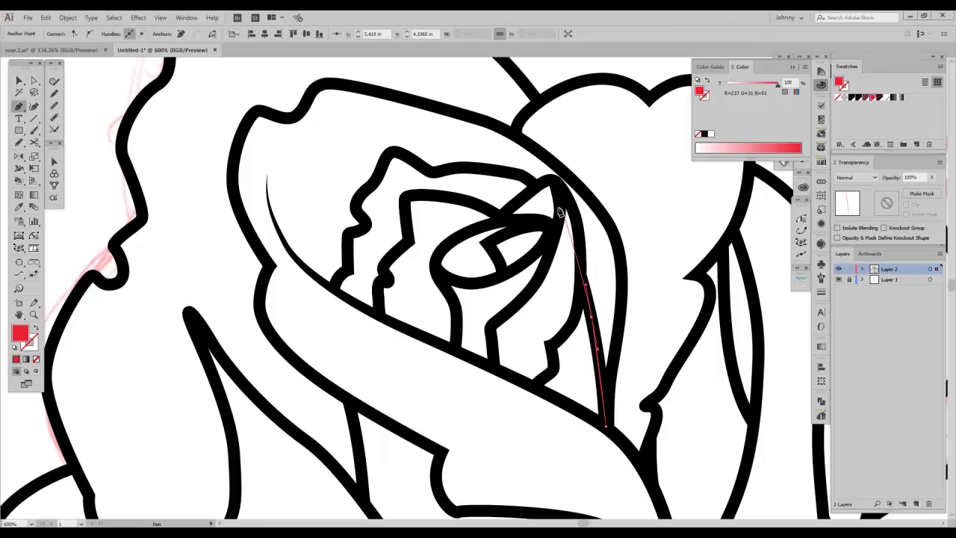
pyautogui.click(525, 181)
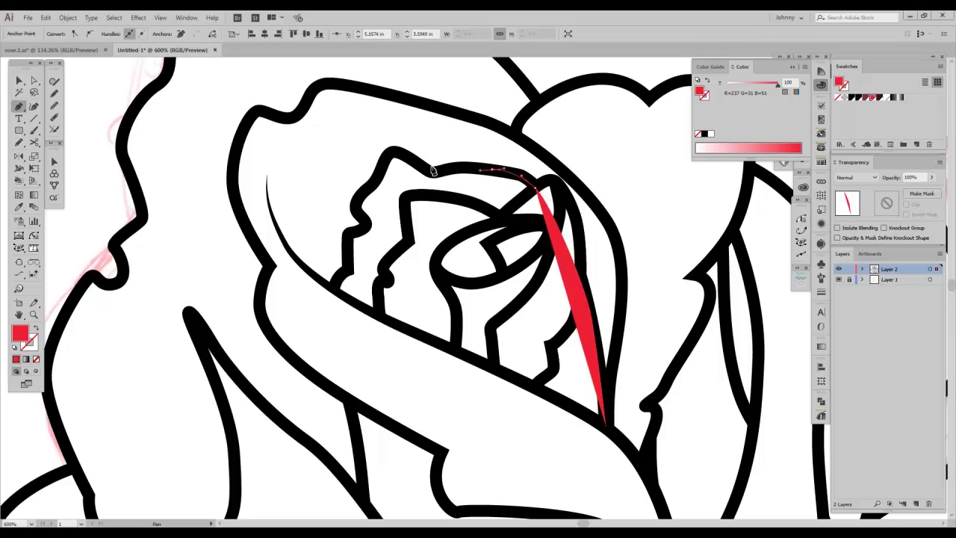
pyautogui.click(493, 170)
pyautogui.click(443, 173)
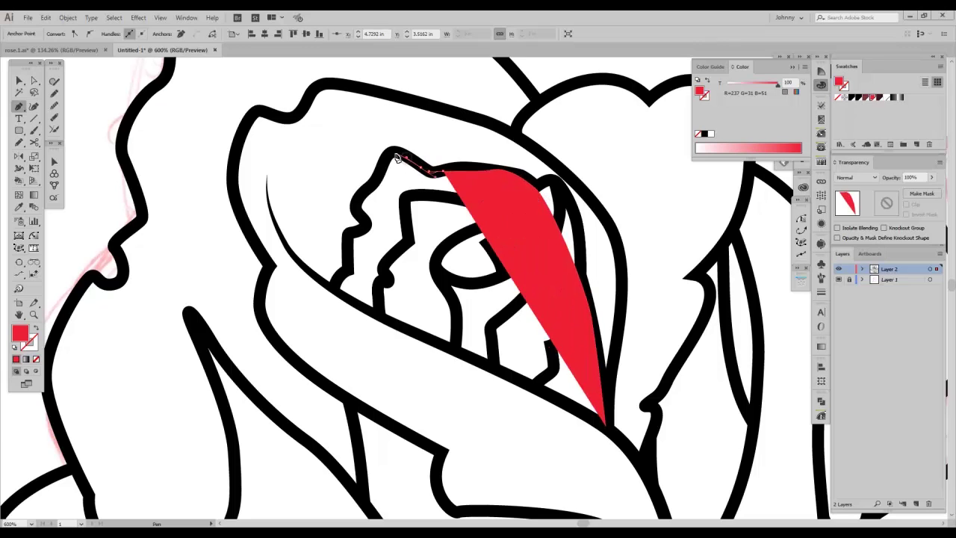
pyautogui.click(393, 153)
pyautogui.click(388, 152)
pyautogui.click(357, 203)
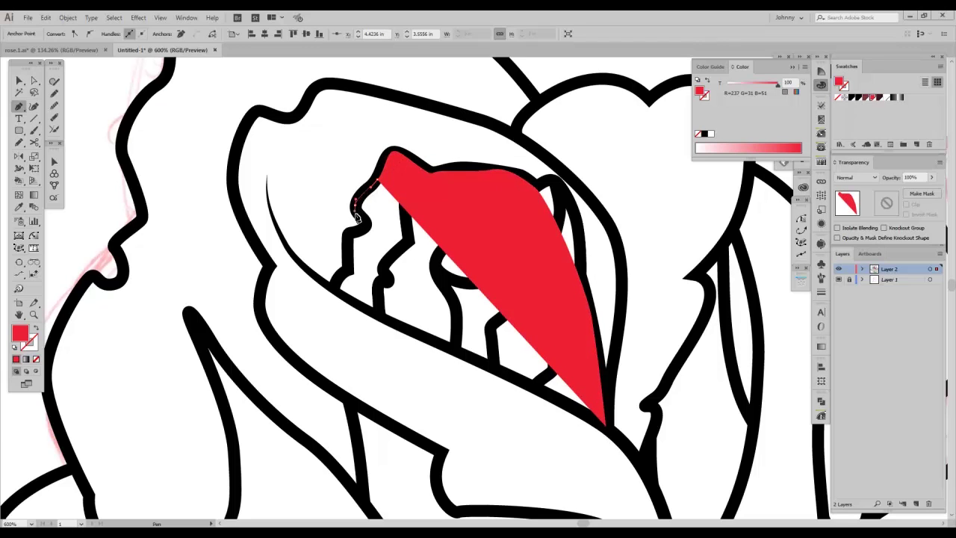
pyautogui.click(361, 218)
pyautogui.click(364, 228)
pyautogui.click(348, 238)
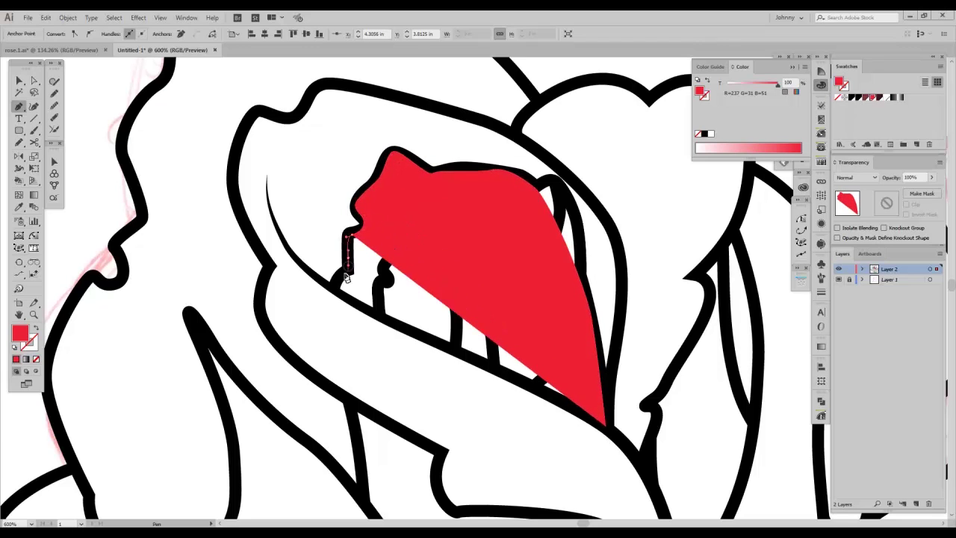
pyautogui.click(345, 260)
pyautogui.click(337, 278)
pyautogui.click(334, 290)
pyautogui.moveTo(395, 323); pyautogui.dragTo(433, 341)
pyautogui.moveTo(499, 374); pyautogui.dragTo(531, 383)
pyautogui.click(608, 427)
# Step: Select the red shape and move it behind the inner petals and their outline, keeping it above the large outer petal
pyautogui.keyDown('ctrl'); pyautogui.click(478, 391); pyautogui.keyUp('ctrl')
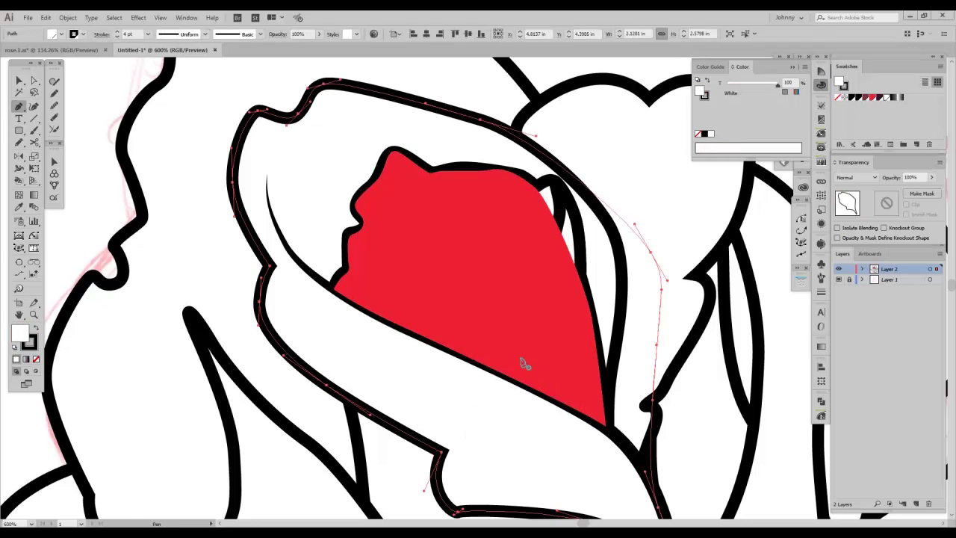
pyautogui.press('v')
pyautogui.click(458, 268)
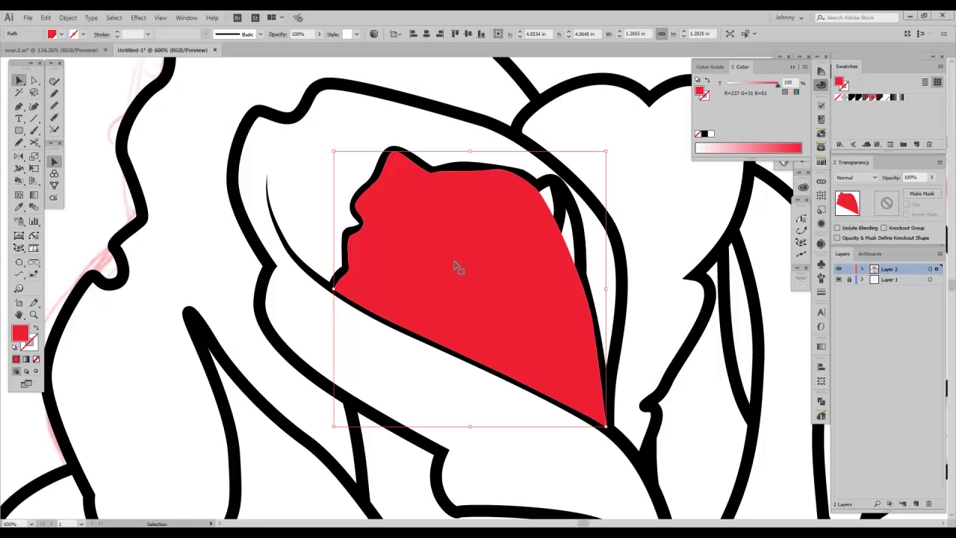
pyautogui.press('a')
pyautogui.hotkey('ctrl', 'shift', '[')
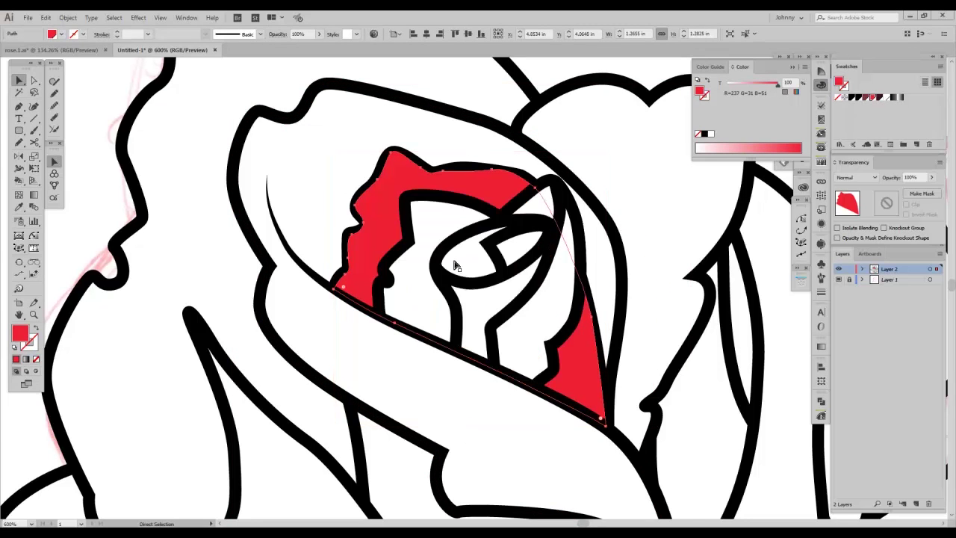
pyautogui.press('v')
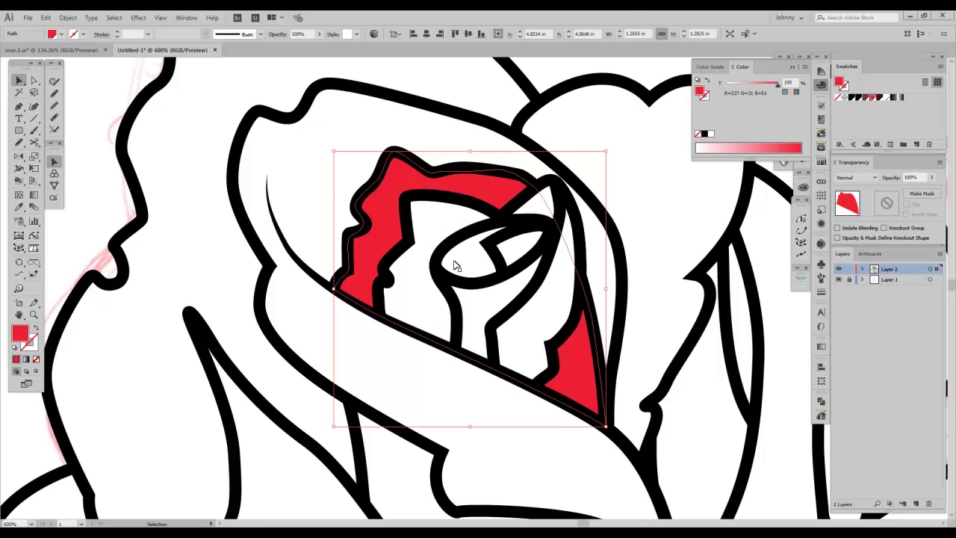
# Step: Change the red backing shape's fill to white and deselect it
pyautogui.hotkey('ctrl', 'shift', 'a')
pyautogui.hotkey('ctrl', '-')
pyautogui.hotkey('ctrl', '+')
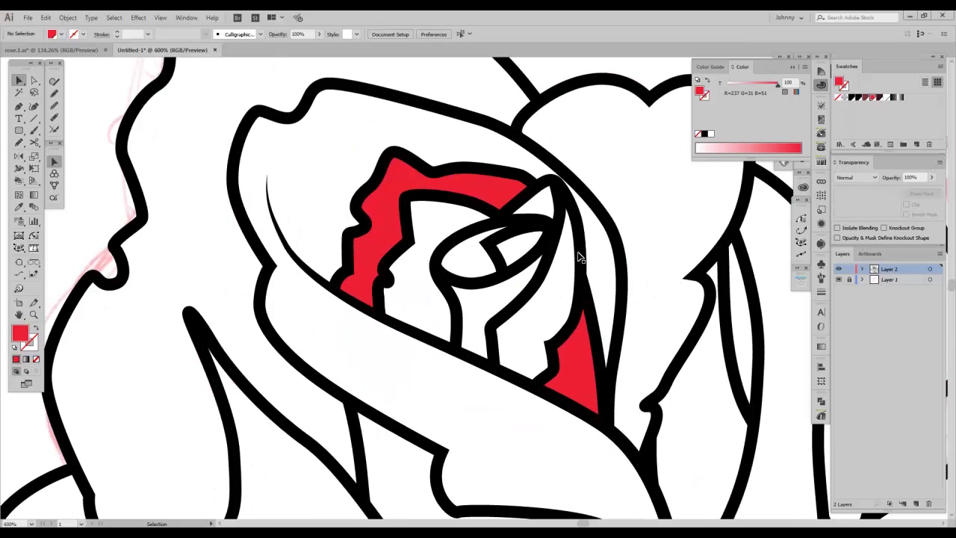
pyautogui.click(581, 367)
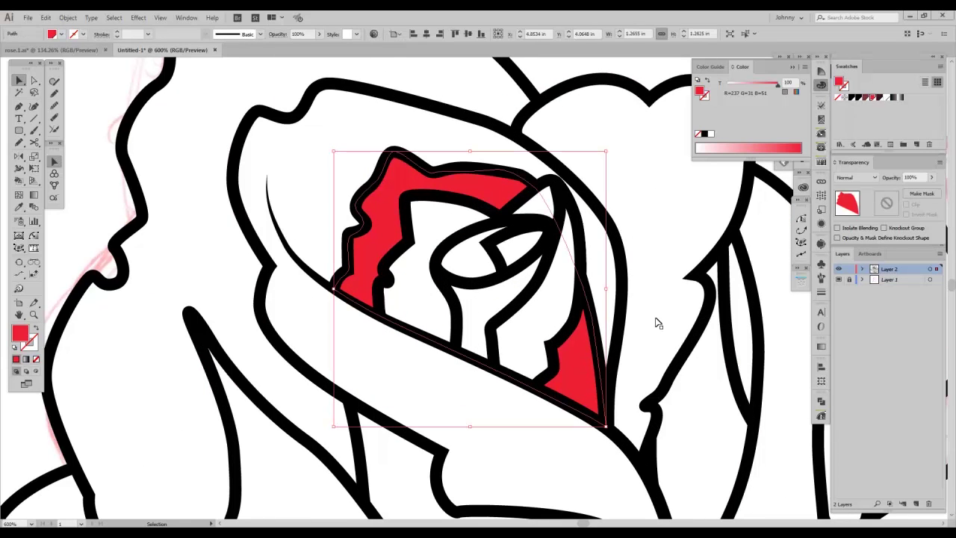
pyautogui.click(889, 99)
pyautogui.hotkey('ctrl', 'shift', 'a')
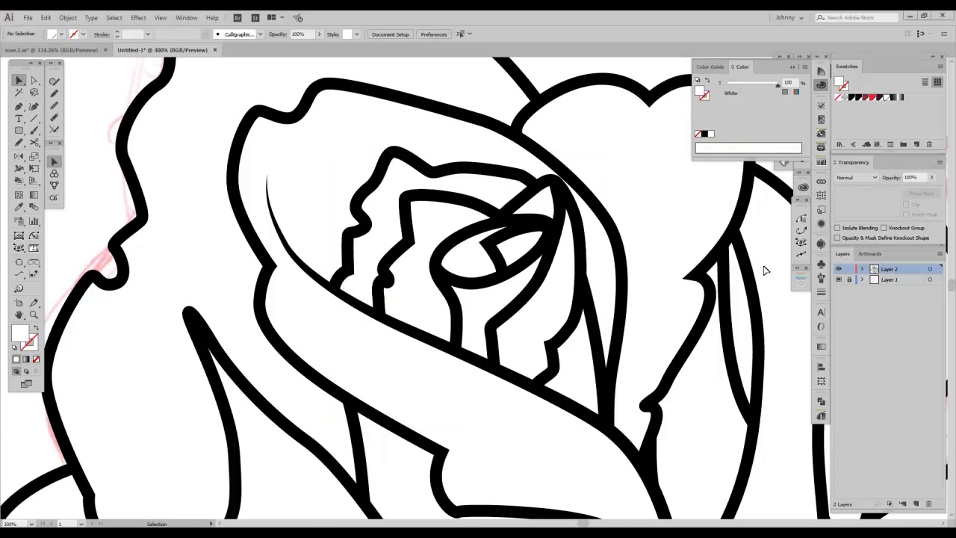
# Step: Switch the artwork to outline view and examine the sketch around the inner petals for the petal still missing
pyautogui.hotkey('ctrl', 'y')
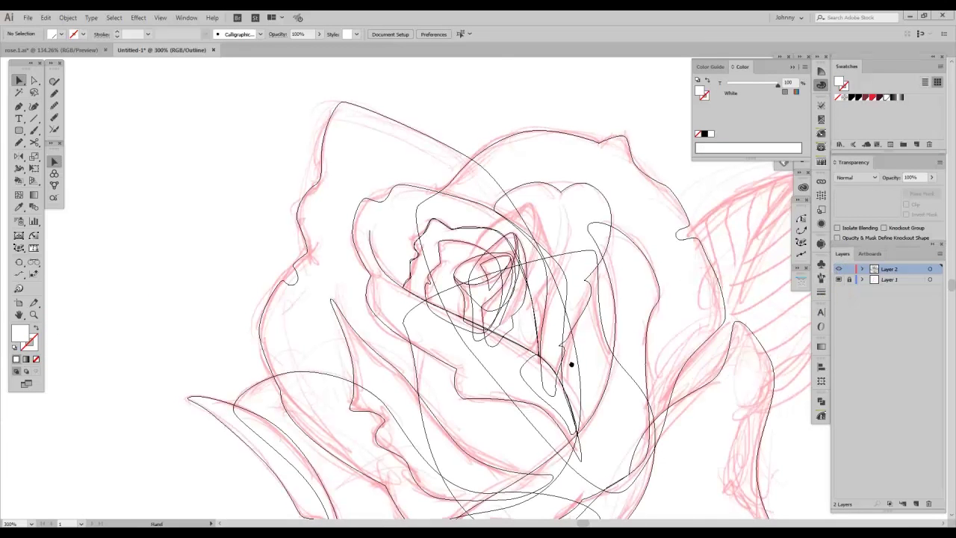
pyautogui.hotkey('ctrl', '=')
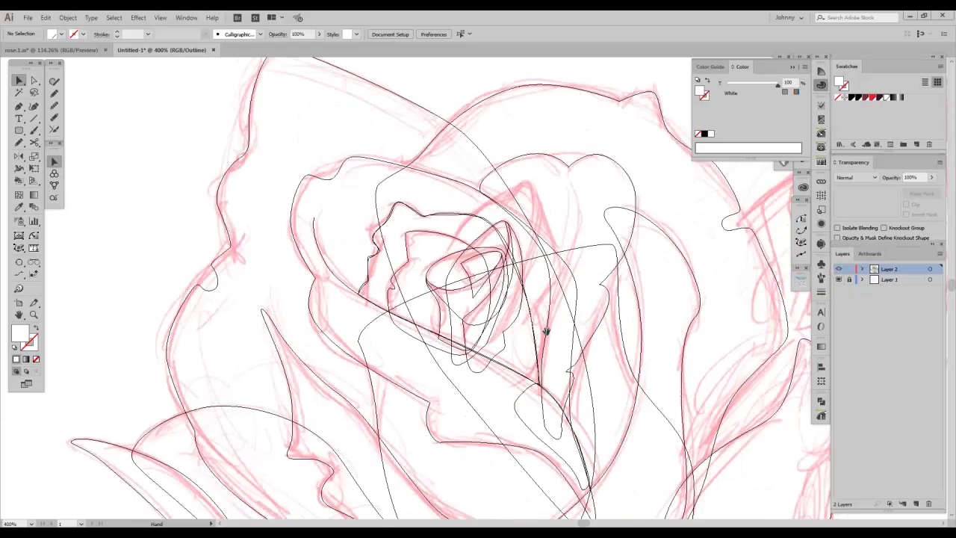
pyautogui.moveTo(547, 331); pyautogui.dragTo(516, 356)
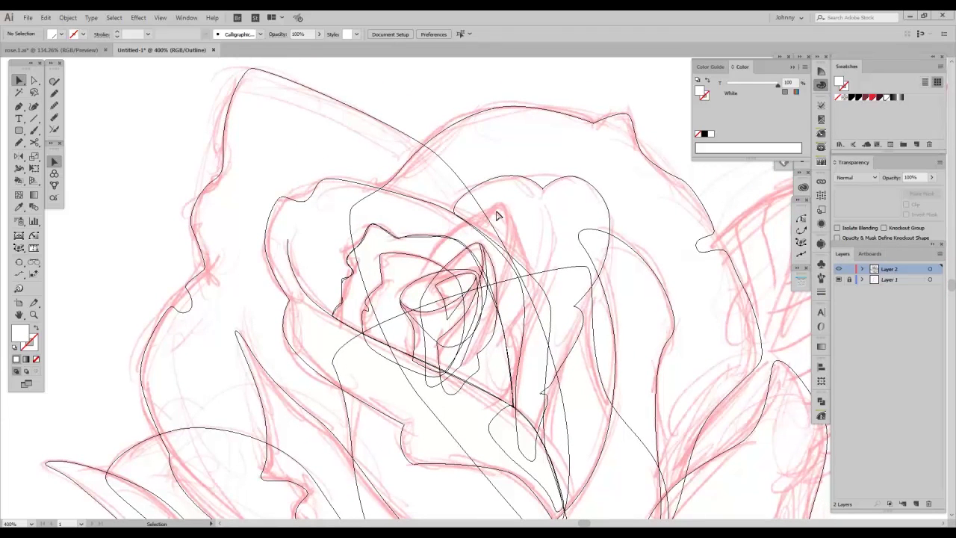
pyautogui.hotkey('ctrl', '-')
pyautogui.hotkey('ctrl', '-')
pyautogui.moveTo(524, 379); pyautogui.dragTo(483, 246)
pyautogui.moveTo(482, 358); pyautogui.dragTo(472, 445)
pyautogui.hotkey('ctrl', '=')
pyautogui.hotkey('ctrl', '=')
pyautogui.moveTo(480, 246); pyautogui.dragTo(516, 333)
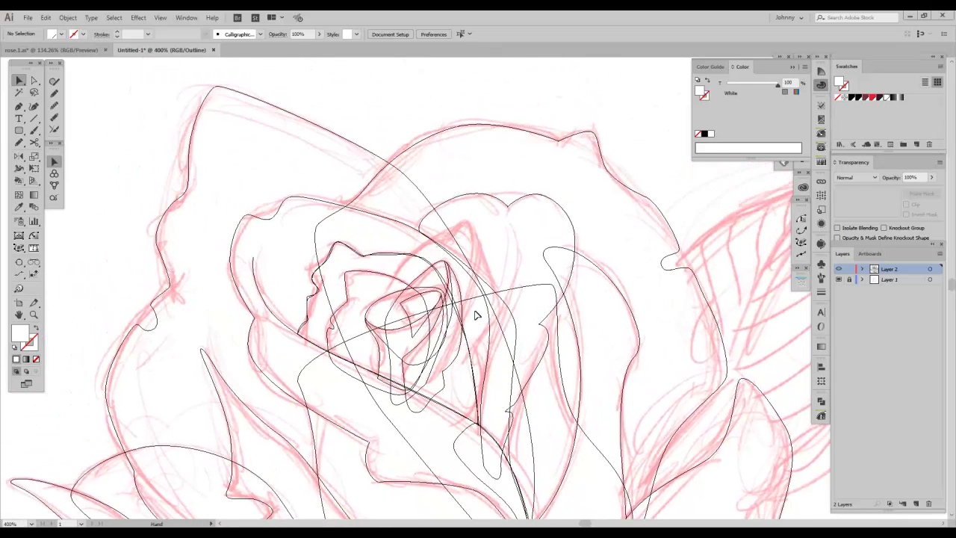
# Step: Trace the pointed petal right of the rose's centre as a closed curved path over the sketch and return to preview
pyautogui.press('p')
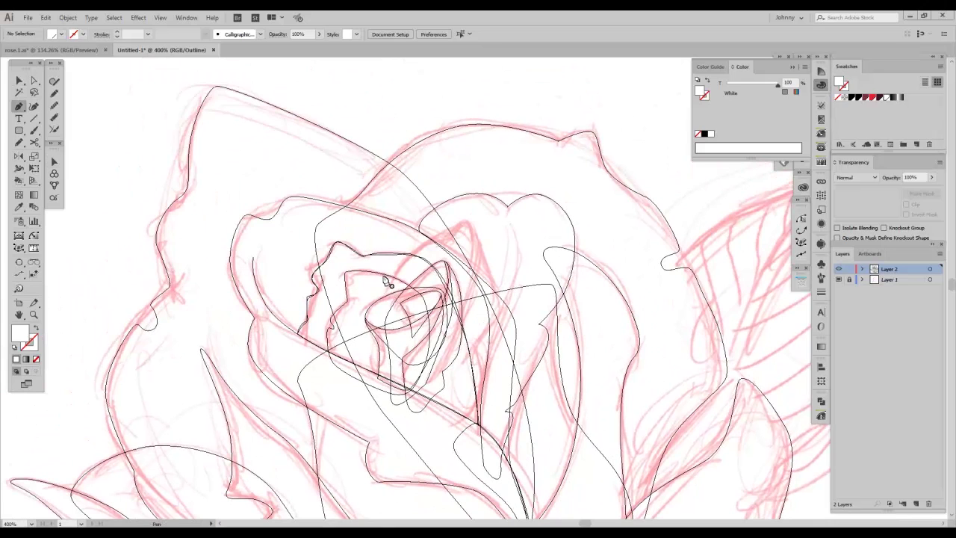
pyautogui.moveTo(381, 313); pyautogui.dragTo(471, 218)
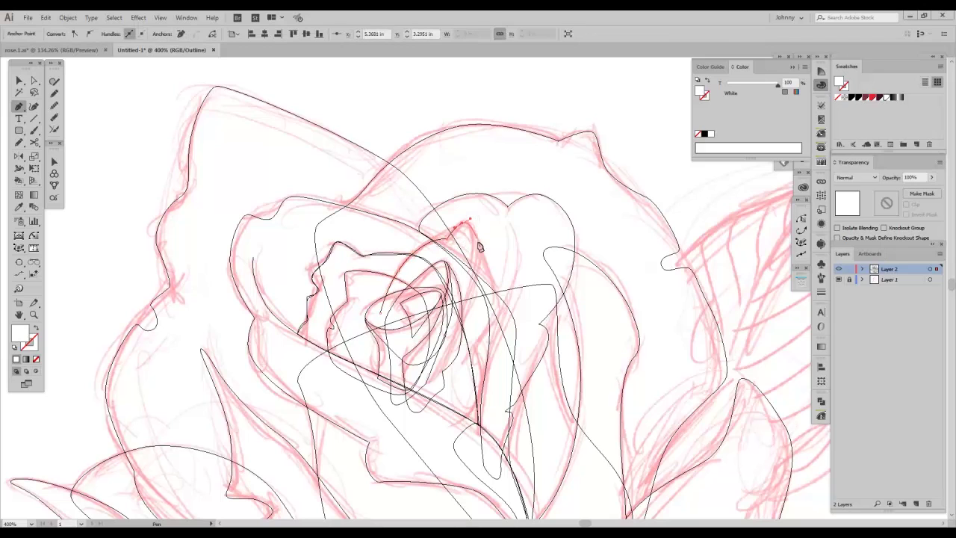
pyautogui.moveTo(480, 254); pyautogui.dragTo(479, 265)
pyautogui.moveTo(472, 330); pyautogui.dragTo(455, 362)
pyautogui.moveTo(441, 399)
pyautogui.mouseDown()
pyautogui.moveTo(413, 404)
pyautogui.moveTo(397, 377)
pyautogui.moveTo(444, 409)
pyautogui.mouseUp()
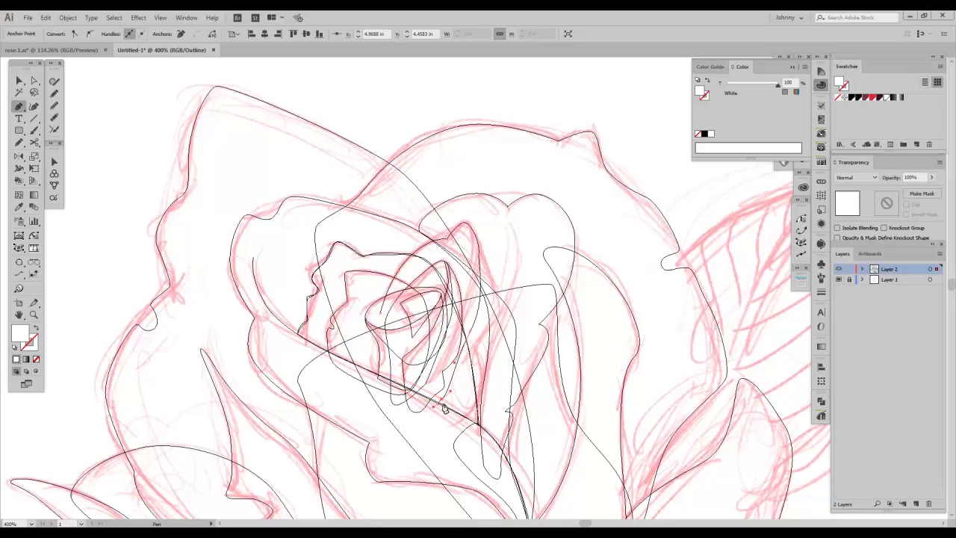
pyautogui.click(406, 388)
pyautogui.moveTo(390, 350); pyautogui.dragTo(382, 318)
pyautogui.hotkey('ctrl', 'y')
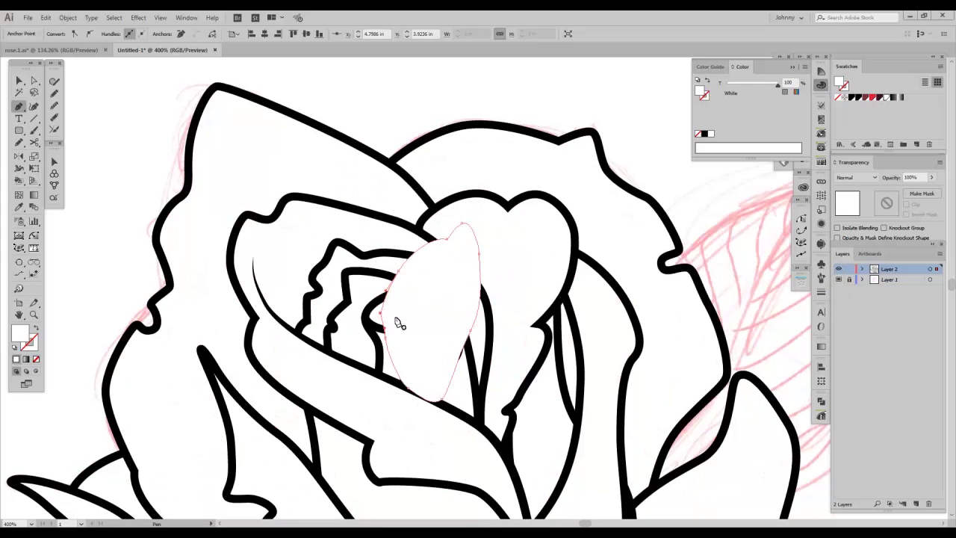
# Step: Give the pointed petal the default white fill and black stroke, and move its lower anchor points up to the diagonal fold line
pyautogui.press('d')
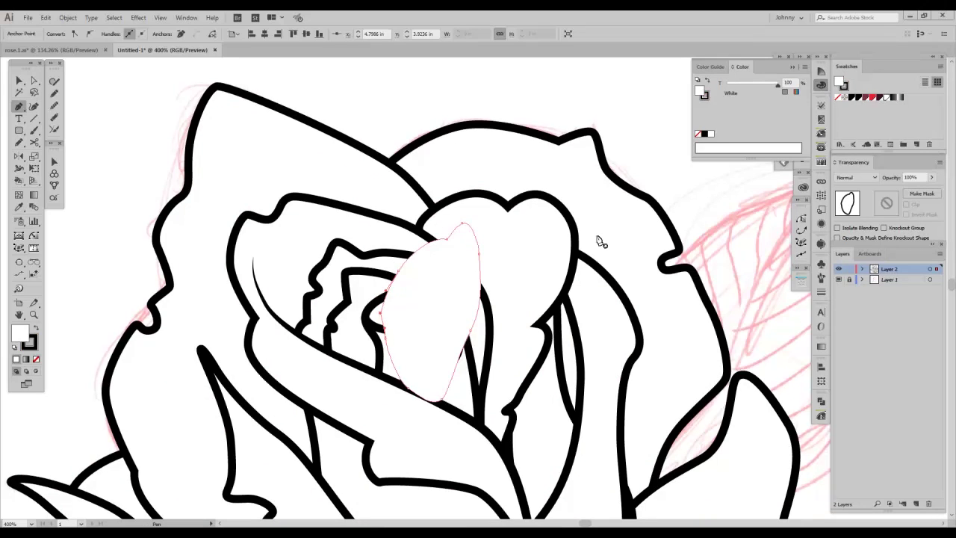
pyautogui.press('a')
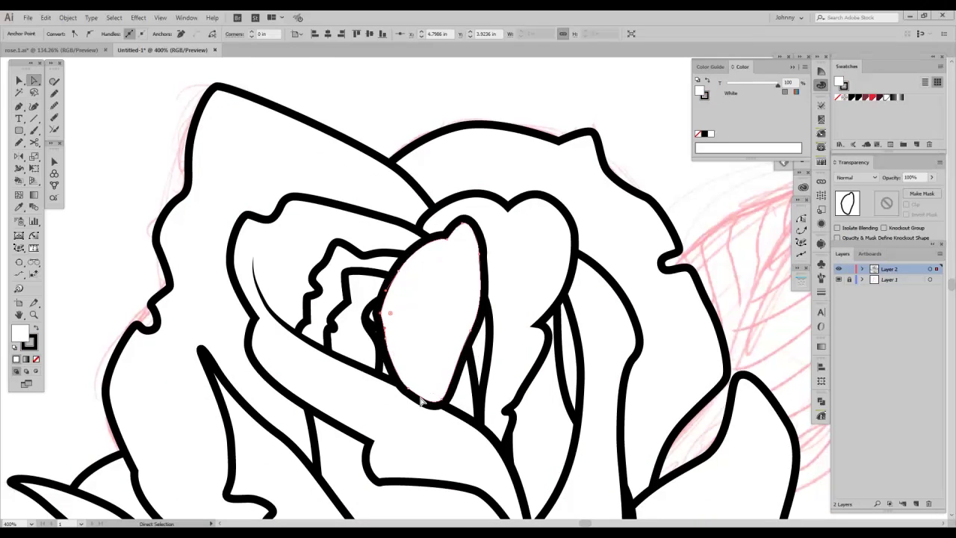
pyautogui.click(411, 394)
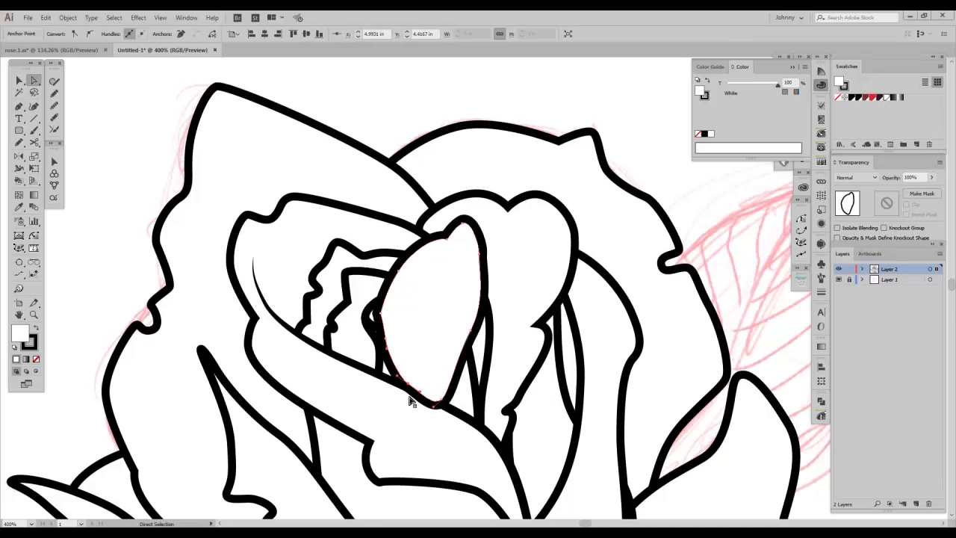
pyautogui.moveTo(442, 400); pyautogui.dragTo(409, 379)
pyautogui.press('v')
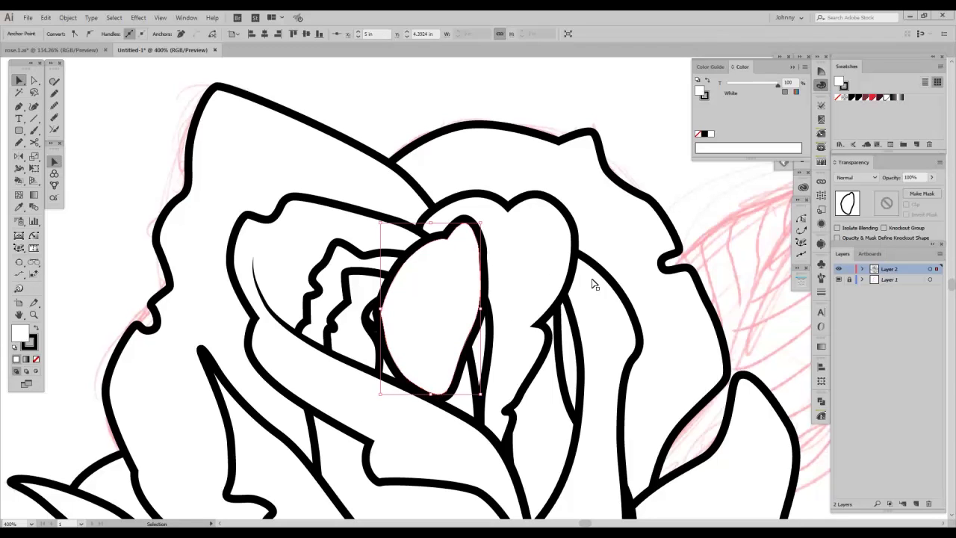
# Step: Compare the pointed petal with the sketch, then cut it and paste it behind the masked group of central petals
pyautogui.hotkey('ctrl', 'y')
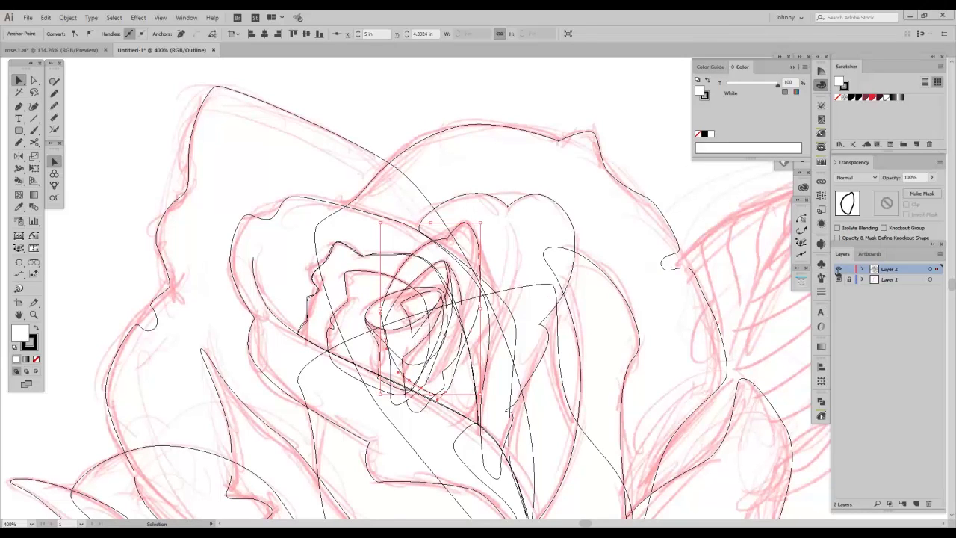
pyautogui.hotkey('ctrl', 'y')
pyautogui.press('a')
pyautogui.click(448, 260)
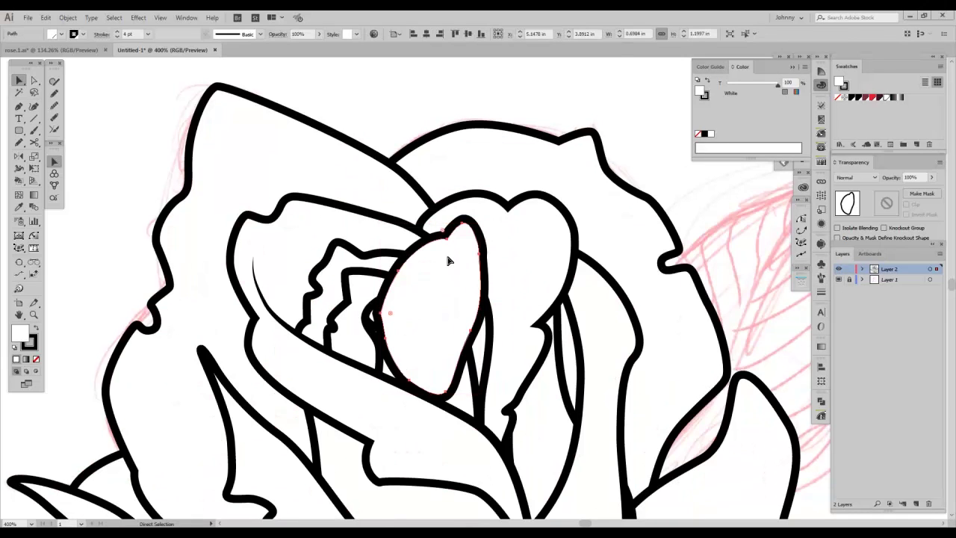
pyautogui.hotkey('ctrl', 'x')
pyautogui.click(380, 276)
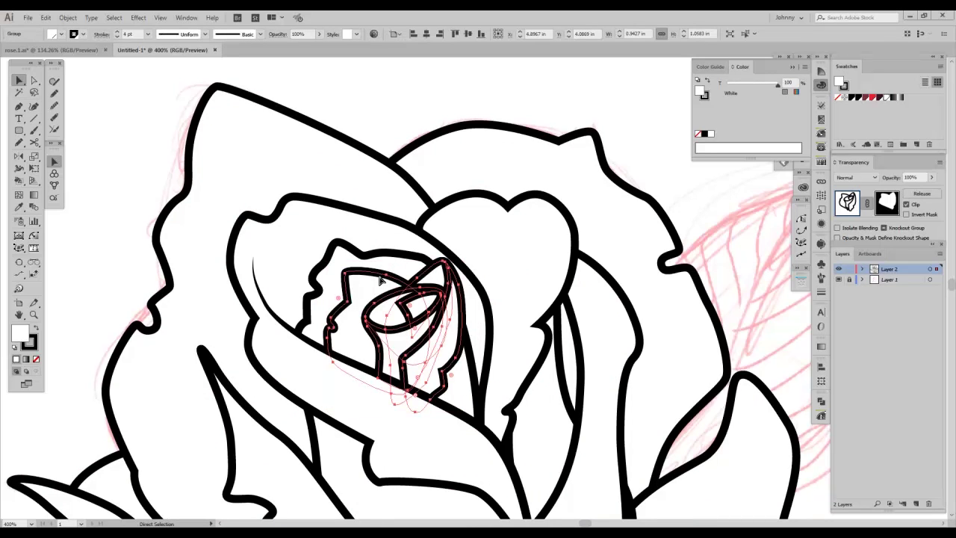
pyautogui.hotkey('ctrl', 'z')
pyautogui.press('v')
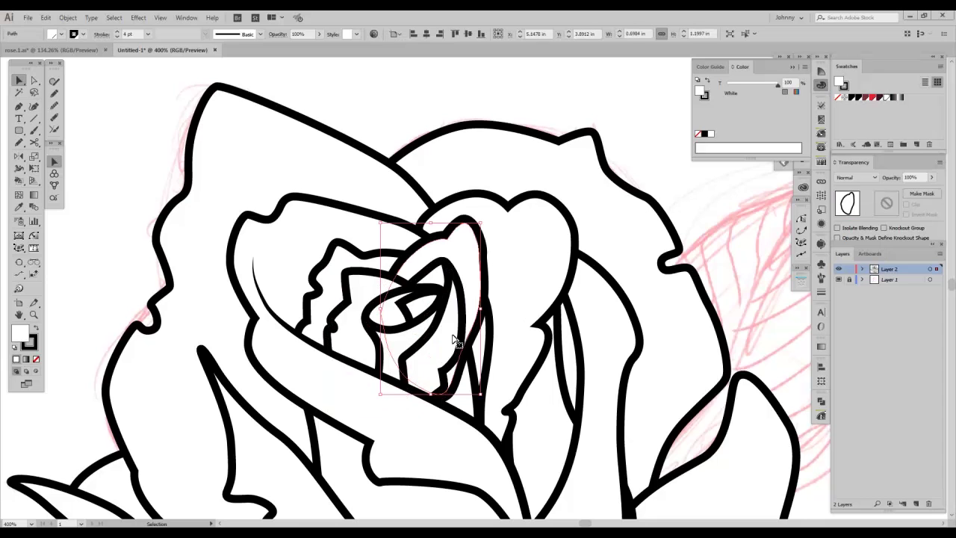
# Step: Switch the artwork to outline view and examine the sketch between the pointed petal and the heart-shaped petal
pyautogui.click(285, 230)
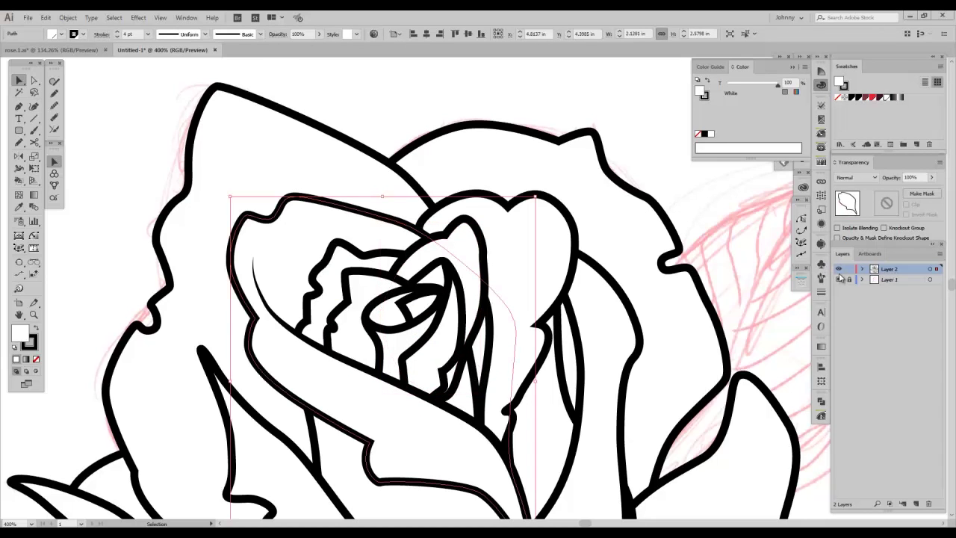
pyautogui.hotkey('ctrl', 'y')
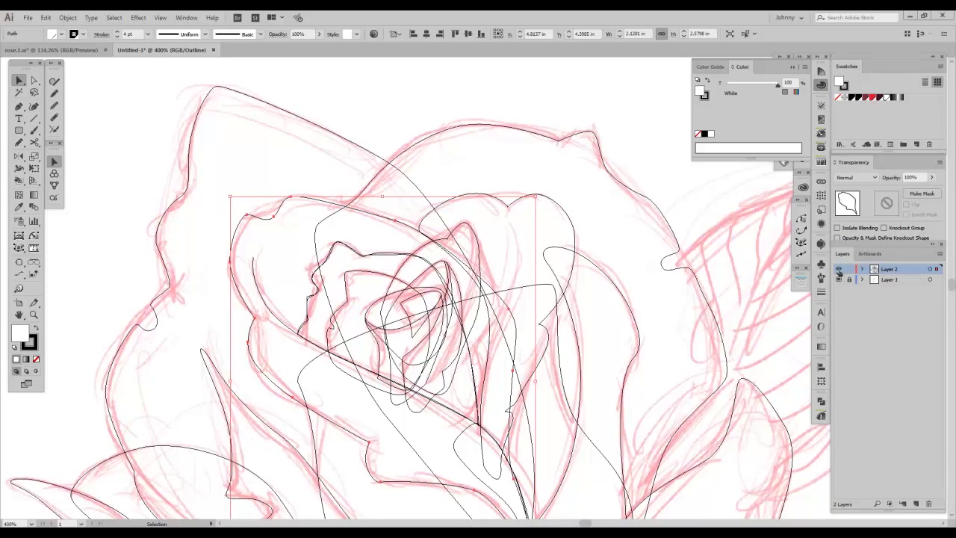
pyautogui.hotkey('ctrl', 'y')
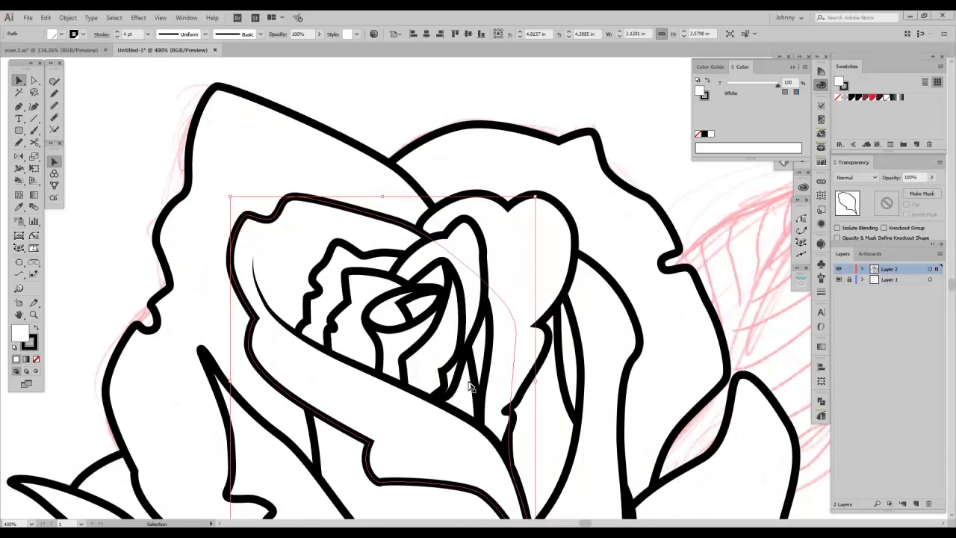
pyautogui.keyDown('ctrl'); pyautogui.click(837, 268); pyautogui.keyUp('ctrl')
pyautogui.hotkey('ctrl', '=')
pyautogui.press('space')
pyautogui.moveTo(519, 288); pyautogui.dragTo(517, 278)
pyautogui.press('space')
pyautogui.moveTo(635, 93); pyautogui.dragTo(565, 171)
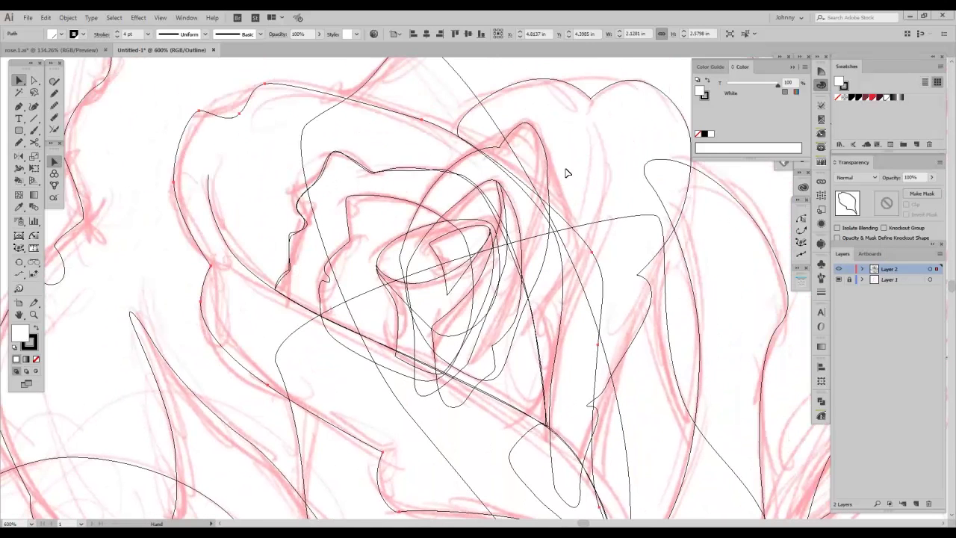
# Step: Trace the narrow petal from the pointed petal's tip down to the fold line and back as a closed path, then return to preview
pyautogui.press('p')
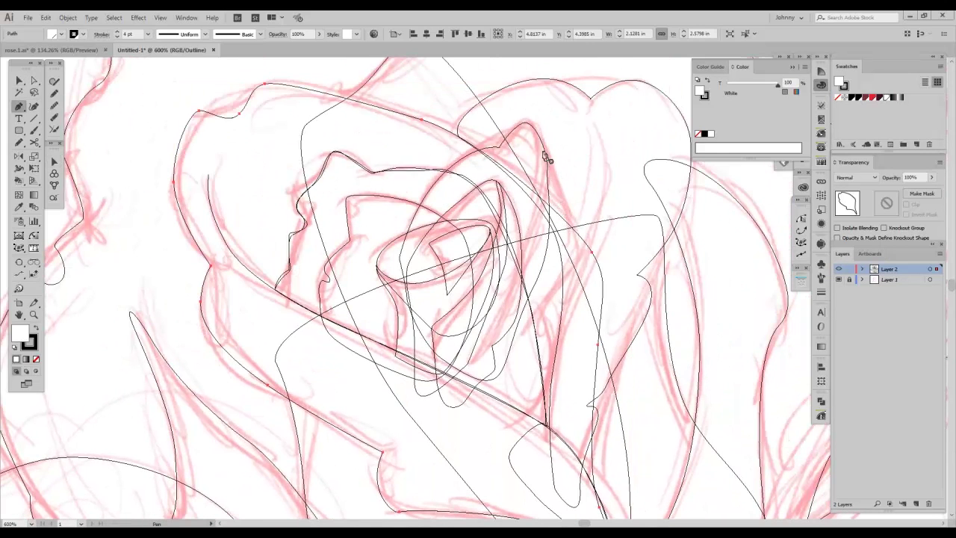
pyautogui.click(539, 136)
pyautogui.moveTo(567, 202); pyautogui.dragTo(575, 226)
pyautogui.click(579, 262)
pyautogui.moveTo(553, 295); pyautogui.dragTo(544, 308)
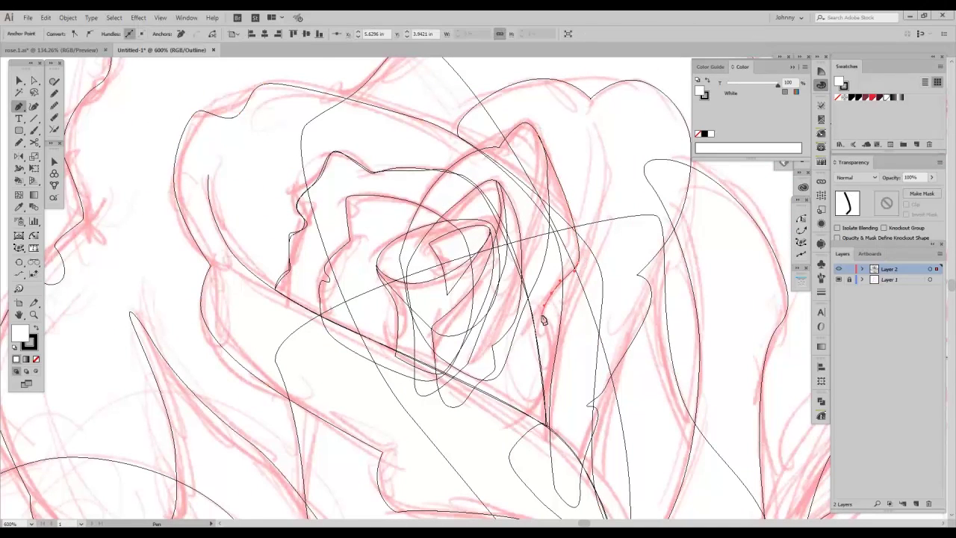
pyautogui.click(543, 407)
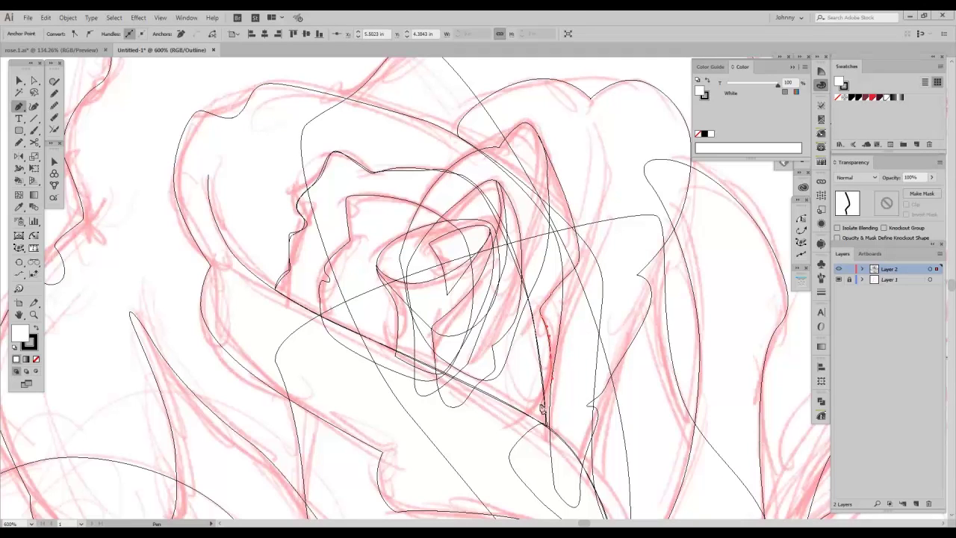
pyautogui.moveTo(528, 414); pyautogui.dragTo(524, 416)
pyautogui.click(452, 380)
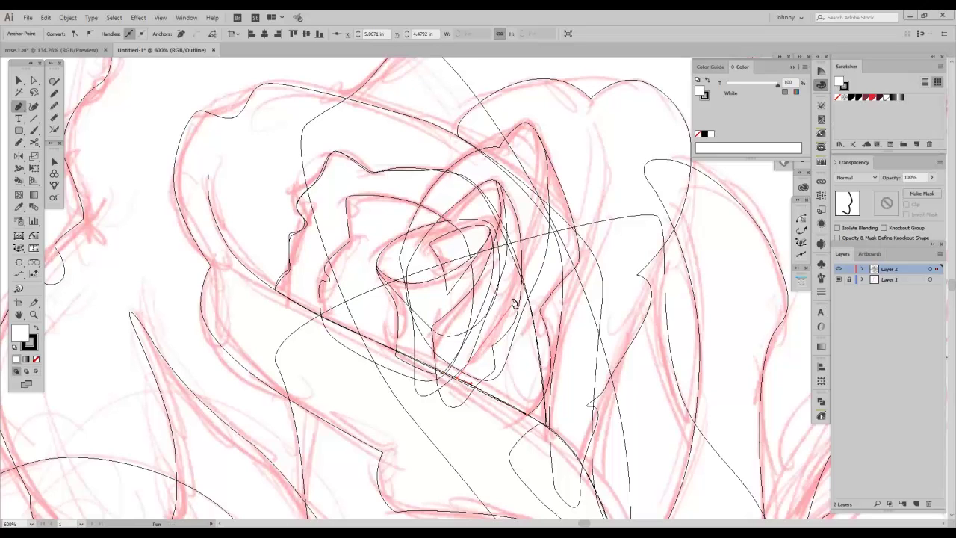
pyautogui.moveTo(538, 217); pyautogui.dragTo(543, 198)
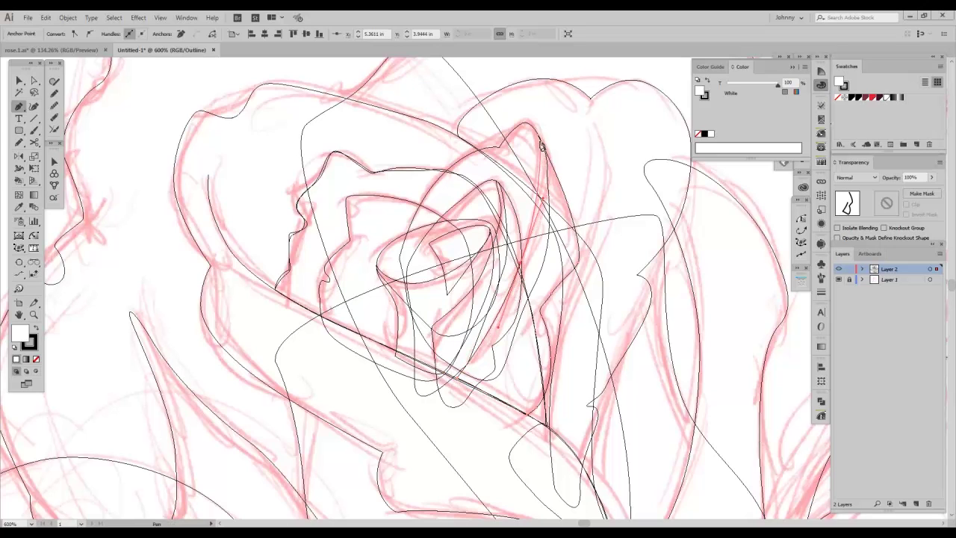
pyautogui.moveTo(548, 157); pyautogui.dragTo(529, 111)
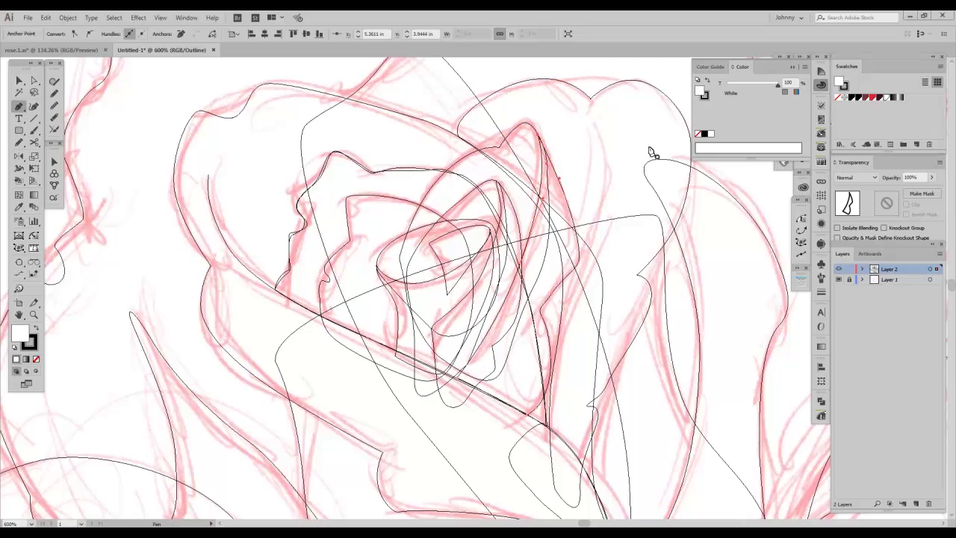
pyautogui.hotkey('ctrl', 'y')
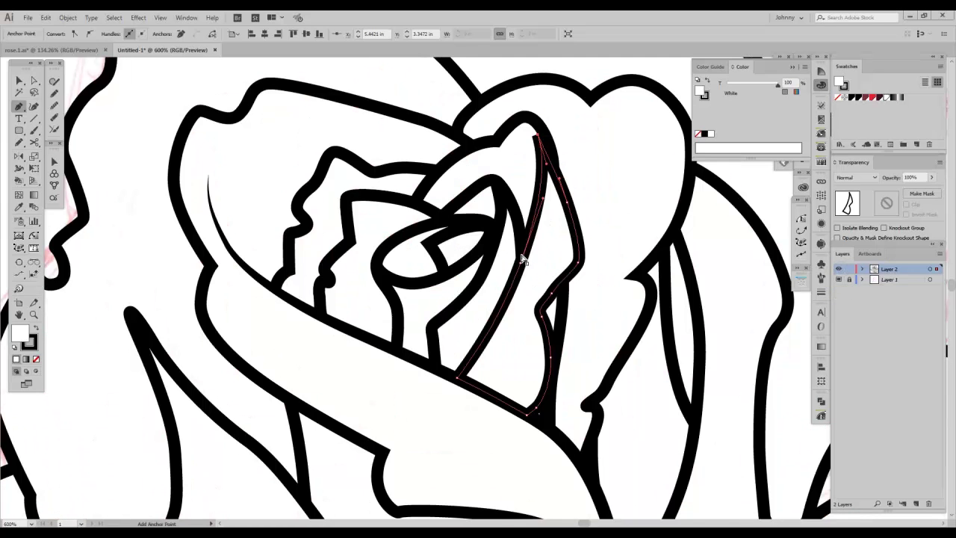
# Step: Set the narrow petal's stroke corners to Round Join
pyautogui.hotkey('ctrl', '-')
pyautogui.moveTo(547, 221); pyautogui.dragTo(556, 170)
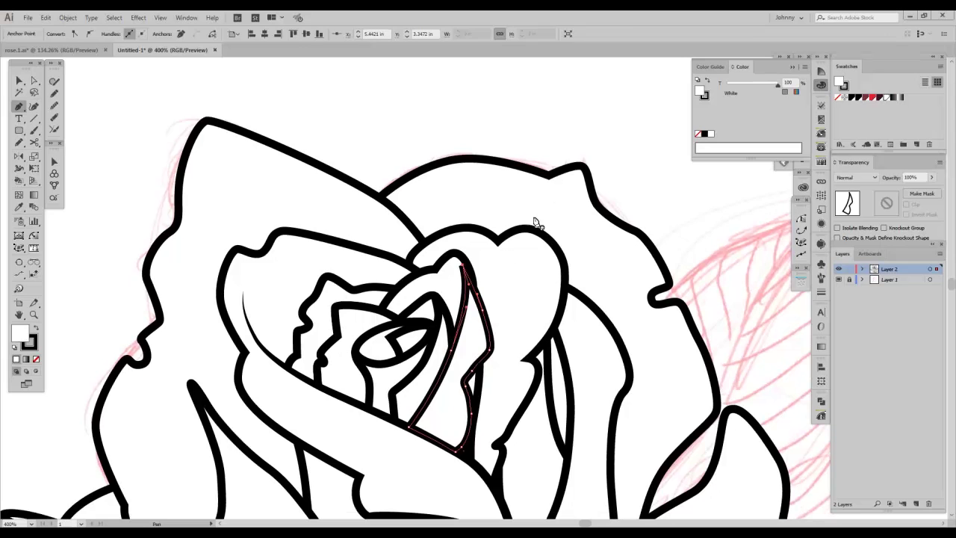
pyautogui.press('a')
pyautogui.click(462, 266)
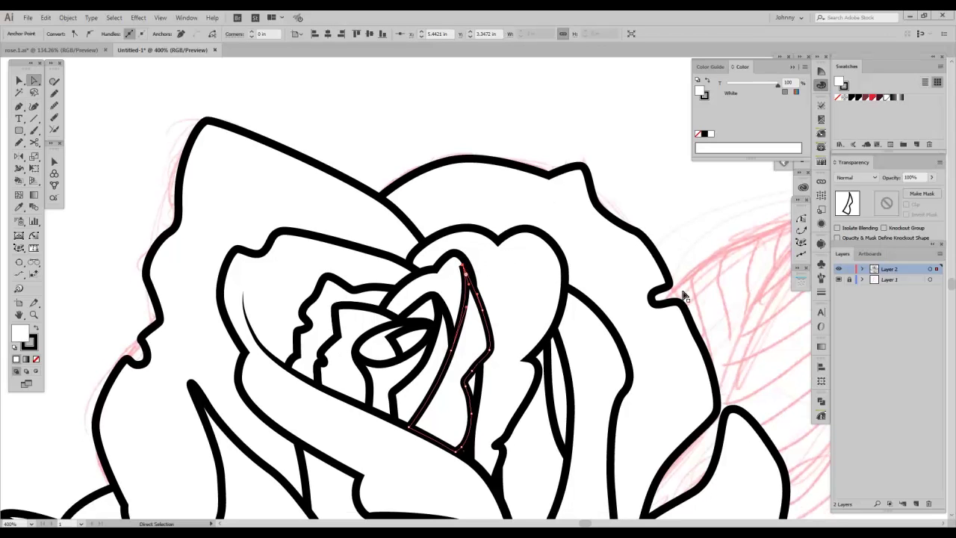
pyautogui.scroll(2, 457, 274)
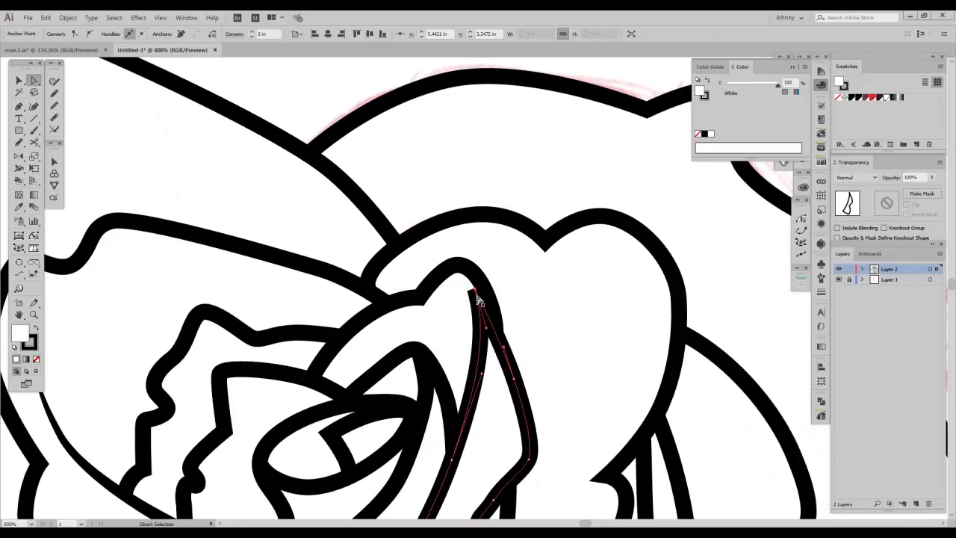
pyautogui.click(821, 292)
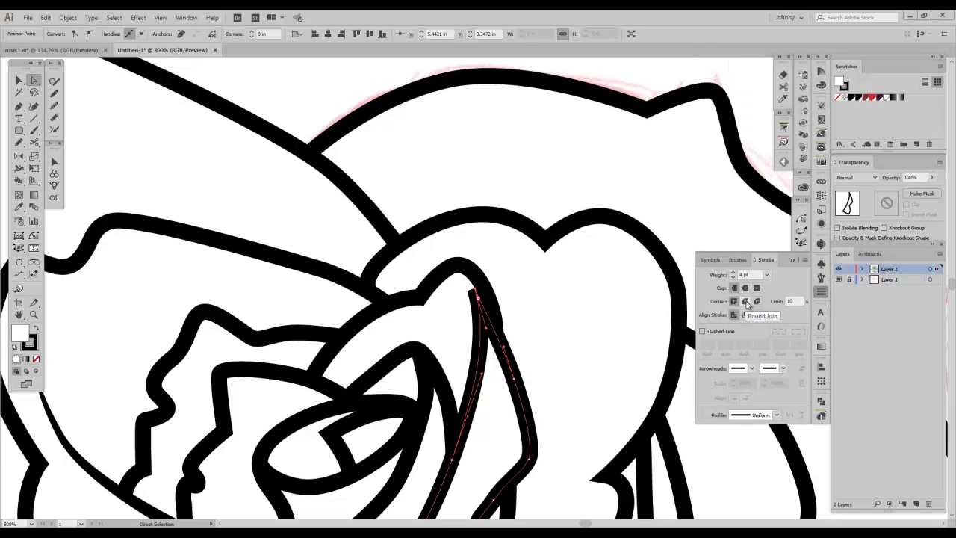
pyautogui.click(745, 302)
pyautogui.click(822, 291)
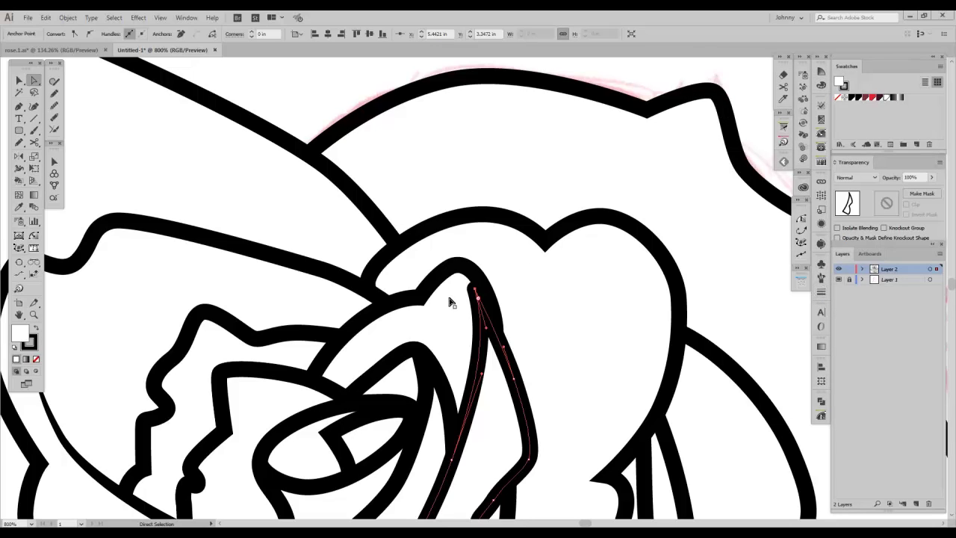
# Step: Reposition the narrow petal's top anchor point so its tip blends into the pointed petal's outline
pyautogui.moveTo(479, 296)
pyautogui.mouseDown()
pyautogui.moveTo(486, 290)
pyautogui.moveTo(482, 297)
pyautogui.mouseUp()
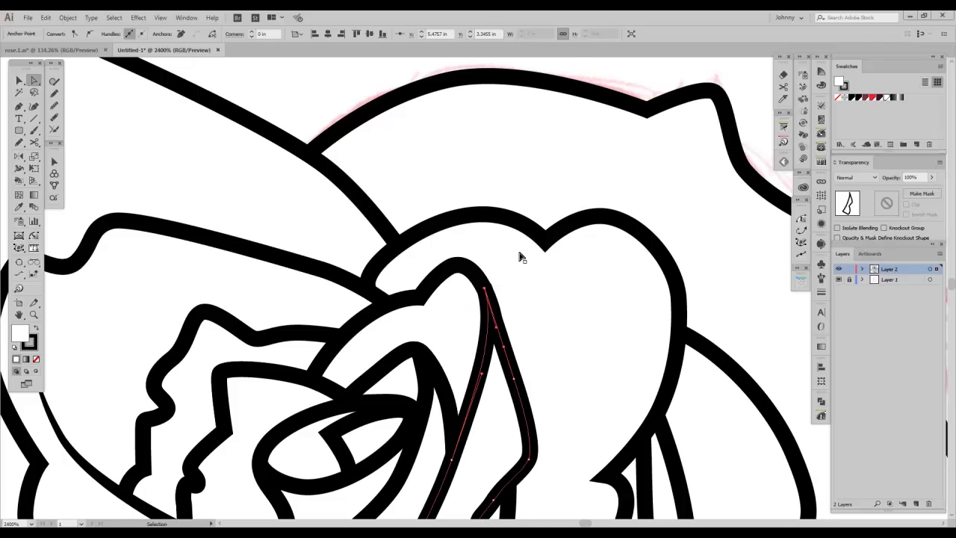
pyautogui.hotkey('ctrl', '+')
pyautogui.hotkey('ctrl', '+')
pyautogui.hotkey('ctrl', '+')
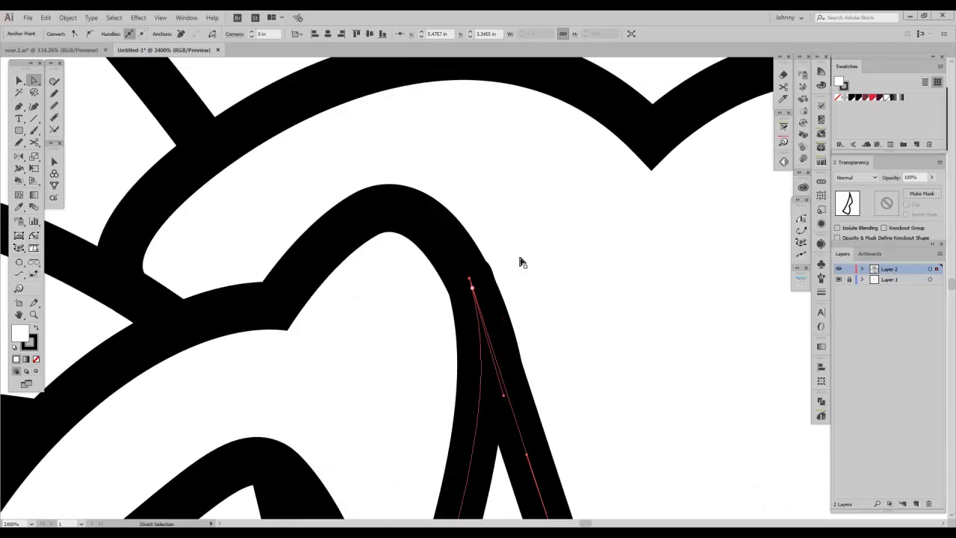
pyautogui.click(471, 282)
pyautogui.click(513, 381)
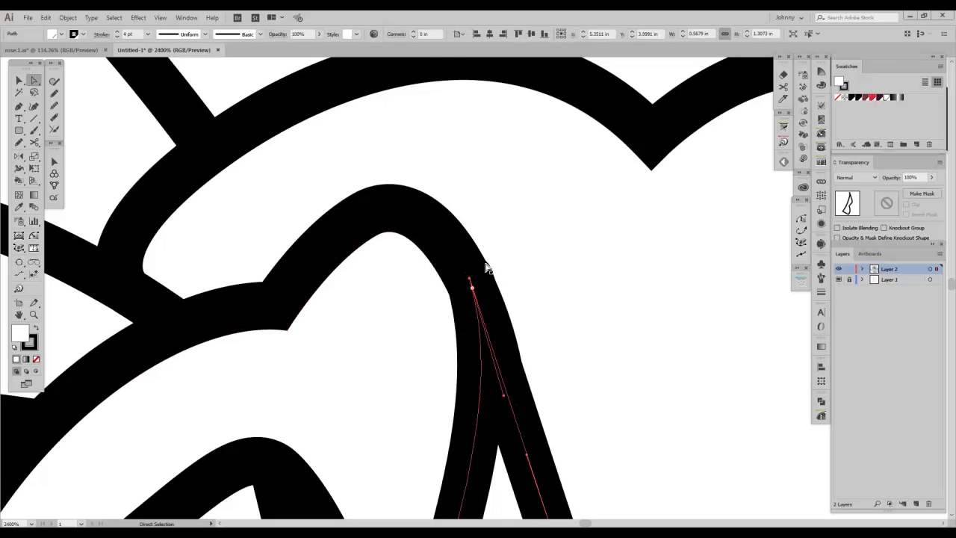
pyautogui.click(470, 281)
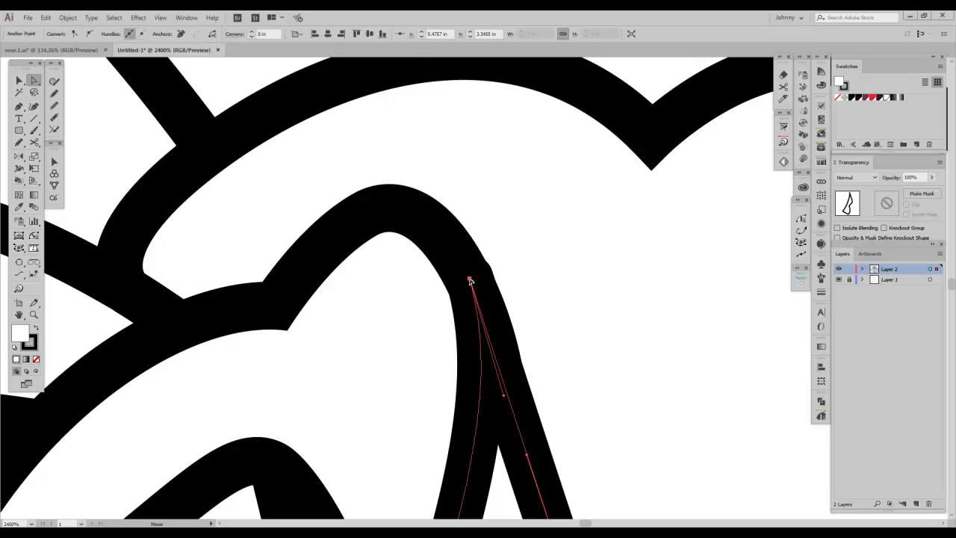
pyautogui.moveTo(469, 281); pyautogui.dragTo(470, 200)
# Step: Cut the narrow petal and paste it directly behind the tapered diagonal fold line
pyautogui.hotkey('ctrl', '-')
pyautogui.hotkey('ctrl', '-')
pyautogui.hotkey('ctrl', '-')
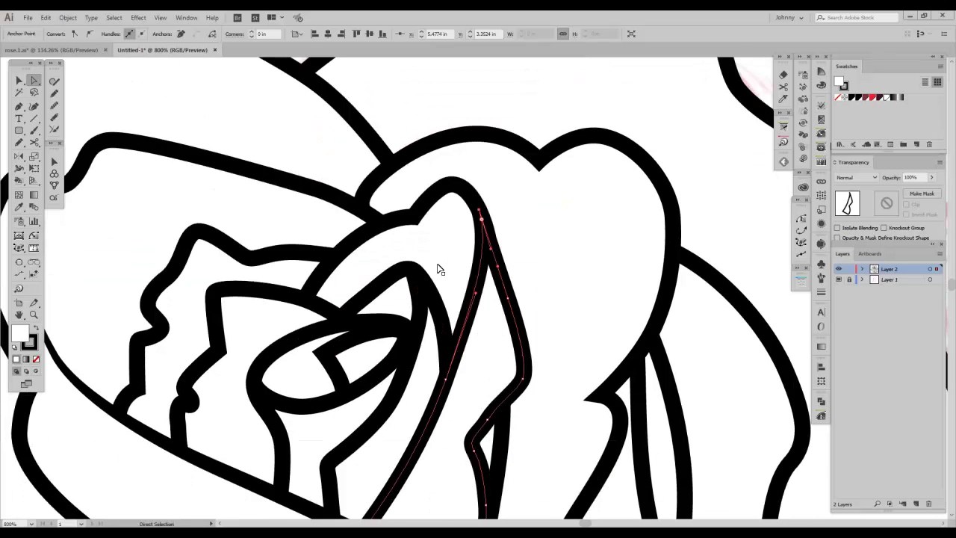
pyautogui.hotkey('ctrl', '-')
pyautogui.moveTo(426, 408); pyautogui.dragTo(441, 252)
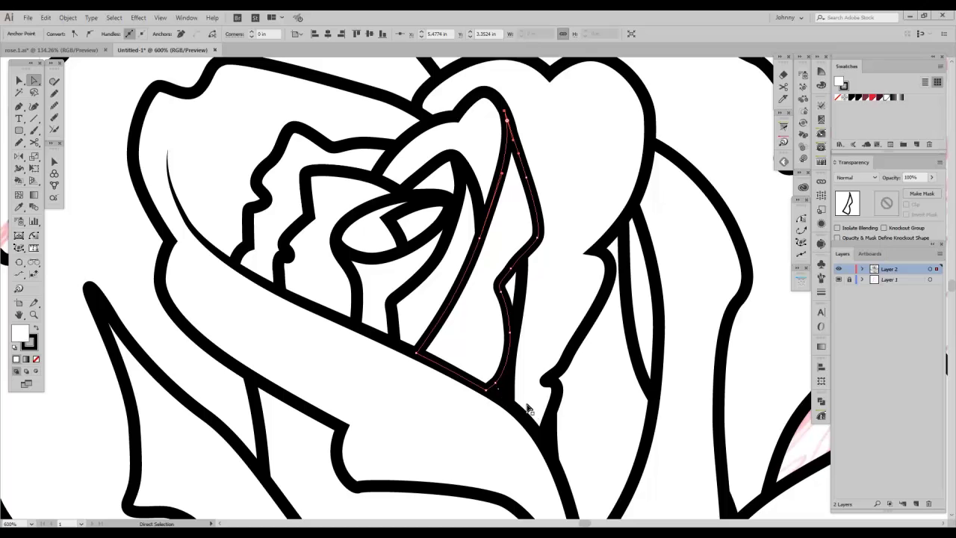
pyautogui.press('v')
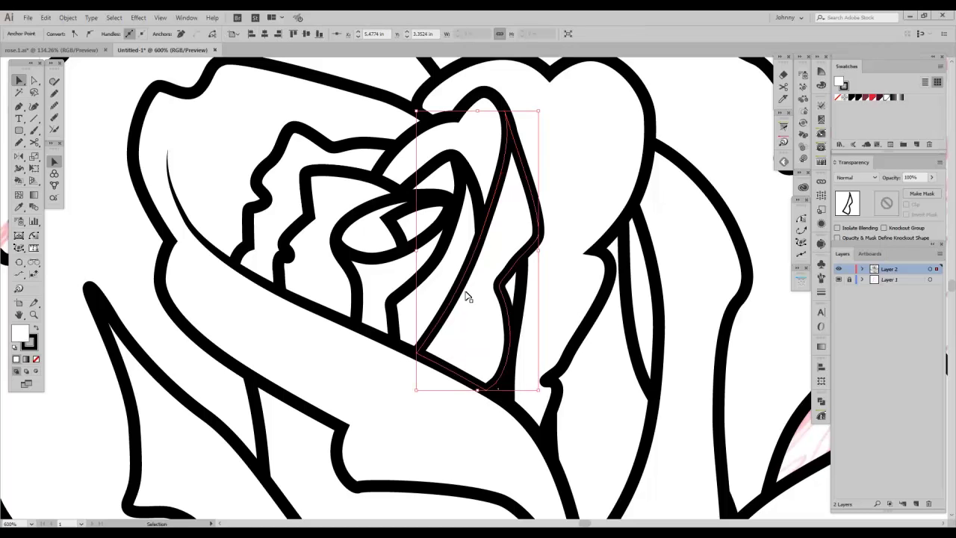
pyautogui.press('a')
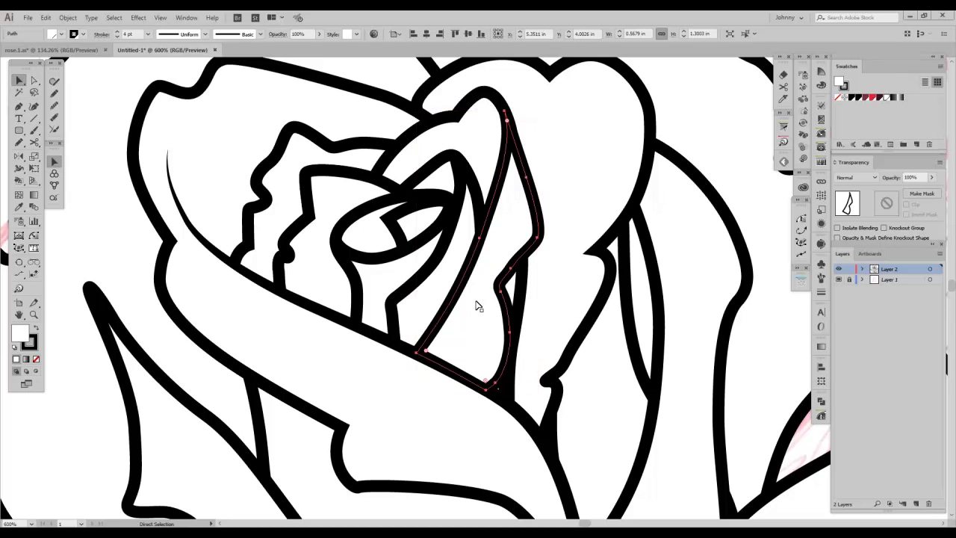
pyautogui.hotkey('ctrl', 'x')
pyautogui.click(460, 377)
pyautogui.press('a')
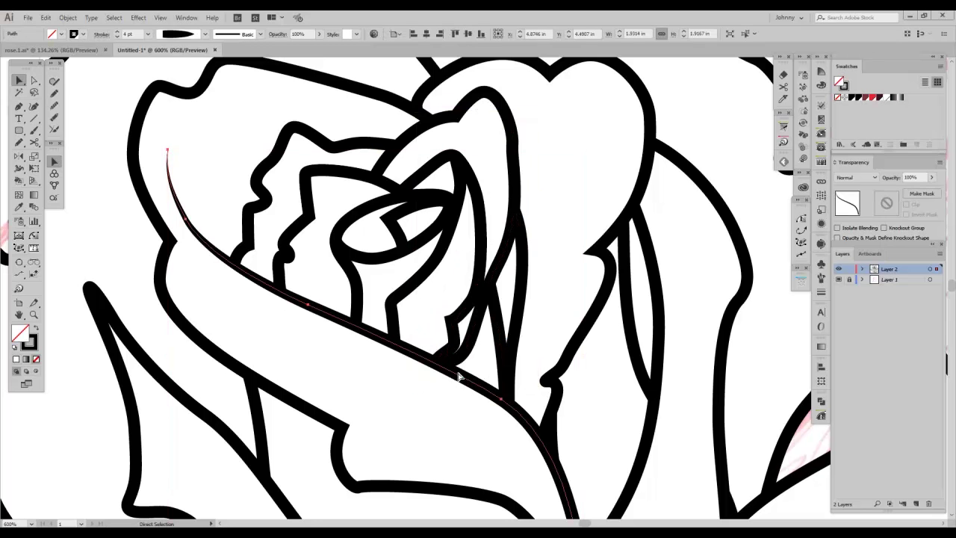
pyautogui.hotkey('ctrl', 'b')
pyautogui.press('v')
# Step: Select the large folded petal and bring the whole rose into view to check the overlaps
pyautogui.click(371, 392)
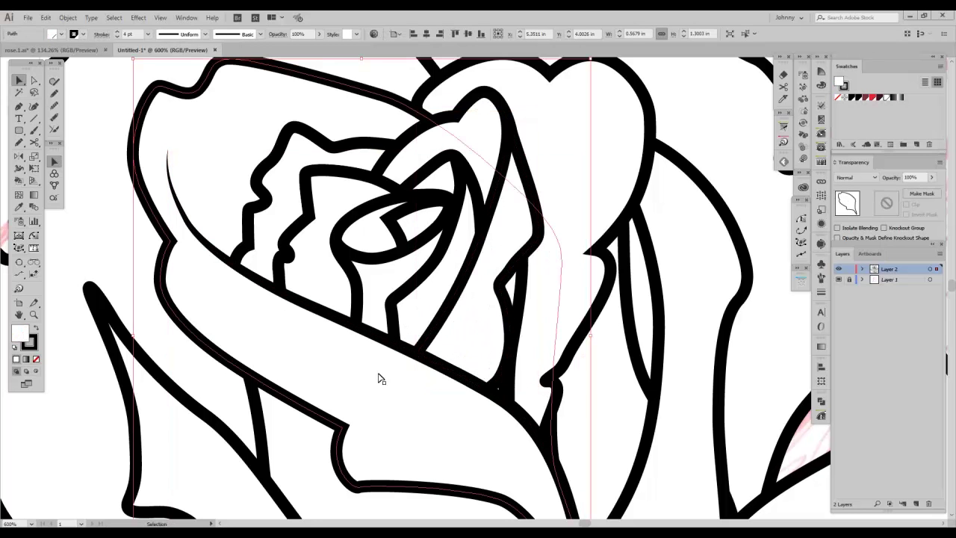
pyautogui.scroll(-3, 550, 220)
pyautogui.moveTo(550, 220); pyautogui.dragTo(452, 130)
pyautogui.hotkey('ctrl', '-')
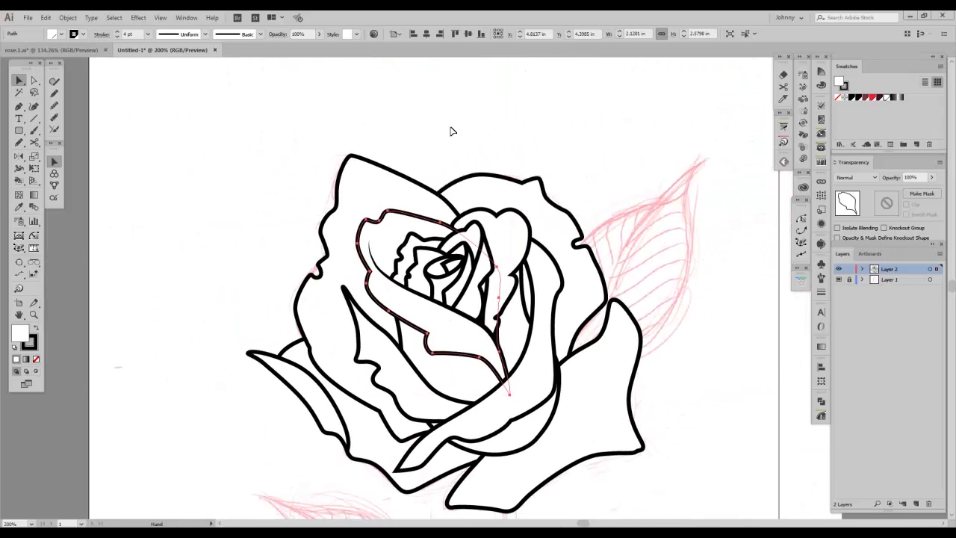
# Step: Lock the layer holding the rose outlines and create a new layer above it
pyautogui.click(478, 162)
pyautogui.moveTo(474, 161); pyautogui.dragTo(434, 119)
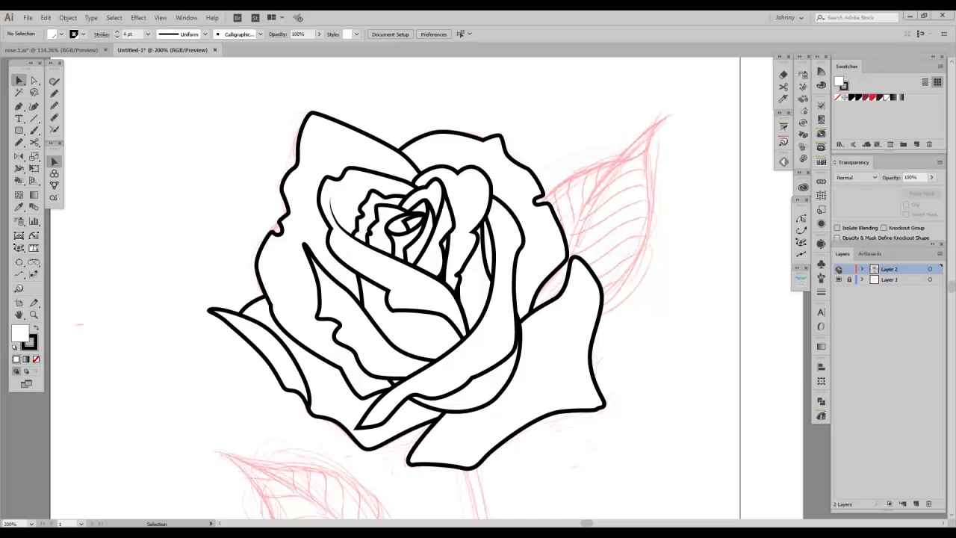
pyautogui.hotkey('ctrl', 'y')
pyautogui.hotkey('ctrl', 'y')
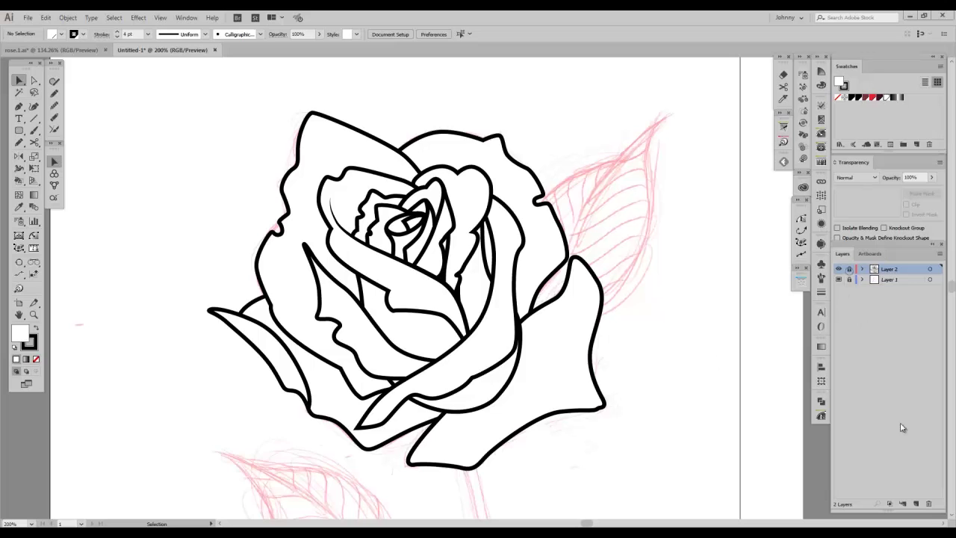
pyautogui.click(917, 505)
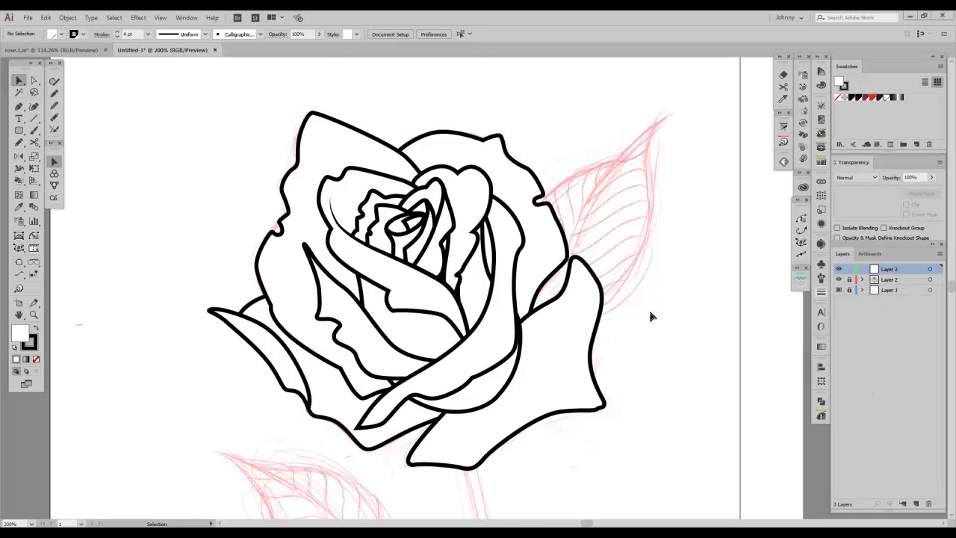
# Step: Draw a curved crease with the Pen tool across the lower-right petal, from near its outer corner to the central petal's edge
pyautogui.hotkey('ctrl', '=')
pyautogui.moveTo(576, 376); pyautogui.dragTo(513, 255)
pyautogui.press('p')
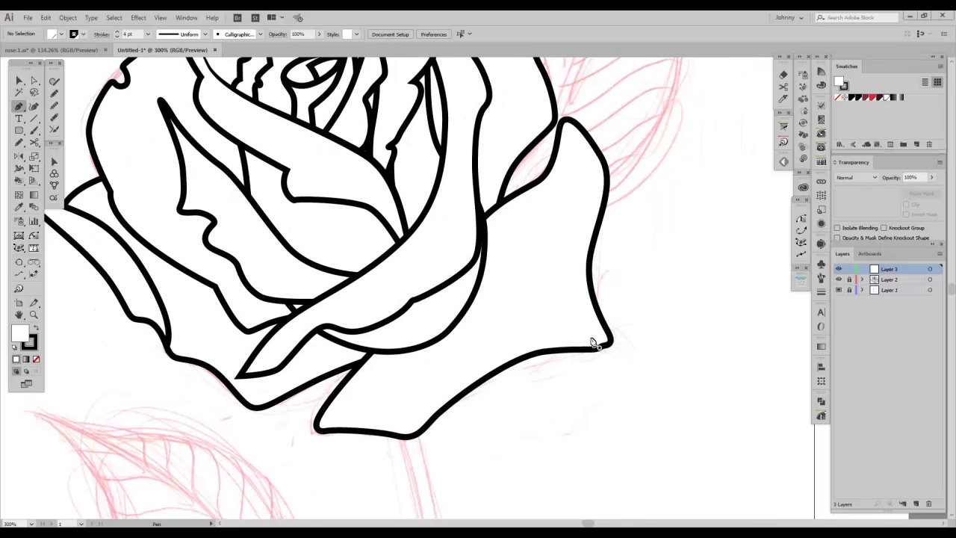
pyautogui.click(588, 333)
pyautogui.moveTo(479, 287); pyautogui.dragTo(415, 276)
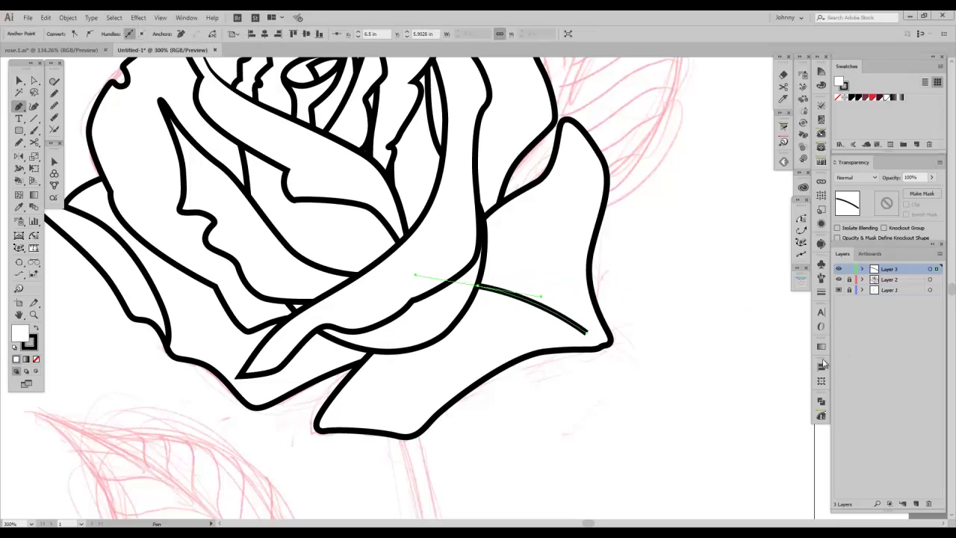
# Step: Apply Width Profile 4 to the crease and flip the profile so the line tapers toward the petal's outer corner
pyautogui.click(821, 294)
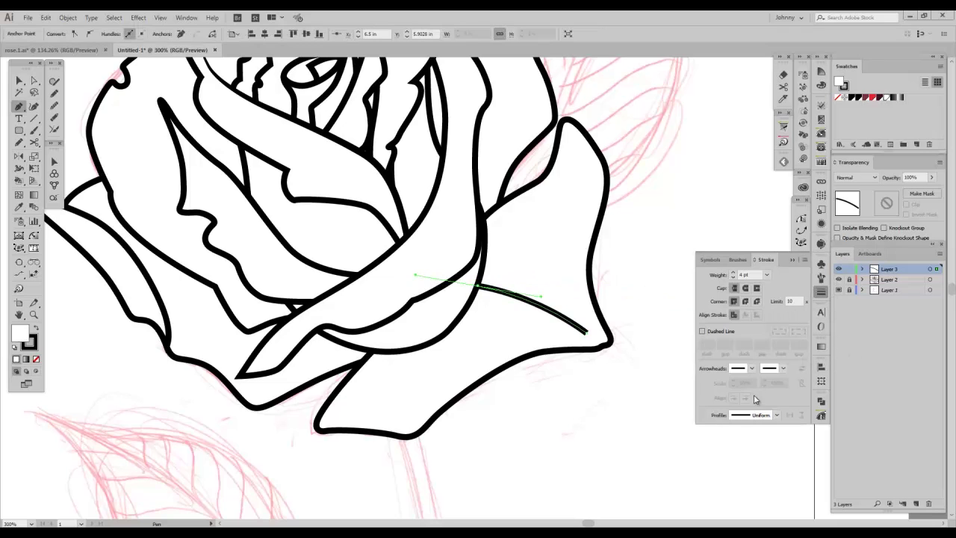
pyautogui.click(770, 414)
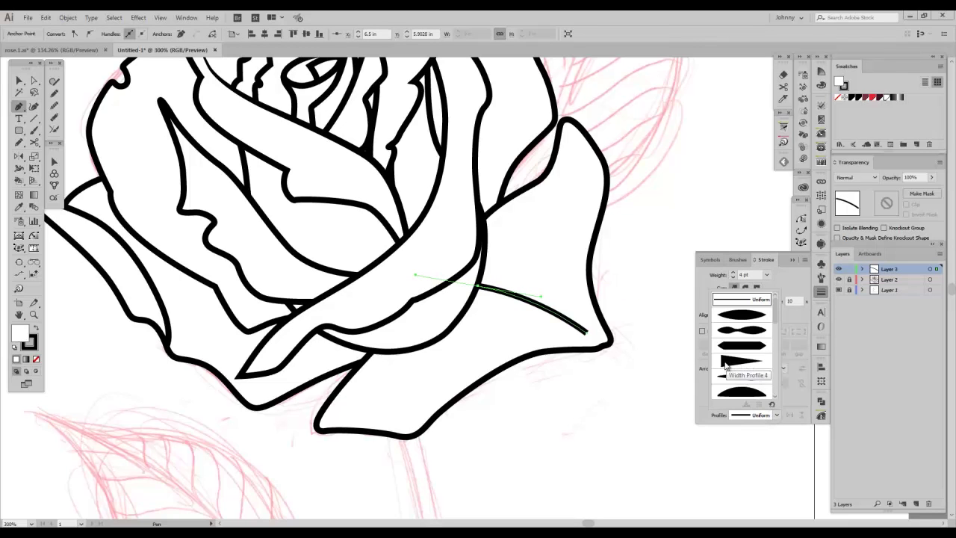
pyautogui.click(729, 365)
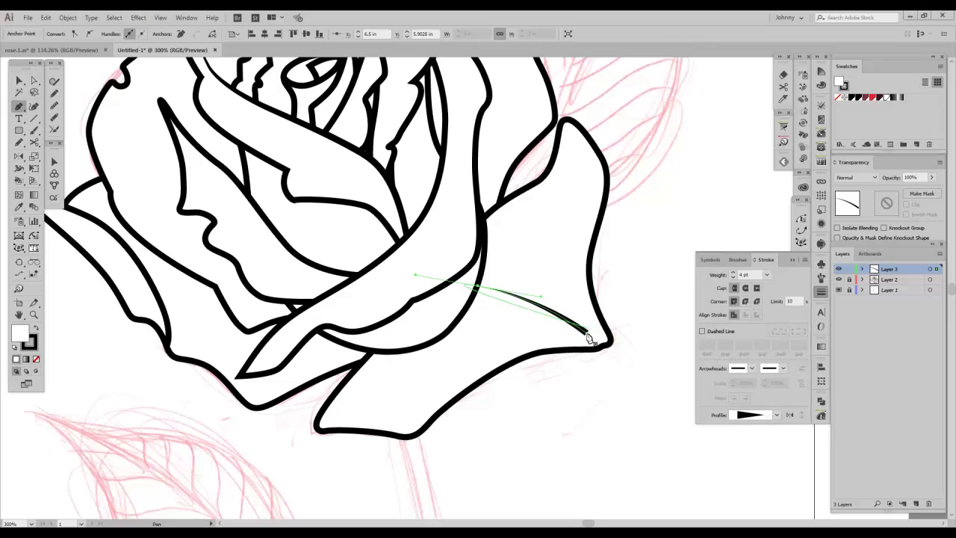
pyautogui.click(496, 293)
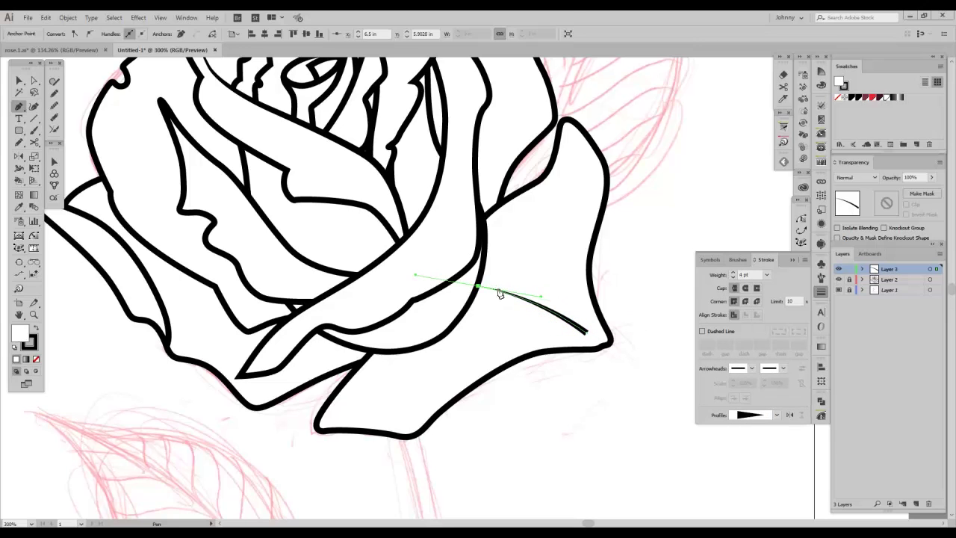
pyautogui.click(790, 417)
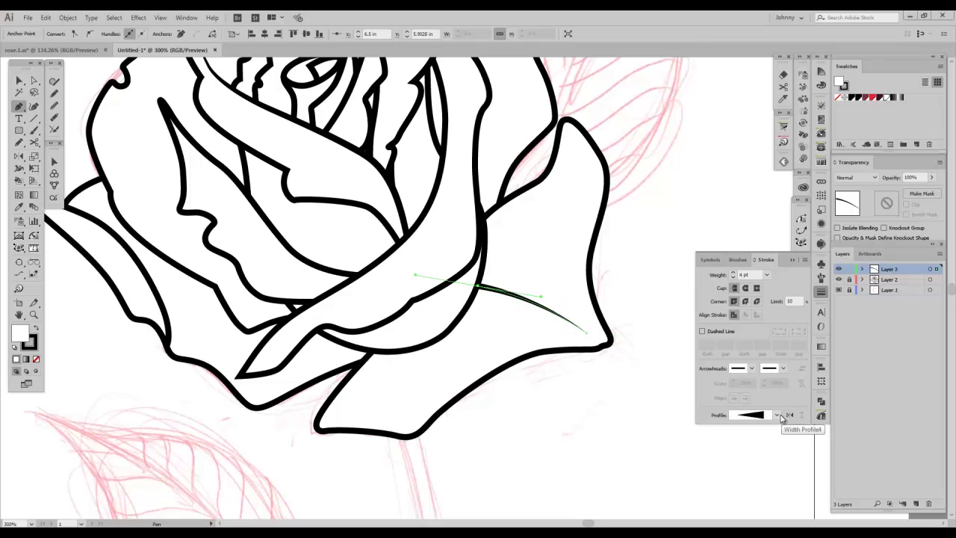
# Step: Set the tapered crease's stroke weight to 6 pt and deselect it
pyautogui.click(734, 274)
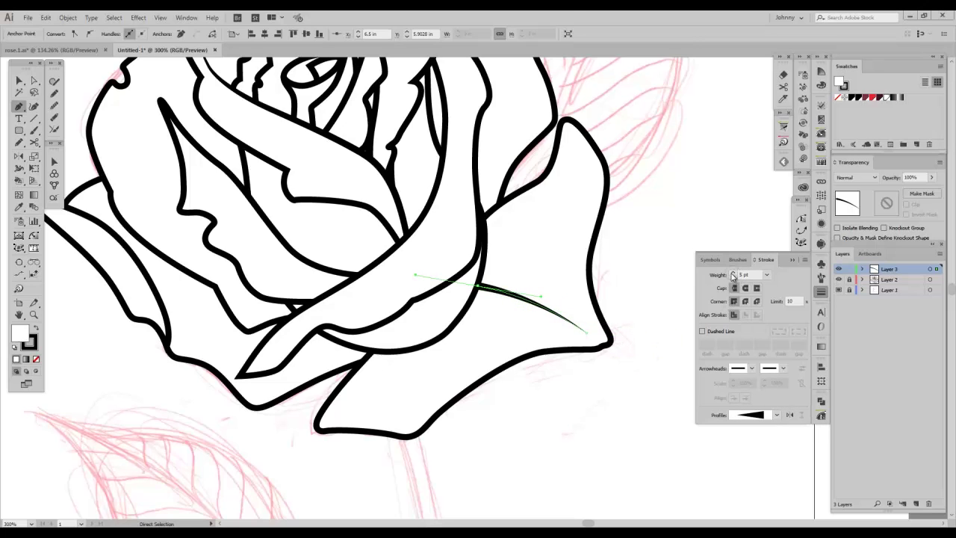
pyautogui.click(733, 273)
pyautogui.keyDown('ctrl'); pyautogui.click(651, 305); pyautogui.keyUp('ctrl')
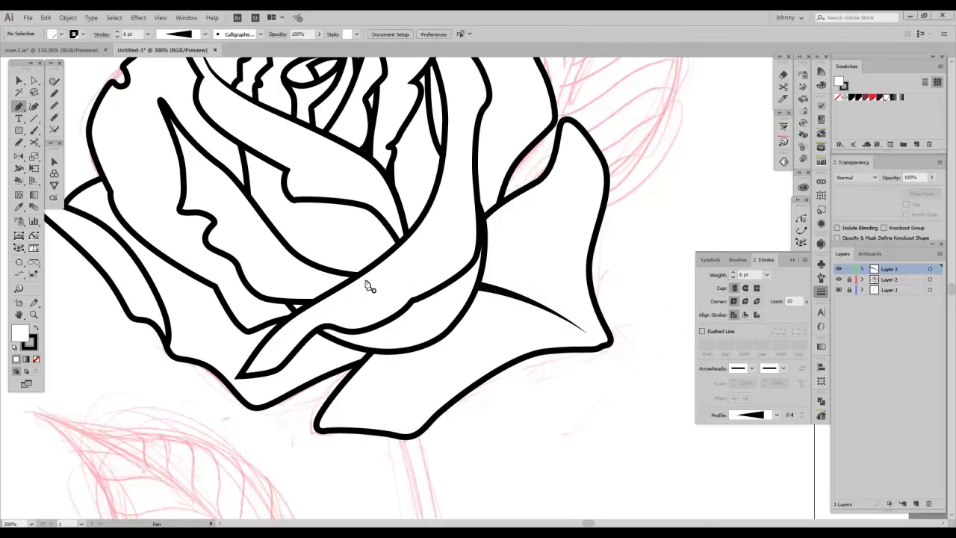
# Step: Draw a short curved crease from the central petal's lower edge down to the bottom edge of the lower-right petal
pyautogui.hotkey('ctrl', '-')
pyautogui.press('space')
pyautogui.moveTo(456, 217); pyautogui.dragTo(530, 322)
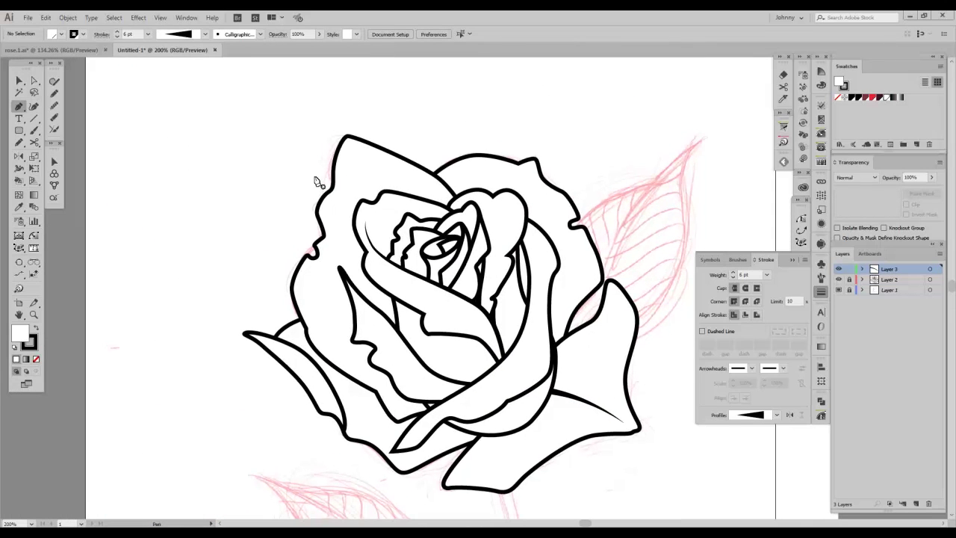
pyautogui.hotkey('ctrl', '+')
pyautogui.press('space')
pyautogui.moveTo(448, 428); pyautogui.dragTo(370, 282)
pyautogui.click(436, 363)
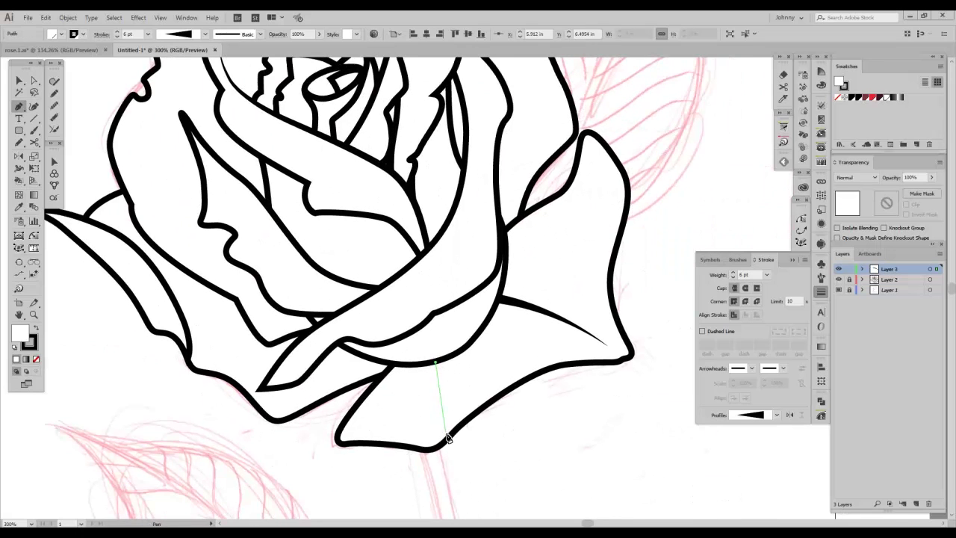
pyautogui.moveTo(451, 437); pyautogui.dragTo(460, 467)
pyautogui.click(461, 469)
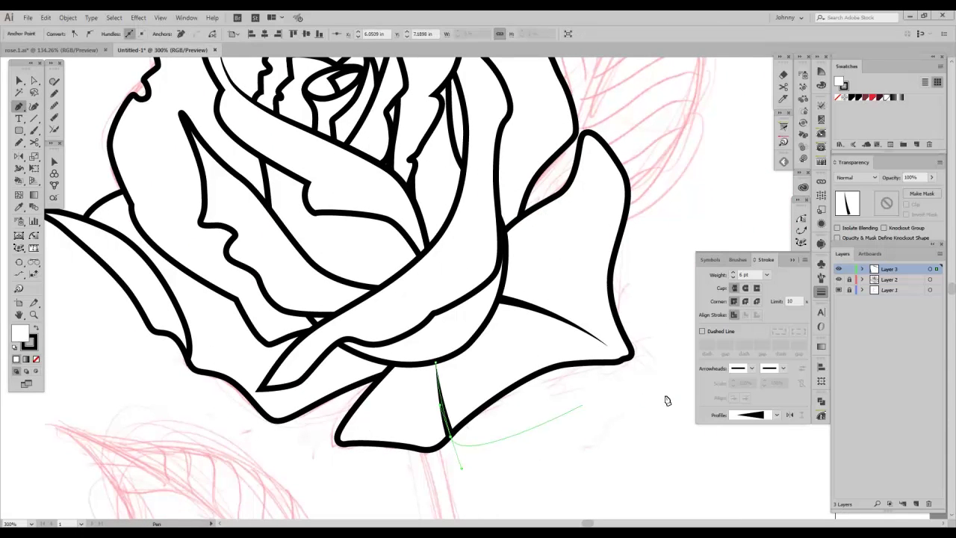
# Step: Set the short crease's width profile to Uniform and its stroke weight to 3 pt
pyautogui.click(777, 416)
pyautogui.scroll(3, 773, 350)
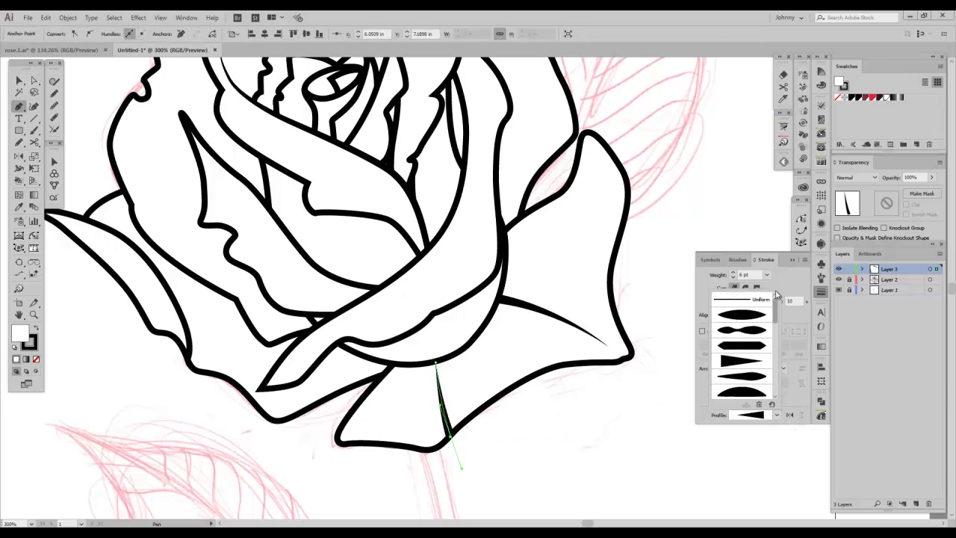
pyautogui.click(753, 299)
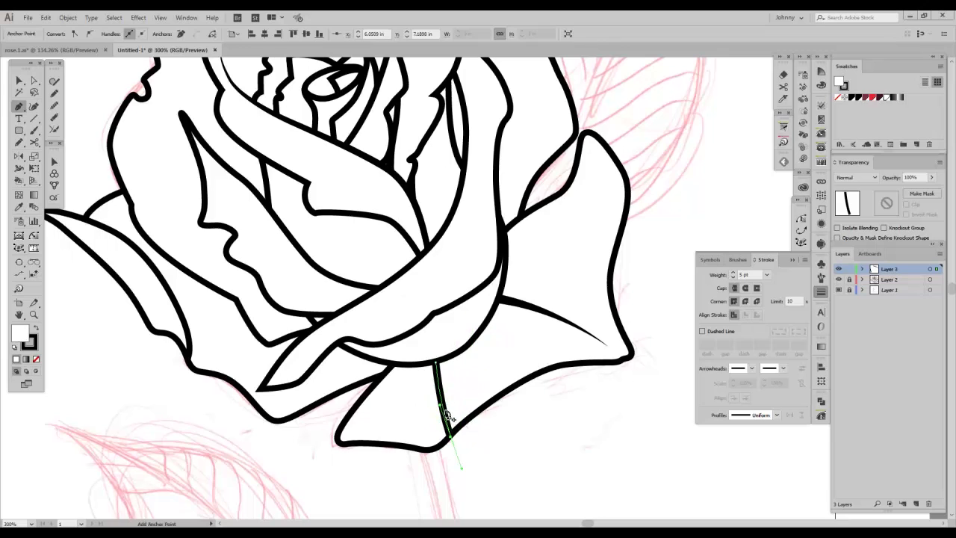
pyautogui.click(733, 277)
pyautogui.click(733, 277)
pyautogui.click(733, 277)
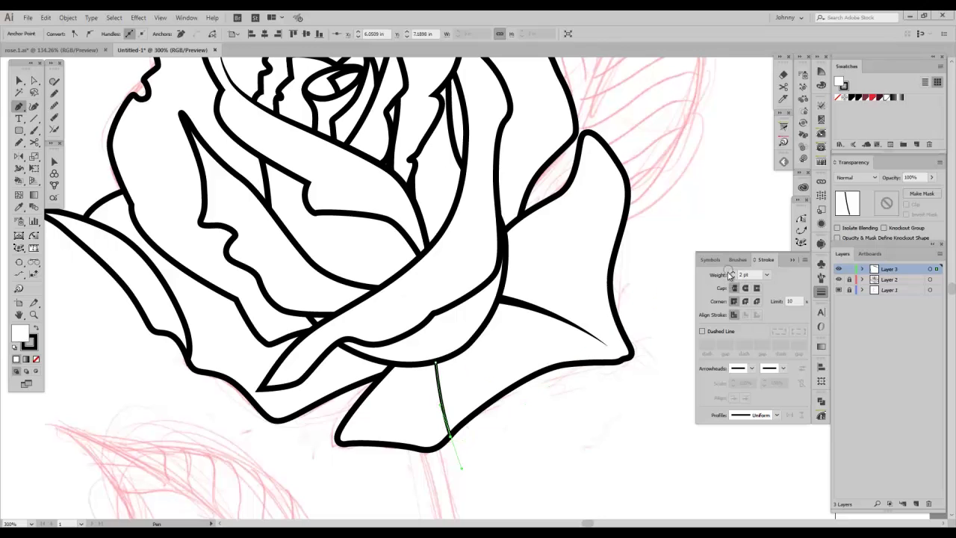
pyautogui.keyDown('ctrl'); pyautogui.click(575, 410); pyautogui.keyUp('ctrl')
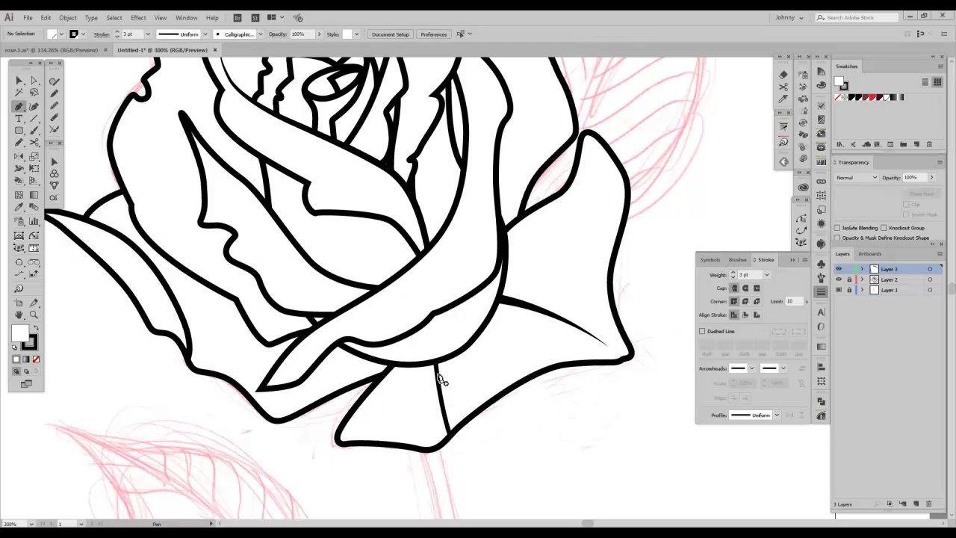
# Step: Draw another curved crease just right of the short one, fanning out toward the lower-right petal's bottom edge
pyautogui.click(443, 362)
pyautogui.moveTo(474, 416); pyautogui.dragTo(493, 428)
pyautogui.keyDown('ctrl'); pyautogui.click(527, 436); pyautogui.keyUp('ctrl')
# Step: Draw a curved crease across the upper part of the lower-right petal, from the central petal's edge to the outer edge
pyautogui.moveTo(578, 292); pyautogui.dragTo(521, 410)
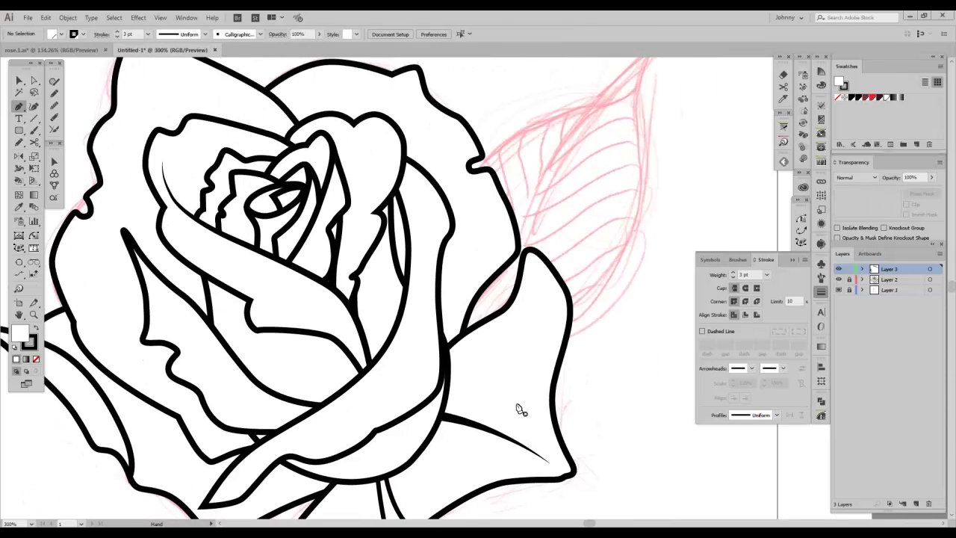
pyautogui.click(447, 378)
pyautogui.moveTo(568, 333); pyautogui.dragTo(625, 327)
pyautogui.keyDown('ctrl'); pyautogui.click(615, 367); pyautogui.keyUp('ctrl')
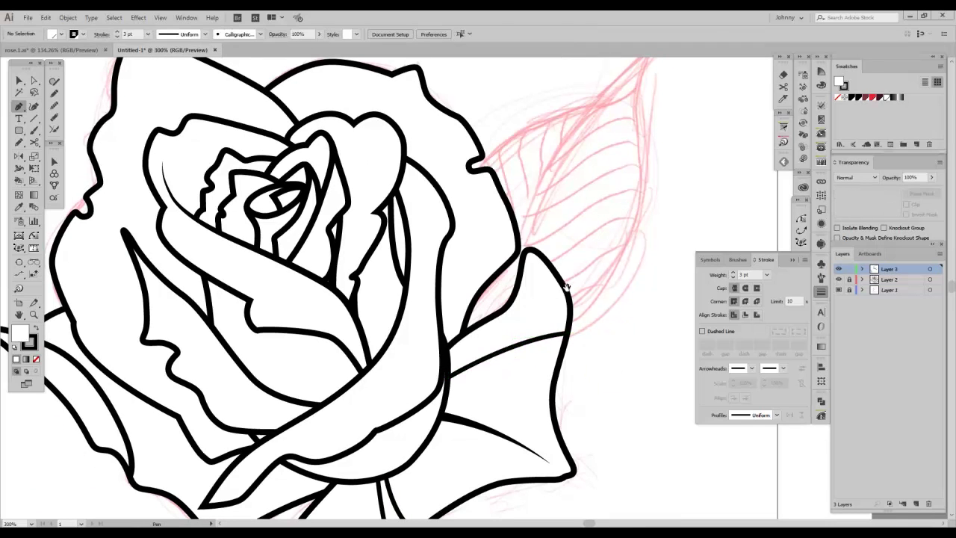
# Step: Draw a short curved crease on the upper-right back petal, between the inner petal's edge and the outer outline
pyautogui.hotkey('ctrl', '-')
pyautogui.moveTo(496, 223); pyautogui.dragTo(581, 344)
pyautogui.hotkey('ctrl', '+')
pyautogui.moveTo(532, 310)
pyautogui.mouseDown()
pyautogui.moveTo(553, 258)
pyautogui.moveTo(576, 234)
pyautogui.mouseUp()
pyautogui.keyDown('ctrl'); pyautogui.click(609, 266); pyautogui.keyUp('ctrl')
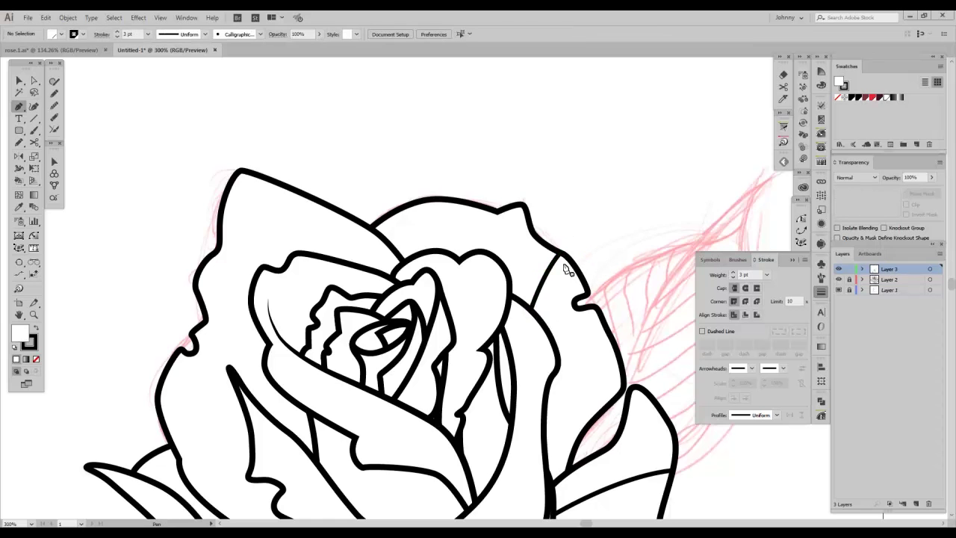
# Step: Draw a second crease on the upper-right back petal, starting at its outer edge and converging with the first at the inner petal
pyautogui.moveTo(535, 260); pyautogui.dragTo(541, 156)
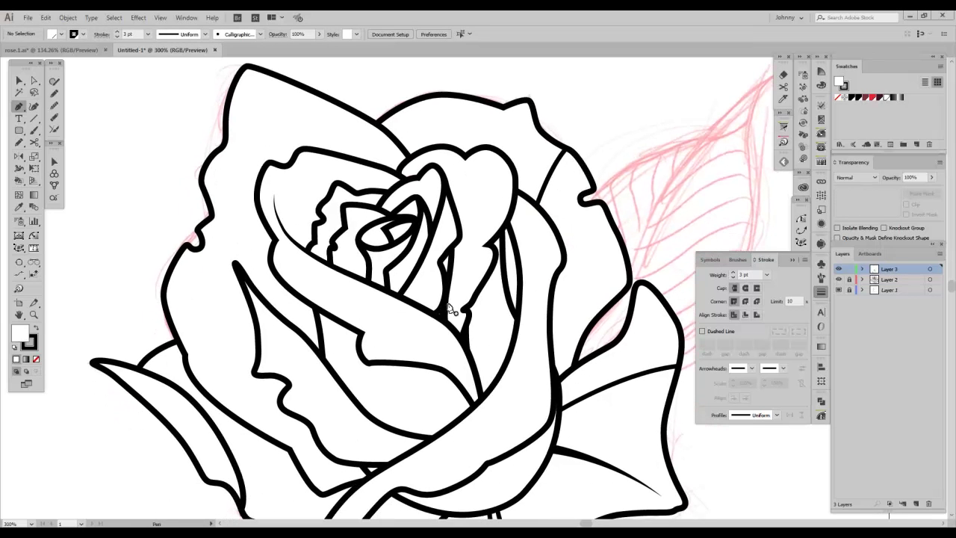
pyautogui.moveTo(524, 247); pyautogui.dragTo(491, 288)
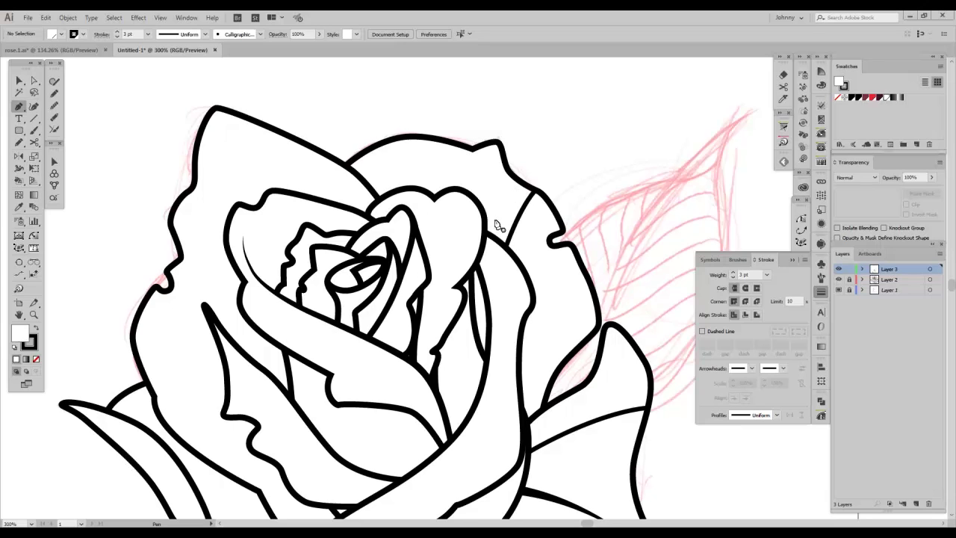
pyautogui.click(552, 210)
pyautogui.moveTo(505, 256); pyautogui.dragTo(490, 272)
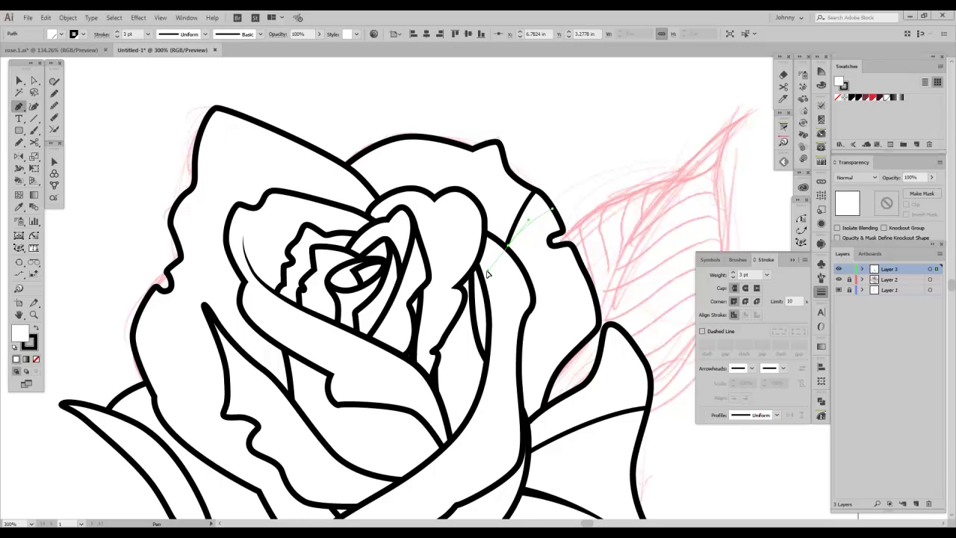
pyautogui.keyDown('ctrl'); pyautogui.click(576, 192); pyautogui.keyUp('ctrl')
pyautogui.moveTo(308, 218); pyautogui.dragTo(456, 229)
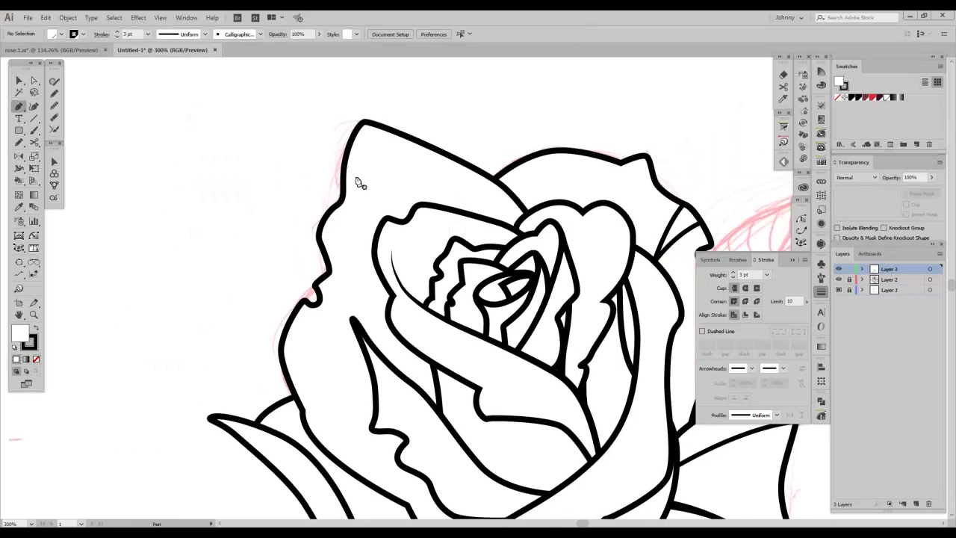
# Step: Draw a curved contour line with the Pen tool across the tip of the upper-left petal
pyautogui.click(346, 155)
pyautogui.click(408, 215)
pyautogui.keyDown('ctrl'); pyautogui.click(405, 150); pyautogui.keyUp('ctrl')
pyautogui.moveTo(446, 224); pyautogui.dragTo(375, 160)
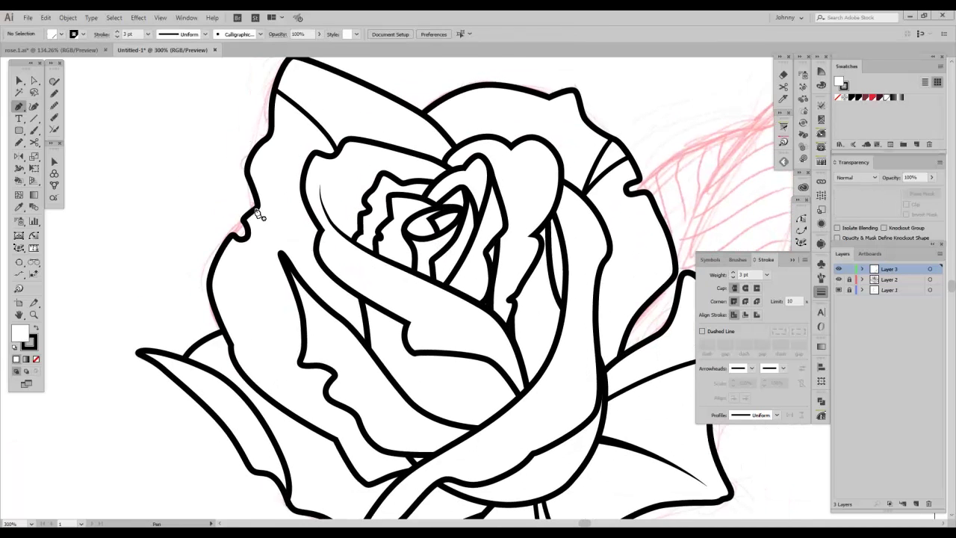
pyautogui.click(328, 276)
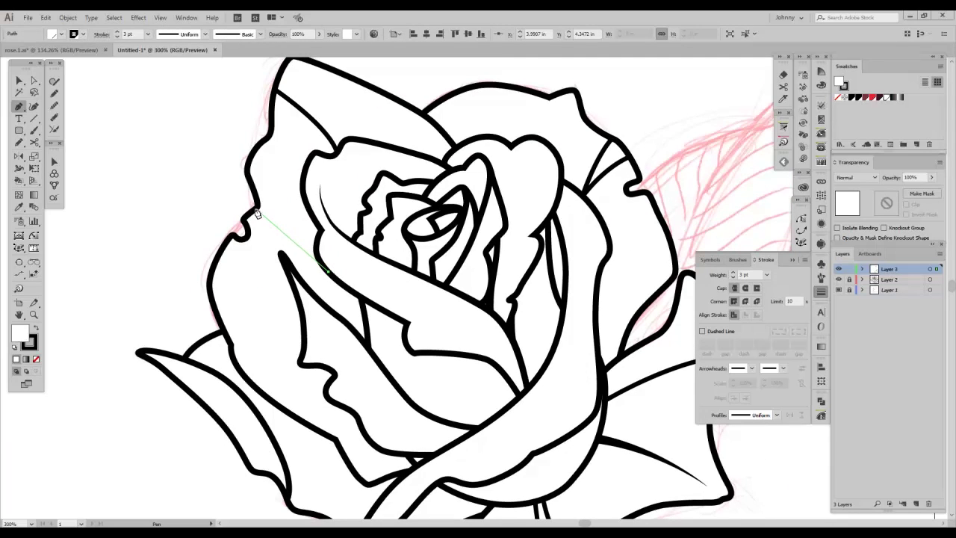
pyautogui.moveTo(219, 192); pyautogui.dragTo(202, 191)
pyautogui.keyDown('ctrl'); pyautogui.click(233, 214); pyautogui.keyUp('ctrl')
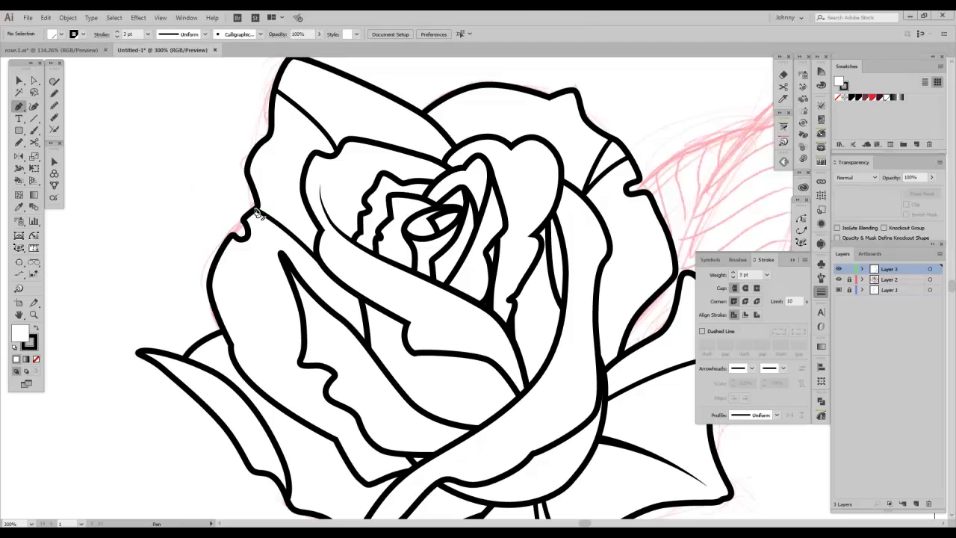
pyautogui.press('a')
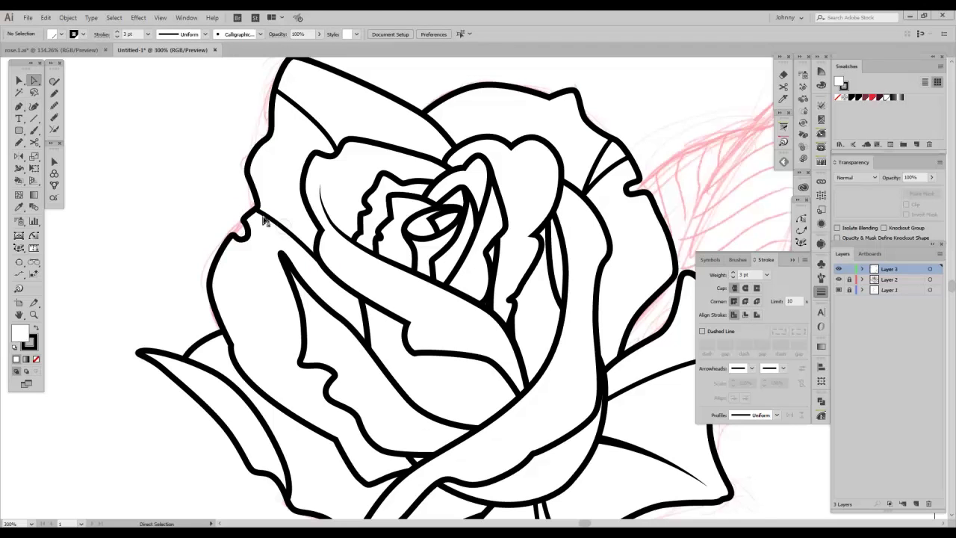
pyautogui.click(284, 232)
pyautogui.press('Delete')
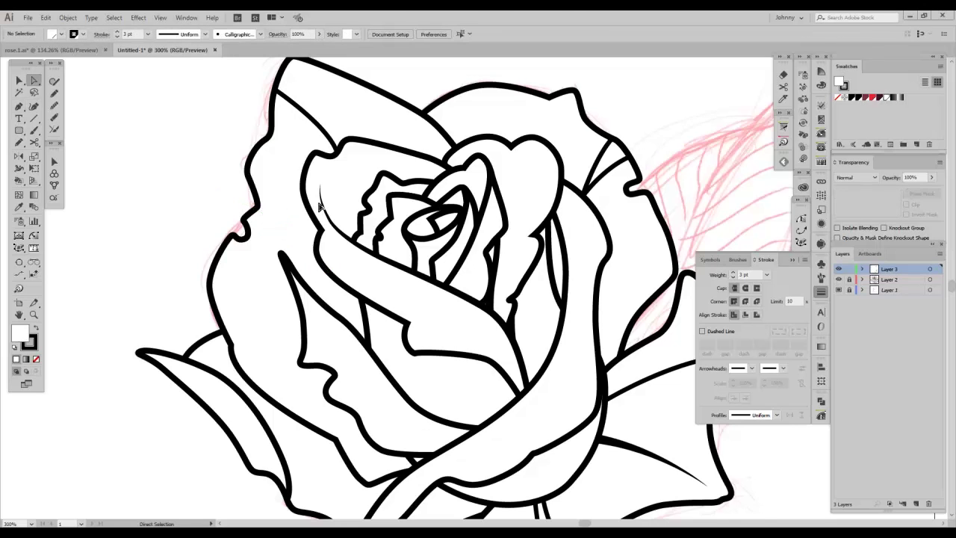
# Step: Draw an arched Pen contour across the lower-left petal, from its inner fold to its outer edge
pyautogui.press('p')
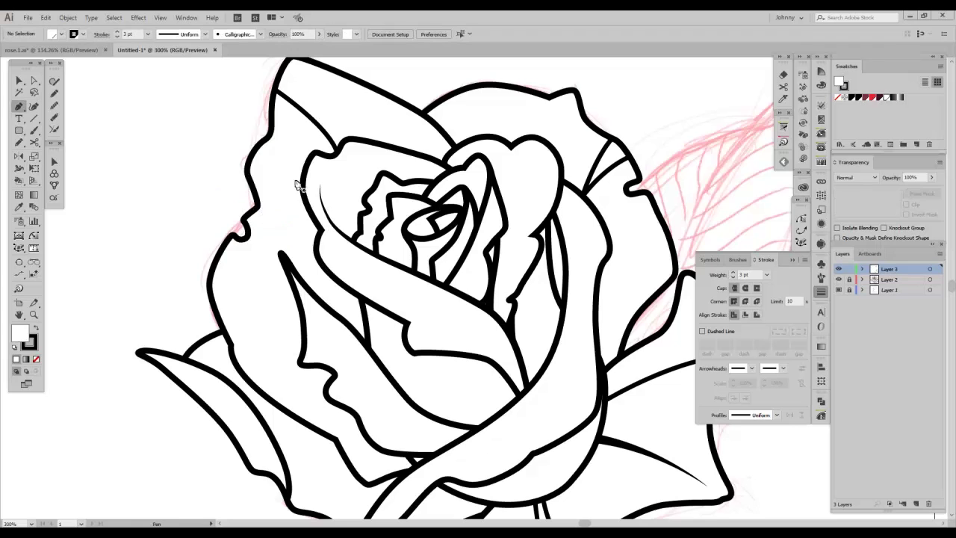
pyautogui.click(304, 325)
pyautogui.moveTo(224, 324); pyautogui.dragTo(189, 343)
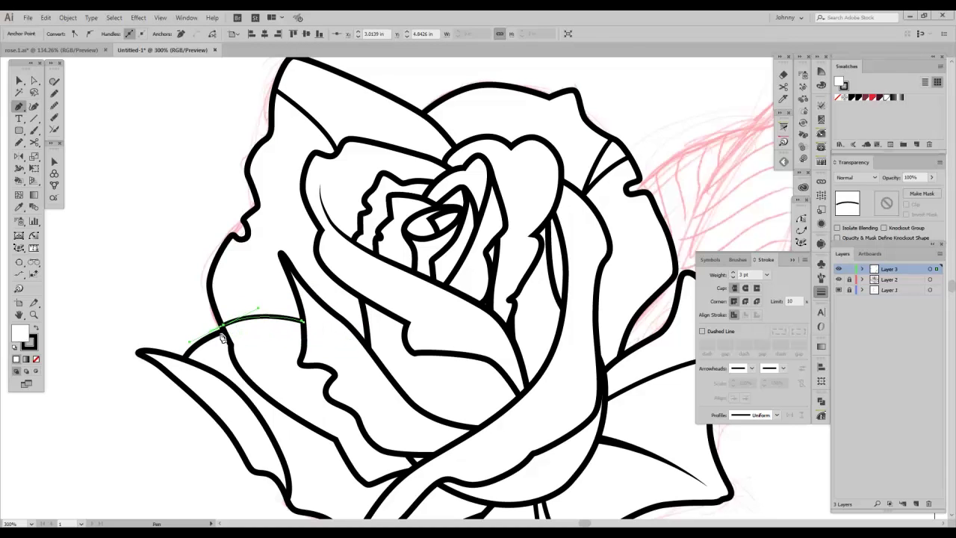
pyautogui.press('ctrl')
pyautogui.keyDown('ctrl'); pyautogui.click(171, 259); pyautogui.keyUp('ctrl')
# Step: Move the outer end of the lower-left petal's contour line slightly up along the petal edge
pyautogui.hotkey('ctrl', '-')
pyautogui.moveTo(328, 229)
pyautogui.mouseDown()
pyautogui.moveTo(330, 209)
pyautogui.moveTo(349, 209)
pyautogui.mouseUp()
pyautogui.hotkey('ctrl', '+')
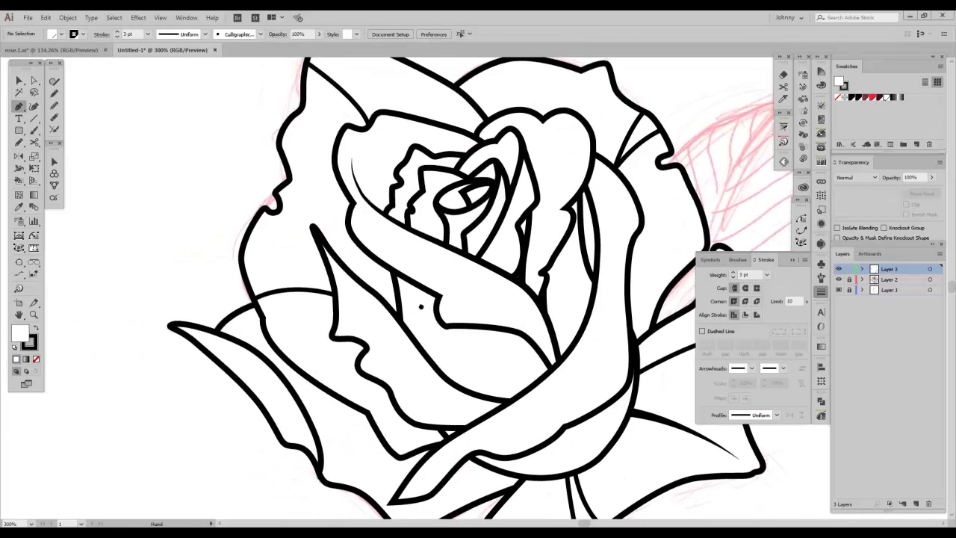
pyautogui.moveTo(421, 305); pyautogui.dragTo(497, 353)
pyautogui.press('ctrl')
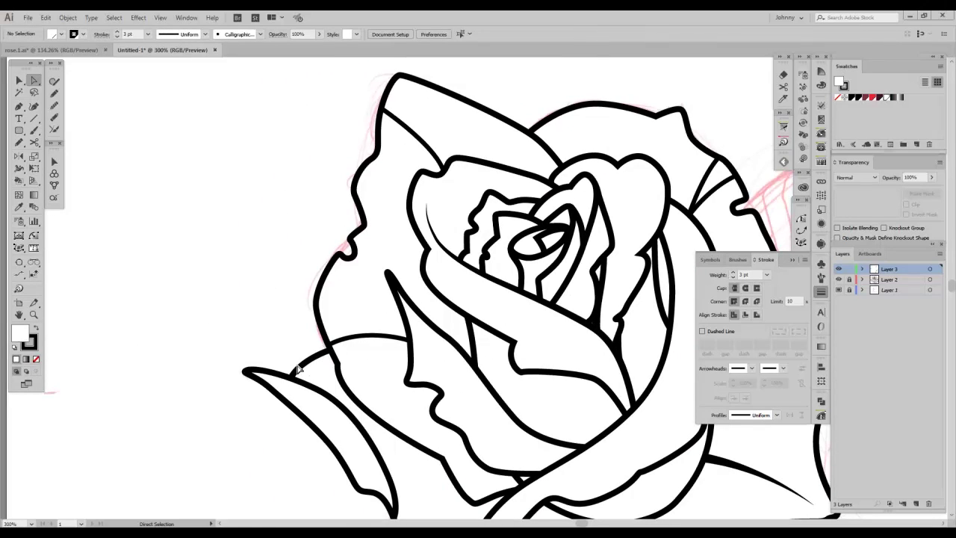
pyautogui.keyDown('ctrl'); pyautogui.click(335, 344); pyautogui.keyUp('ctrl')
pyautogui.keyDown('ctrl'); pyautogui.click(323, 329); pyautogui.keyUp('ctrl')
pyautogui.moveTo(323, 331); pyautogui.dragTo(322, 330)
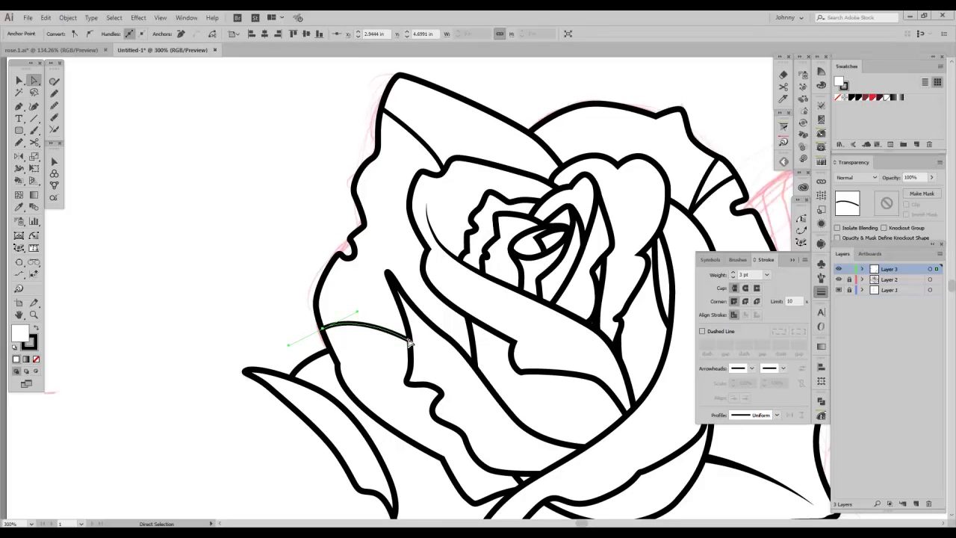
pyautogui.moveTo(254, 326); pyautogui.dragTo(194, 216)
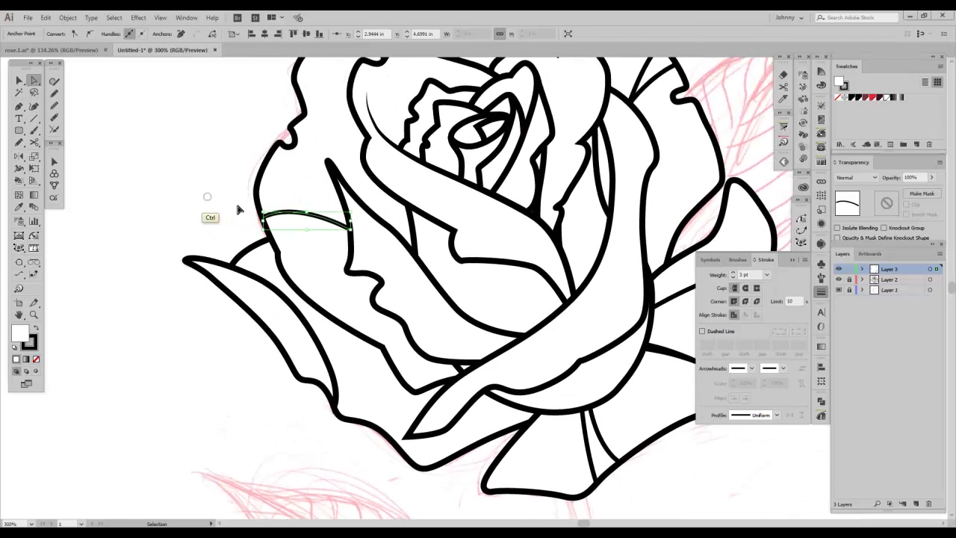
pyautogui.keyDown('ctrl'); pyautogui.click(236, 202); pyautogui.keyUp('ctrl')
# Step: Draw a second curved Pen contour across the lower-left petal, just below the first one
pyautogui.press('p')
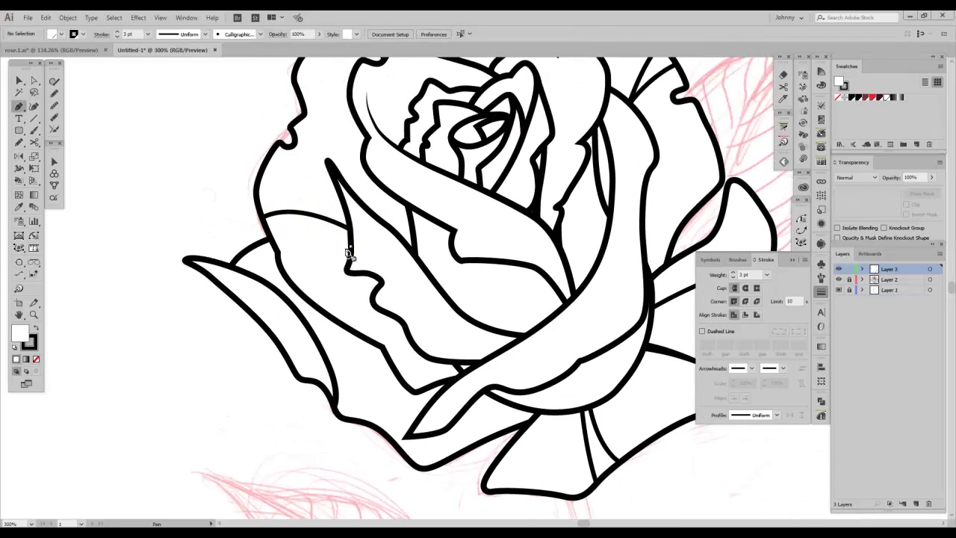
pyautogui.click(348, 248)
pyautogui.moveTo(279, 272); pyautogui.dragTo(272, 297)
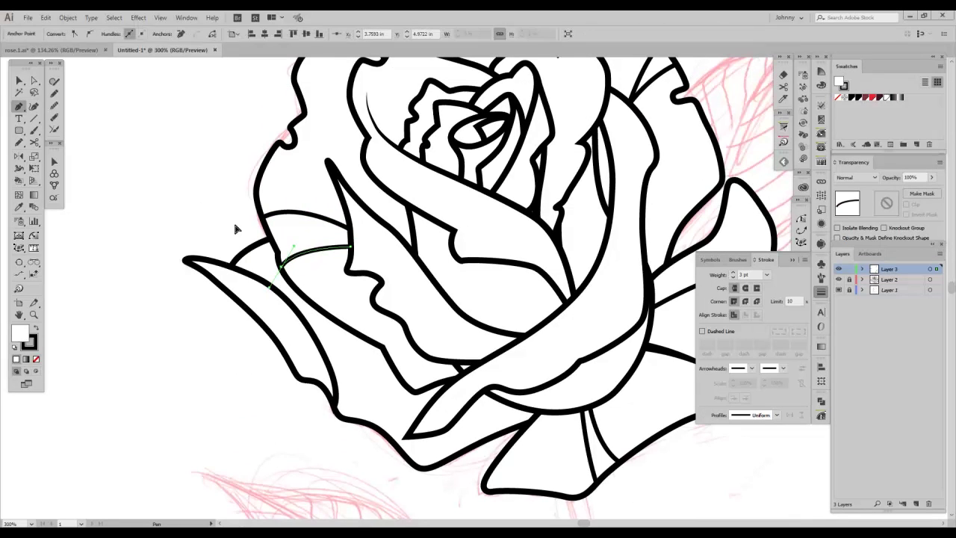
pyautogui.keyDown('ctrl'); pyautogui.click(214, 209); pyautogui.keyUp('ctrl')
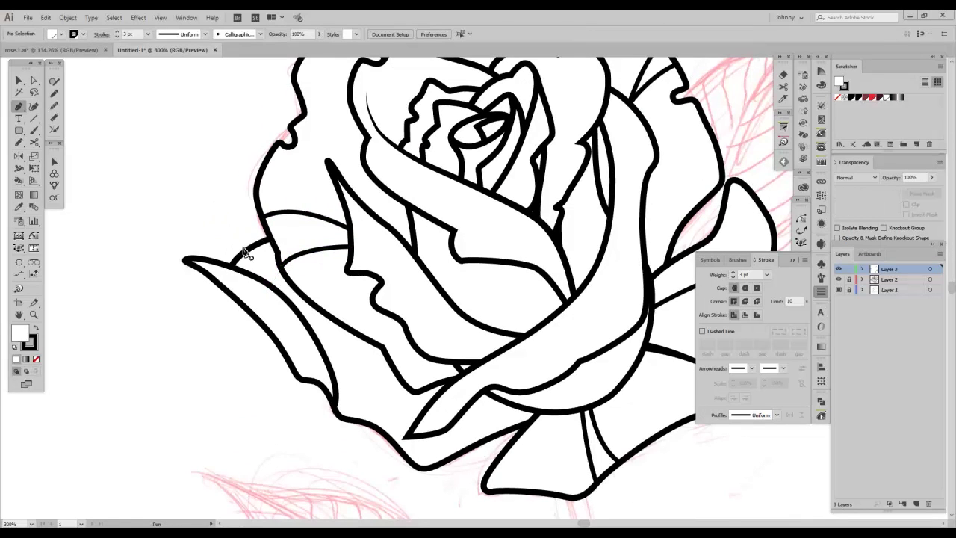
# Step: Add a second contour line near the tip of the upper-left petal and another from the inner petal to its outer edge
pyautogui.hotkey('ctrl', '-')
pyautogui.hotkey('ctrl', '-')
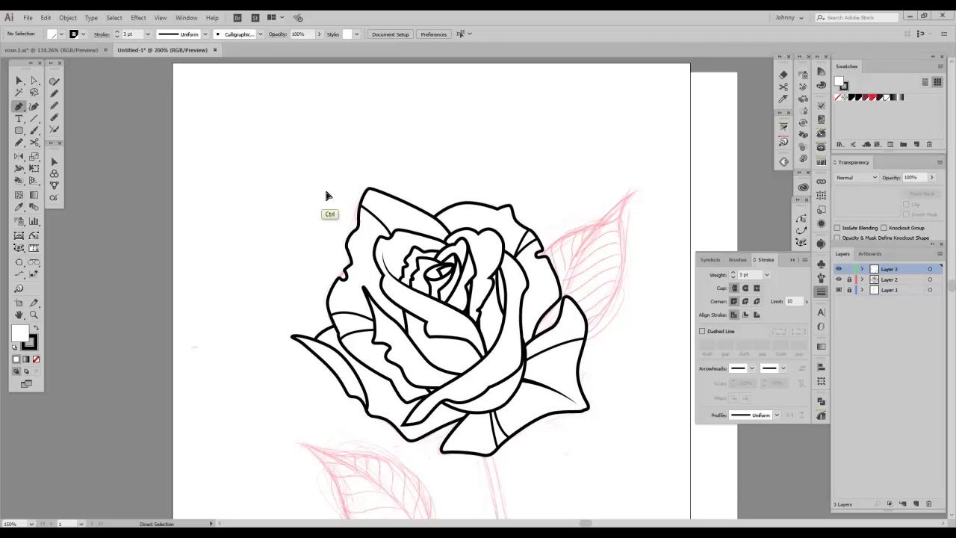
pyautogui.hotkey('ctrl', '+')
pyautogui.click(368, 212)
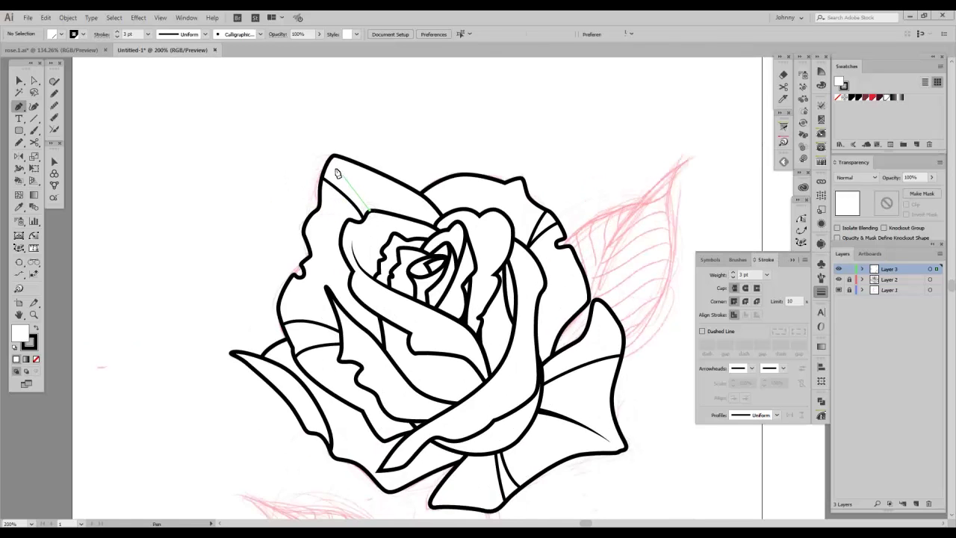
pyautogui.moveTo(320, 166); pyautogui.dragTo(300, 155)
pyautogui.keyDown('ctrl'); pyautogui.click(344, 255); pyautogui.keyUp('ctrl')
pyautogui.click(339, 245)
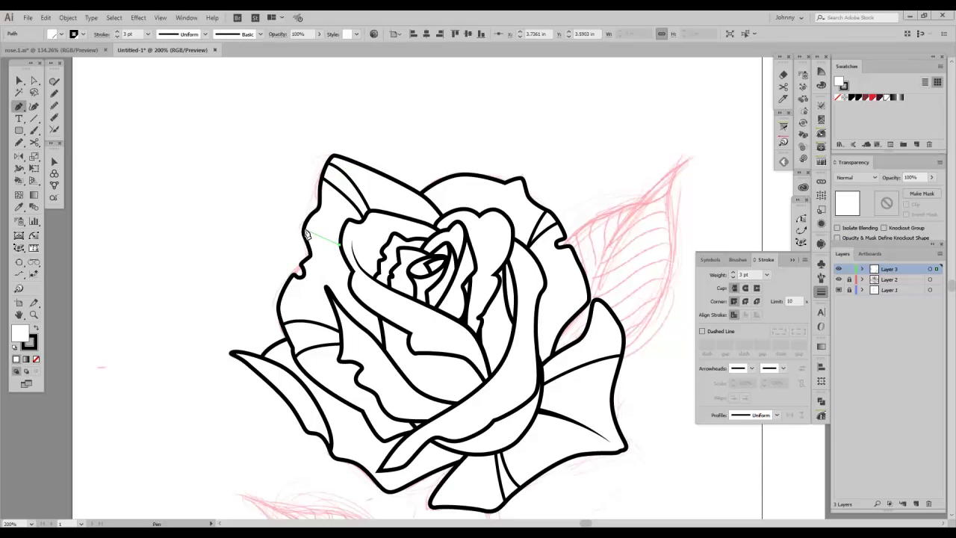
pyautogui.moveTo(292, 232); pyautogui.dragTo(289, 230)
pyautogui.moveTo(459, 328); pyautogui.dragTo(441, 294)
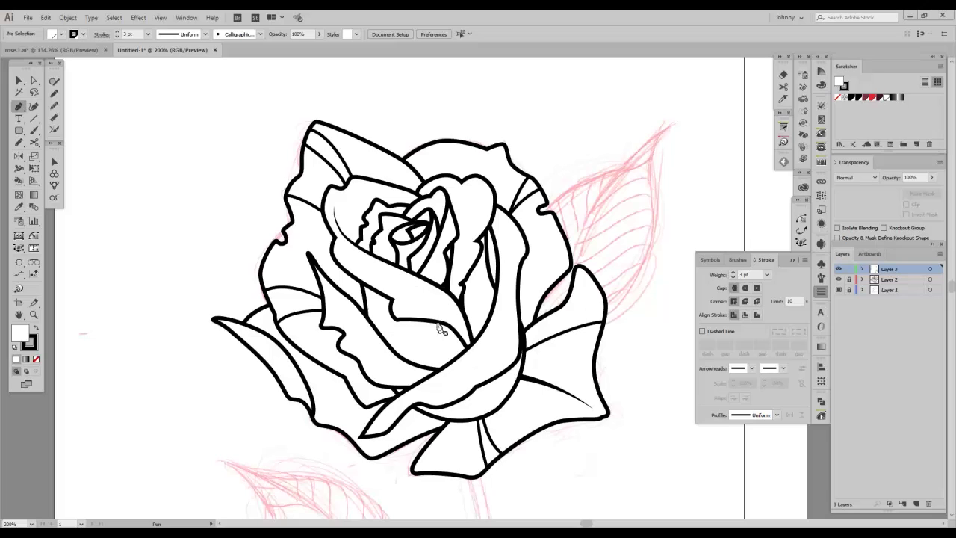
# Step: Draw two curved contour lines across the petal below the central fold of the rose
pyautogui.click(444, 289)
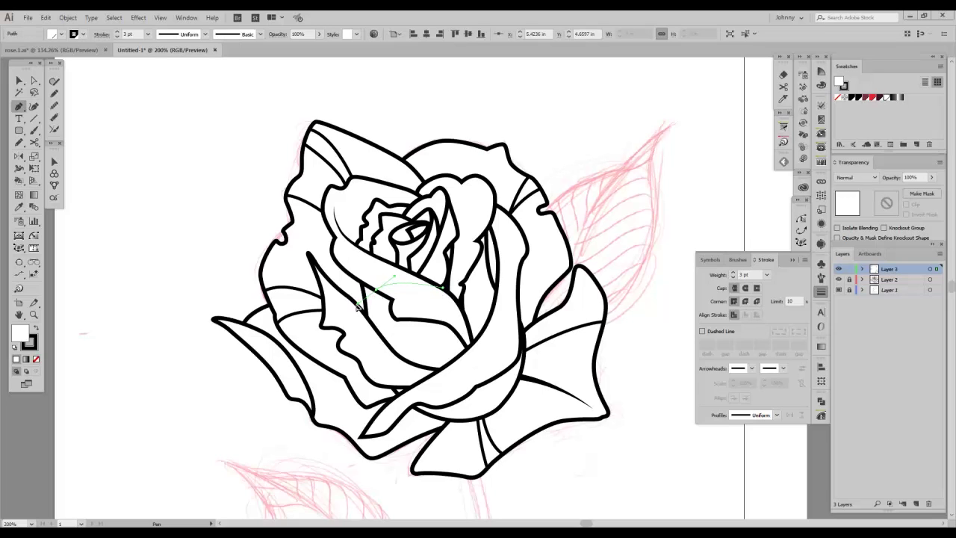
pyautogui.moveTo(359, 306); pyautogui.dragTo(357, 308)
pyautogui.keyDown('ctrl'); pyautogui.click(223, 206); pyautogui.keyUp('ctrl')
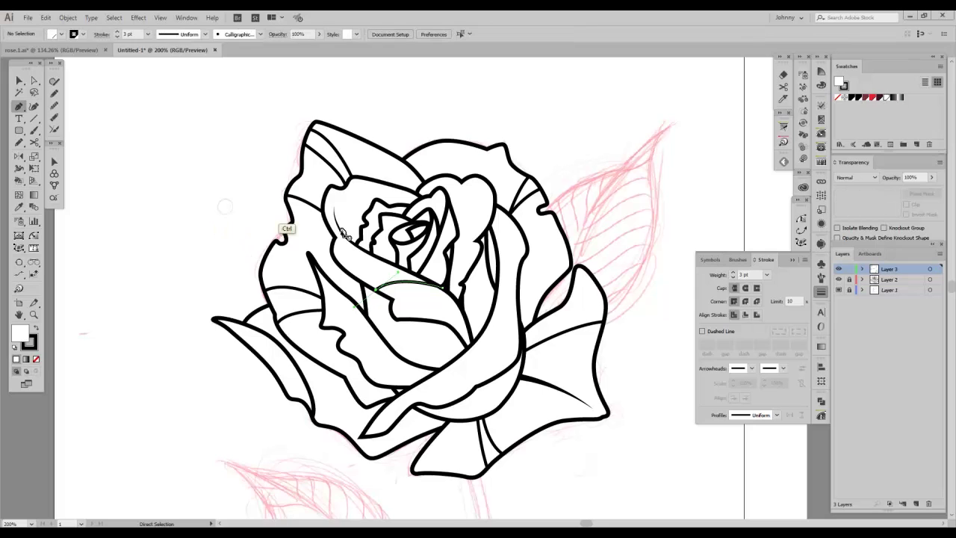
pyautogui.click(404, 278)
pyautogui.moveTo(359, 292); pyautogui.dragTo(352, 301)
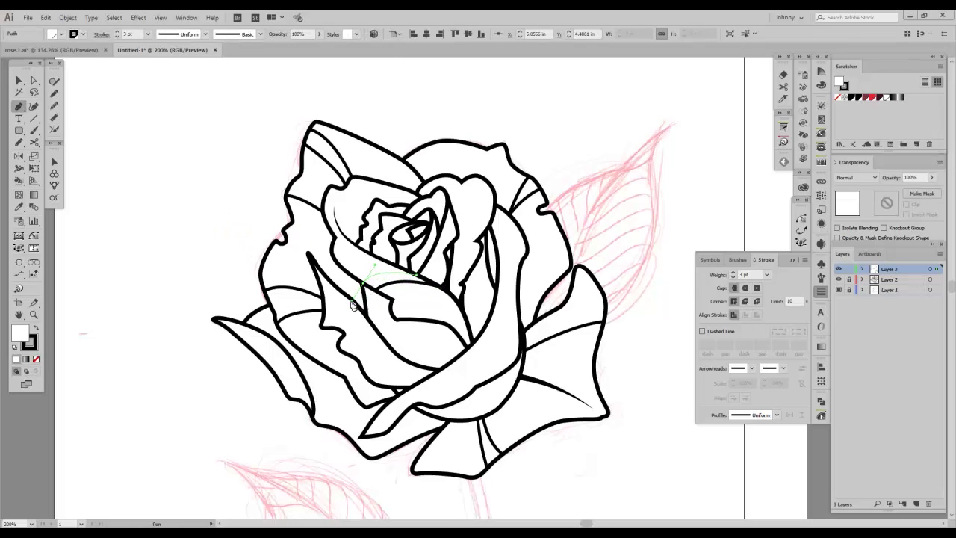
pyautogui.keyDown('ctrl'); pyautogui.click(232, 257); pyautogui.keyUp('ctrl')
# Step: Draw two short curved contour lines across the narrow part of the large right-hand petal that wraps the bud
pyautogui.moveTo(475, 317); pyautogui.dragTo(489, 273)
pyautogui.keyDown('ctrl'); pyautogui.keyDown('alt'); pyautogui.click(444, 298); pyautogui.keyUp('alt'); pyautogui.keyUp('ctrl')
pyautogui.moveTo(405, 273); pyautogui.dragTo(387, 305)
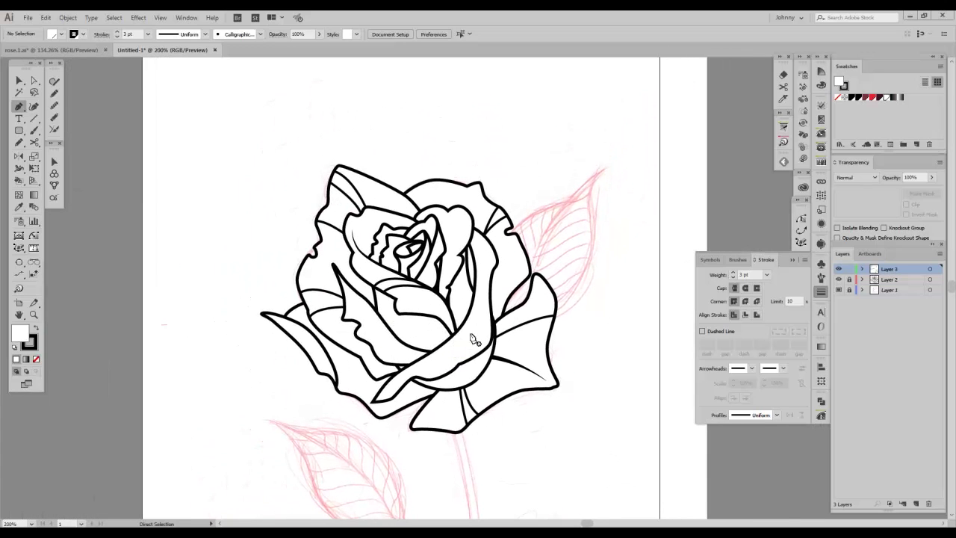
pyautogui.scroll(1, 477, 322)
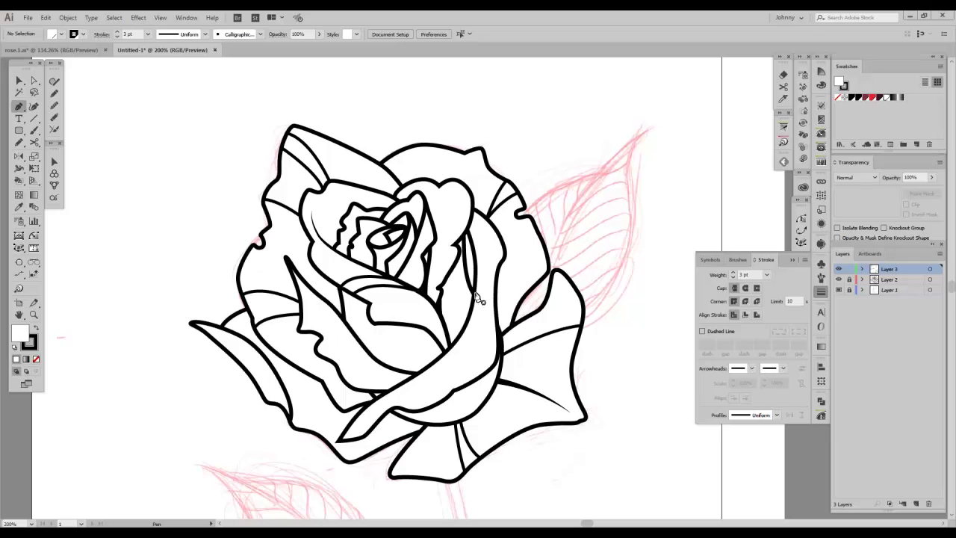
pyautogui.click(474, 293)
pyautogui.click(509, 295)
pyautogui.press('ctrl')
pyautogui.keyDown('ctrl'); pyautogui.click(471, 321); pyautogui.keyUp('ctrl')
pyautogui.click(474, 304)
pyautogui.moveTo(494, 309); pyautogui.dragTo(503, 320)
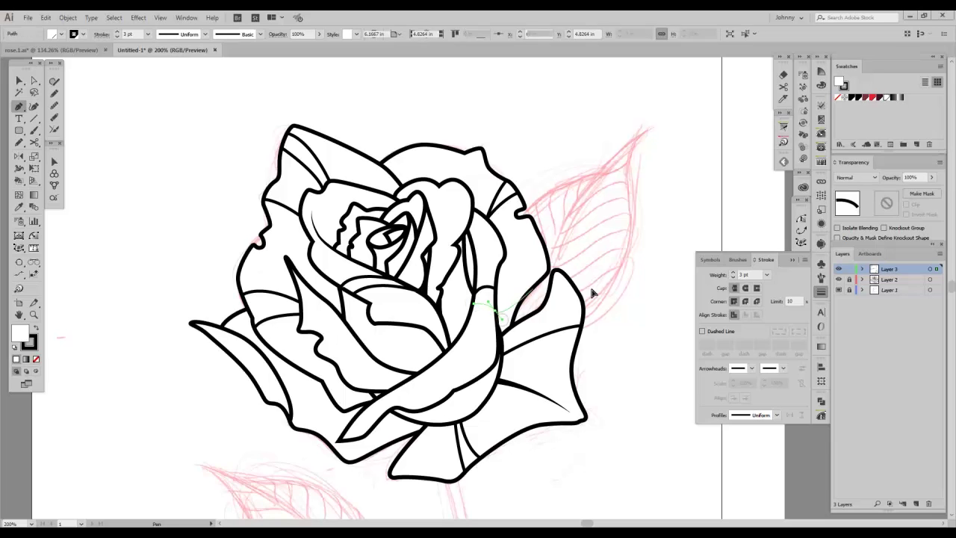
pyautogui.keyDown('ctrl'); pyautogui.click(591, 288); pyautogui.keyUp('ctrl')
# Step: Draw a curved contour line across the lower sweep of the wrapping front petal
pyautogui.click(418, 373)
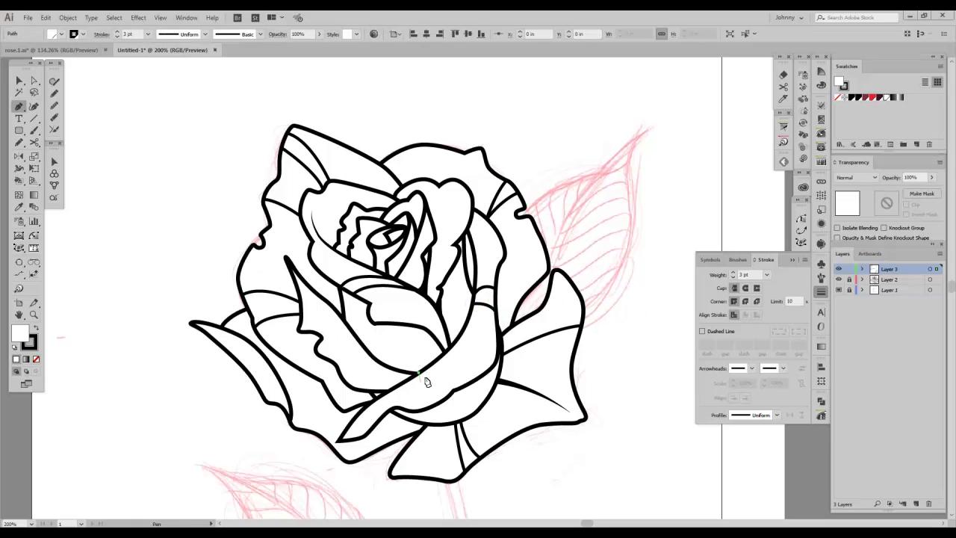
pyautogui.moveTo(406, 411); pyautogui.dragTo(428, 435)
pyautogui.keyDown('ctrl'); pyautogui.click(579, 480); pyautogui.keyUp('ctrl')
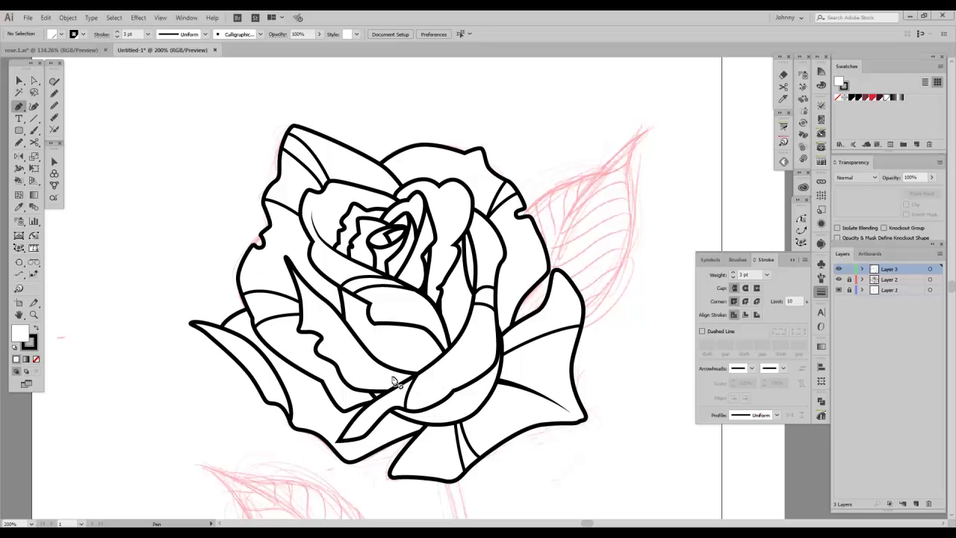
# Step: Lock Layer 3 and Layer 2, and switch to the Selection tool
pyautogui.hotkey('ctrl', '-')
pyautogui.hotkey('ctrl', '-')
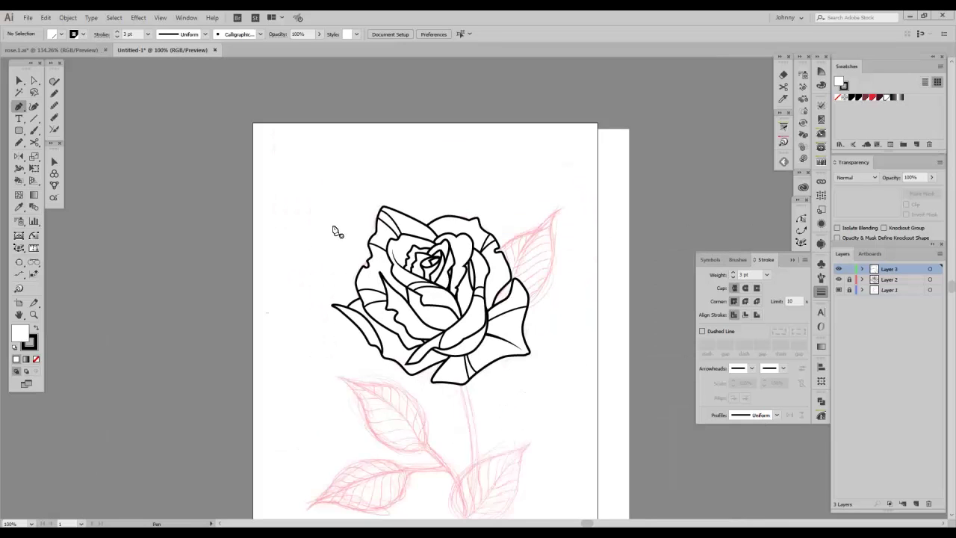
pyautogui.hotkey('ctrl', '+')
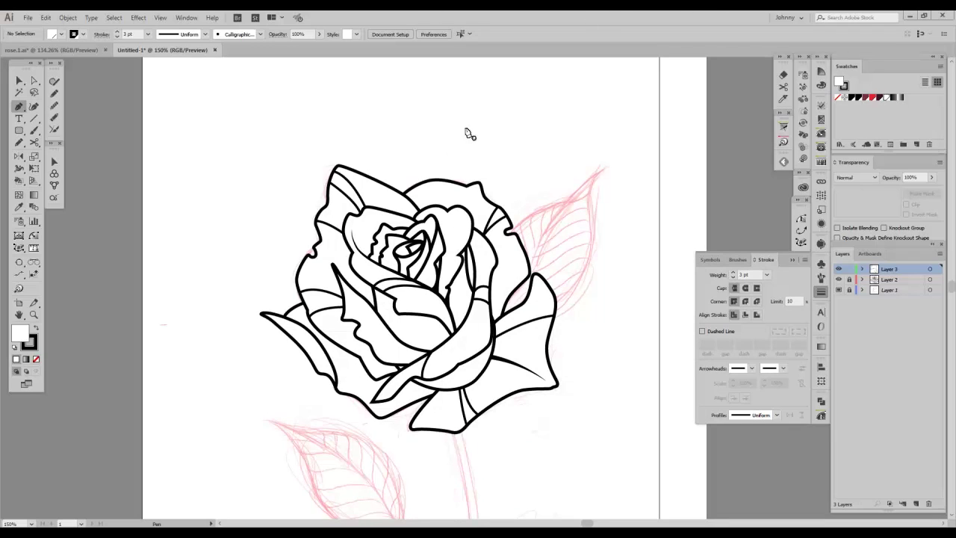
pyautogui.moveTo(441, 132); pyautogui.dragTo(436, 122)
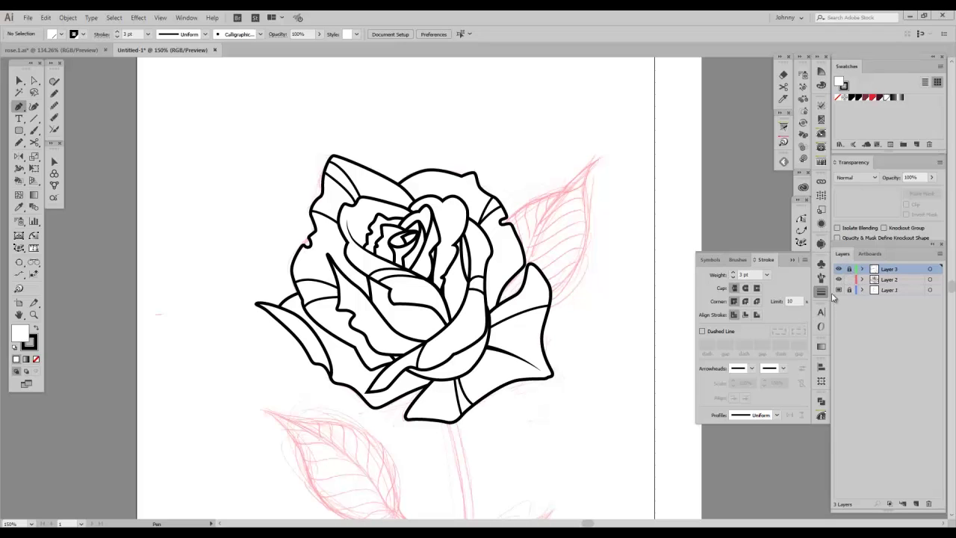
pyautogui.press('v')
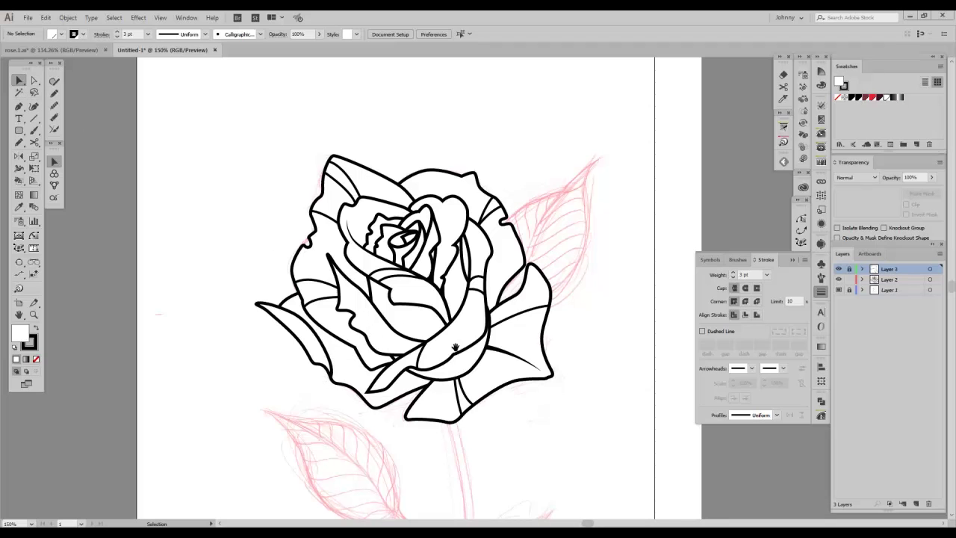
pyautogui.moveTo(467, 349); pyautogui.dragTo(470, 374)
pyautogui.moveTo(558, 312); pyautogui.dragTo(572, 297)
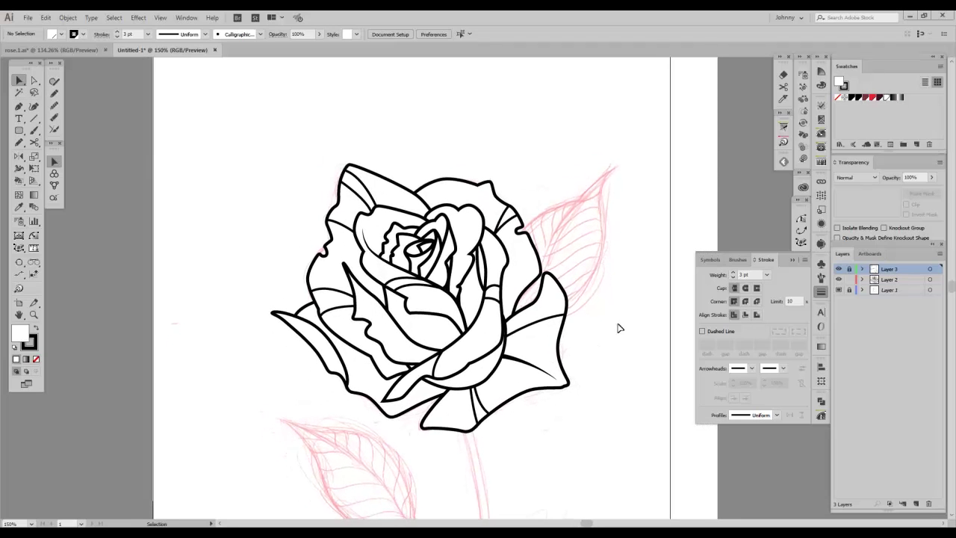
pyautogui.click(849, 281)
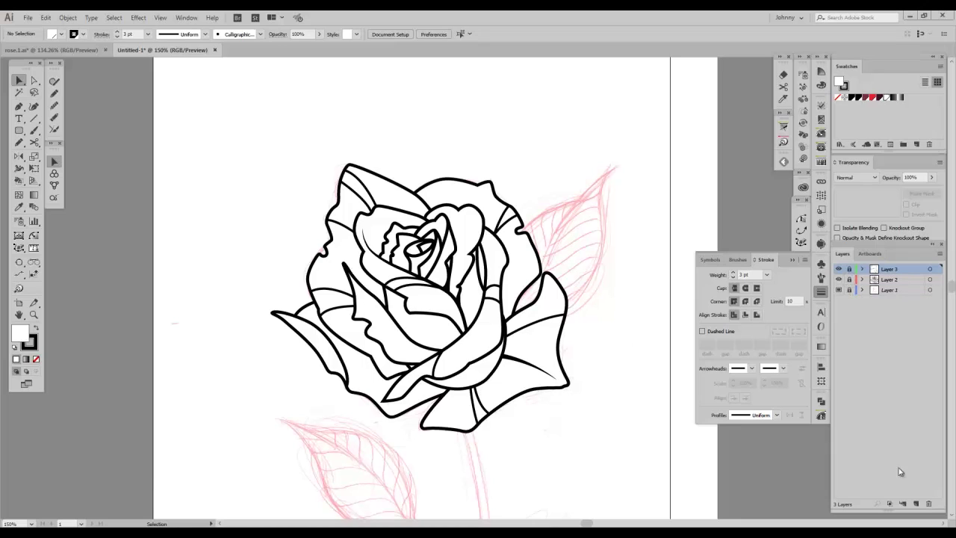
# Step: Create a new layer, place it between Layer 3 and Layer 2, and select Layer 2
pyautogui.click(918, 505)
pyautogui.moveTo(892, 275); pyautogui.dragTo(895, 296)
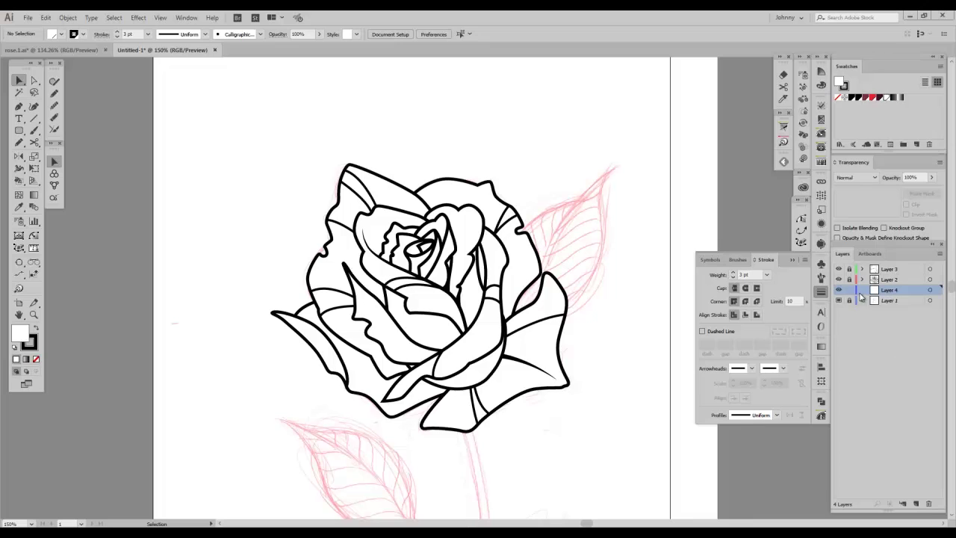
pyautogui.moveTo(892, 295); pyautogui.dragTo(891, 282)
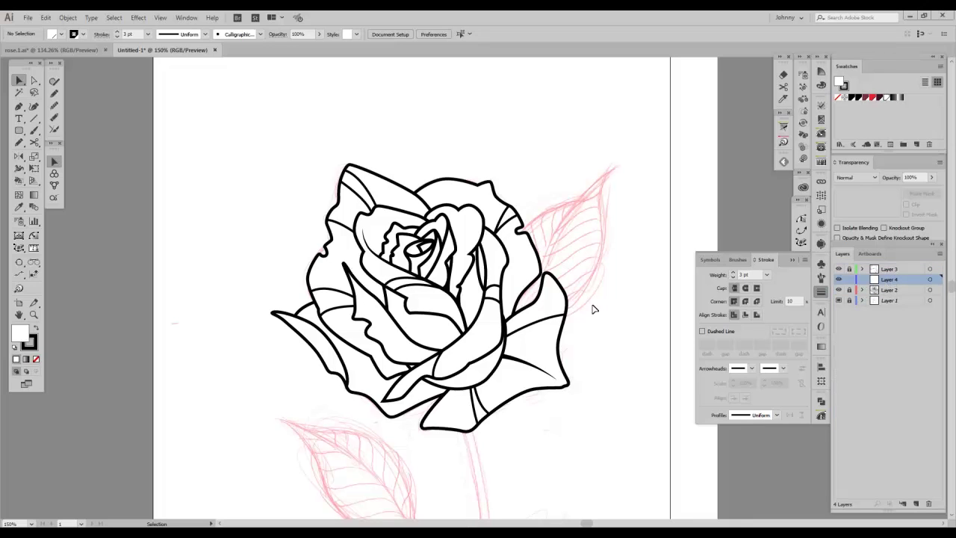
pyautogui.click(901, 294)
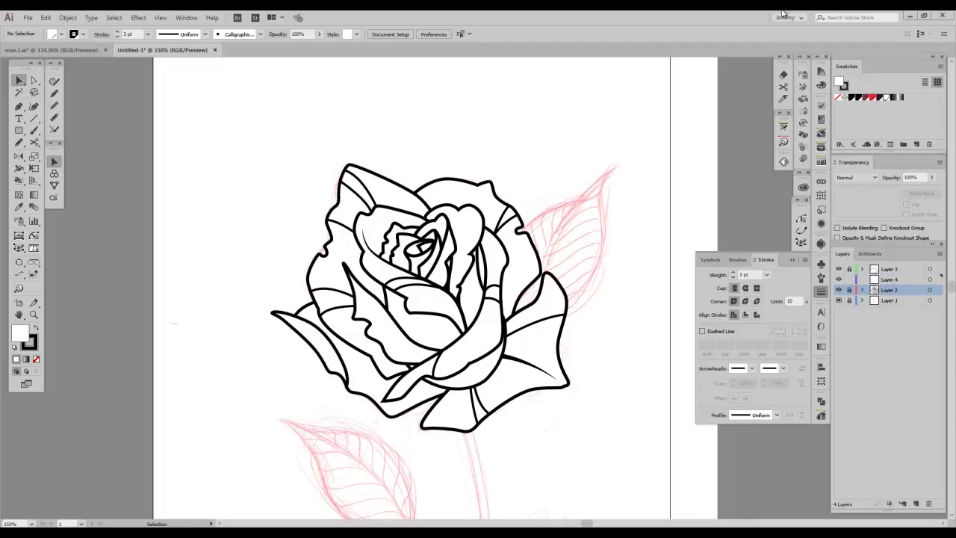
# Step: Duplicate Layer 2, leaving the copy unlocked for editing, and lock Layer 4
pyautogui.click(848, 289)
pyautogui.click(941, 254)
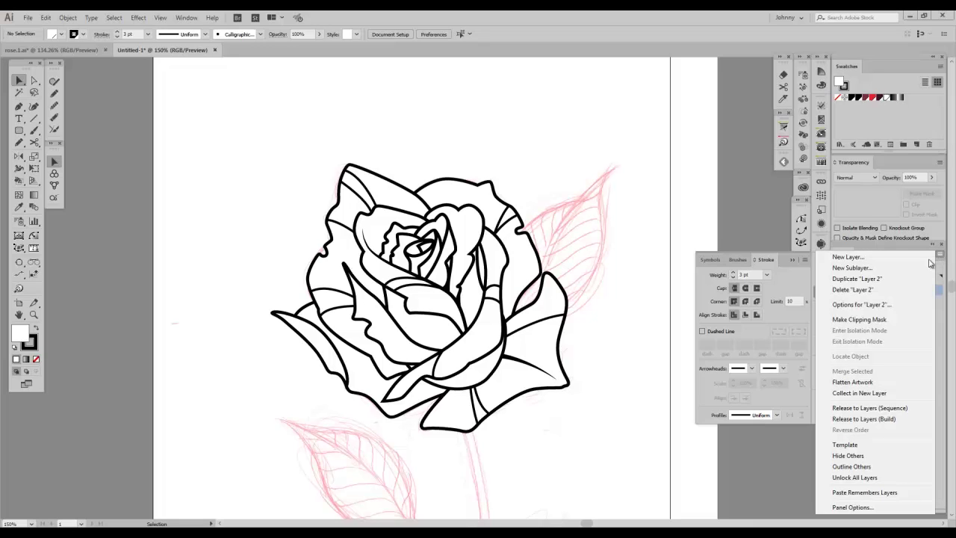
pyautogui.click(859, 278)
pyautogui.moveTo(906, 293); pyautogui.dragTo(918, 503)
pyautogui.click(893, 292)
pyautogui.hotkey('ctrl', 'z')
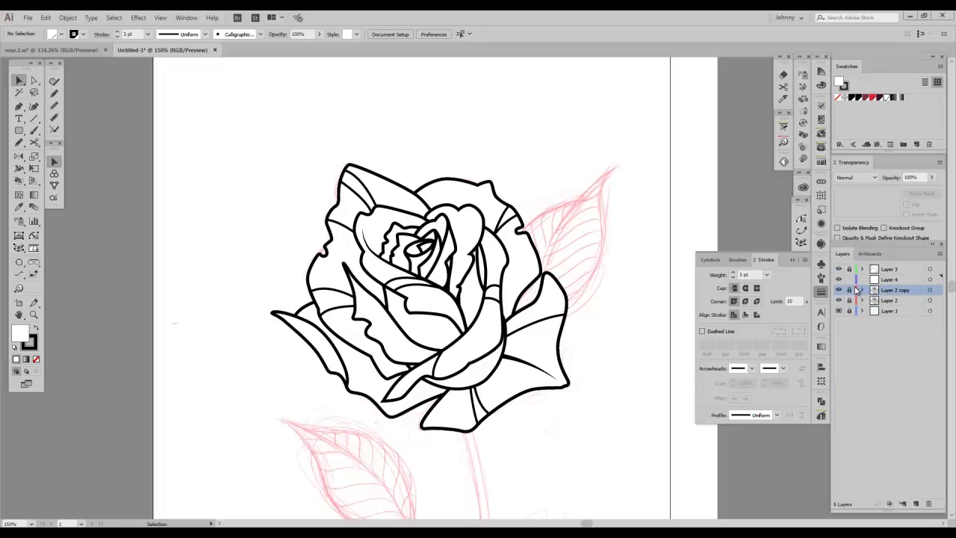
pyautogui.click(849, 280)
# Step: Select all the rose artwork on Layer 2 copy, expand its appearance, and expand the strokes into filled shapes
pyautogui.hotkey('ctrl', 'a')
pyautogui.click(68, 17)
pyautogui.click(112, 150)
pyautogui.press('a')
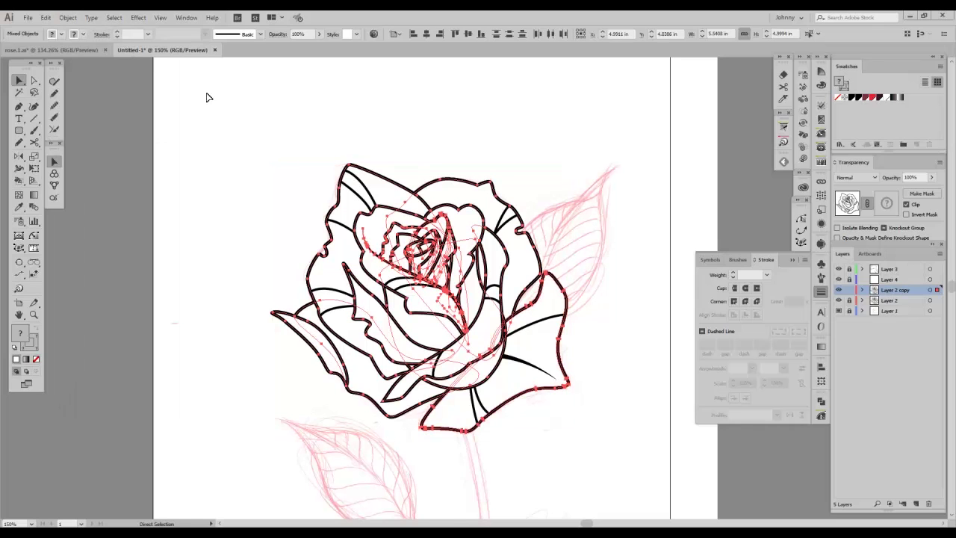
pyautogui.press('v')
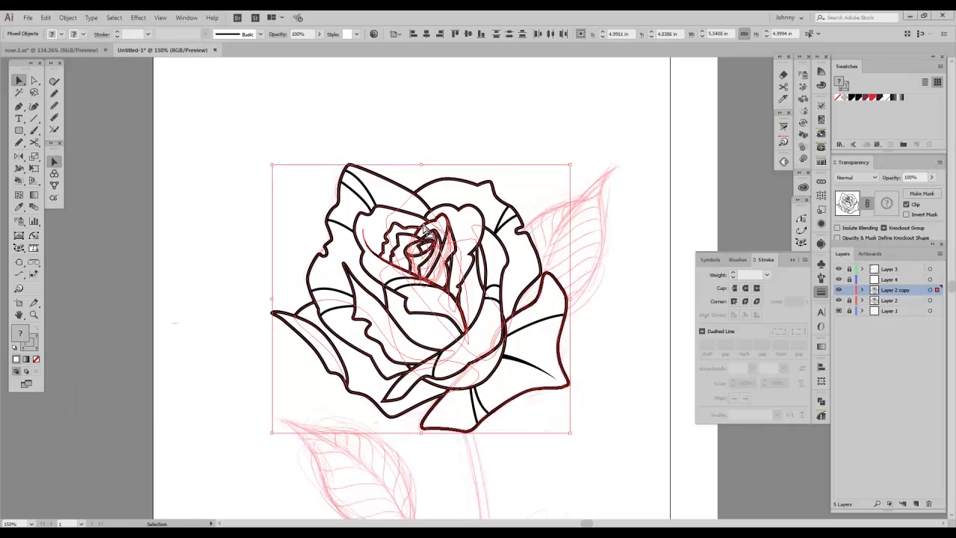
pyautogui.click(68, 17)
pyautogui.click(97, 148)
pyautogui.click(257, 252)
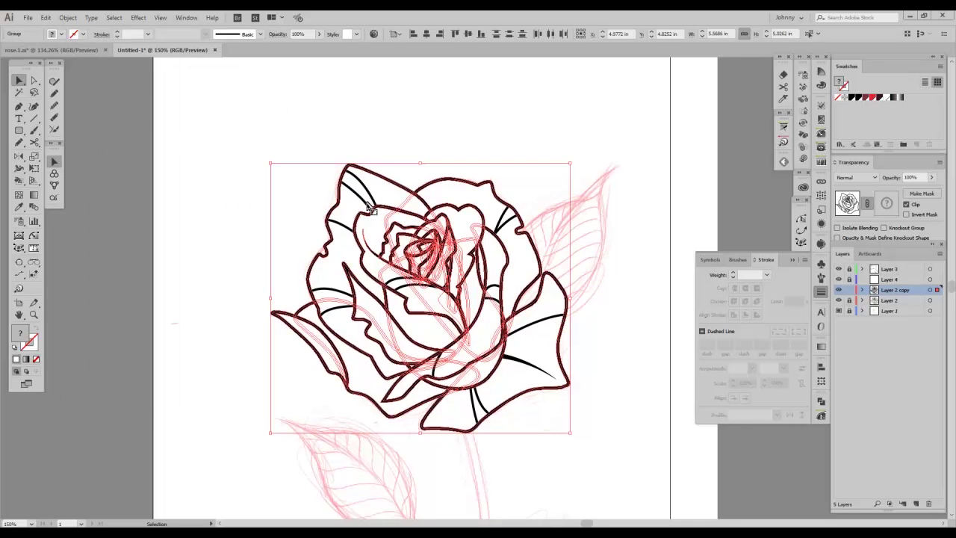
# Step: Flatten the transparency of the expanded rose with the High Resolution preset and raster/vector balance 100
pyautogui.click(68, 17)
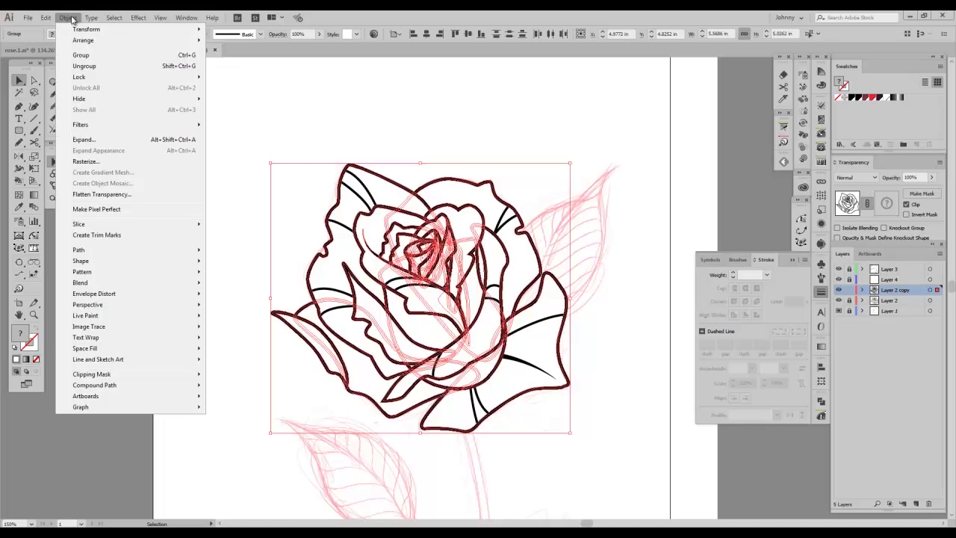
pyautogui.click(120, 194)
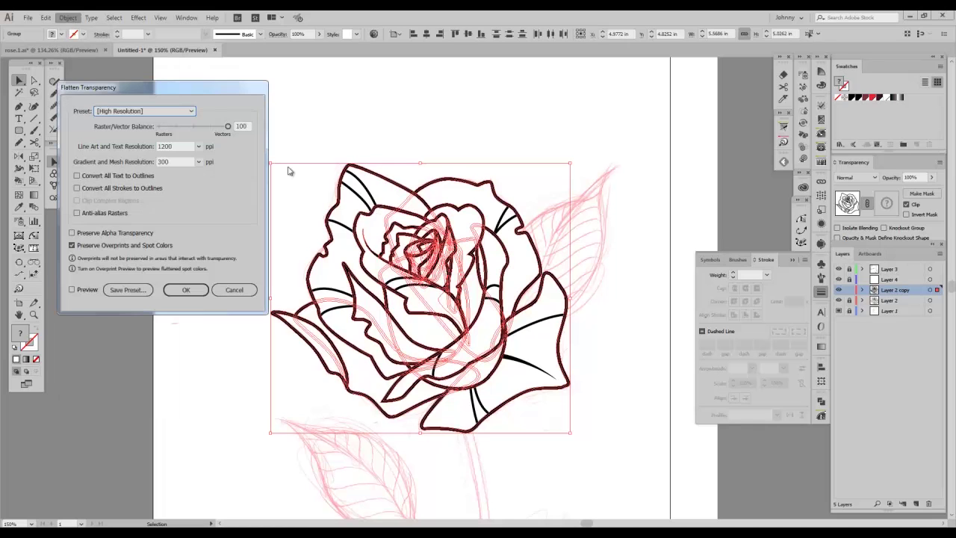
pyautogui.click(172, 116)
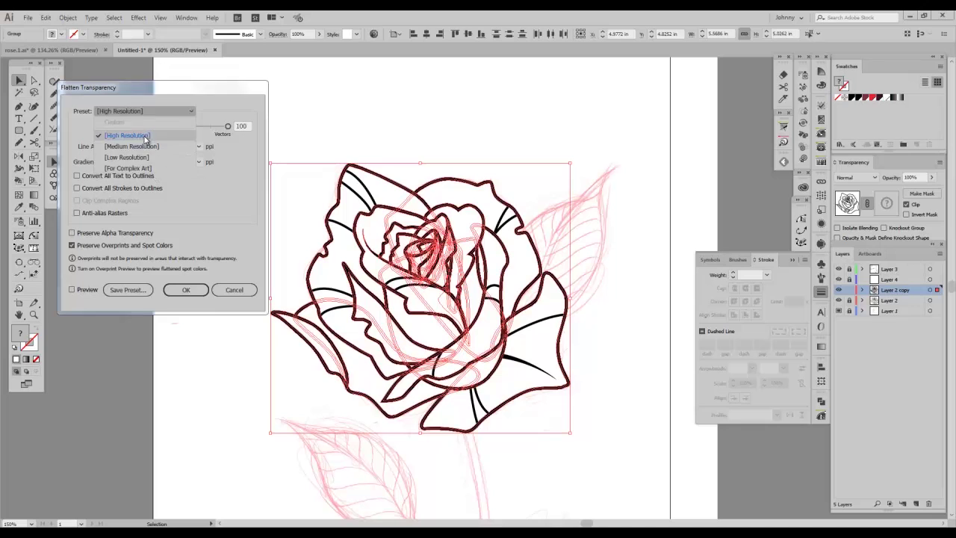
pyautogui.click(145, 139)
pyautogui.press('Tab')
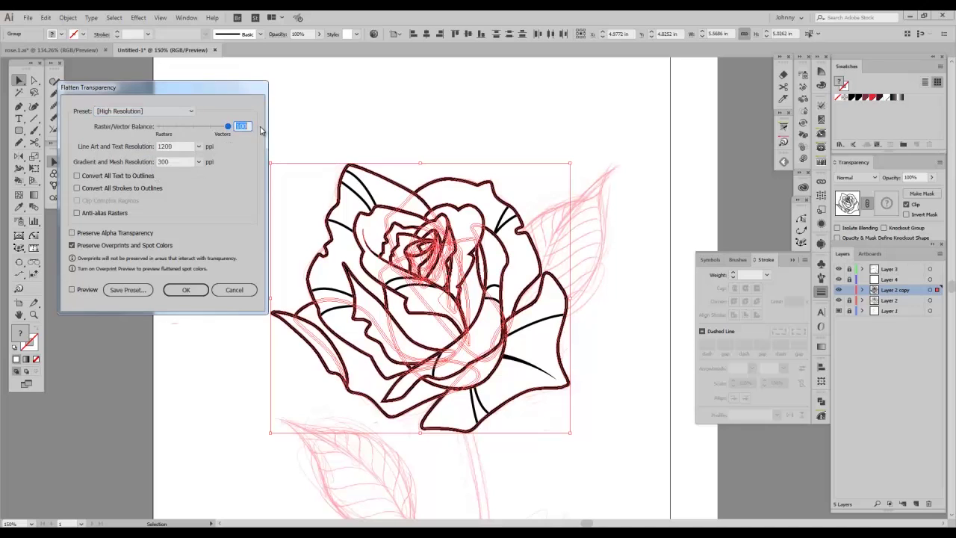
pyautogui.click(187, 293)
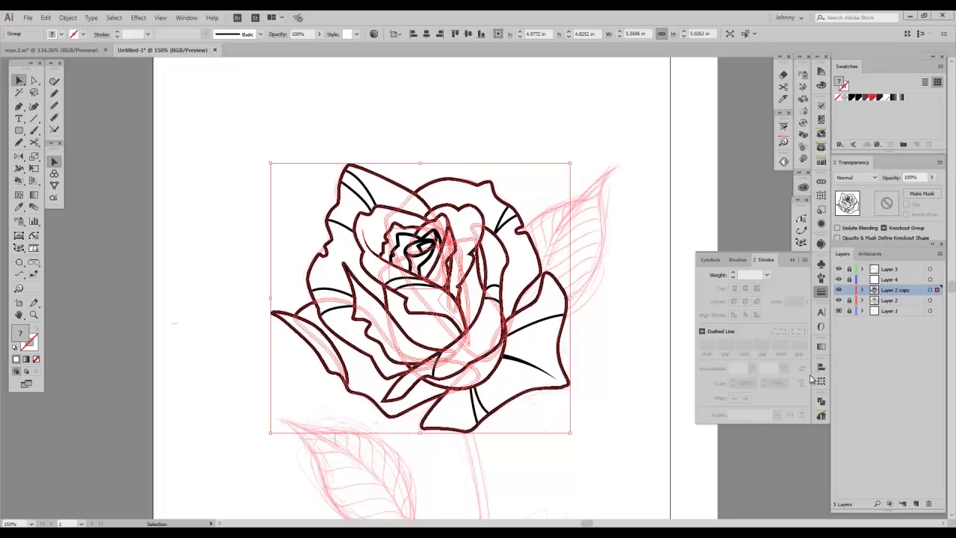
# Step: Examine the flattened rose fills against the transparency grid with Layer 1 hidden, and return to the normal view
pyautogui.hotkey('ctrl', 'shift', 'd')
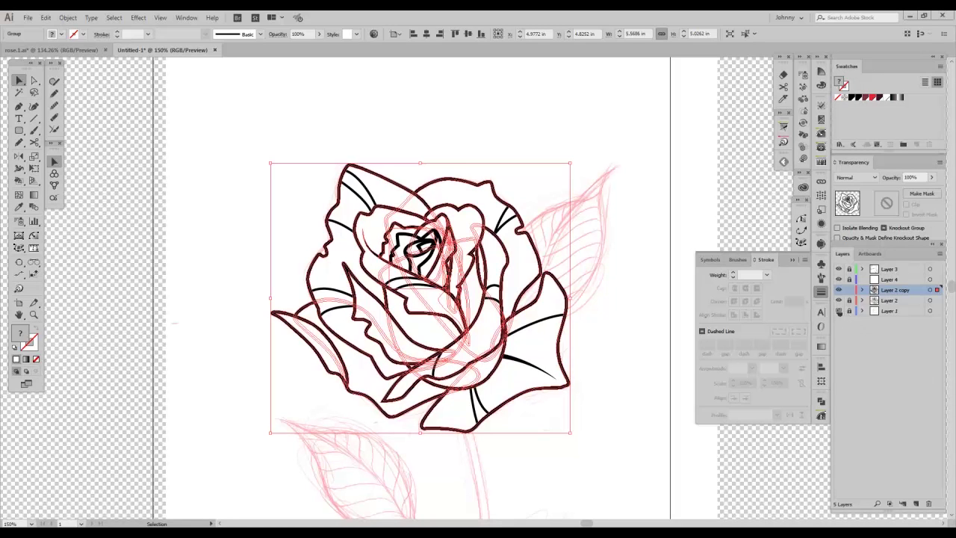
pyautogui.click(840, 310)
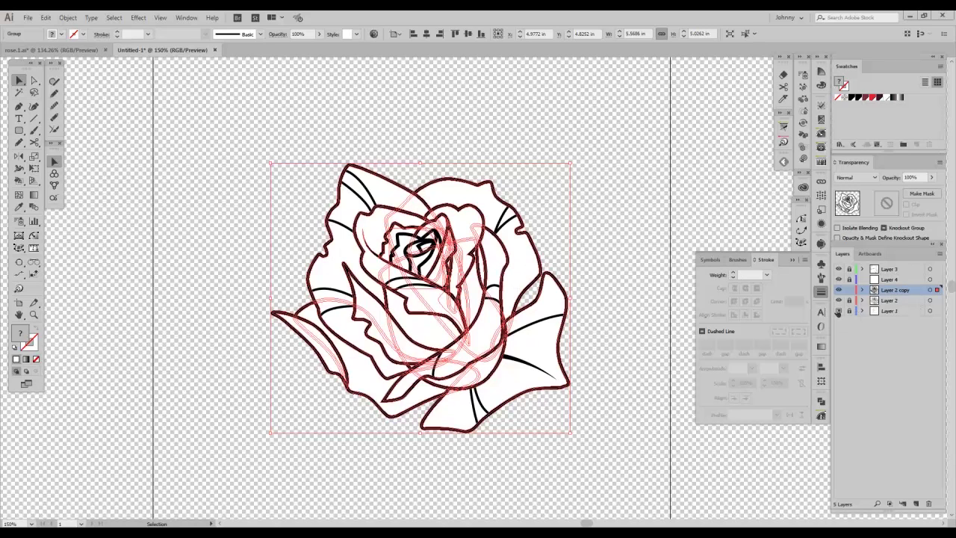
pyautogui.click(839, 311)
pyautogui.hotkey('ctrl', 'shift', 'd')
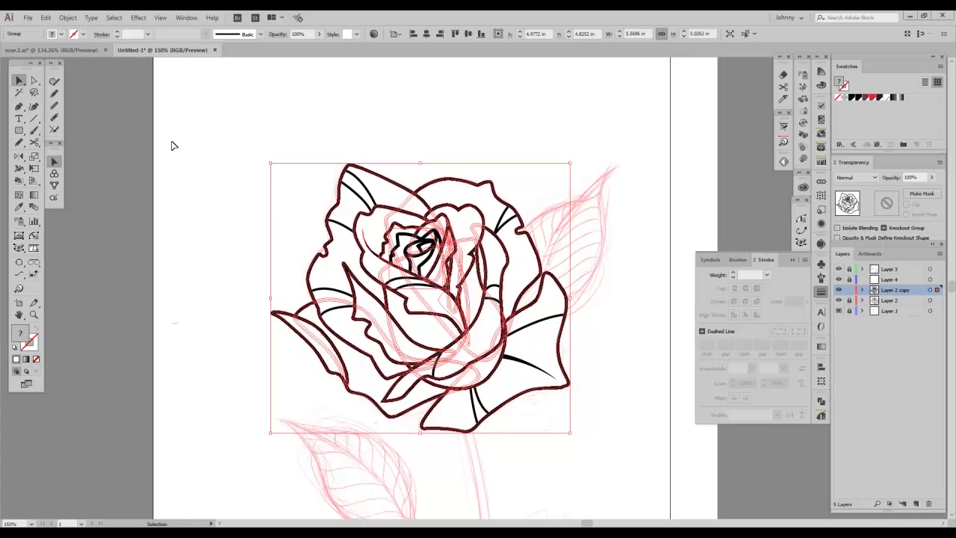
pyautogui.hotkey('ctrl', 'q')
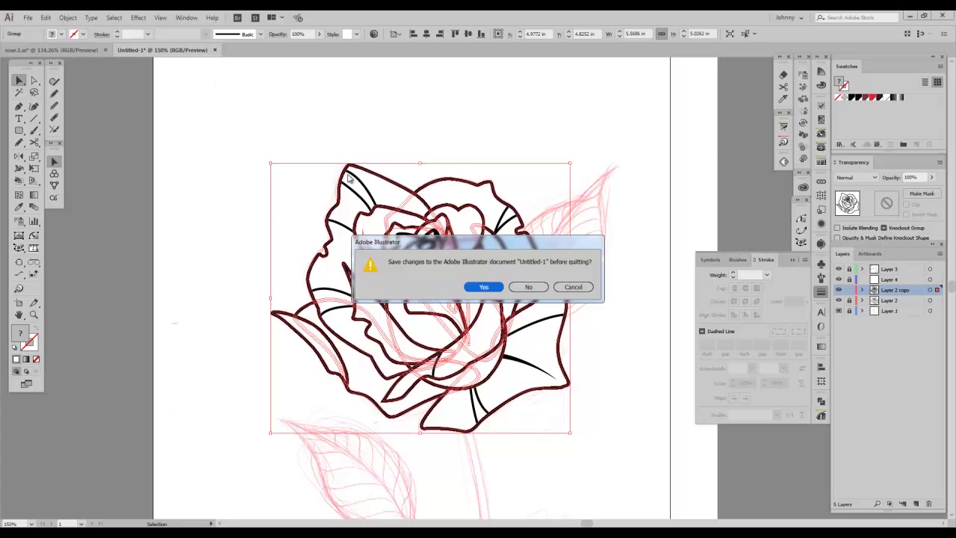
pyautogui.click(571, 287)
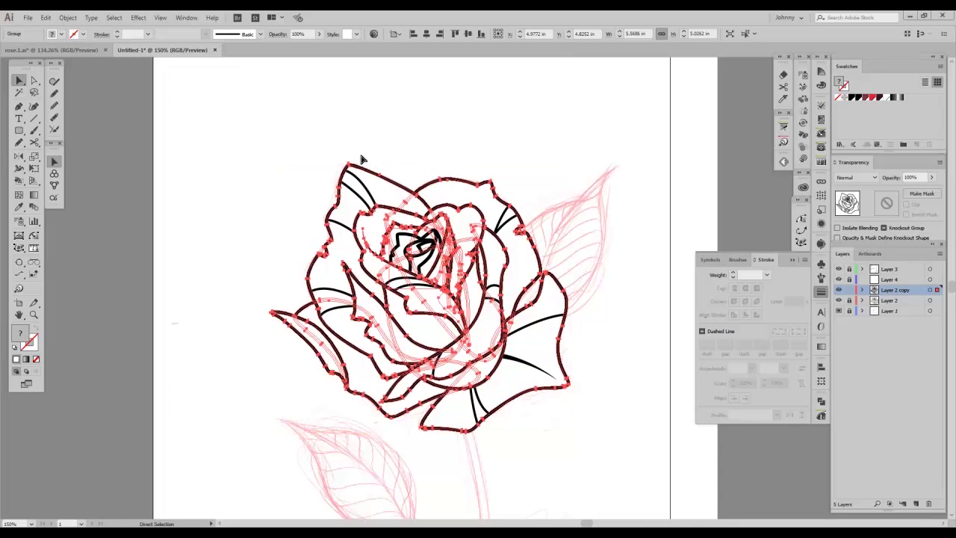
# Step: Merge the overlapping shapes of the flattened rose with the Pathfinder Merge operation
pyautogui.click(68, 17)
pyautogui.click(247, 164)
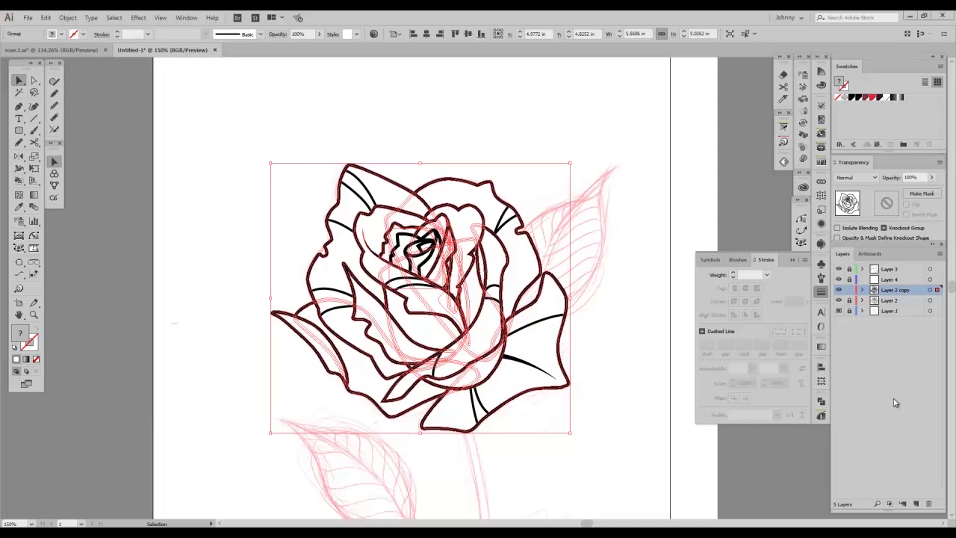
pyautogui.click(821, 403)
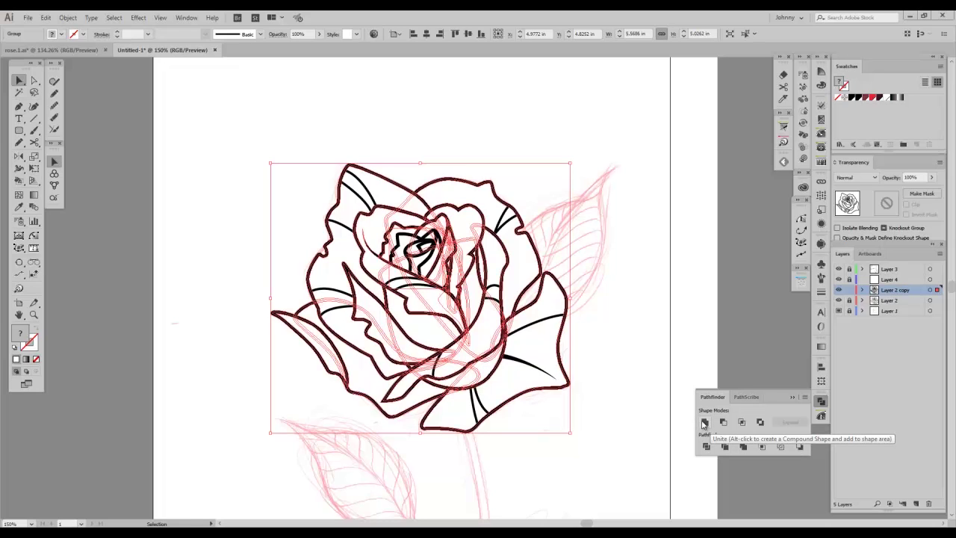
pyautogui.click(745, 447)
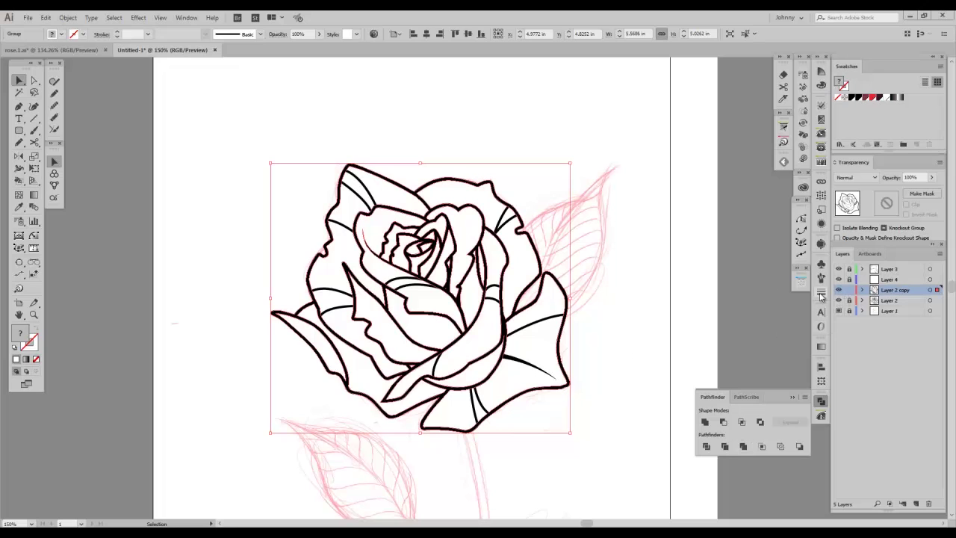
# Step: Hide every layer except Layer 2 copy and show the transparency grid behind the merged rose
pyautogui.click(840, 271)
pyautogui.click(839, 271)
pyautogui.click(840, 271)
pyautogui.click(840, 271)
pyautogui.click(838, 269)
pyautogui.click(839, 269)
pyautogui.click(839, 300)
pyautogui.click(839, 290)
pyautogui.click(839, 311)
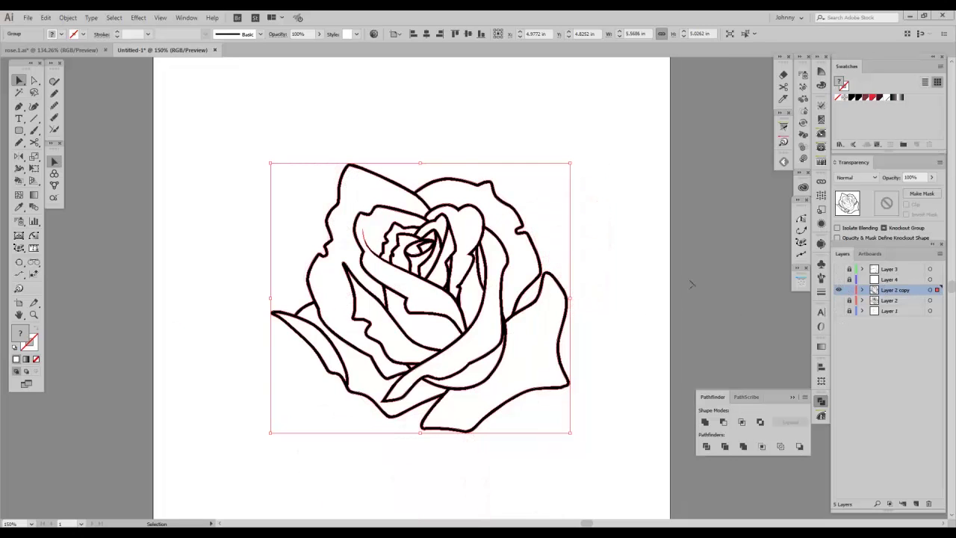
pyautogui.press('ctrl')
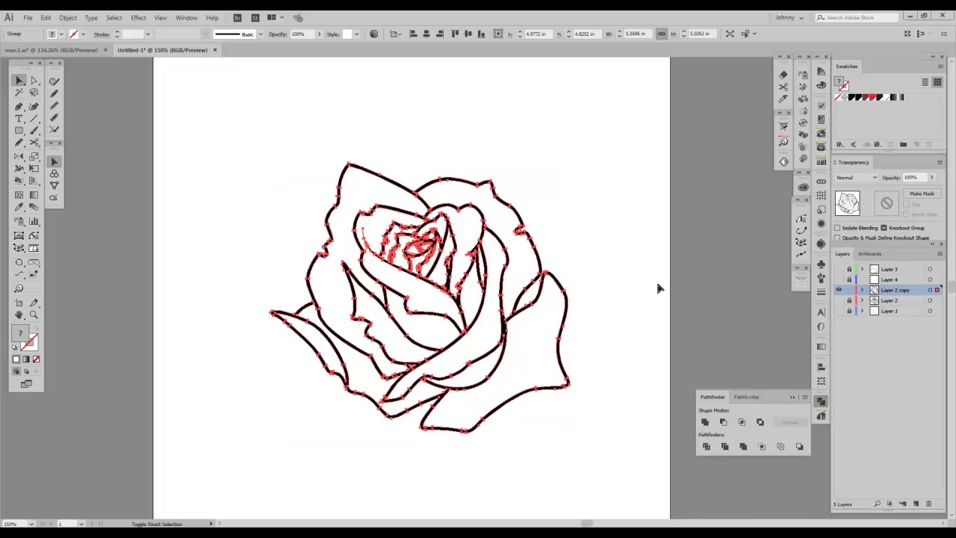
pyautogui.hotkey('ctrl', 'shift', 'd')
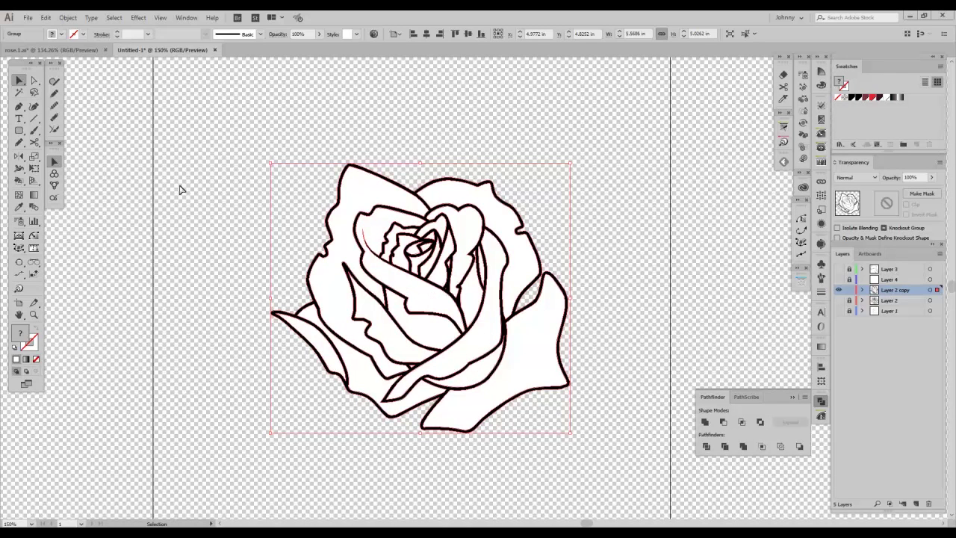
# Step: Select the black outlines of the merged rose with the Magic Wand and delete them, keeping the white petal shapes
pyautogui.click(20, 93)
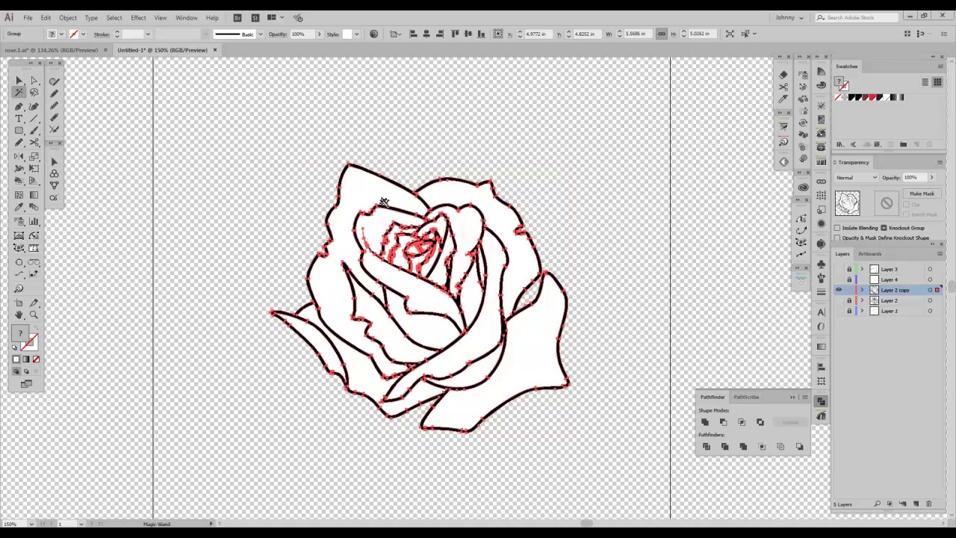
pyautogui.click(377, 171)
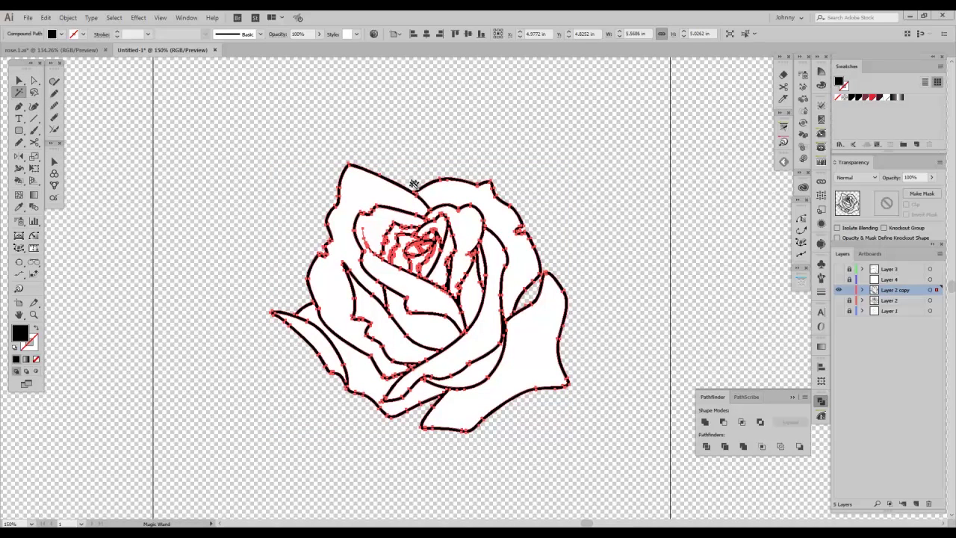
pyautogui.press('Delete')
pyautogui.click(19, 81)
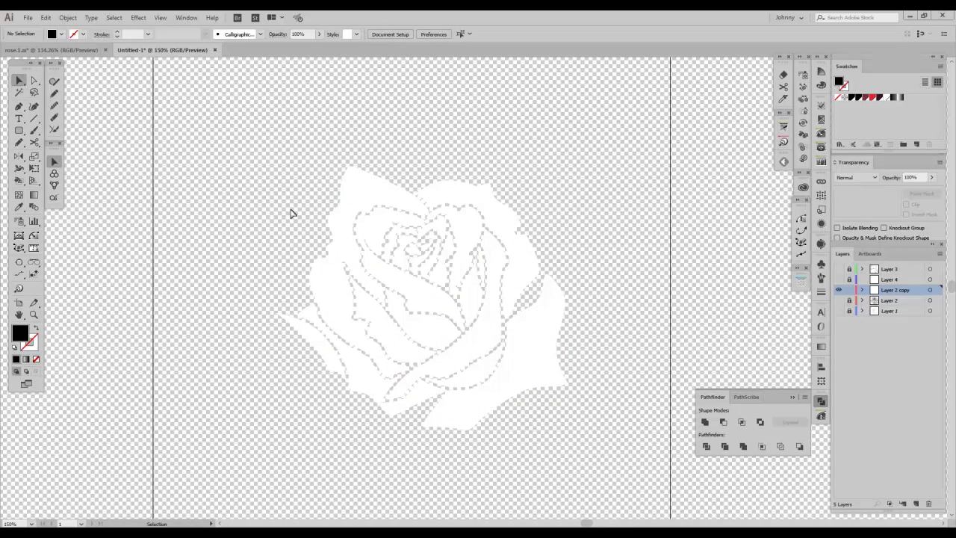
# Step: Ungroup the white petal shapes and select the back petal at the rose's upper right individually
pyautogui.click(385, 200)
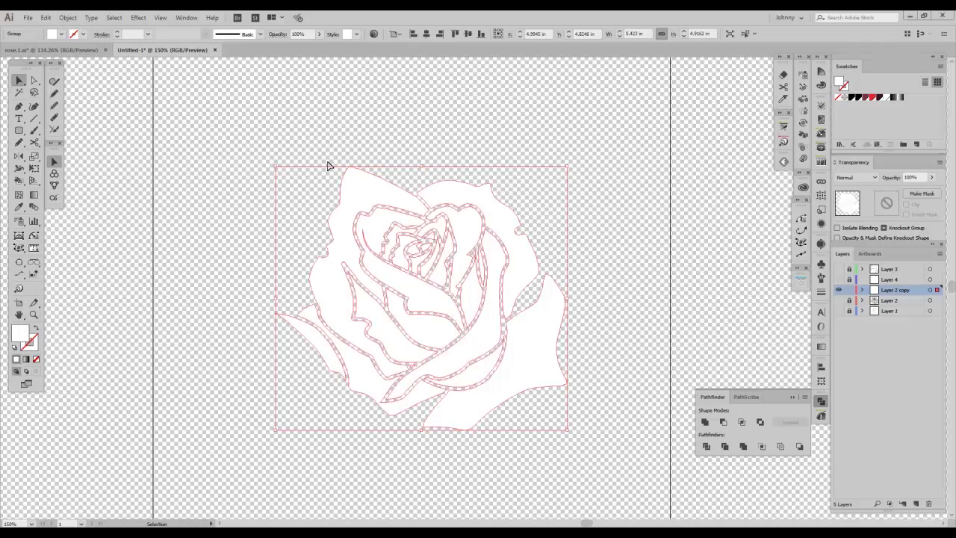
pyautogui.click(388, 205)
pyautogui.click(389, 207)
pyautogui.press('ctrl')
pyautogui.keyDown('ctrl'); pyautogui.click(336, 178); pyautogui.keyUp('ctrl')
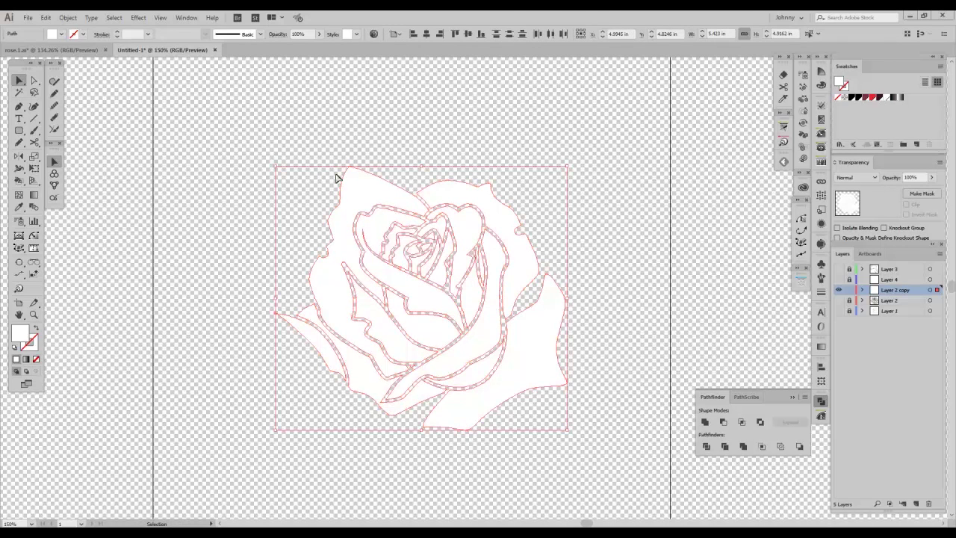
pyautogui.click(305, 155)
pyautogui.click(369, 201)
pyautogui.click(437, 192)
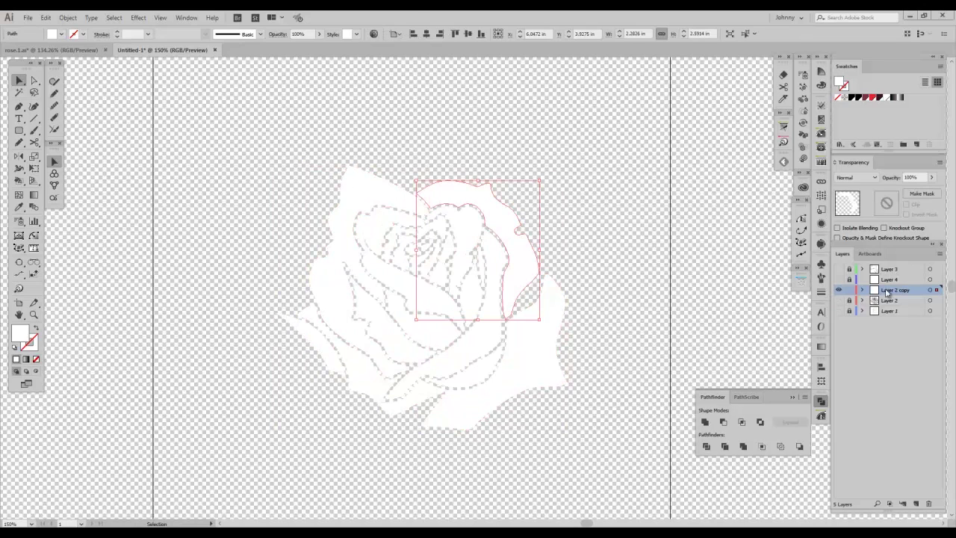
# Step: Show Layer 2, rename Layer 2 copy as Knockouts, and give Layer 2 a name starting with "Rose Line"
pyautogui.click(839, 300)
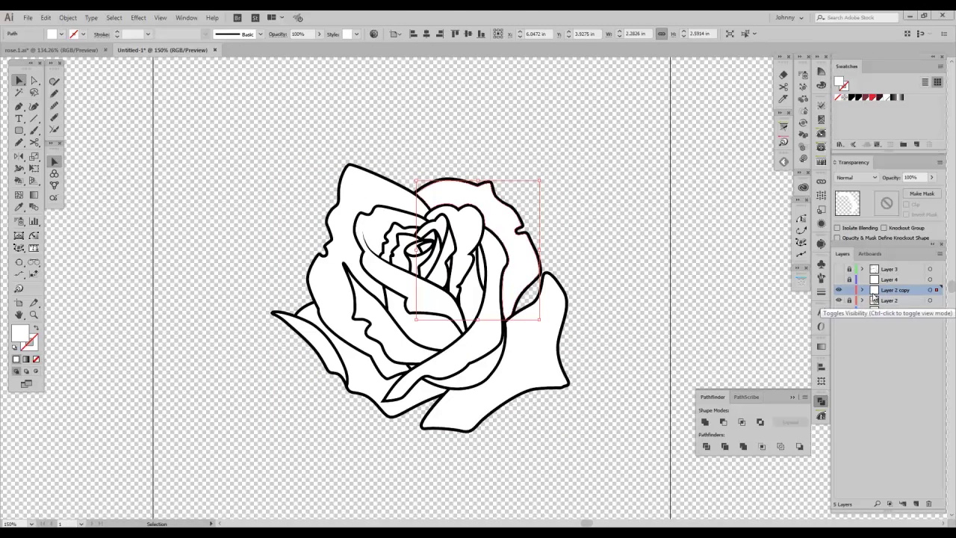
pyautogui.doubleClick(893, 289)
pyautogui.write('Ro')
pyautogui.write('ockouts')
pyautogui.doubleClick(886, 299)
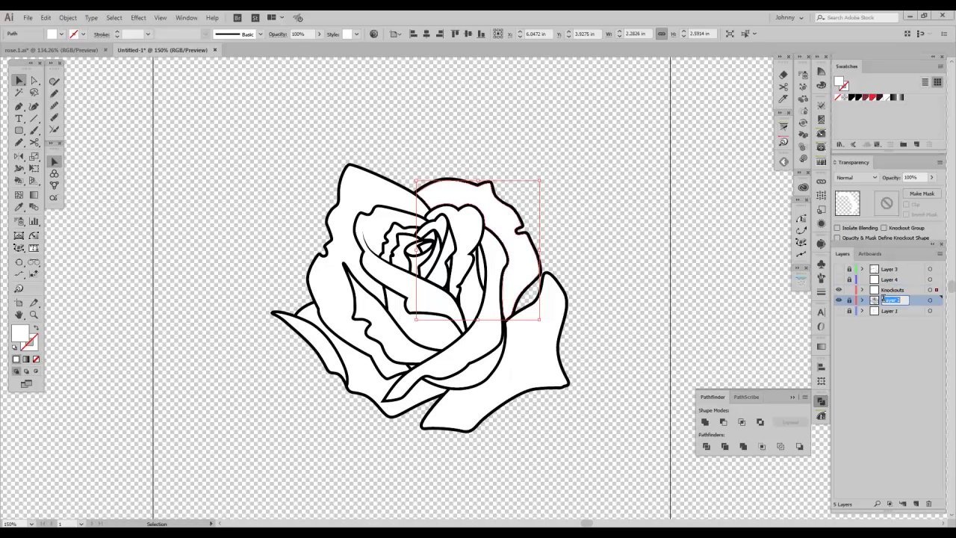
pyautogui.write('Rose Line...')
pyautogui.press('Return')
# Step: Rename Layer 3 as Pedal Lines and Layer 4 as Color
pyautogui.click(885, 269)
pyautogui.doubleClick(884, 269)
pyautogui.write('S')
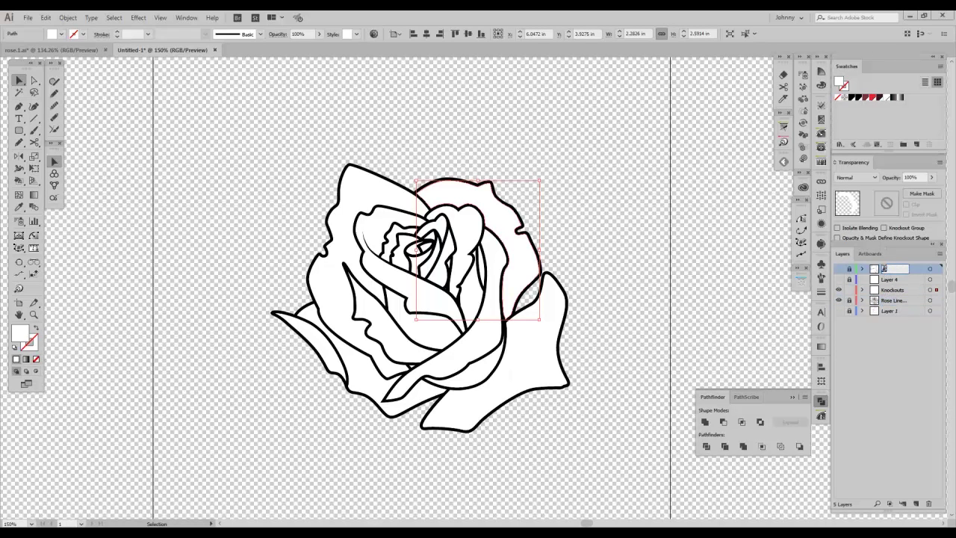
pyautogui.write('edal Lines')
pyautogui.press('Return')
pyautogui.doubleClick(893, 279)
pyautogui.write('Color')
pyautogui.press('Return')
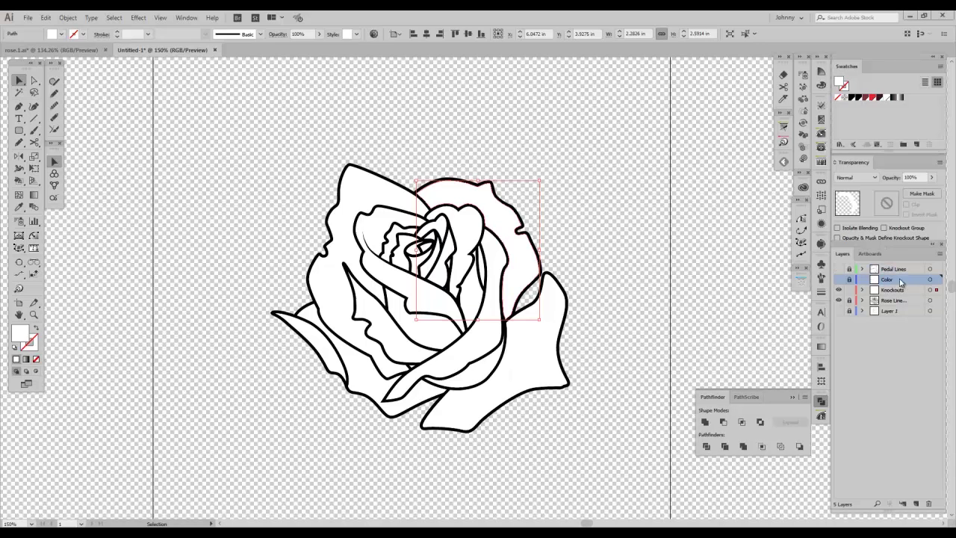
# Step: Show the Pedal Lines and Color layers, lock Knockouts, unlock Color, and hide the transparency grid
pyautogui.click(839, 269)
pyautogui.click(849, 290)
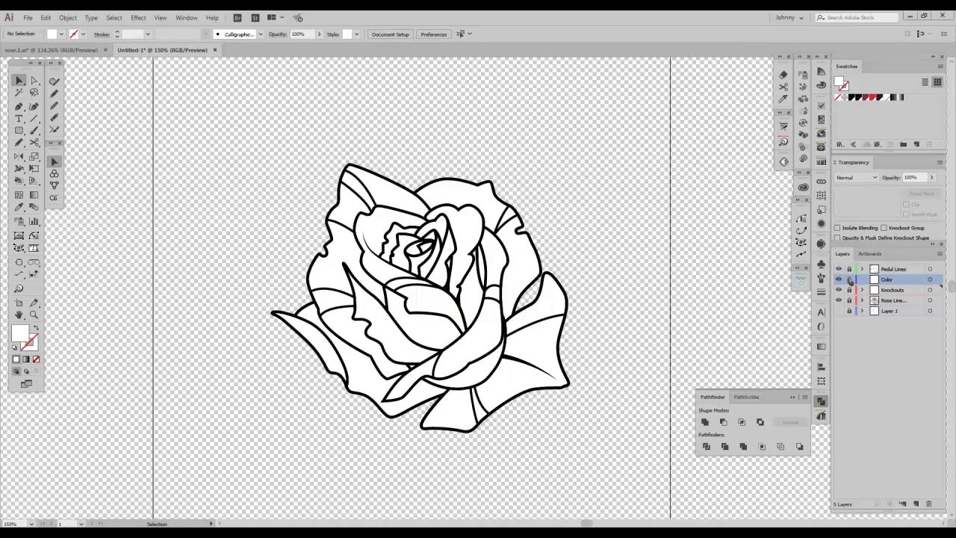
pyautogui.press('ctrl')
pyautogui.hotkey('ctrl', 'shift', 'd')
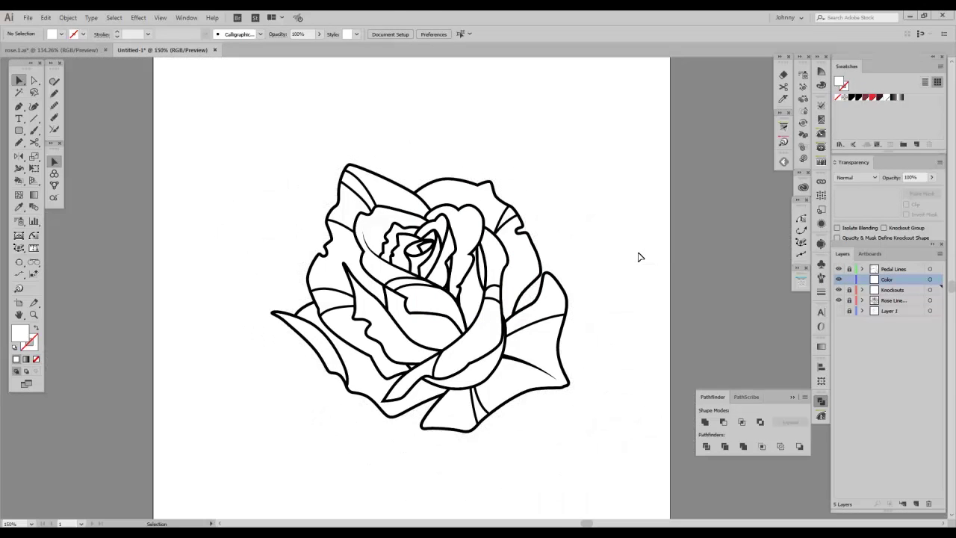
# Step: On the Color layer, draw an ellipse about 4.48 × 3.89 in over the rose's lower-right petals and fill it with the dark red swatch
pyautogui.moveTo(19, 130); pyautogui.dragTo(62, 155)
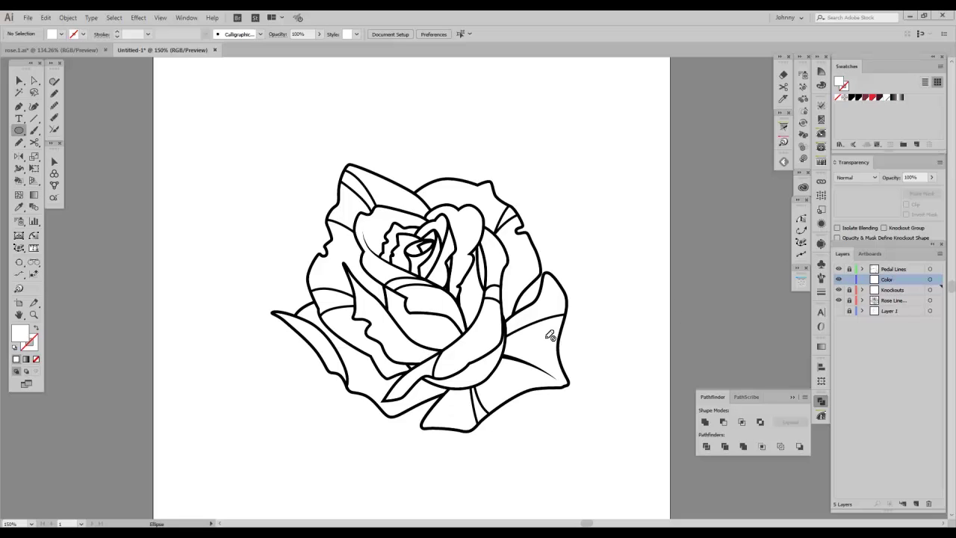
pyautogui.click(930, 280)
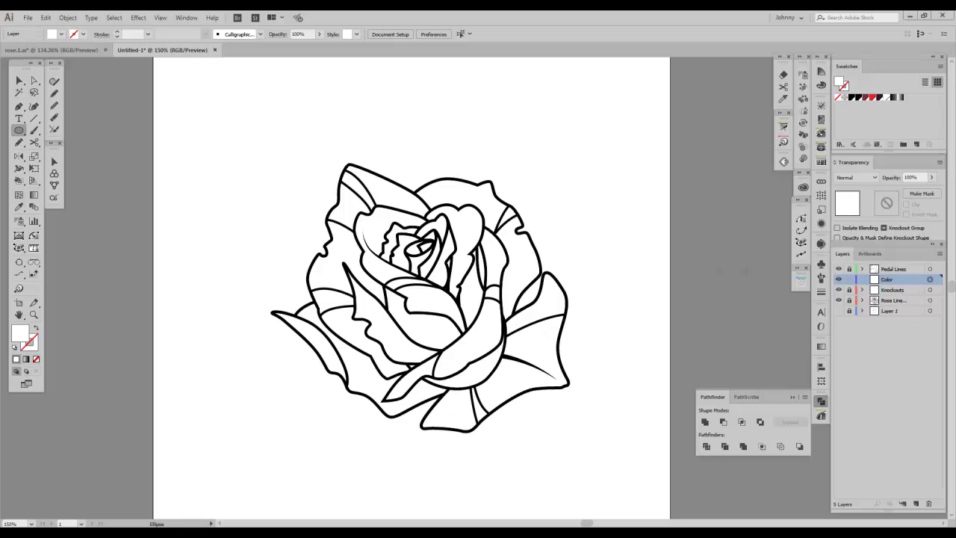
pyautogui.moveTo(502, 355); pyautogui.dragTo(450, 251)
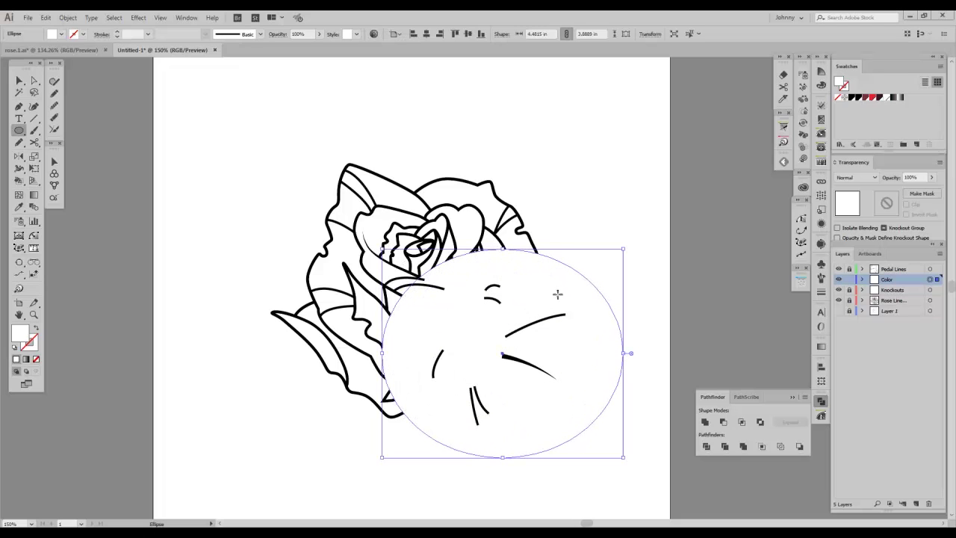
pyautogui.click(879, 100)
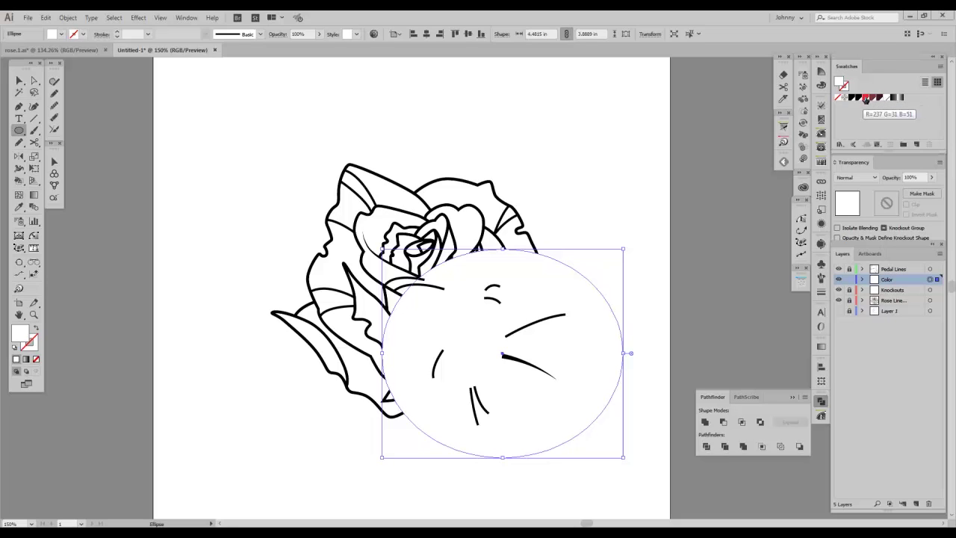
pyautogui.click(874, 99)
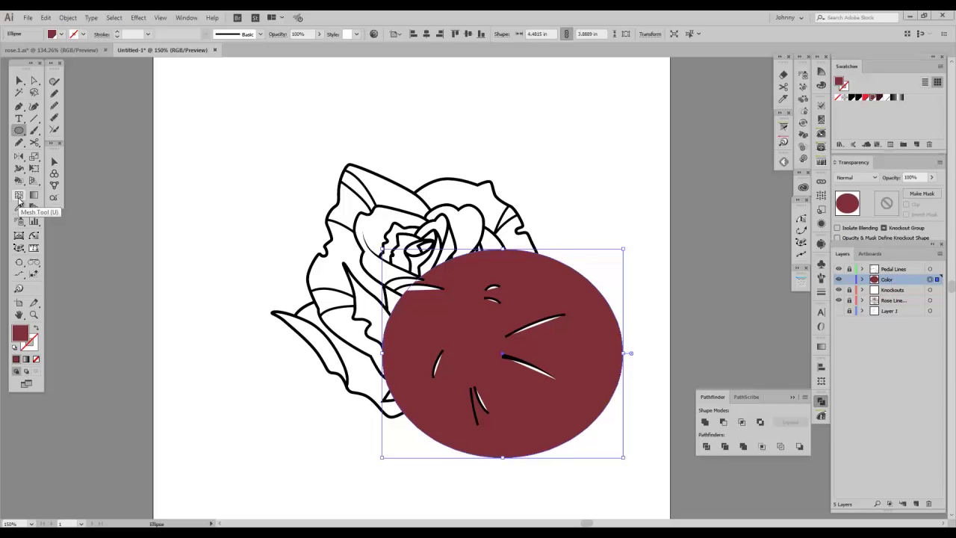
# Step: Convert the dark red ellipse to a gradient mesh by adding a mesh point at its center
pyautogui.click(19, 197)
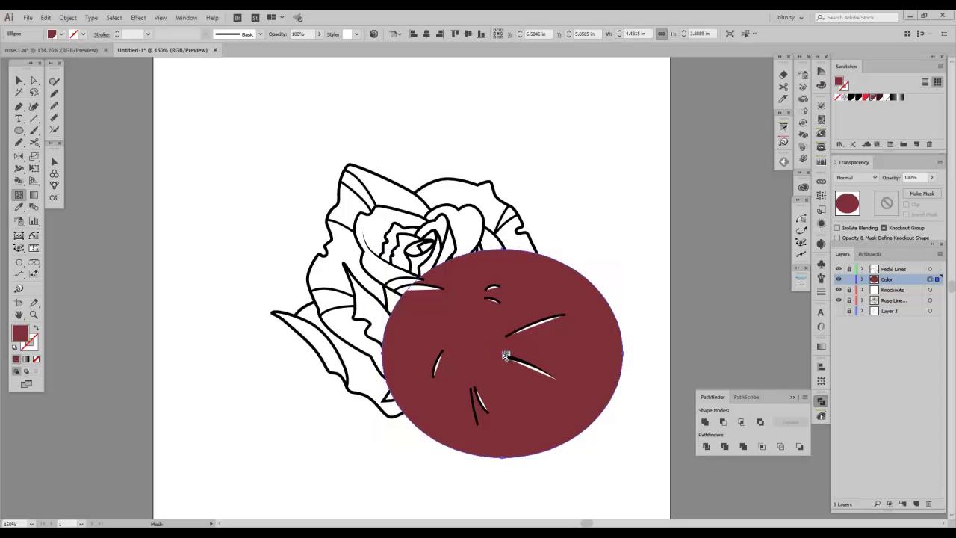
pyautogui.click(502, 354)
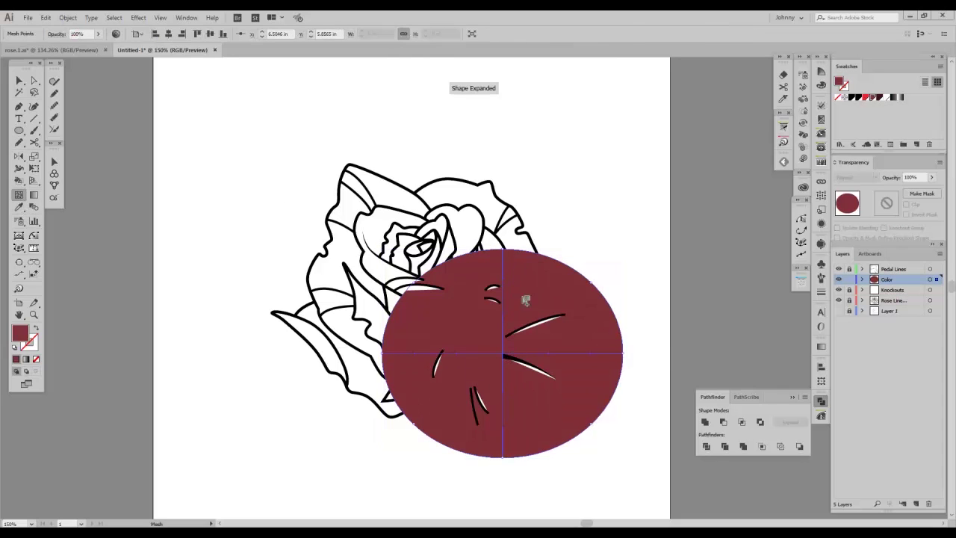
pyautogui.click(20, 80)
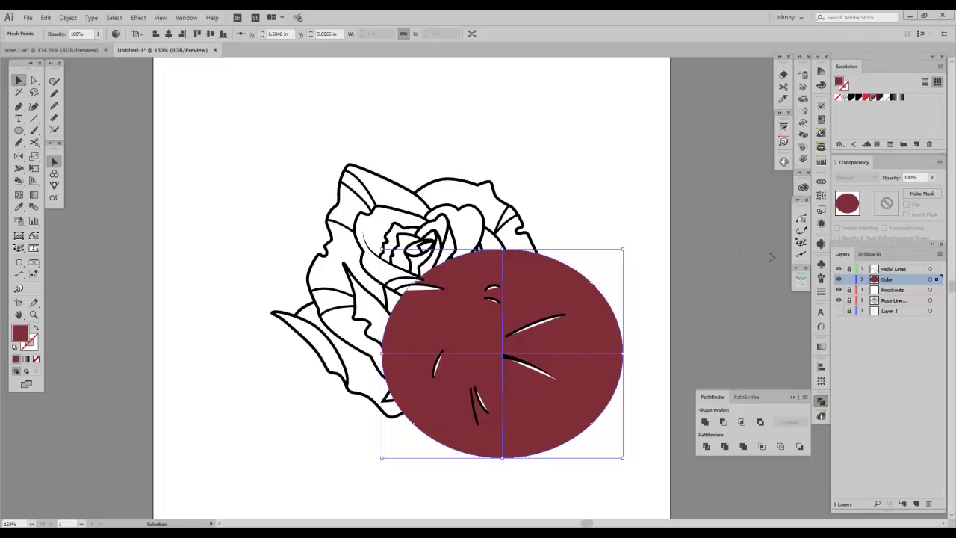
# Step: Set the mesh opacity to 53% and rotate the ellipse counterclockwise to follow the tilt of the lower-right petals
pyautogui.click(931, 177)
pyautogui.moveTo(933, 191); pyautogui.dragTo(914, 194)
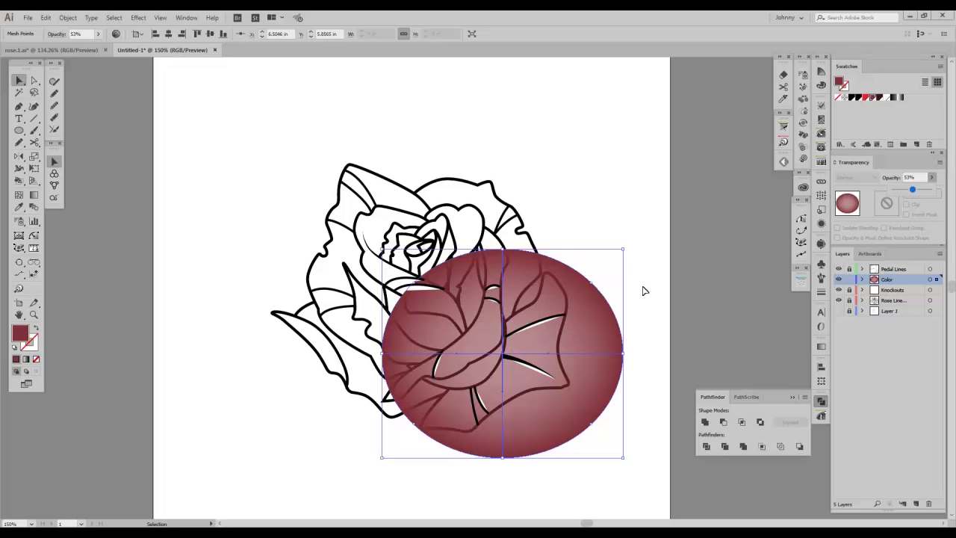
pyautogui.click(628, 240)
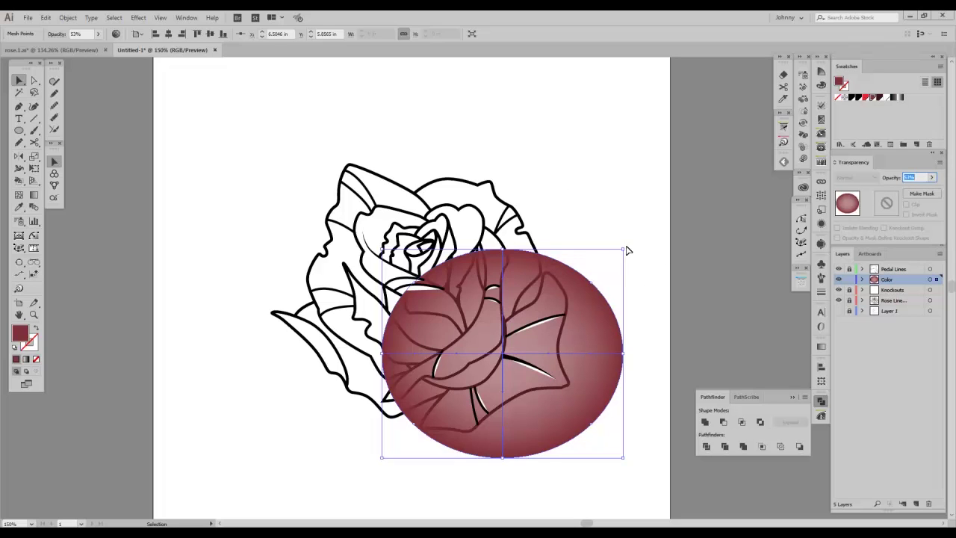
pyautogui.moveTo(626, 245); pyautogui.dragTo(475, 193)
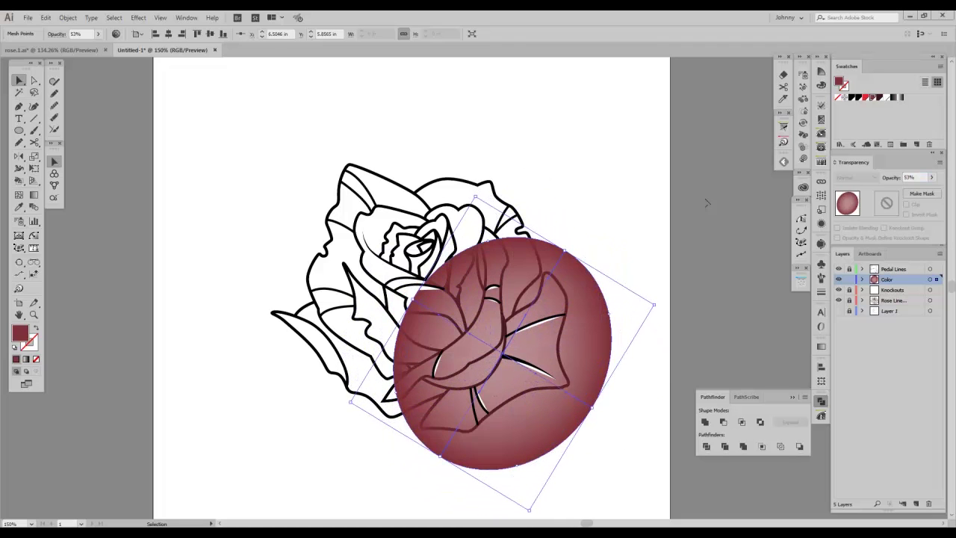
# Step: Restore the mesh opacity to 100% and show only the Color layer in outline view
pyautogui.click(932, 178)
pyautogui.moveTo(914, 189); pyautogui.dragTo(931, 190)
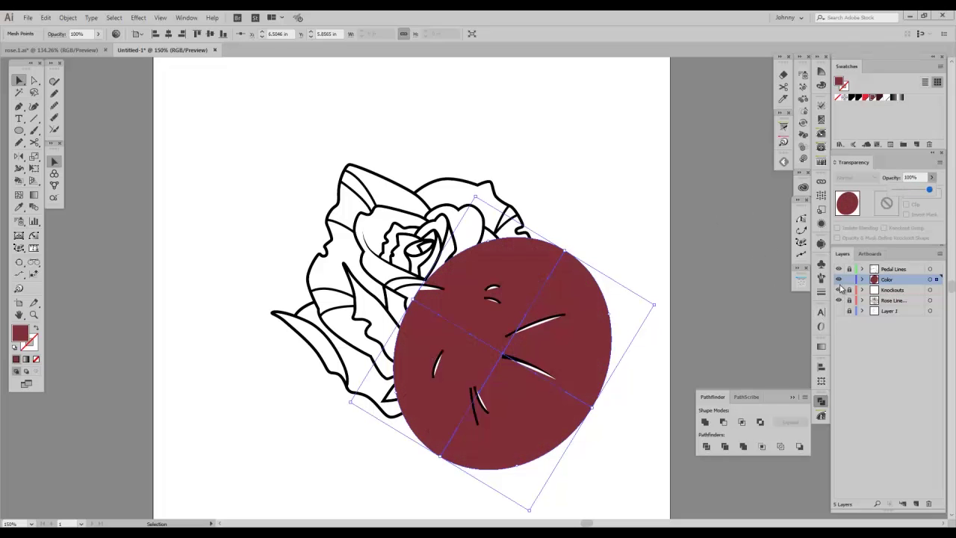
pyautogui.hotkey('ctrl', 'y')
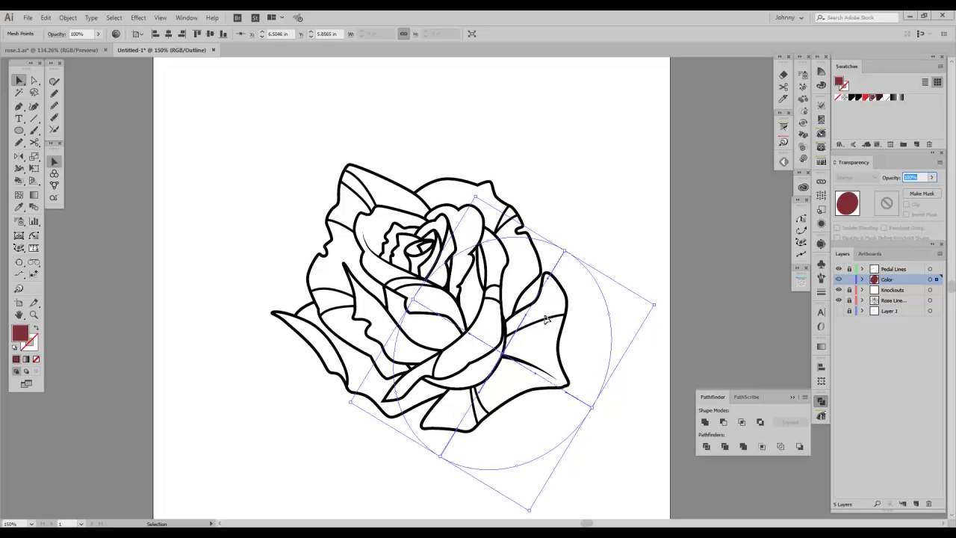
# Step: Move the mesh's right edge point in to the right petal's tip and curve the mesh line between that tip and the center point
pyautogui.click(596, 411)
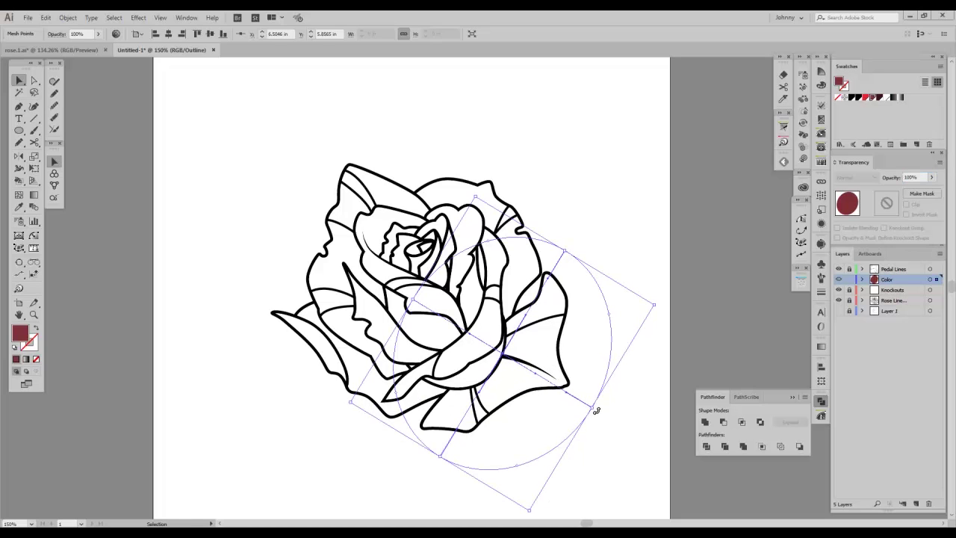
pyautogui.click(607, 416)
pyautogui.click(34, 80)
pyautogui.moveTo(592, 413); pyautogui.dragTo(556, 383)
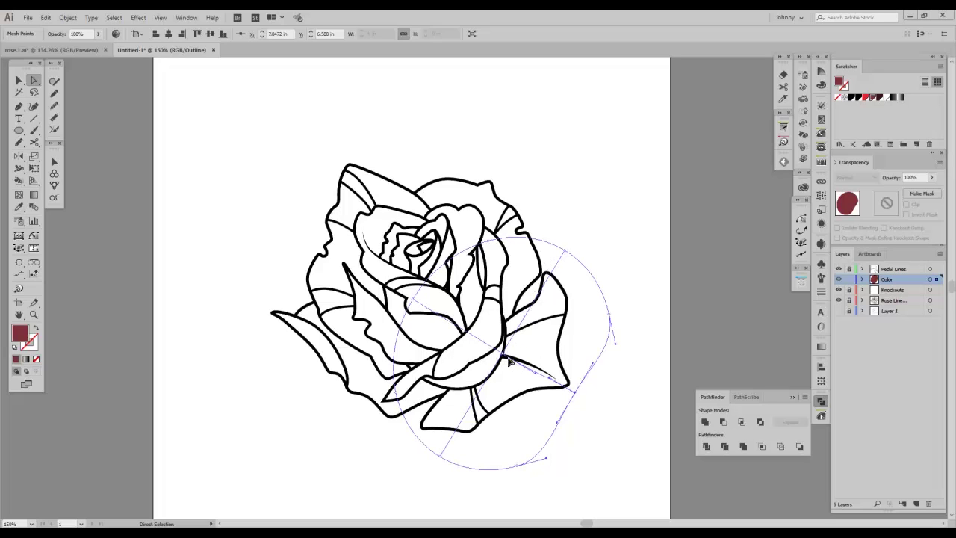
pyautogui.moveTo(504, 355); pyautogui.dragTo(509, 350)
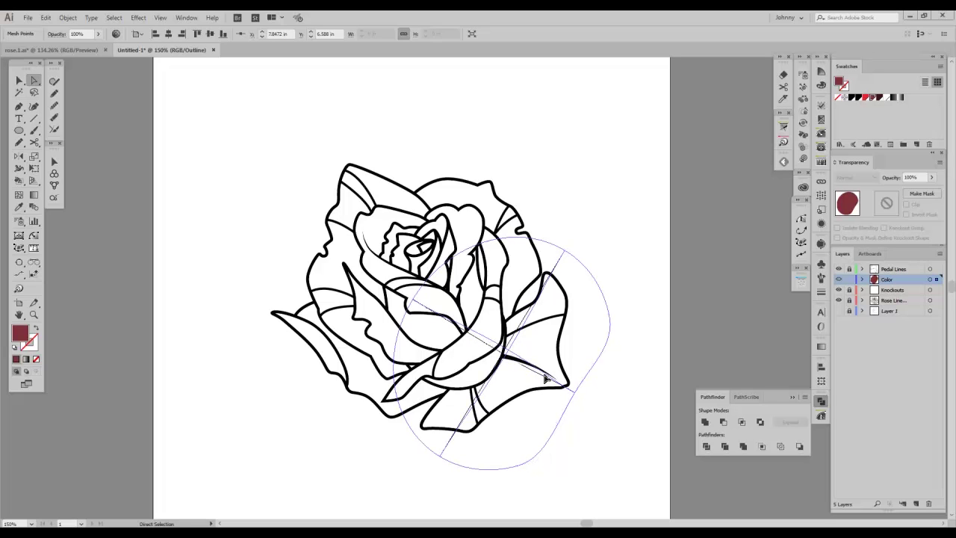
pyautogui.moveTo(552, 381)
pyautogui.mouseDown()
pyautogui.moveTo(553, 365)
pyautogui.moveTo(540, 374)
pyautogui.mouseUp()
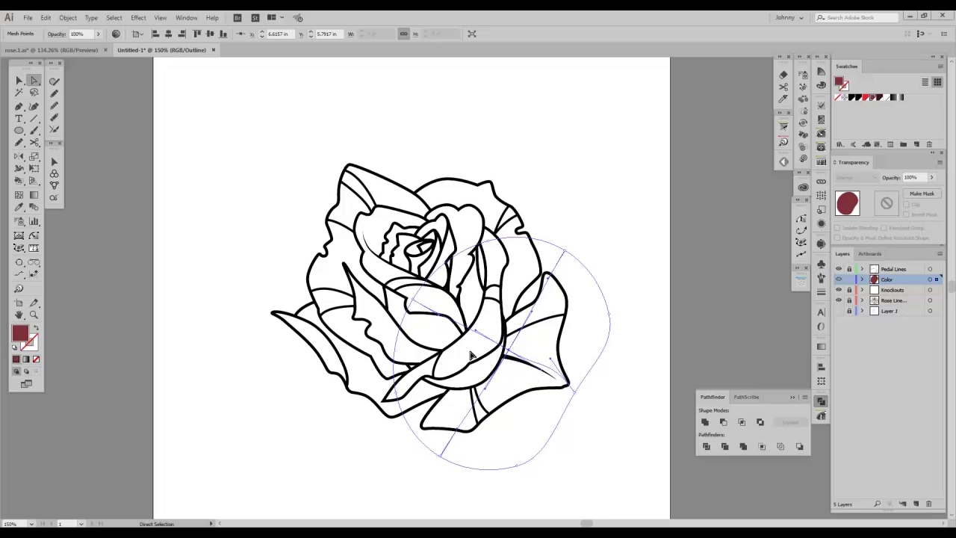
# Step: Pull the mesh's left edge point down and reposition the center point so the crosswise mesh line follows the right petal's central crease
pyautogui.moveTo(411, 314); pyautogui.dragTo(415, 352)
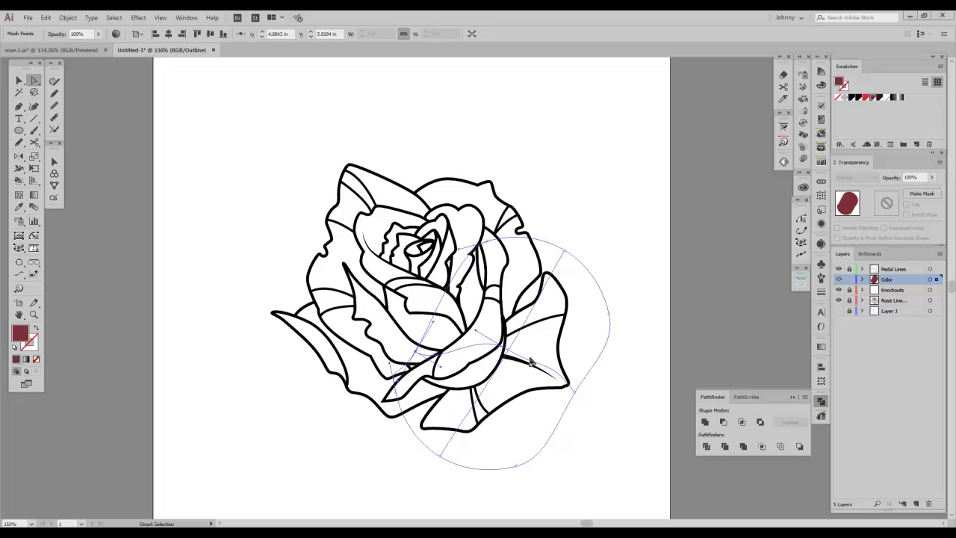
pyautogui.moveTo(476, 330); pyautogui.dragTo(468, 348)
pyautogui.moveTo(550, 374); pyautogui.dragTo(486, 354)
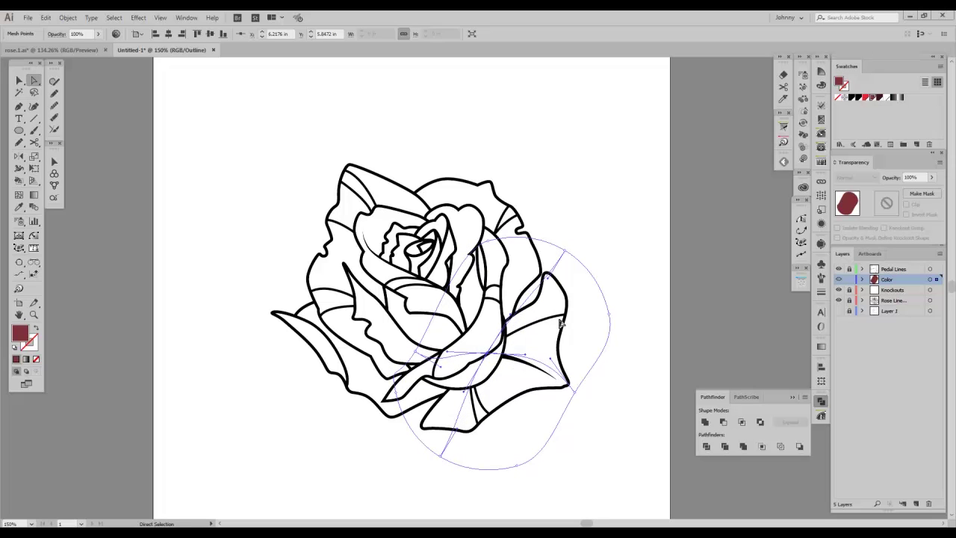
pyautogui.moveTo(576, 395); pyautogui.dragTo(575, 400)
pyautogui.moveTo(416, 352); pyautogui.dragTo(442, 366)
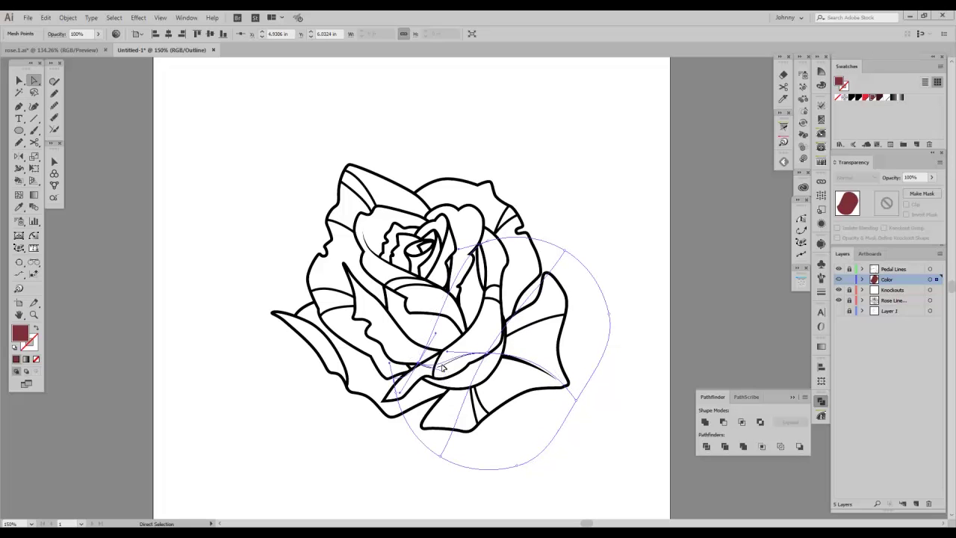
pyautogui.moveTo(397, 396); pyautogui.dragTo(454, 441)
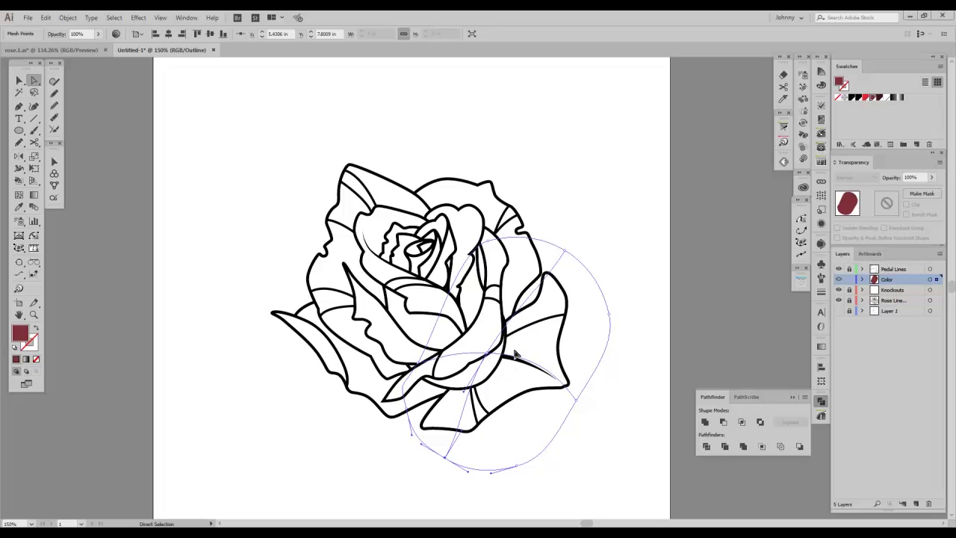
pyautogui.moveTo(488, 353); pyautogui.dragTo(493, 355)
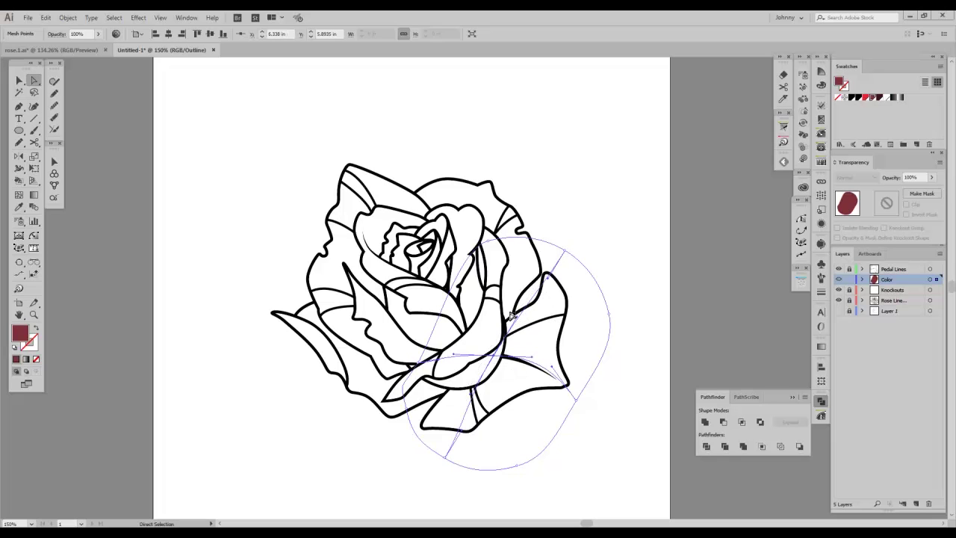
# Step: Bend the lower half of the lengthwise mesh line along the bottom petal and shift the center point slightly right
pyautogui.click(521, 321)
pyautogui.click(521, 322)
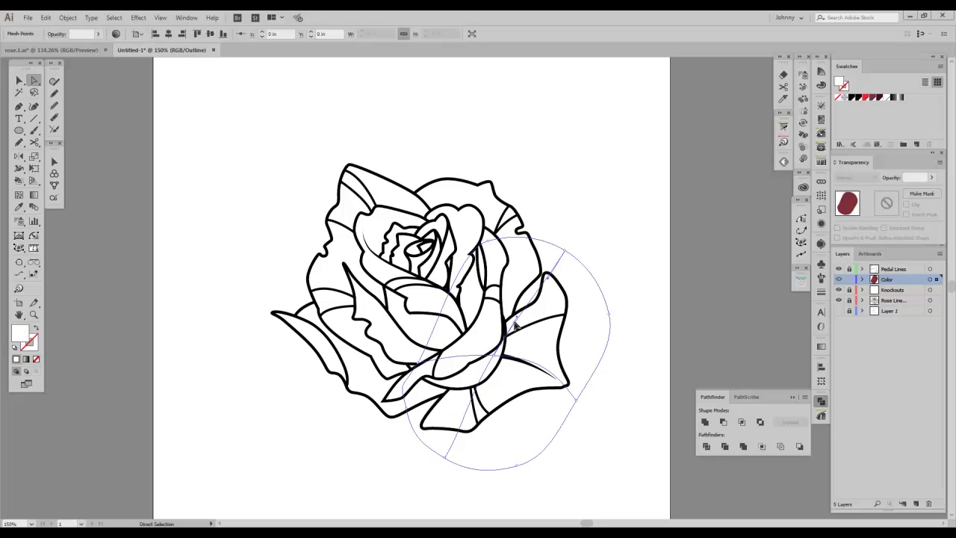
pyautogui.click(444, 457)
pyautogui.moveTo(464, 431); pyautogui.dragTo(430, 418)
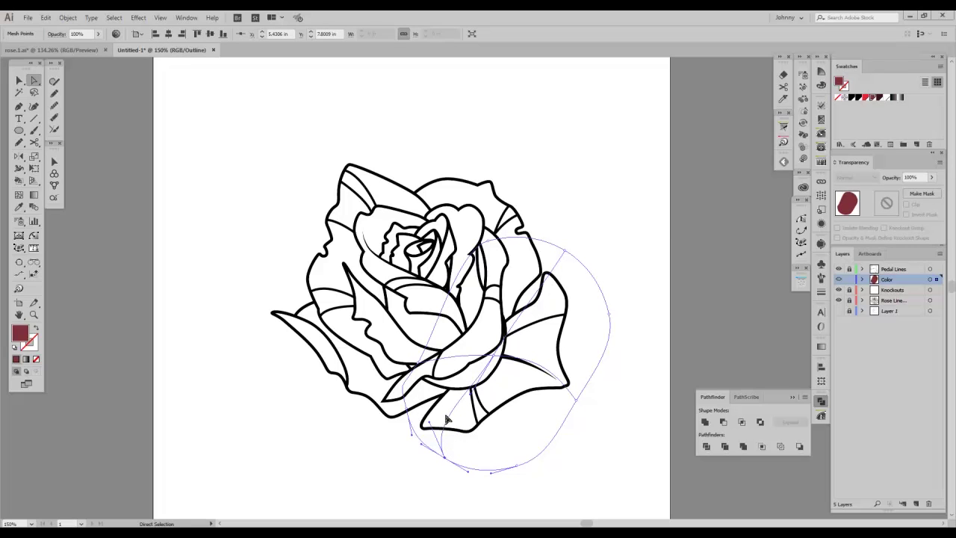
pyautogui.moveTo(494, 355); pyautogui.dragTo(504, 358)
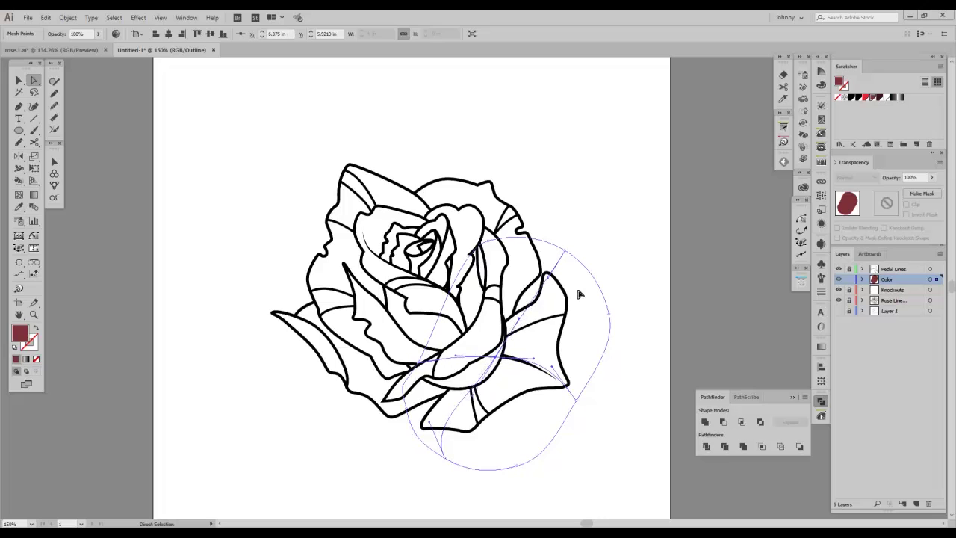
# Step: Move the mesh's top edge point to just above the right petal's peak and bend its line along the petal's outer edge
pyautogui.moveTo(549, 282)
pyautogui.mouseDown()
pyautogui.moveTo(528, 263)
pyautogui.moveTo(515, 271)
pyautogui.moveTo(550, 279)
pyautogui.mouseUp()
pyautogui.click(556, 267)
pyautogui.click(556, 267)
pyautogui.moveTo(542, 297); pyautogui.dragTo(564, 307)
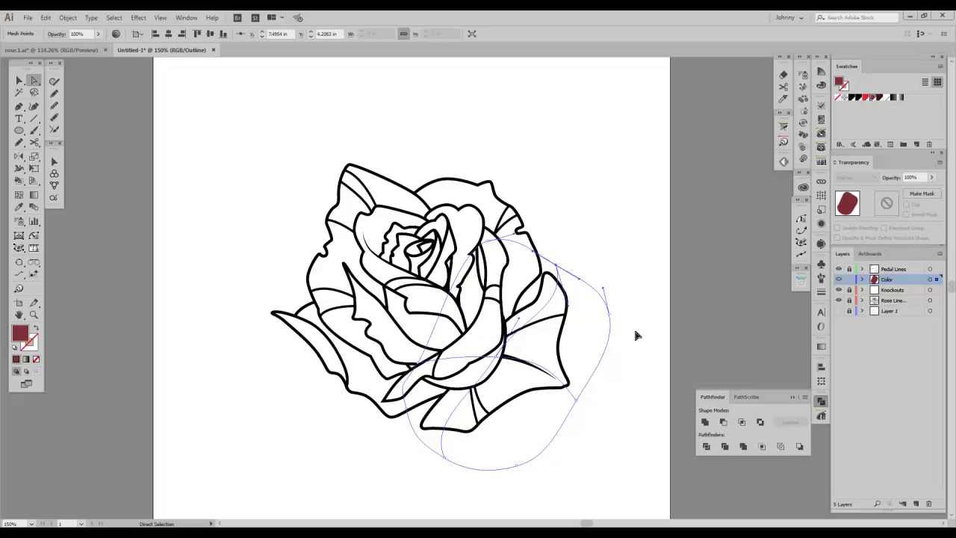
# Step: Return the Color layer to preview and deselect the reshaped mesh
pyautogui.click(848, 300)
pyautogui.keyDown('ctrl'); pyautogui.click(839, 279); pyautogui.keyUp('ctrl')
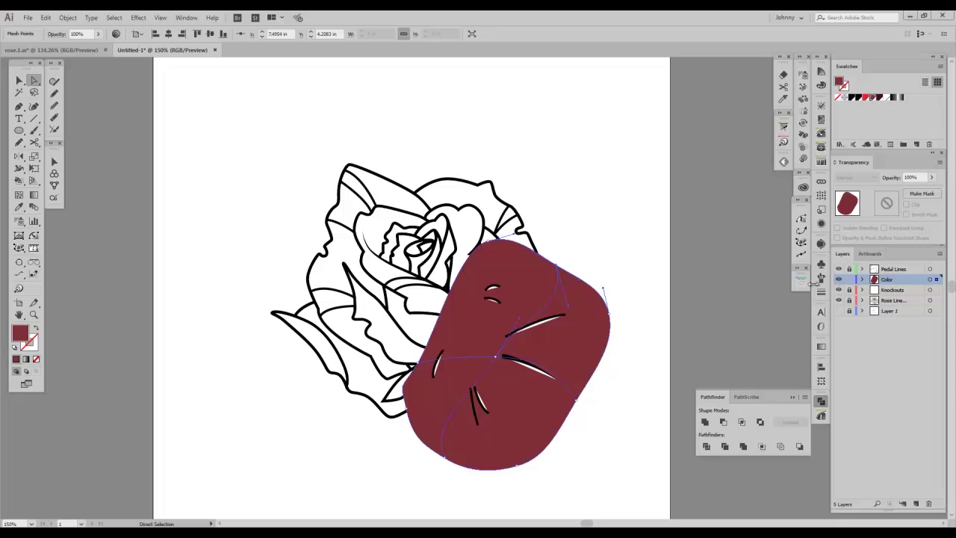
pyautogui.click(19, 81)
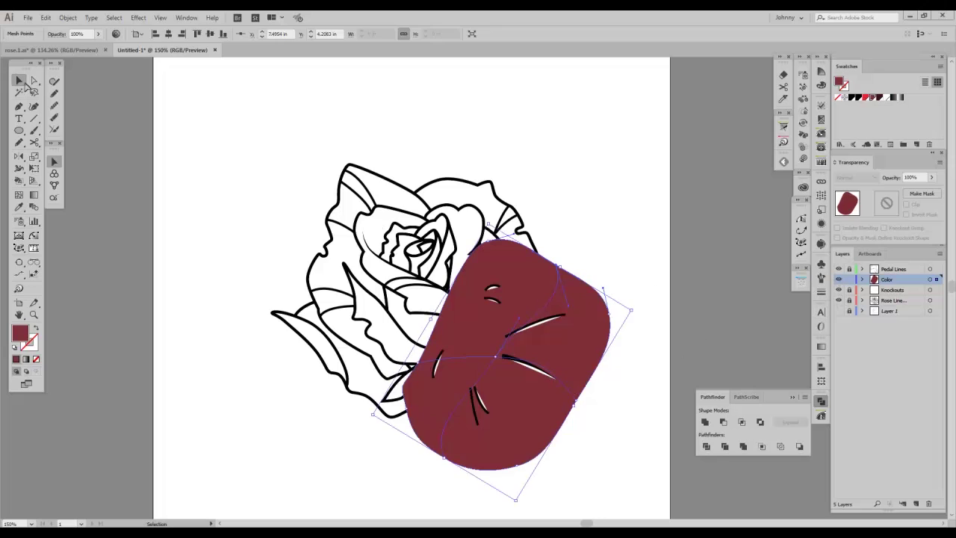
pyautogui.click(188, 146)
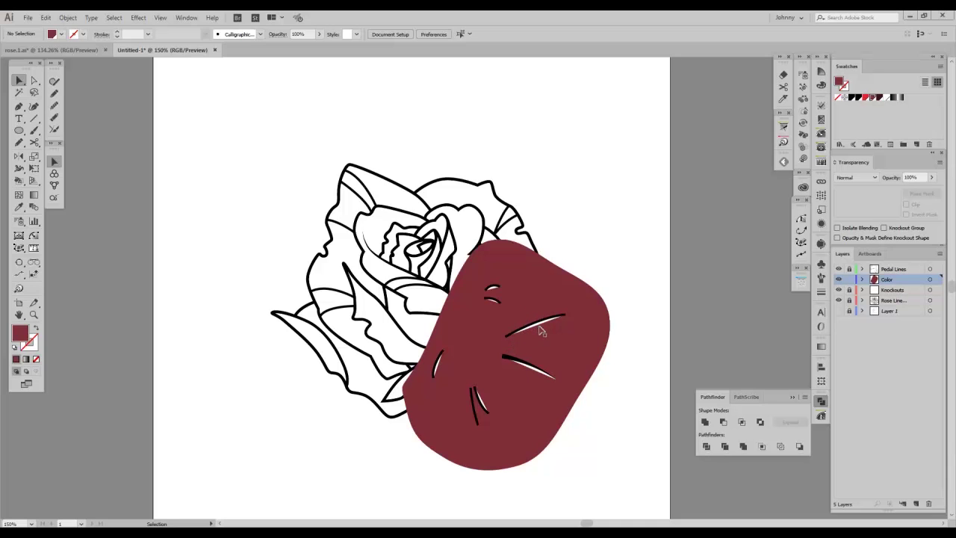
# Step: Lock the Color layer, unlock Pedal Lines, and set the fill of all its lines to none
pyautogui.click(850, 279)
pyautogui.click(850, 269)
pyautogui.hotkey('ctrl', 'a')
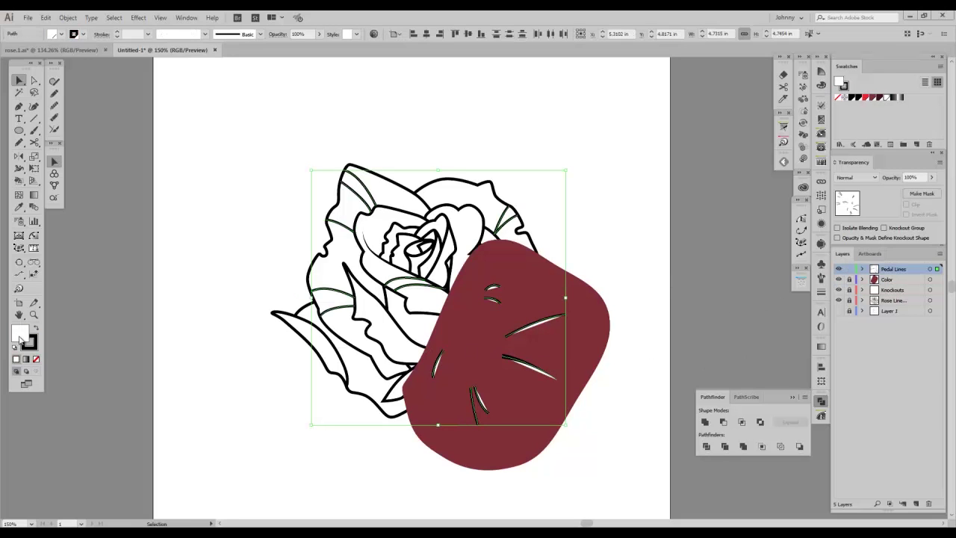
pyautogui.click(36, 359)
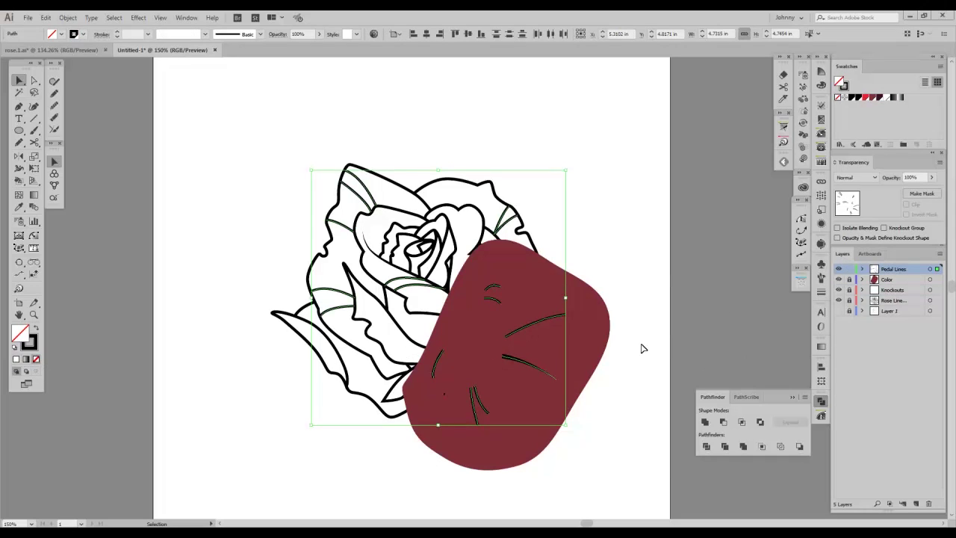
# Step: With Pedal Lines locked and Knockouts unlocked, select the lower-right petal's knockout shape and show its anchor points
pyautogui.click(849, 278)
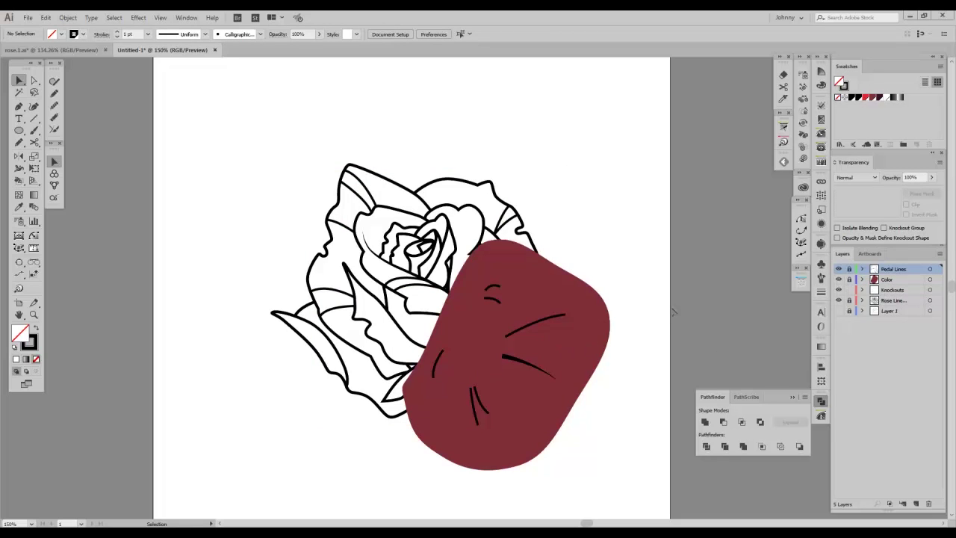
pyautogui.click(551, 361)
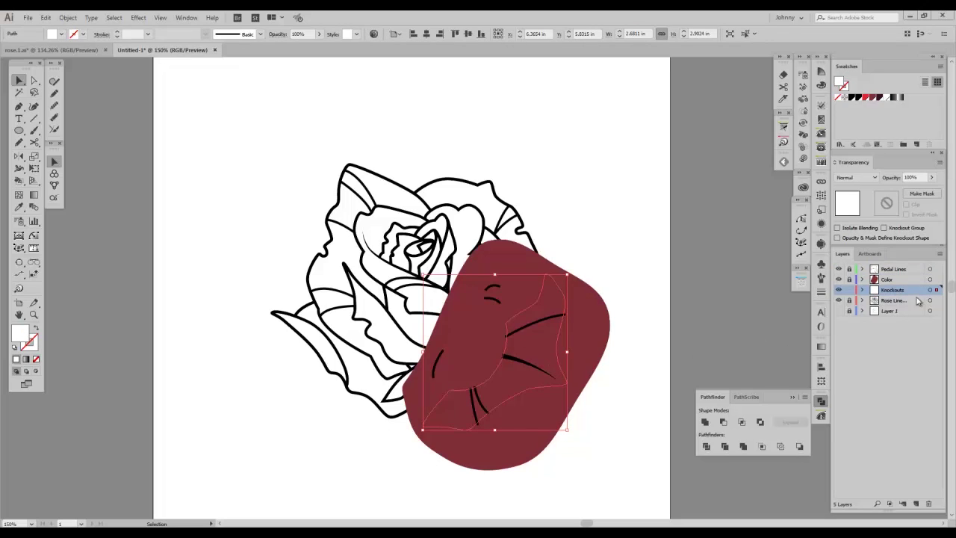
pyautogui.press('a')
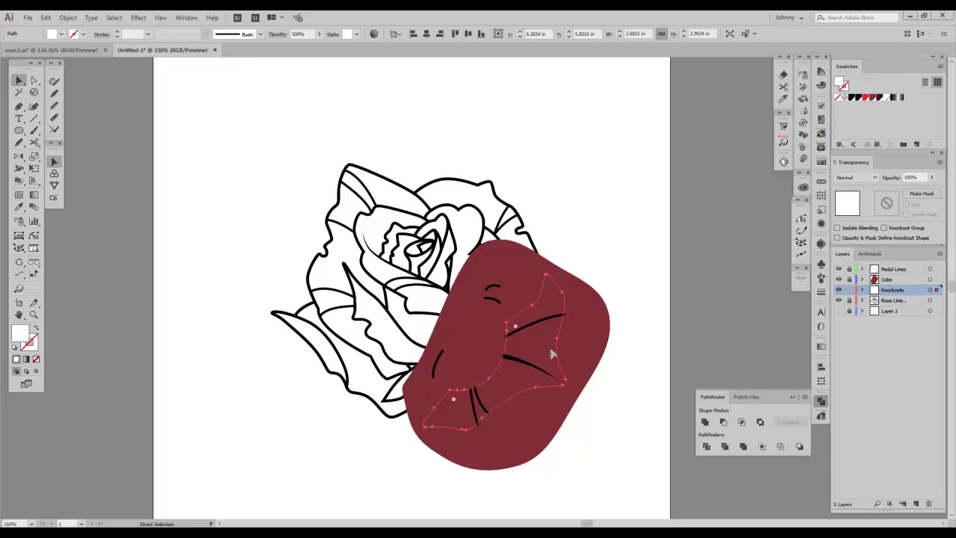
# Step: Lock the Knockouts layer, unlock Color, and select the dark red mesh
pyautogui.click(849, 290)
pyautogui.click(849, 280)
pyautogui.click(576, 333)
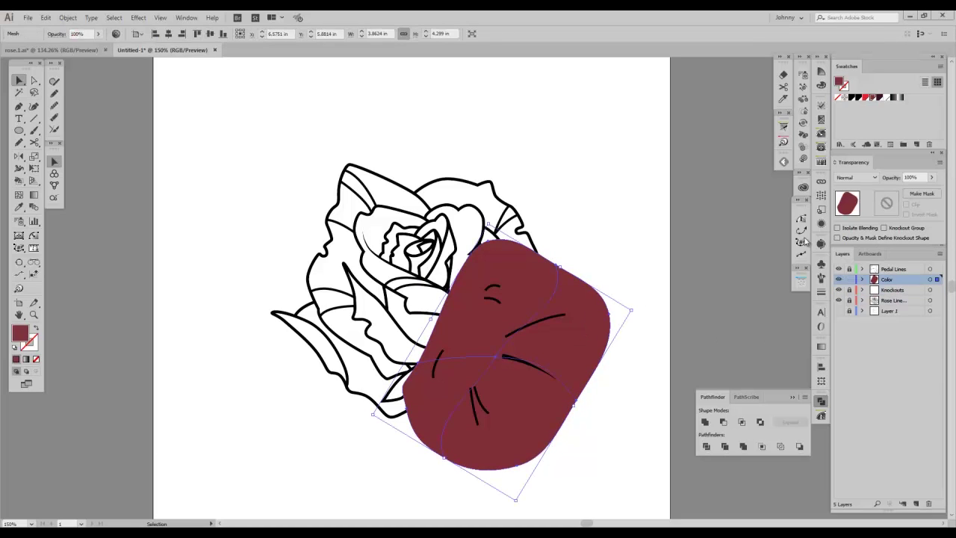
# Step: Give the dark red mesh a clipping opacity mask, paste the copied petal shape in place inside it, and return to editing the mesh
pyautogui.click(926, 195)
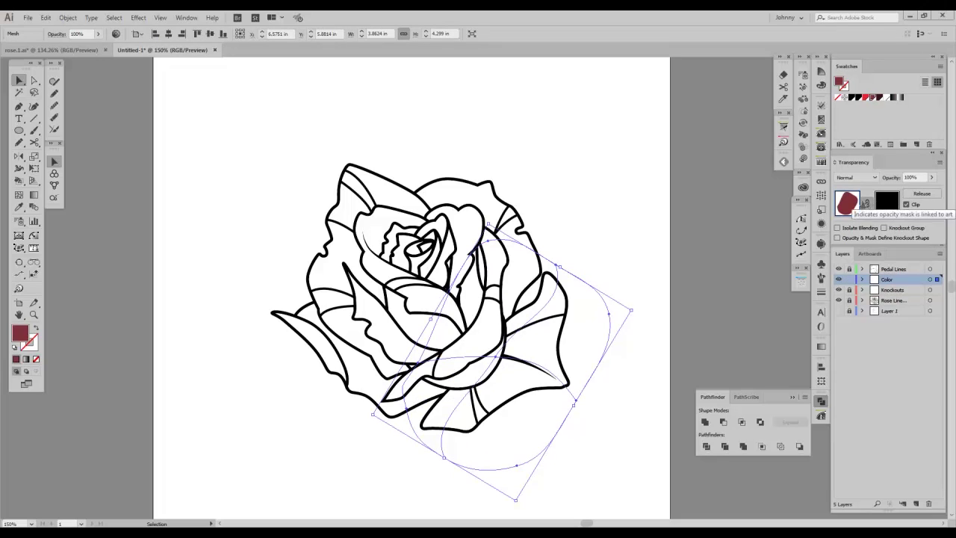
pyautogui.click(893, 206)
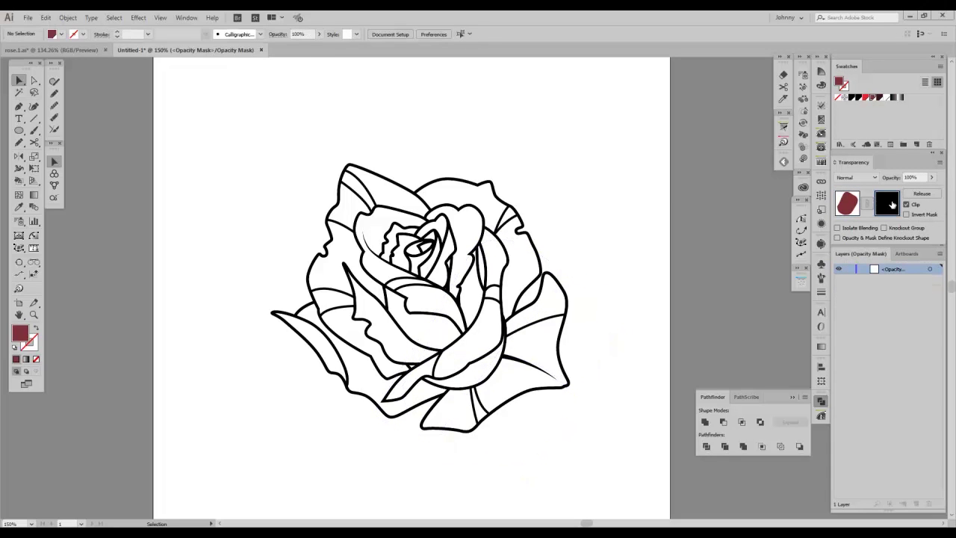
pyautogui.hotkey('ctrl', 'f')
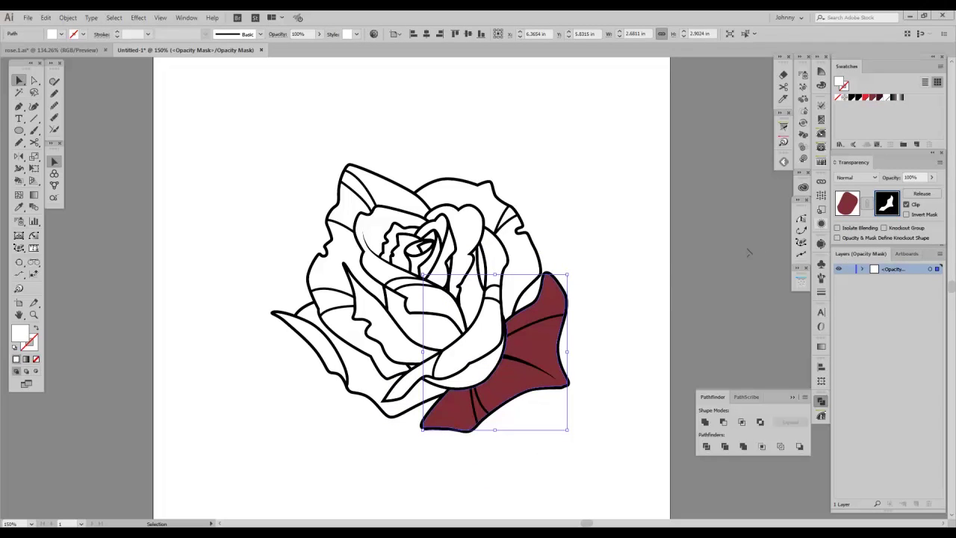
pyautogui.click(849, 205)
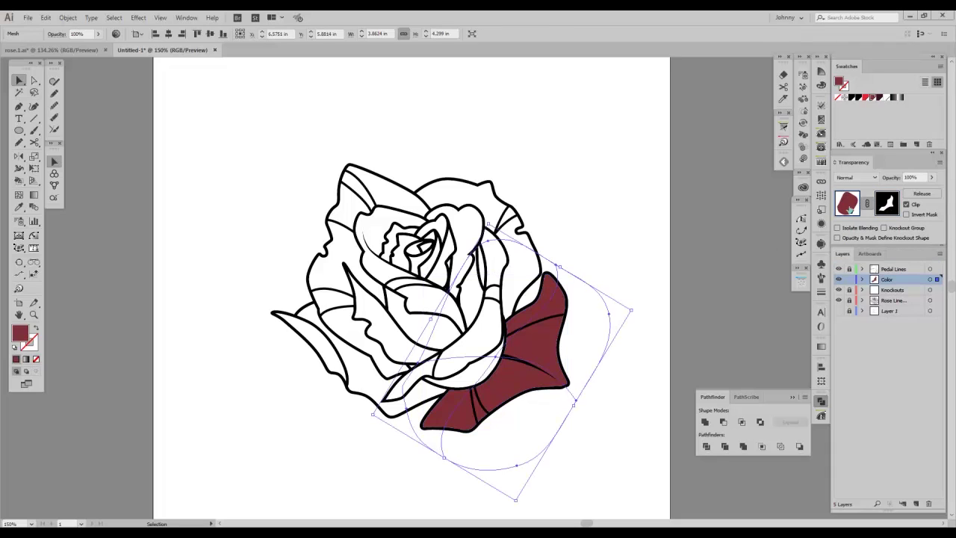
pyautogui.click(577, 341)
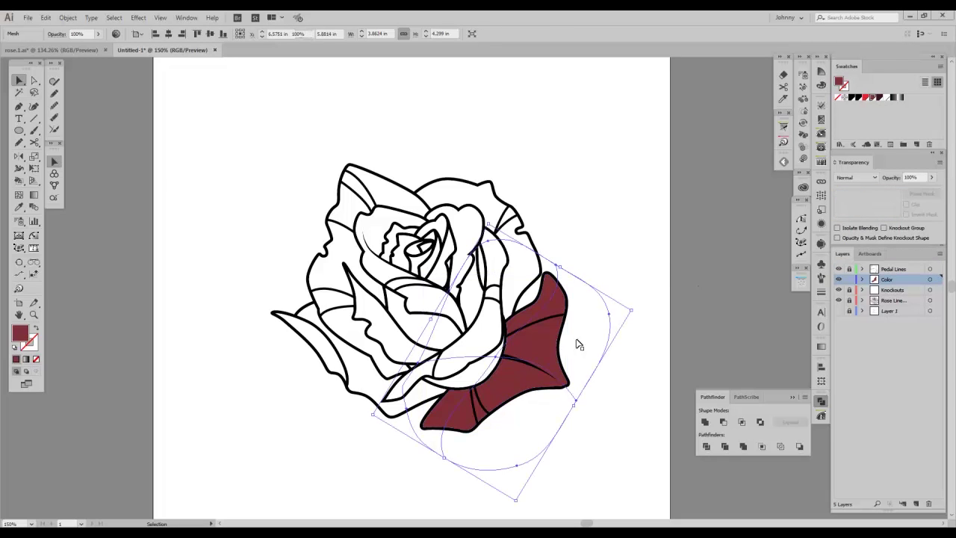
pyautogui.click(544, 360)
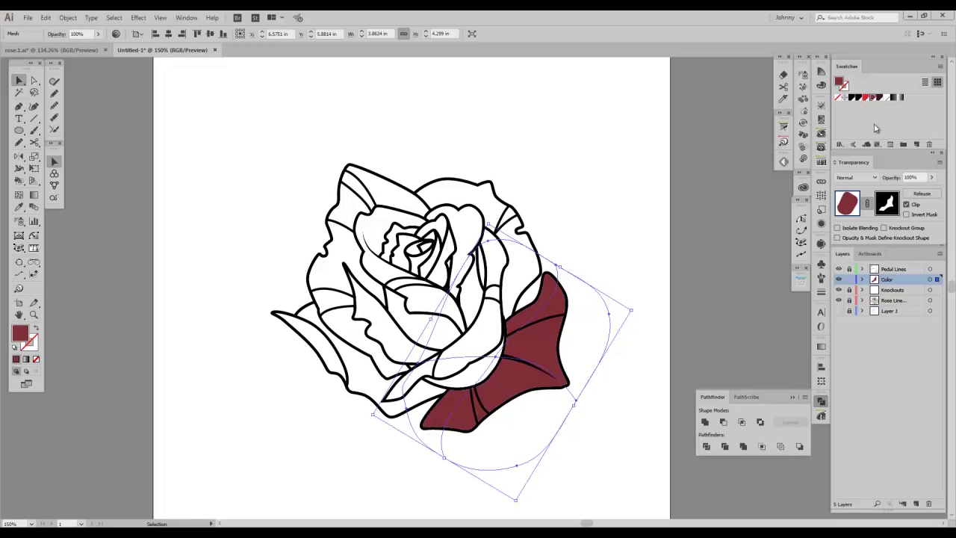
# Step: Try filling the mesh point at the petal's inner edge with the very dark maroon swatch
pyautogui.press('a')
pyautogui.click(496, 359)
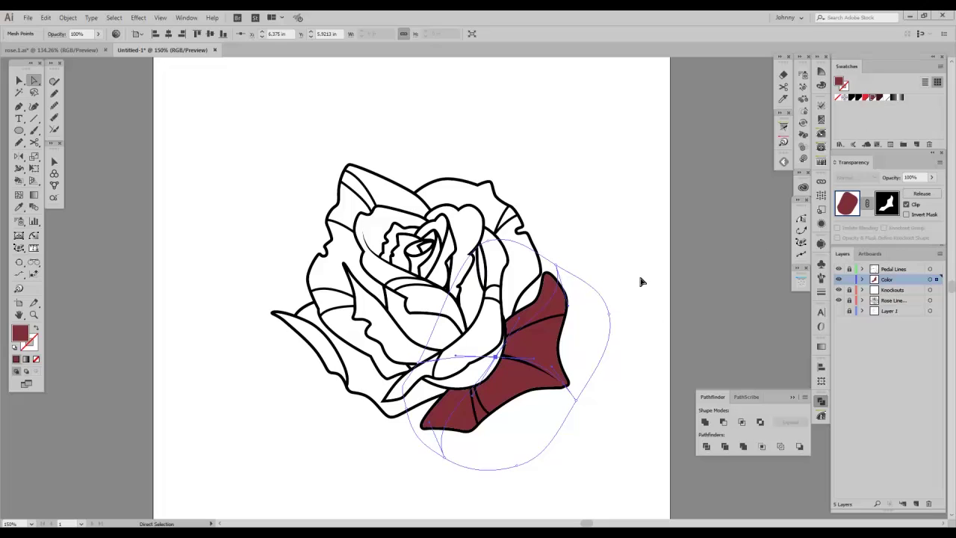
pyautogui.click(880, 100)
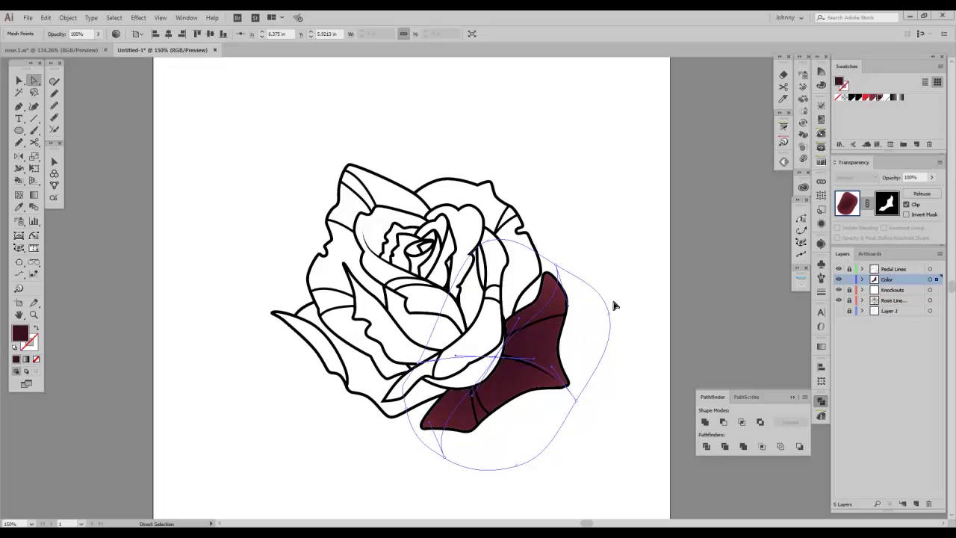
pyautogui.hotkey('ctrl', 'z')
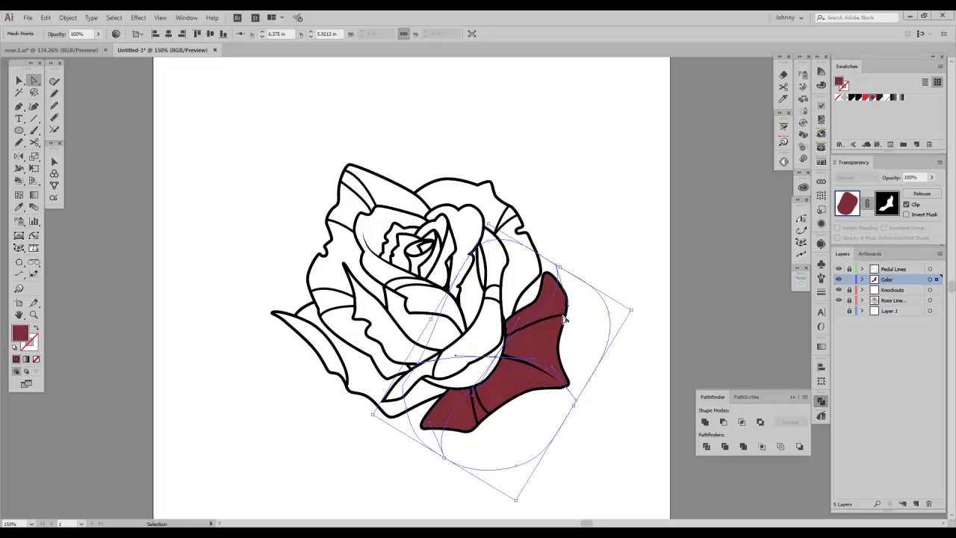
# Step: Add mesh points at the middle crease, lower-left lobe, right corner and upper tip of the masked petal
pyautogui.click(19, 195)
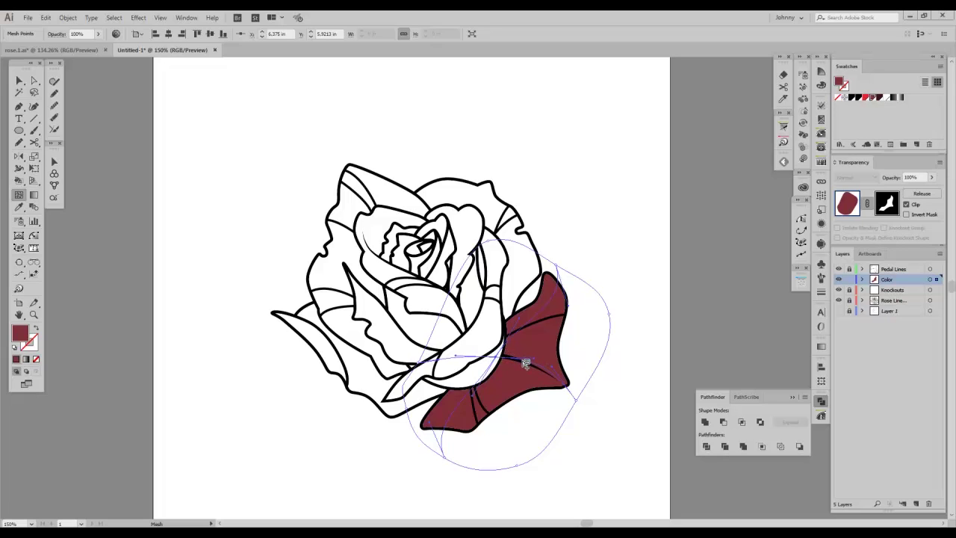
pyautogui.click(526, 363)
pyautogui.click(461, 409)
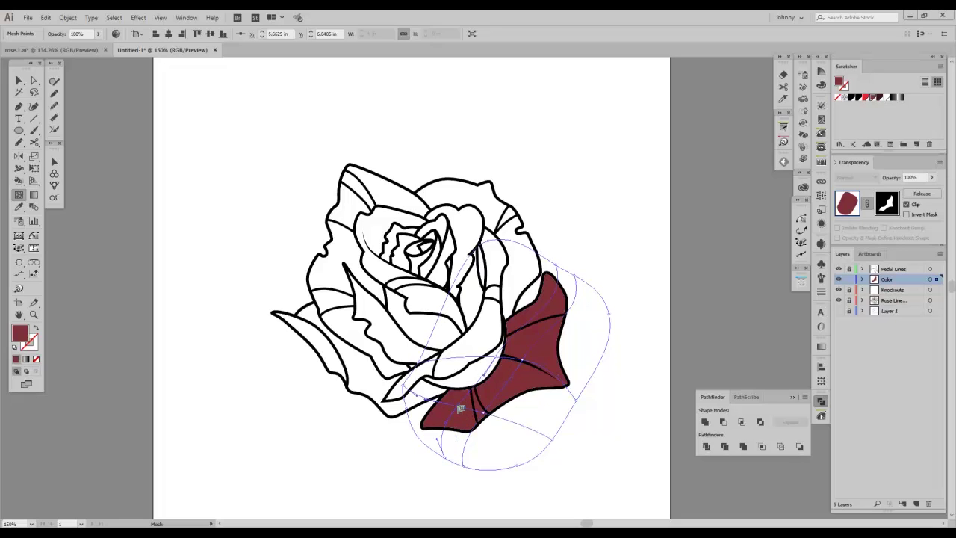
pyautogui.click(525, 327)
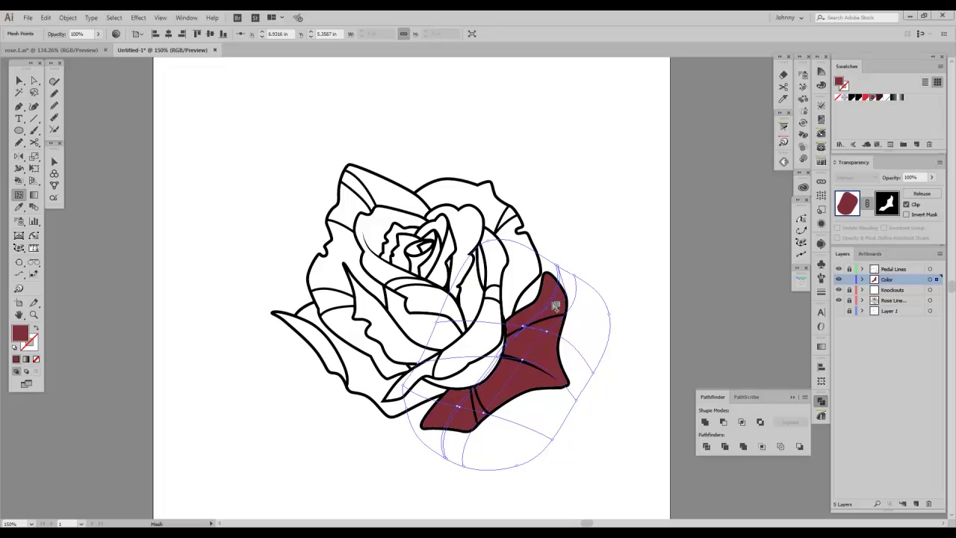
pyautogui.click(549, 306)
pyautogui.click(451, 431)
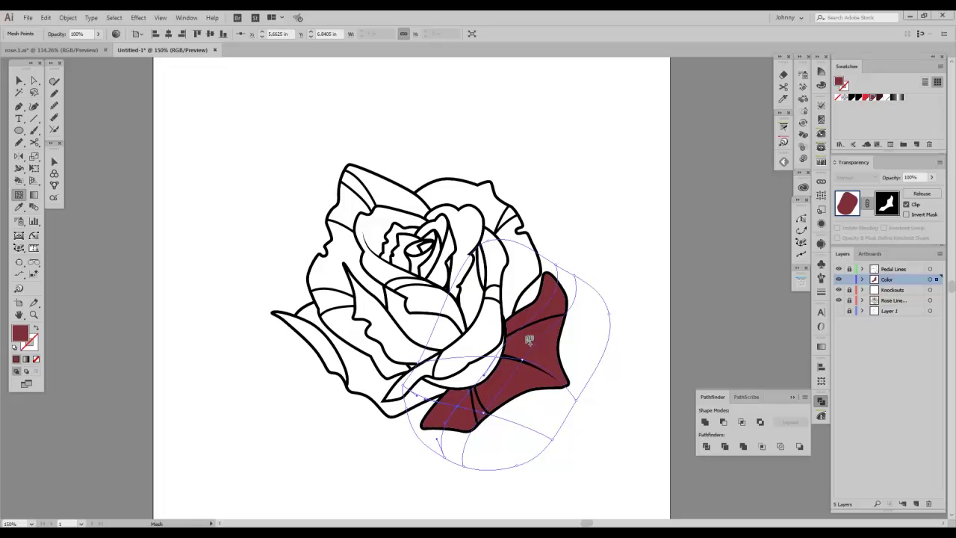
pyautogui.click(562, 381)
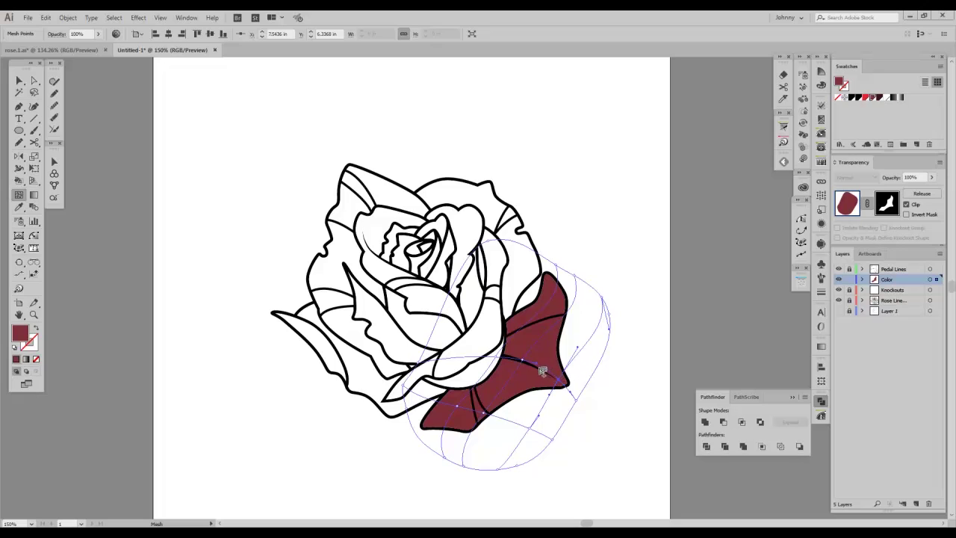
pyautogui.click(547, 313)
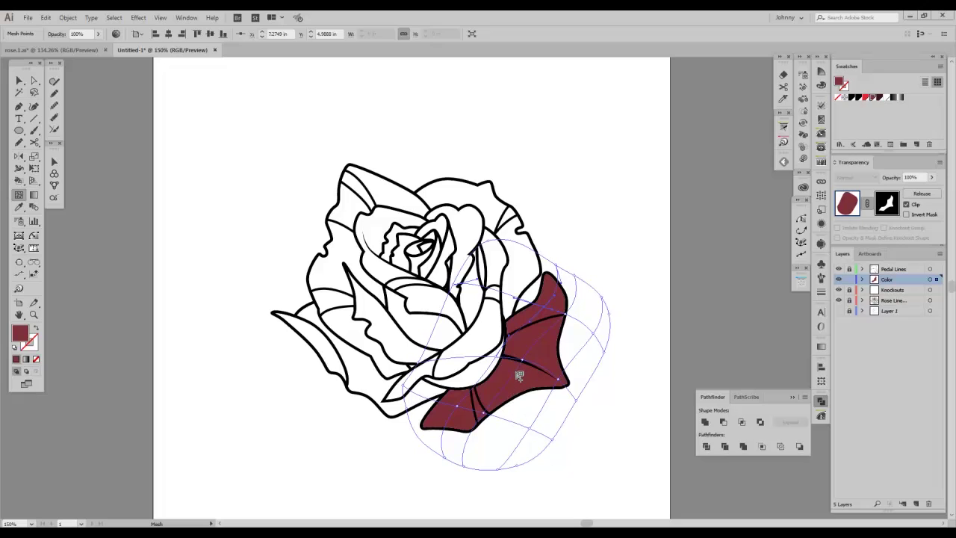
# Step: Lasso the mesh points around the petal's outer edge, fill them with the bright red swatch, and deselect the mesh
pyautogui.click(33, 92)
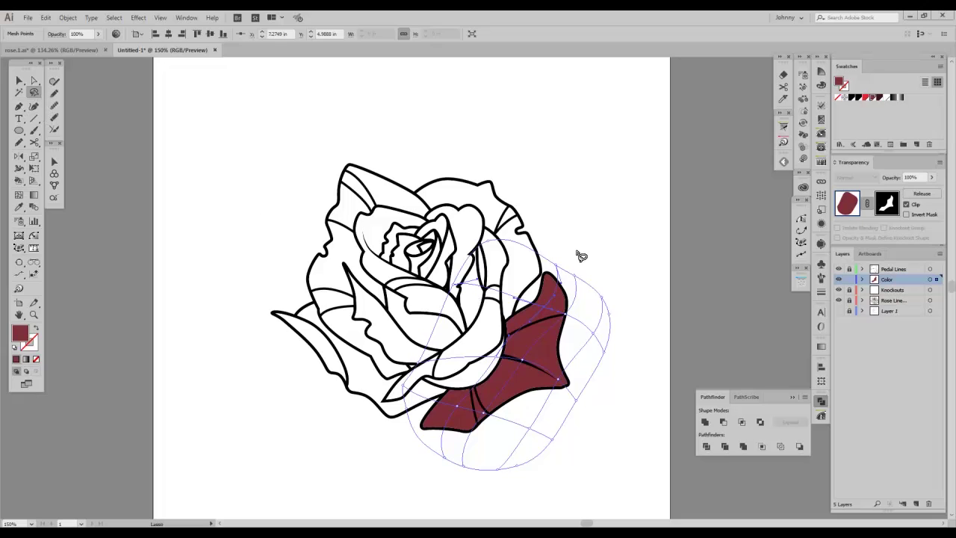
pyautogui.moveTo(580, 251)
pyautogui.mouseDown()
pyautogui.moveTo(549, 268)
pyautogui.moveTo(578, 299)
pyautogui.moveTo(560, 390)
pyautogui.moveTo(475, 435)
pyautogui.moveTo(422, 436)
pyautogui.moveTo(432, 488)
pyautogui.moveTo(569, 477)
pyautogui.moveTo(653, 325)
pyautogui.moveTo(644, 260)
pyautogui.mouseUp()
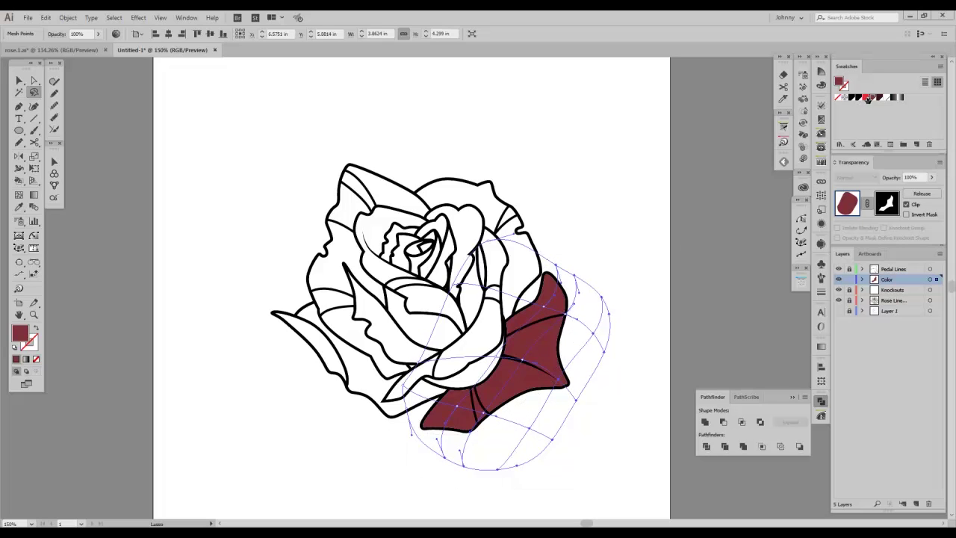
pyautogui.click(867, 98)
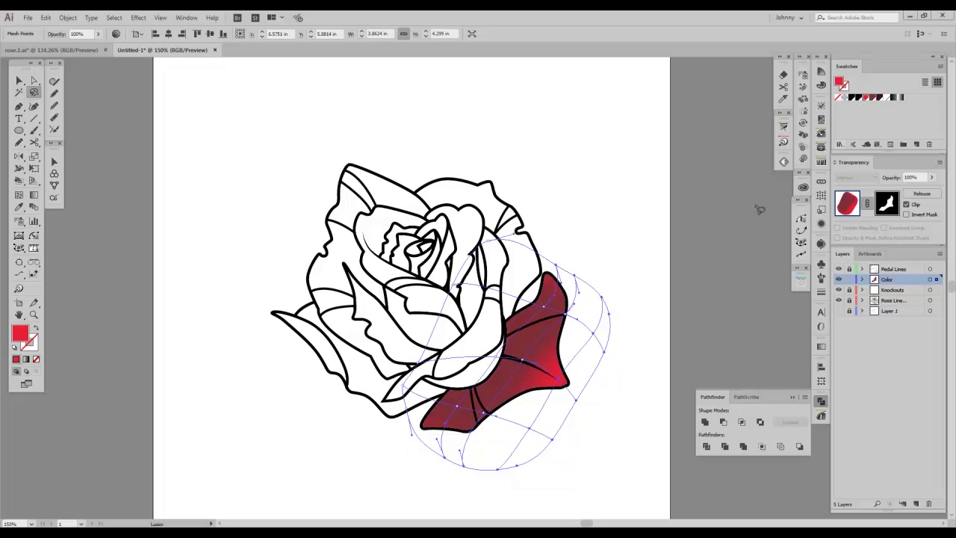
pyautogui.click(634, 281)
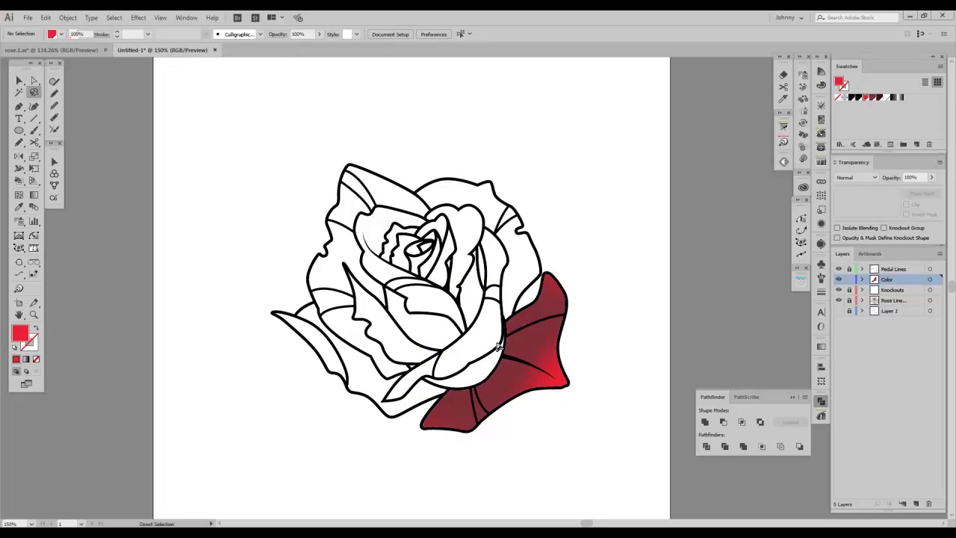
# Step: Select the mesh point at the petal's inner edge and fill it with the very dark maroon swatch
pyautogui.click(499, 346)
pyautogui.moveTo(521, 354)
pyautogui.mouseDown()
pyautogui.moveTo(492, 337)
pyautogui.moveTo(474, 356)
pyautogui.moveTo(482, 371)
pyautogui.moveTo(503, 371)
pyautogui.moveTo(515, 352)
pyautogui.mouseUp()
pyautogui.click(880, 98)
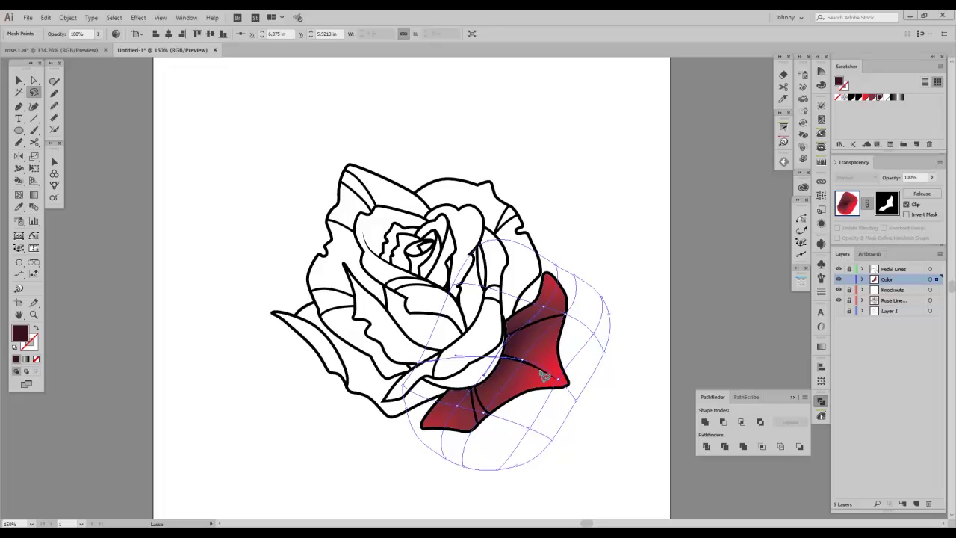
# Step: Add one mesh point below the petal's middle crease and another above it, filling the upper one with bright red
pyautogui.click(19, 194)
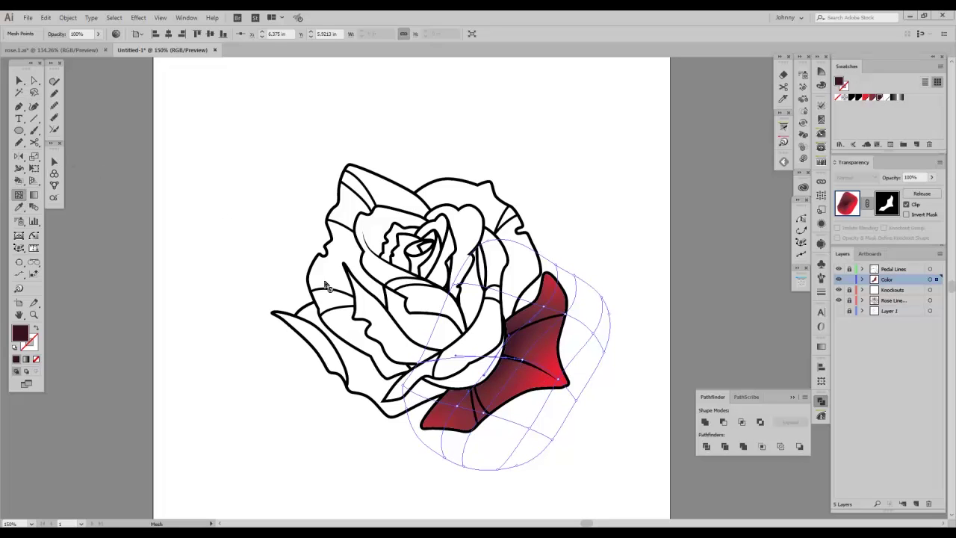
pyautogui.click(522, 371)
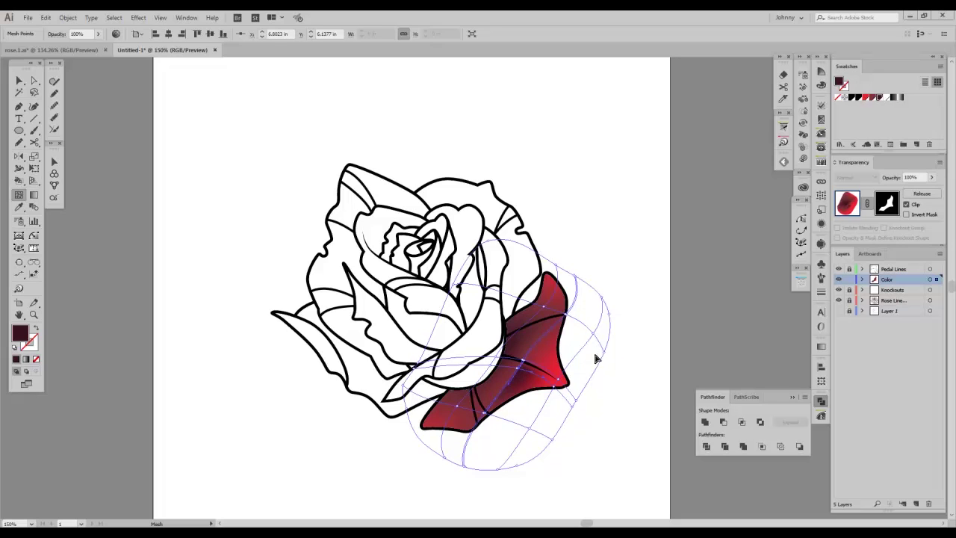
pyautogui.hotkey('ctrl', 'z')
pyautogui.click(520, 373)
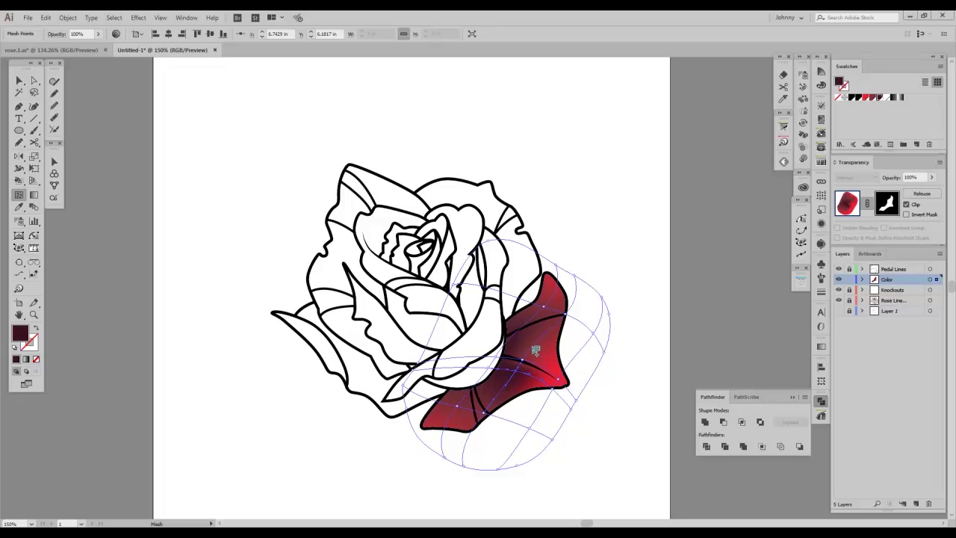
pyautogui.click(535, 348)
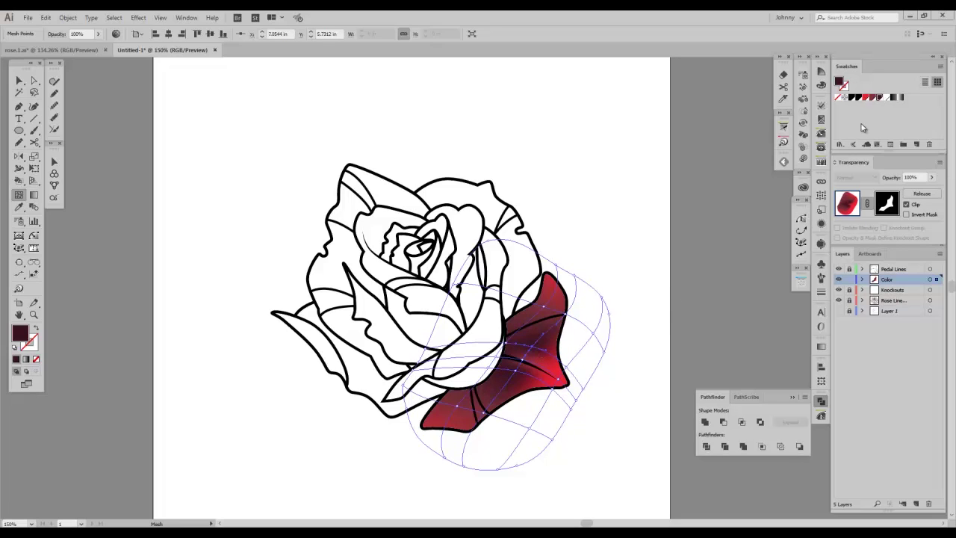
pyautogui.click(867, 98)
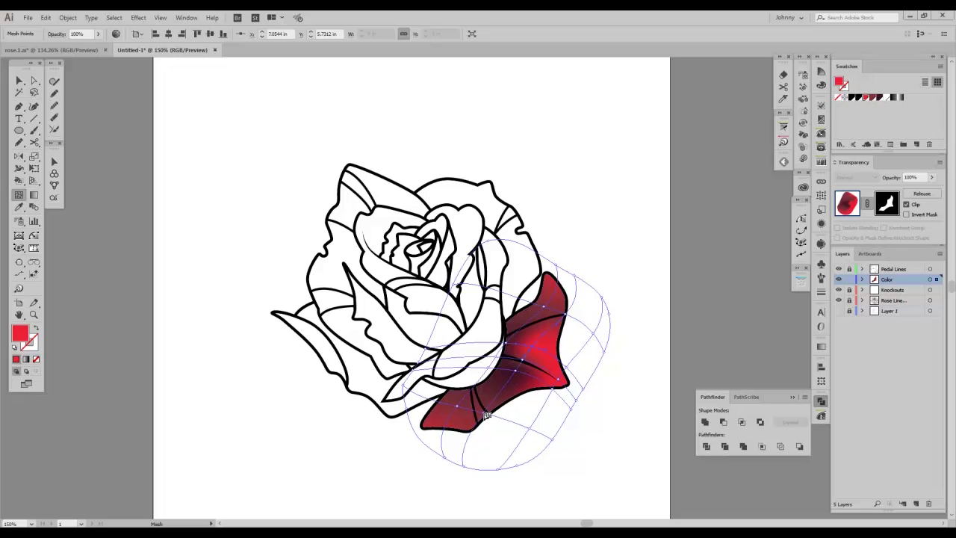
# Step: Fill the mesh point on the petal's lower edge with bright red and deselect the mesh
pyautogui.press('a')
pyautogui.click(487, 417)
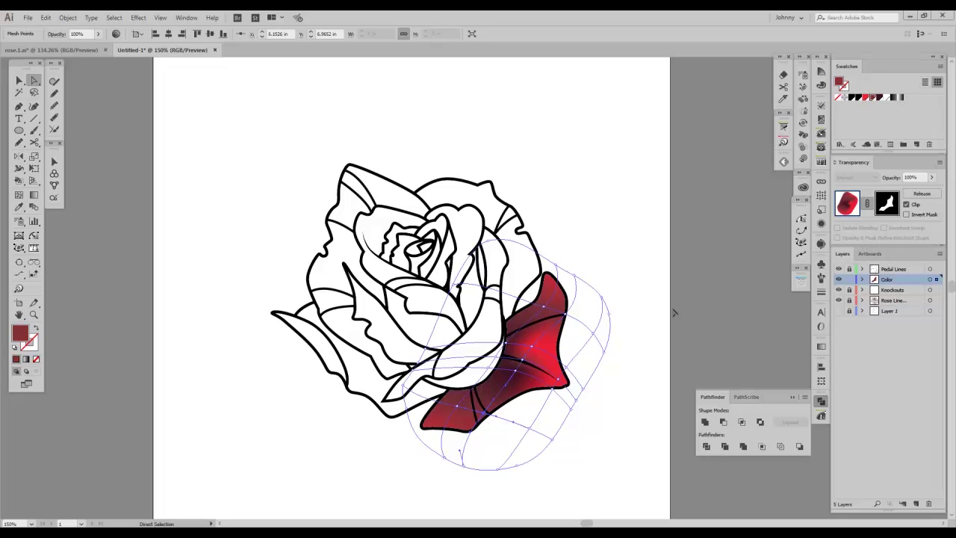
pyautogui.click(865, 98)
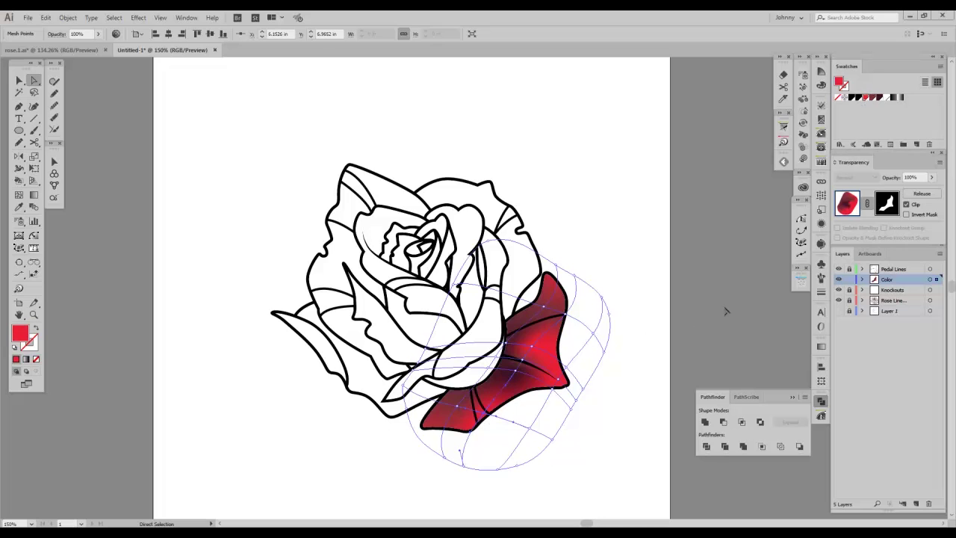
pyautogui.click(650, 357)
pyautogui.moveTo(668, 320); pyautogui.dragTo(673, 285)
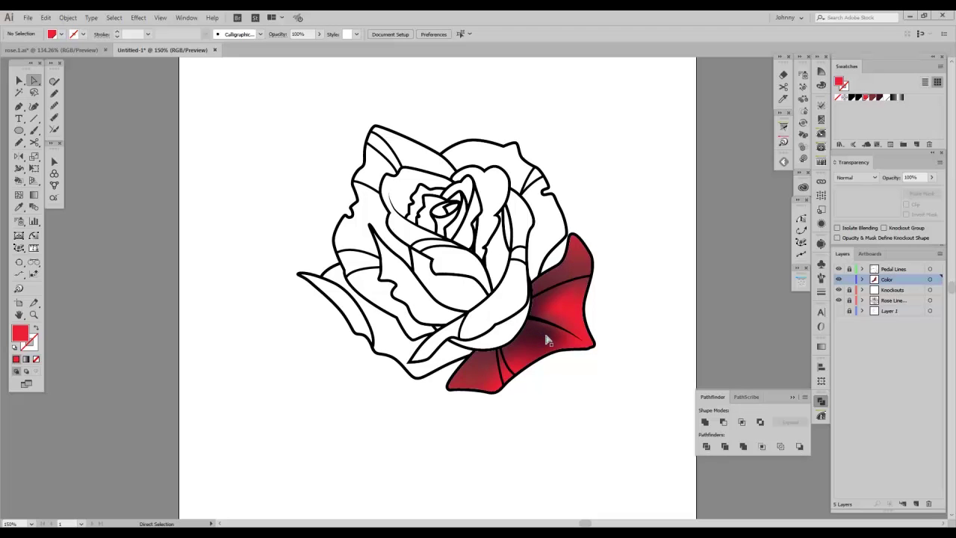
pyautogui.press('space')
pyautogui.moveTo(584, 196); pyautogui.dragTo(604, 231)
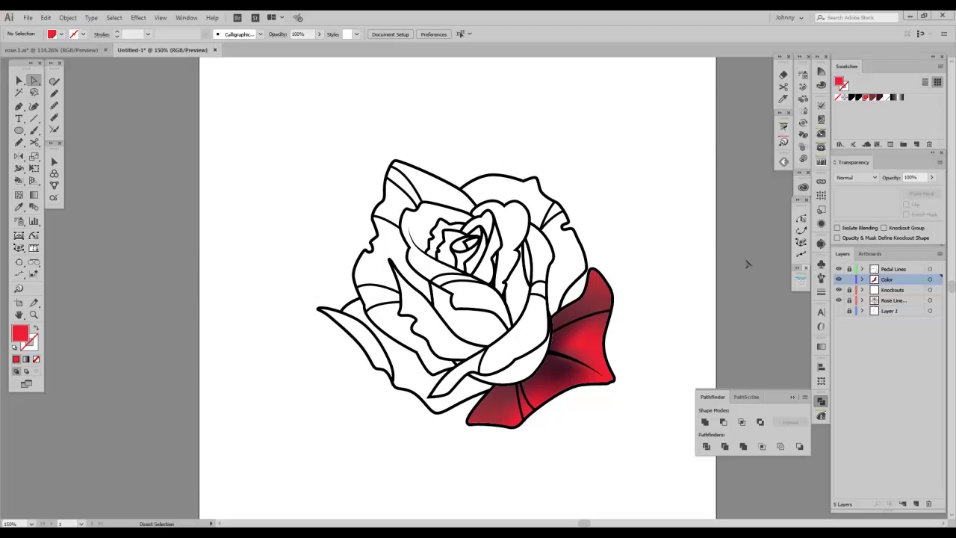
# Step: Draw a bright red circle about 4.1 in across over the upper-right petal on the Color layer
pyautogui.press('v')
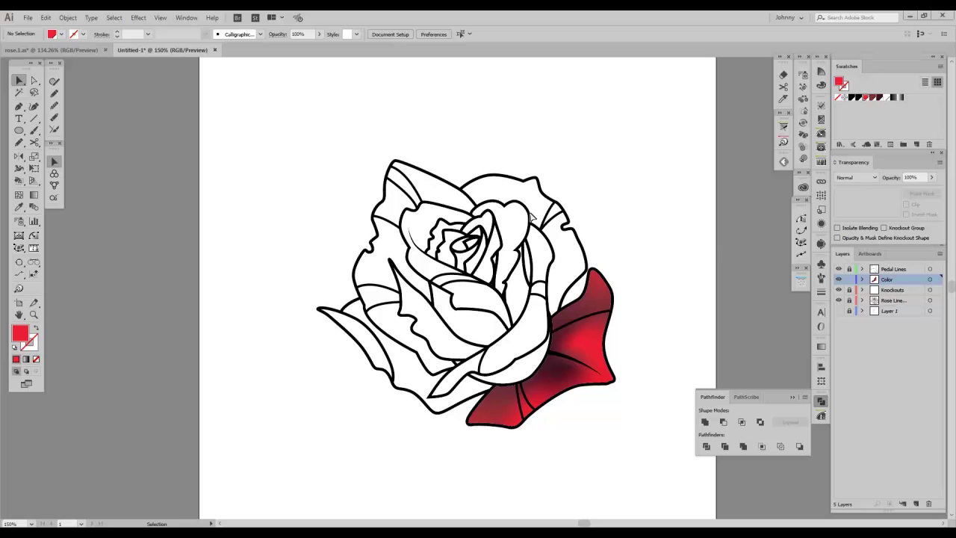
pyautogui.click(18, 130)
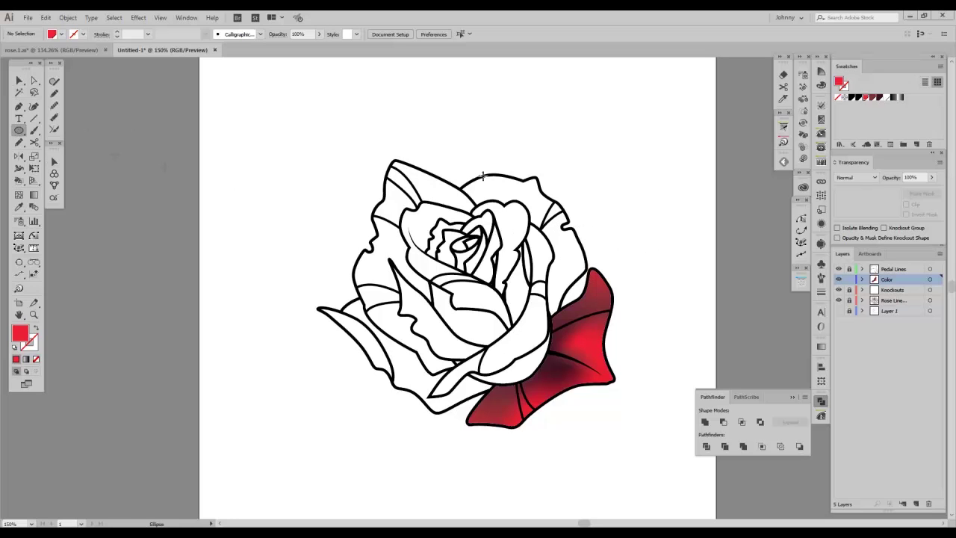
pyautogui.moveTo(527, 240); pyautogui.dragTo(483, 195)
pyautogui.hotkey('ctrl', 'z')
pyautogui.moveTo(519, 245); pyautogui.dragTo(408, 132)
pyautogui.press('v')
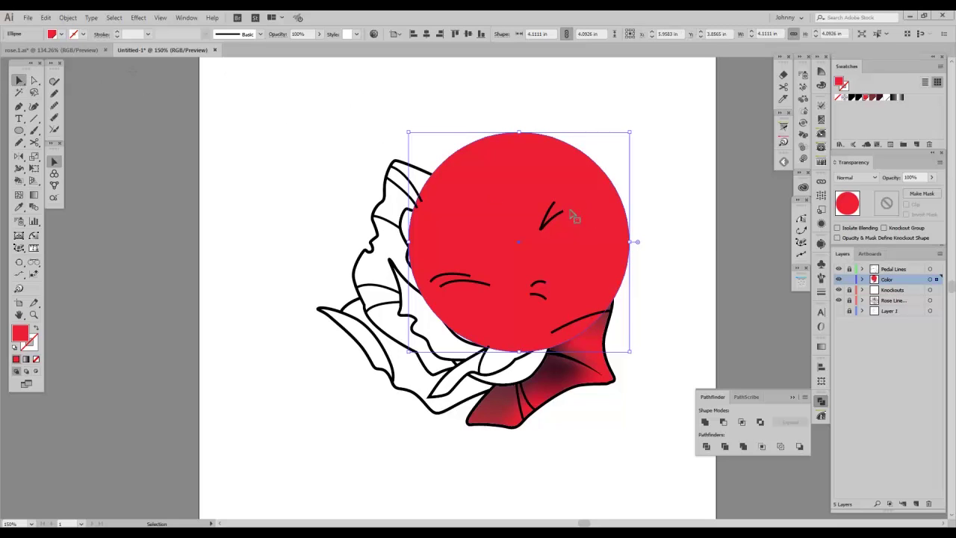
# Step: Lock the Color layer, unlock Knockouts, and select the upper-right petal's knockout shape with its anchor points shown
pyautogui.click(849, 280)
pyautogui.click(849, 290)
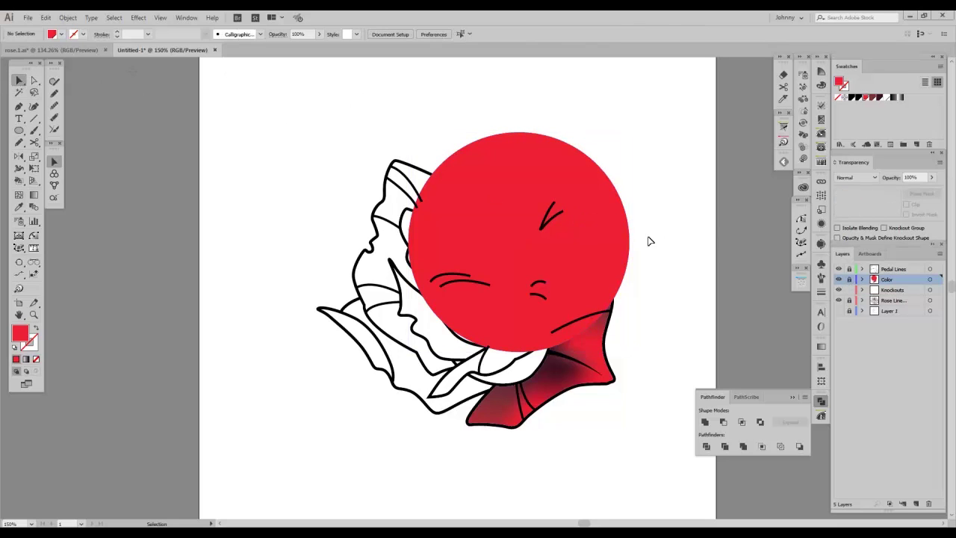
pyautogui.click(537, 203)
pyautogui.click(537, 207)
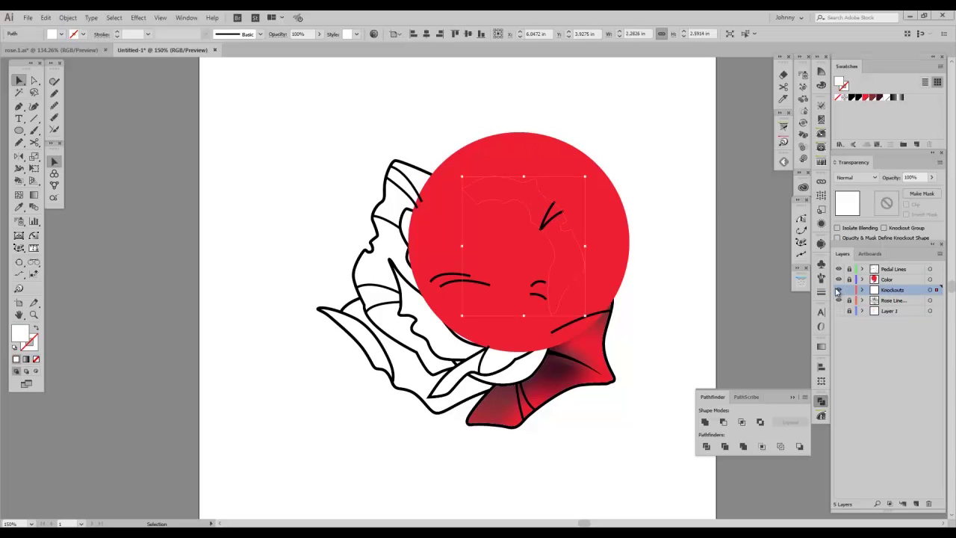
pyautogui.hotkey('ctrl', 'y')
pyautogui.hotkey('ctrl', 'y')
pyautogui.press('a')
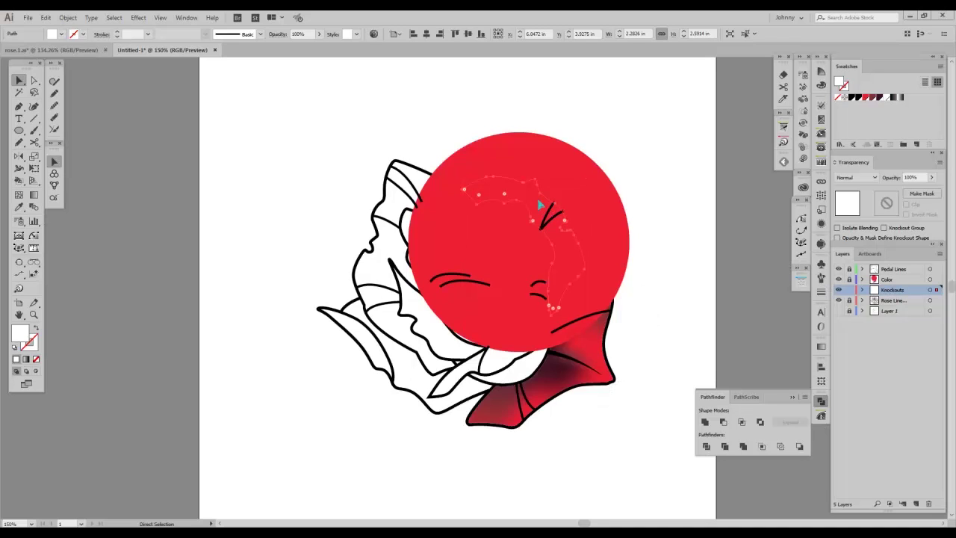
# Step: Give the red circle an opacity mask, paste the upper-right petal's knockout shape in place inside it, and return to the artwork
pyautogui.press('v')
pyautogui.hotkey('ctrl', 'shift', 'a')
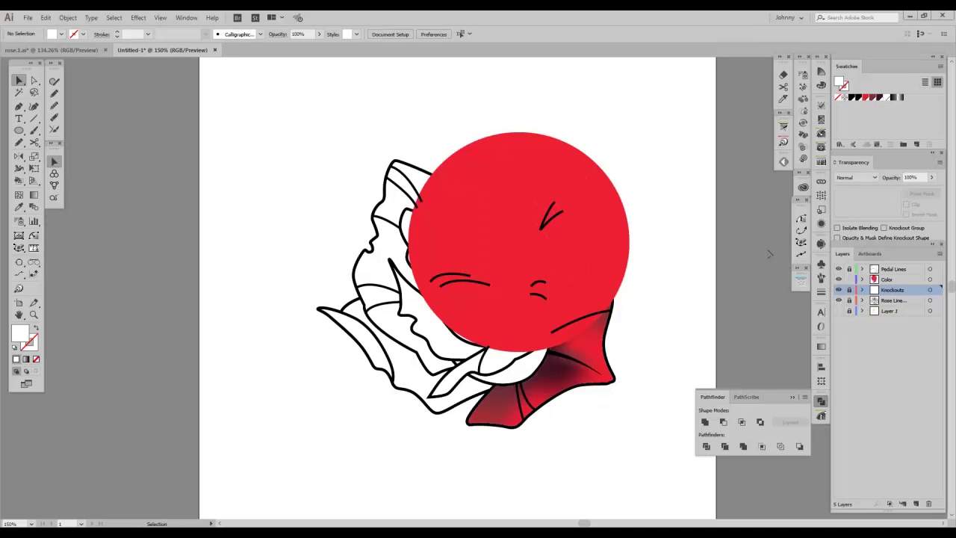
pyautogui.click(598, 192)
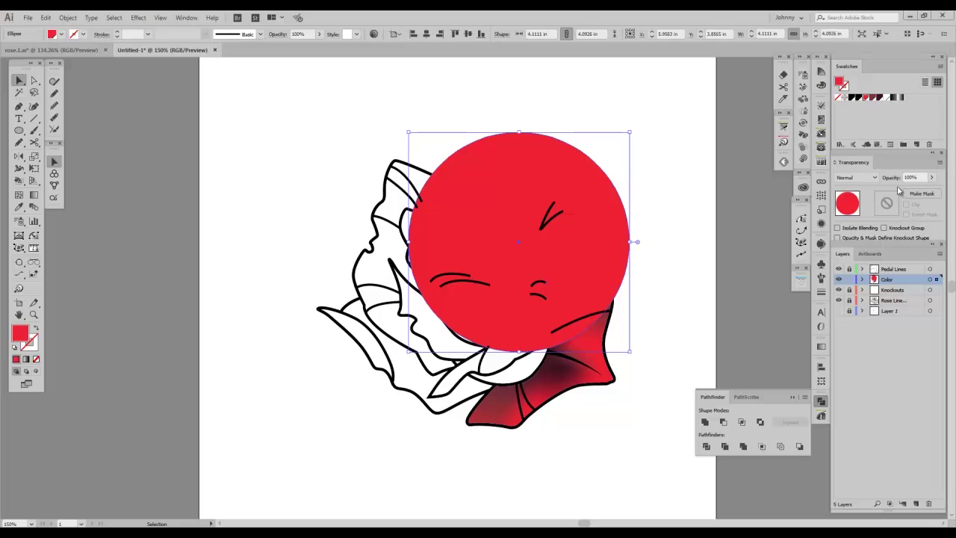
pyautogui.click(920, 194)
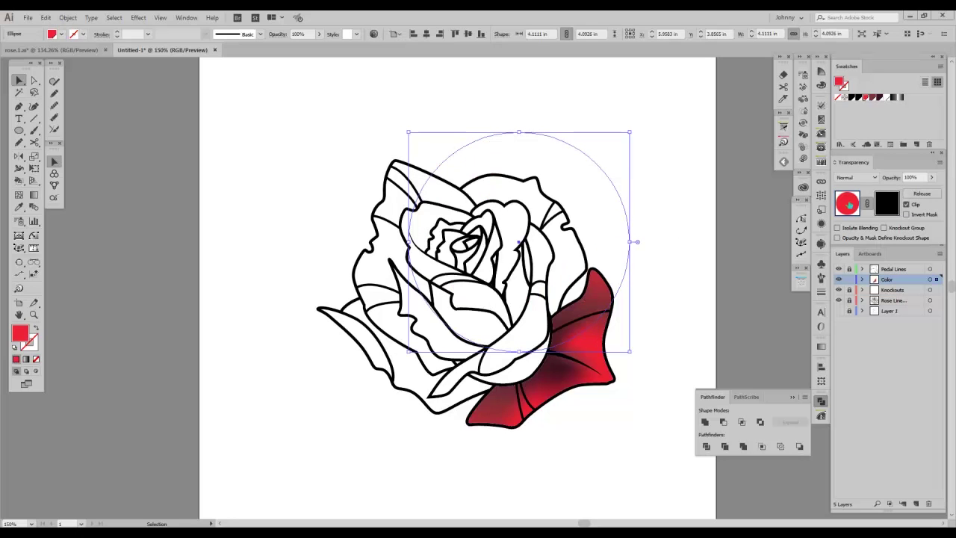
pyautogui.click(888, 210)
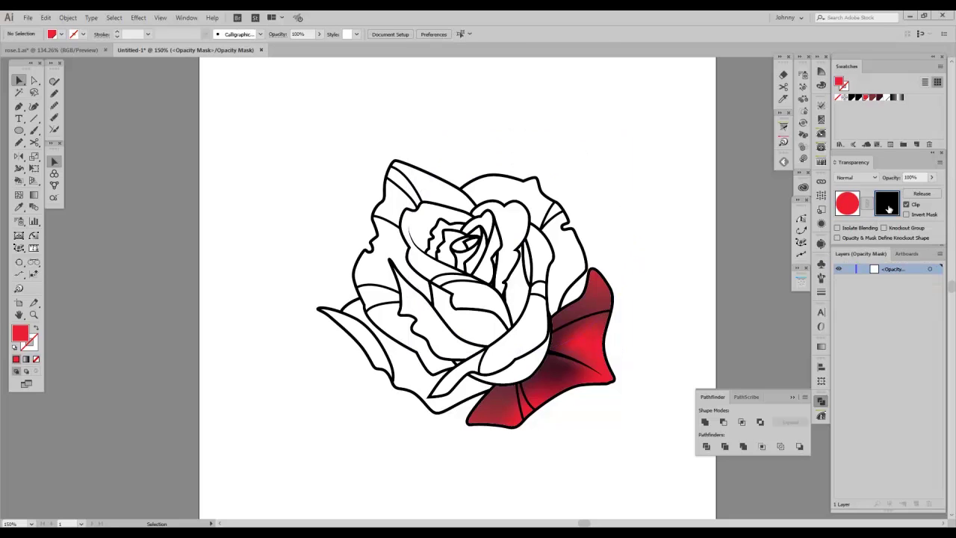
pyautogui.hotkey('ctrl', 'f')
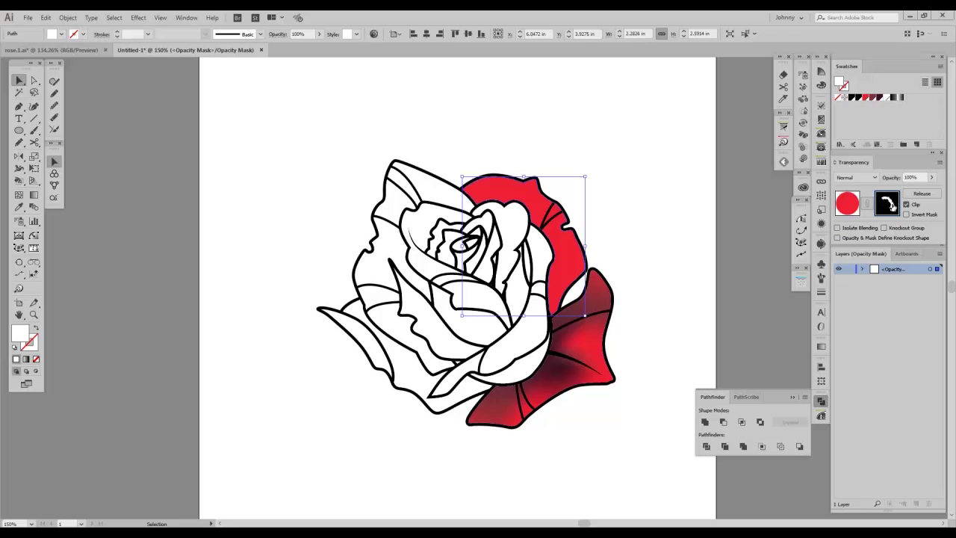
pyautogui.click(848, 208)
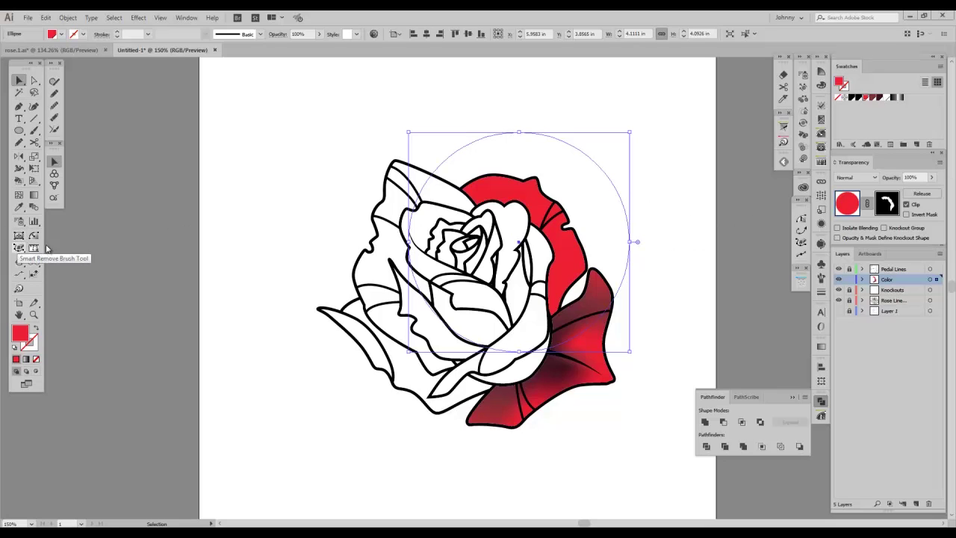
# Step: Add a mesh point at the circle's center, unlink the opacity mask, and rotate the mesh slightly clockwise without rotating the mask
pyautogui.click(19, 194)
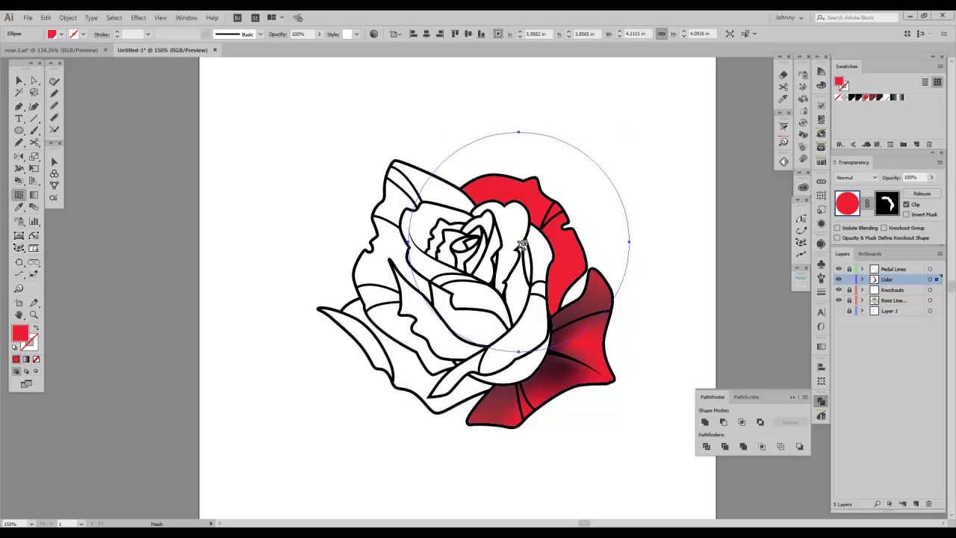
pyautogui.click(523, 245)
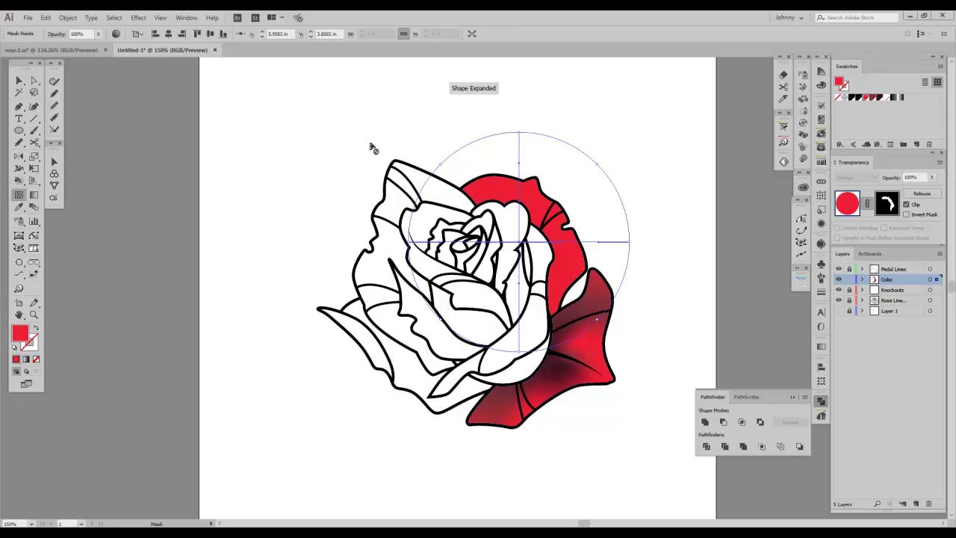
pyautogui.click(19, 82)
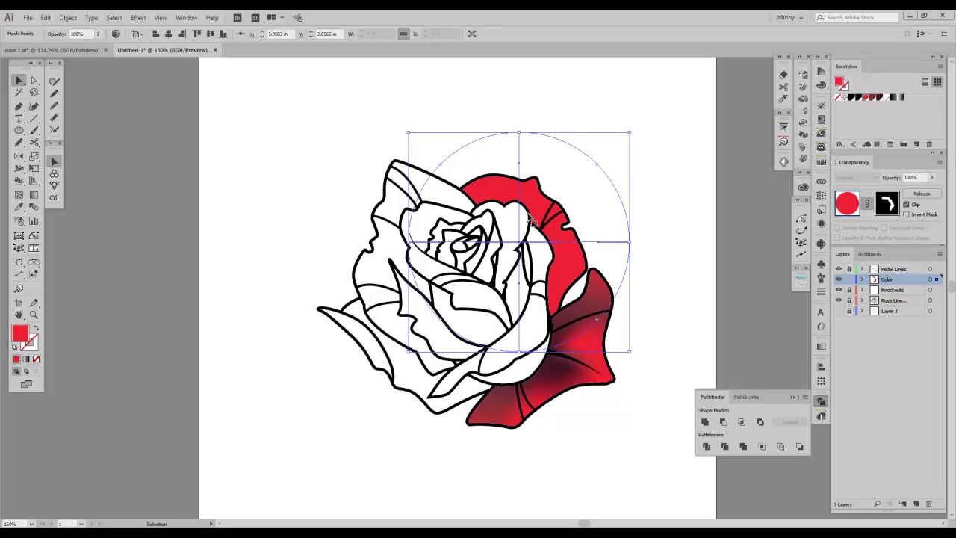
pyautogui.moveTo(635, 125); pyautogui.dragTo(686, 206)
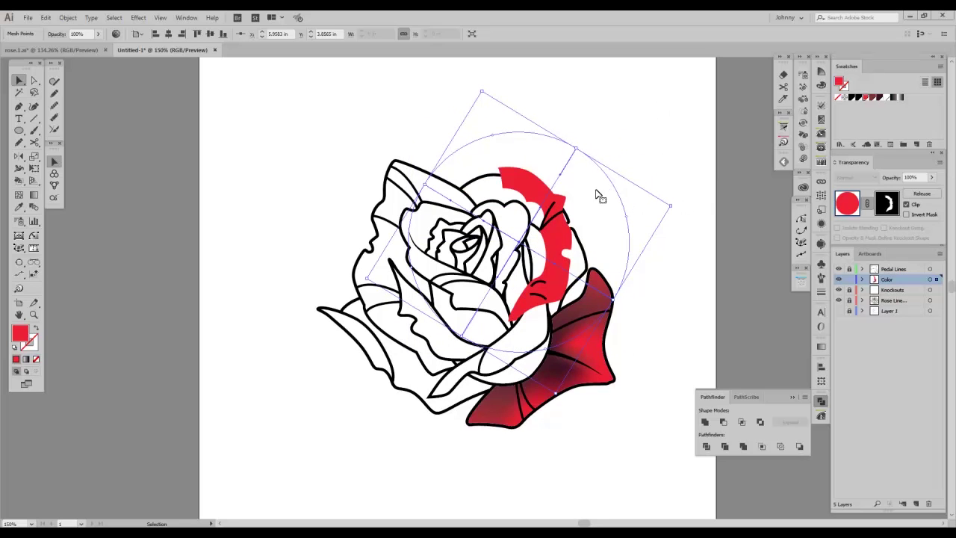
pyautogui.hotkey('ctrl', 'z')
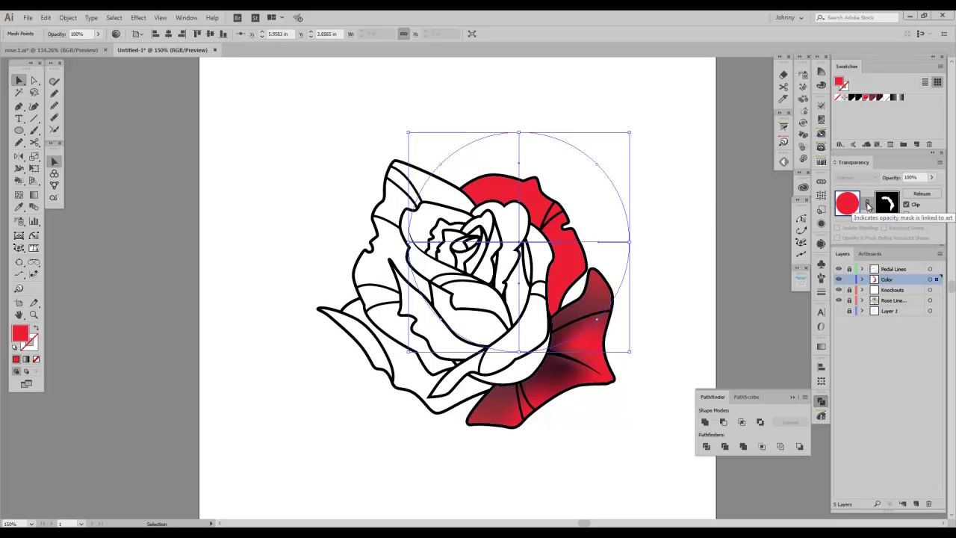
pyautogui.moveTo(634, 129); pyautogui.dragTo(673, 166)
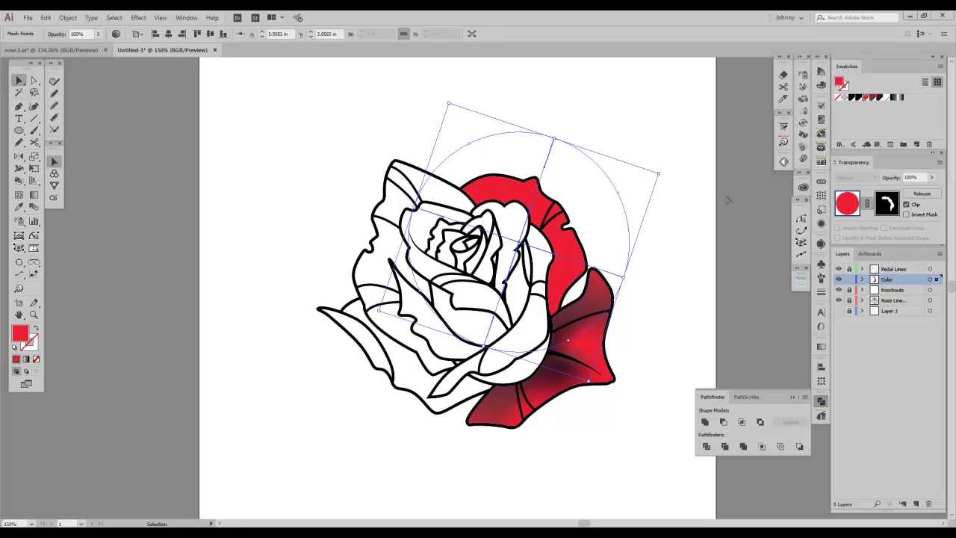
pyautogui.click(624, 133)
pyautogui.click(517, 207)
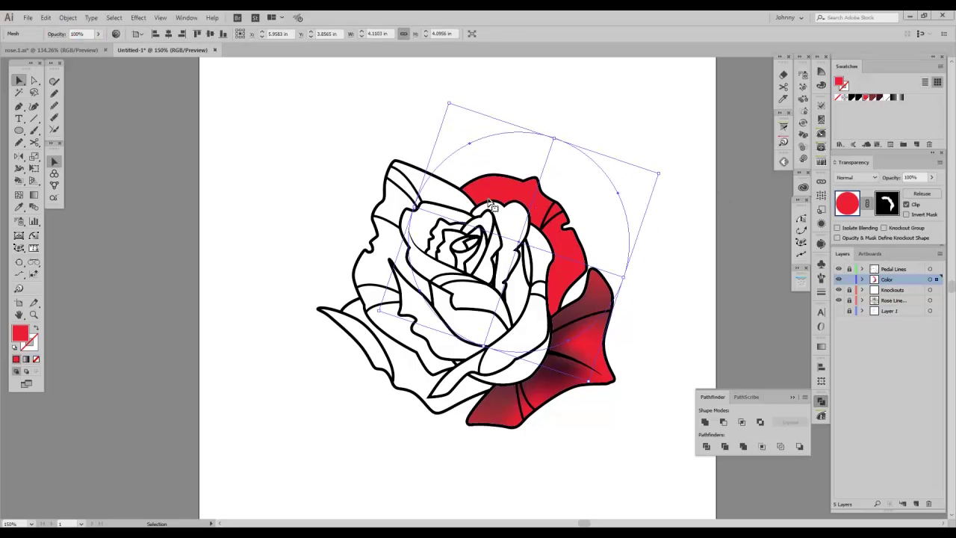
# Step: Reshape the mesh by pulling its upper edge points in toward the petal outline and bending its central line to the left
pyautogui.press('a')
pyautogui.click(553, 139)
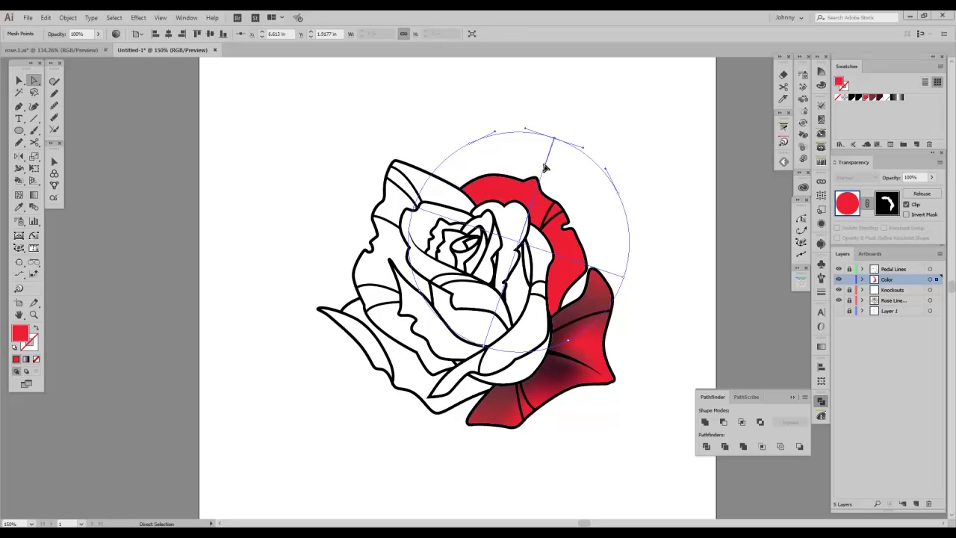
pyautogui.moveTo(528, 174); pyautogui.dragTo(519, 173)
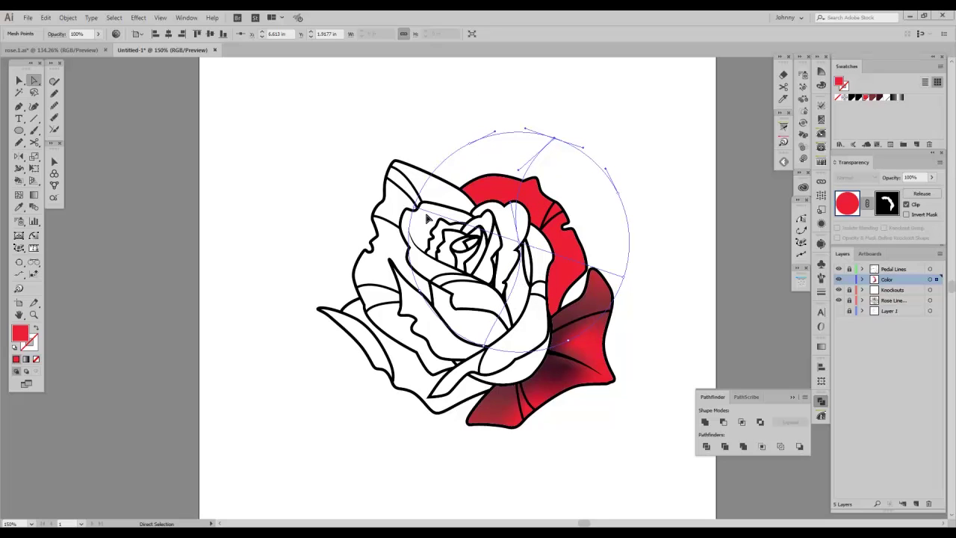
pyautogui.moveTo(518, 245); pyautogui.dragTo(514, 250)
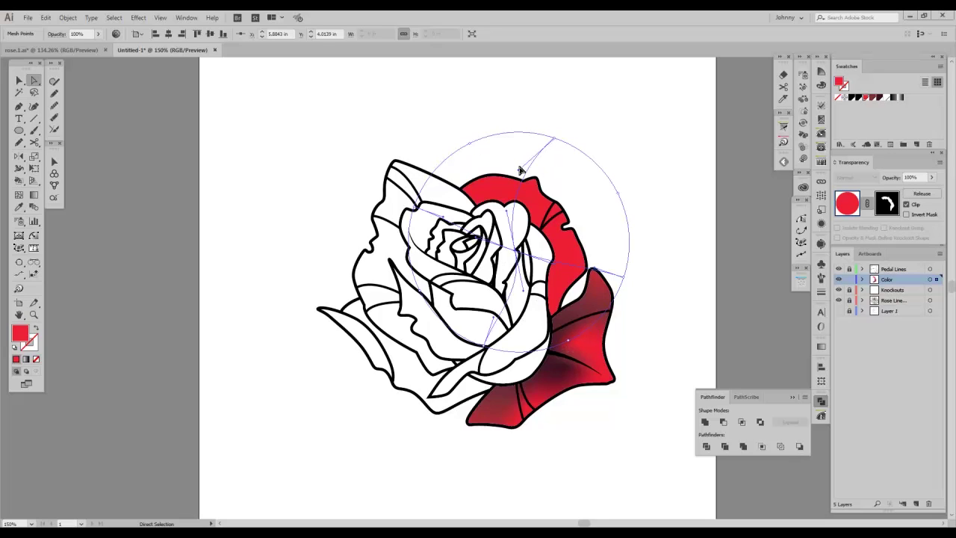
pyautogui.moveTo(556, 142); pyautogui.dragTo(535, 190)
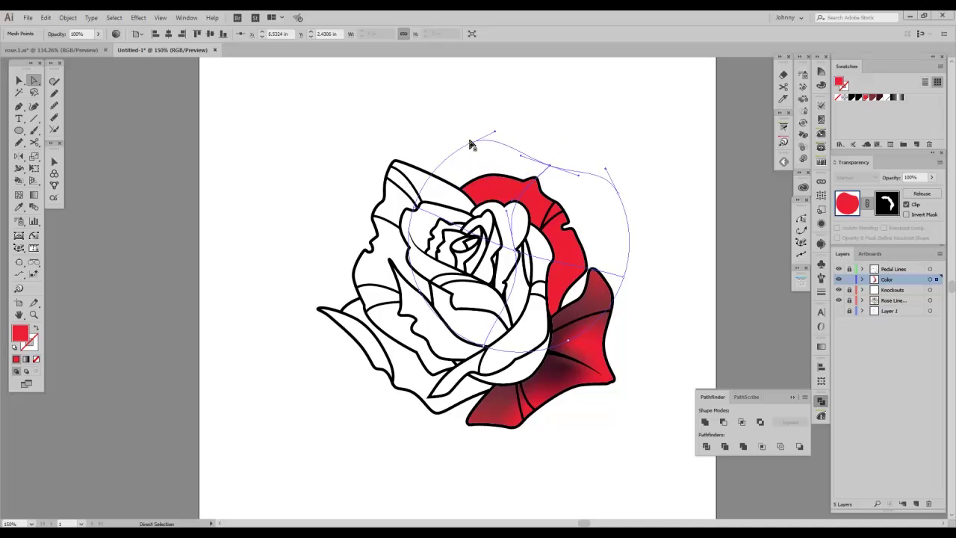
pyautogui.moveTo(471, 147); pyautogui.dragTo(466, 167)
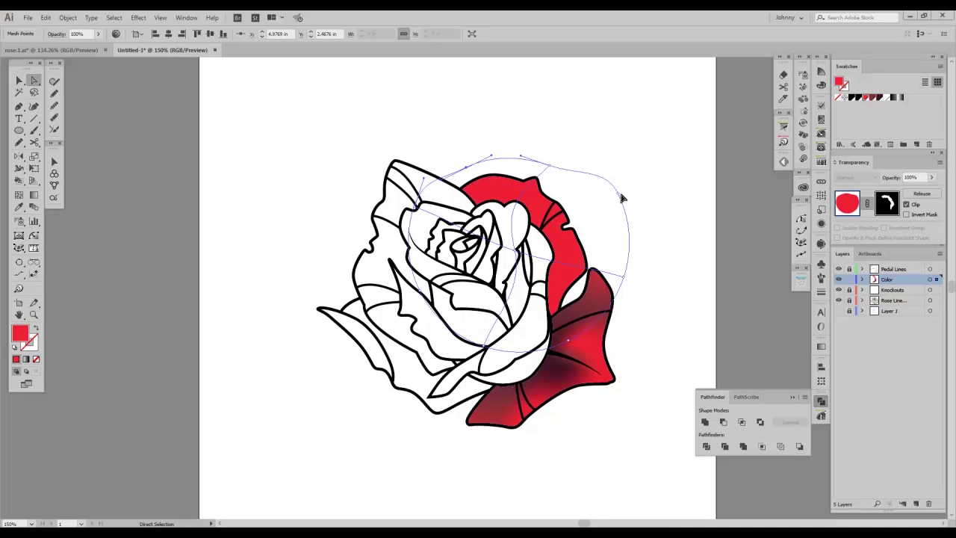
pyautogui.moveTo(610, 209); pyautogui.dragTo(598, 218)
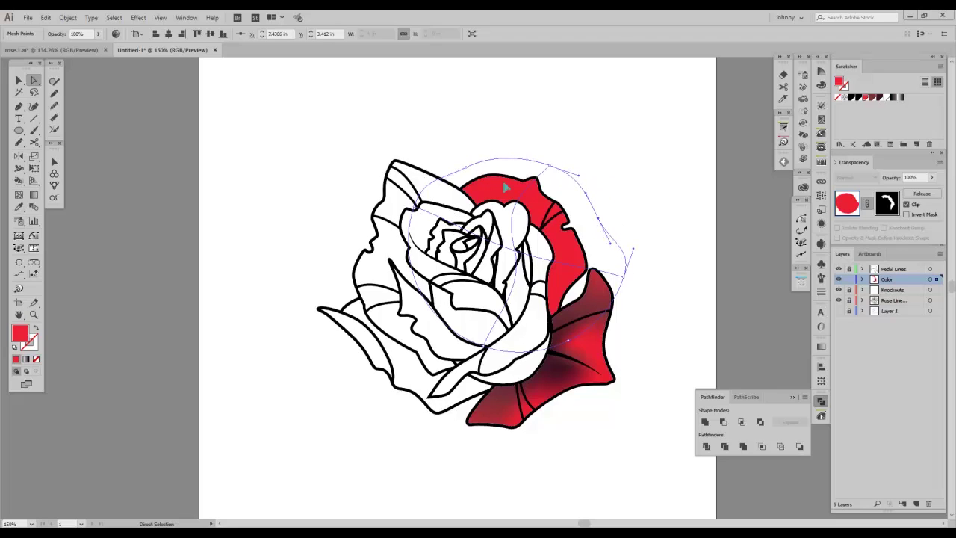
pyautogui.moveTo(517, 253); pyautogui.dragTo(520, 258)
pyautogui.moveTo(514, 207); pyautogui.dragTo(522, 207)
pyautogui.click(523, 211)
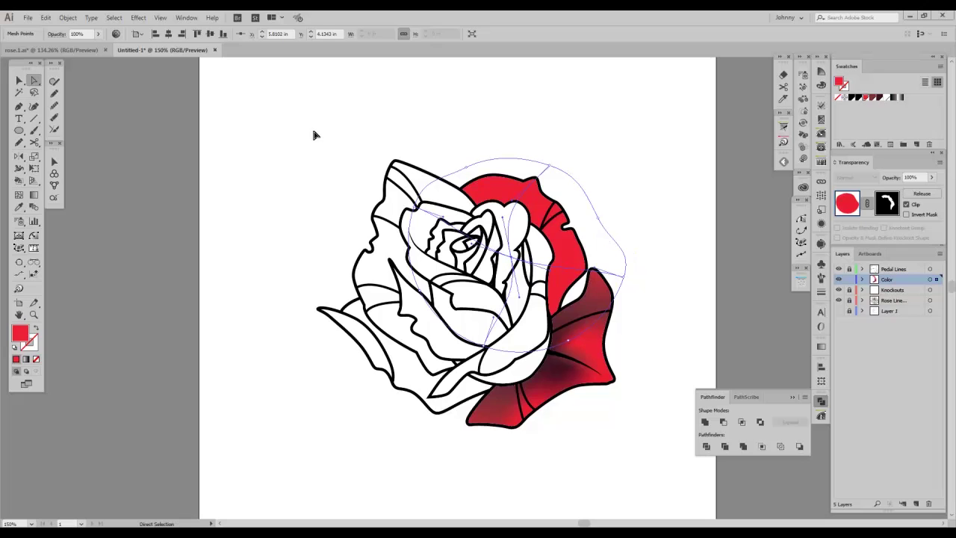
# Step: Add a curved mesh line through the petal's upper part and adjust its end points and handles to follow the petal's curve
pyautogui.click(19, 194)
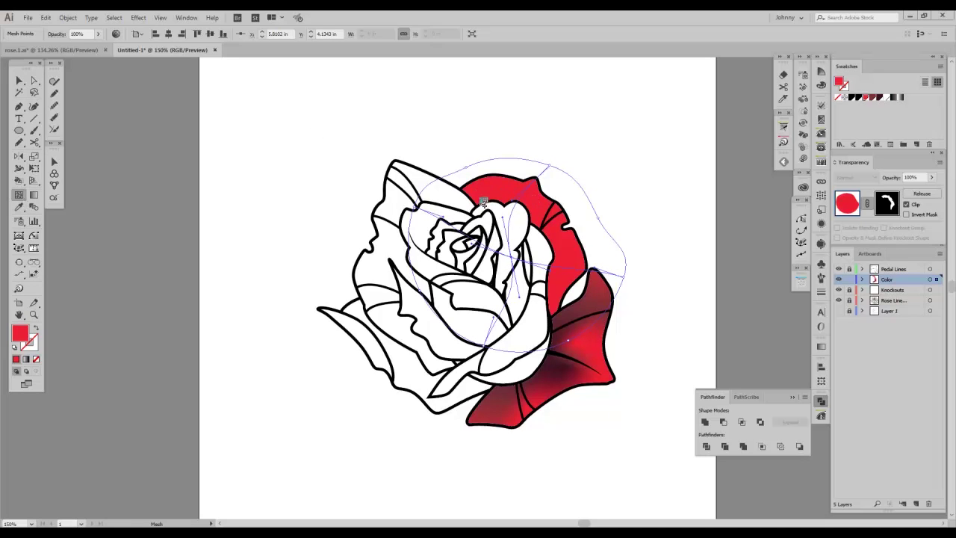
pyautogui.moveTo(417, 209); pyautogui.dragTo(416, 229)
pyautogui.hotkey('ctrl', 'z')
pyautogui.click(530, 192)
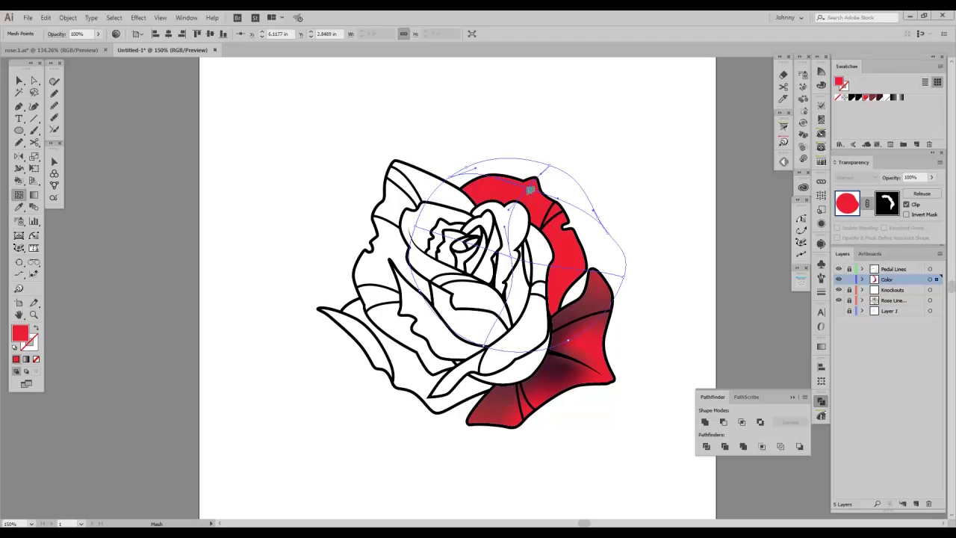
pyautogui.moveTo(451, 180); pyautogui.dragTo(428, 195)
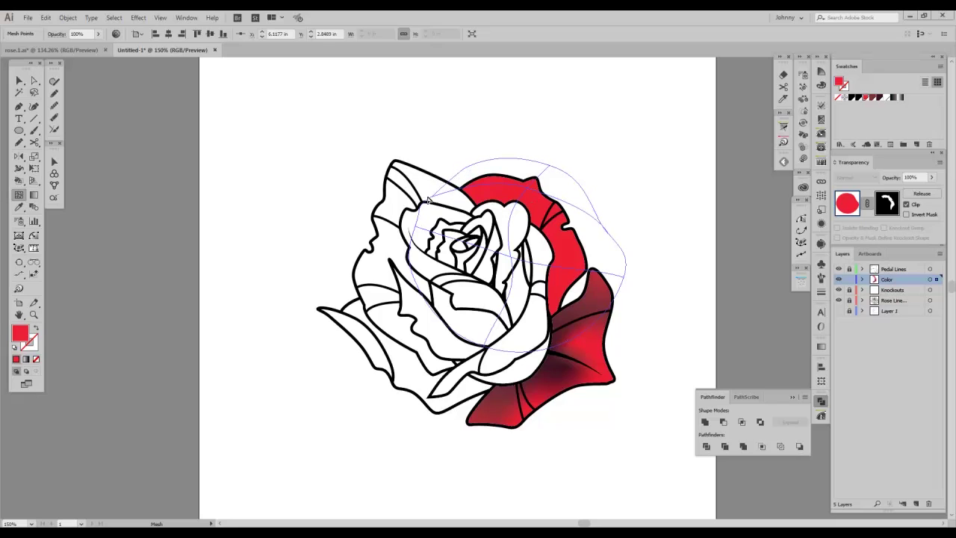
pyautogui.moveTo(600, 218); pyautogui.dragTo(550, 301)
pyautogui.click(609, 237)
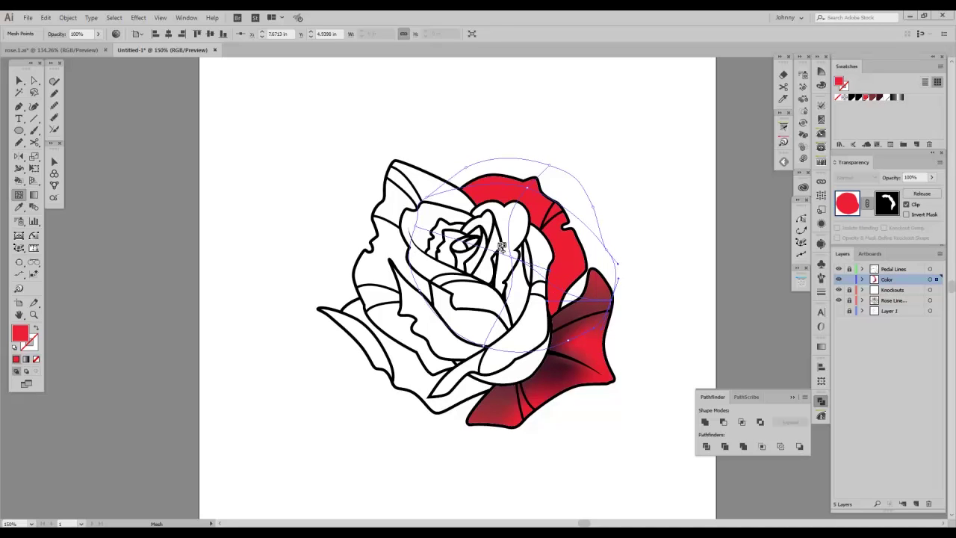
pyautogui.moveTo(608, 252); pyautogui.dragTo(610, 253)
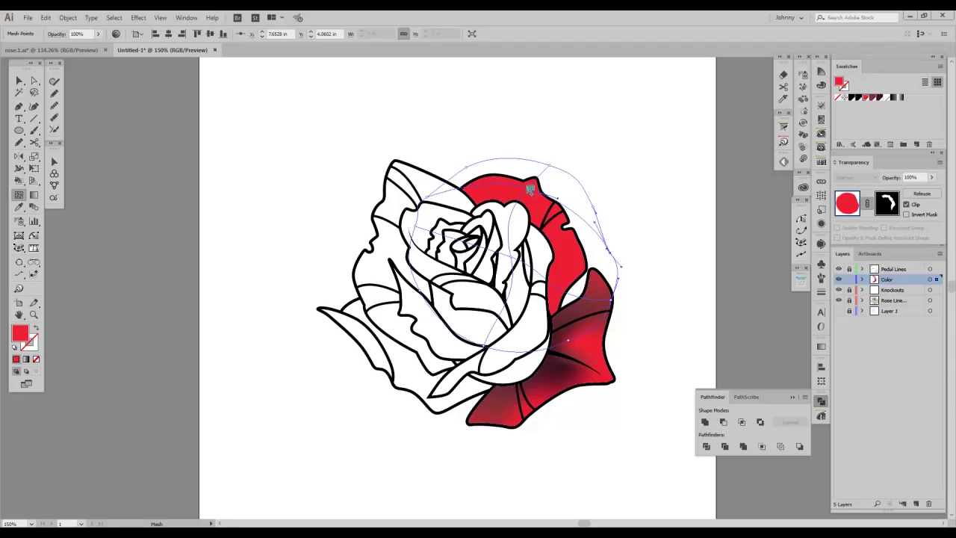
pyautogui.moveTo(557, 201); pyautogui.dragTo(552, 210)
pyautogui.moveTo(613, 254)
pyautogui.mouseDown()
pyautogui.moveTo(597, 276)
pyautogui.moveTo(604, 262)
pyautogui.mouseUp()
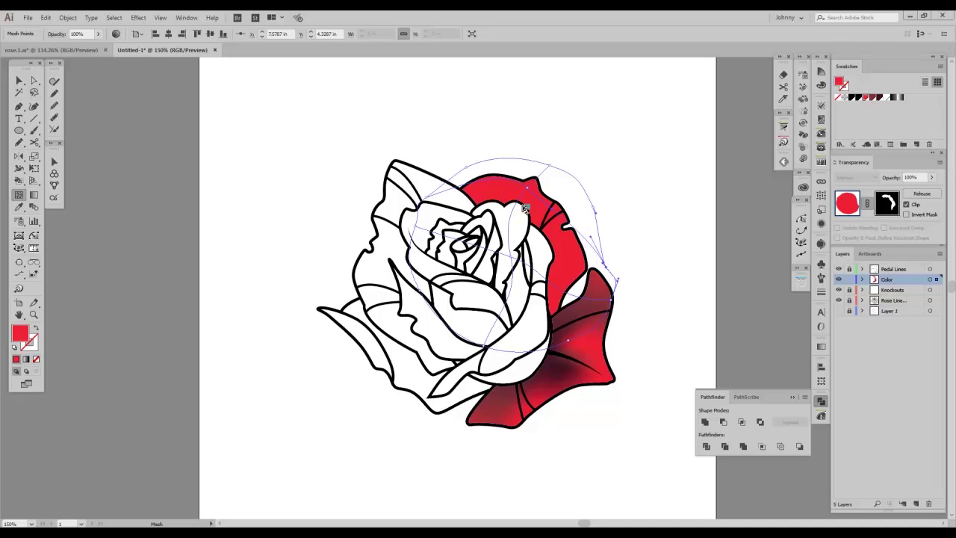
pyautogui.moveTo(427, 197); pyautogui.dragTo(428, 202)
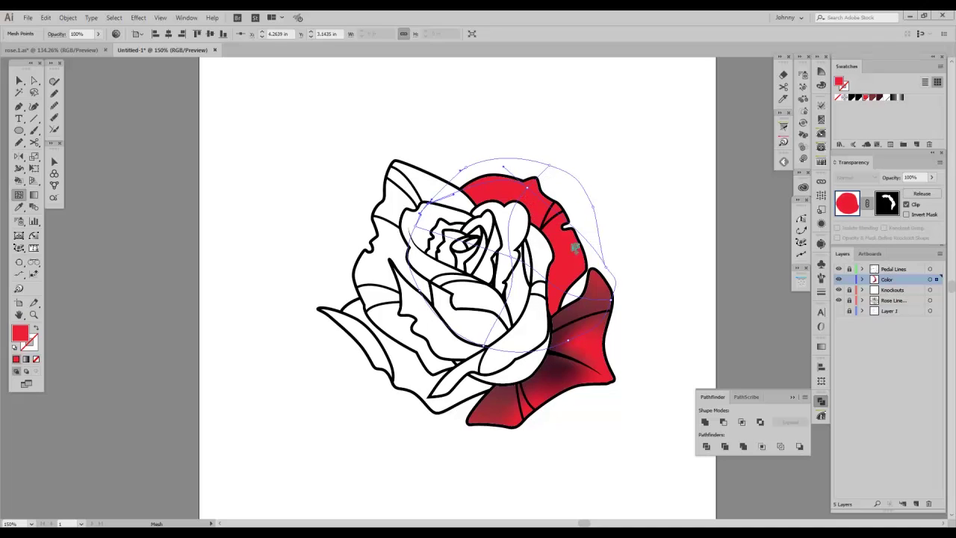
# Step: Add mesh points on both sides of the petal's central mesh line, another below it, and one in the petal's lower part
pyautogui.click(516, 183)
pyautogui.click(544, 199)
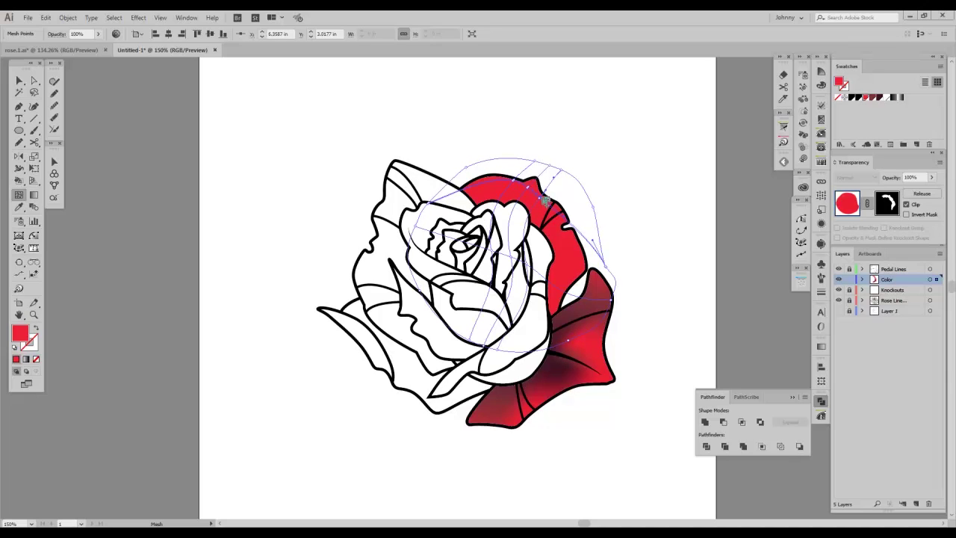
pyautogui.click(543, 200)
pyautogui.click(539, 199)
pyautogui.click(511, 234)
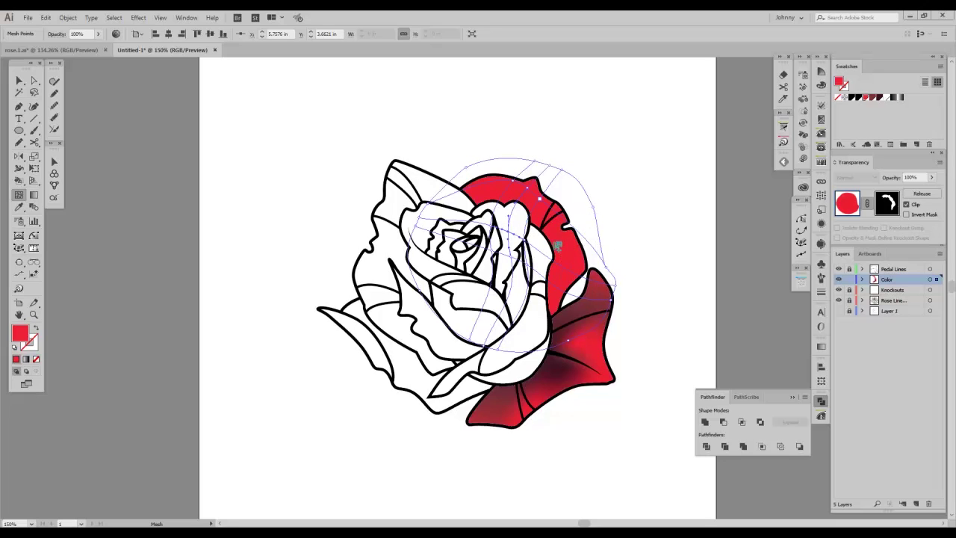
pyautogui.click(558, 289)
# Step: Lasso the mesh points along the petal's inner side, fill them with the dark maroon swatch, and deselect the mesh
pyautogui.click(34, 92)
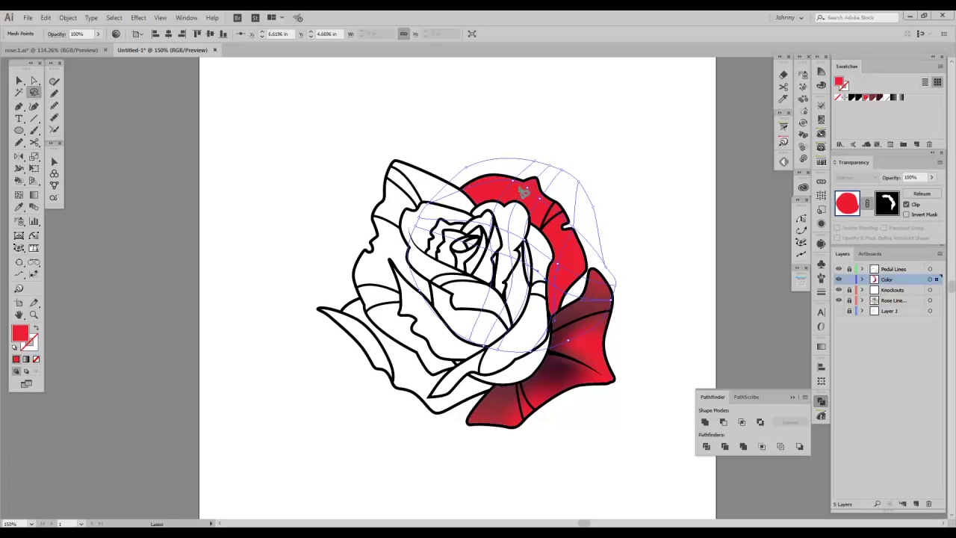
pyautogui.moveTo(476, 137)
pyautogui.mouseDown()
pyautogui.moveTo(416, 203)
pyautogui.moveTo(420, 217)
pyautogui.moveTo(516, 196)
pyautogui.moveTo(541, 208)
pyautogui.moveTo(604, 273)
pyautogui.moveTo(622, 271)
pyautogui.moveTo(613, 163)
pyautogui.moveTo(638, 177)
pyautogui.mouseUp()
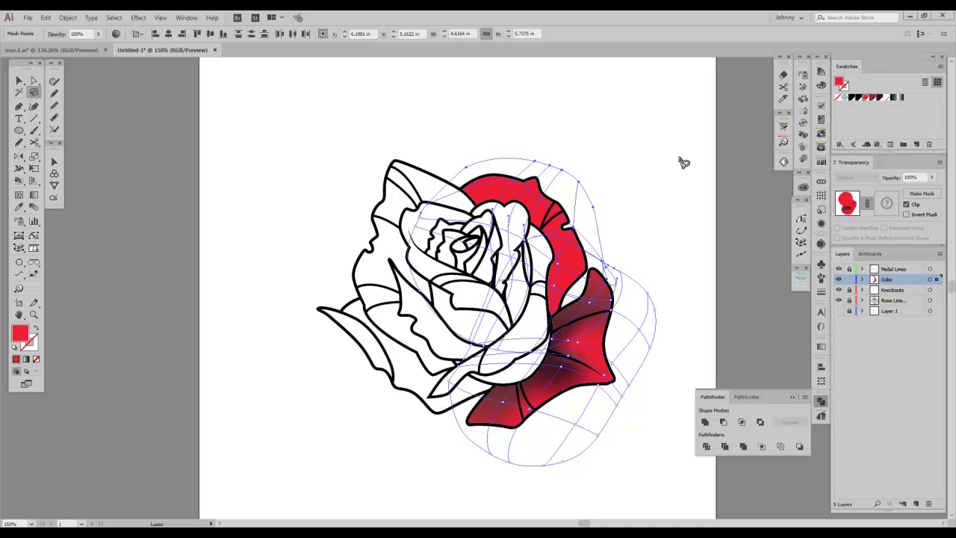
pyautogui.moveTo(544, 240)
pyautogui.mouseDown()
pyautogui.moveTo(567, 271)
pyautogui.moveTo(560, 299)
pyautogui.moveTo(467, 269)
pyautogui.moveTo(456, 233)
pyautogui.mouseUp()
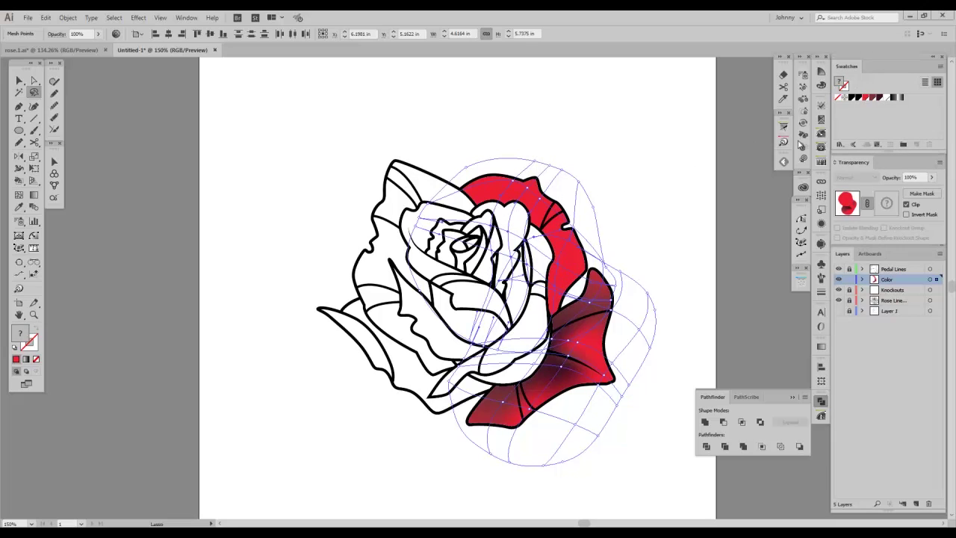
pyautogui.click(881, 101)
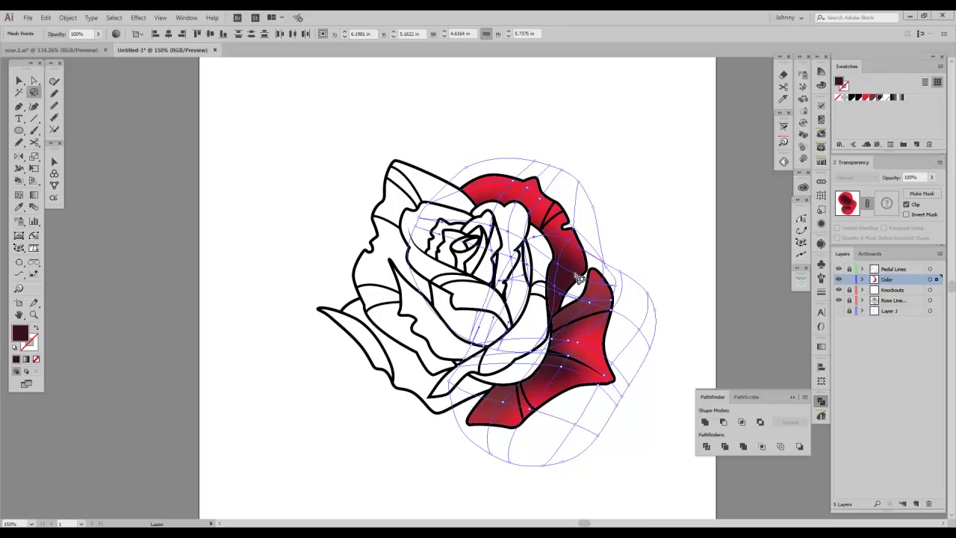
pyautogui.click(18, 195)
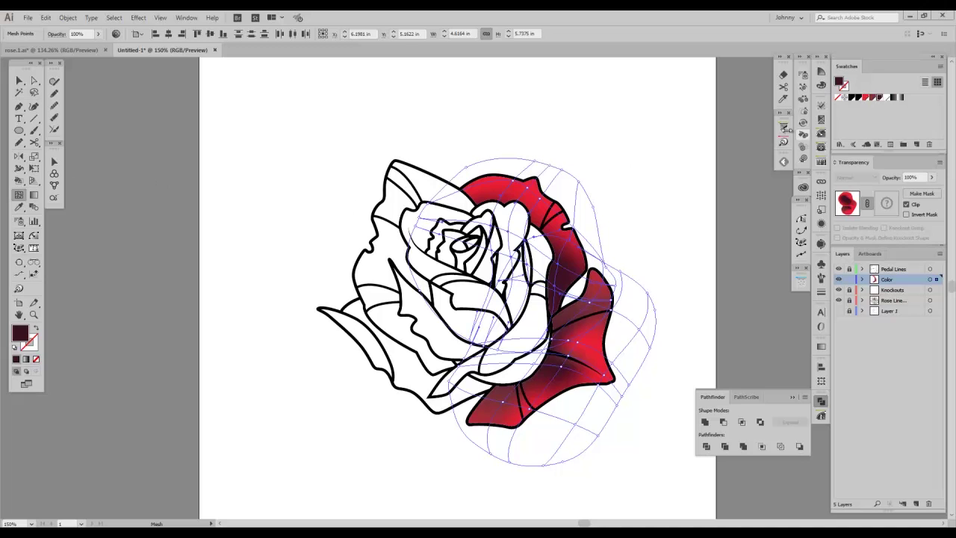
pyautogui.click(19, 80)
pyautogui.click(297, 154)
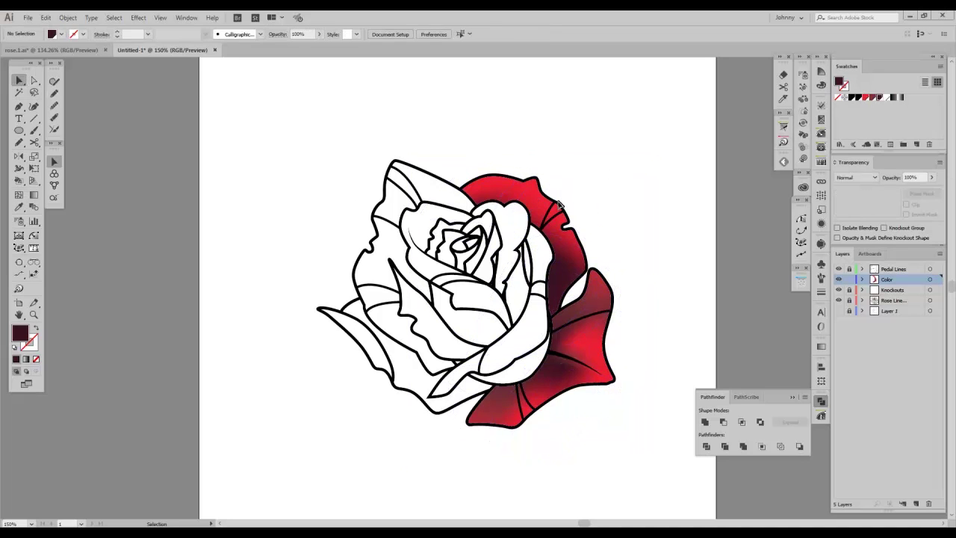
# Step: Add a mesh point near the upper-right back petal's lower outer edge, fill it and the edge point above with the red swatch, and deselect
pyautogui.click(562, 203)
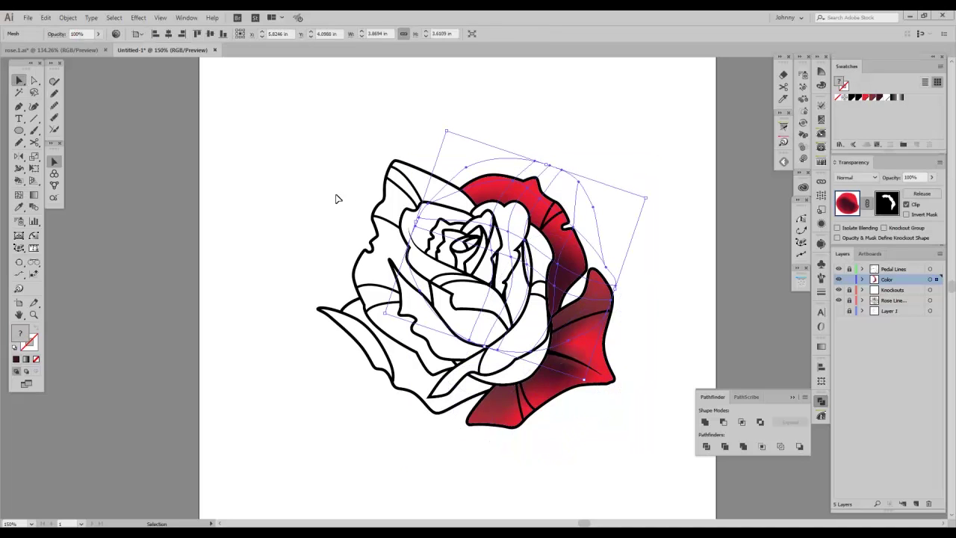
pyautogui.click(866, 98)
pyautogui.hotkey('ctrl', 'z')
pyautogui.press('u')
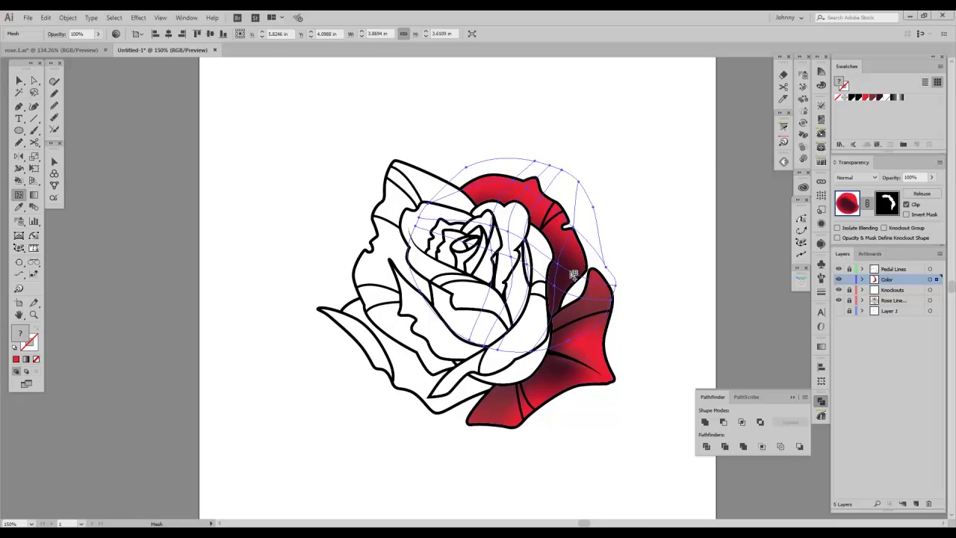
pyautogui.click(574, 275)
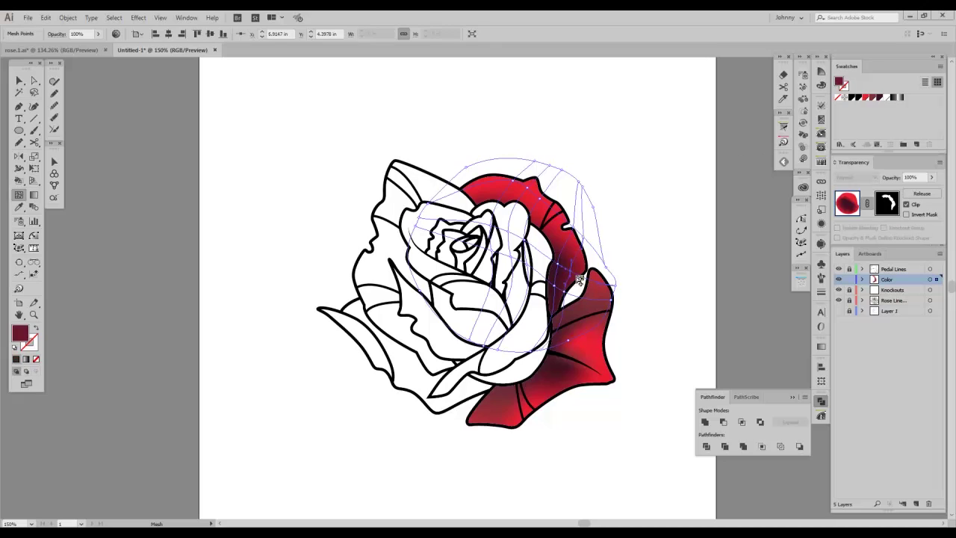
pyautogui.click(867, 98)
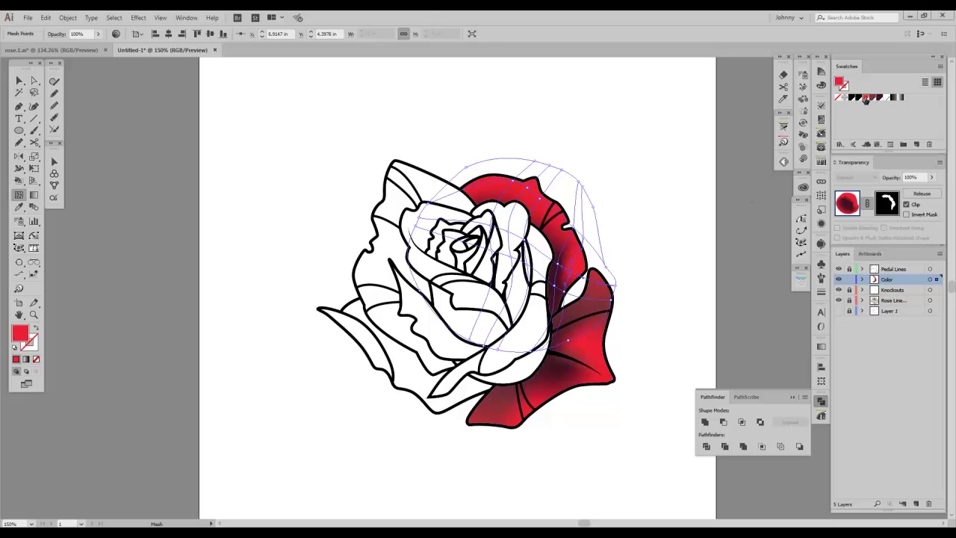
pyautogui.press('a')
pyautogui.click(576, 231)
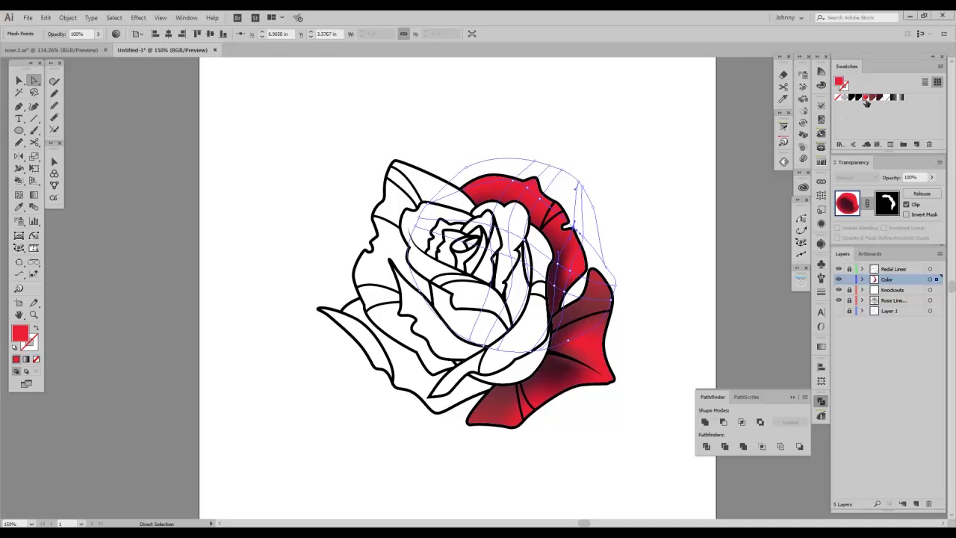
pyautogui.click(251, 127)
pyautogui.moveTo(320, 192)
pyautogui.mouseDown()
pyautogui.moveTo(337, 166)
pyautogui.moveTo(322, 181)
pyautogui.mouseUp()
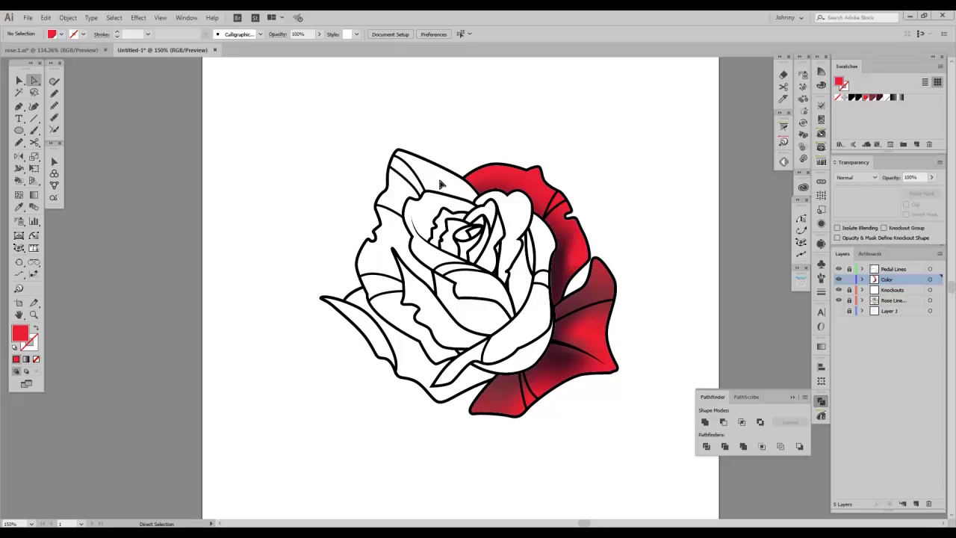
# Step: Draw a red ellipse about 4.46 by 4.85 in over the rose's left and central petals and turn it into a gradient mesh
pyautogui.click(18, 130)
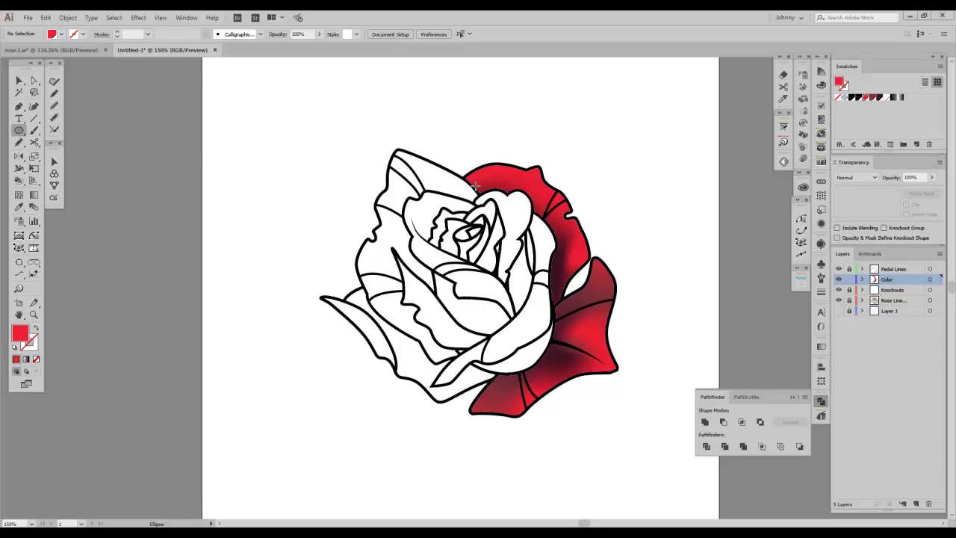
pyautogui.moveTo(445, 270); pyautogui.dragTo(324, 138)
pyautogui.click(19, 194)
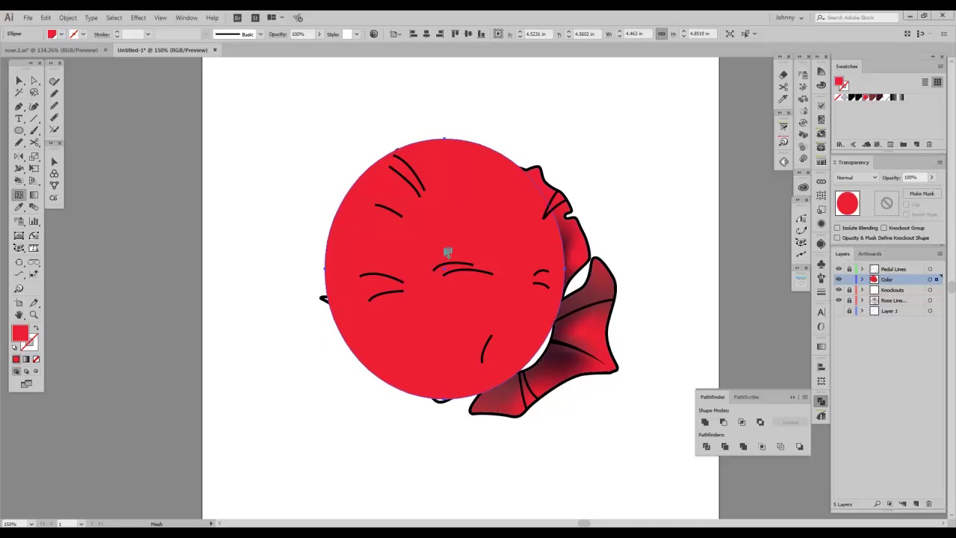
pyautogui.click(444, 269)
pyautogui.click(20, 80)
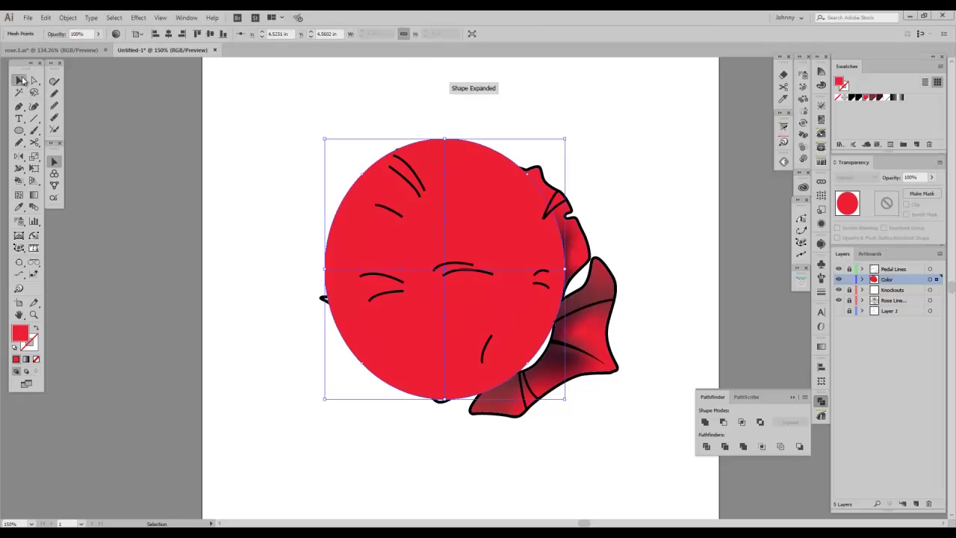
# Step: Show the Color layer in outline, rotate, move and narrow the new mesh to cover the large left petal, and restore the layer's preview
pyautogui.keyDown('ctrl'); pyautogui.click(838, 280); pyautogui.keyUp('ctrl')
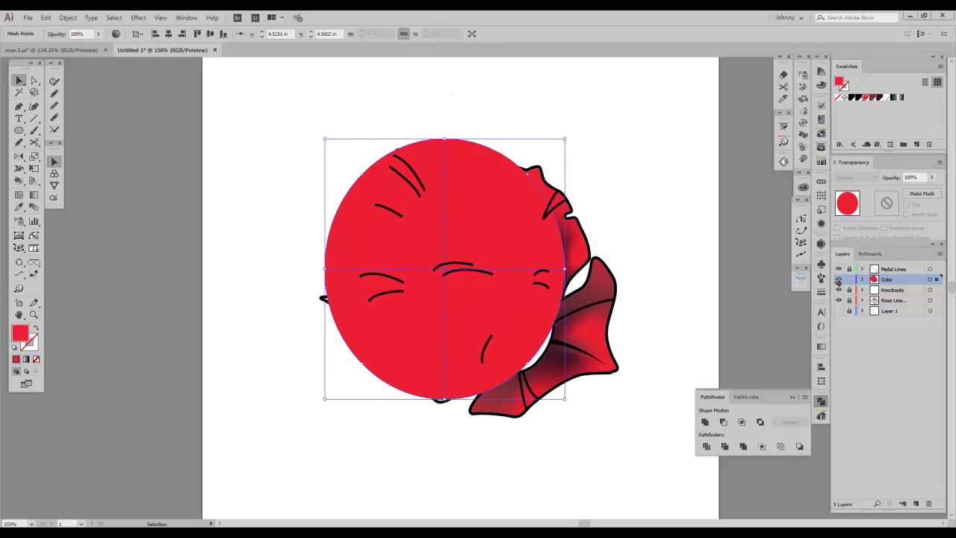
pyautogui.hotkey('ctrl', 'y')
pyautogui.moveTo(444, 133); pyautogui.dragTo(358, 164)
pyautogui.moveTo(446, 275); pyautogui.dragTo(450, 253)
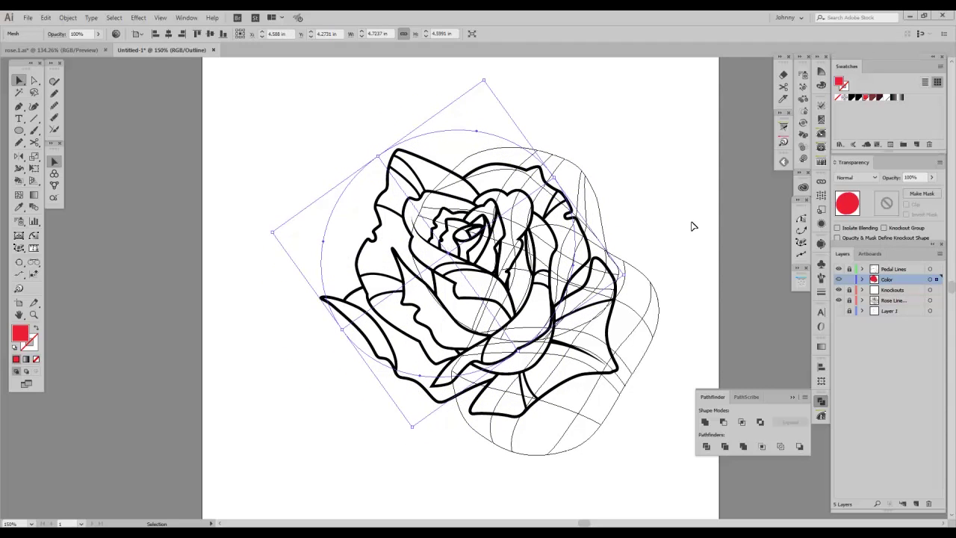
pyautogui.moveTo(342, 331); pyautogui.dragTo(358, 322)
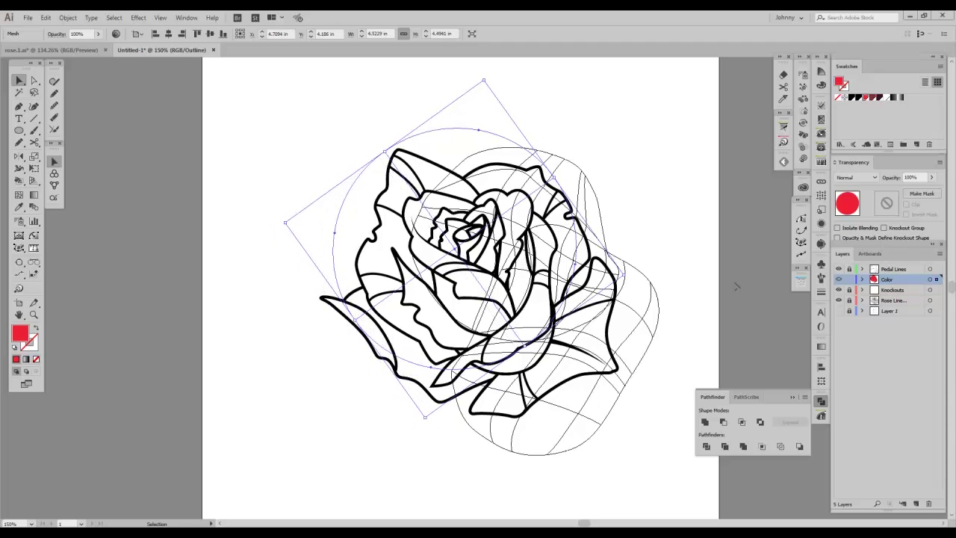
pyautogui.click(838, 280)
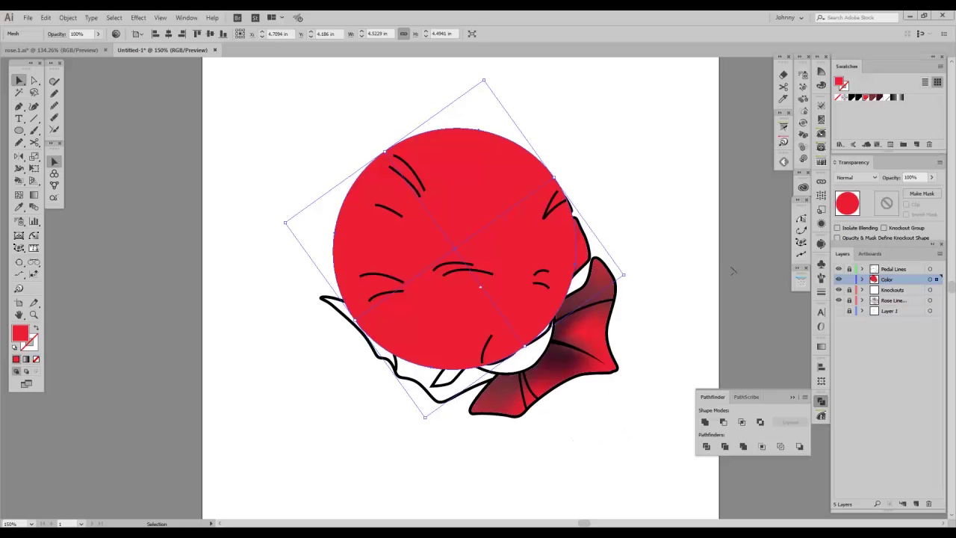
# Step: Unlock the Knockouts layer, copy the large left petal's knockout shape, relock the layer, and reselect the new red mesh
pyautogui.click(848, 292)
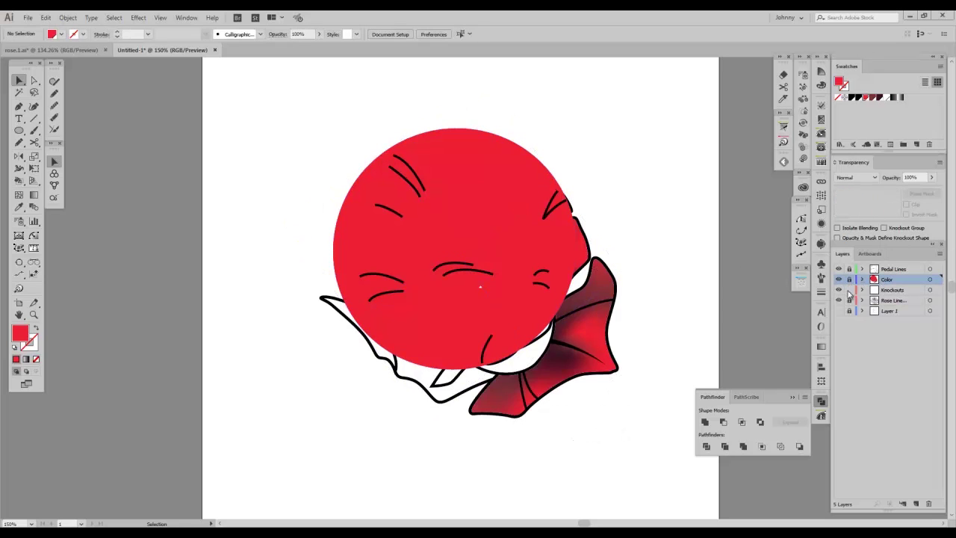
pyautogui.click(405, 217)
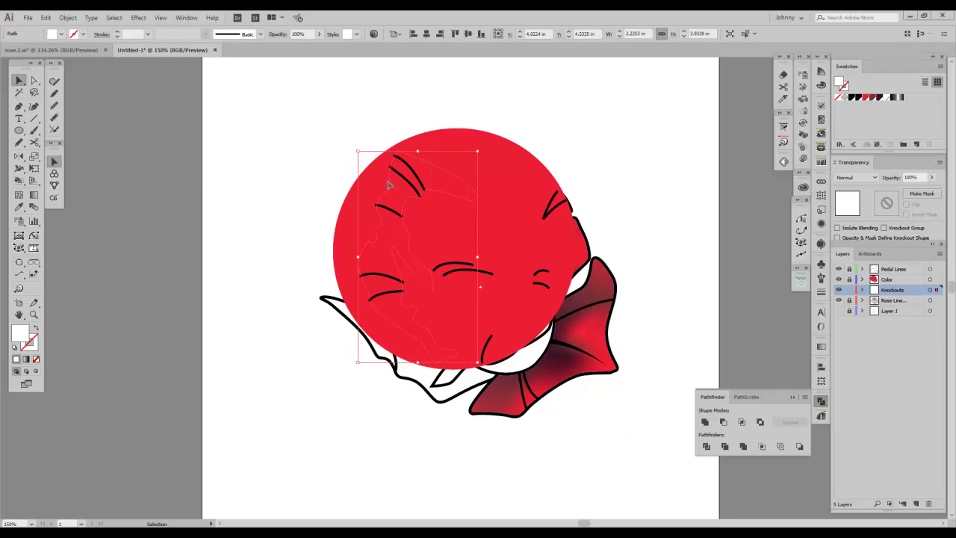
pyautogui.click(316, 162)
pyautogui.press('a')
pyautogui.click(404, 184)
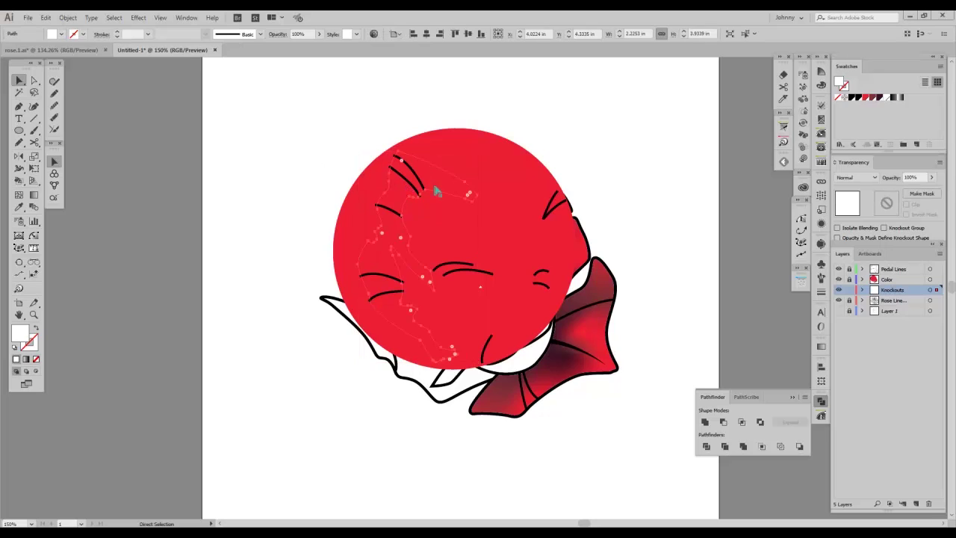
pyautogui.press('v')
pyautogui.hotkey('ctrl', 'shift', 'a')
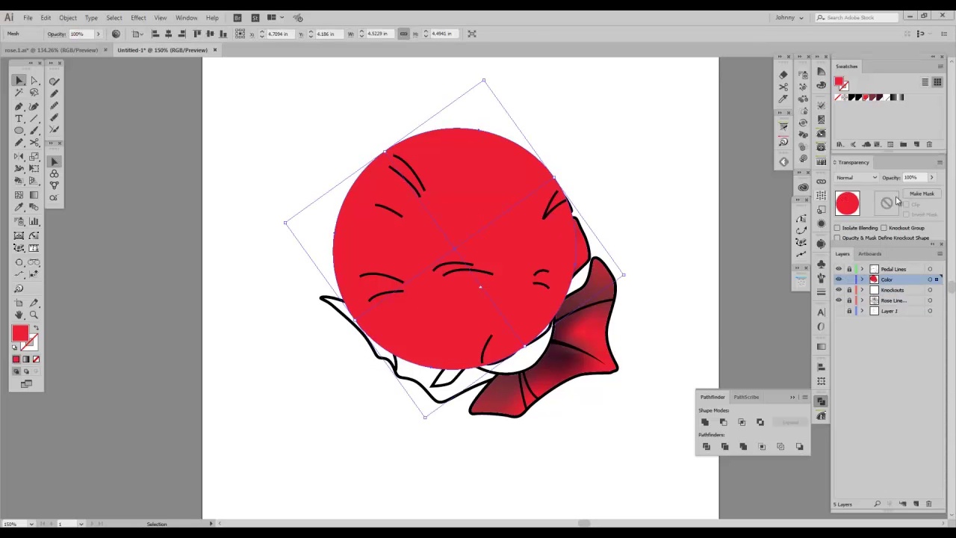
# Step: Make an opacity mask for the red mesh, paste the left petal shape in place inside it, and return to editing the mesh
pyautogui.click(922, 194)
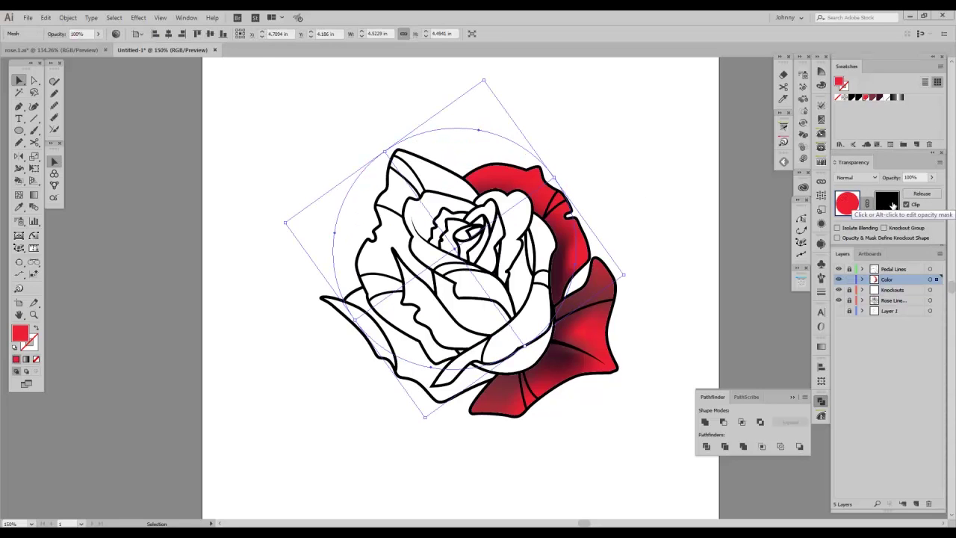
pyautogui.click(888, 203)
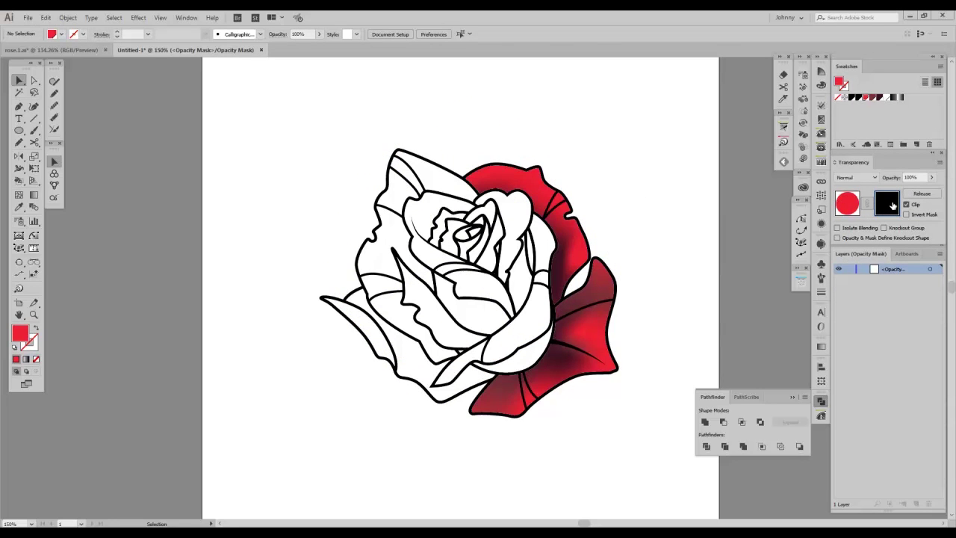
pyautogui.hotkey('ctrl', 'f')
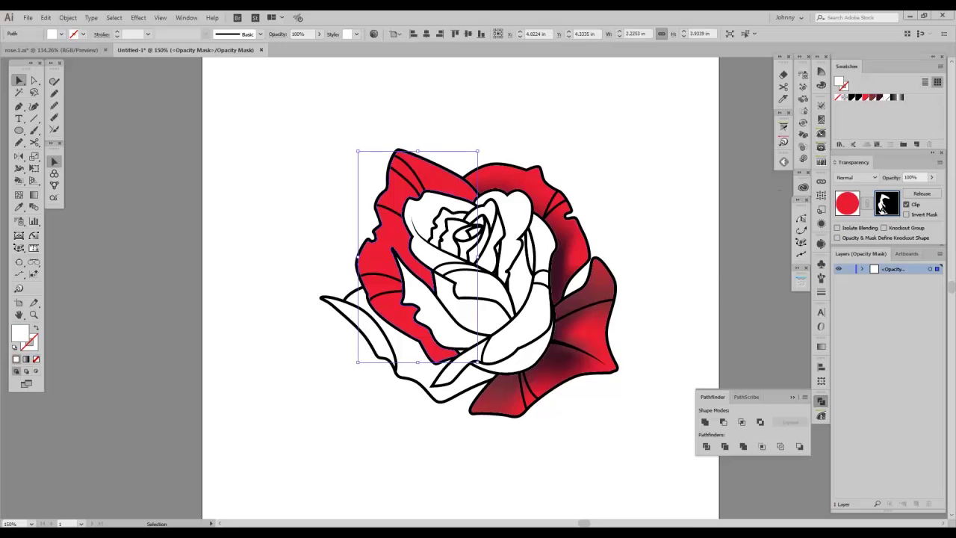
pyautogui.click(845, 208)
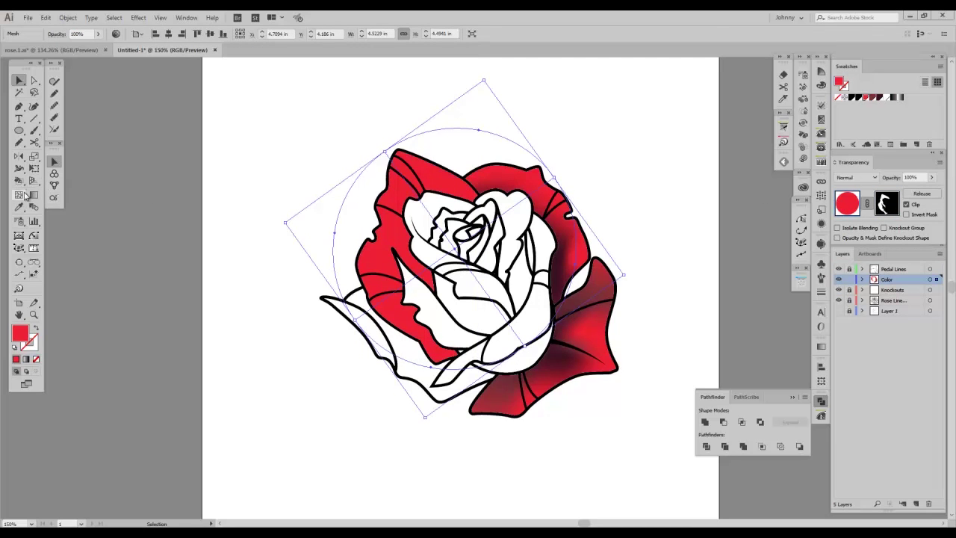
# Step: Reshape the mesh by pulling its center point down, drawing its upper-right edge point inward, and adjusting the top edge point and handles
pyautogui.press('a')
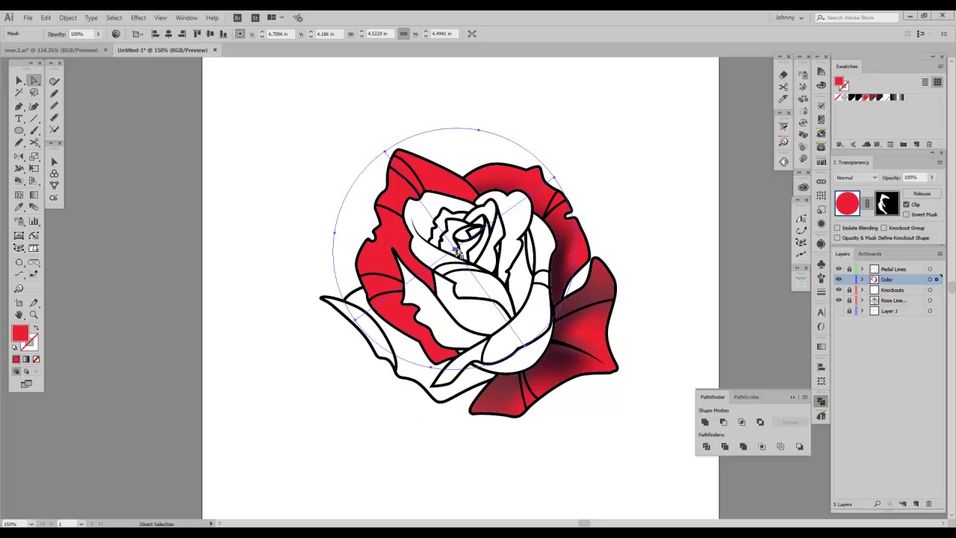
pyautogui.click(458, 254)
pyautogui.moveTo(453, 252); pyautogui.dragTo(453, 278)
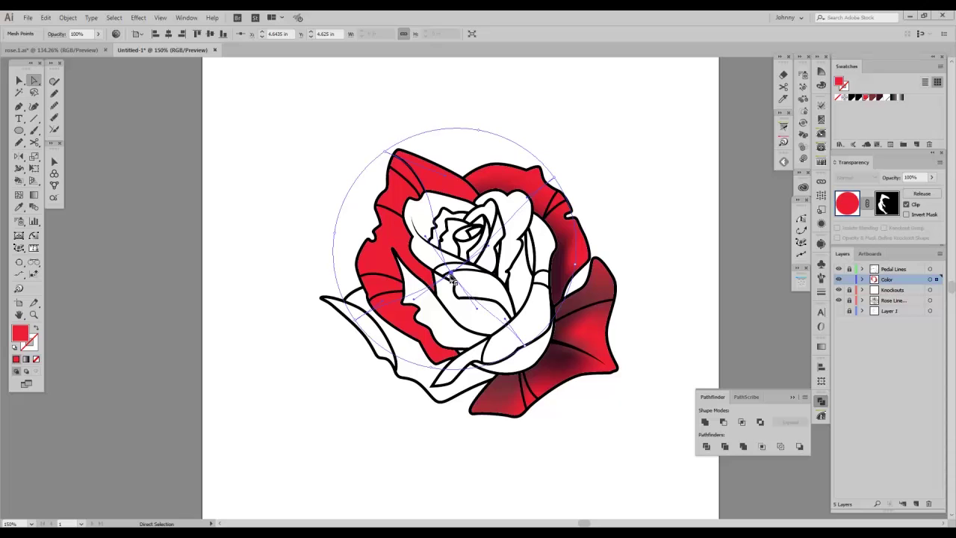
pyautogui.moveTo(455, 276); pyautogui.dragTo(463, 285)
pyautogui.click(364, 321)
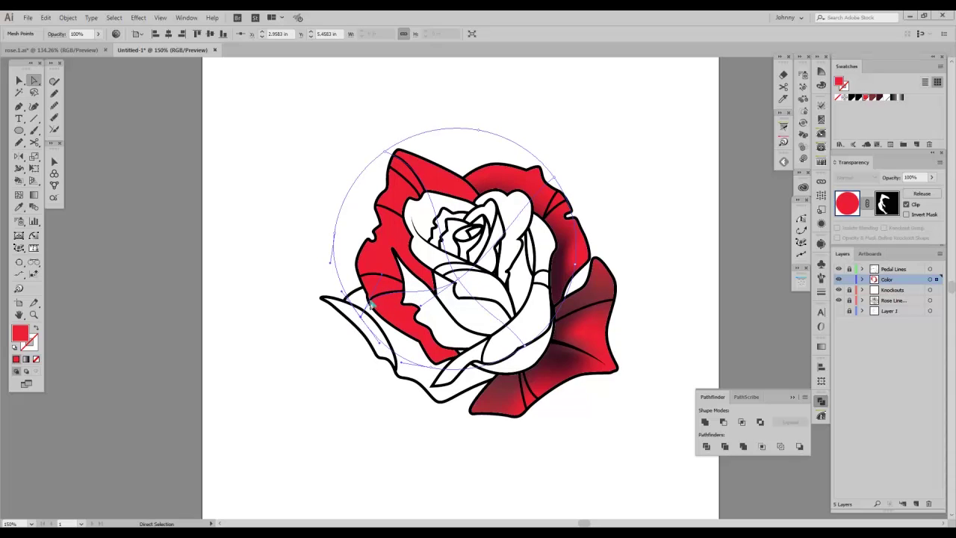
pyautogui.moveTo(459, 281); pyautogui.dragTo(466, 287)
pyautogui.moveTo(552, 179); pyautogui.dragTo(527, 192)
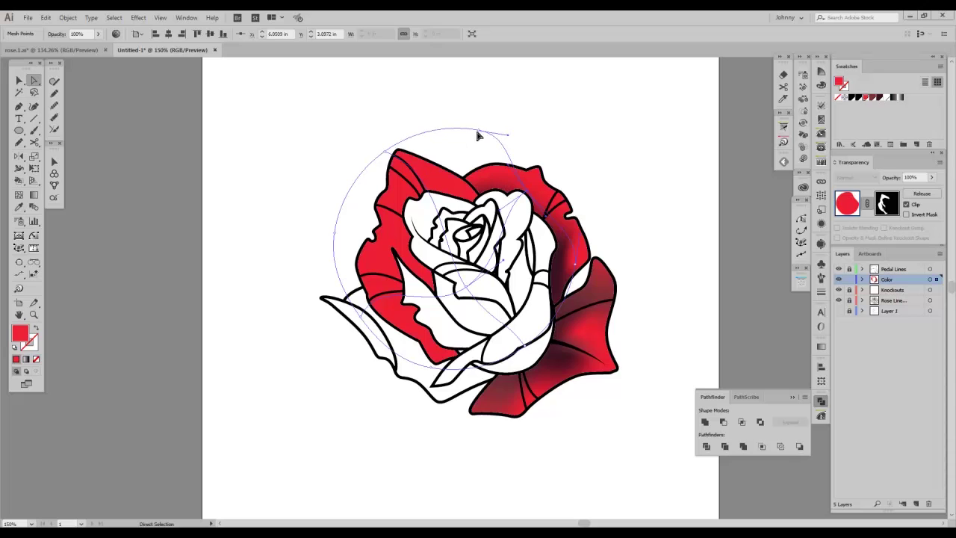
pyautogui.moveTo(476, 133); pyautogui.dragTo(412, 132)
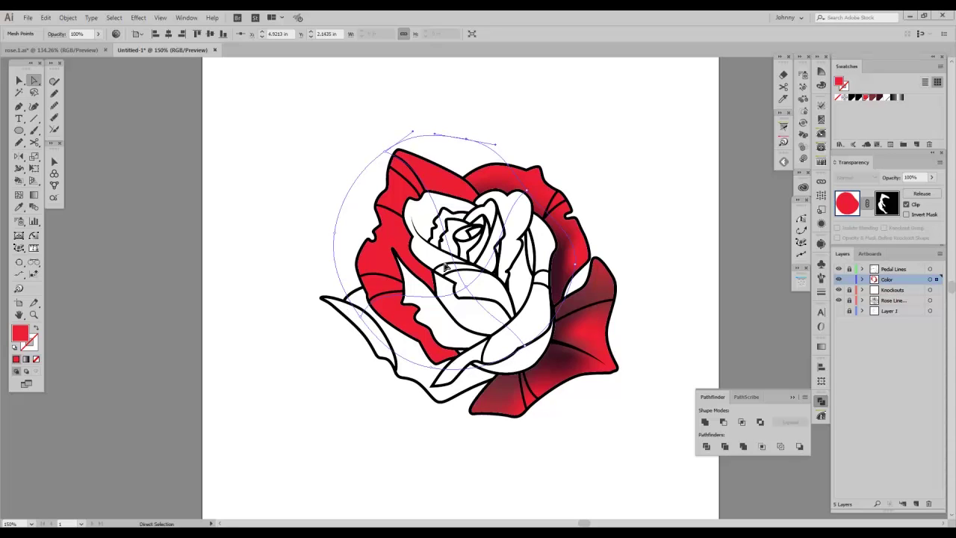
# Step: Add mesh points in the left petal's upper part, near its lower inner side, and along its middle
pyautogui.click(19, 194)
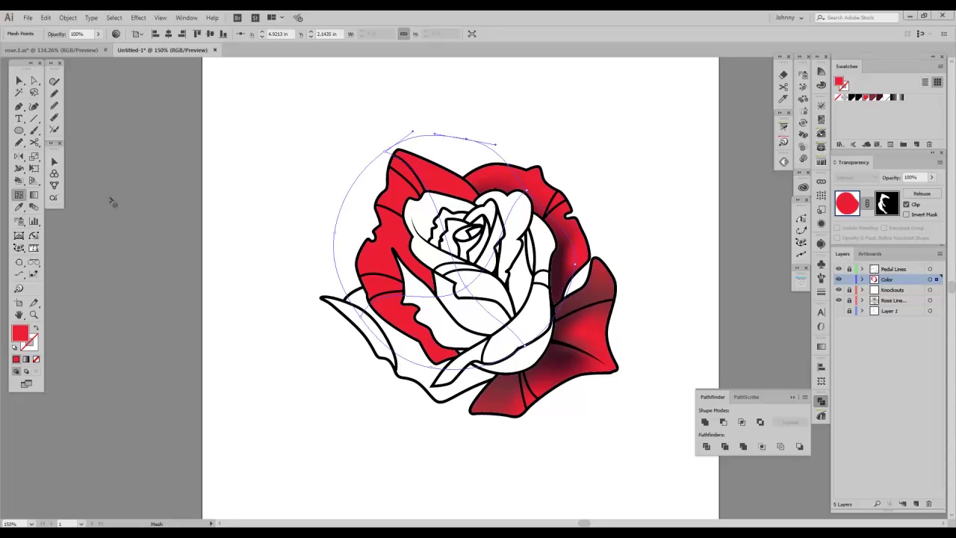
pyautogui.click(416, 203)
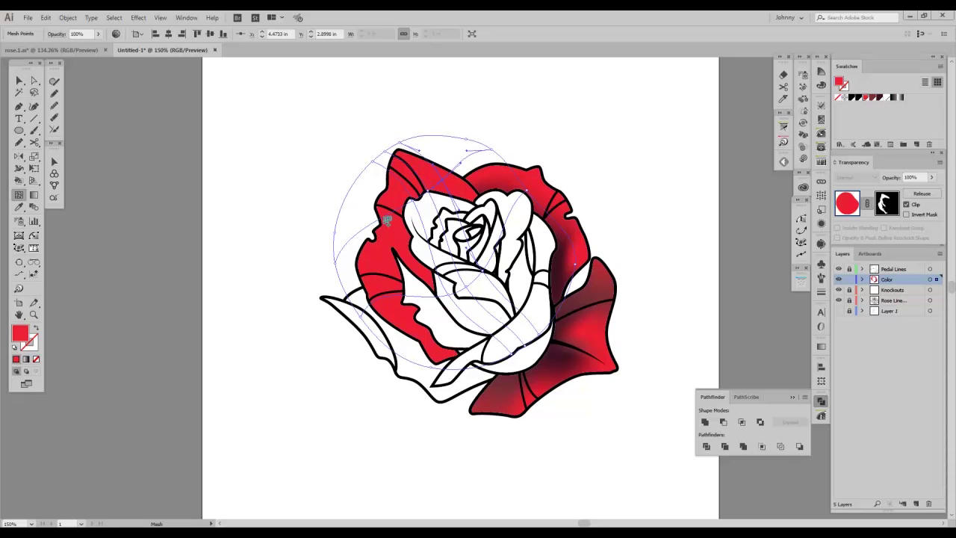
pyautogui.click(458, 306)
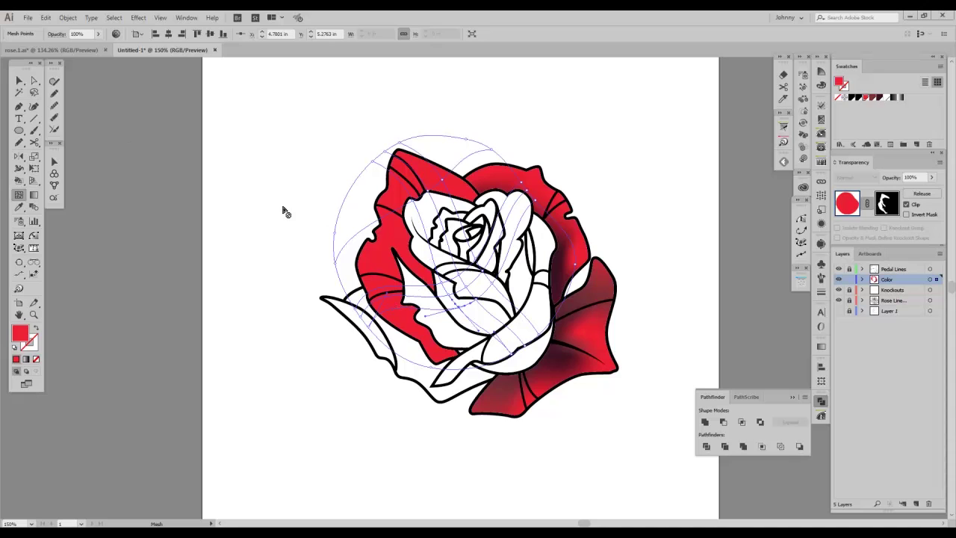
pyautogui.click(396, 215)
pyautogui.click(388, 258)
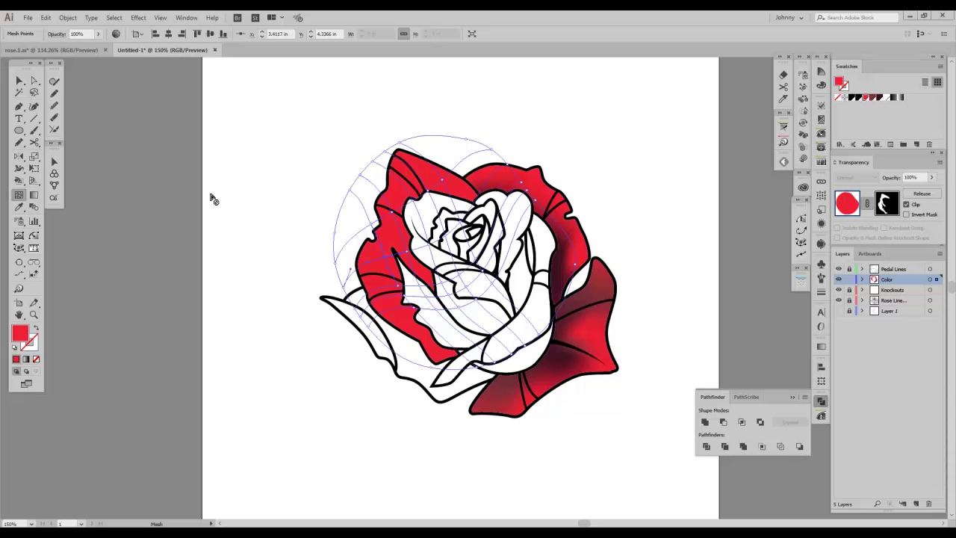
# Step: Lasso the mesh points along the left petal's inner side and lock the two finished petal meshes within the Color layer
pyautogui.click(34, 91)
pyautogui.moveTo(463, 113)
pyautogui.mouseDown()
pyautogui.moveTo(402, 114)
pyautogui.moveTo(306, 182)
pyautogui.moveTo(300, 282)
pyautogui.moveTo(360, 340)
pyautogui.moveTo(392, 354)
pyautogui.moveTo(426, 338)
pyautogui.moveTo(400, 235)
pyautogui.moveTo(457, 193)
pyautogui.moveTo(469, 171)
pyautogui.mouseUp()
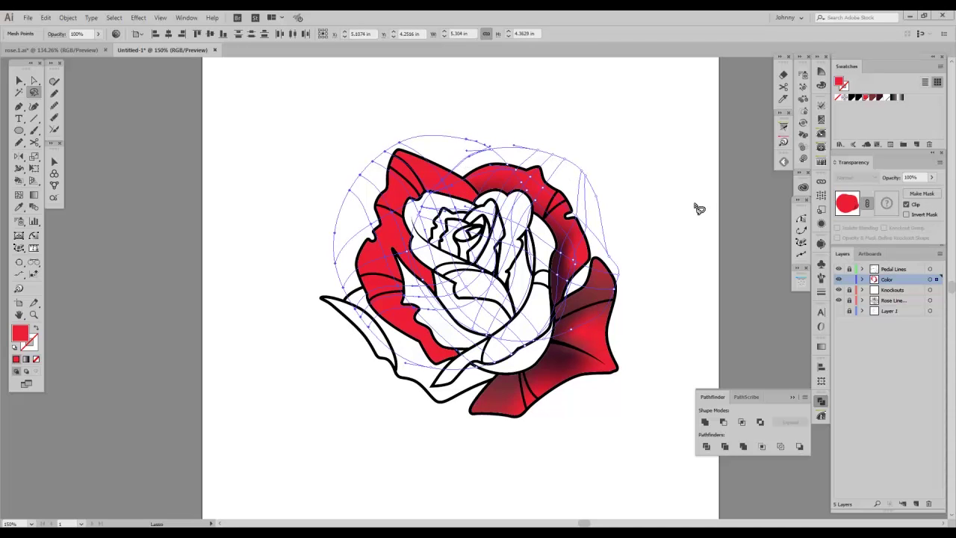
pyautogui.click(863, 279)
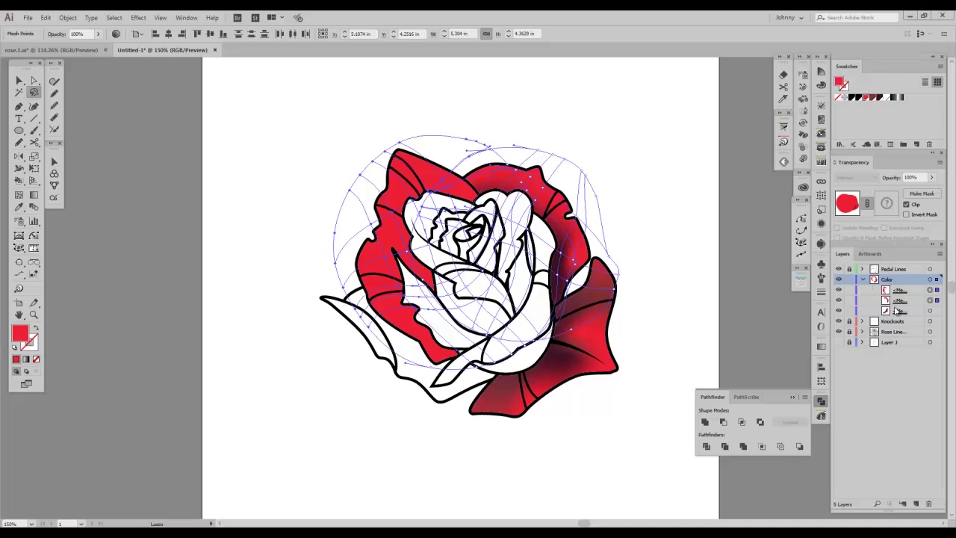
pyautogui.click(851, 312)
pyautogui.click(851, 305)
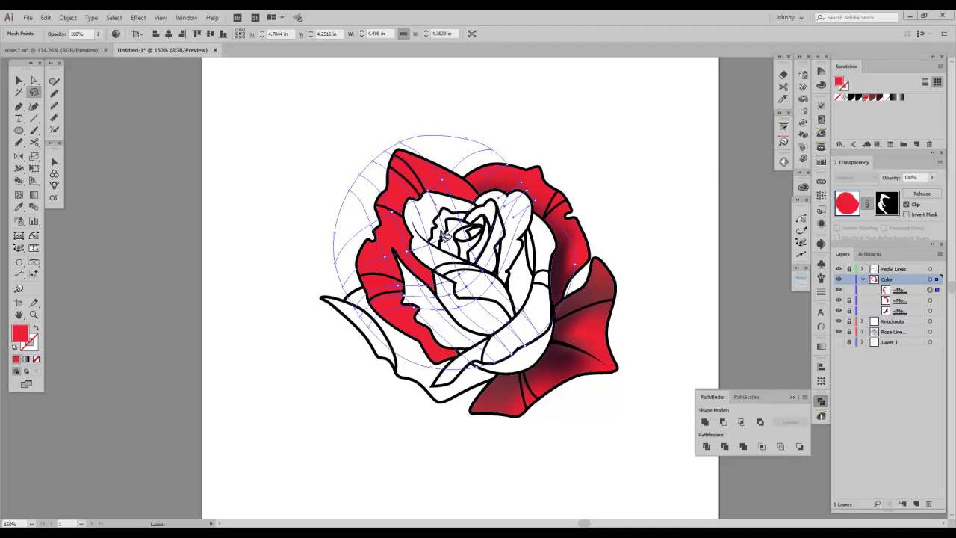
# Step: Fill the left petal's inner mesh points, including those by its lower inner edge, with the dark maroon swatch R=59 G=17 B=33
pyautogui.click(879, 98)
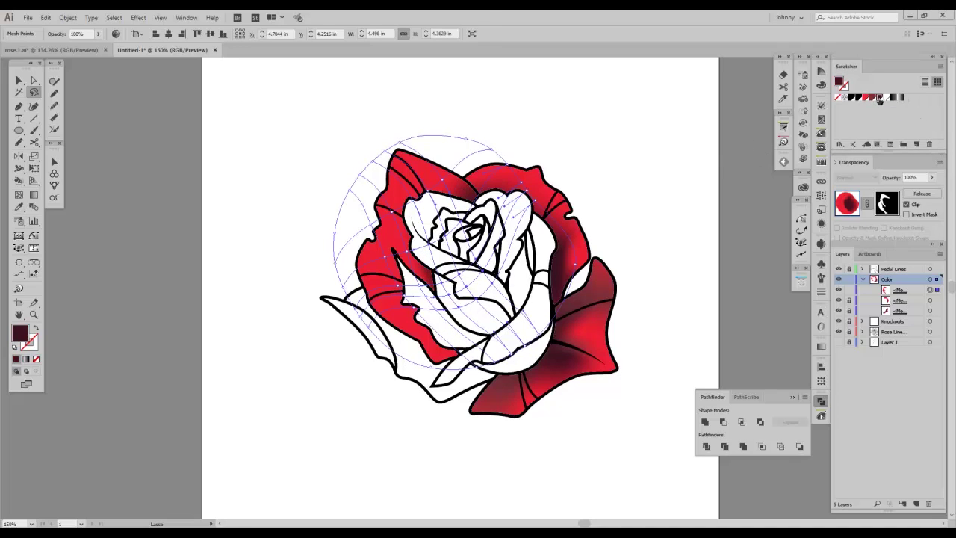
pyautogui.moveTo(430, 280)
pyautogui.mouseDown()
pyautogui.moveTo(416, 305)
pyautogui.moveTo(440, 319)
pyautogui.moveTo(465, 316)
pyautogui.moveTo(459, 303)
pyautogui.mouseUp()
pyautogui.click(879, 97)
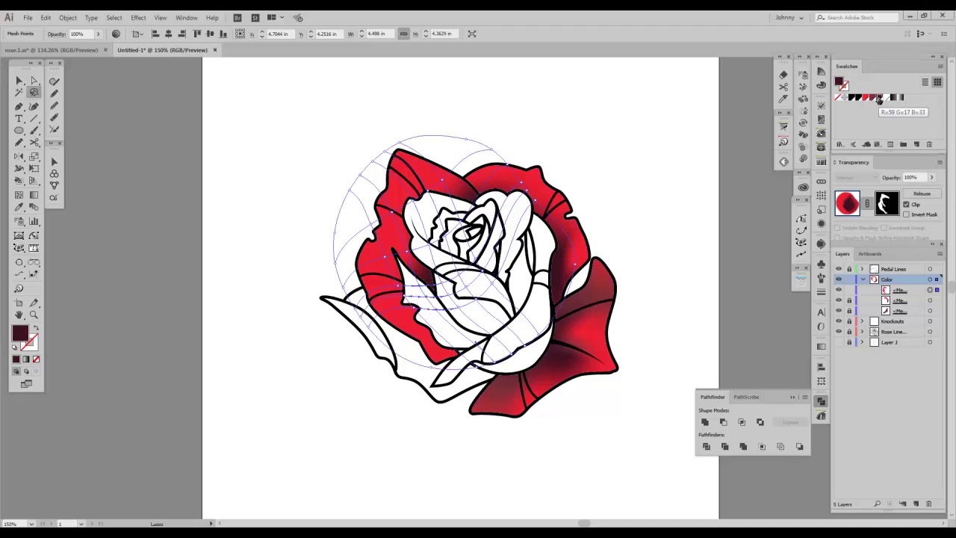
# Step: Lasso the left petal's lower and upper inner mesh points, fill them with the medium maroon swatch, and deselect the mesh
pyautogui.moveTo(424, 322)
pyautogui.mouseDown()
pyautogui.moveTo(395, 289)
pyautogui.moveTo(419, 311)
pyautogui.moveTo(444, 316)
pyautogui.mouseUp()
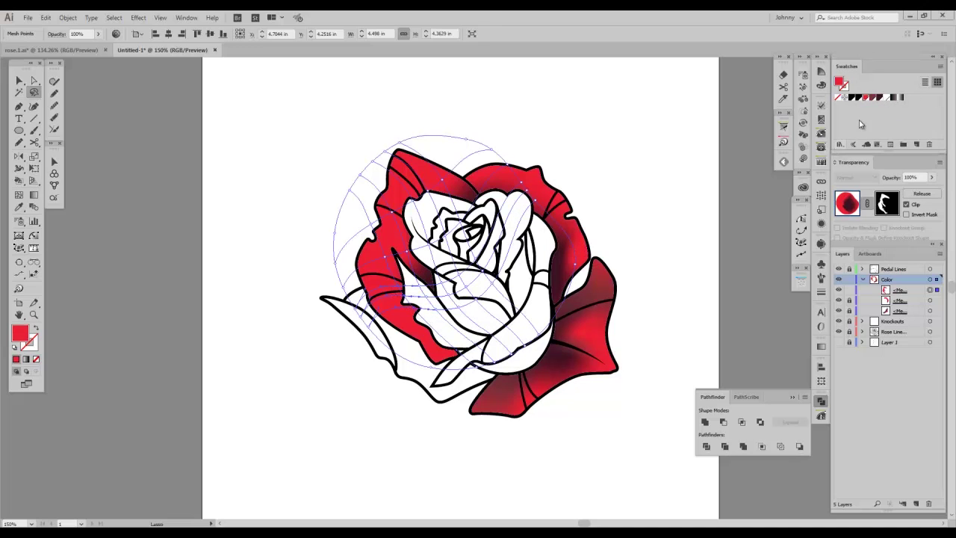
pyautogui.click(873, 99)
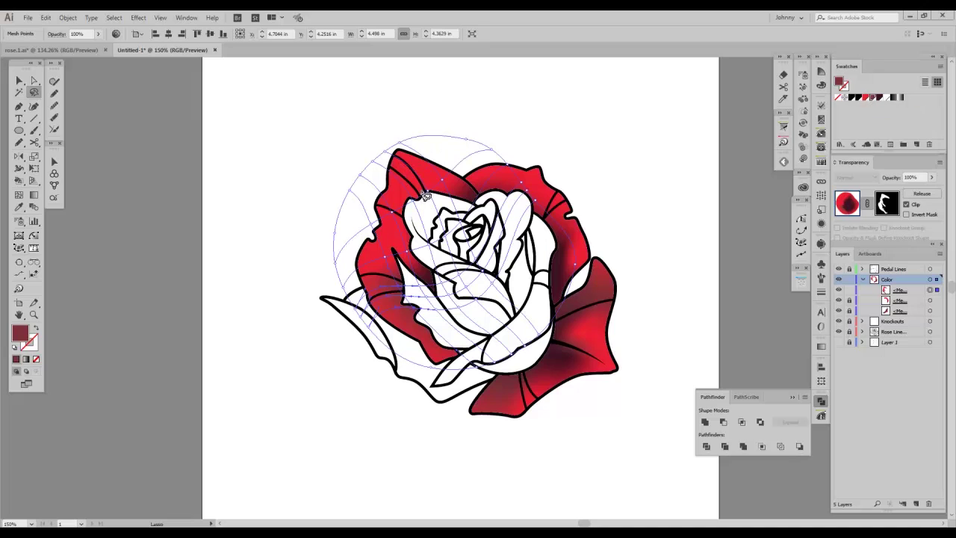
pyautogui.moveTo(421, 193)
pyautogui.mouseDown()
pyautogui.moveTo(406, 213)
pyautogui.moveTo(438, 254)
pyautogui.mouseUp()
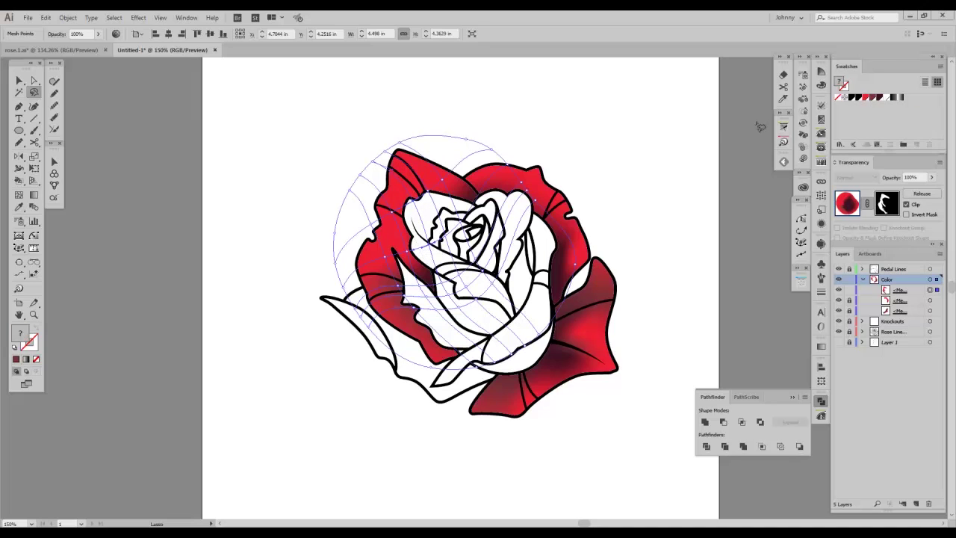
pyautogui.click(870, 98)
pyautogui.click(272, 122)
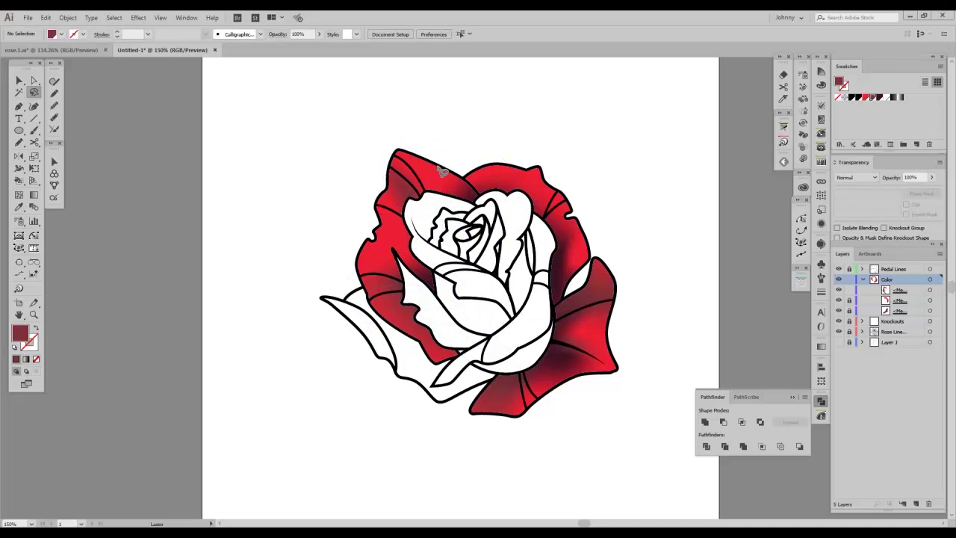
# Step: Draw a medium maroon ellipse about 4.11 by 3.46 in over the lower-left petal in the Color layer
pyautogui.click(850, 301)
pyautogui.click(19, 80)
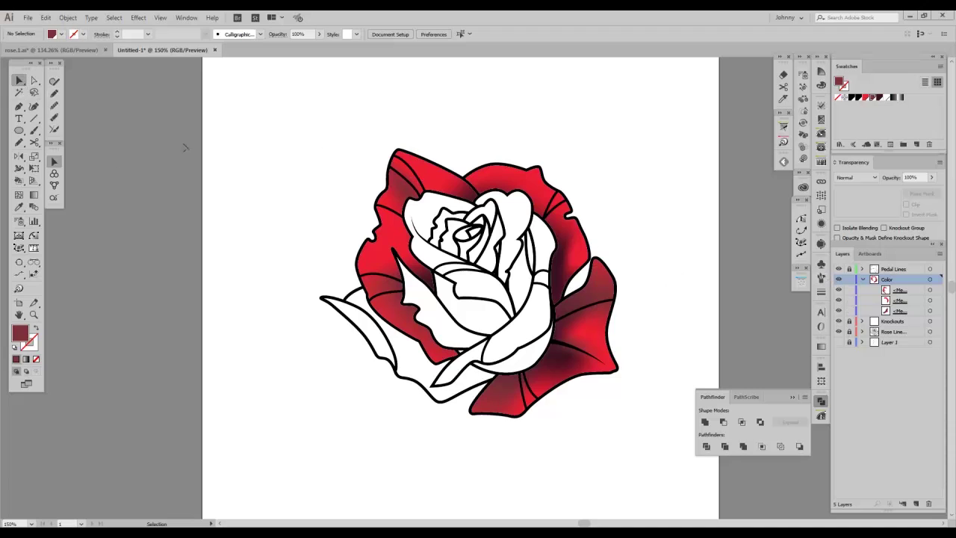
pyautogui.click(19, 130)
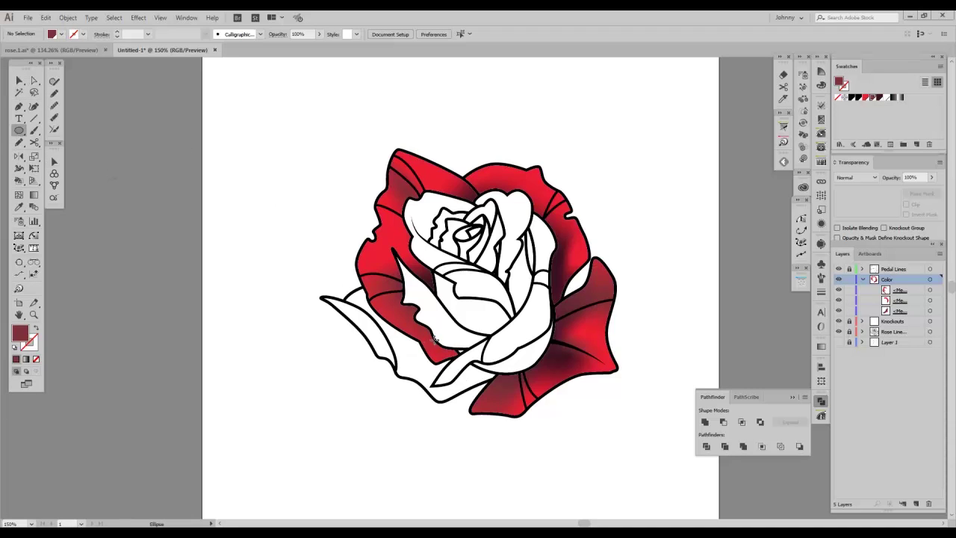
pyautogui.moveTo(424, 340); pyautogui.dragTo(311, 245)
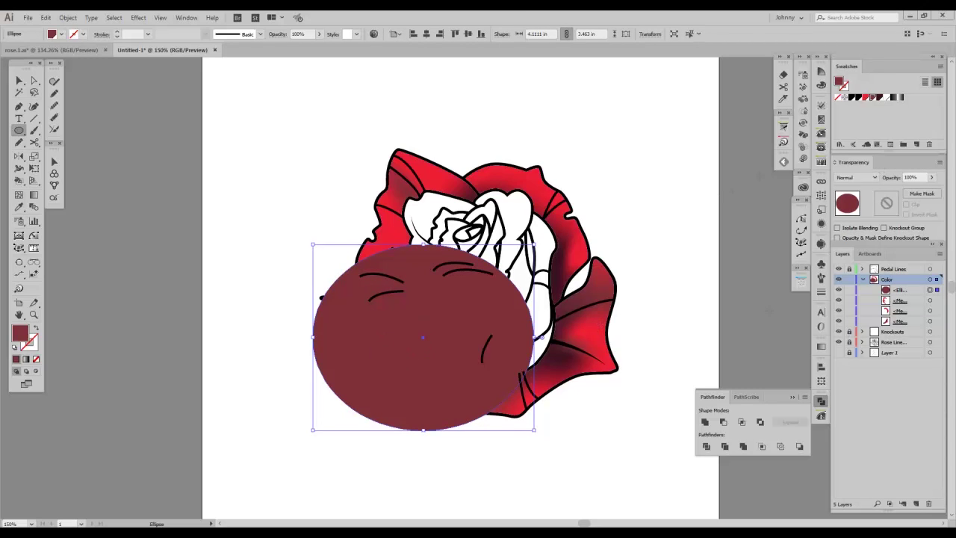
# Step: Compare the maroon ellipse's coverage with the lower-left petal by hiding and showing it
pyautogui.click(839, 289)
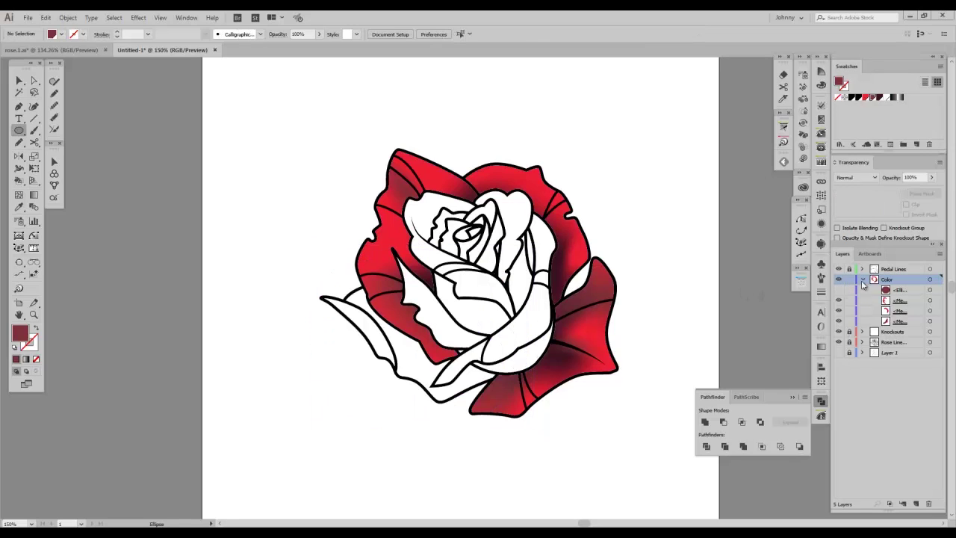
pyautogui.click(839, 289)
pyautogui.click(839, 290)
pyautogui.click(839, 290)
pyautogui.click(839, 290)
pyautogui.click(839, 290)
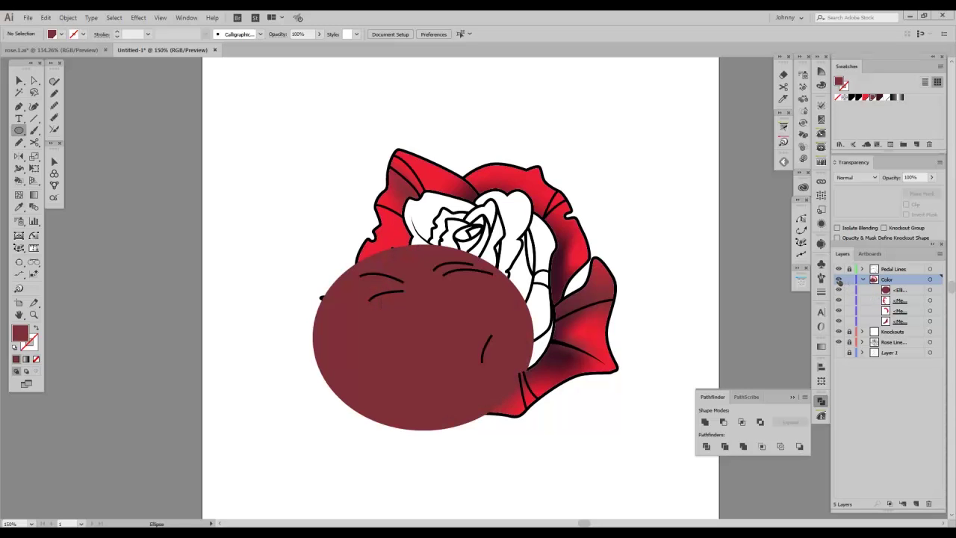
# Step: Switch to outline view, select the lower-left ellipse, and convert it to a gradient mesh with a point at its center
pyautogui.hotkey('ctrl', 'y')
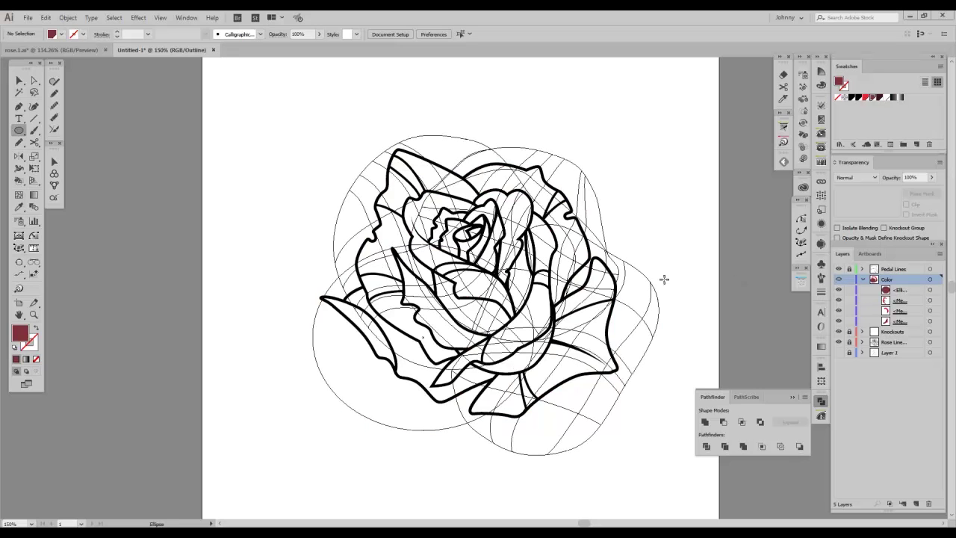
pyautogui.press('v')
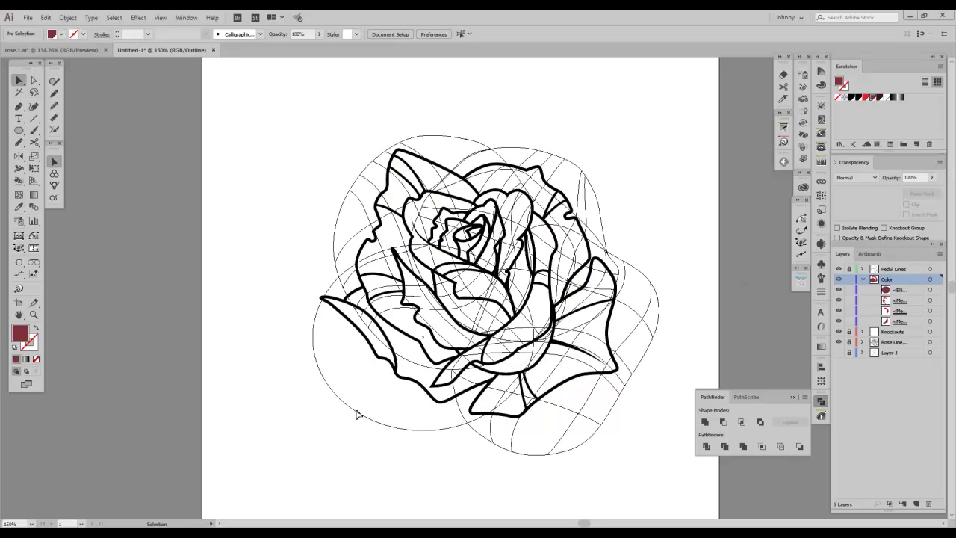
pyautogui.click(356, 416)
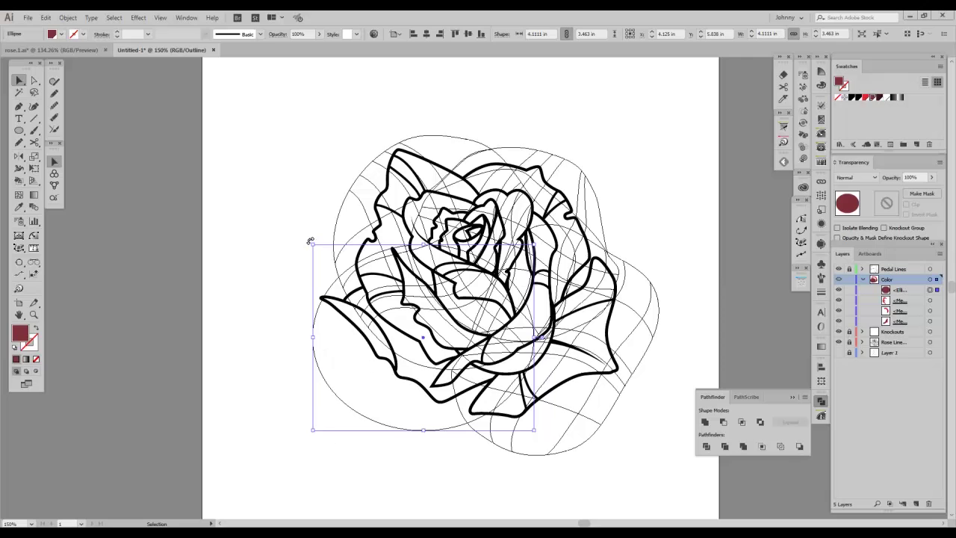
pyautogui.click(19, 195)
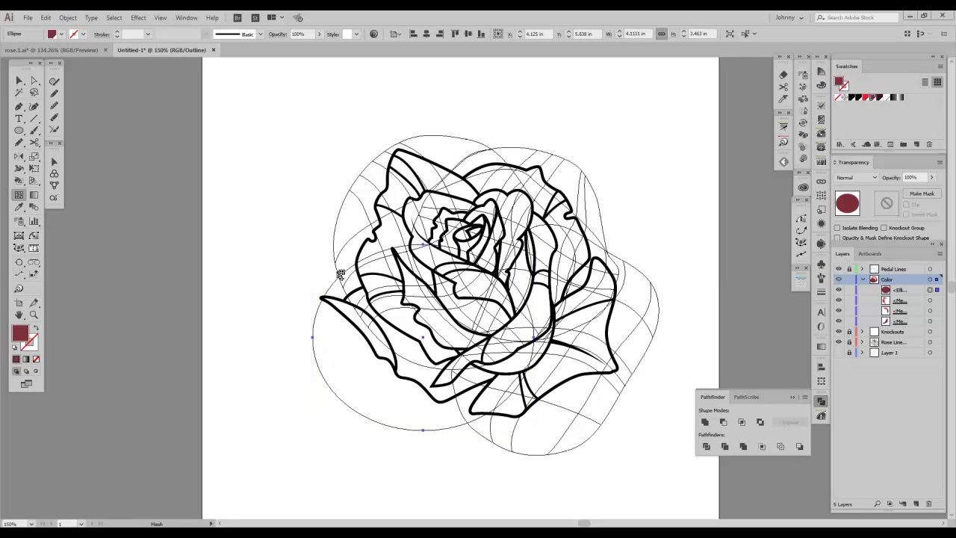
pyautogui.click(423, 338)
# Step: Rotate the new mesh counterclockwise, narrow and reposition it over the lower-left petal, and return to preview view
pyautogui.press('v')
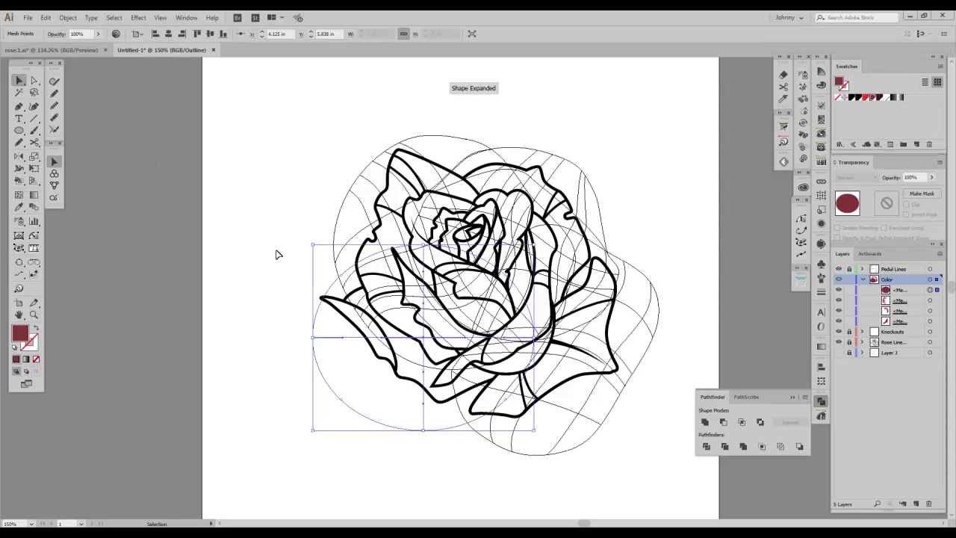
pyautogui.moveTo(310, 240); pyautogui.dragTo(281, 315)
pyautogui.moveTo(425, 337); pyautogui.dragTo(412, 336)
pyautogui.moveTo(361, 253); pyautogui.dragTo(355, 244)
pyautogui.moveTo(316, 390); pyautogui.dragTo(340, 361)
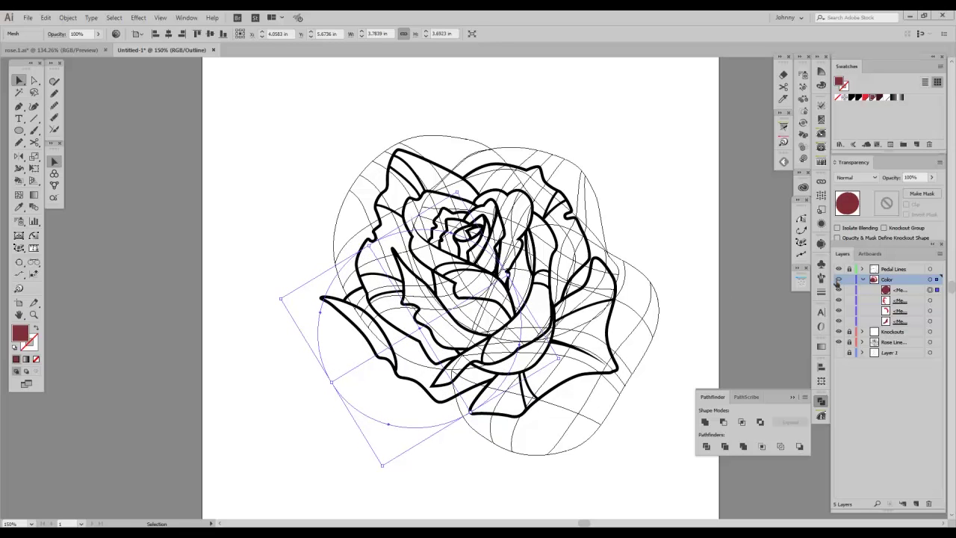
pyautogui.hotkey('ctrl', 'y')
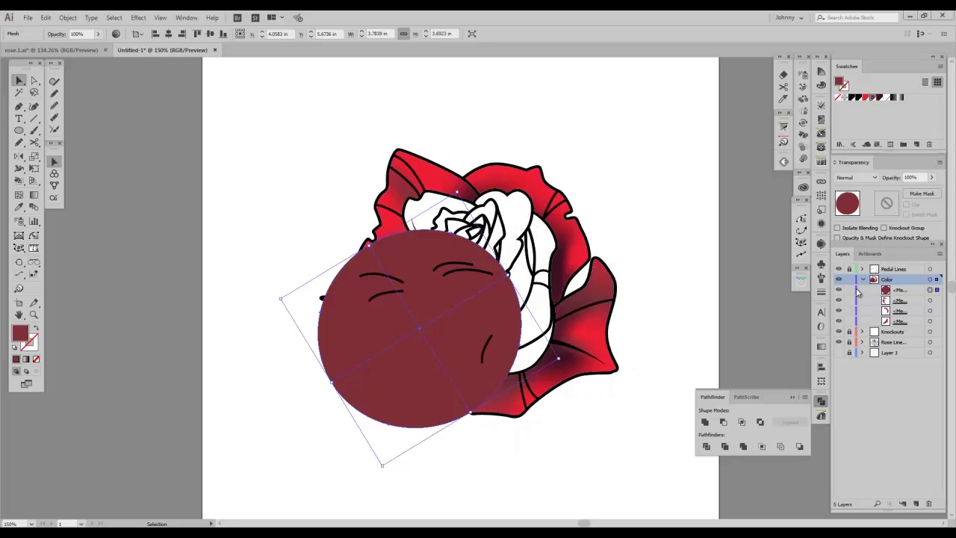
# Step: Lock the Color layer, copy the lower-left petal's shape from the Knockouts layer, and relock Knockouts
pyautogui.click(850, 280)
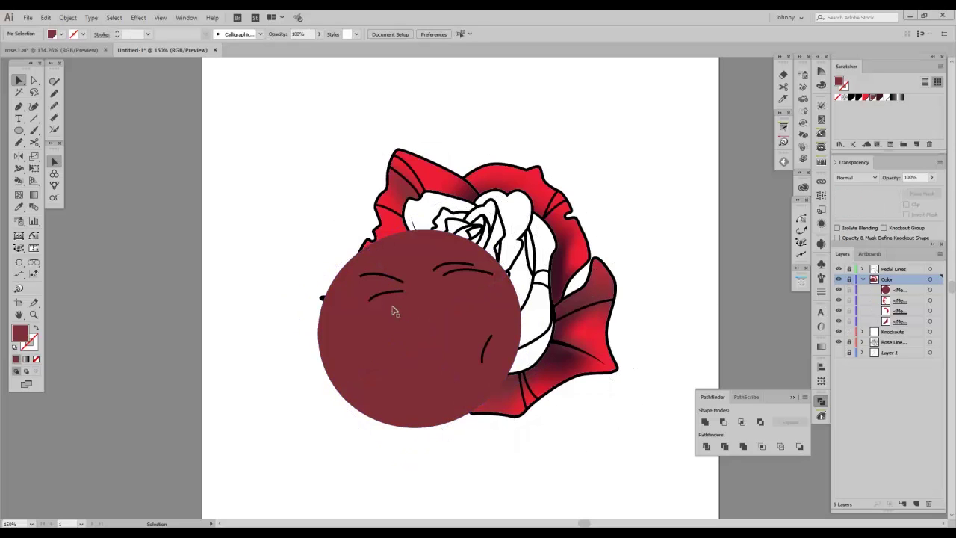
pyautogui.click(378, 336)
pyautogui.click(392, 335)
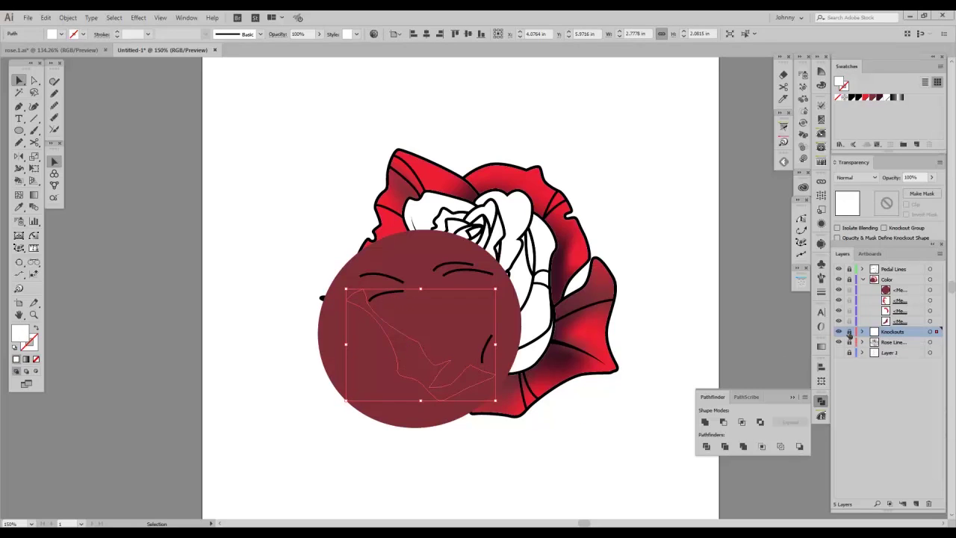
pyautogui.click(850, 333)
# Step: Mask the new mesh with the petal shape pasted in front in an opacity mask, and lock the finished petal meshes
pyautogui.click(900, 290)
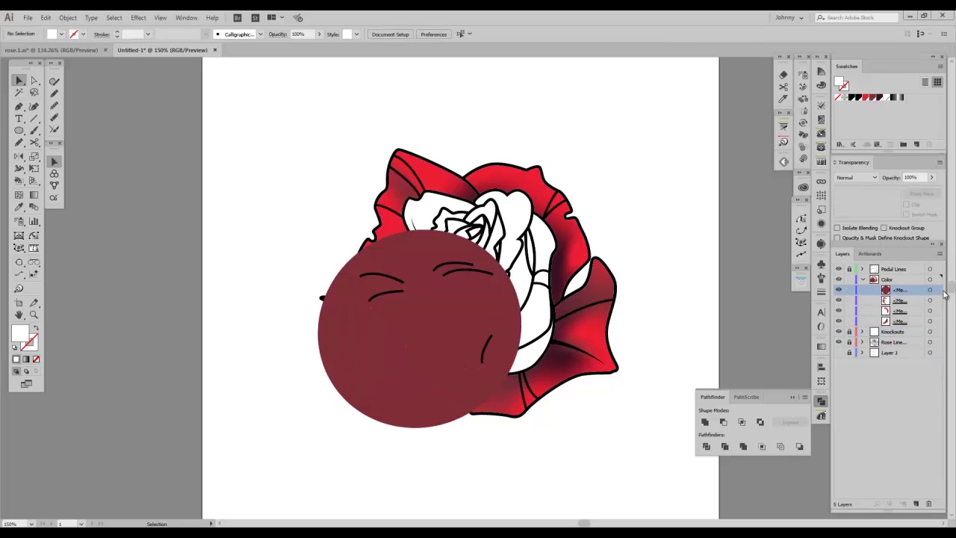
pyautogui.click(937, 291)
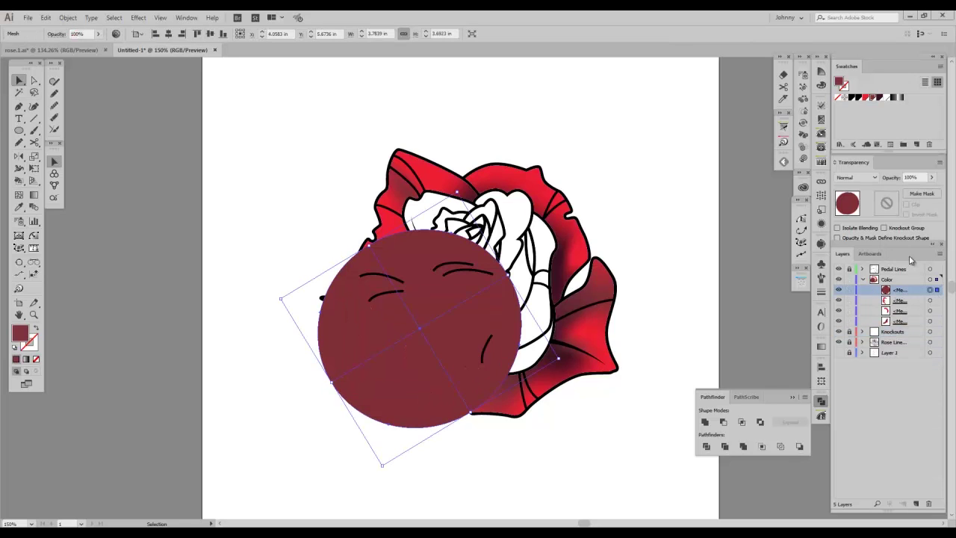
pyautogui.click(921, 194)
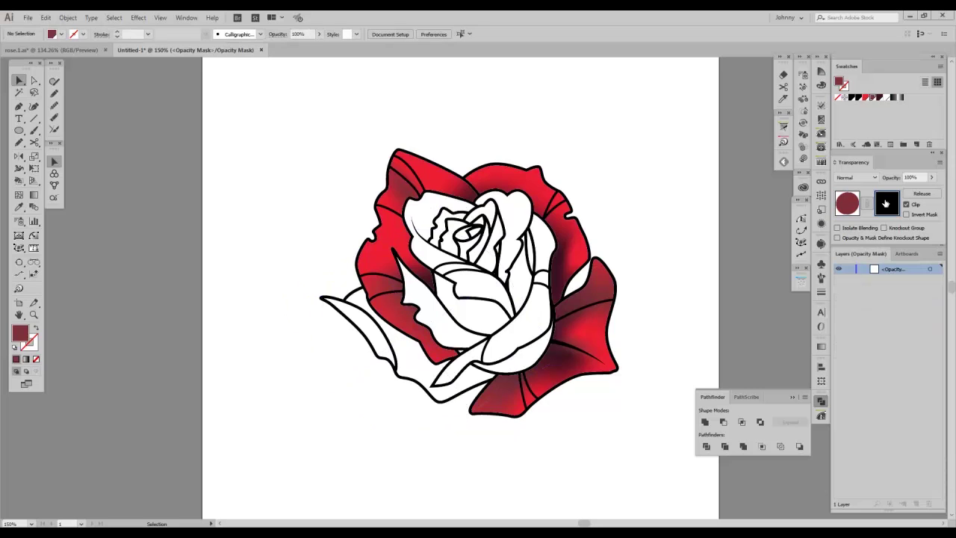
pyautogui.hotkey('ctrl', 'f')
pyautogui.click(845, 207)
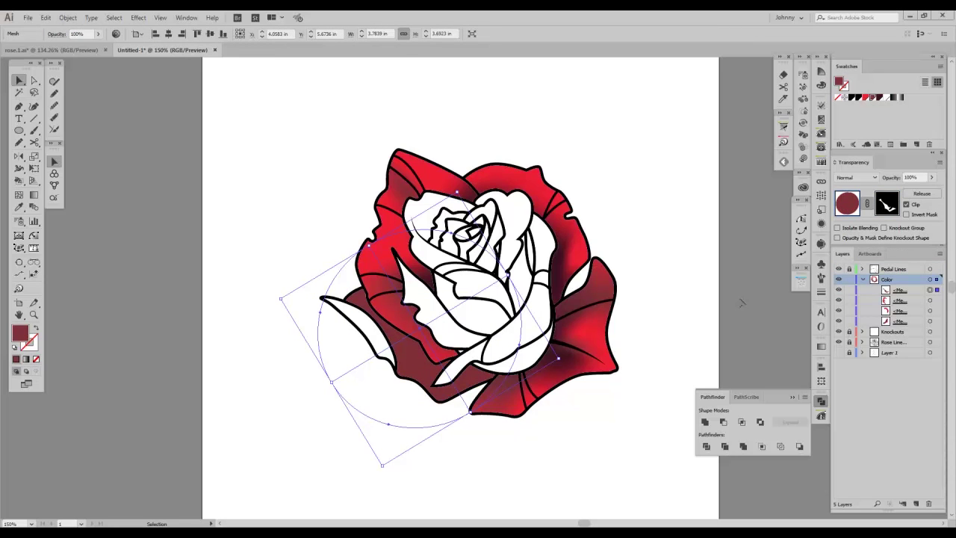
pyautogui.click(849, 301)
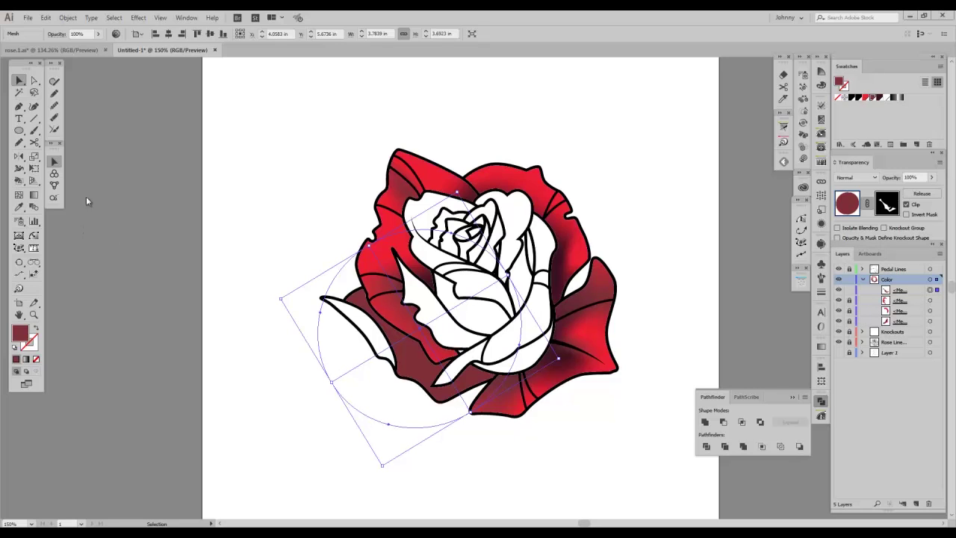
# Step: Reshape the lower-left petal's mesh by pulling its left edge point inward, shifting its center and lower points, and lowering its upper-left point
pyautogui.click(34, 79)
pyautogui.moveTo(333, 386); pyautogui.dragTo(366, 340)
pyautogui.click(408, 342)
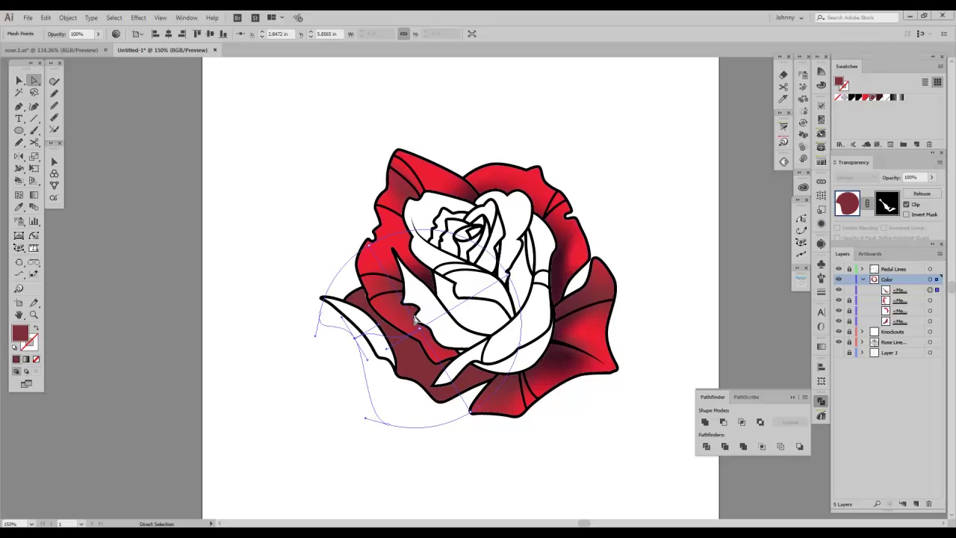
pyautogui.moveTo(423, 336); pyautogui.dragTo(460, 389)
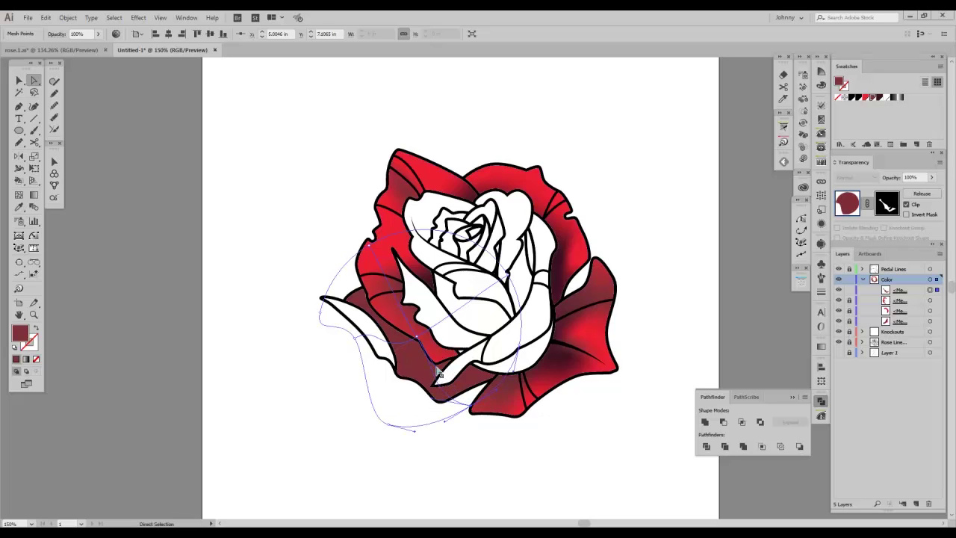
pyautogui.moveTo(369, 245); pyautogui.dragTo(343, 269)
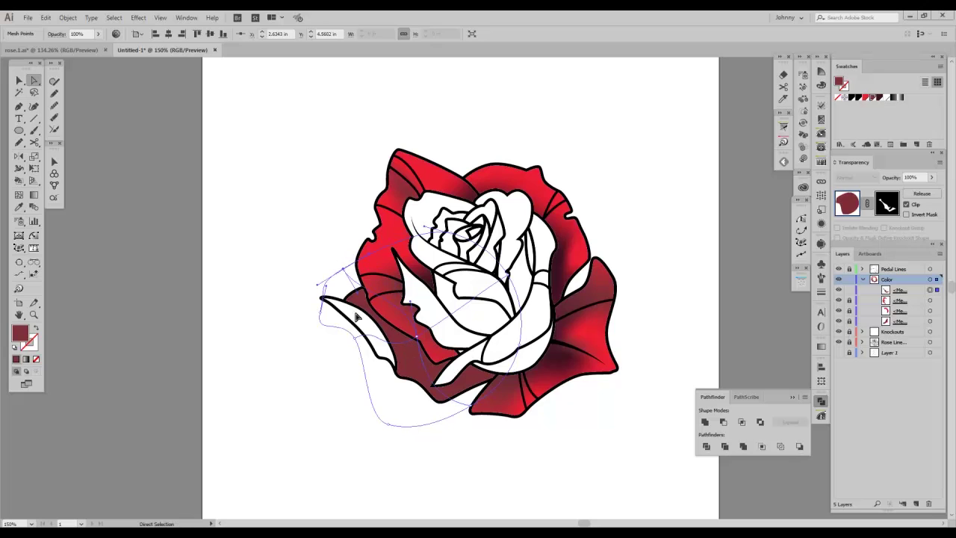
# Step: Add mesh points along the lower-left petal's inner side, near its upper-left tip, by its bottom edge, and across its middle
pyautogui.click(18, 195)
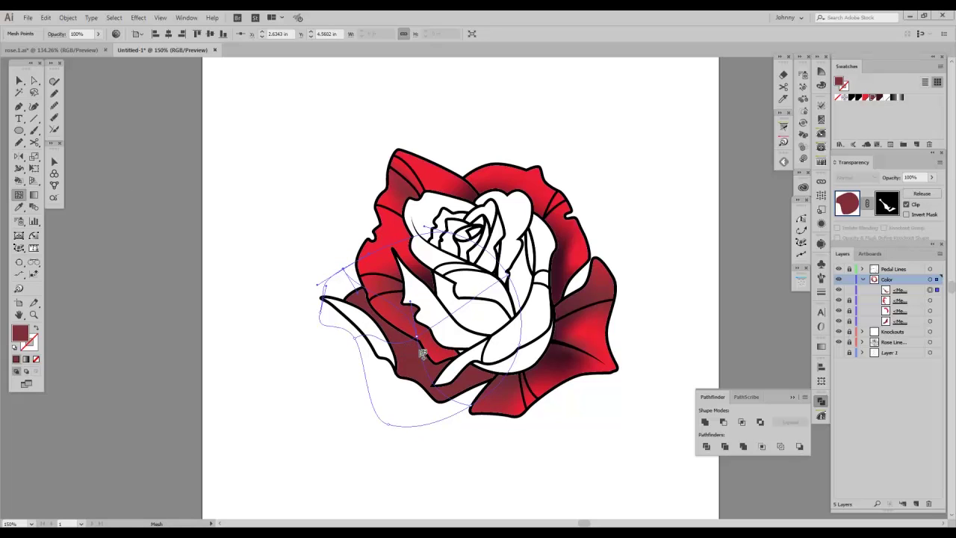
pyautogui.click(417, 337)
pyautogui.click(413, 323)
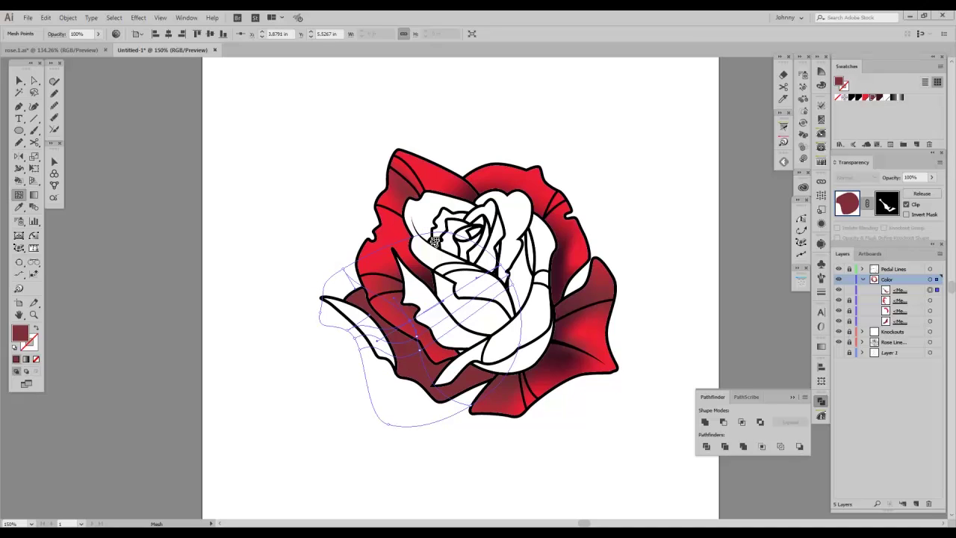
pyautogui.click(382, 299)
pyautogui.click(367, 291)
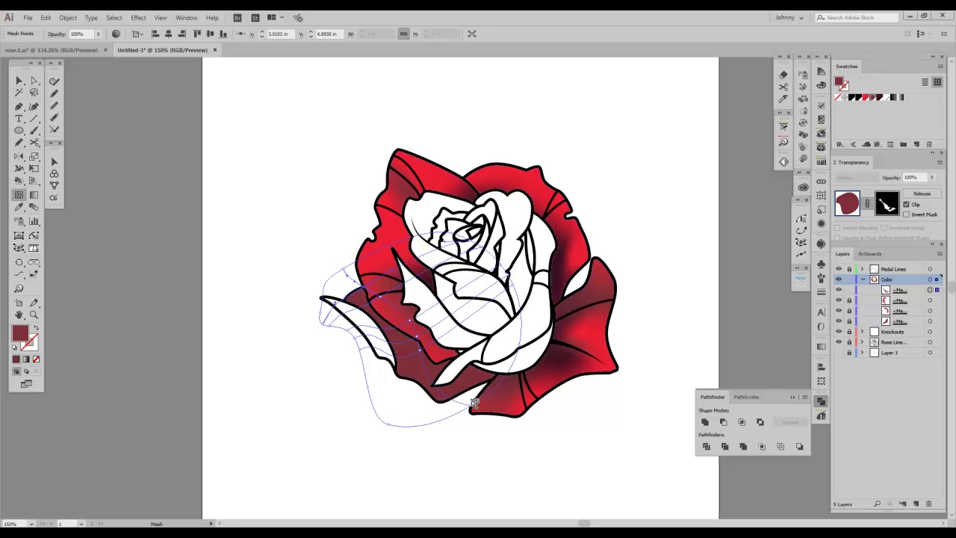
pyautogui.click(444, 397)
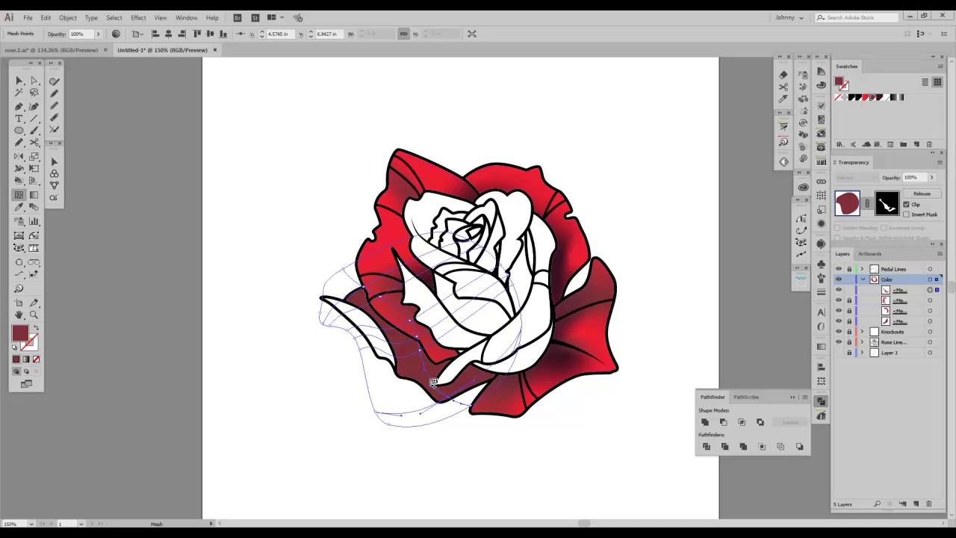
pyautogui.click(404, 360)
# Step: Lasso the mesh points along the lower-left petal's outer edge and fill them with the bright red swatch
pyautogui.click(34, 92)
pyautogui.moveTo(307, 316)
pyautogui.mouseDown()
pyautogui.moveTo(315, 275)
pyautogui.moveTo(336, 272)
pyautogui.moveTo(408, 345)
pyautogui.moveTo(427, 407)
pyautogui.moveTo(447, 421)
pyautogui.moveTo(303, 410)
pyautogui.moveTo(305, 317)
pyautogui.mouseUp()
pyautogui.moveTo(467, 422)
pyautogui.mouseDown()
pyautogui.moveTo(425, 400)
pyautogui.moveTo(451, 435)
pyautogui.moveTo(474, 429)
pyautogui.mouseUp()
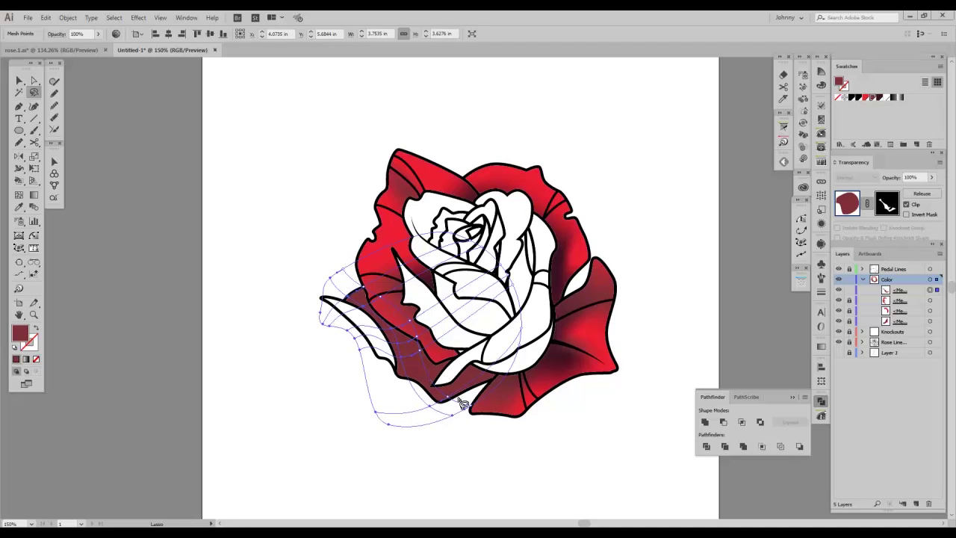
pyautogui.click(866, 98)
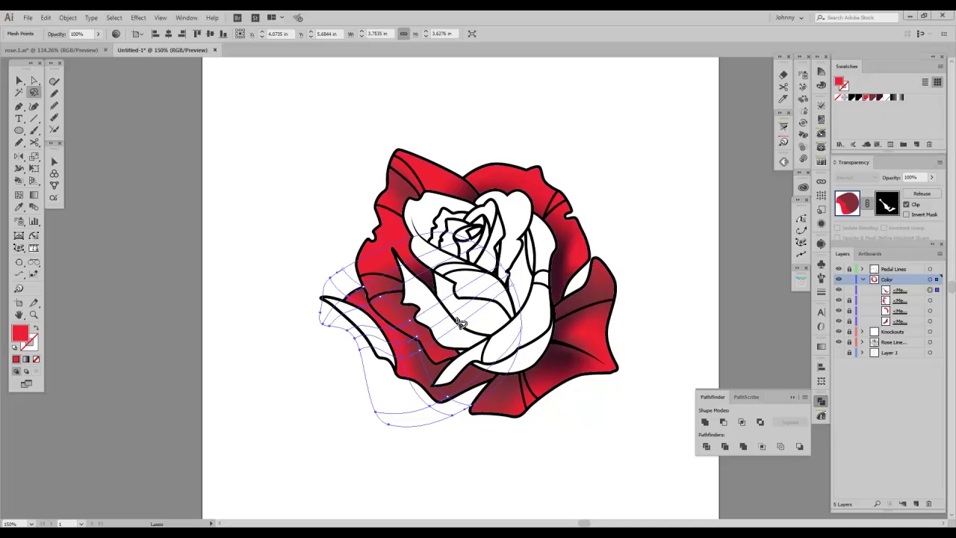
# Step: Lasso the lower-left petal's inner mesh points and fill them with the dark maroon swatch R=59 G=17 B=33
pyautogui.moveTo(395, 296)
pyautogui.mouseDown()
pyautogui.moveTo(406, 326)
pyautogui.moveTo(416, 355)
pyautogui.moveTo(452, 350)
pyautogui.mouseUp()
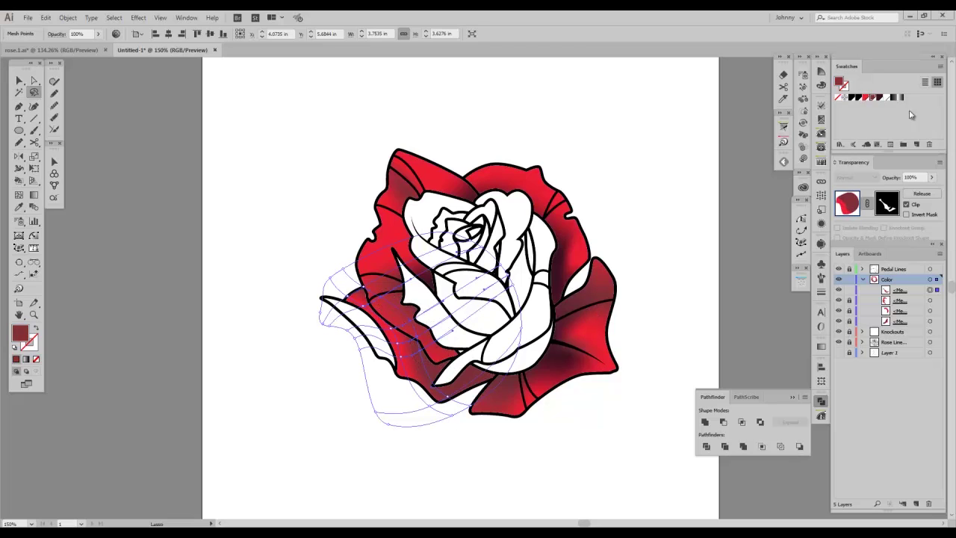
pyautogui.click(880, 98)
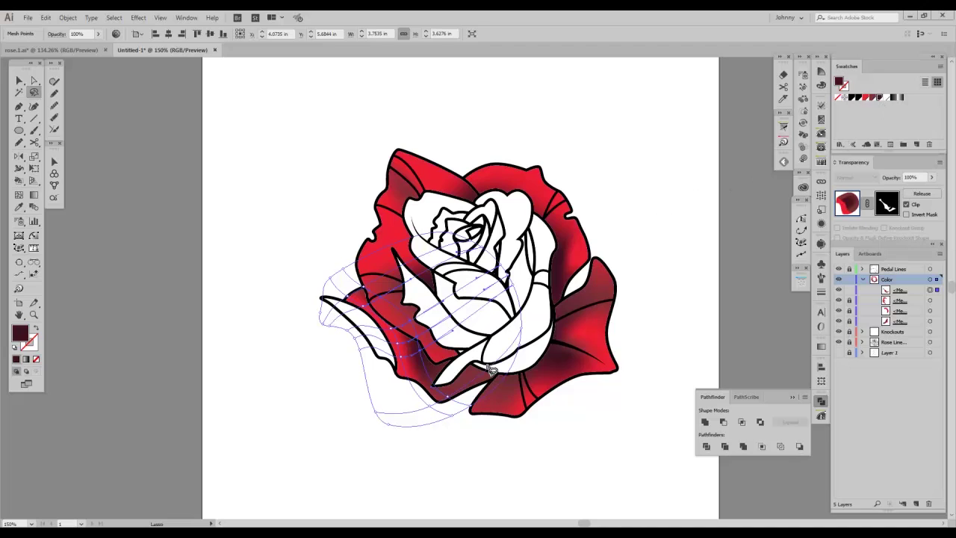
pyautogui.click(19, 195)
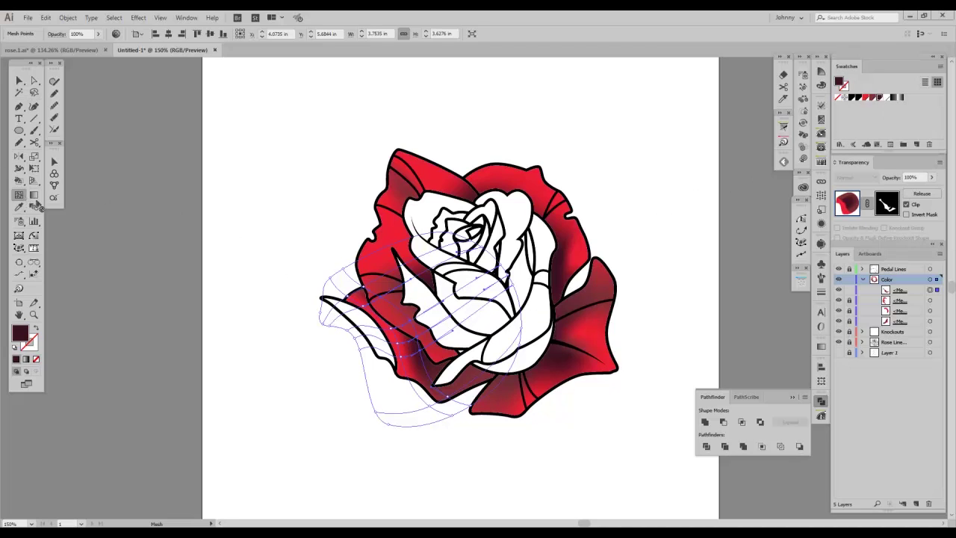
# Step: Add a mesh point near the right end of the lower-left petal's mesh, then deselect it
pyautogui.click(490, 371)
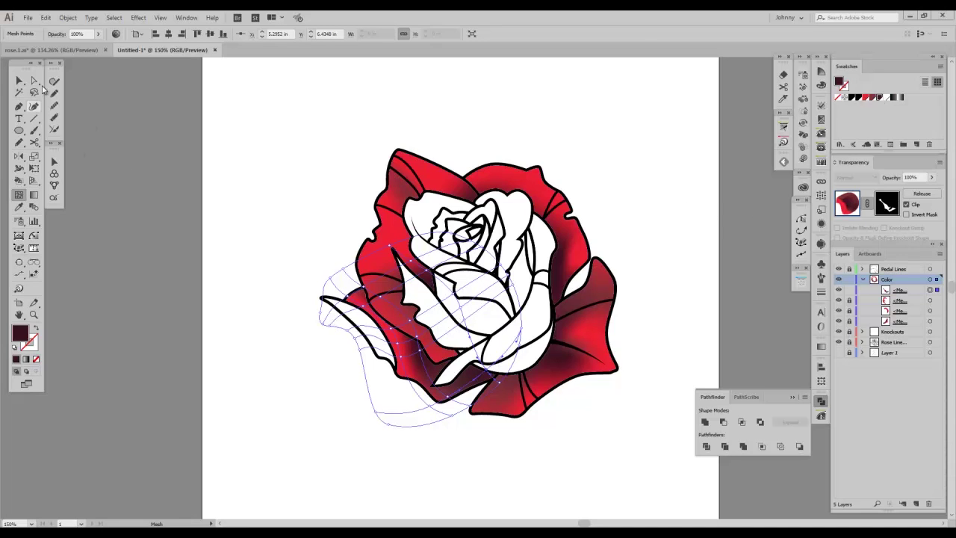
pyautogui.click(19, 80)
pyautogui.click(263, 177)
pyautogui.moveTo(265, 176); pyautogui.dragTo(237, 195)
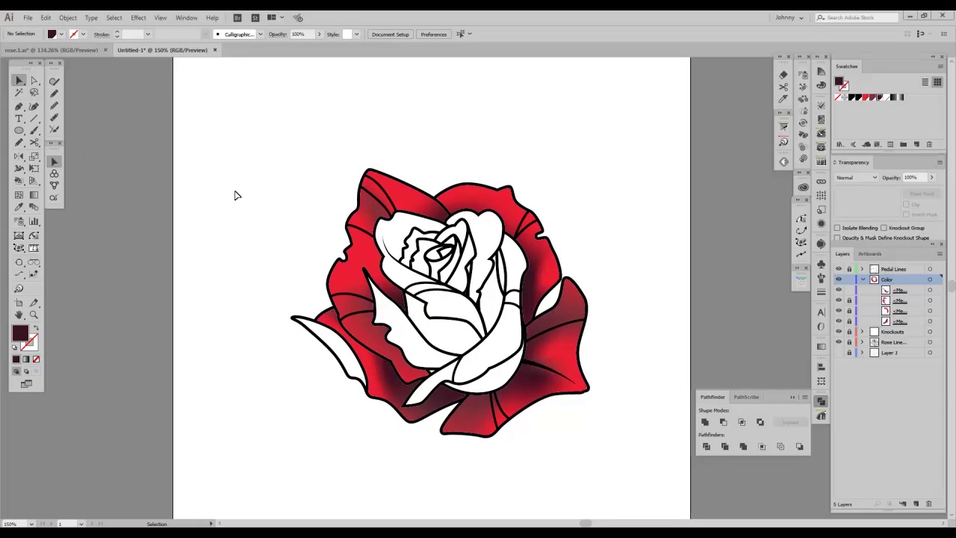
# Step: Unlock the three finished petal meshes in the Color layer and inspect the lower-right petal's mesh
pyautogui.moveTo(849, 322); pyautogui.dragTo(852, 300)
pyautogui.moveTo(294, 190); pyautogui.dragTo(264, 203)
pyautogui.click(475, 388)
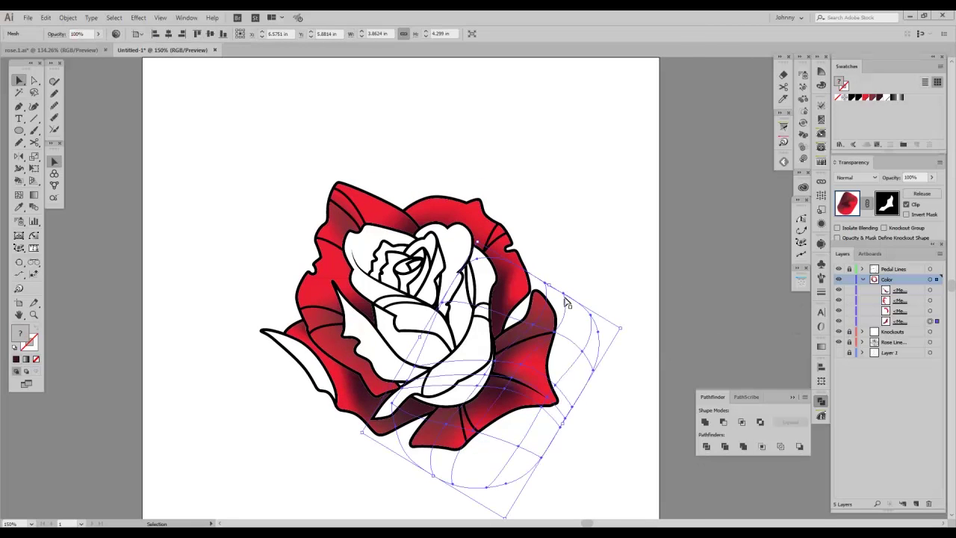
pyautogui.click(252, 269)
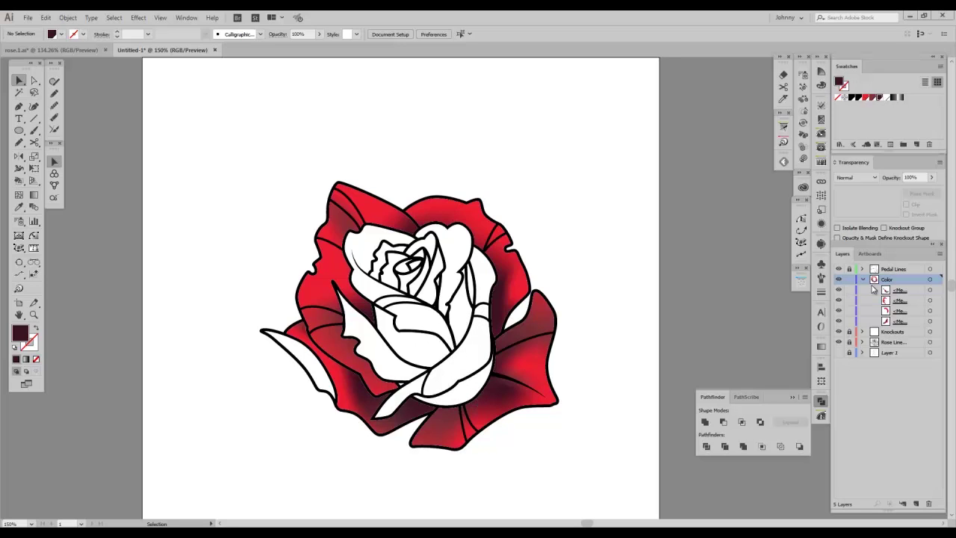
# Step: Draw a dark maroon ellipse about 3.46 by 3.98 in over the inner petals, then shift it up-left and tilt it counterclockwise in outline view
pyautogui.click(18, 130)
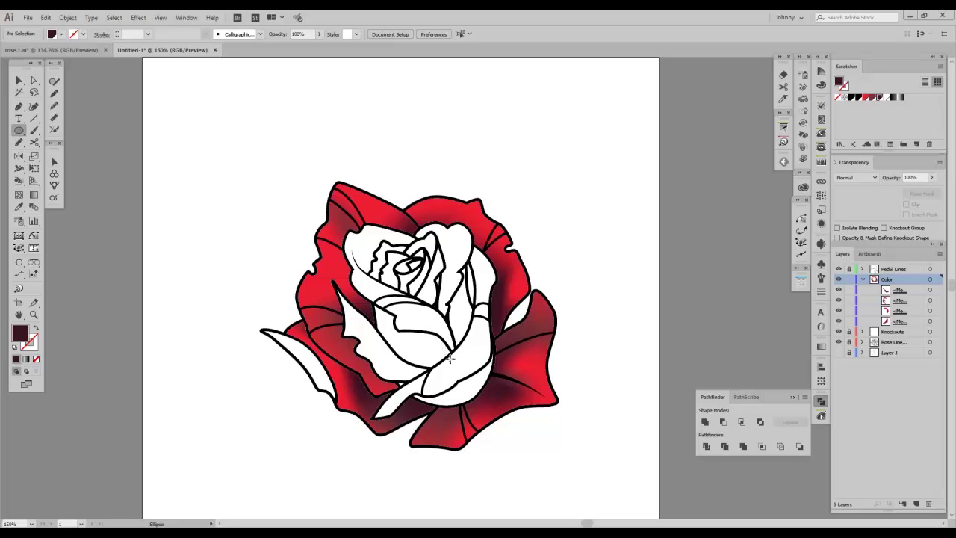
pyautogui.moveTo(445, 357); pyautogui.dragTo(353, 249)
pyautogui.press('v')
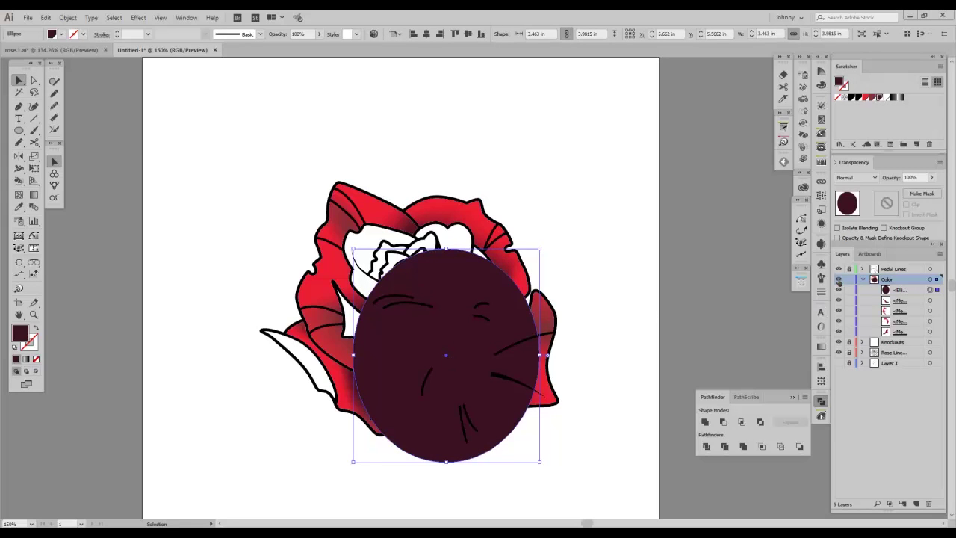
pyautogui.hotkey('ctrl', 'y')
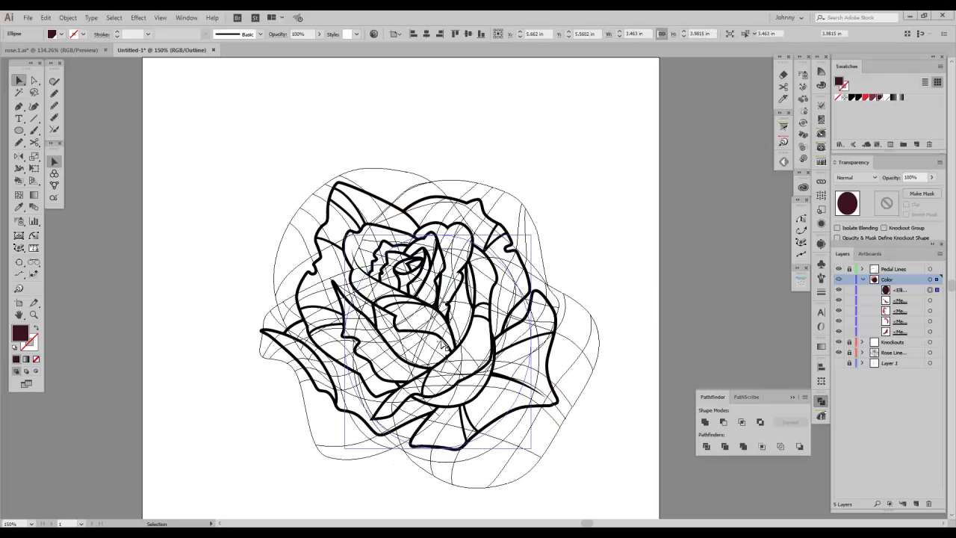
pyautogui.click(444, 344)
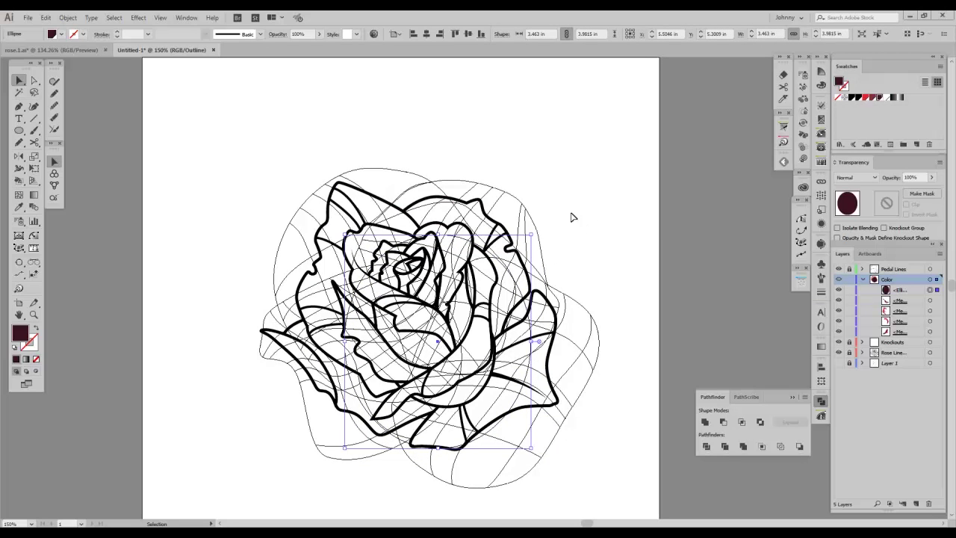
pyautogui.moveTo(534, 230); pyautogui.dragTo(499, 212)
pyautogui.moveTo(442, 348); pyautogui.dragTo(461, 338)
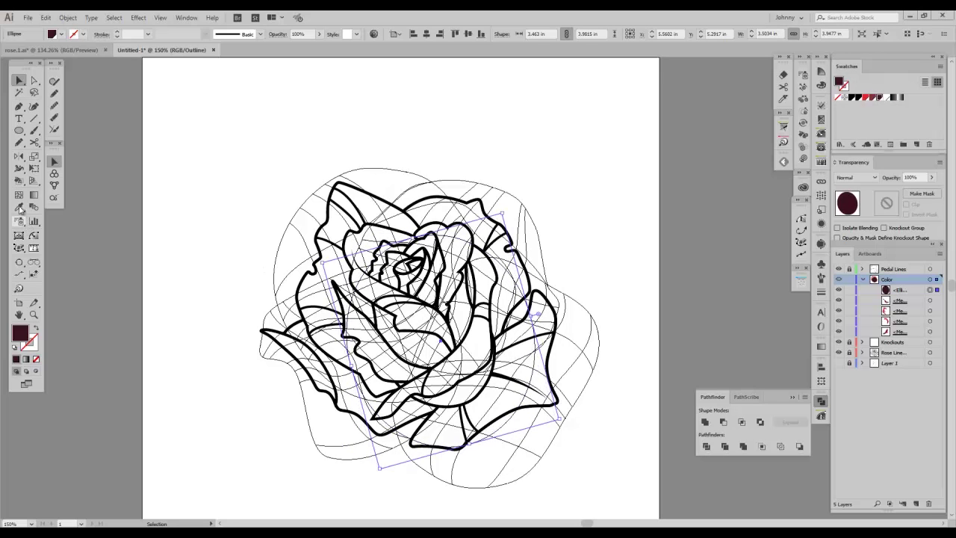
# Step: Convert the ellipse to a gradient mesh with a point at its center, then return to preview and lock the Color layer
pyautogui.click(19, 195)
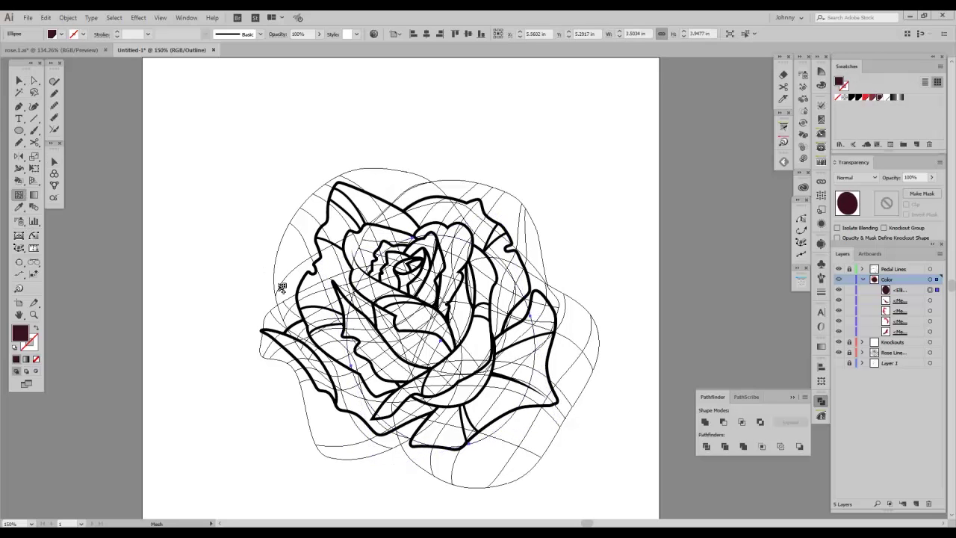
pyautogui.click(443, 342)
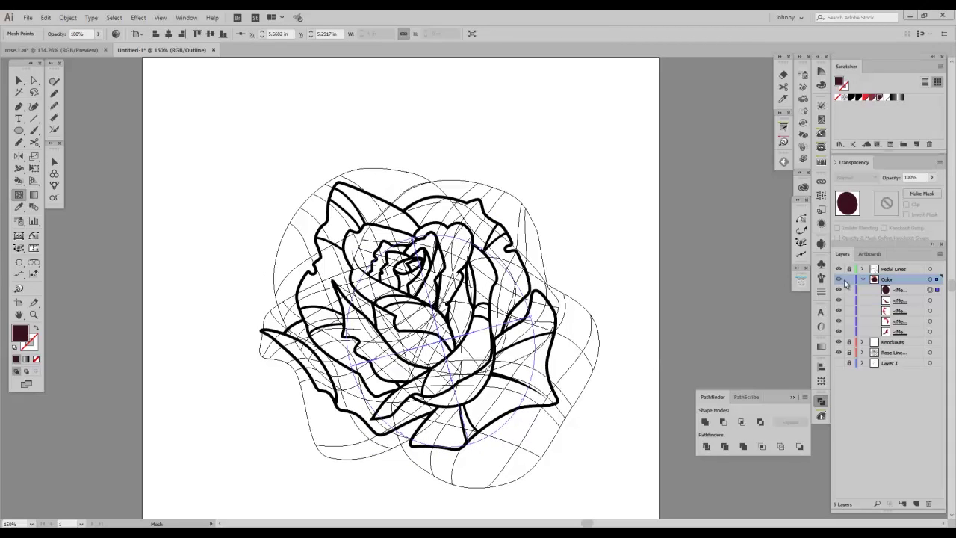
pyautogui.hotkey('ctrl', 'y')
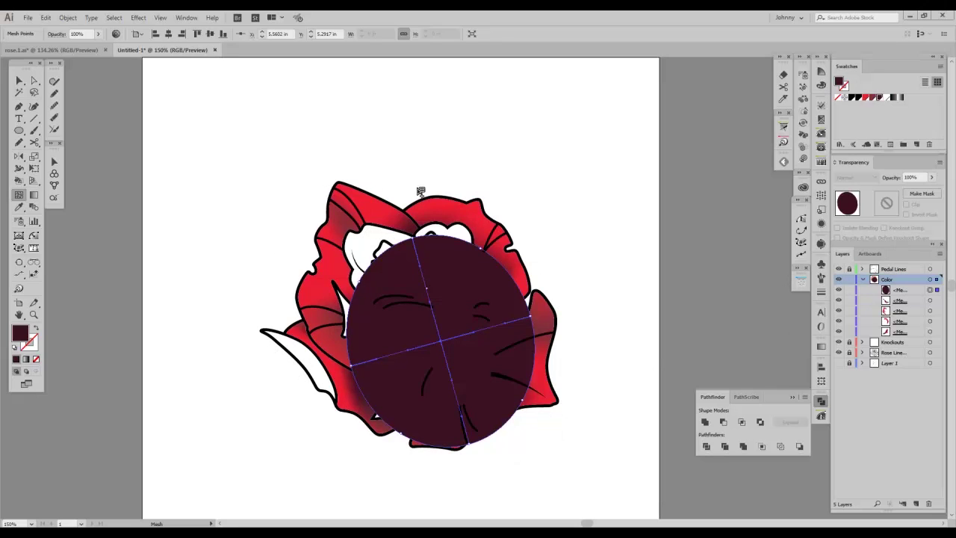
pyautogui.hotkey('ctrl', 'shift', 'a')
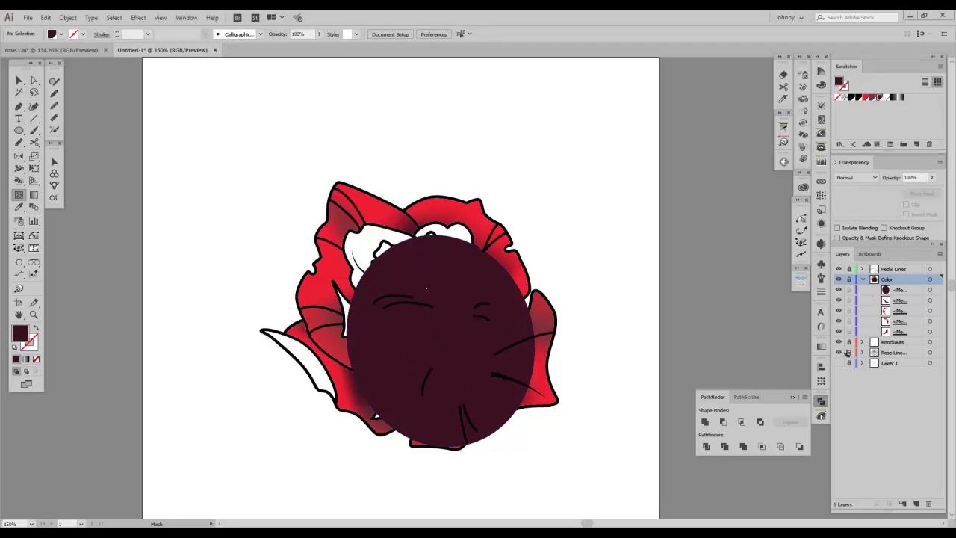
# Step: Unlock the Knockouts layer and hide the Color layer to expose the knockout shapes, leaving nothing selected
pyautogui.press('v')
pyautogui.click(478, 377)
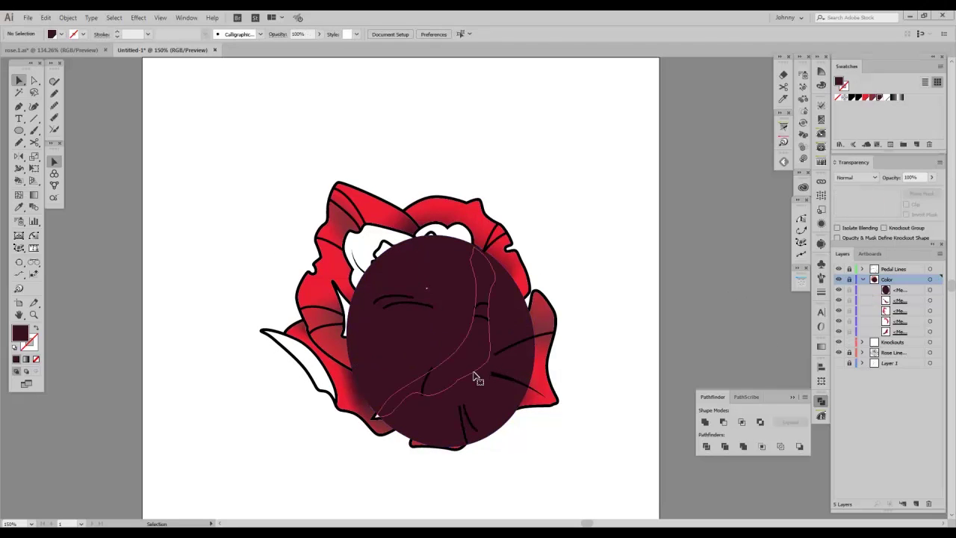
pyautogui.click(839, 279)
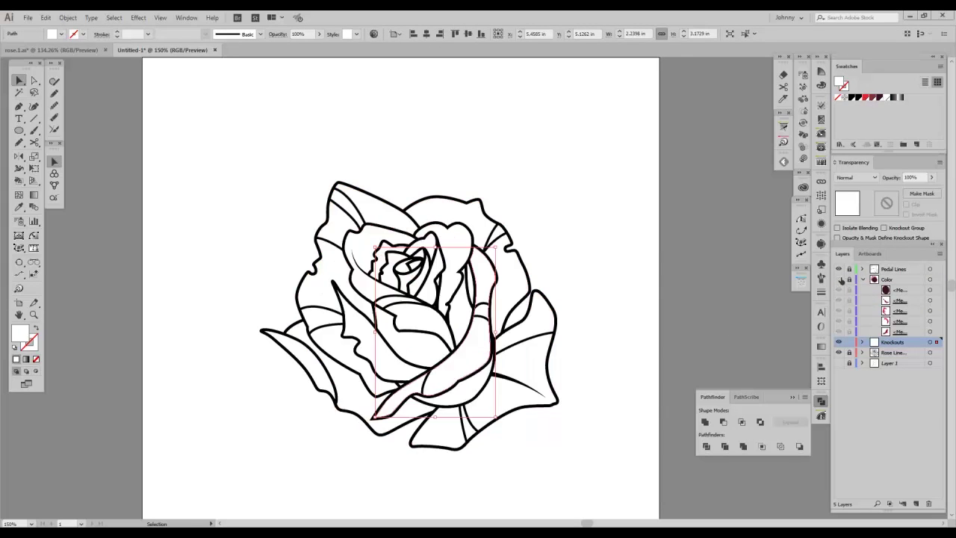
pyautogui.hotkey('ctrl', 'shift', 'a')
# Step: Copy the lower front, left and right inner petal knockout shapes, then relock Knockouts and make the Color layer visible and unlocked
pyautogui.click(467, 393)
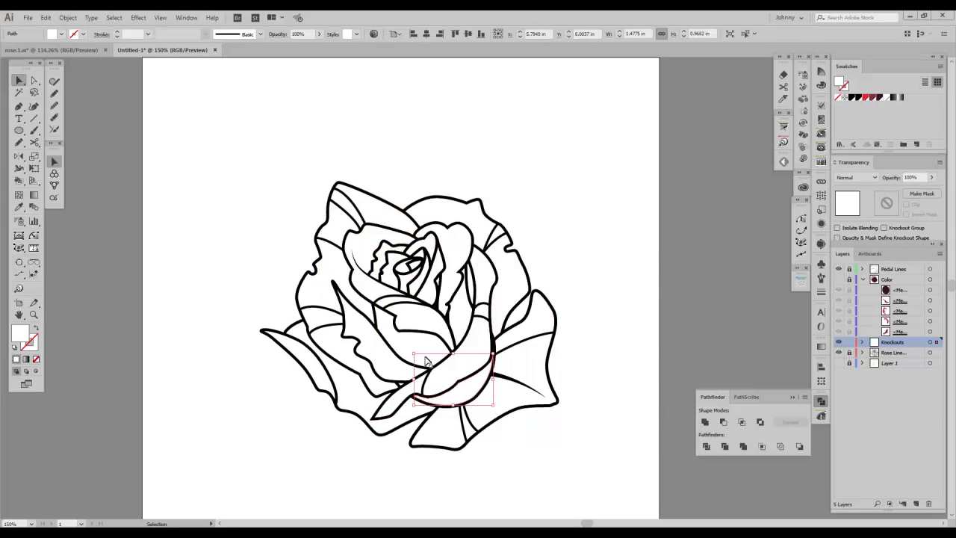
pyautogui.keyDown('shift'); pyautogui.click(418, 348); pyautogui.keyUp('shift')
pyautogui.keyDown('shift'); pyautogui.click(468, 318); pyautogui.keyUp('shift')
pyautogui.press('a')
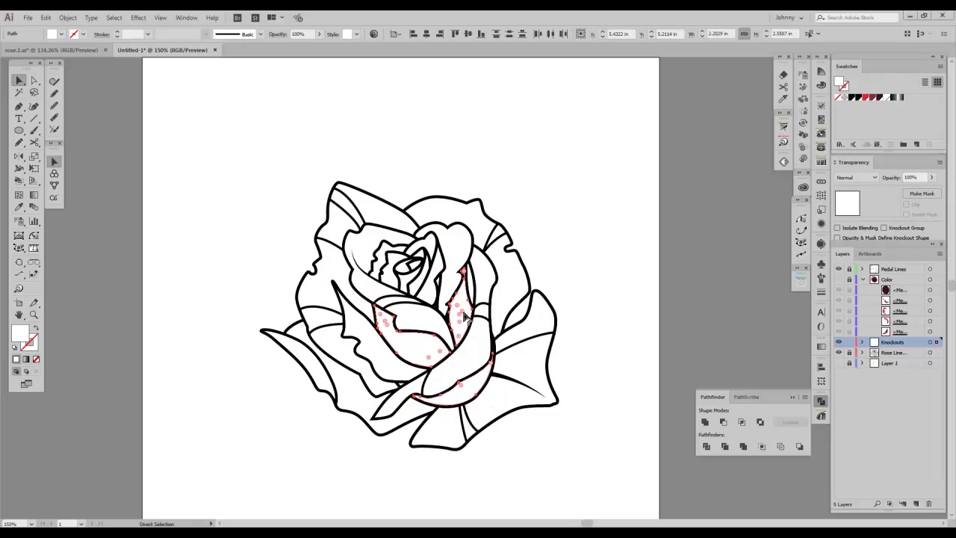
pyautogui.press('v')
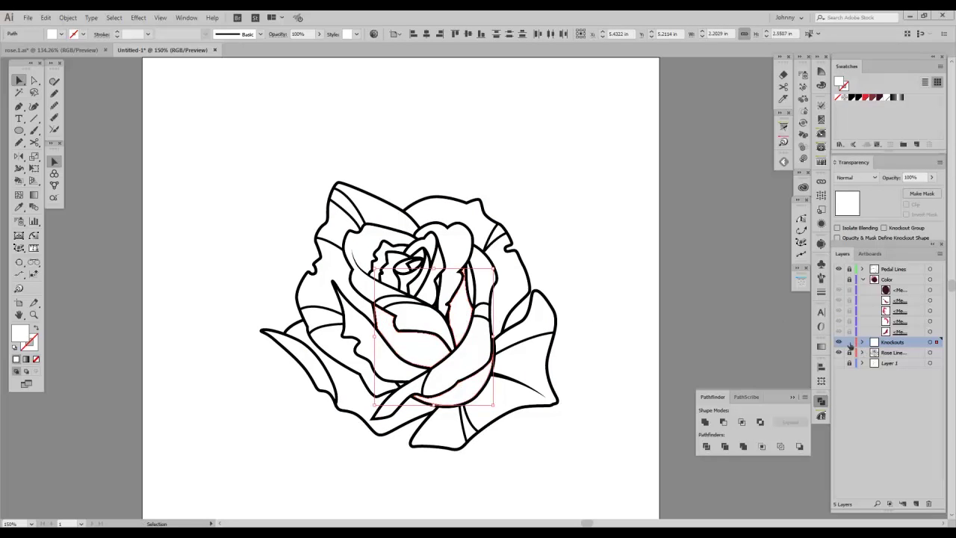
pyautogui.click(849, 342)
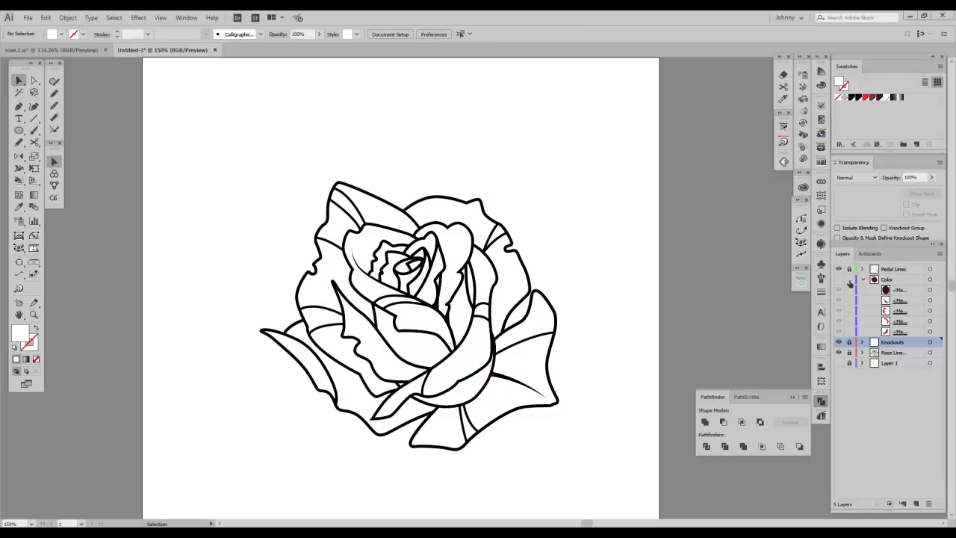
pyautogui.click(839, 280)
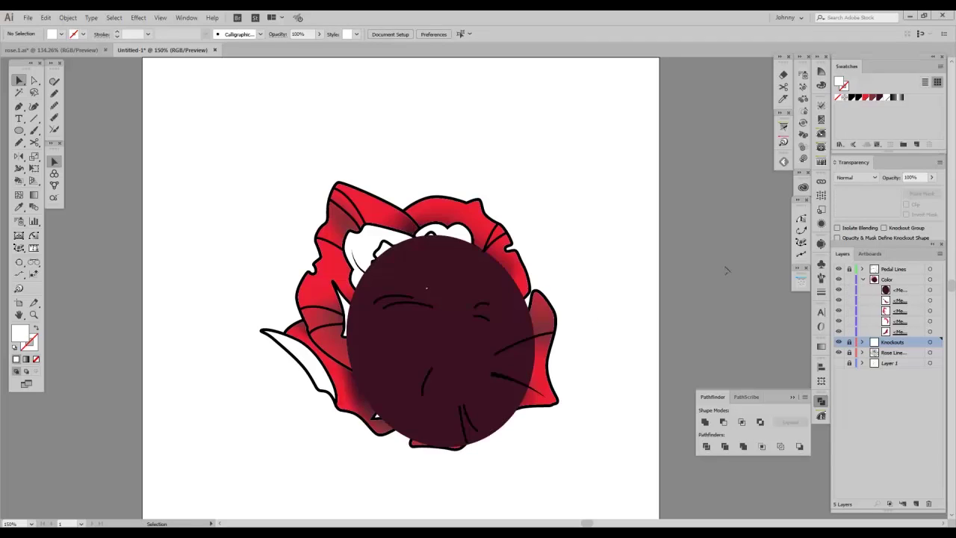
# Step: Create an opacity mask on the ellipse mesh and paste the three copied knockout shapes in place inside it
pyautogui.click(491, 286)
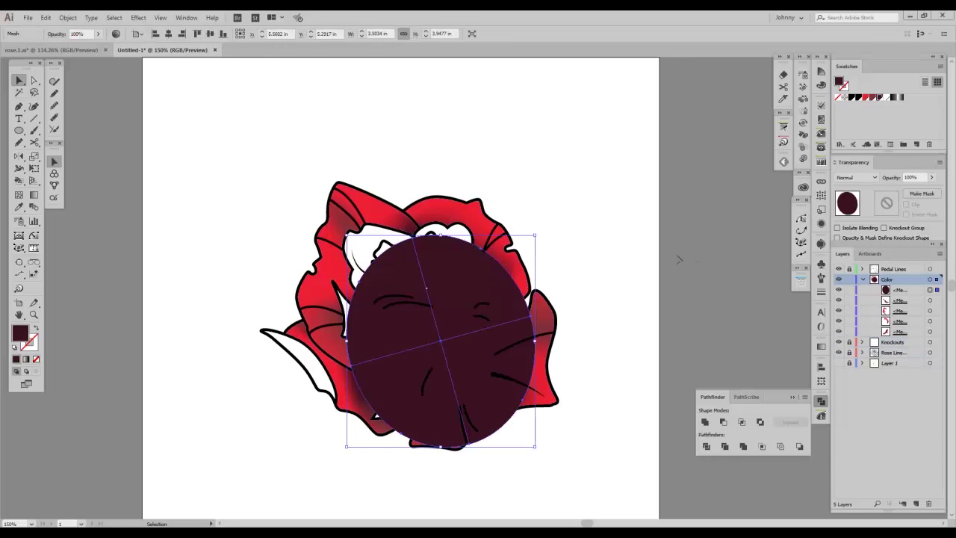
pyautogui.click(922, 194)
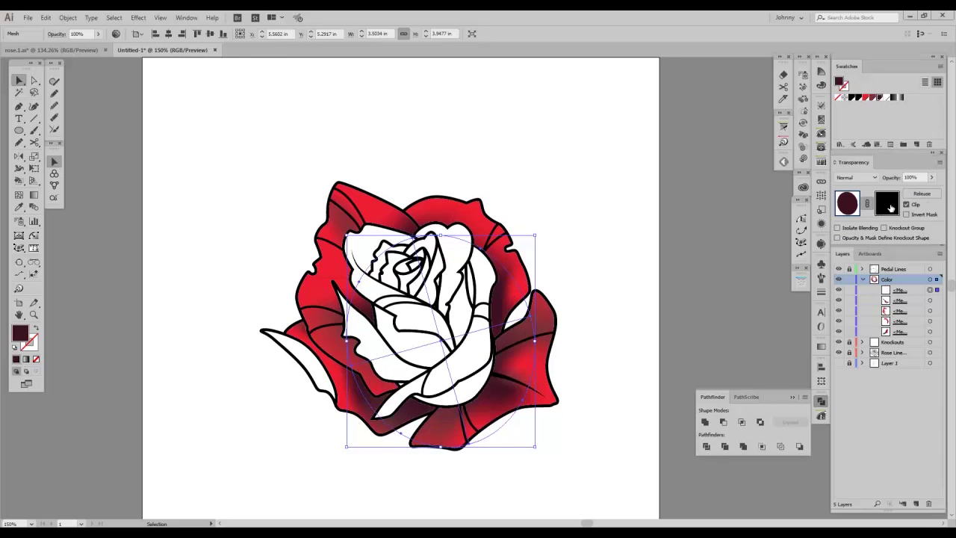
pyautogui.click(889, 207)
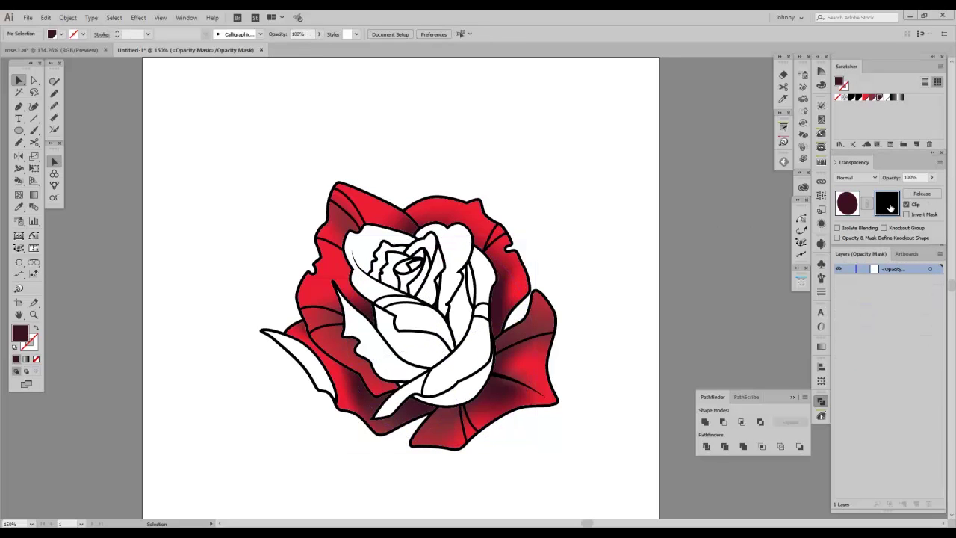
pyautogui.hotkey('ctrl', 'f')
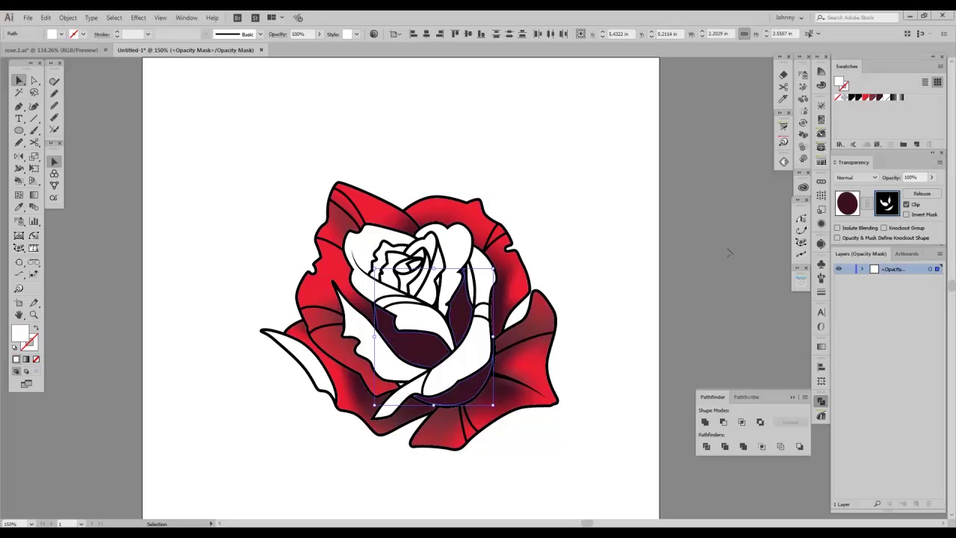
pyautogui.click(845, 207)
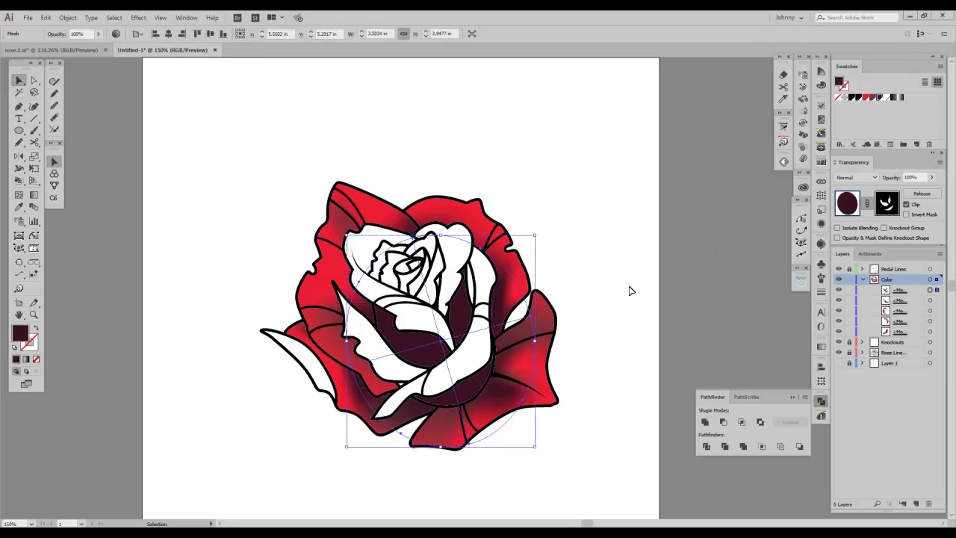
# Step: Reshape the inner petals' mesh by lowering its center point, pulling the right edge point inward and moving the left edge point up and inward
pyautogui.press('a')
pyautogui.moveTo(443, 345); pyautogui.dragTo(457, 384)
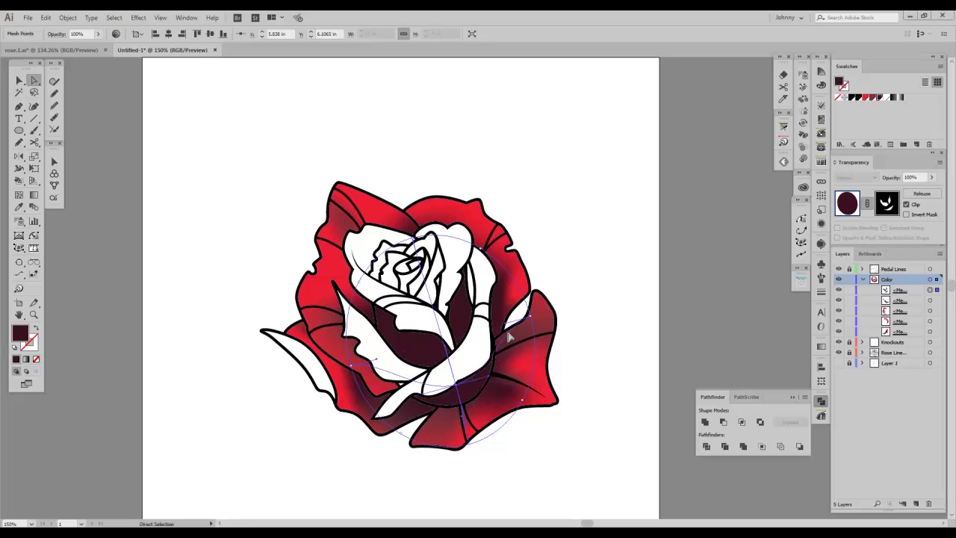
pyautogui.moveTo(531, 316); pyautogui.dragTo(508, 310)
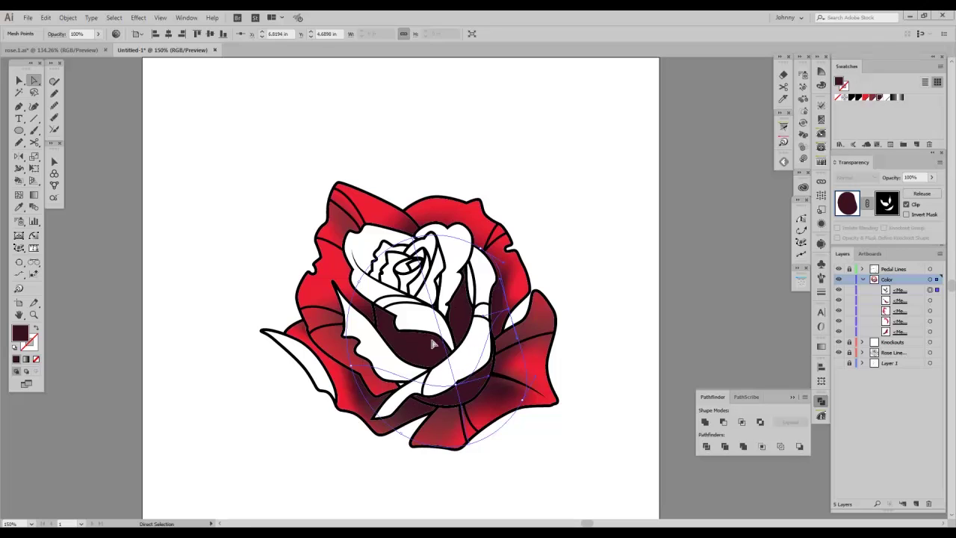
pyautogui.moveTo(351, 366); pyautogui.dragTo(360, 338)
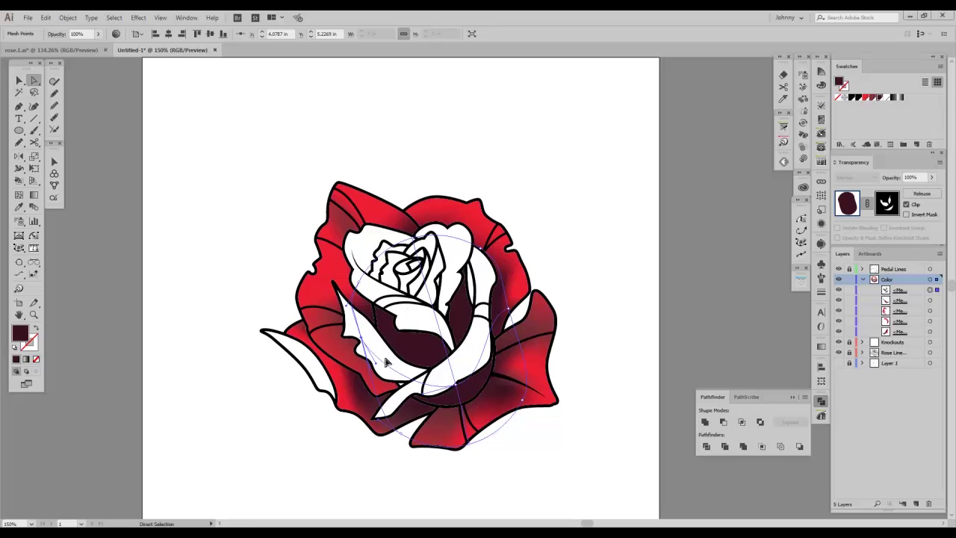
pyautogui.moveTo(510, 314)
pyautogui.mouseDown()
pyautogui.moveTo(483, 319)
pyautogui.moveTo(500, 316)
pyautogui.mouseUp()
pyautogui.moveTo(458, 389); pyautogui.dragTo(462, 402)
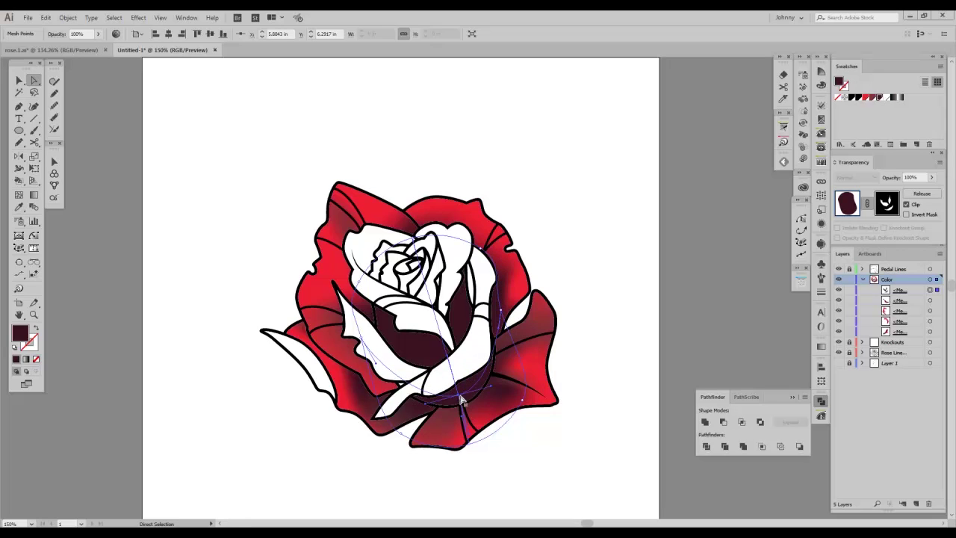
# Step: Add mesh points along the central line and across the left and right inner petals to subdivide the inner mesh
pyautogui.click(19, 194)
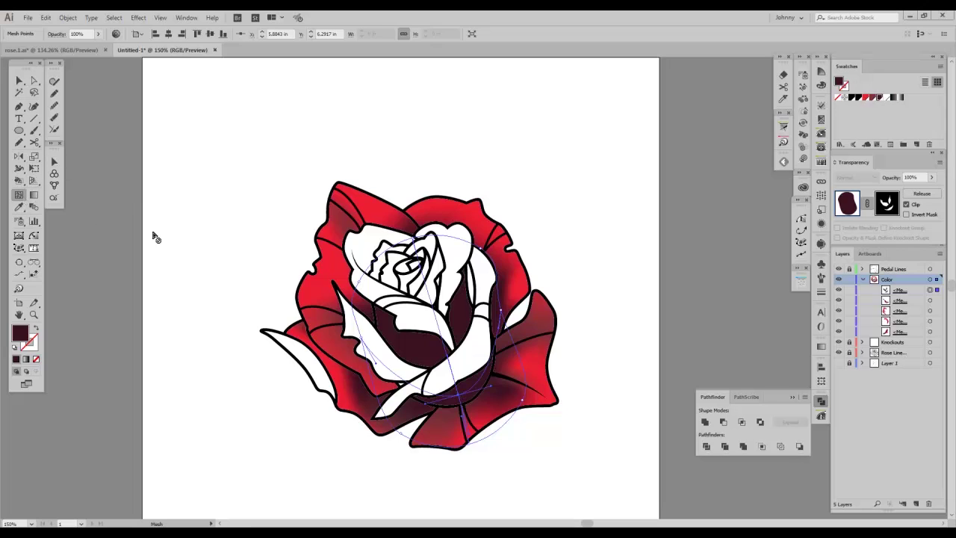
pyautogui.click(452, 366)
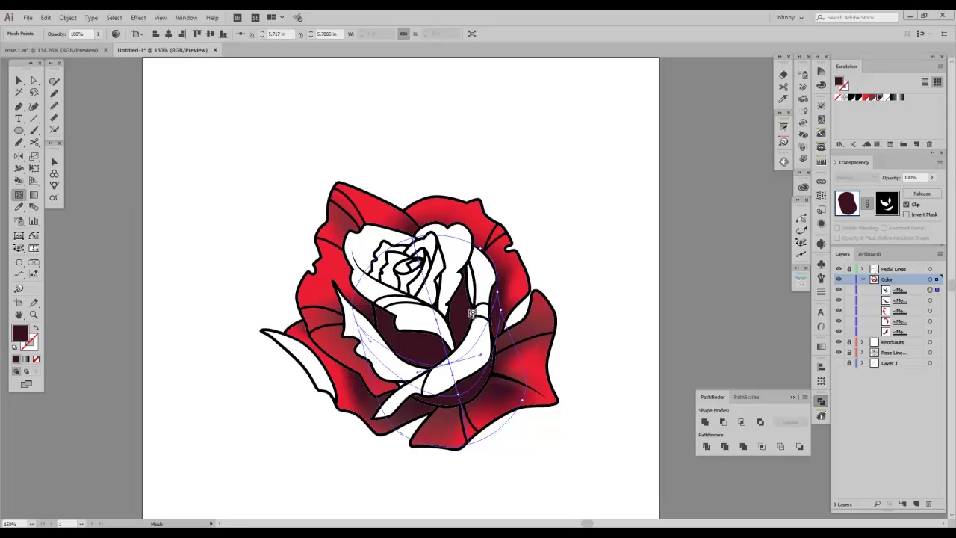
pyautogui.click(441, 320)
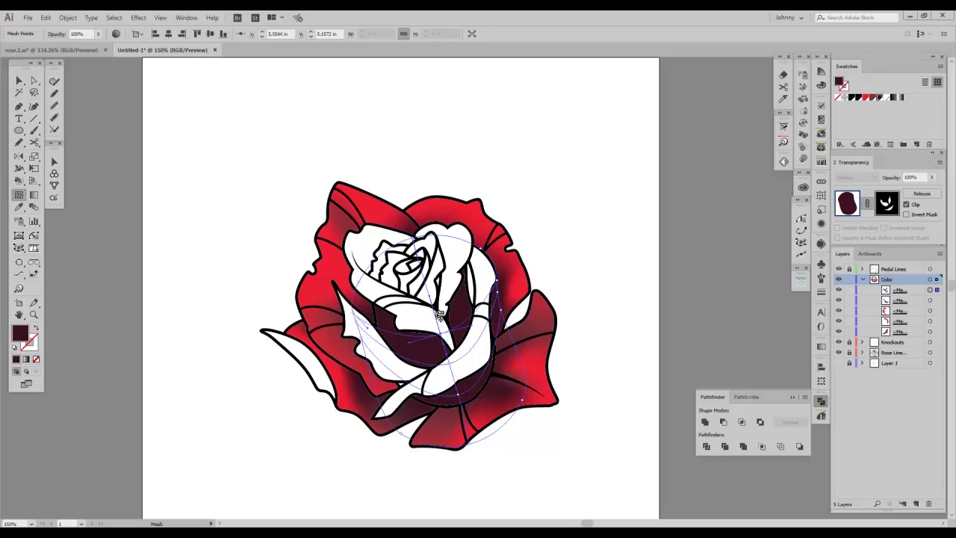
pyautogui.click(436, 315)
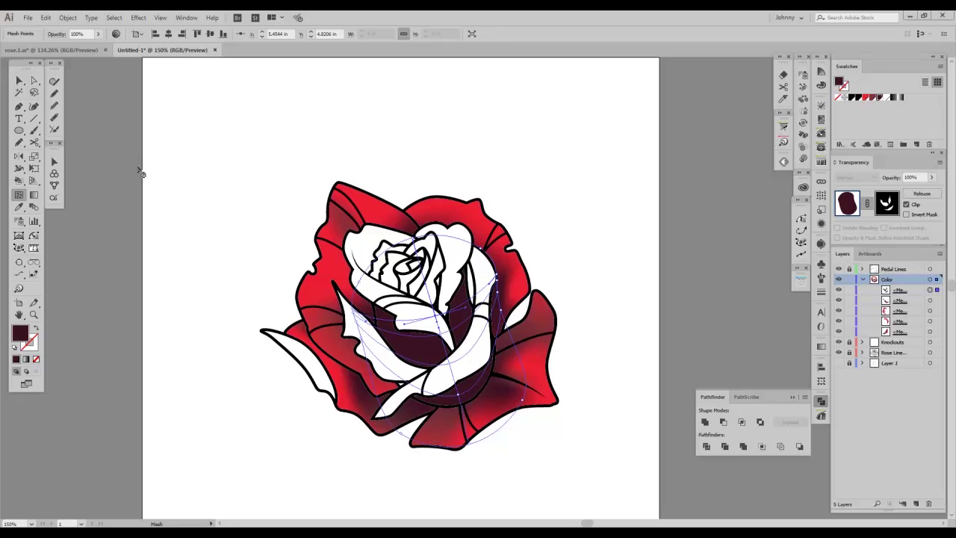
pyautogui.click(395, 335)
pyautogui.click(408, 337)
pyautogui.click(478, 319)
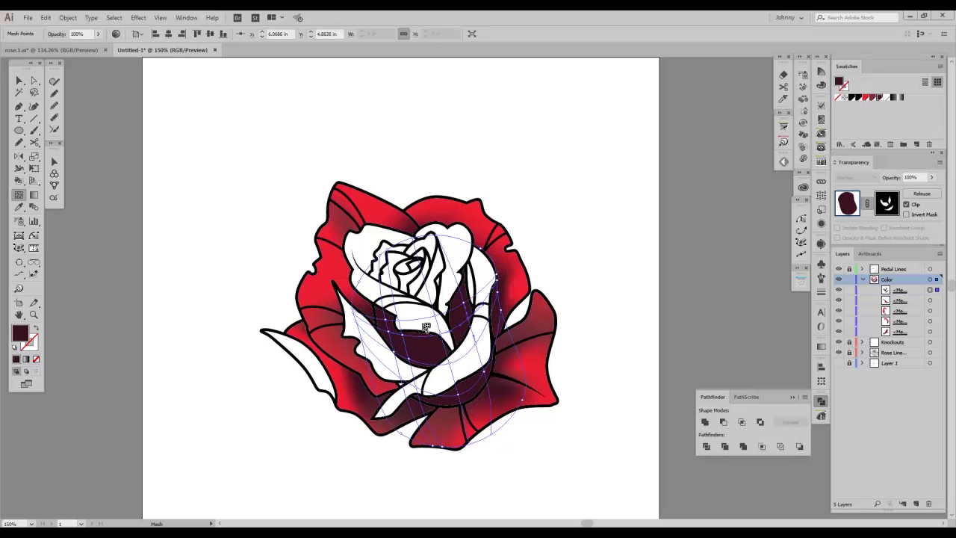
pyautogui.click(481, 309)
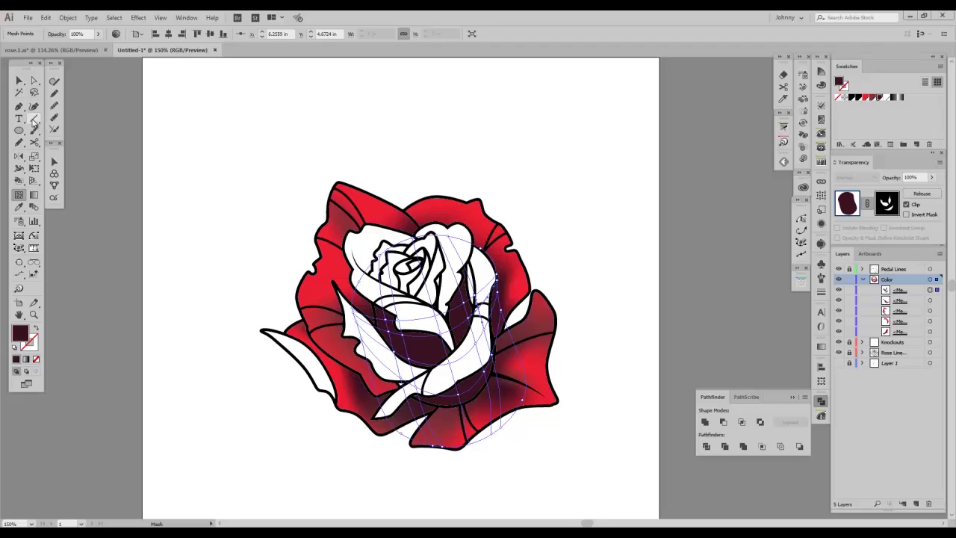
# Step: Lock the four finished petal meshes in the Color layer so only the inner petals' mesh stays editable
pyautogui.click(33, 91)
pyautogui.moveTo(521, 224)
pyautogui.mouseDown()
pyautogui.moveTo(457, 219)
pyautogui.moveTo(445, 240)
pyautogui.moveTo(477, 309)
pyautogui.moveTo(498, 435)
pyautogui.moveTo(585, 383)
pyautogui.moveTo(550, 221)
pyautogui.mouseUp()
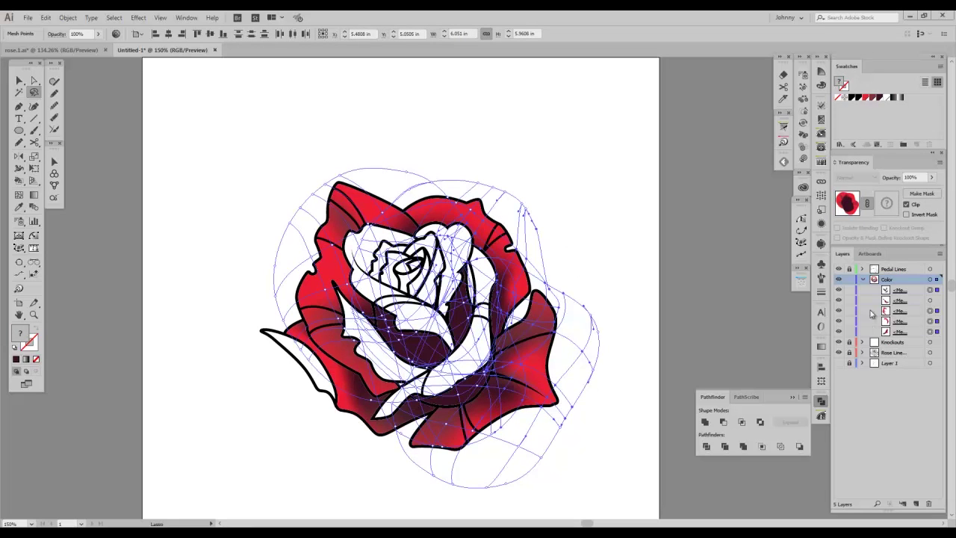
pyautogui.moveTo(849, 332); pyautogui.dragTo(851, 300)
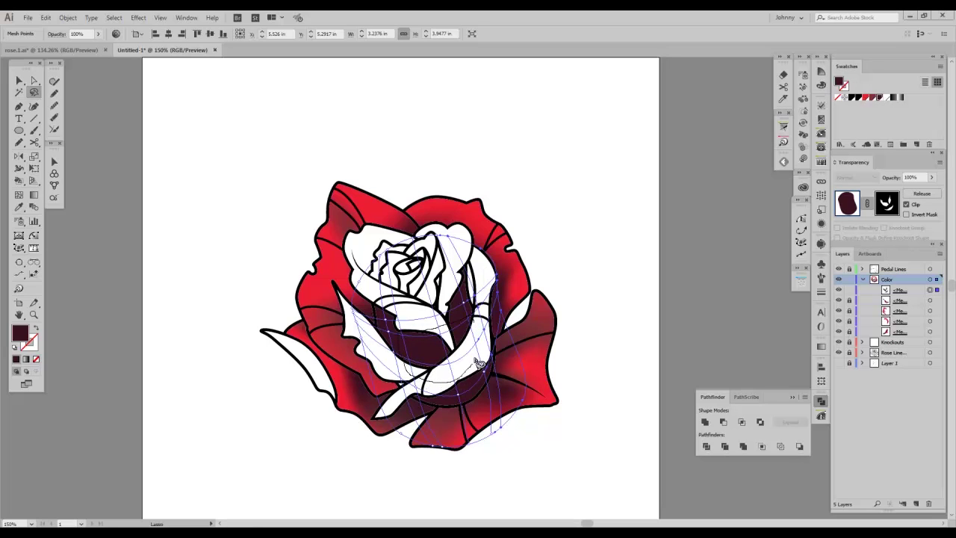
# Step: Lasso the central points of the inner petals' mesh and fill them with the medium dark red swatch
pyautogui.moveTo(483, 341); pyautogui.dragTo(482, 334)
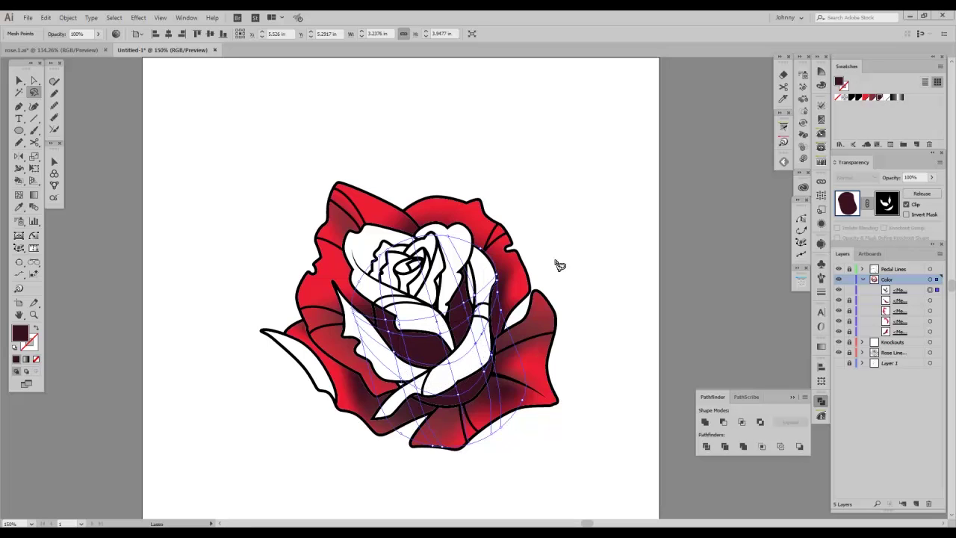
pyautogui.click(866, 98)
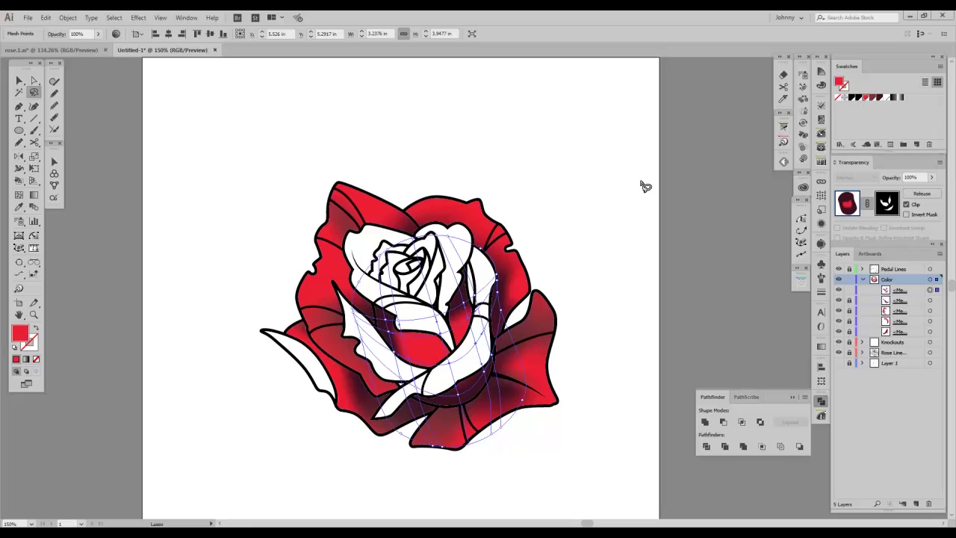
pyautogui.click(873, 99)
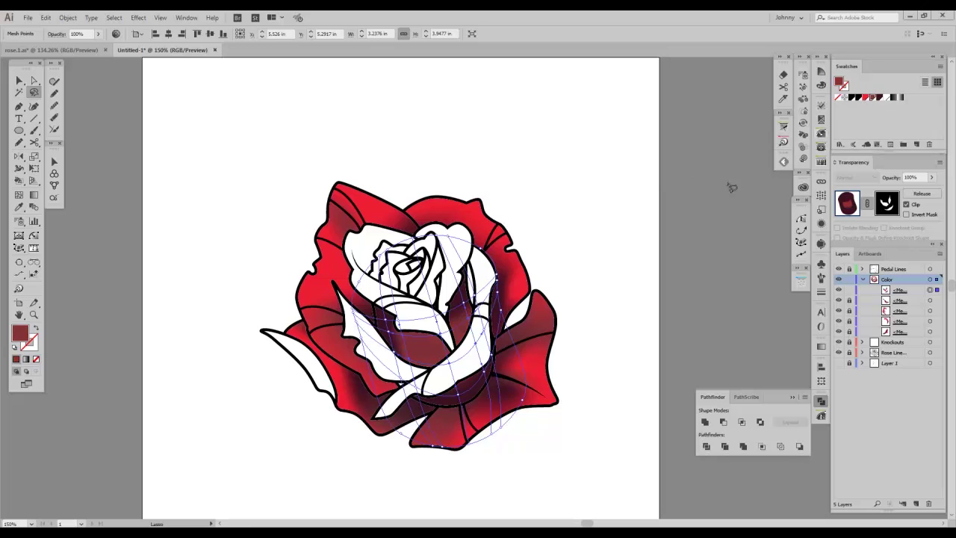
pyautogui.click(597, 258)
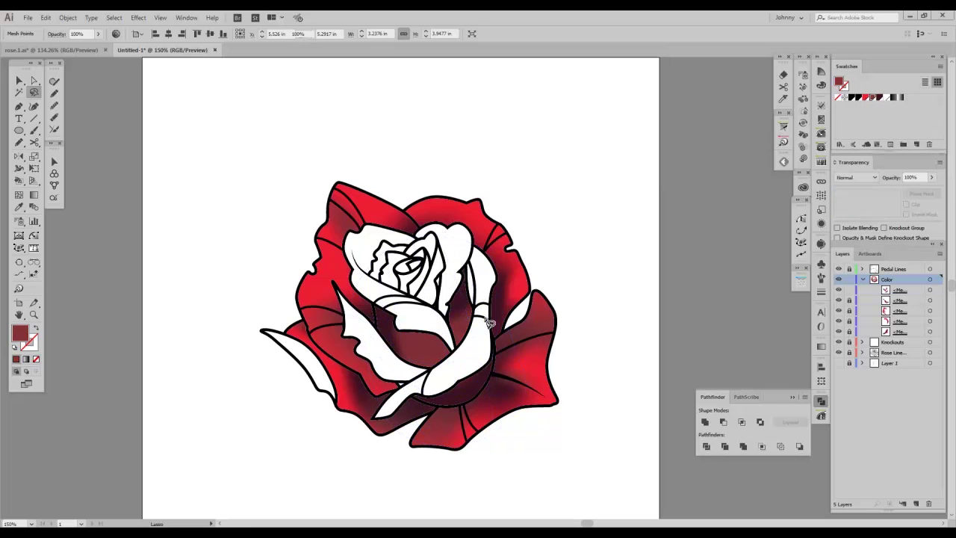
# Step: Reselect the inner mesh and darken a lassoed mesh point on the lower front petal with the dark maroon swatch
pyautogui.click(420, 337)
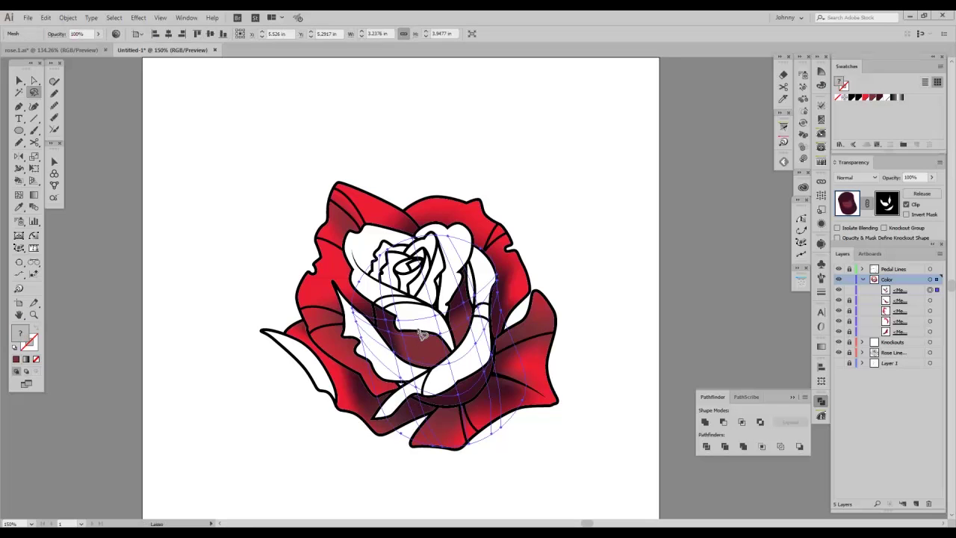
pyautogui.click(421, 336)
pyautogui.click(411, 340)
pyautogui.moveTo(428, 354); pyautogui.dragTo(572, 302)
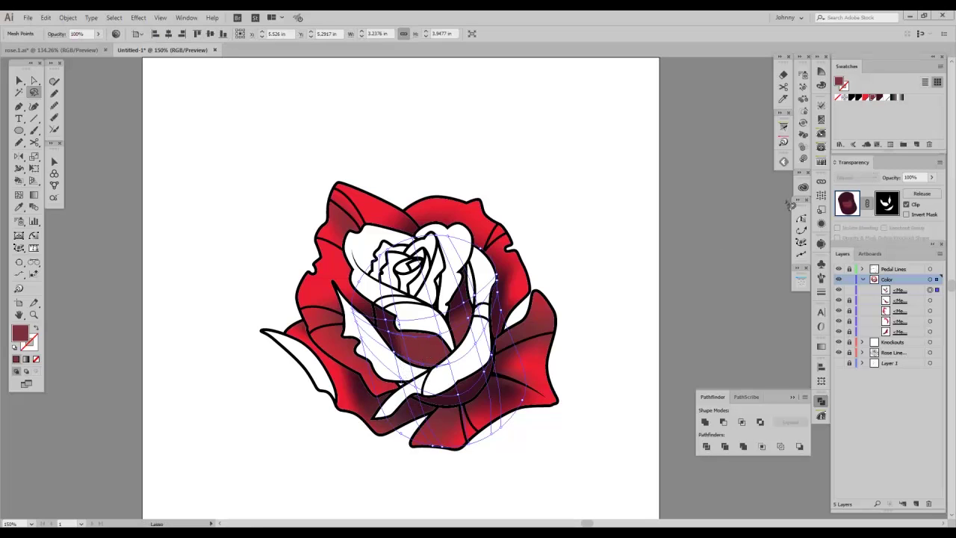
pyautogui.click(879, 100)
pyautogui.click(654, 252)
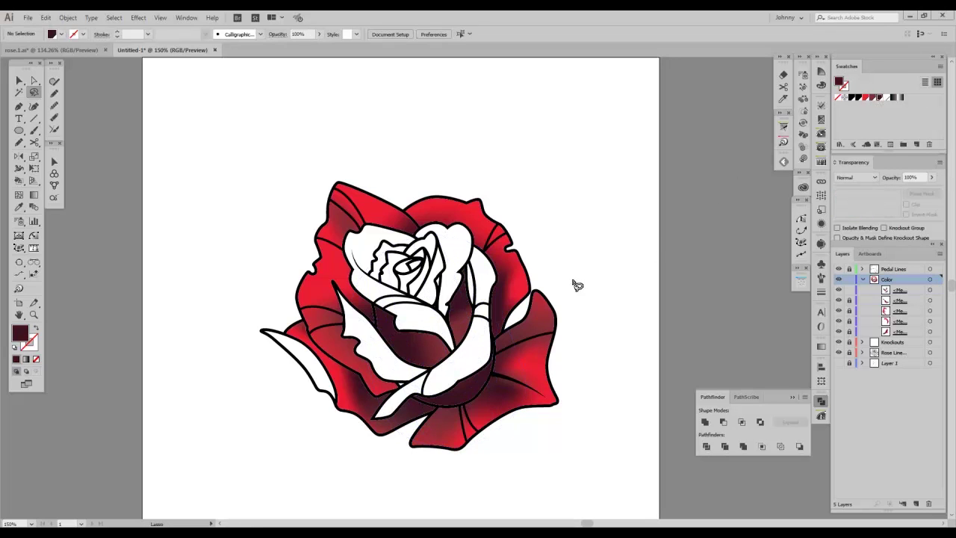
# Step: Fill the mesh point at the right inner petal with the dark maroon swatch and deselect the mesh
pyautogui.keyDown('ctrl'); pyautogui.click(469, 325); pyautogui.keyUp('ctrl')
pyautogui.moveTo(470, 320)
pyautogui.mouseDown()
pyautogui.moveTo(463, 327)
pyautogui.moveTo(482, 320)
pyautogui.mouseUp()
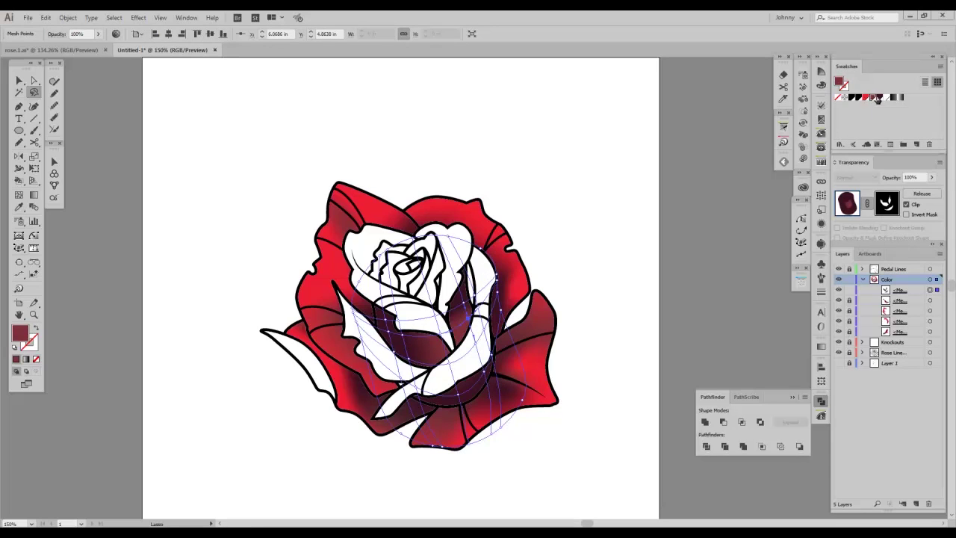
pyautogui.click(880, 98)
pyautogui.click(653, 273)
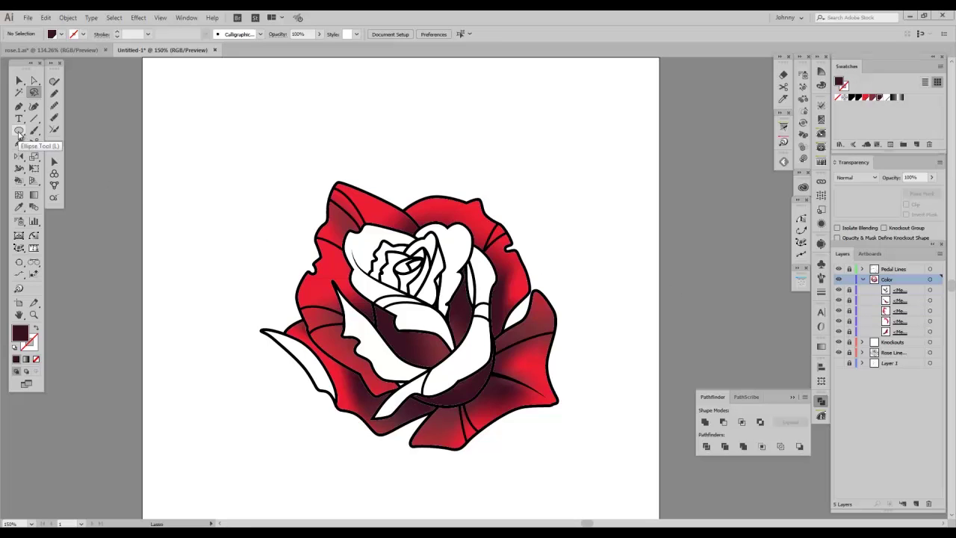
# Step: Draw a dark maroon ellipse about 3.02 by 3.33 in over the rose's center and add a mesh point at its middle
pyautogui.click(19, 131)
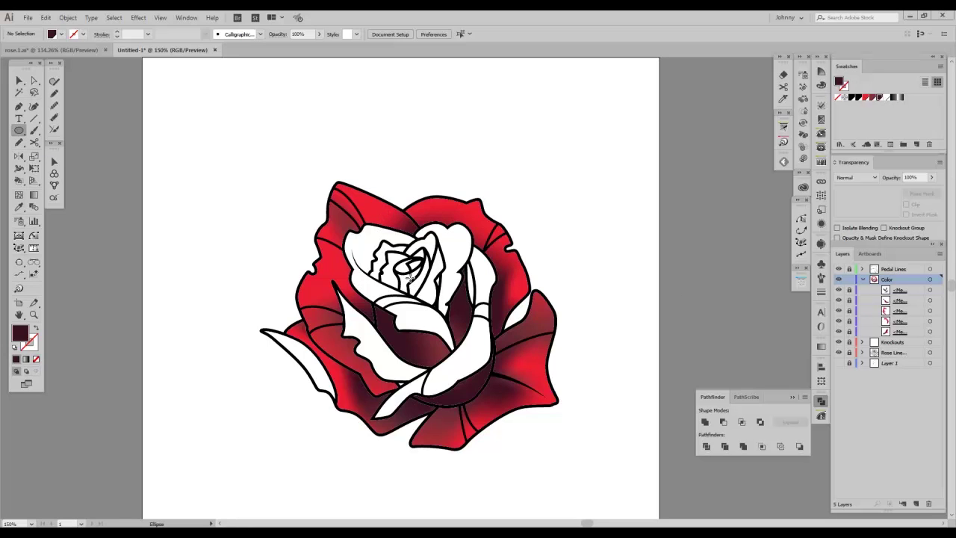
pyautogui.moveTo(404, 282); pyautogui.dragTo(324, 187)
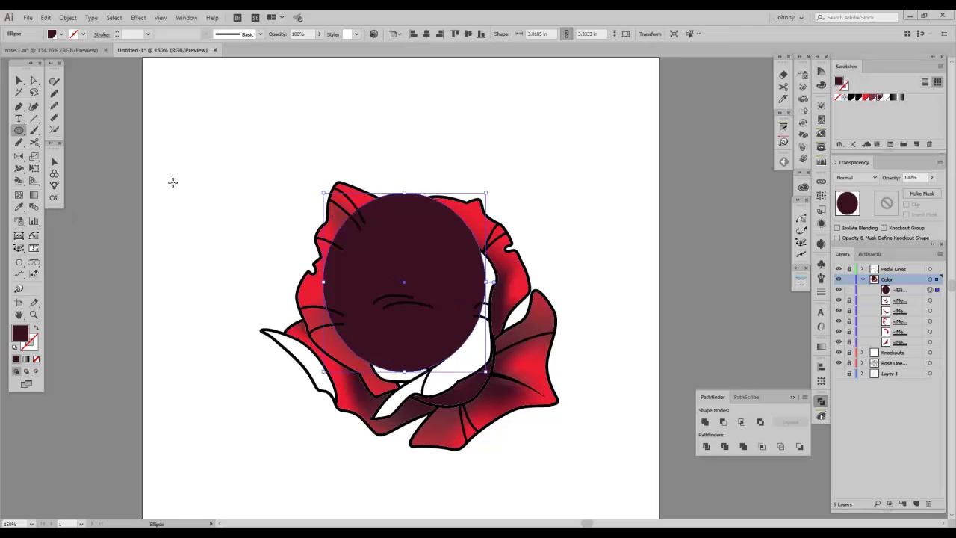
pyautogui.click(19, 195)
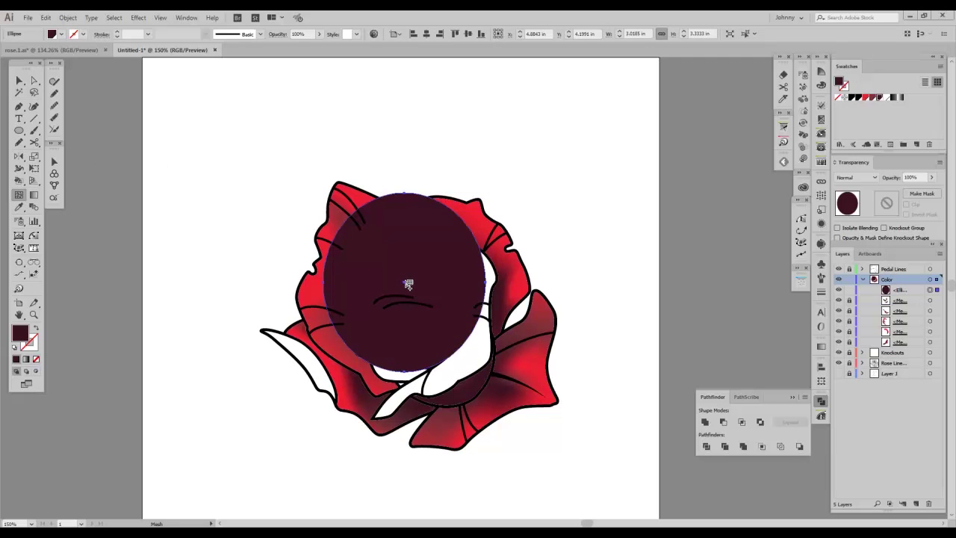
pyautogui.click(403, 281)
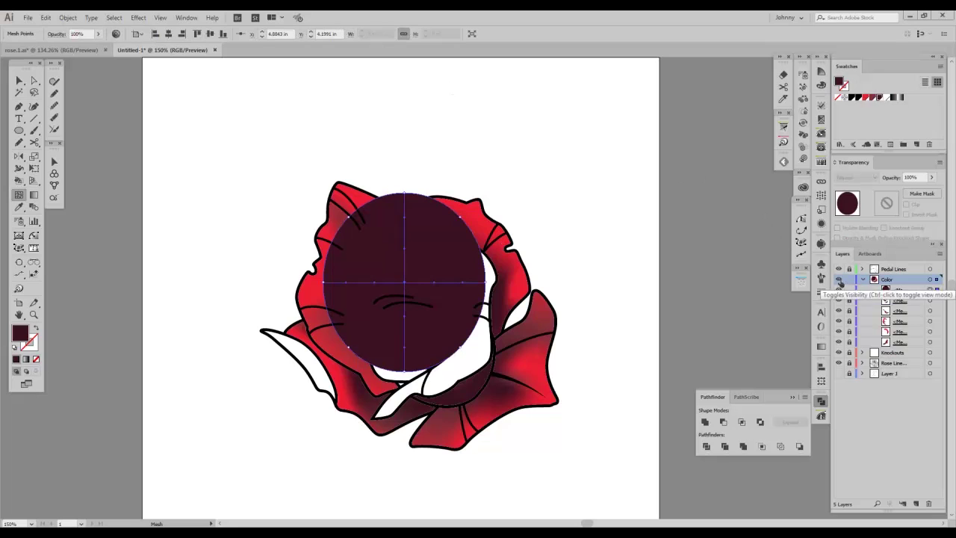
# Step: Copy the large upper-left inner petal's knockout shape with the Color layer hidden, then relock Knockouts and show Color again
pyautogui.press('v')
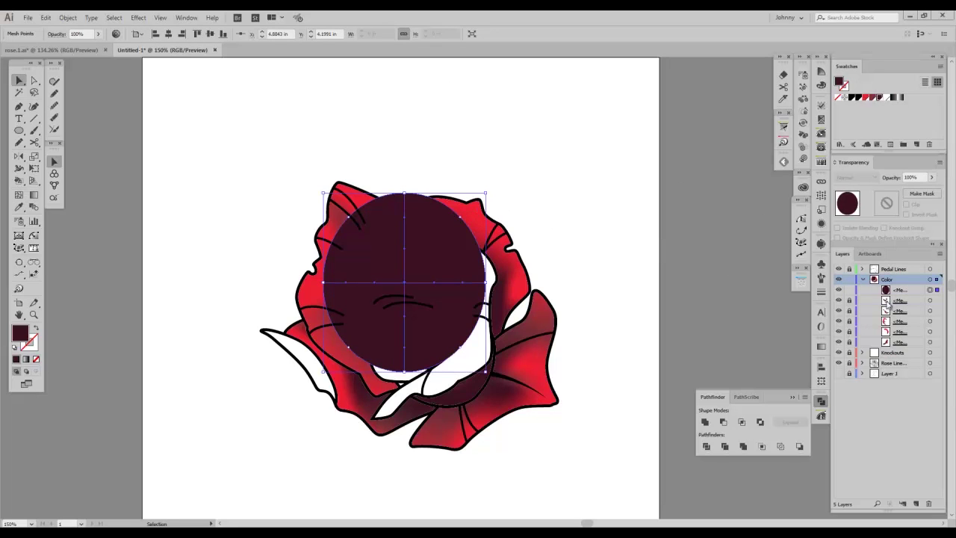
pyautogui.click(839, 281)
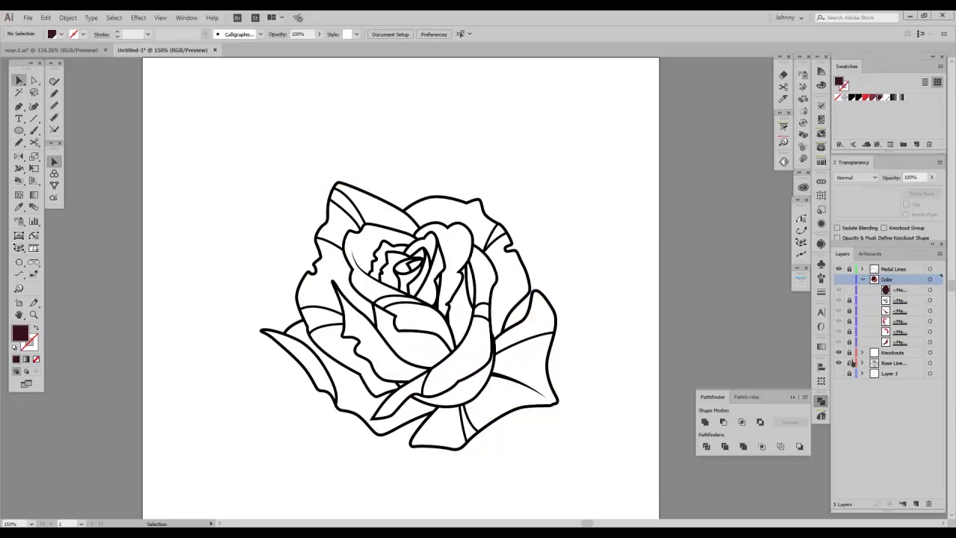
pyautogui.click(374, 237)
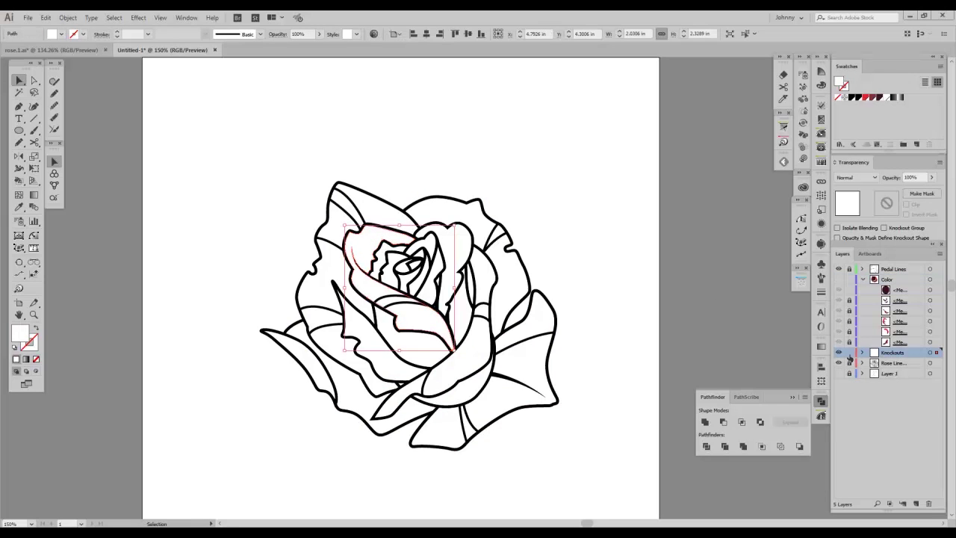
pyautogui.click(849, 353)
pyautogui.click(838, 280)
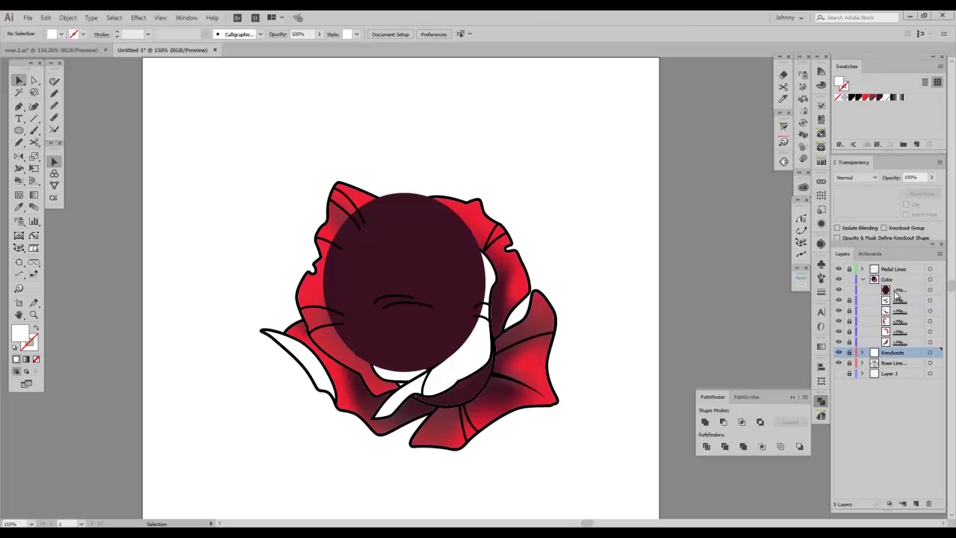
# Step: Create an opacity mask on the new ellipse mesh, paste the copied petal shape in place inside it and return to the artwork
pyautogui.click(937, 290)
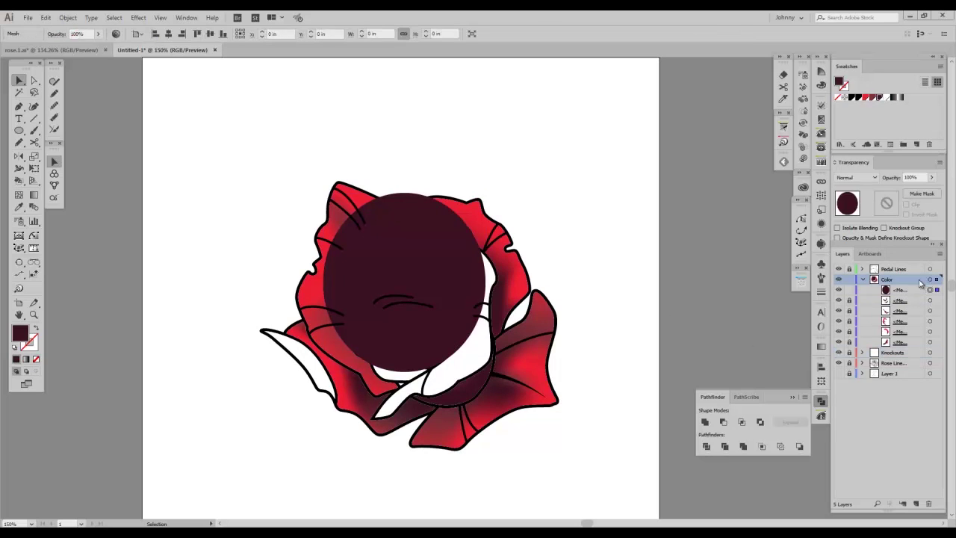
pyautogui.click(929, 195)
pyautogui.click(888, 204)
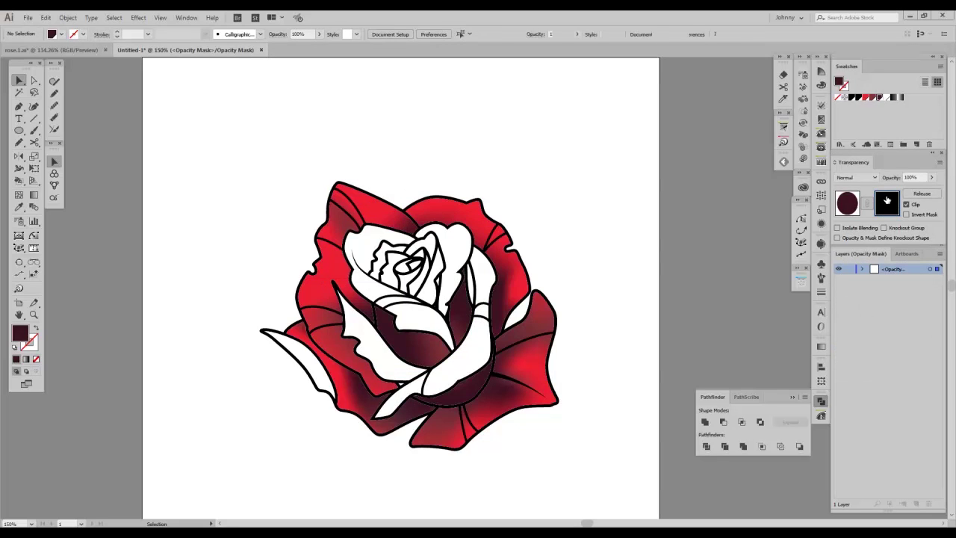
pyautogui.hotkey('ctrl', 'f')
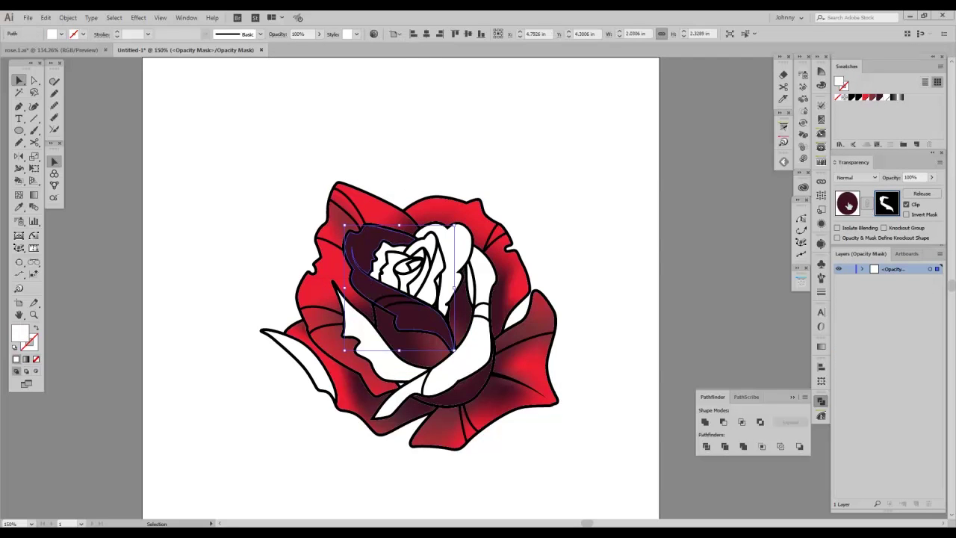
pyautogui.click(848, 205)
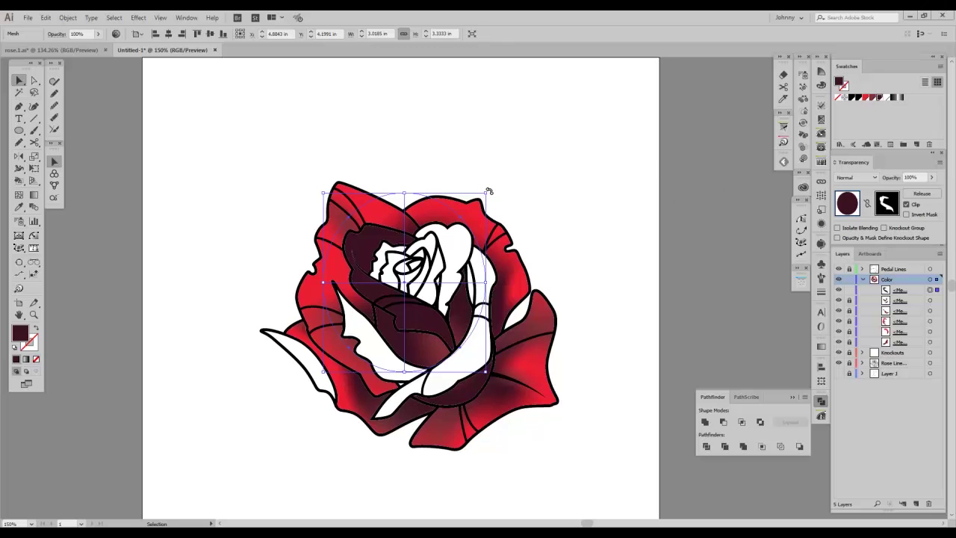
# Step: Rotate the ellipse mesh clockwise and shift it slightly down and right, independently of its mask
pyautogui.moveTo(489, 192); pyautogui.dragTo(440, 153)
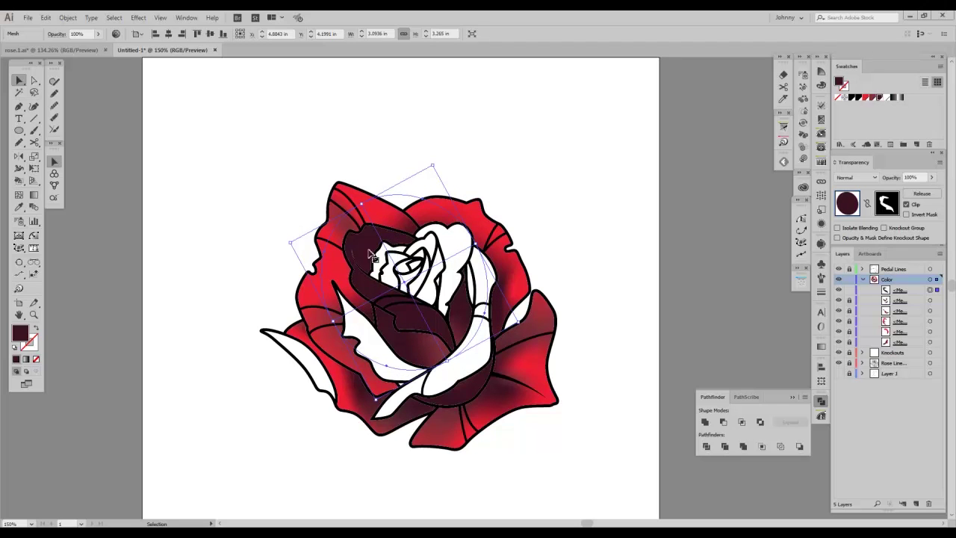
pyautogui.moveTo(436, 160); pyautogui.dragTo(485, 260)
pyautogui.moveTo(475, 328); pyautogui.dragTo(485, 344)
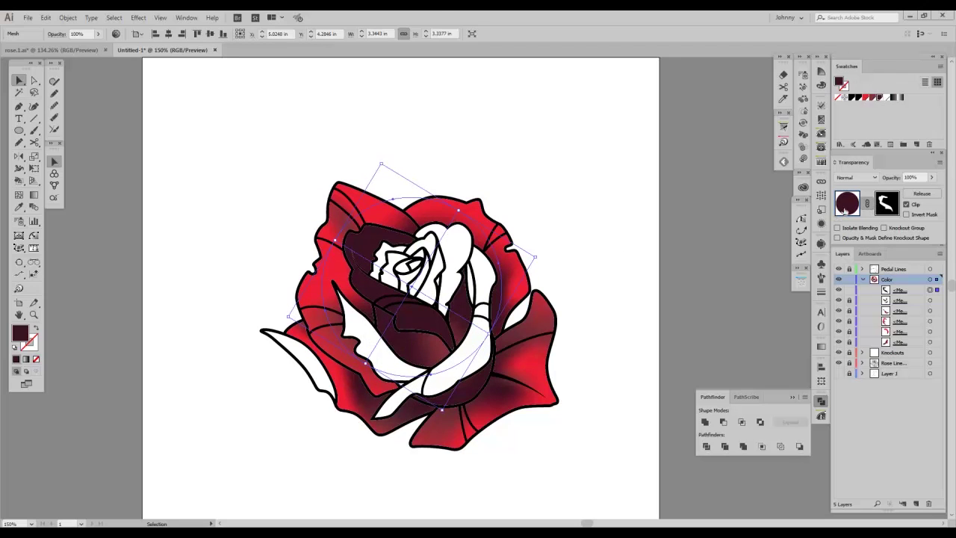
# Step: Move the mesh's upper-left edge point up and right and angle its handle along the petal's left side
pyautogui.press('a')
pyautogui.click(337, 245)
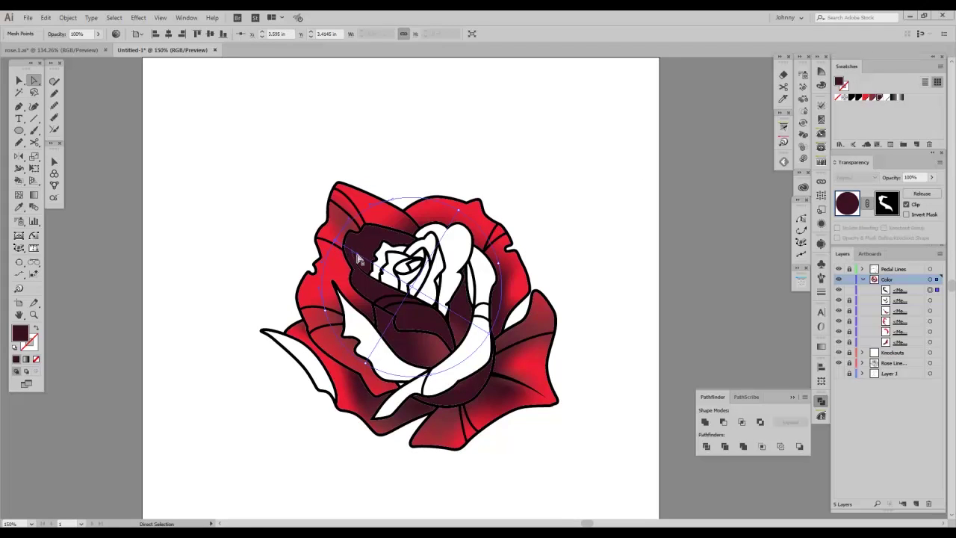
pyautogui.moveTo(359, 256); pyautogui.dragTo(388, 271)
pyautogui.moveTo(338, 243)
pyautogui.mouseDown()
pyautogui.moveTo(345, 220)
pyautogui.moveTo(379, 216)
pyautogui.moveTo(353, 268)
pyautogui.moveTo(336, 241)
pyautogui.mouseUp()
pyautogui.hotkey('ctrl', 'z')
pyautogui.hotkey('ctrl', 'z')
pyautogui.moveTo(412, 289); pyautogui.dragTo(426, 308)
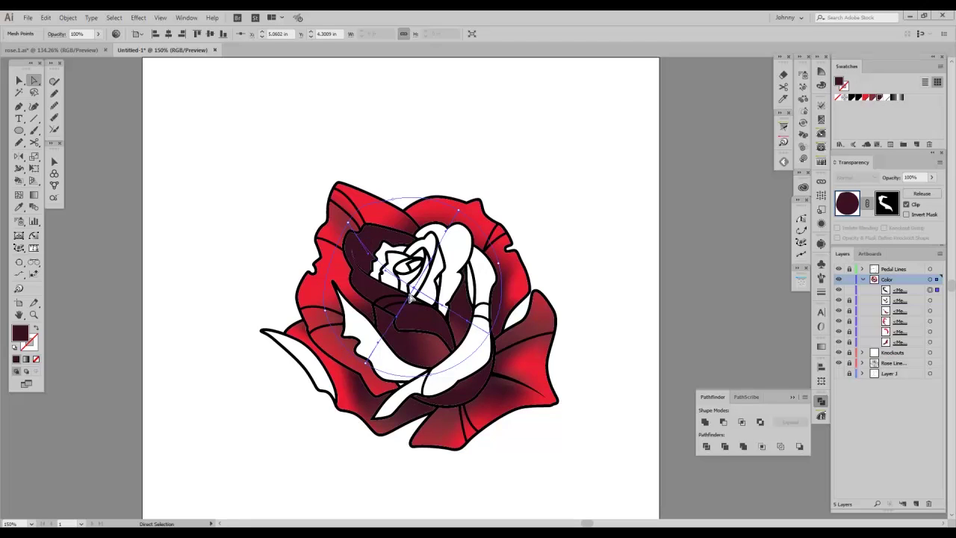
# Step: Lower the mesh's center point, bend its handles along the petal's fold, and shift the upper-left edge point further up and right
pyautogui.moveTo(413, 289); pyautogui.dragTo(412, 309)
pyautogui.click(411, 314)
pyautogui.moveTo(379, 346); pyautogui.dragTo(407, 325)
pyautogui.moveTo(443, 274); pyautogui.dragTo(446, 307)
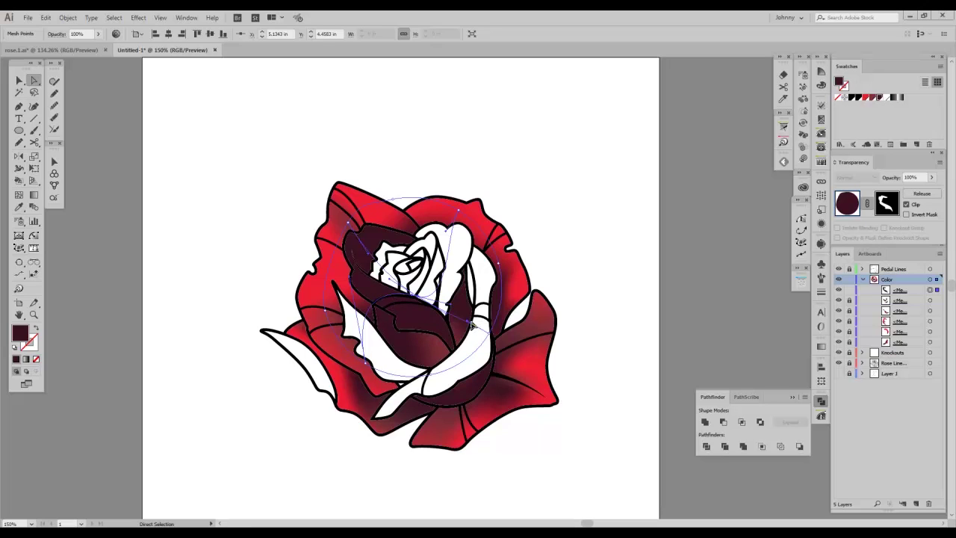
pyautogui.moveTo(467, 323)
pyautogui.mouseDown()
pyautogui.moveTo(454, 338)
pyautogui.moveTo(460, 328)
pyautogui.mouseUp()
pyautogui.moveTo(349, 230); pyautogui.dragTo(373, 248)
pyautogui.moveTo(364, 215)
pyautogui.mouseDown()
pyautogui.moveTo(331, 220)
pyautogui.moveTo(366, 214)
pyautogui.mouseUp()
# Step: Add a mesh point above the center of the ellipse mesh and adjust the new mesh line's curve
pyautogui.click(19, 195)
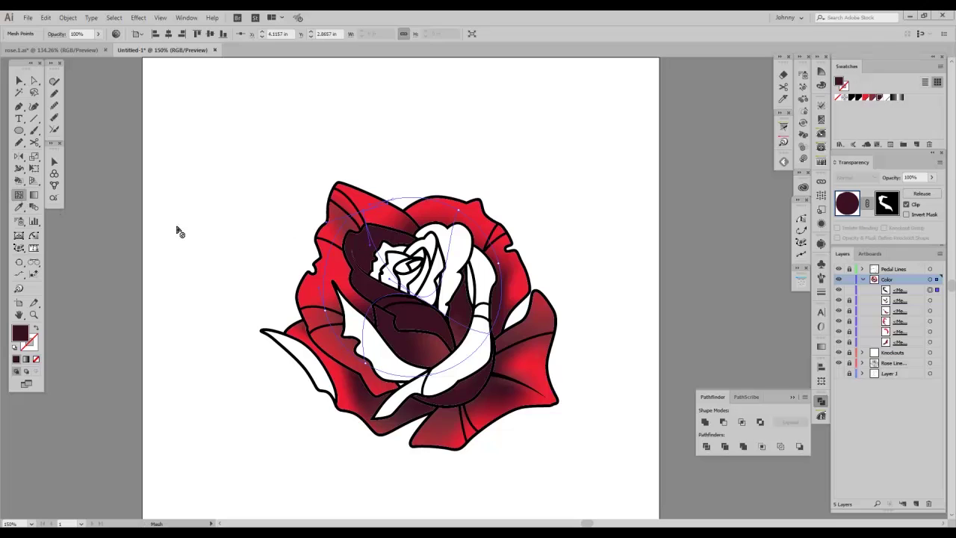
pyautogui.click(408, 250)
pyautogui.press('a')
pyautogui.moveTo(440, 285); pyautogui.dragTo(447, 301)
pyautogui.click(407, 254)
# Step: Add a mesh point on the petal's lower-left fold and reposition the neighboring left-side mesh points to follow the petal
pyautogui.click(18, 194)
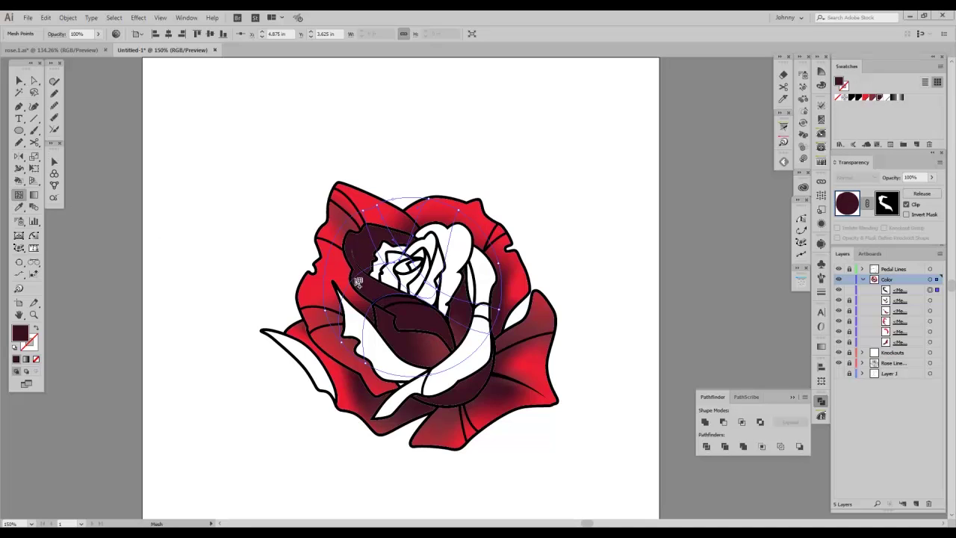
pyautogui.click(385, 300)
pyautogui.press('a')
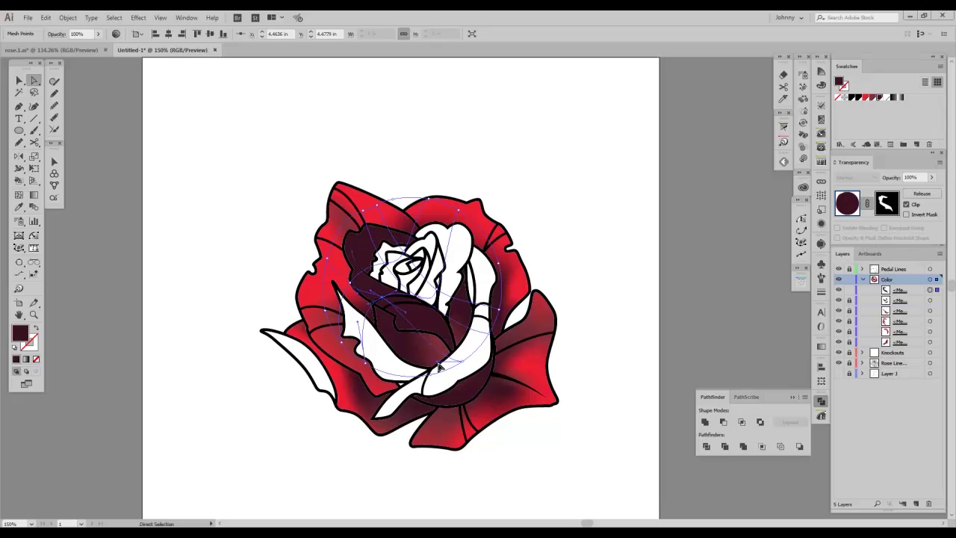
pyautogui.moveTo(348, 288); pyautogui.dragTo(353, 274)
pyautogui.moveTo(335, 237); pyautogui.dragTo(338, 238)
# Step: Fill the whole petal mesh with the medium dark red swatch and its upper-left edge points with bright red
pyautogui.moveTo(248, 145); pyautogui.dragTo(600, 464)
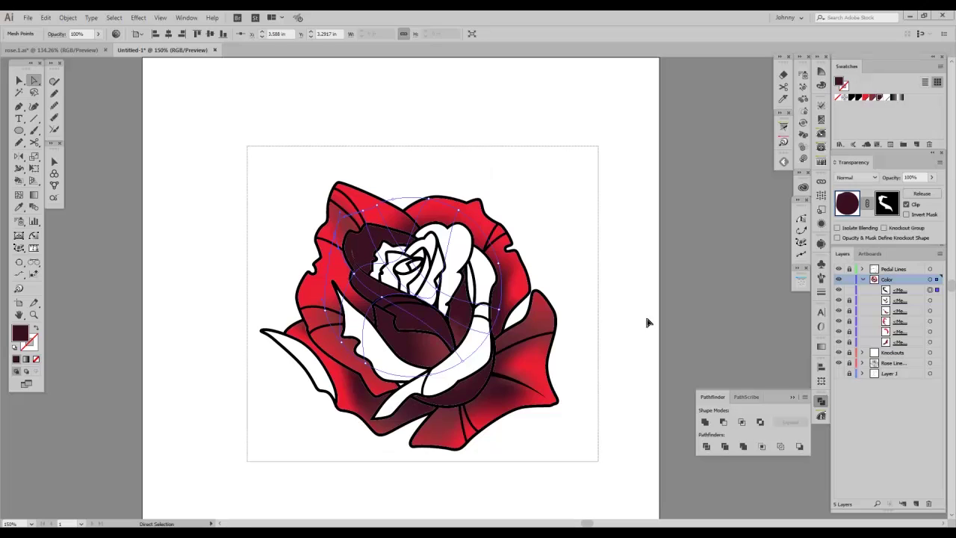
pyautogui.click(874, 99)
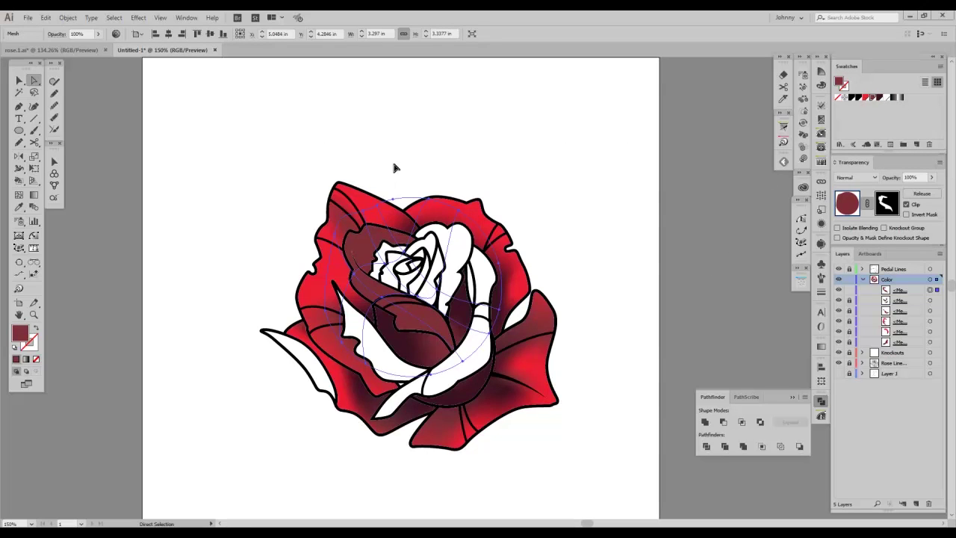
pyautogui.moveTo(299, 176); pyautogui.dragTo(401, 235)
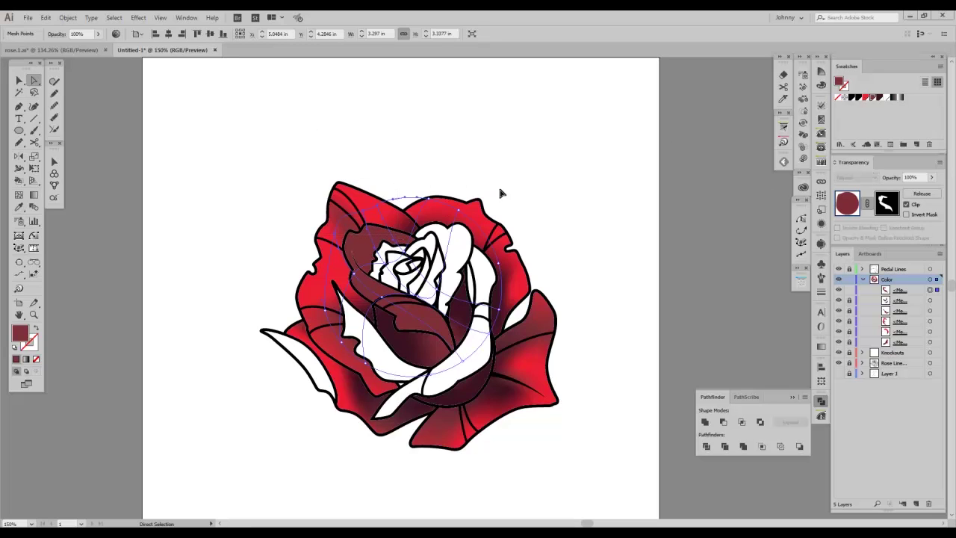
pyautogui.click(867, 98)
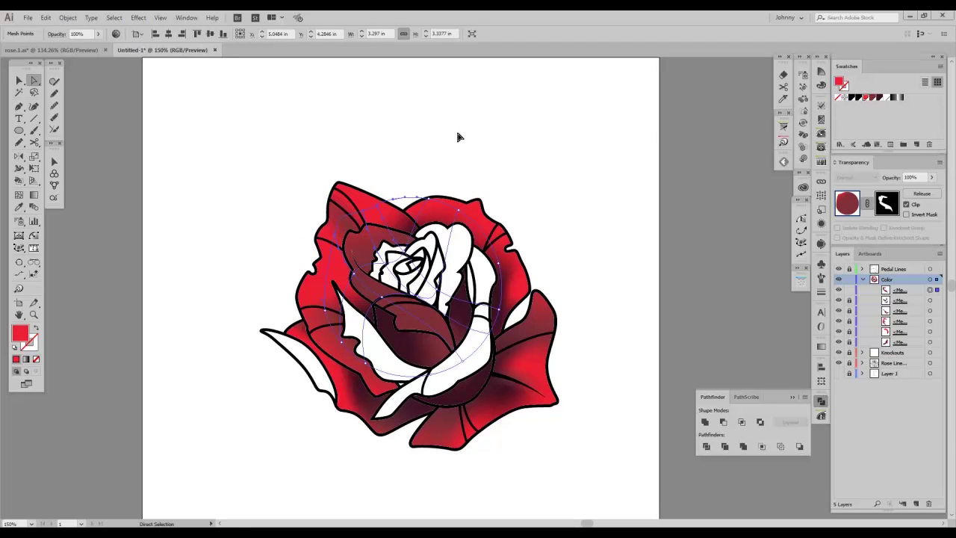
# Step: Lasso the mesh points inside the inner petal's upper section and fill them with bright red
pyautogui.press('q')
pyautogui.moveTo(417, 246)
pyautogui.mouseDown()
pyautogui.moveTo(354, 287)
pyautogui.moveTo(391, 245)
pyautogui.moveTo(436, 240)
pyautogui.mouseUp()
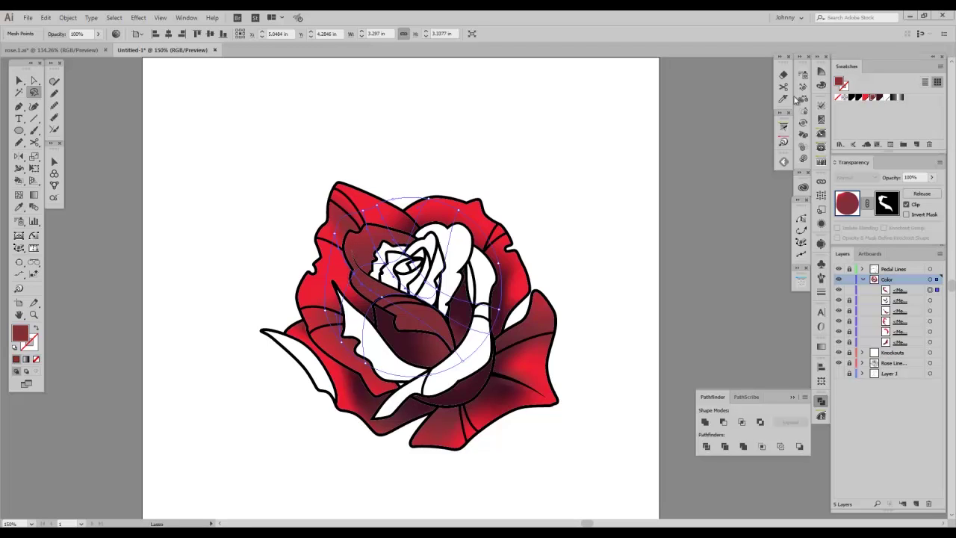
pyautogui.click(867, 98)
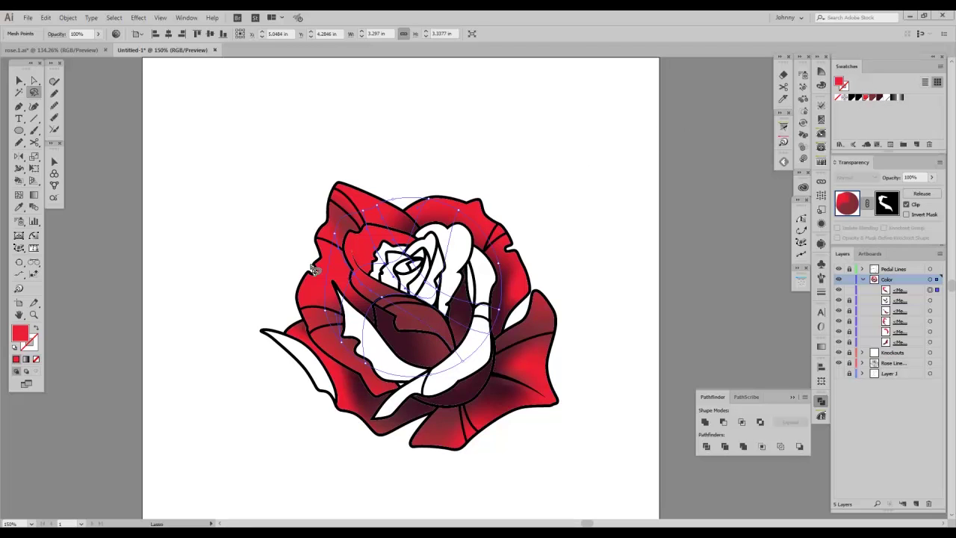
# Step: Add a bright red mesh point on the inner petal's lower flap and color the mesh point at the fold beside it bright red
pyautogui.click(19, 194)
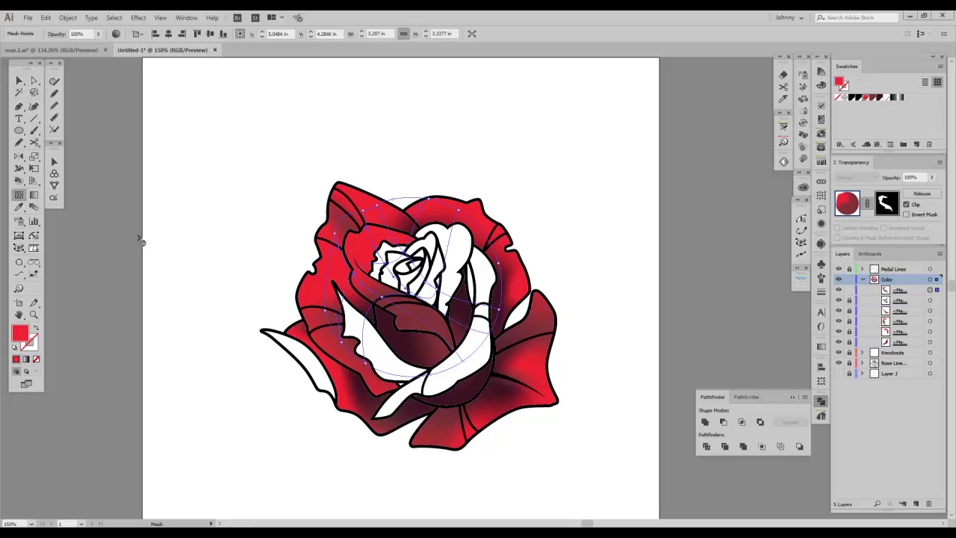
pyautogui.click(427, 326)
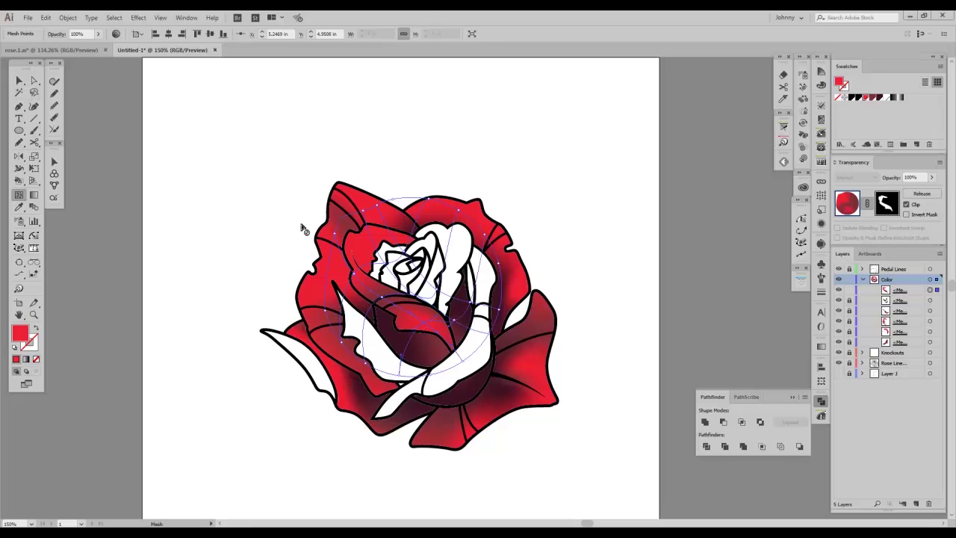
pyautogui.press('a')
pyautogui.click(381, 300)
pyautogui.click(865, 98)
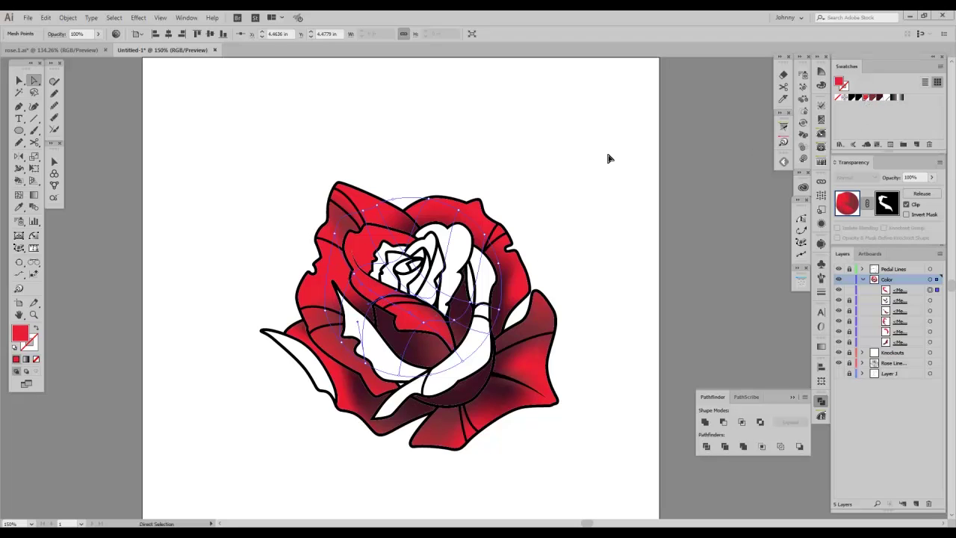
pyautogui.click(306, 125)
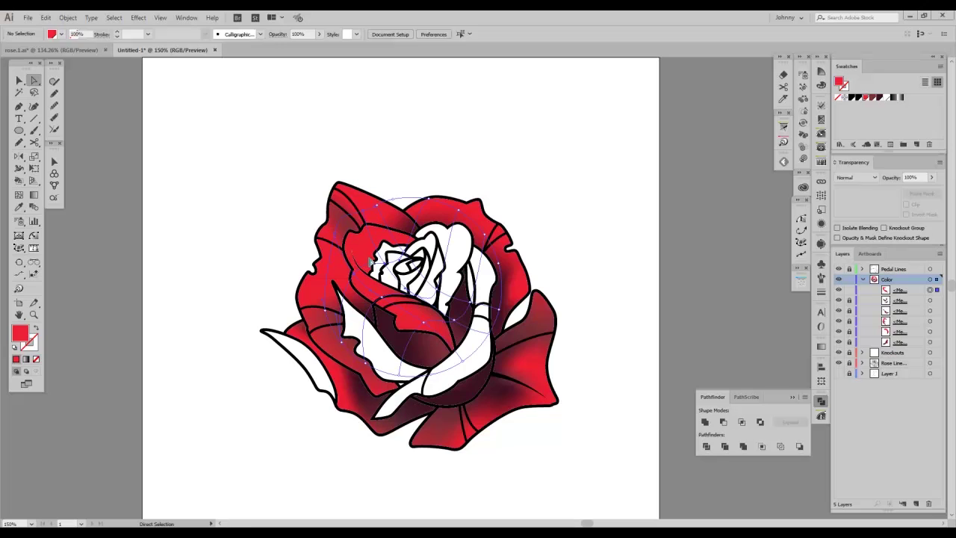
# Step: Add a mesh point along the petal's inner edge beside the rose center and shade that edge with the medium dark red swatch (R=127 G=47 B=56)
pyautogui.click(394, 284)
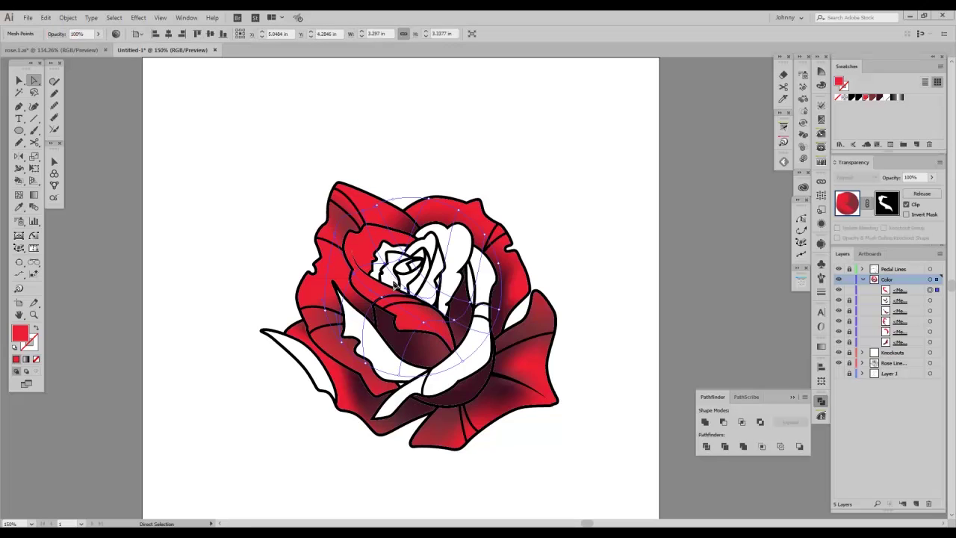
pyautogui.click(19, 195)
pyautogui.click(387, 278)
pyautogui.press('a')
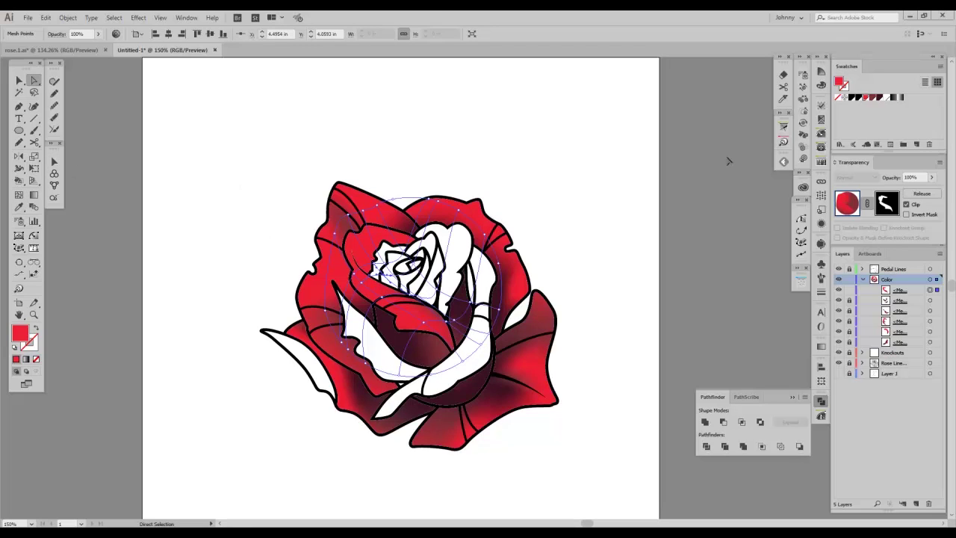
pyautogui.click(873, 100)
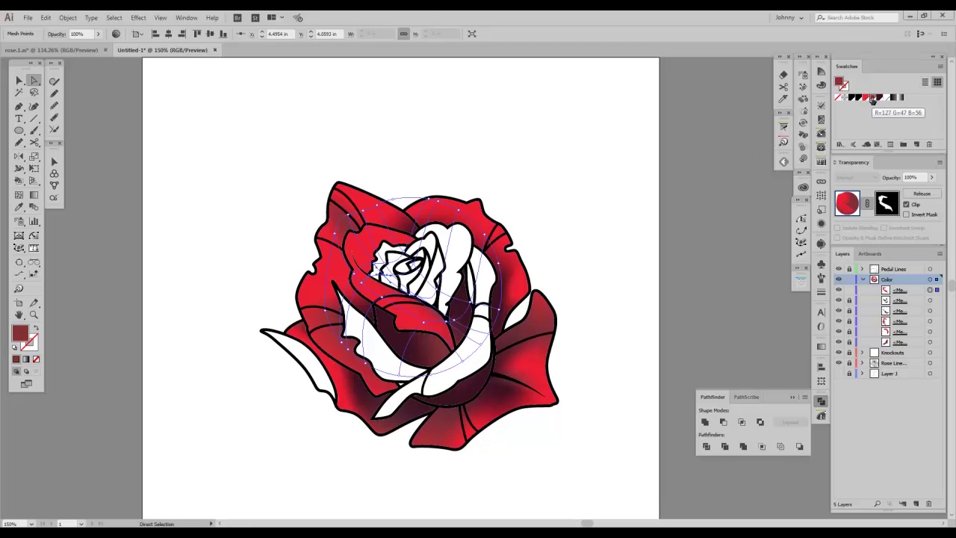
pyautogui.click(379, 266)
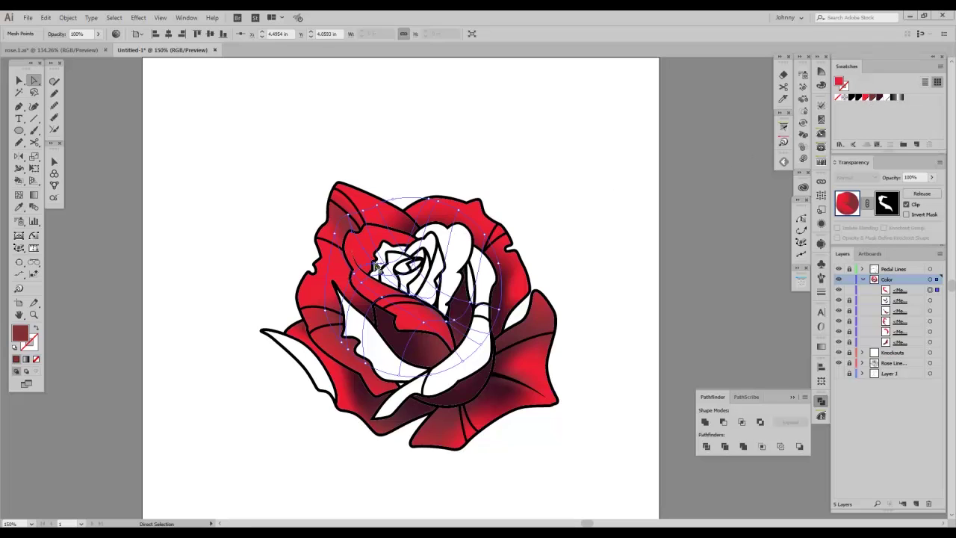
pyautogui.click(871, 100)
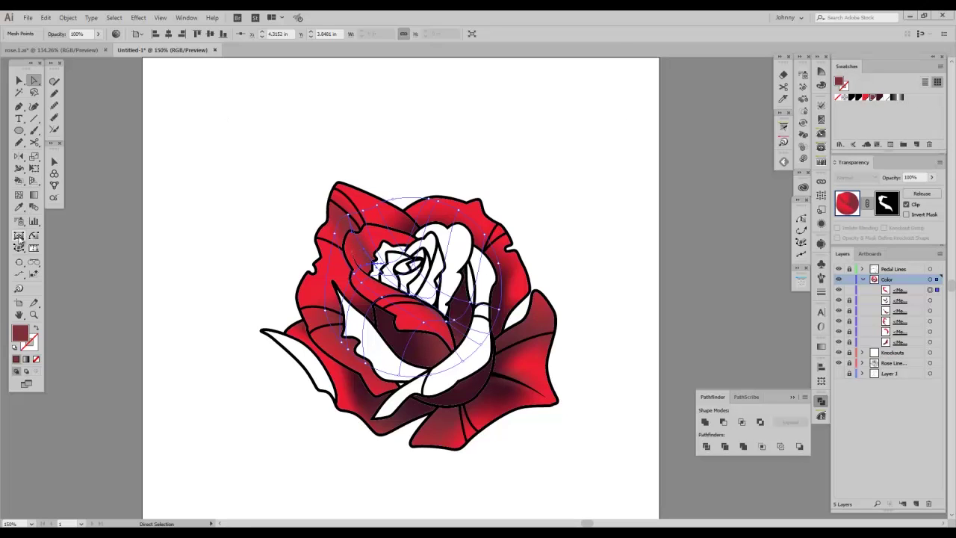
# Step: Add a mesh point above the shaded inner edge, fill it with bright red, and deselect the petal mesh
pyautogui.click(19, 196)
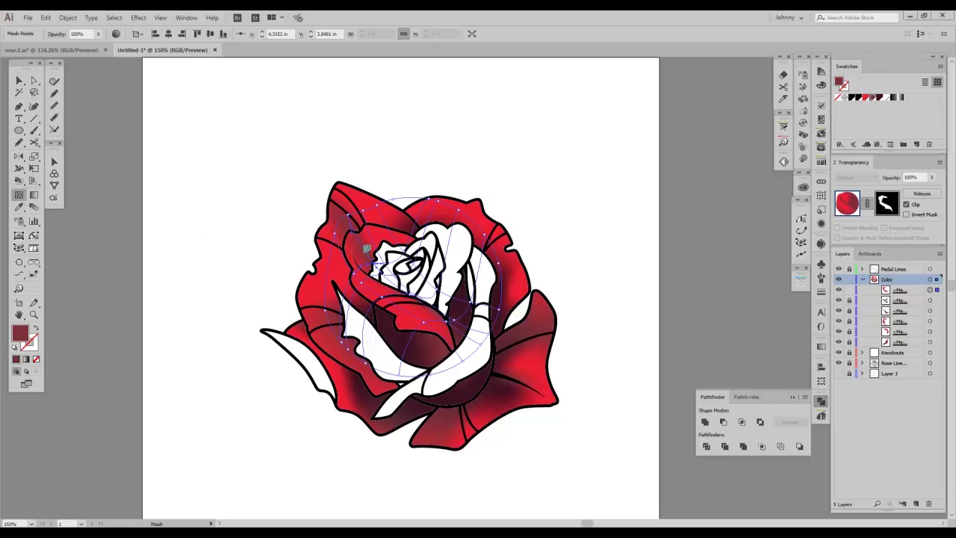
pyautogui.click(865, 97)
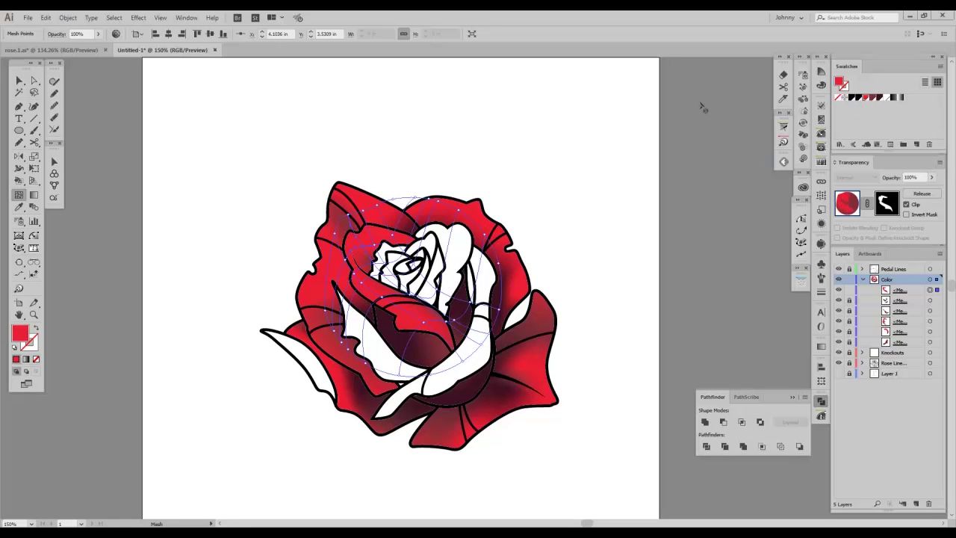
pyautogui.click(20, 81)
pyautogui.click(179, 146)
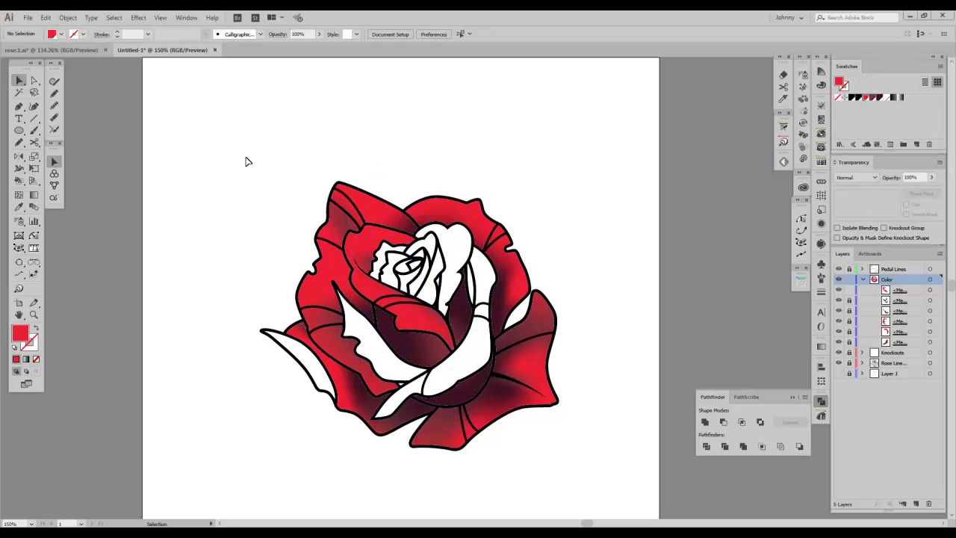
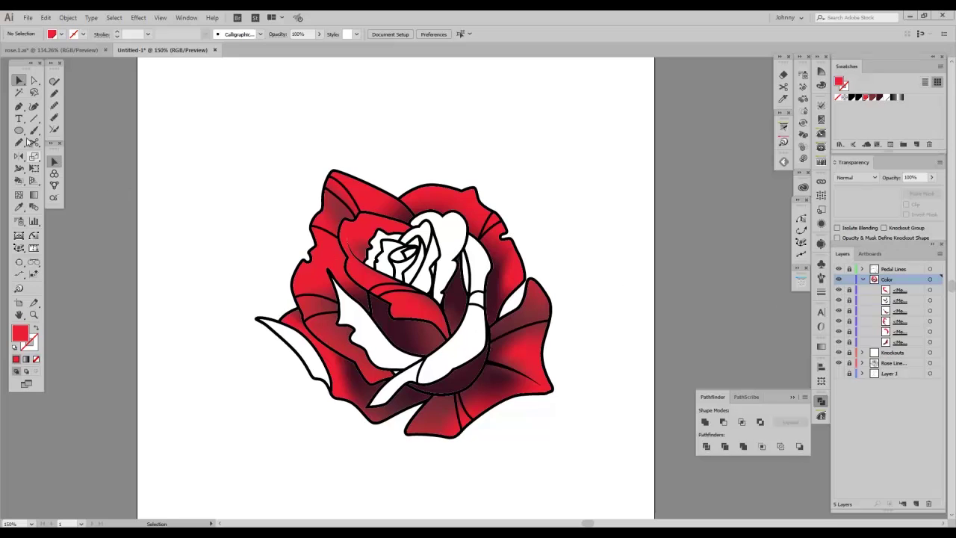
# Step: Draw a bright red ellipse about 3.13 by 4.41 in over the long right-hand petal and leave it deselected
pyautogui.press('l')
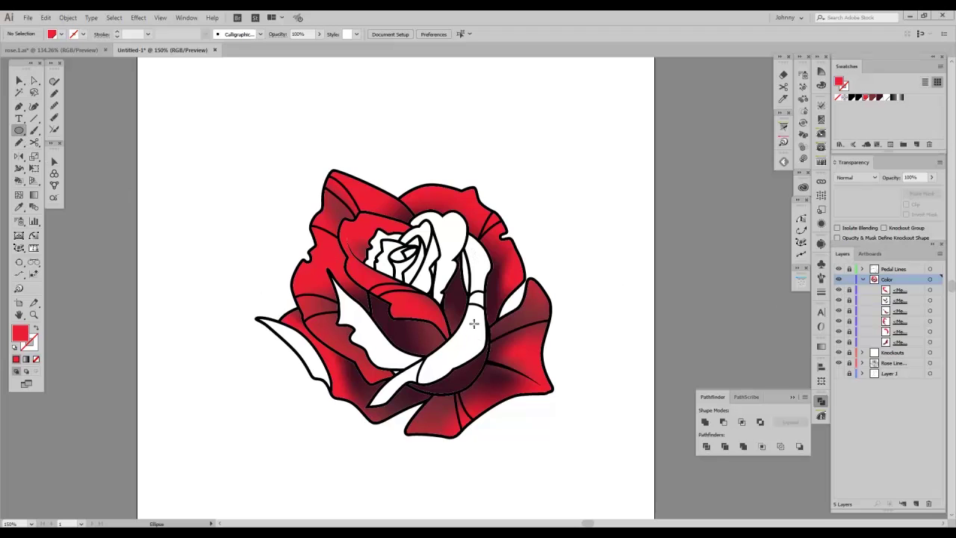
pyautogui.moveTo(451, 325); pyautogui.dragTo(366, 206)
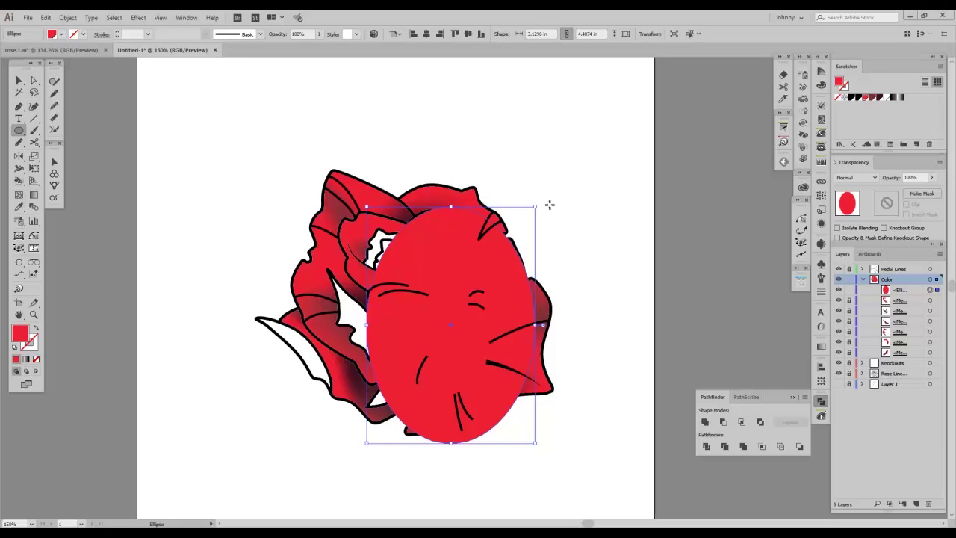
pyautogui.press('v')
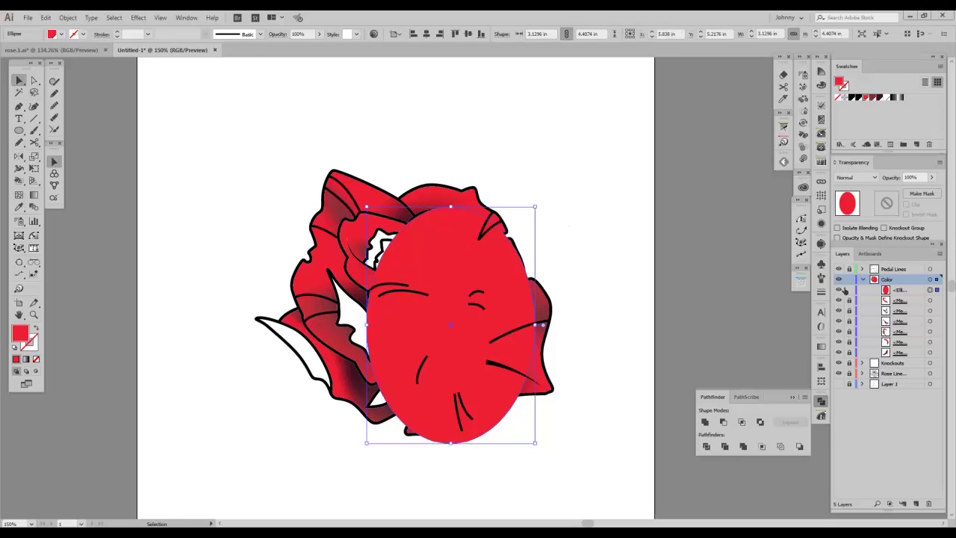
pyautogui.hotkey('ctrl', 'shift', 'a')
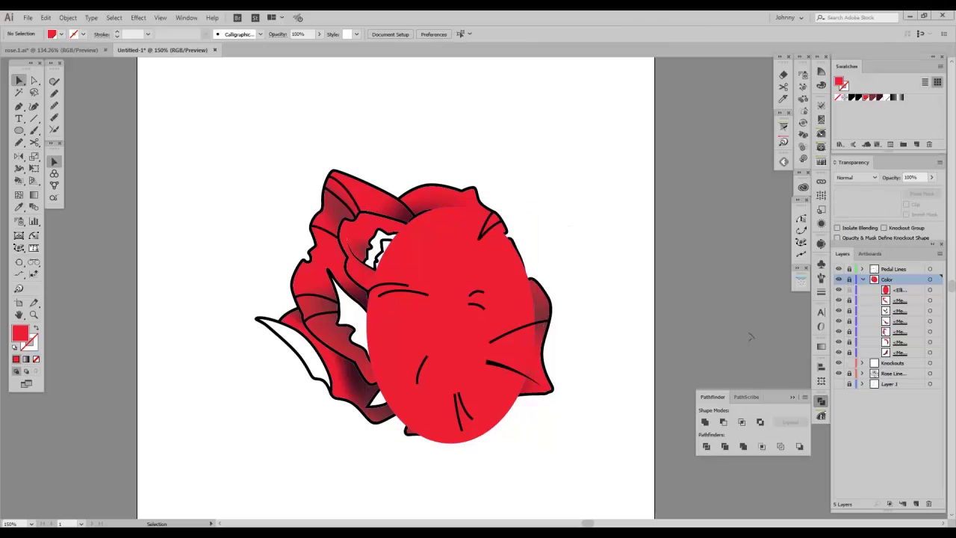
# Step: Give the ellipse an opacity mask containing the right-hand petal's knockout shape pasted in place, and unlink the mask from the artwork
pyautogui.click(486, 328)
pyautogui.press('a')
pyautogui.press('v')
pyautogui.hotkey('ctrl', 'shift', 'a')
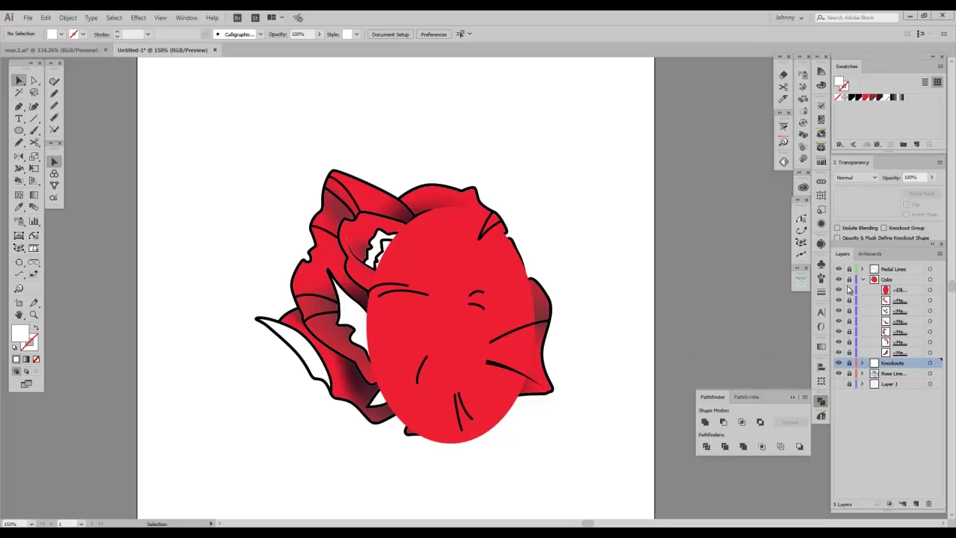
pyautogui.click(937, 290)
pyautogui.click(932, 196)
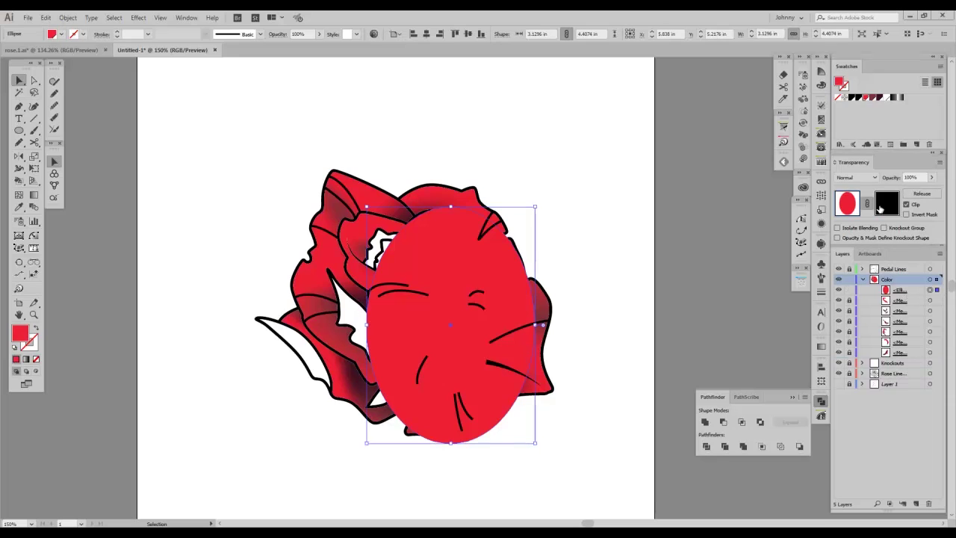
pyautogui.click(887, 205)
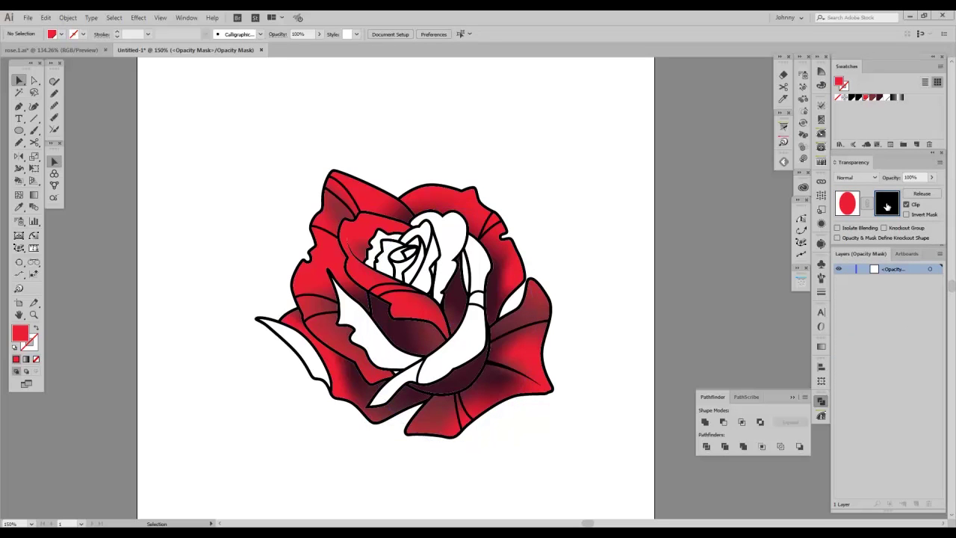
pyautogui.hotkey('ctrl', 'f')
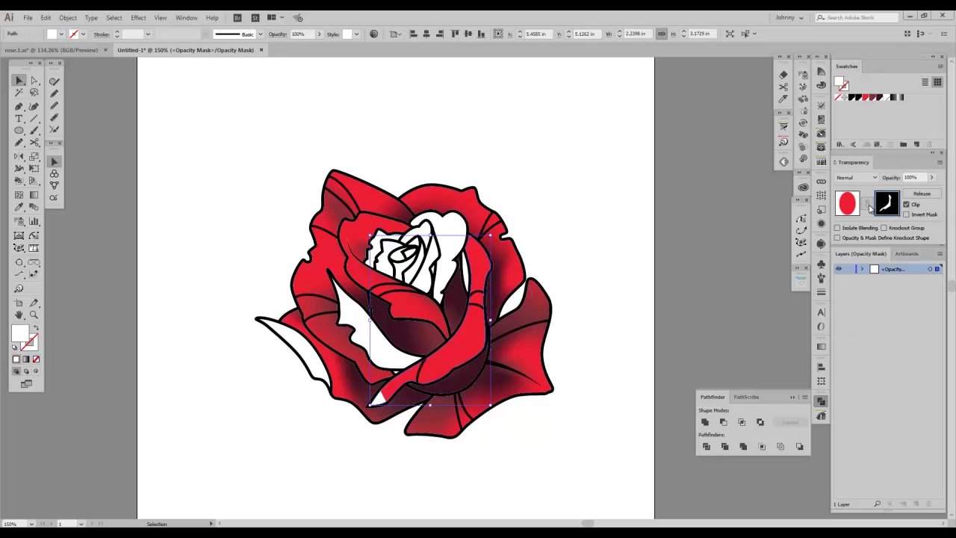
pyautogui.click(867, 210)
pyautogui.click(867, 205)
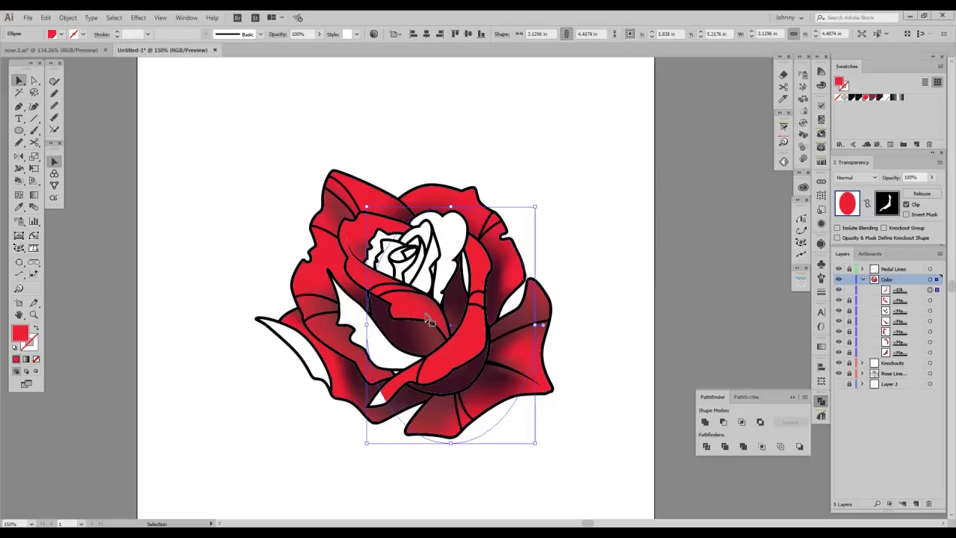
# Step: Rotate the ellipse clockwise, stretch it to about 4.56 in, and center it so it covers the whole masked petal
pyautogui.moveTo(540, 203); pyautogui.dragTo(384, 434)
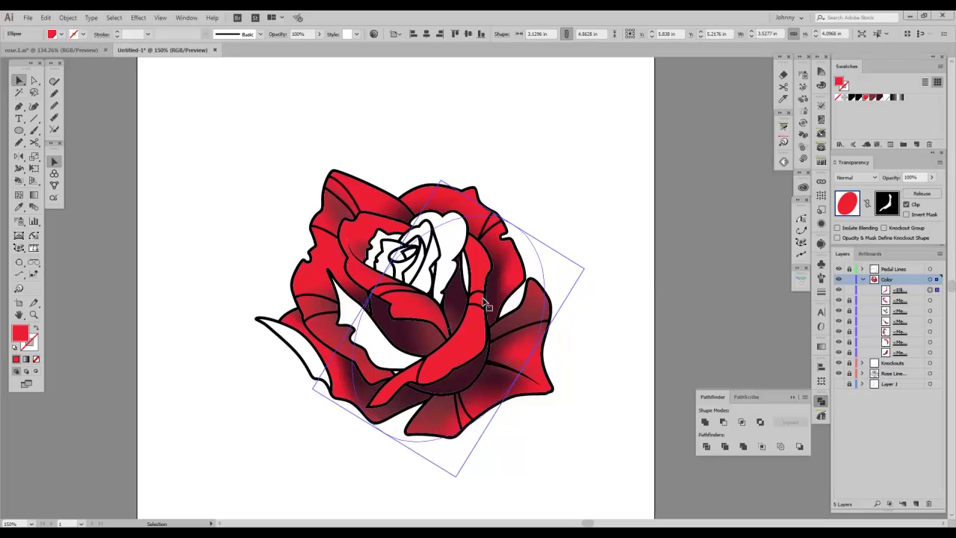
pyautogui.moveTo(588, 267); pyautogui.dragTo(596, 293)
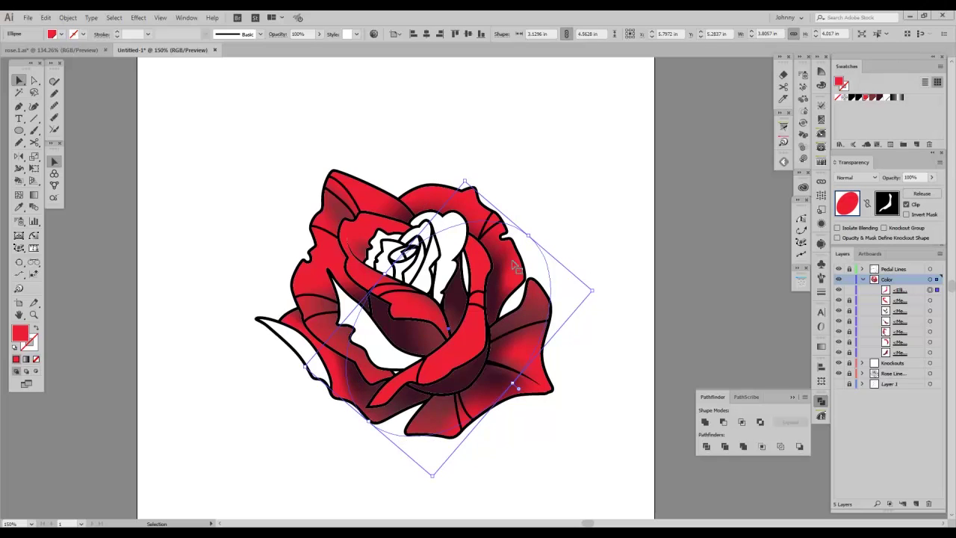
pyautogui.moveTo(452, 334); pyautogui.dragTo(448, 332)
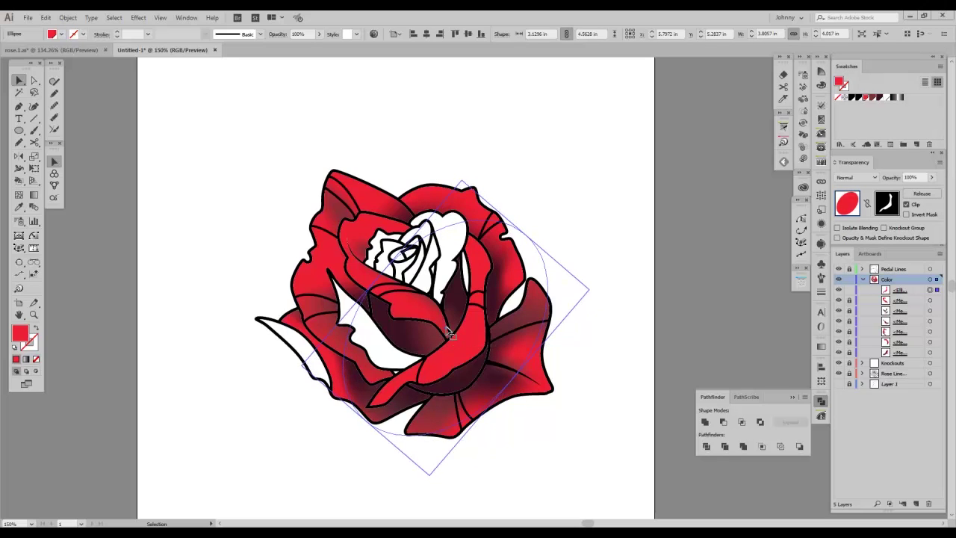
pyautogui.moveTo(529, 230); pyautogui.dragTo(524, 223)
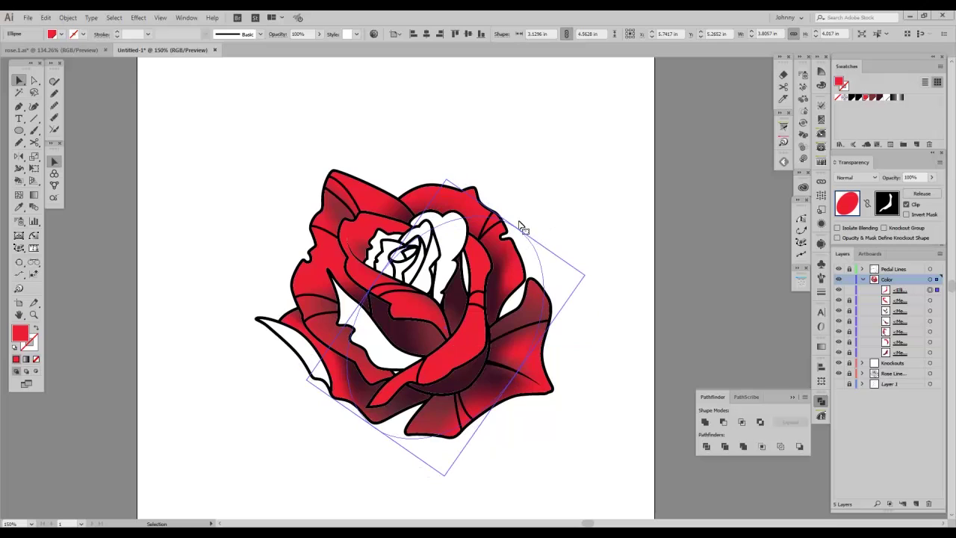
pyautogui.moveTo(453, 333); pyautogui.dragTo(450, 333)
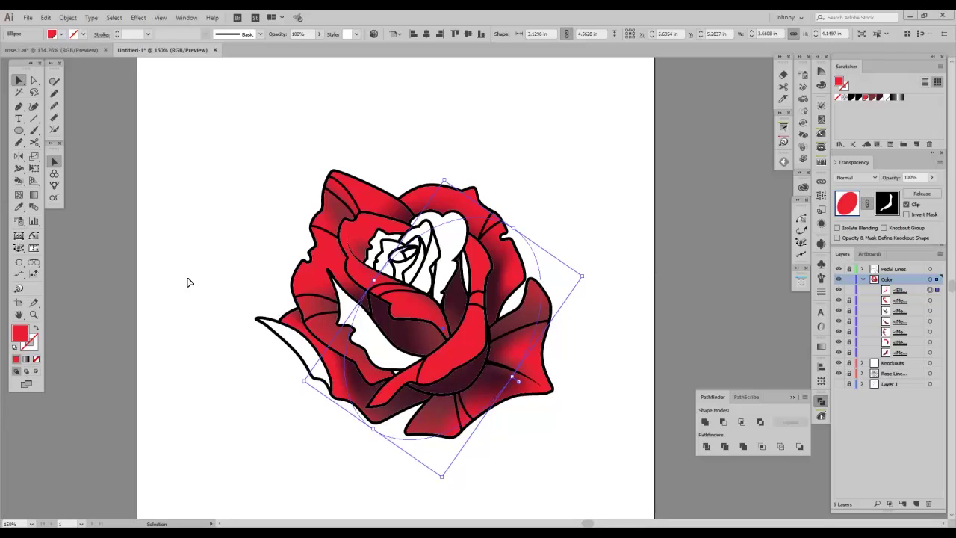
# Step: Convert the ellipse to a gradient mesh with one center point and shift that point toward the middle of the petal
pyautogui.press('a')
pyautogui.click(19, 197)
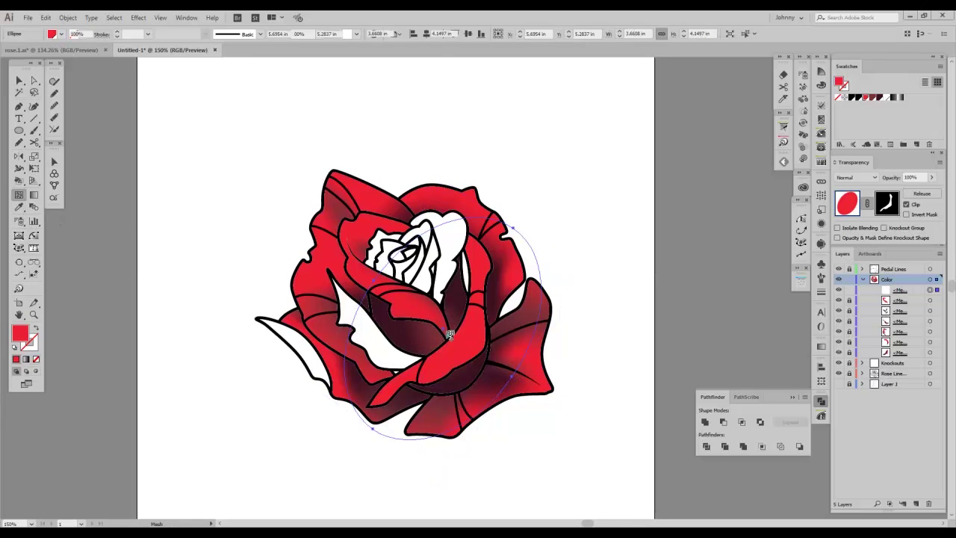
pyautogui.click(449, 334)
pyautogui.press('a')
pyautogui.moveTo(447, 334); pyautogui.dragTo(444, 351)
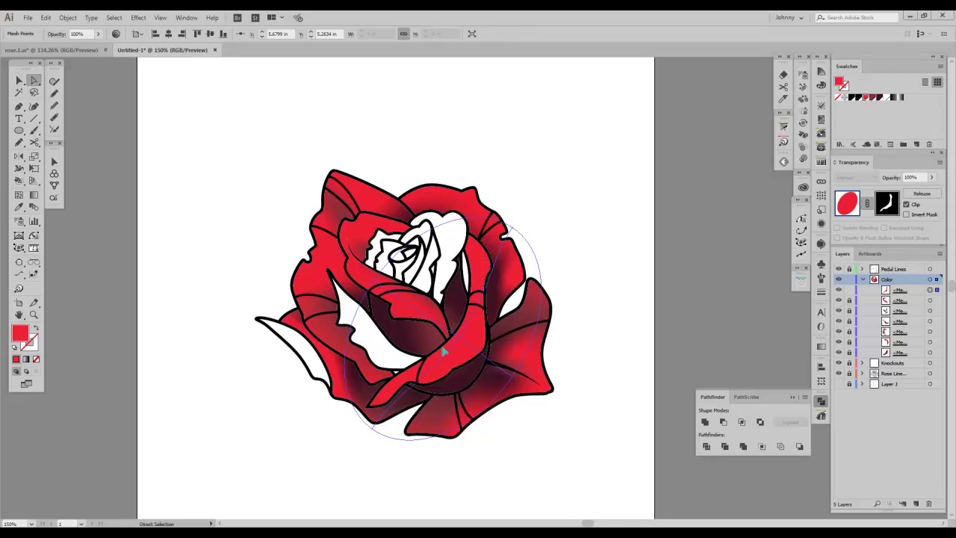
# Step: Move the mesh's lower-left edge point up to the petal's tip and its upper-right edge point over toward the rose's top
pyautogui.click(370, 431)
pyautogui.moveTo(373, 433); pyautogui.dragTo(358, 408)
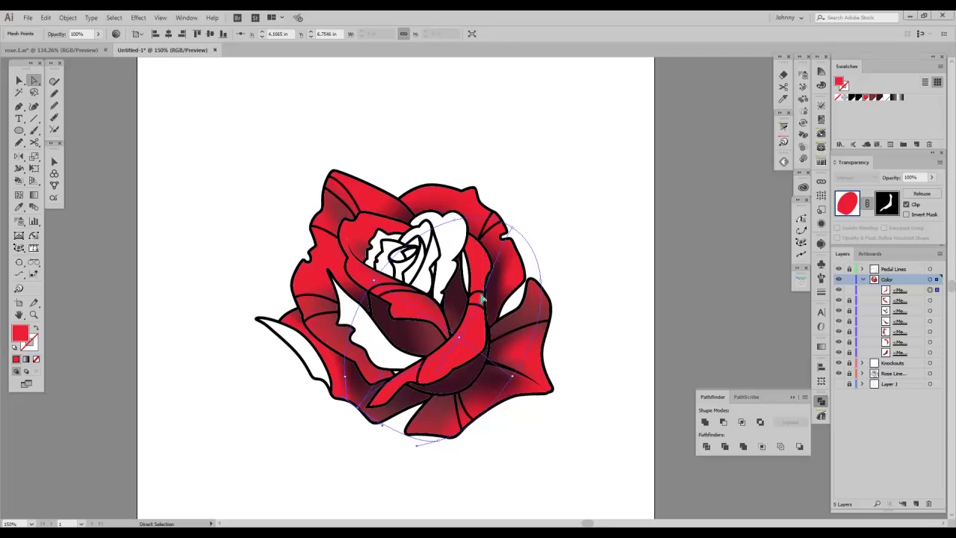
pyautogui.click(514, 232)
pyautogui.moveTo(488, 299); pyautogui.dragTo(420, 216)
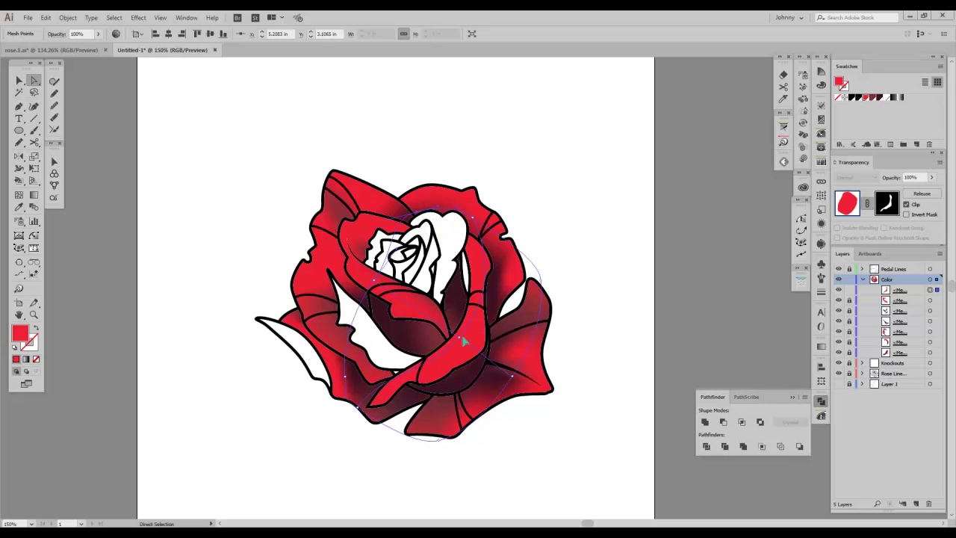
# Step: Pull the mesh's left and lower-right edge points inward and adjust the center and upper points so the mesh follows the petal's bend
pyautogui.click(470, 345)
pyautogui.click(540, 284)
pyautogui.click(473, 218)
pyautogui.click(464, 221)
pyautogui.moveTo(513, 379); pyautogui.dragTo(467, 344)
pyautogui.moveTo(375, 281); pyautogui.dragTo(417, 329)
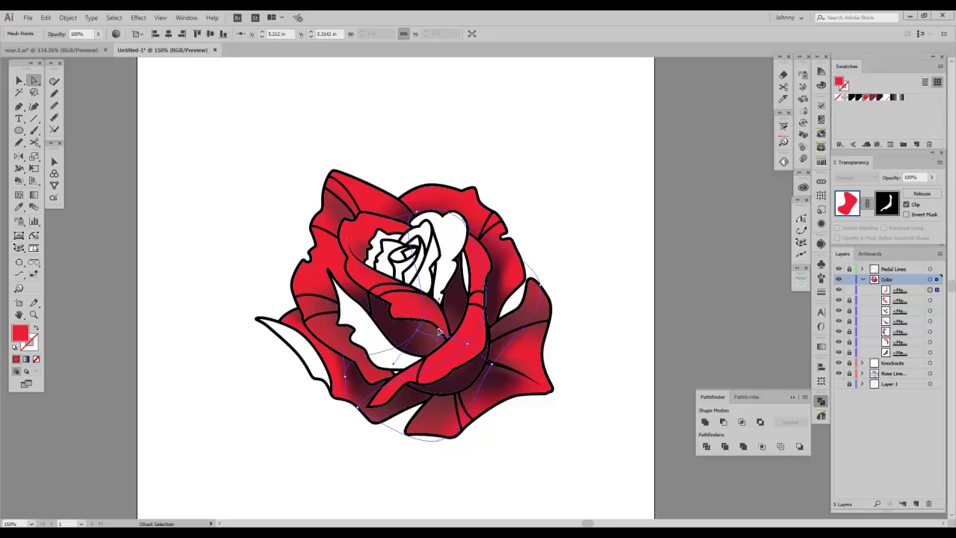
pyautogui.moveTo(447, 332); pyautogui.dragTo(444, 333)
# Step: Add two mesh points to the front petal's gradient mesh, one on each side of its center point
pyautogui.click(19, 194)
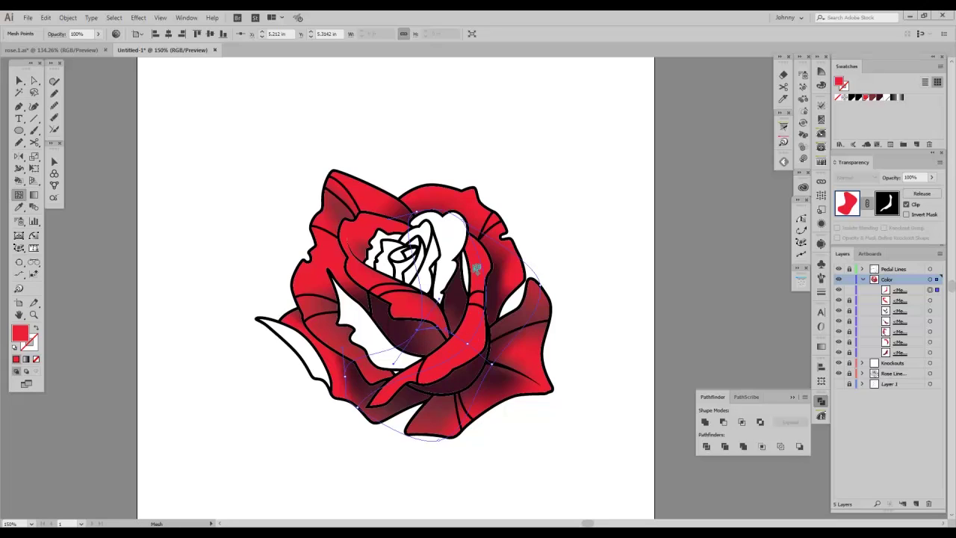
pyautogui.click(458, 338)
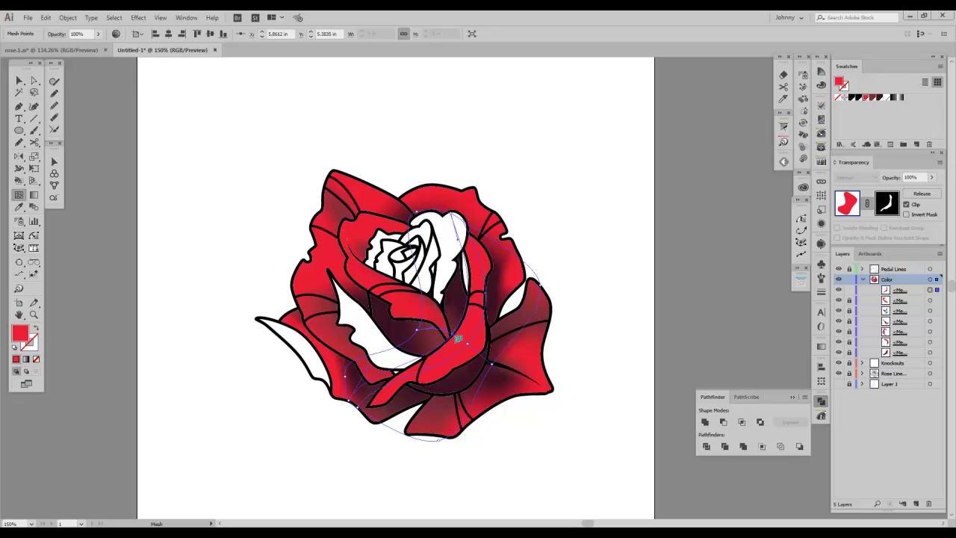
pyautogui.click(486, 361)
pyautogui.press('a')
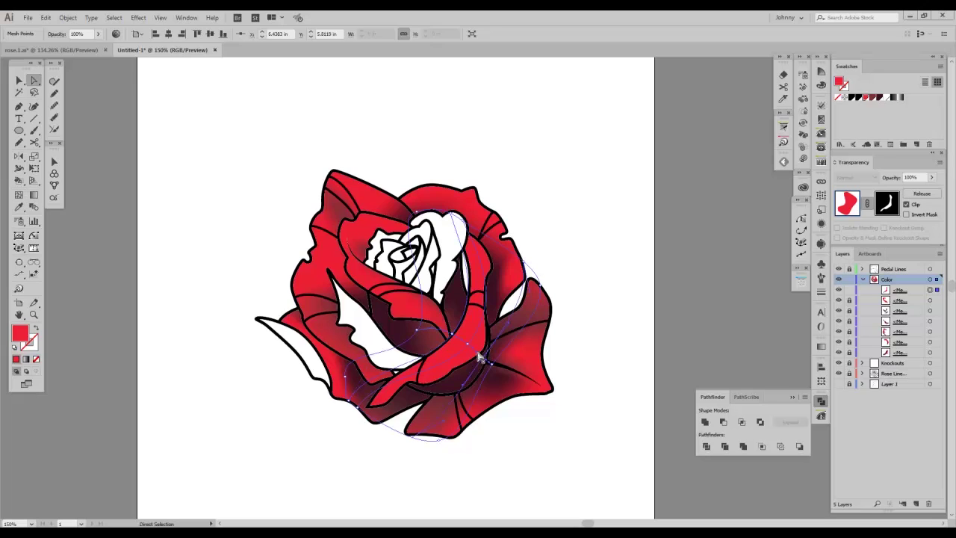
# Step: Lasso the mesh points surrounding the front petal's center and color them with the dark red swatch
pyautogui.click(33, 91)
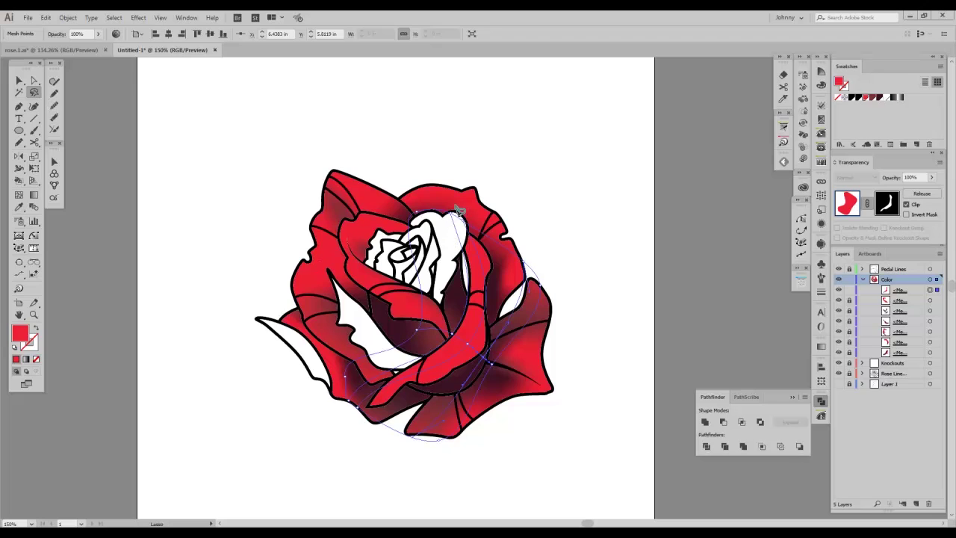
pyautogui.moveTo(454, 214)
pyautogui.mouseDown()
pyautogui.moveTo(453, 338)
pyautogui.moveTo(344, 403)
pyautogui.moveTo(357, 408)
pyautogui.moveTo(466, 341)
pyautogui.moveTo(483, 285)
pyautogui.moveTo(468, 246)
pyautogui.moveTo(486, 253)
pyautogui.mouseUp()
pyautogui.click(874, 98)
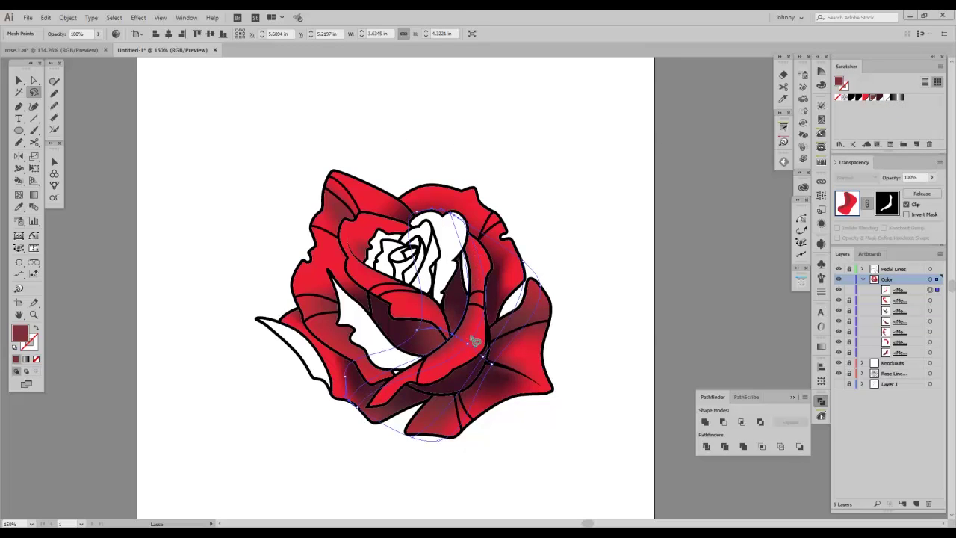
# Step: Deselect the finished front petal mesh and lock it in the Color layer
pyautogui.click(18, 81)
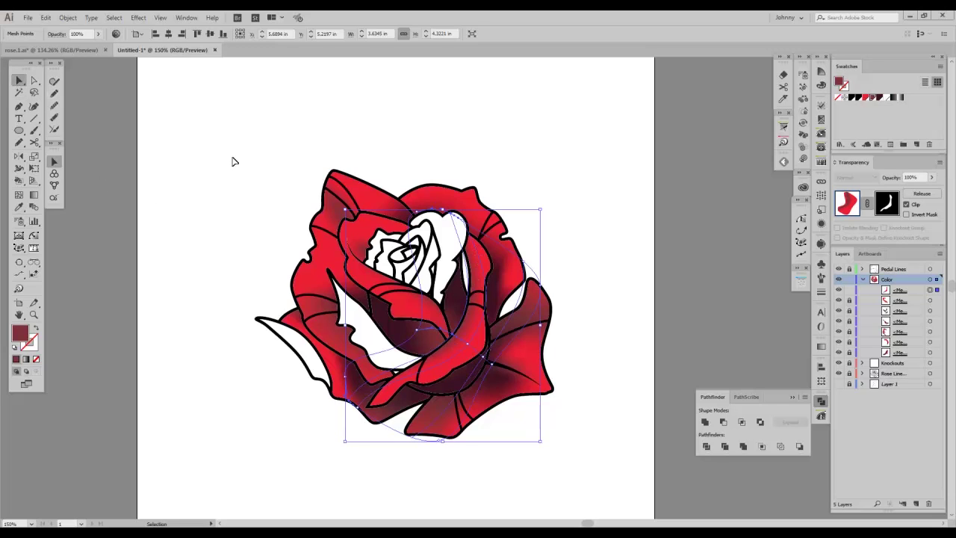
pyautogui.click(258, 165)
pyautogui.moveTo(445, 206); pyautogui.dragTo(456, 216)
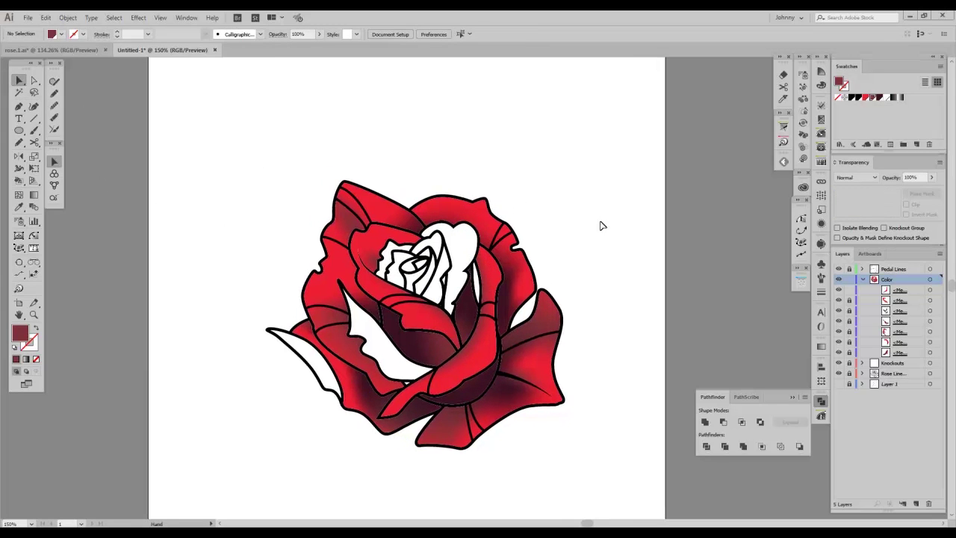
pyautogui.click(849, 291)
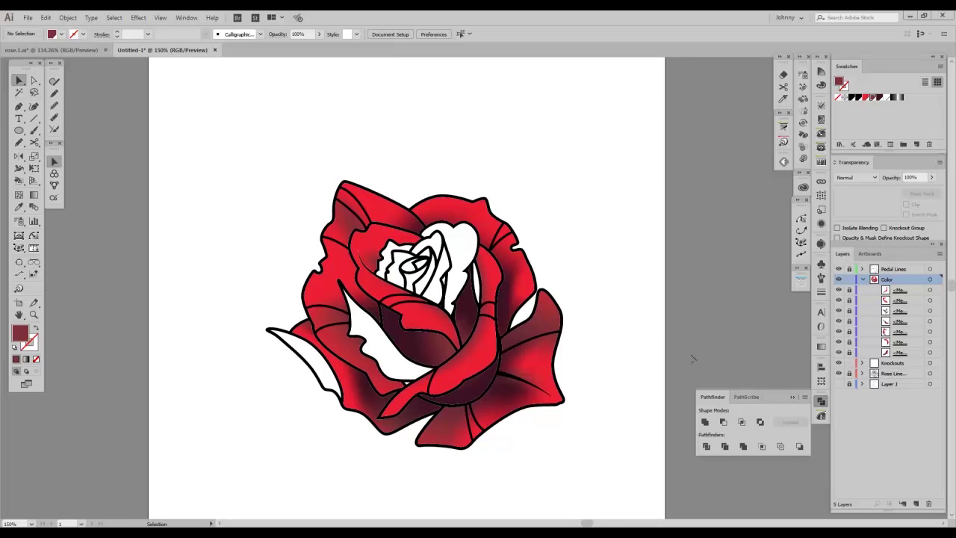
# Step: Select the white knockout shapes of the rose's lower-left petals and the tiny gap shape beside the front petal, and clear the selection
pyautogui.click(326, 369)
pyautogui.keyDown('shift'); pyautogui.click(391, 355); pyautogui.keyUp('shift')
pyautogui.hotkey('ctrl', '=')
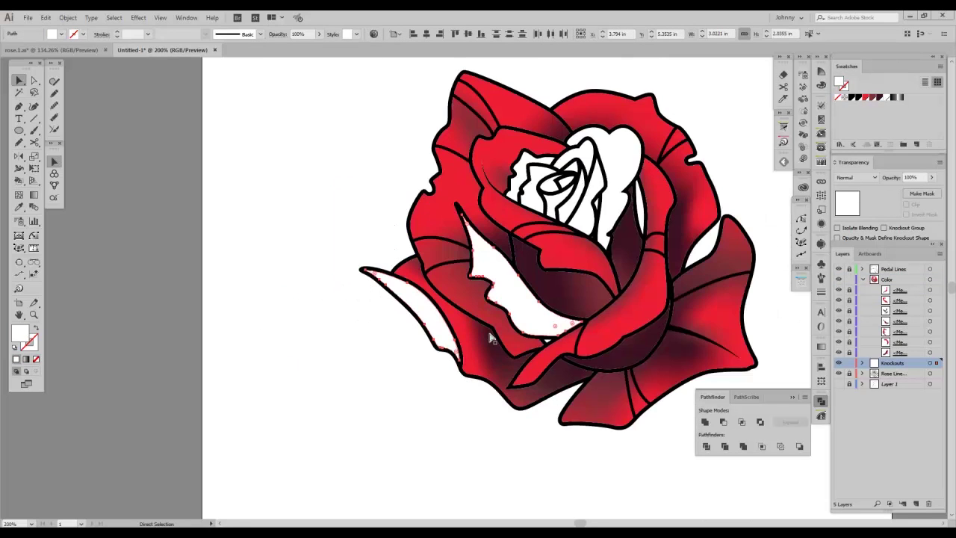
pyautogui.hotkey('ctrl', '=')
pyautogui.moveTo(491, 340); pyautogui.dragTo(283, 390)
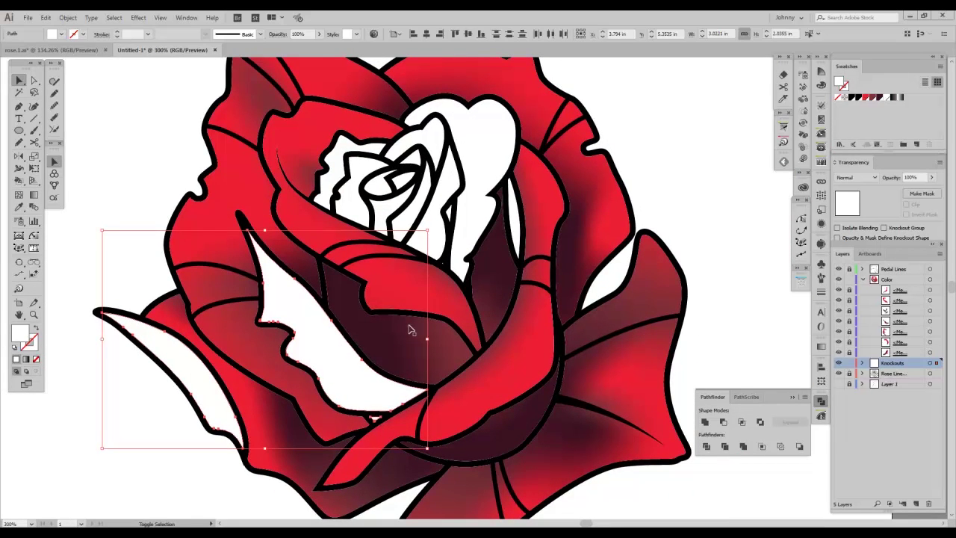
pyautogui.click(405, 410)
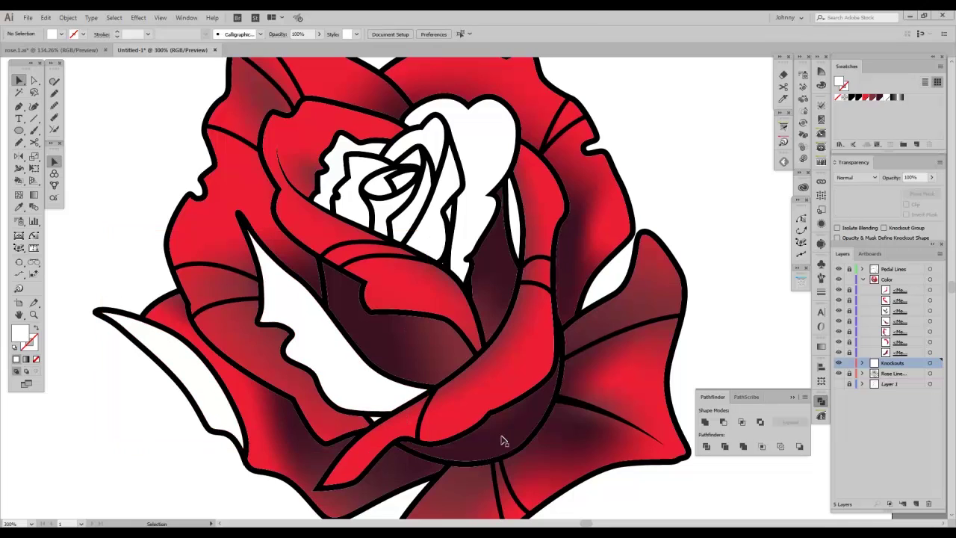
pyautogui.click(376, 420)
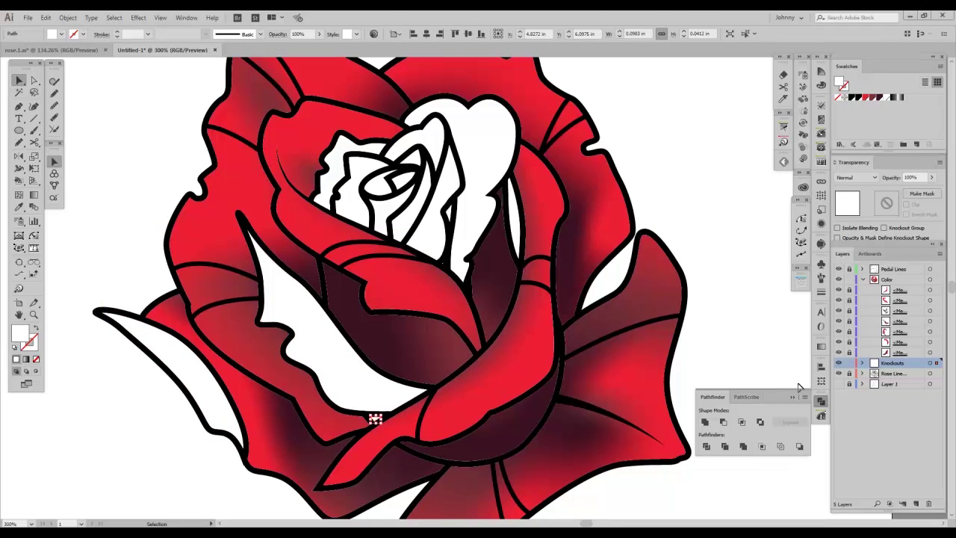
pyautogui.hotkey('ctrl', 'shift', 'a')
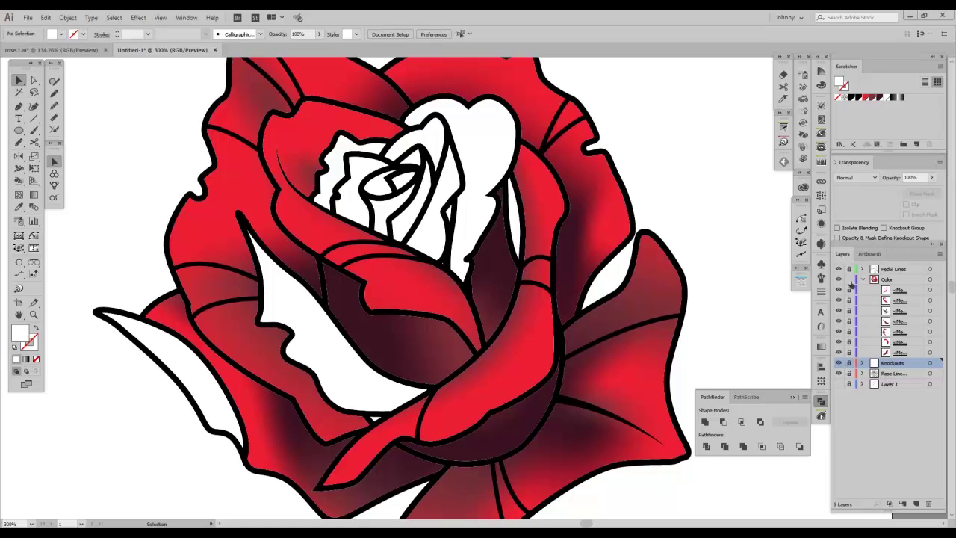
# Step: Unlock the Color layer with its gradient meshes and select the dark maroon mesh of the inner petals
pyautogui.click(850, 280)
pyautogui.moveTo(850, 290); pyautogui.dragTo(850, 351)
pyautogui.click(416, 348)
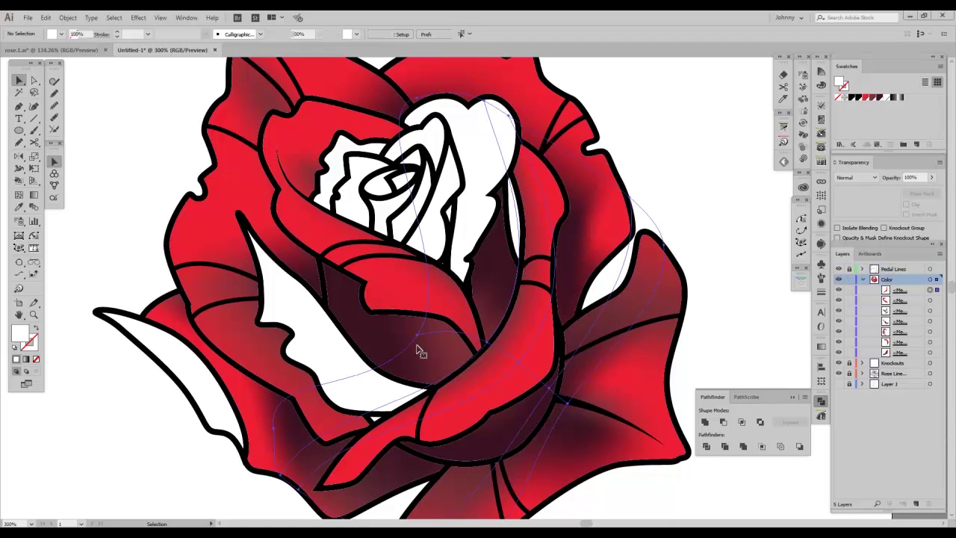
pyautogui.click(384, 337)
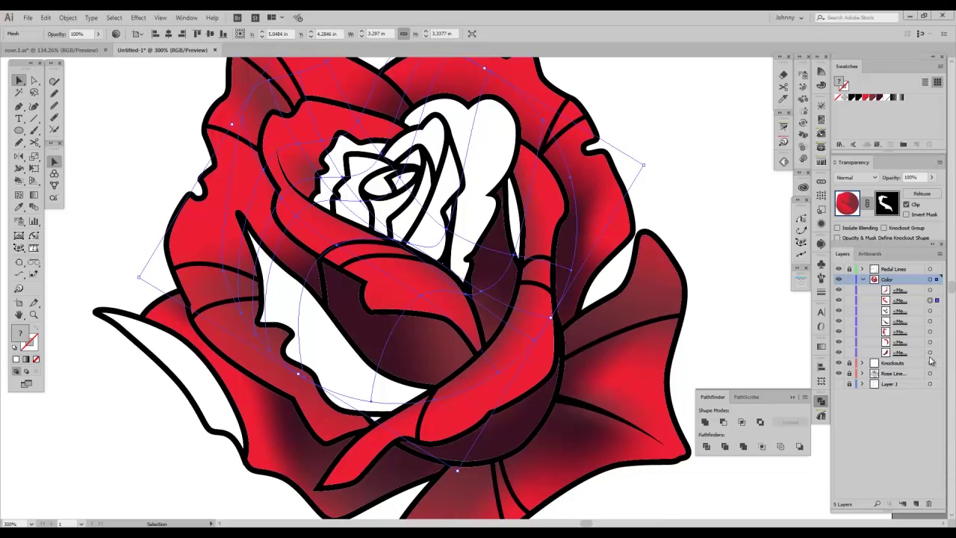
pyautogui.click(930, 310)
# Step: Paste the copied small gap shape in front inside the dark mesh's opacity mask, exit the mask and lock the Color layer
pyautogui.click(886, 203)
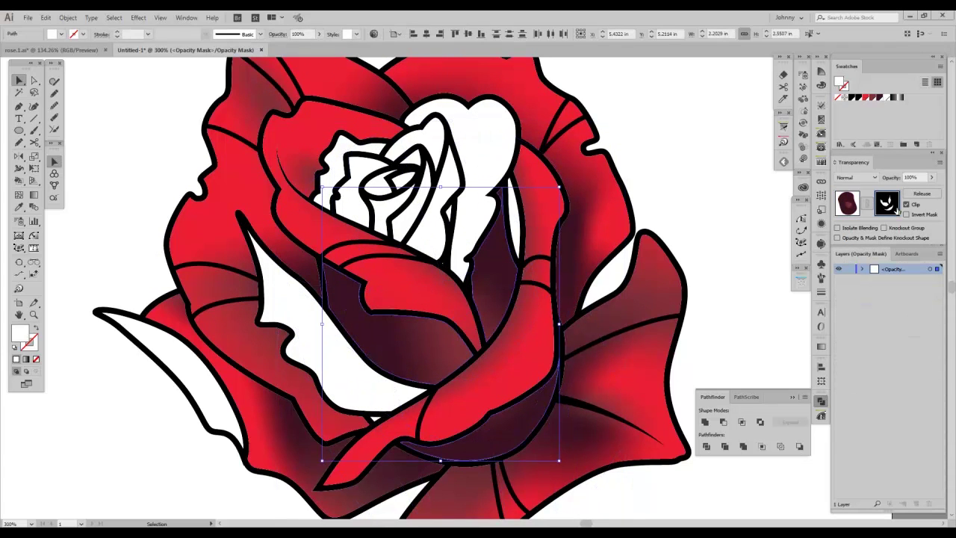
pyautogui.hotkey('ctrl', 'f')
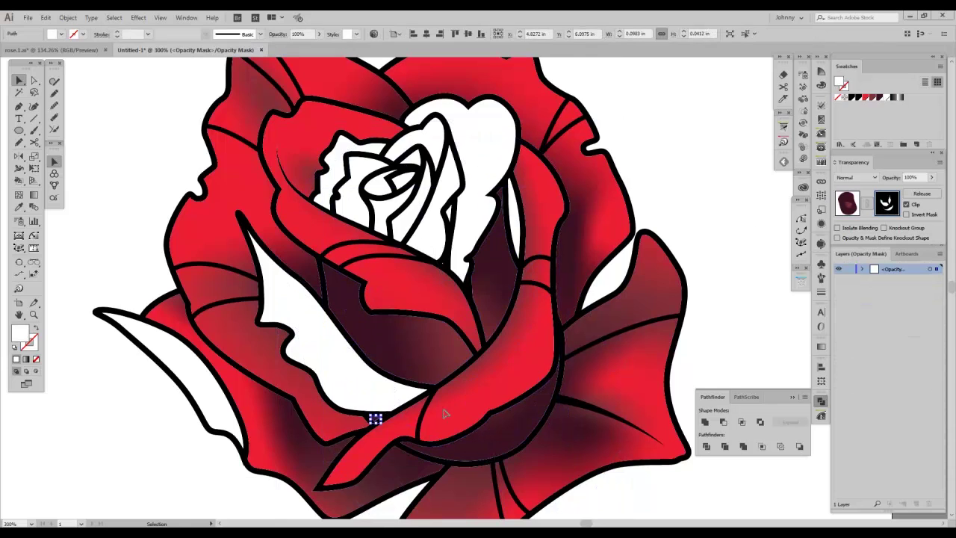
pyautogui.click(847, 203)
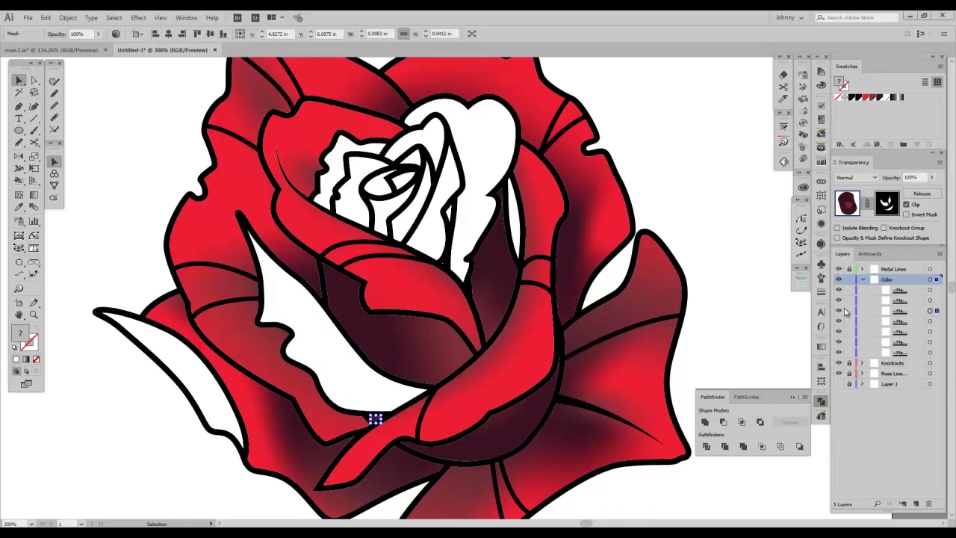
pyautogui.click(849, 279)
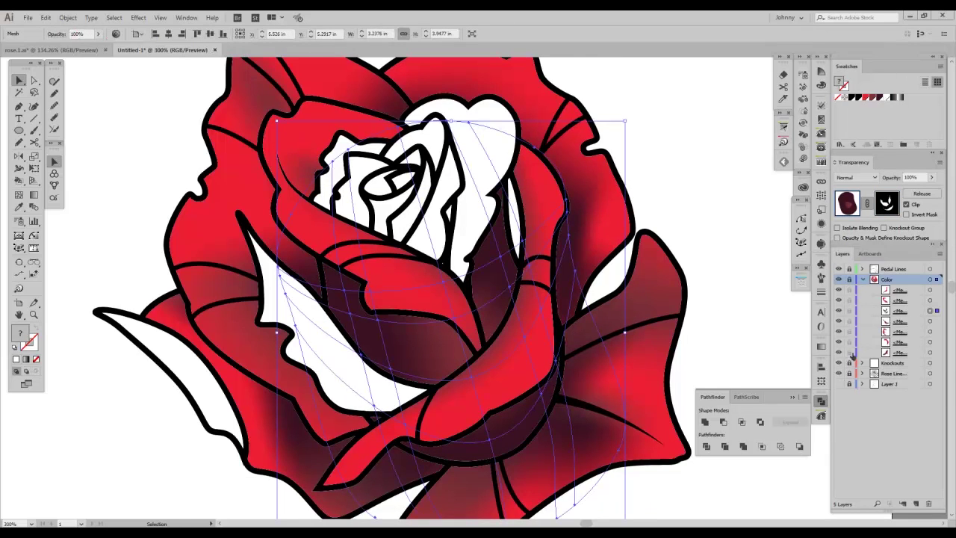
# Step: Select all the uncoloured white petal shapes on the Knockouts layer, including the rose centre, the dark sliver gap and the outer left petal
pyautogui.click(368, 391)
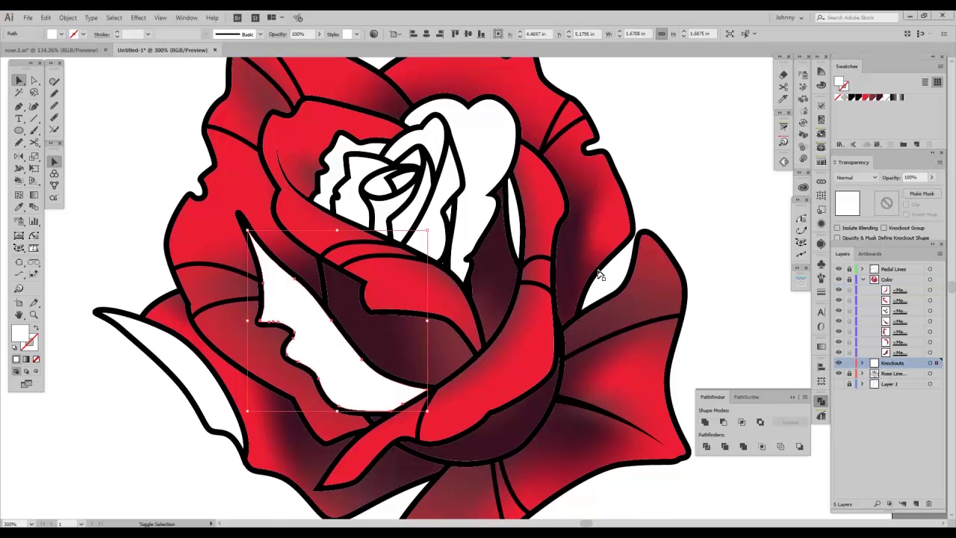
pyautogui.keyDown('shift'); pyautogui.click(514, 222); pyautogui.keyUp('shift')
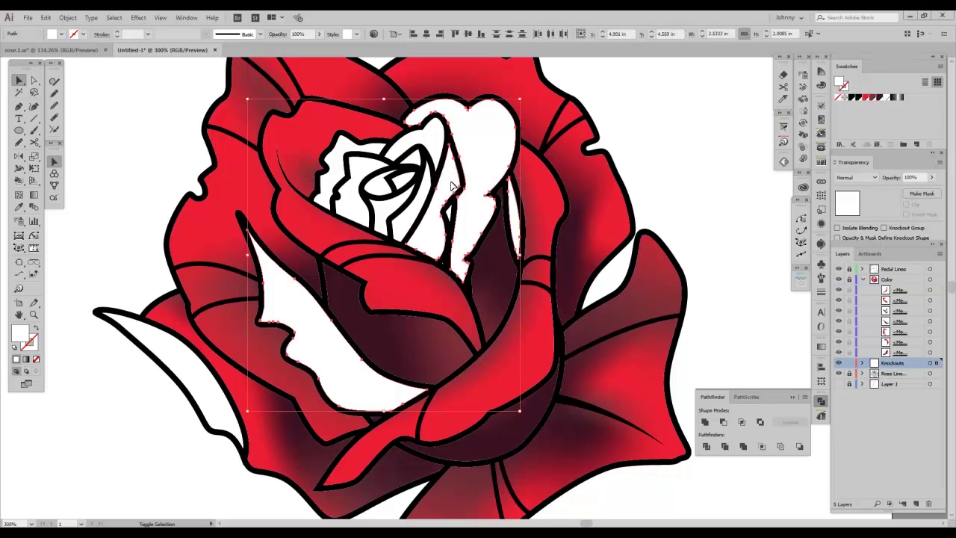
pyautogui.keyDown('shift'); pyautogui.click(426, 211); pyautogui.keyUp('shift')
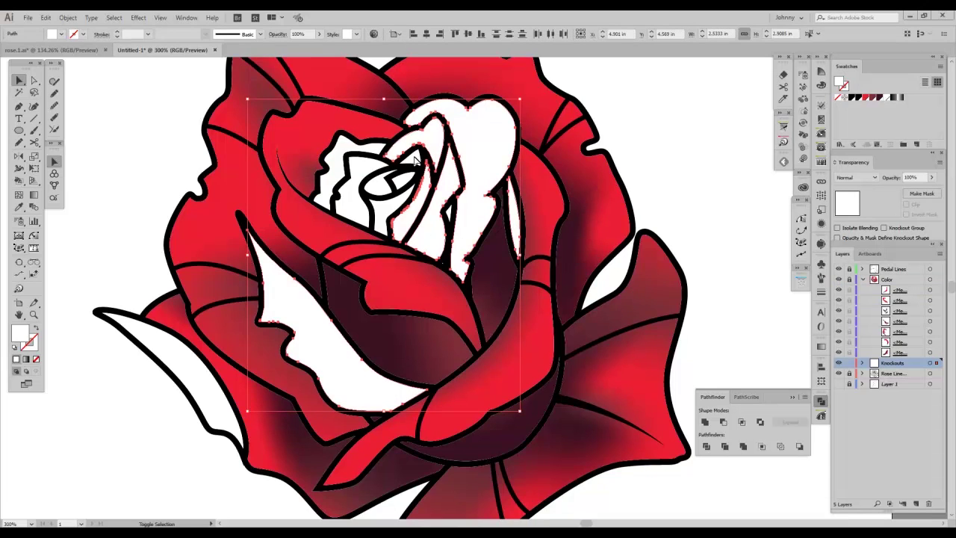
pyautogui.keyDown('shift'); pyautogui.click(403, 186); pyautogui.keyUp('shift')
pyautogui.keyDown('shift'); pyautogui.click(377, 187); pyautogui.keyUp('shift')
pyautogui.keyDown('shift'); pyautogui.click(380, 217); pyautogui.keyUp('shift')
pyautogui.keyDown('shift'); pyautogui.click(354, 208); pyautogui.keyUp('shift')
pyautogui.keyDown('shift'); pyautogui.click(179, 363); pyautogui.keyUp('shift')
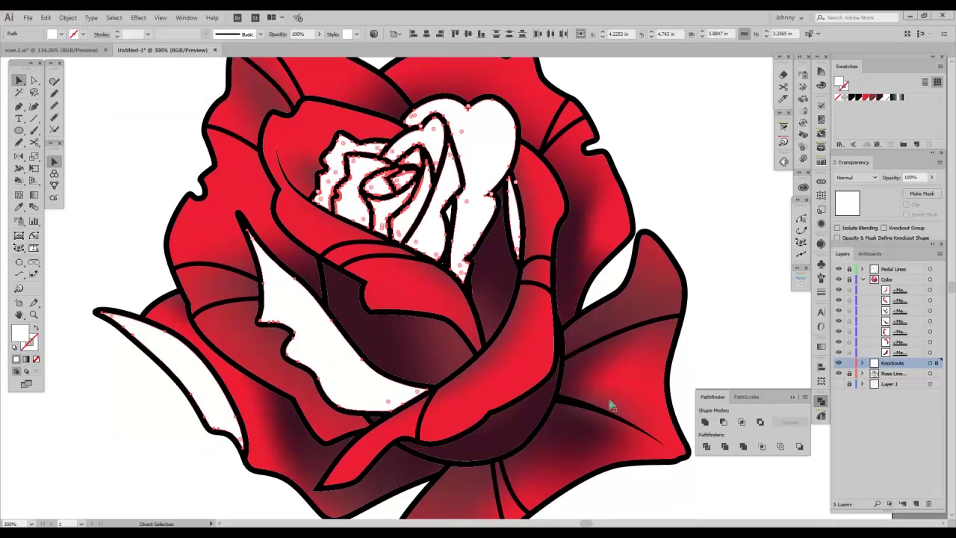
pyautogui.press('v')
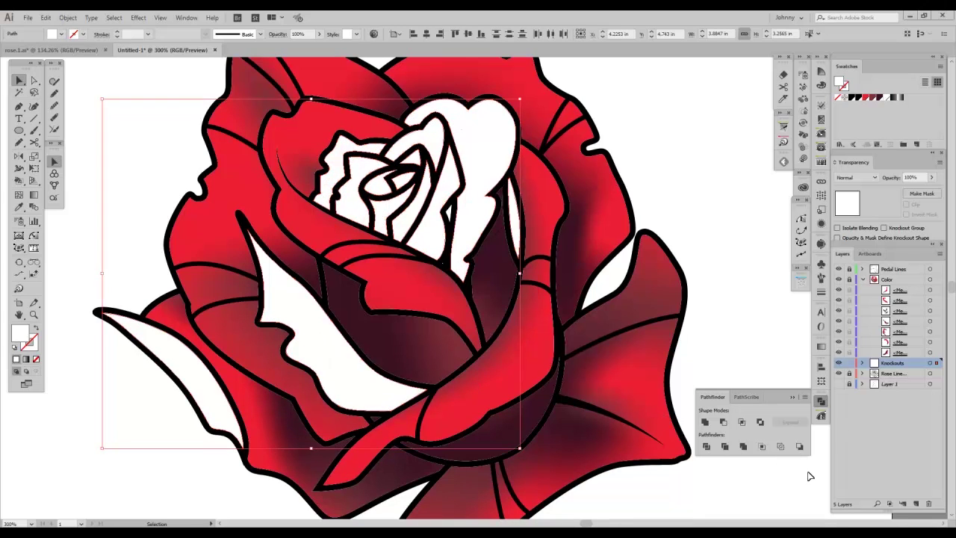
# Step: Hide and lock the Knockouts layer, unlock the Color layer and paste the copied petal shapes in front on it
pyautogui.click(849, 363)
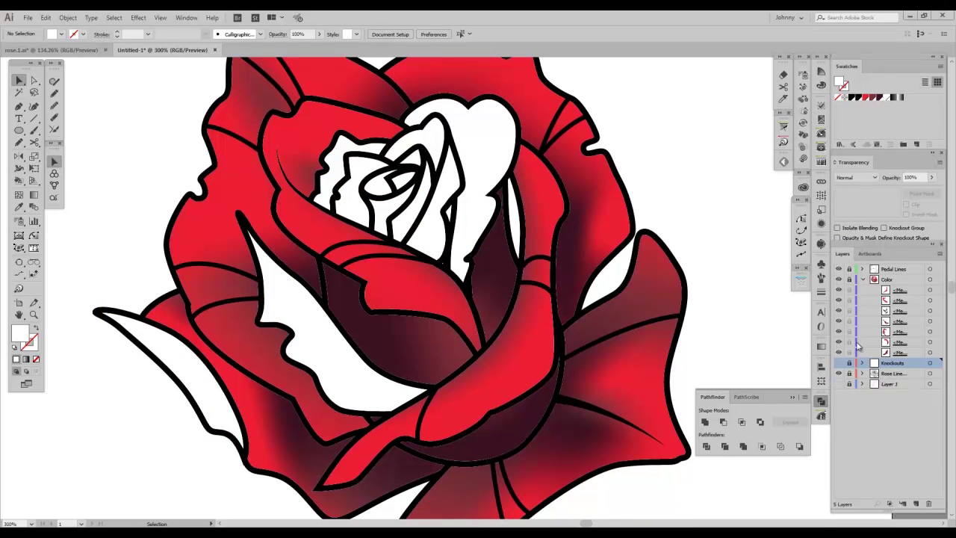
pyautogui.click(889, 282)
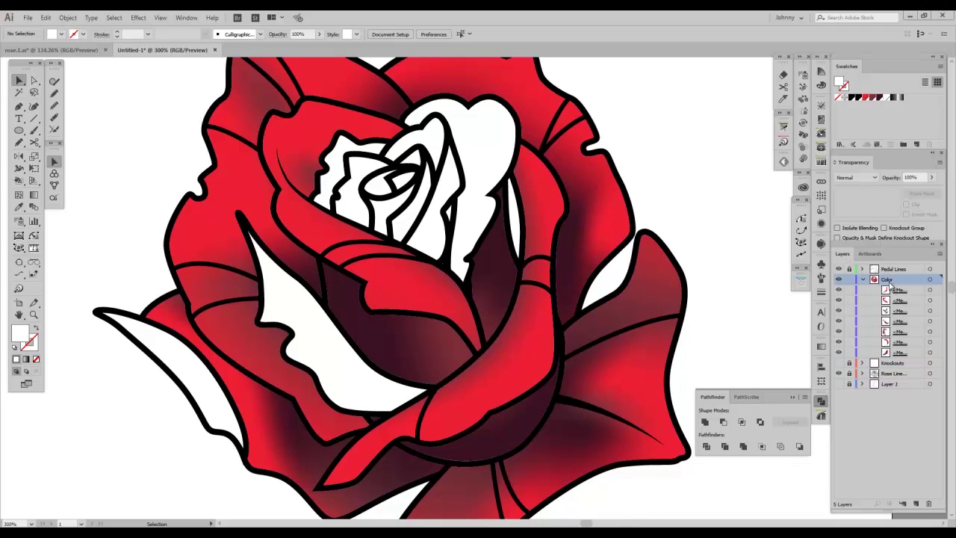
pyautogui.hotkey('ctrl', 'a')
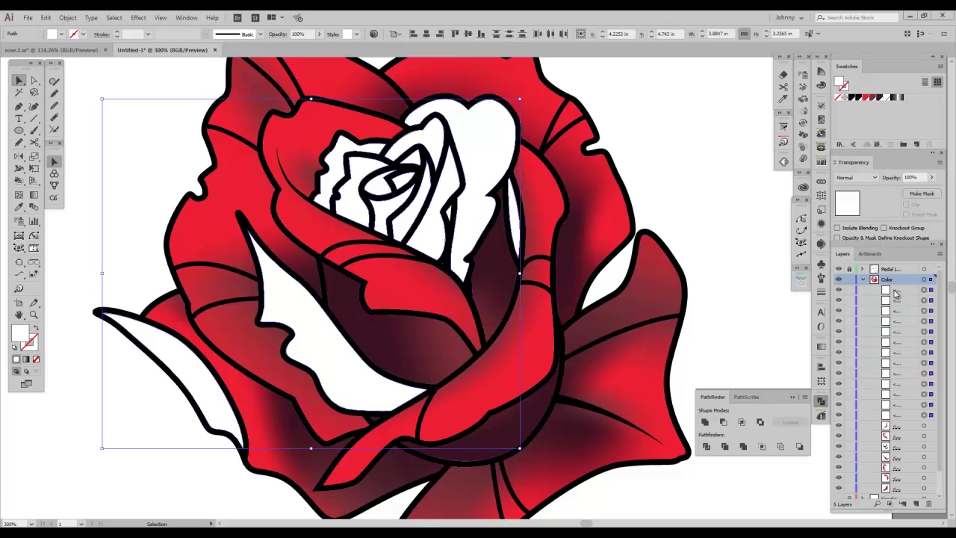
# Step: Fill the outer left petal with a linear gradient from the bright red swatch to the dark maroon swatch
pyautogui.press('a')
pyautogui.click(177, 380)
pyautogui.hotkey('ctrl', '-')
pyautogui.press('v')
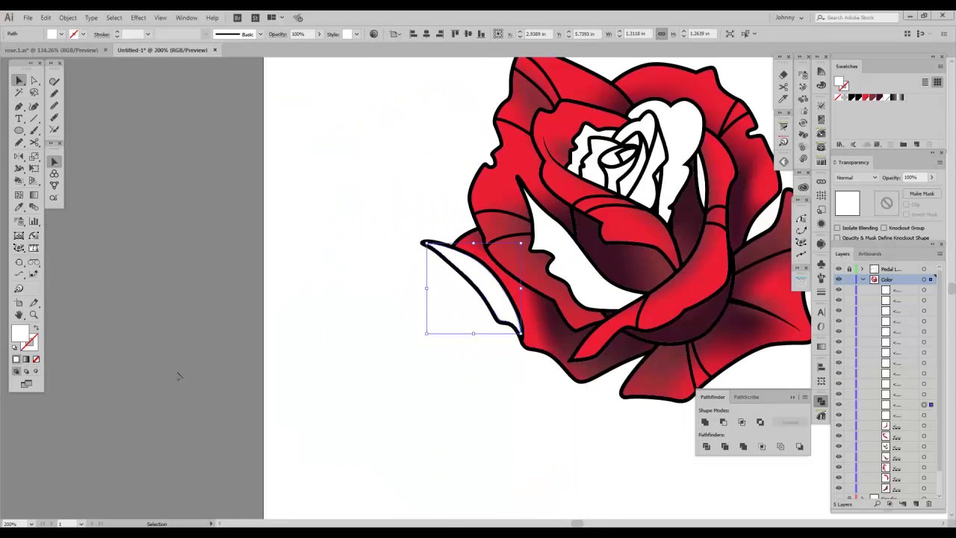
pyautogui.moveTo(382, 327); pyautogui.dragTo(248, 405)
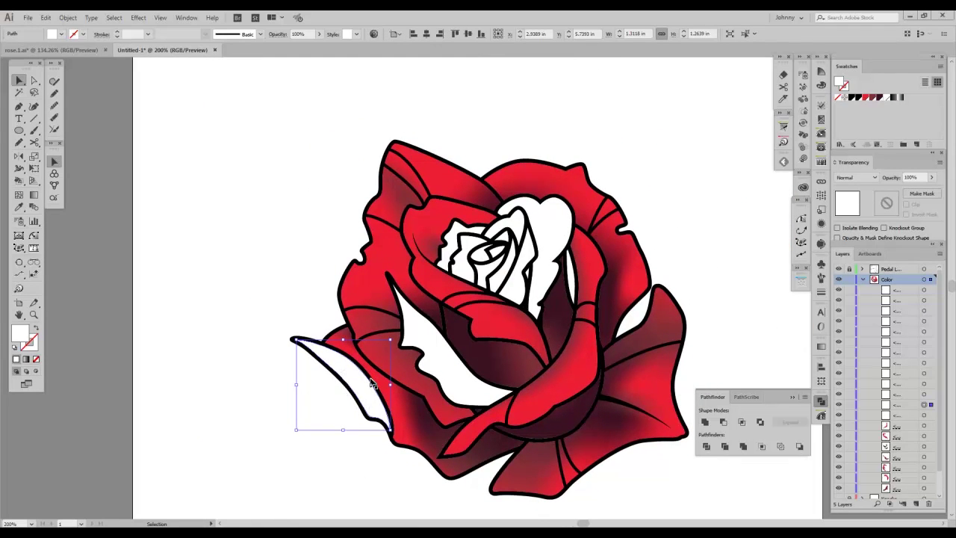
pyautogui.press('.')
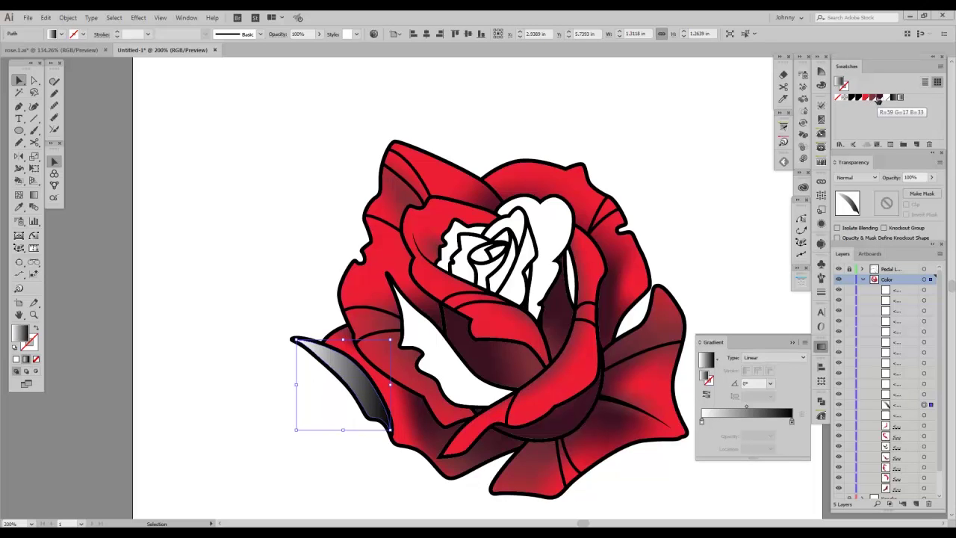
pyautogui.moveTo(791, 422); pyautogui.dragTo(792, 421)
pyautogui.moveTo(865, 98); pyautogui.dragTo(702, 421)
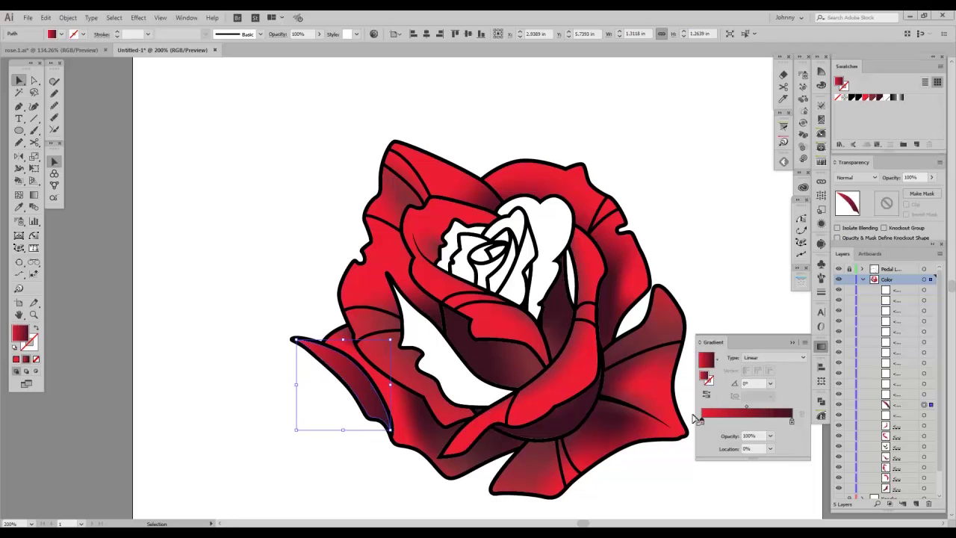
# Step: Reverse the outer left petal's gradient and redraw it short across the petal at about 42.5°
pyautogui.press('g')
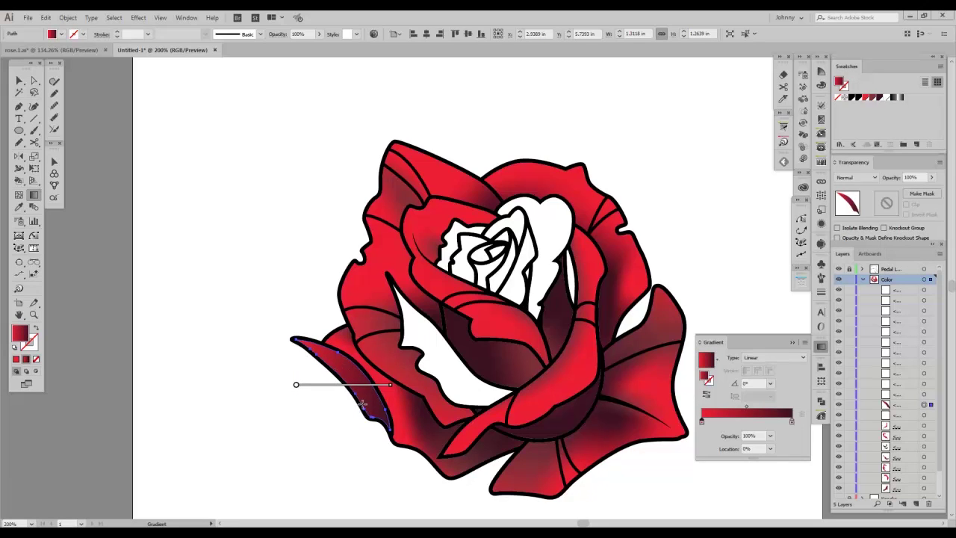
pyautogui.moveTo(337, 393)
pyautogui.mouseDown()
pyautogui.moveTo(355, 375)
pyautogui.moveTo(358, 394)
pyautogui.moveTo(380, 389)
pyautogui.moveTo(337, 386)
pyautogui.mouseUp()
pyautogui.click(706, 395)
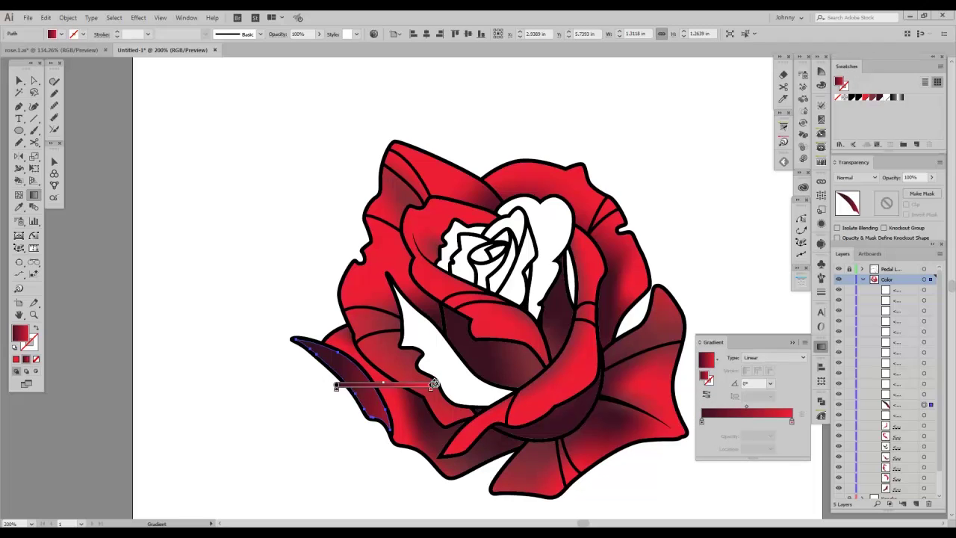
pyautogui.moveTo(433, 362)
pyautogui.mouseDown()
pyautogui.moveTo(408, 314)
pyautogui.moveTo(410, 331)
pyautogui.moveTo(362, 371)
pyautogui.mouseUp()
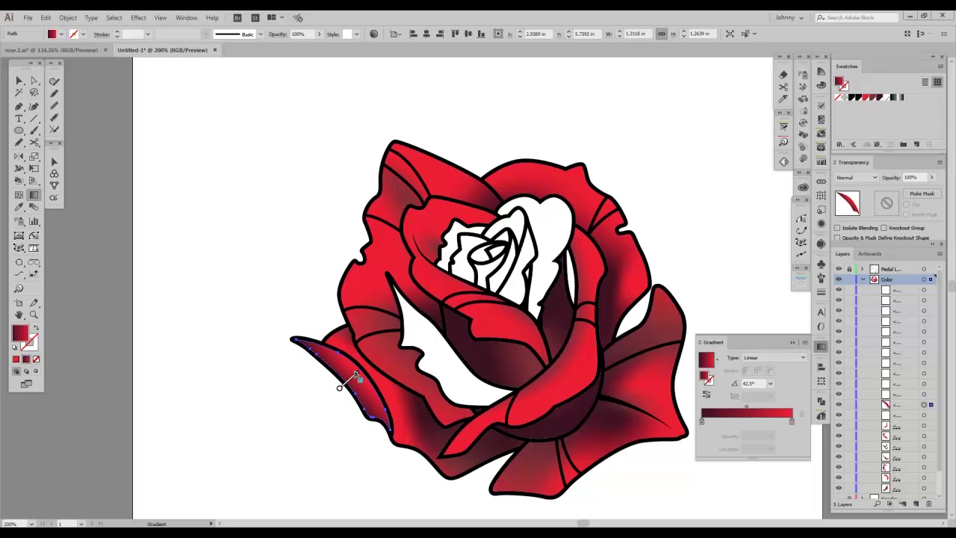
pyautogui.moveTo(357, 373); pyautogui.dragTo(352, 377)
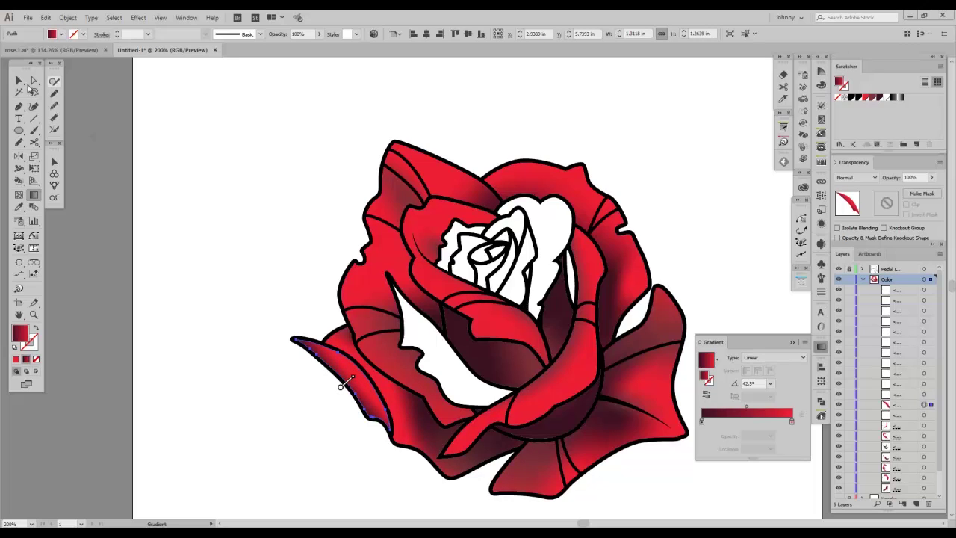
# Step: Fill the white inner left petal with the maroon-to-red gradient and redraw it across the petal at about -155.4°
pyautogui.press('v')
pyautogui.click(322, 325)
pyautogui.click(444, 345)
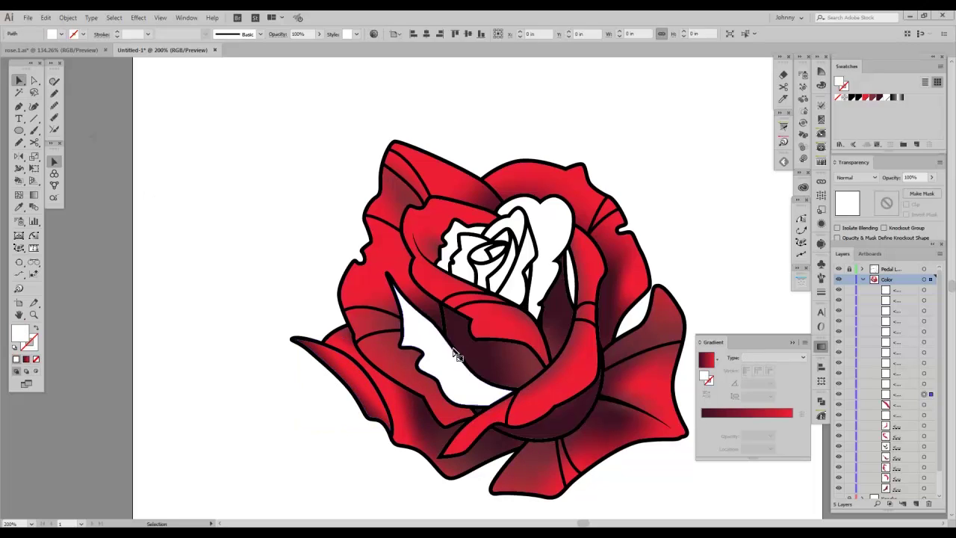
pyautogui.press('.')
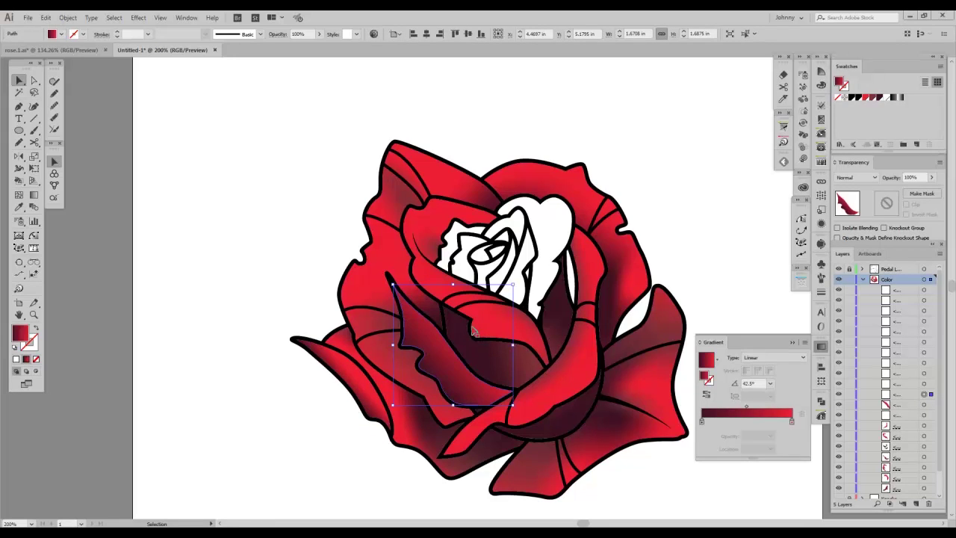
pyautogui.press('g')
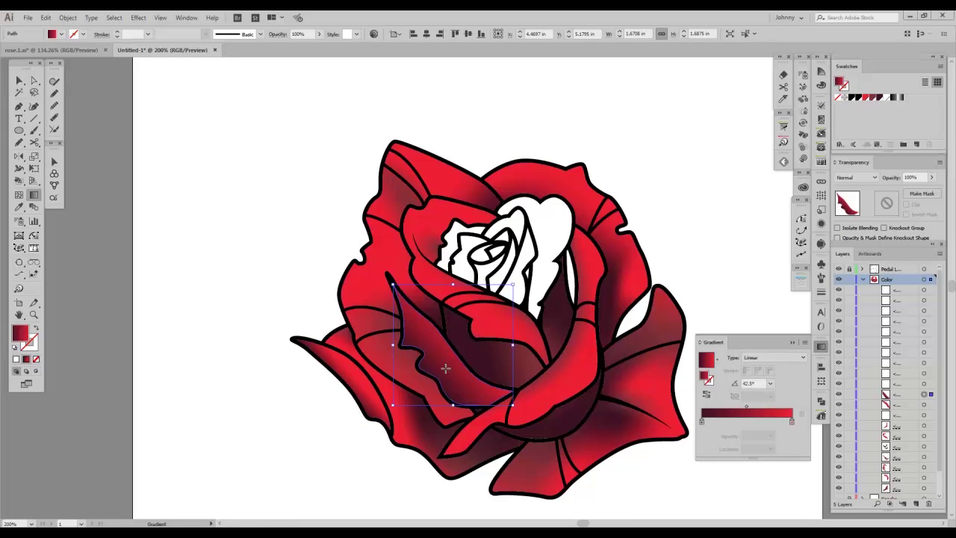
pyautogui.click(706, 394)
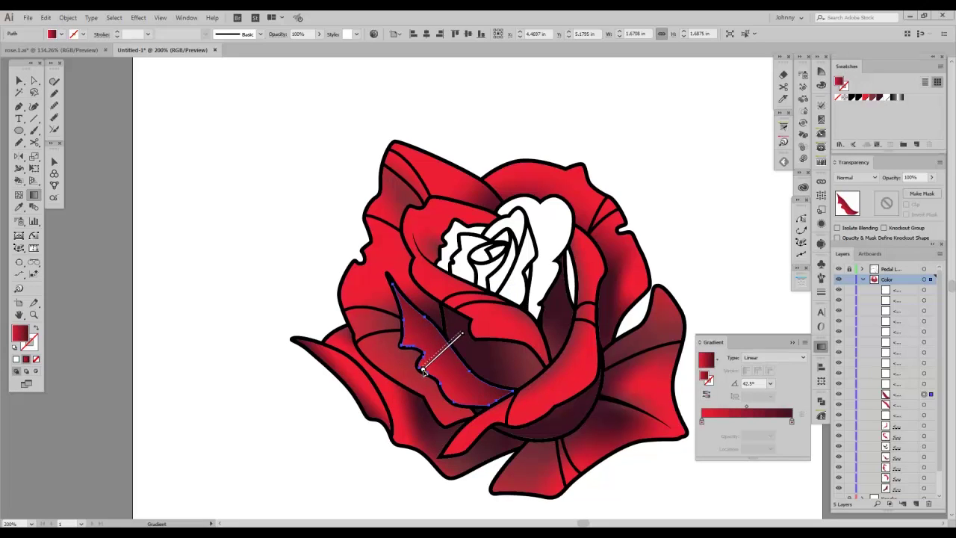
pyautogui.click(708, 394)
pyautogui.moveTo(452, 340)
pyautogui.mouseDown()
pyautogui.moveTo(422, 365)
pyautogui.moveTo(417, 356)
pyautogui.mouseUp()
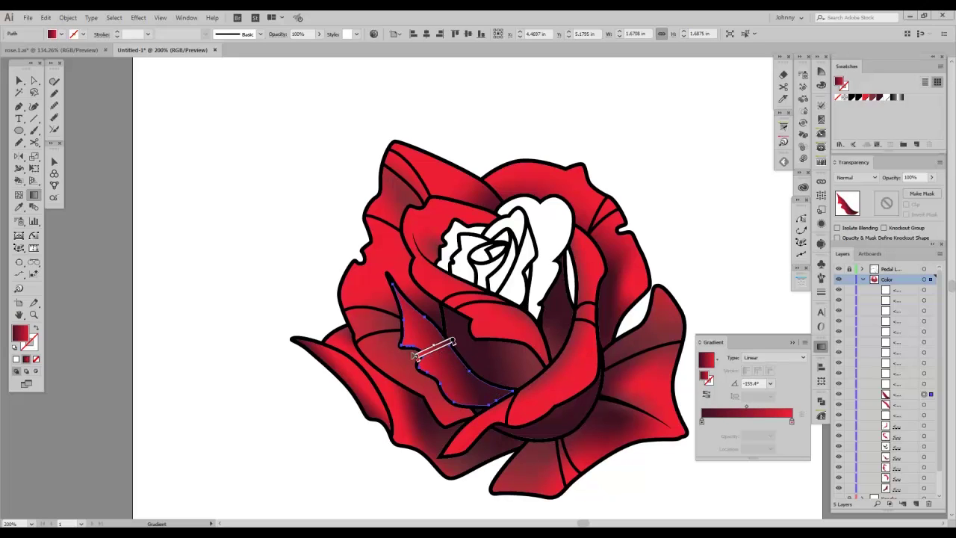
# Step: Adjust the inner left petal's gradient to about -145.1° with the red stop moved closer to the maroon one, and deselect the petal
pyautogui.moveTo(417, 364); pyautogui.dragTo(437, 359)
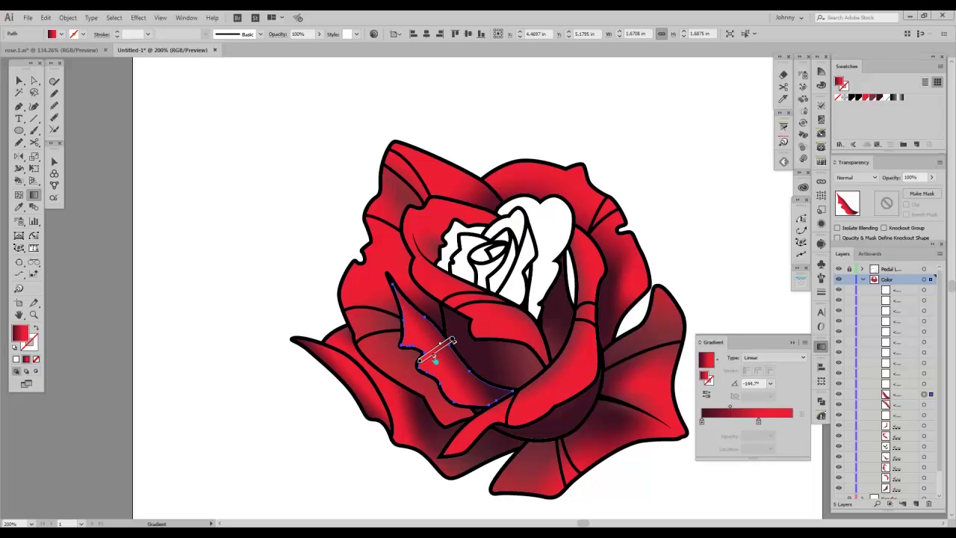
pyautogui.moveTo(758, 422); pyautogui.dragTo(766, 421)
pyautogui.moveTo(419, 362); pyautogui.dragTo(420, 360)
pyautogui.click(19, 81)
pyautogui.click(250, 183)
# Step: Fill the thin white sliver beside the heart-shaped centre petal with the dark maroon swatch (R=59 G=17 B=33)
pyautogui.press('space')
pyautogui.moveTo(343, 229); pyautogui.dragTo(292, 272)
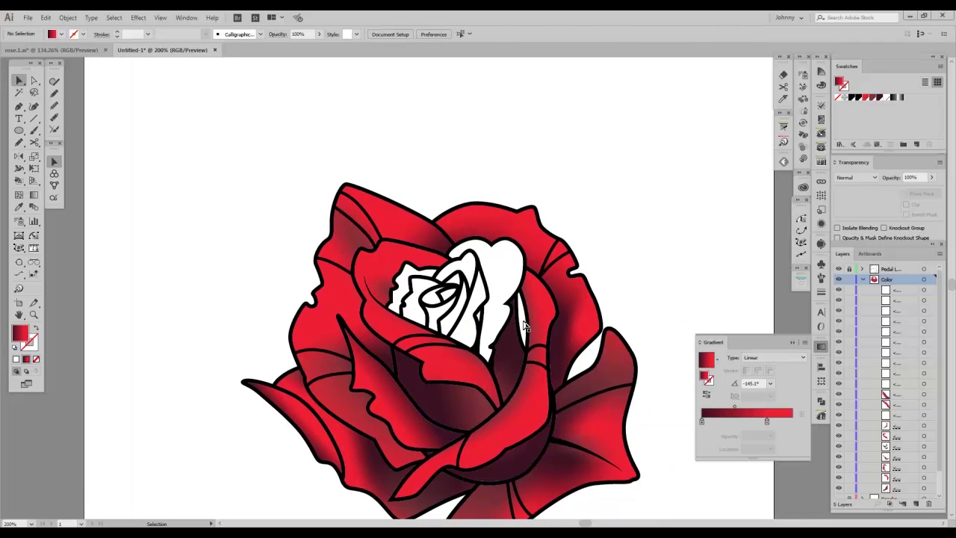
pyautogui.click(522, 317)
pyautogui.click(879, 99)
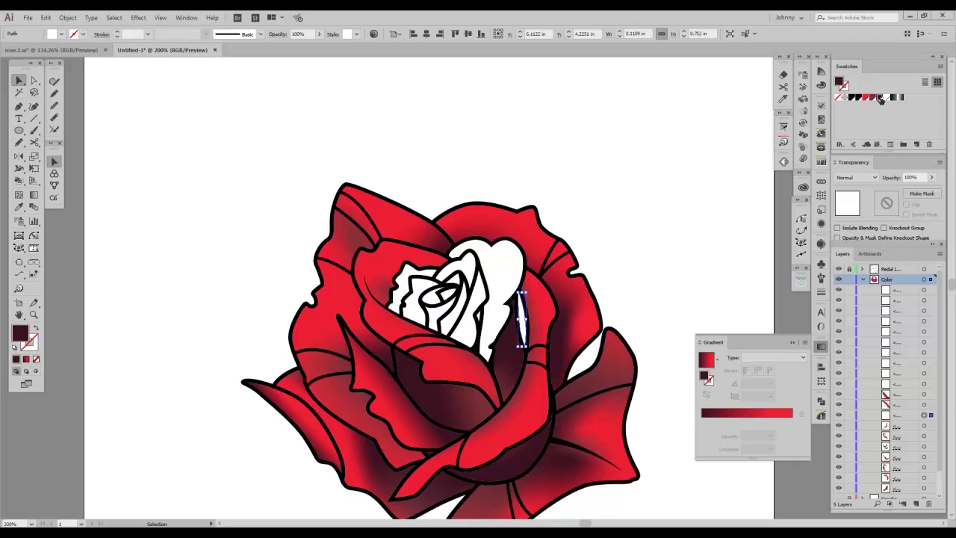
pyautogui.click(696, 221)
# Step: Fill the heart-shaped centre petal with the red and maroon gradient, reverse it and reposition its ends so the maroon falls toward the rose centre
pyautogui.press('space')
pyautogui.moveTo(625, 203); pyautogui.dragTo(654, 212)
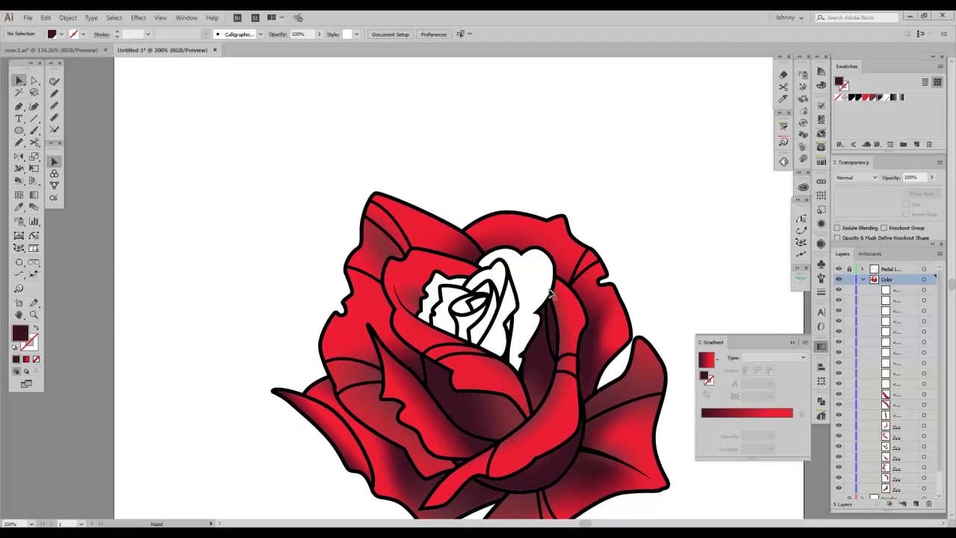
pyautogui.click(532, 291)
pyautogui.press('.')
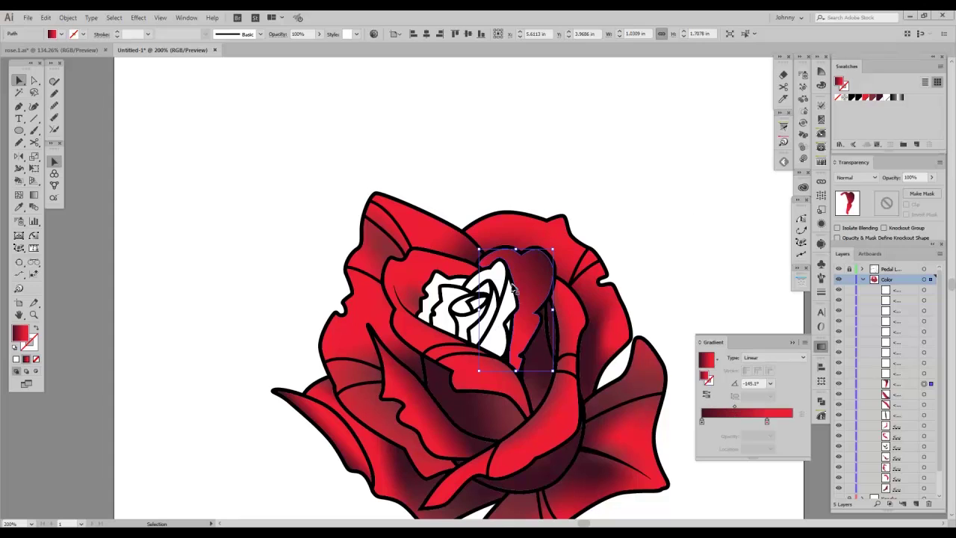
pyautogui.click(706, 395)
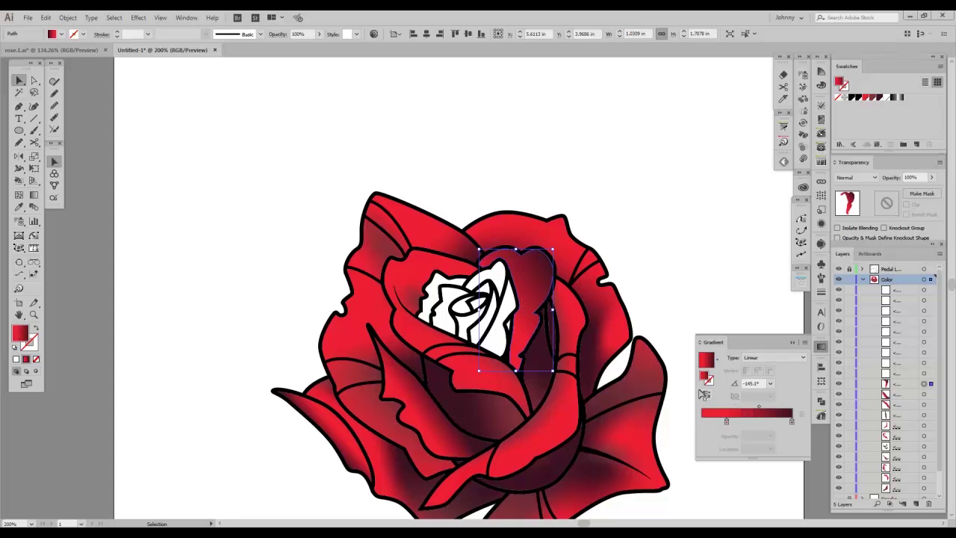
pyautogui.press('g')
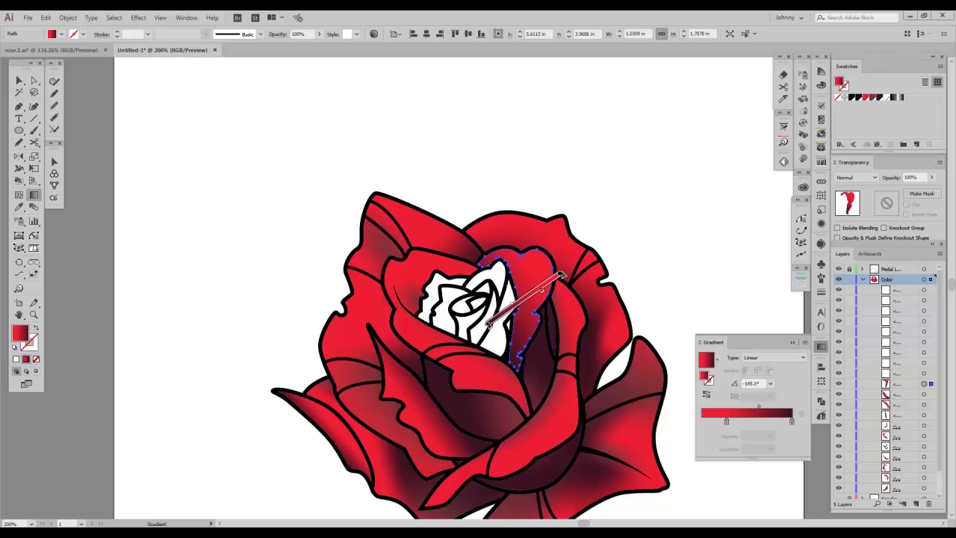
pyautogui.moveTo(537, 299)
pyautogui.mouseDown()
pyautogui.moveTo(528, 302)
pyautogui.moveTo(539, 293)
pyautogui.mouseUp()
pyautogui.moveTo(489, 325); pyautogui.dragTo(495, 323)
# Step: Fill the white petal inside the heart-shaped one with the red and maroon gradient, reverse it and redraw it across the petal at about 30.1°
pyautogui.press('v')
pyautogui.click(512, 313)
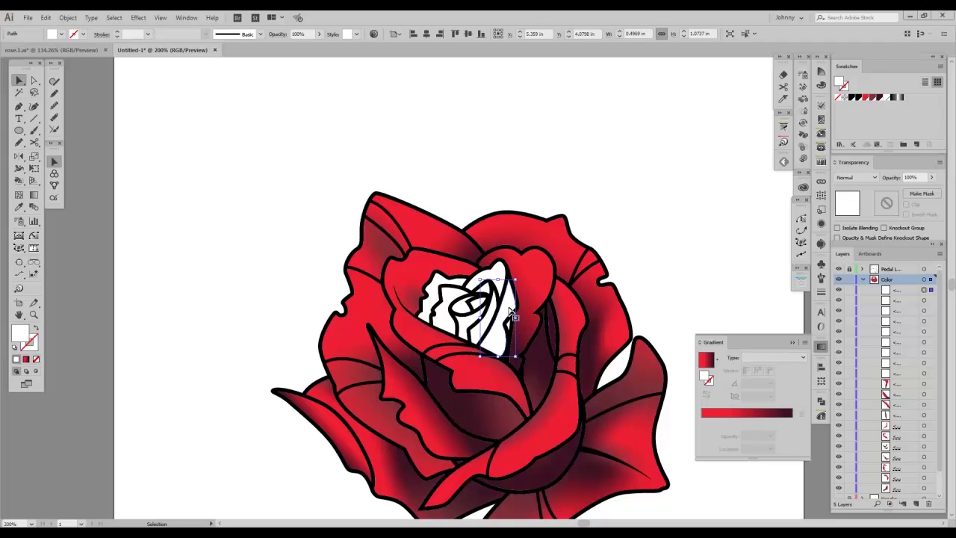
pyautogui.press('.')
pyautogui.press('g')
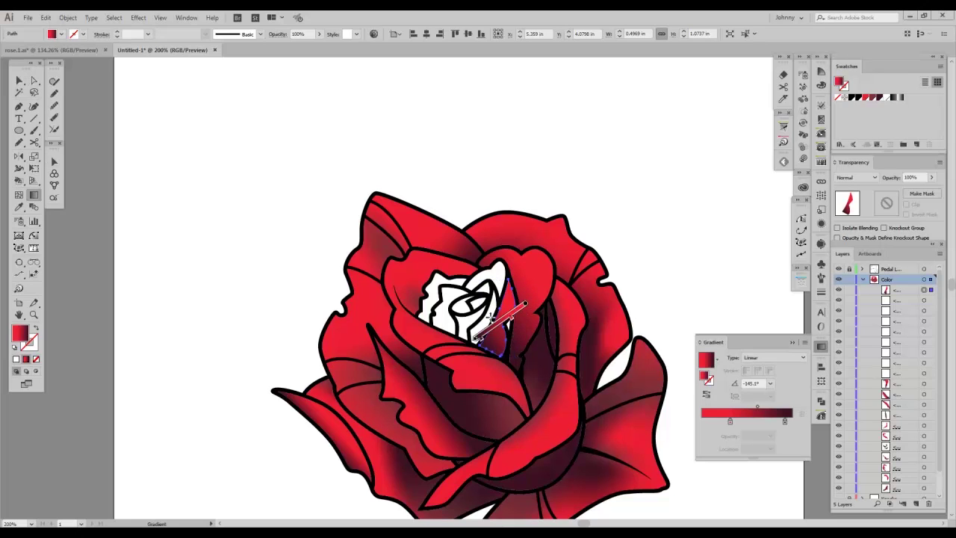
pyautogui.moveTo(489, 317); pyautogui.dragTo(510, 330)
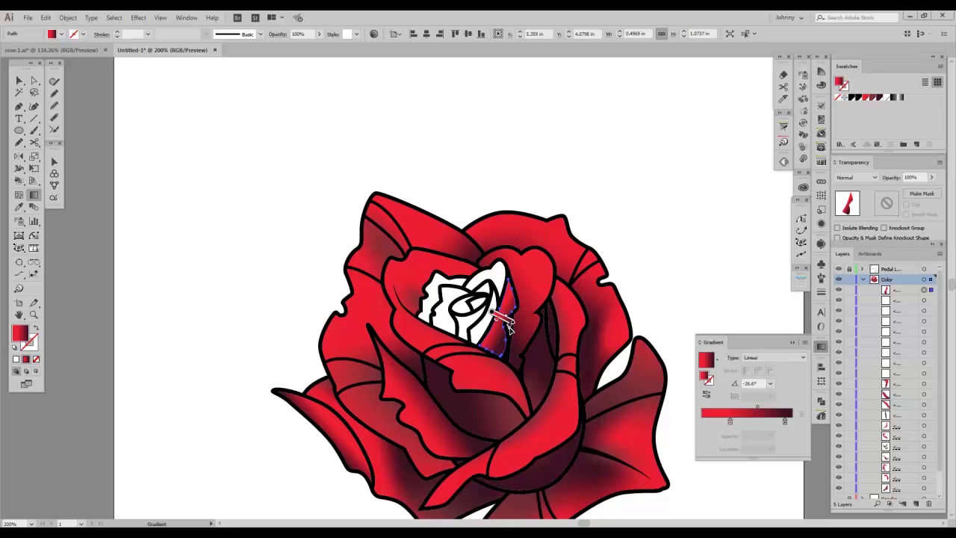
pyautogui.click(707, 394)
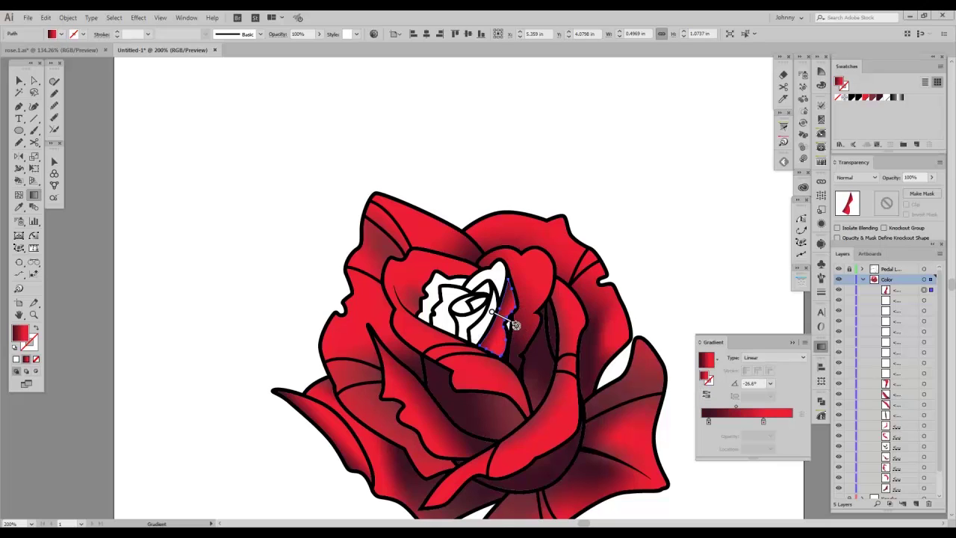
pyautogui.moveTo(460, 351); pyautogui.dragTo(528, 313)
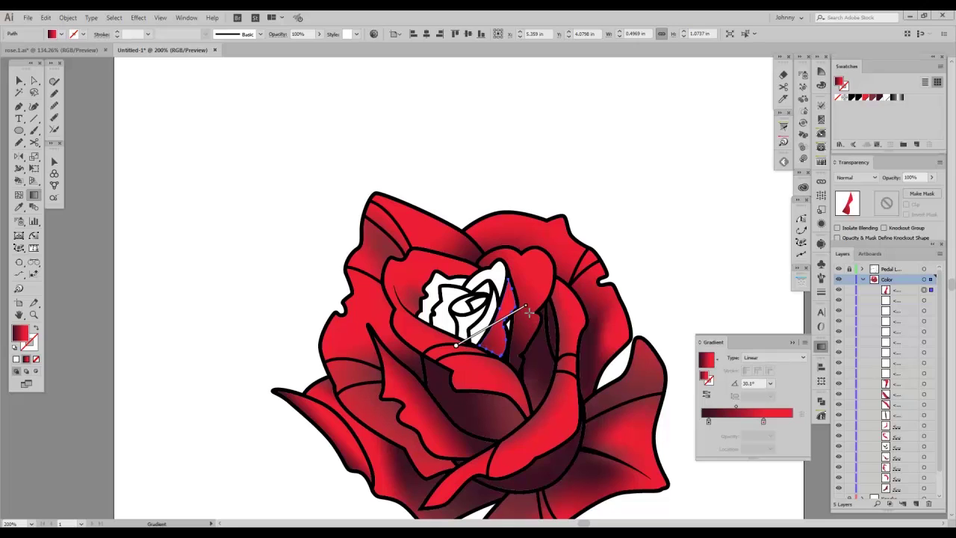
# Step: Fill the small curved white petal tip above the rose centre with the maroon-to-red gradient and redraw it at about 167.5°
pyautogui.press('v')
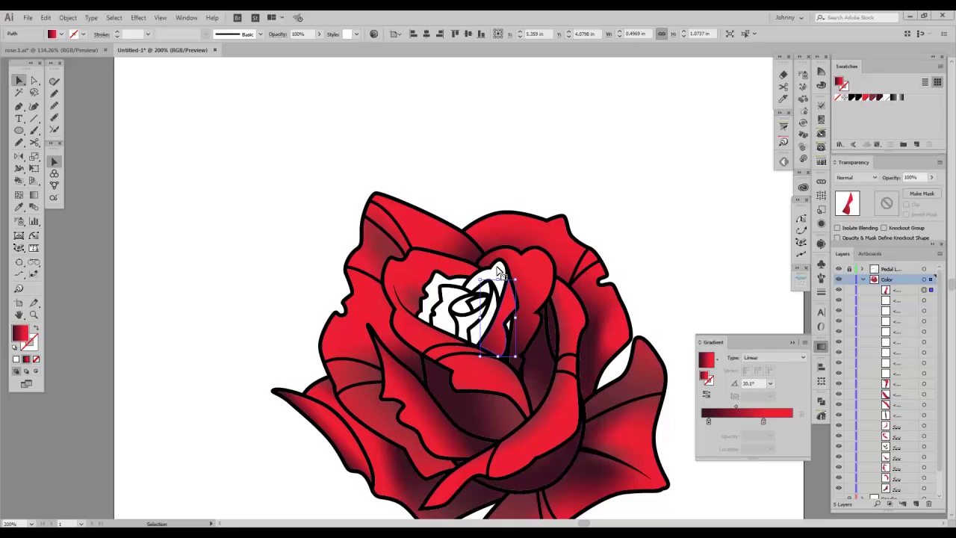
pyautogui.click(499, 273)
pyautogui.press('.')
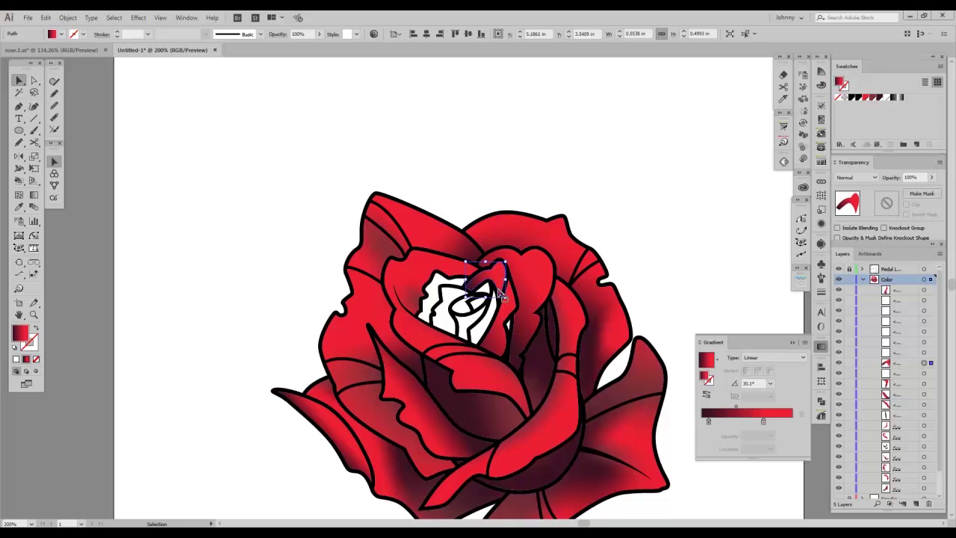
pyautogui.press('g')
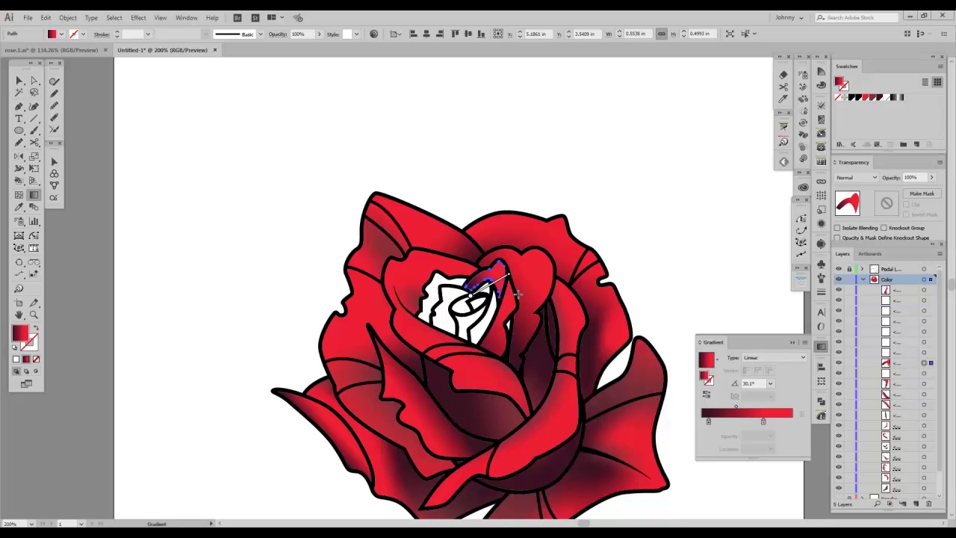
pyautogui.moveTo(519, 285); pyautogui.dragTo(461, 272)
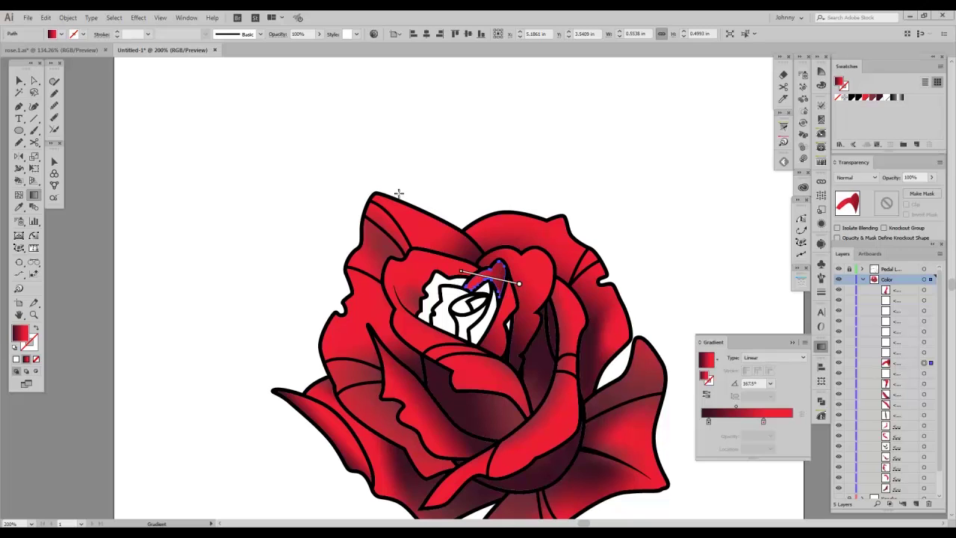
# Step: Fill the jagged white inner petal on the rose centre's left with the maroon-to-red gradient and make it Radial
pyautogui.click(20, 80)
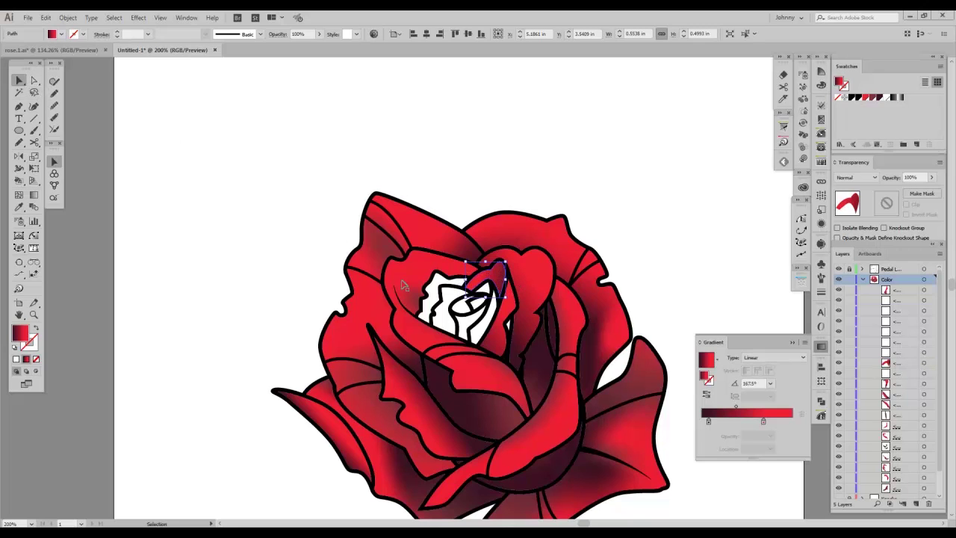
pyautogui.click(441, 284)
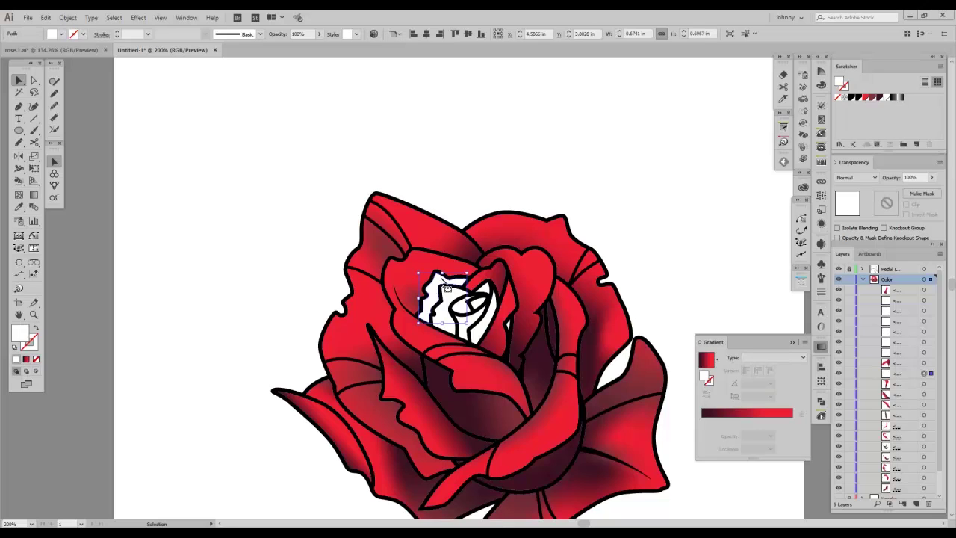
pyautogui.press('.')
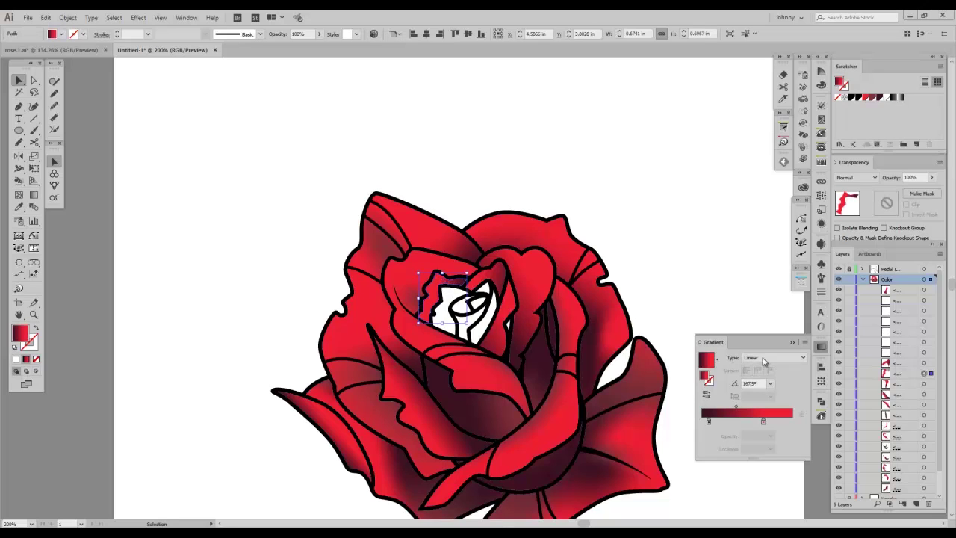
pyautogui.click(764, 362)
pyautogui.click(758, 369)
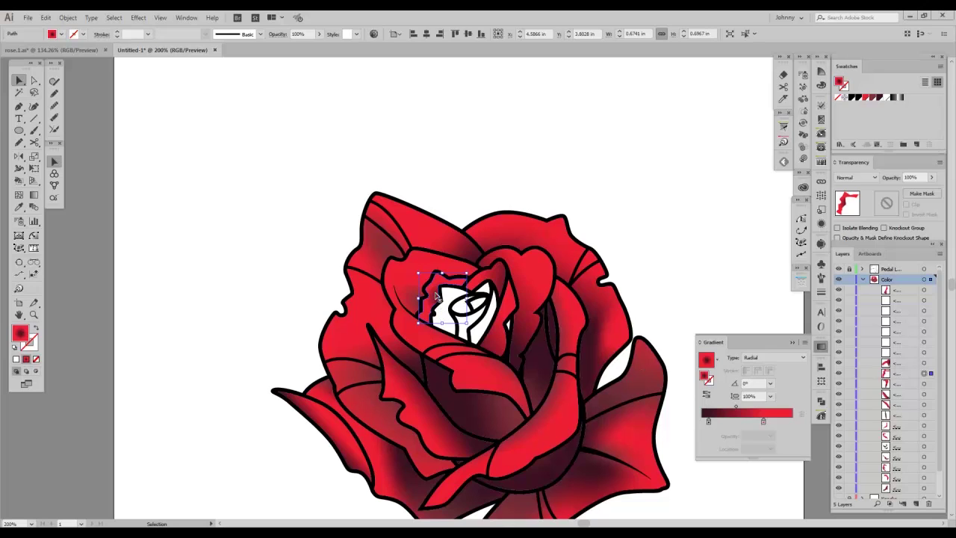
# Step: Enlarge the jagged petal's radial gradient, rotate it to about 127.5° with about 78.7% aspect ratio, bring its stops closer together, and deselect the petal
pyautogui.press('g')
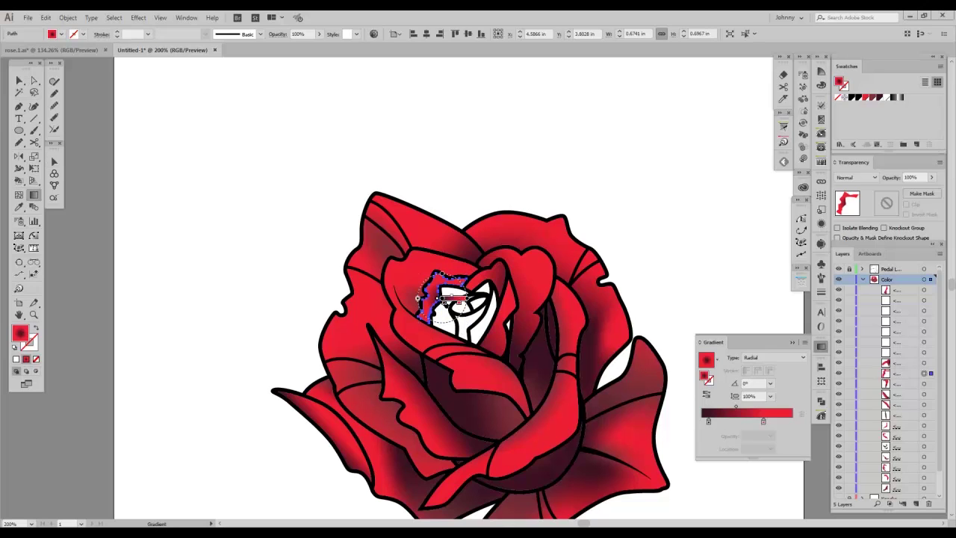
pyautogui.moveTo(421, 301); pyautogui.dragTo(397, 293)
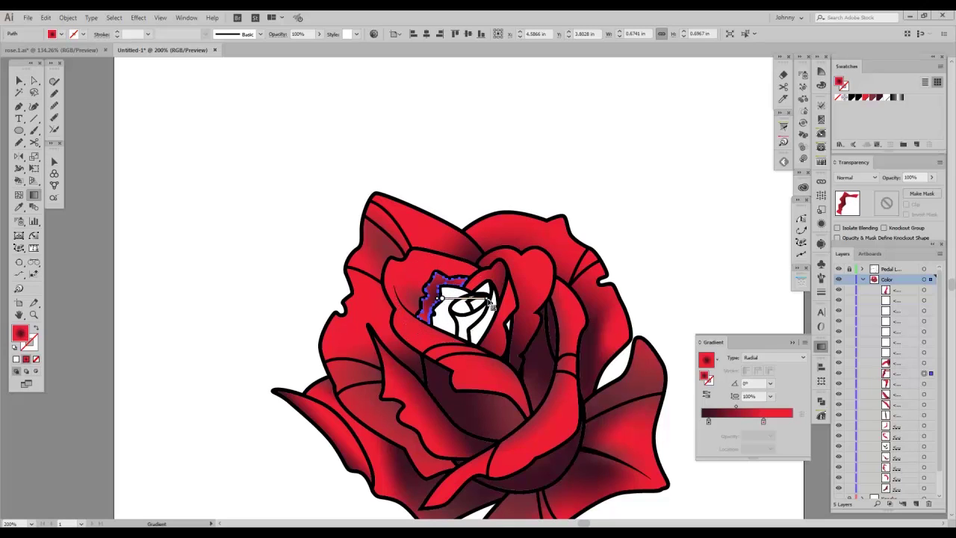
pyautogui.moveTo(487, 298)
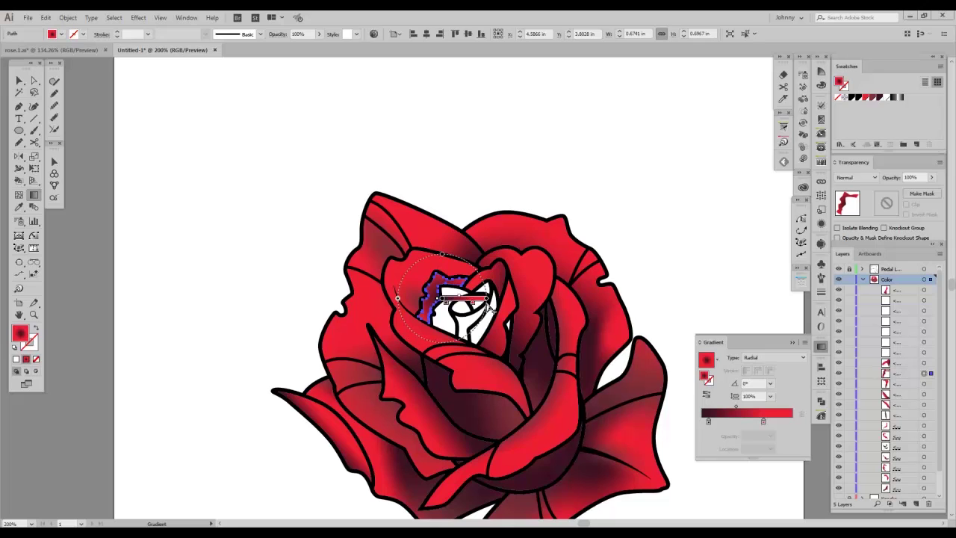
pyautogui.moveTo(484, 311)
pyautogui.mouseDown()
pyautogui.moveTo(488, 257)
pyautogui.moveTo(413, 221)
pyautogui.moveTo(417, 233)
pyautogui.mouseUp()
pyautogui.moveTo(407, 326)
pyautogui.mouseDown()
pyautogui.moveTo(420, 327)
pyautogui.moveTo(415, 319)
pyautogui.mouseUp()
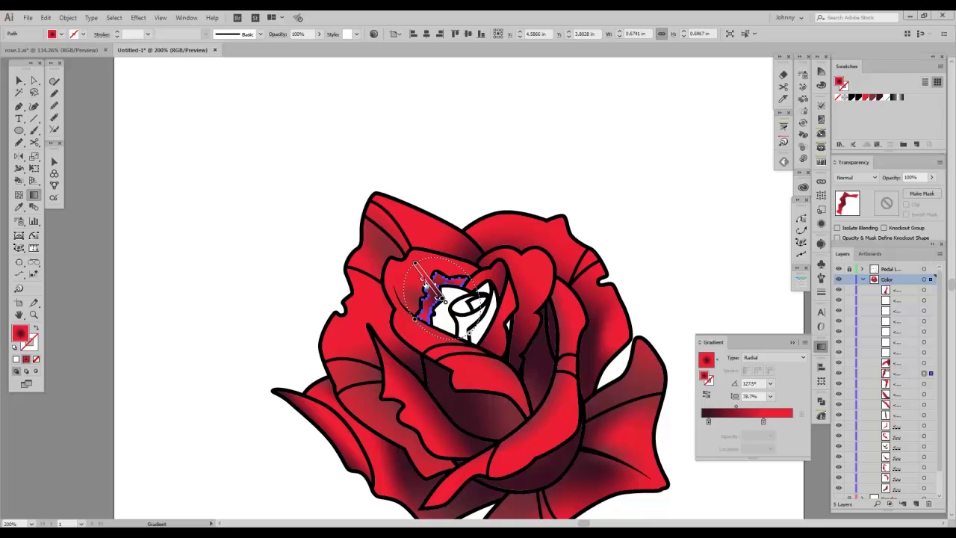
pyautogui.moveTo(425, 284)
pyautogui.mouseDown()
pyautogui.moveTo(446, 306)
pyautogui.moveTo(426, 289)
pyautogui.moveTo(437, 304)
pyautogui.mouseUp()
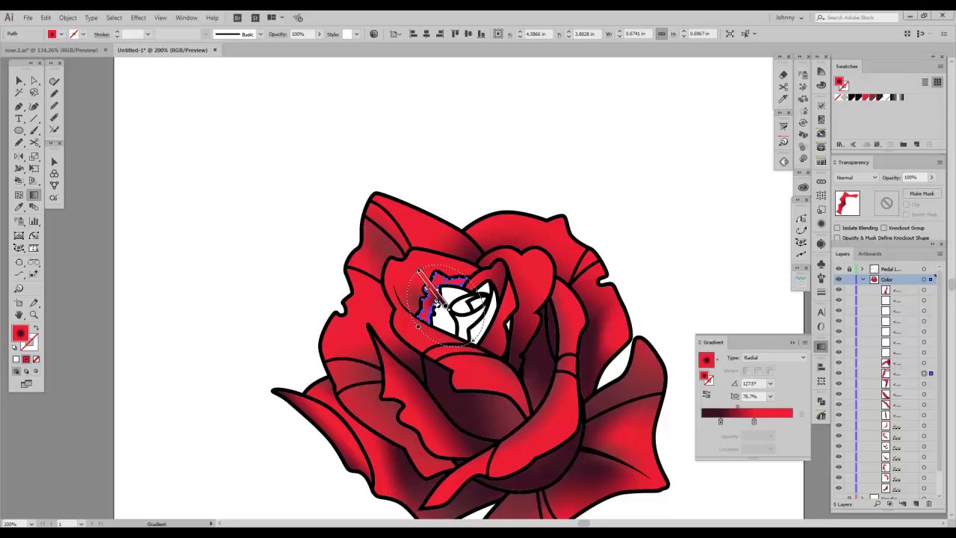
pyautogui.click(20, 80)
pyautogui.click(196, 154)
# Step: Fill the next white inner petal with a Linear maroon-to-red gradient at about 123.6°, shift its stops toward the red end, and deselect it
pyautogui.moveTo(337, 208); pyautogui.dragTo(295, 196)
pyautogui.click(401, 314)
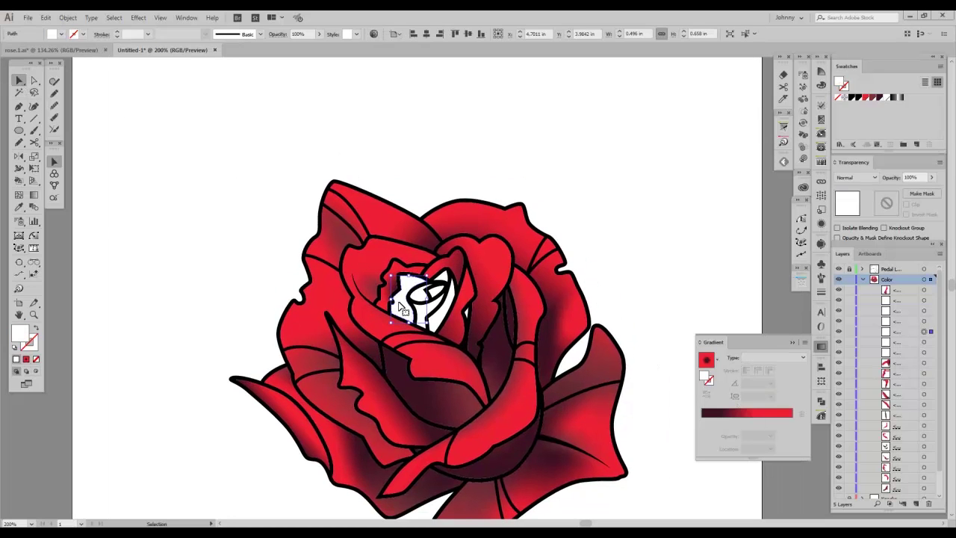
pyautogui.click(417, 319)
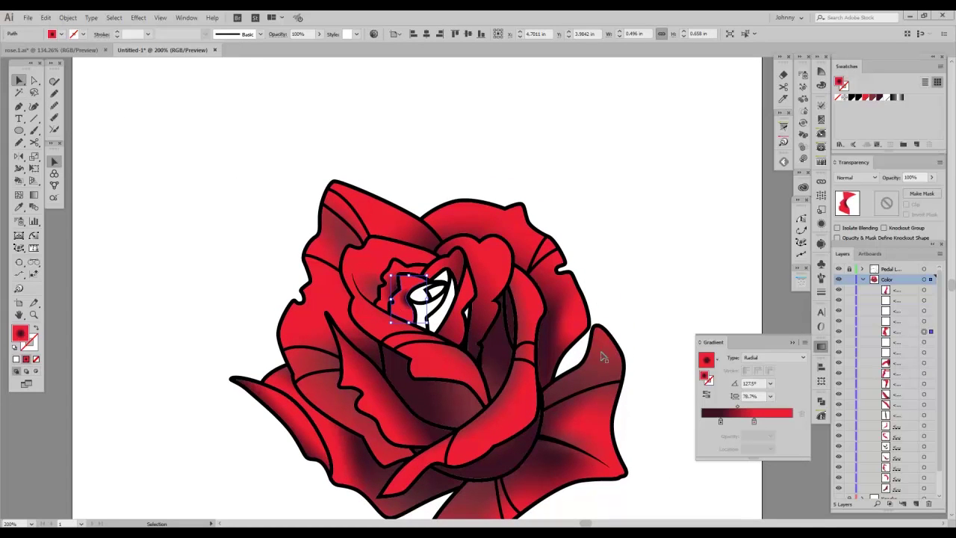
pyautogui.click(773, 359)
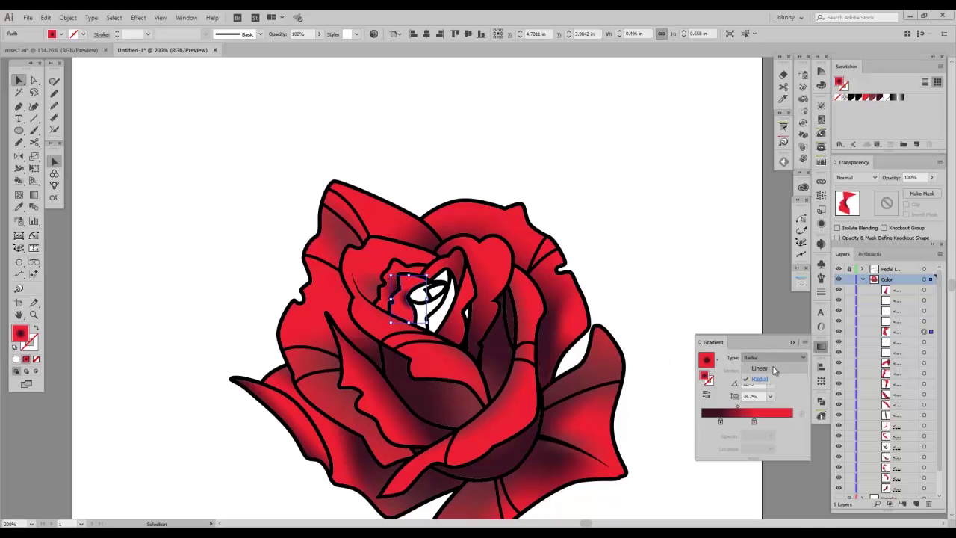
pyautogui.click(761, 368)
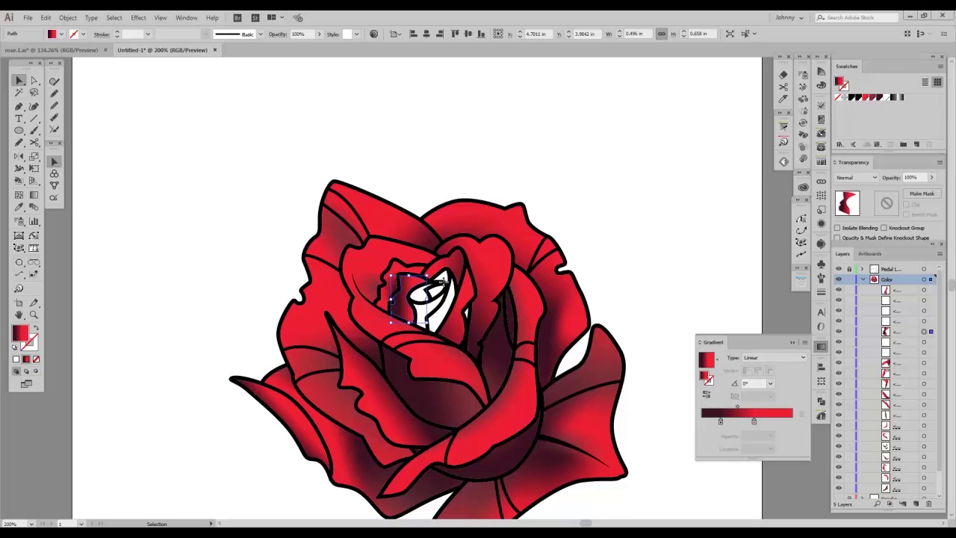
pyautogui.press('g')
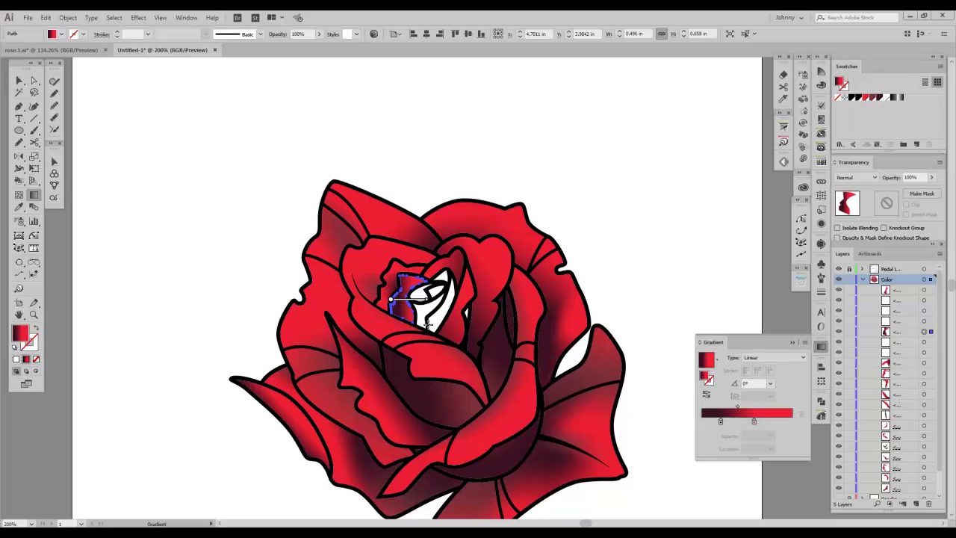
pyautogui.moveTo(429, 327); pyautogui.dragTo(396, 277)
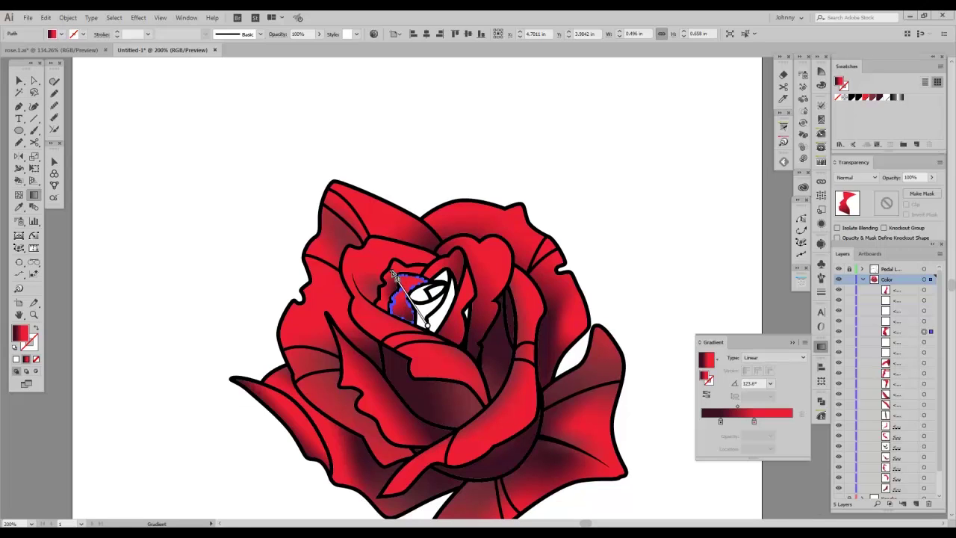
pyautogui.moveTo(417, 317); pyautogui.dragTo(397, 288)
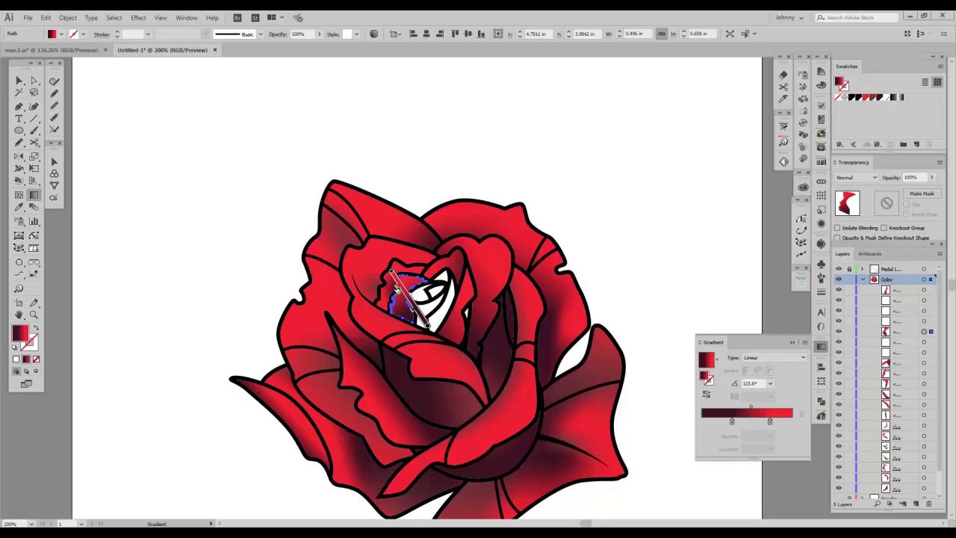
pyautogui.press('v')
pyautogui.click(261, 249)
# Step: Reselect the same inner petal, move its gradient stops back toward the maroon end so red covers more of it, and deselect
pyautogui.press('space')
pyautogui.moveTo(265, 267); pyautogui.dragTo(264, 244)
pyautogui.click(410, 275)
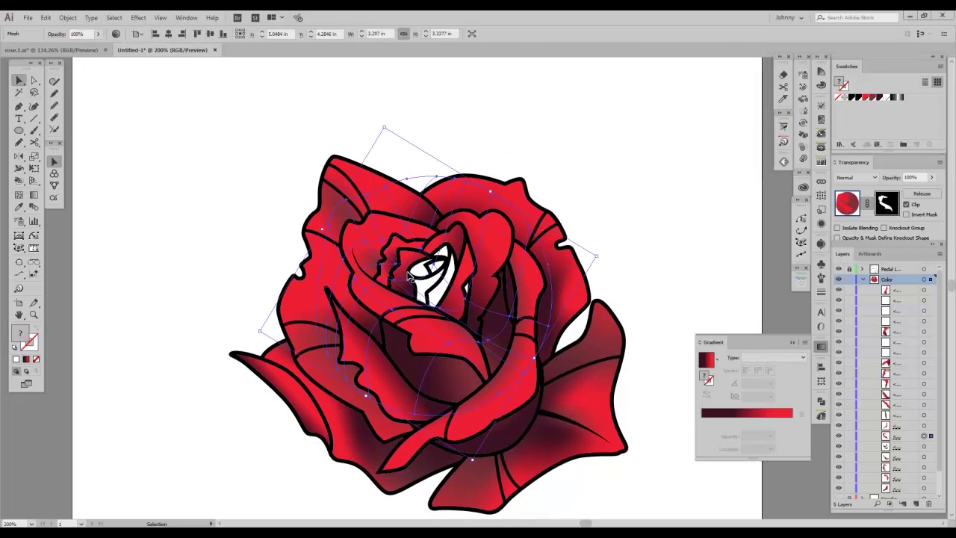
pyautogui.click(403, 278)
pyautogui.press('g')
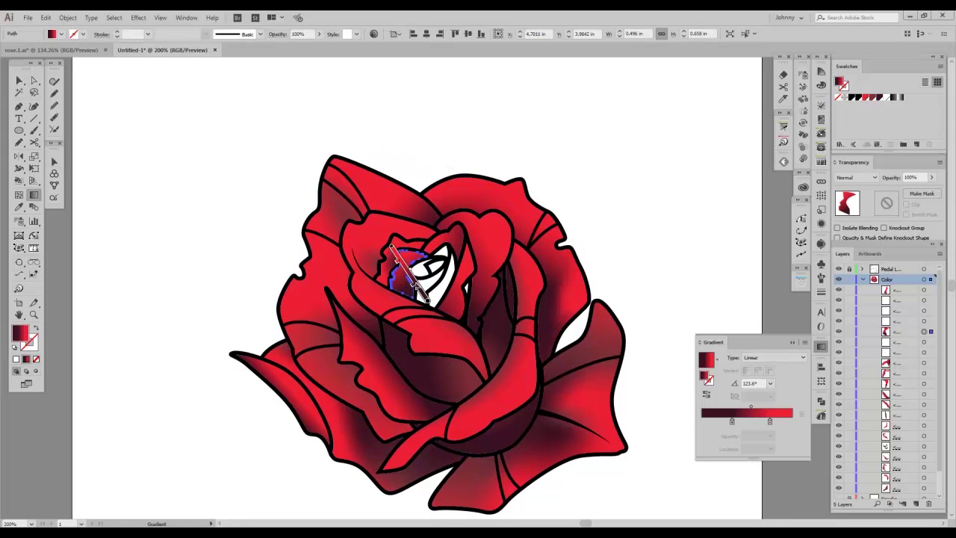
pyautogui.moveTo(412, 285)
pyautogui.mouseDown()
pyautogui.moveTo(422, 301)
pyautogui.moveTo(405, 276)
pyautogui.moveTo(418, 297)
pyautogui.mouseUp()
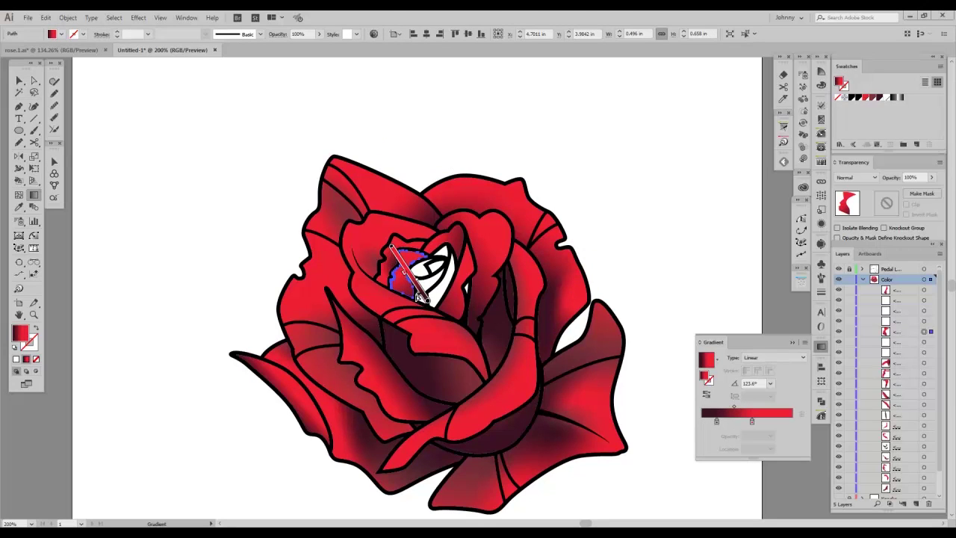
pyautogui.press('v')
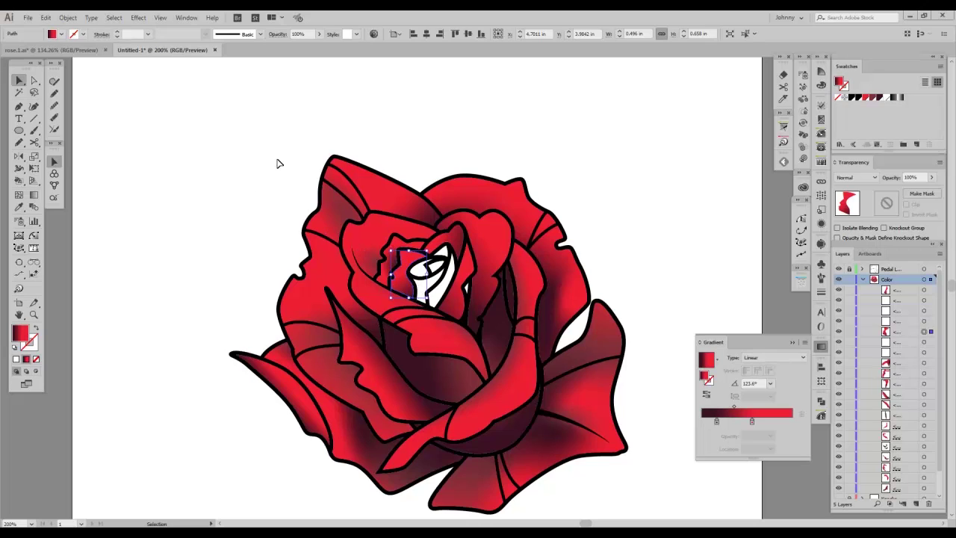
pyautogui.click(278, 160)
# Step: Fill the narrow white petal on the right side of the rose centre with the maroon-to-red gradient, redrawn at about 62.8°
pyautogui.click(446, 288)
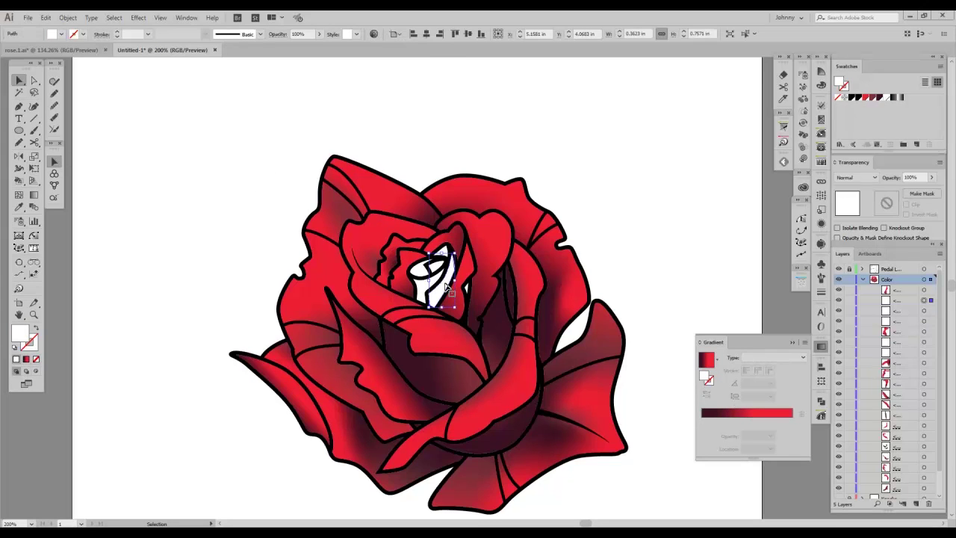
pyautogui.press('g')
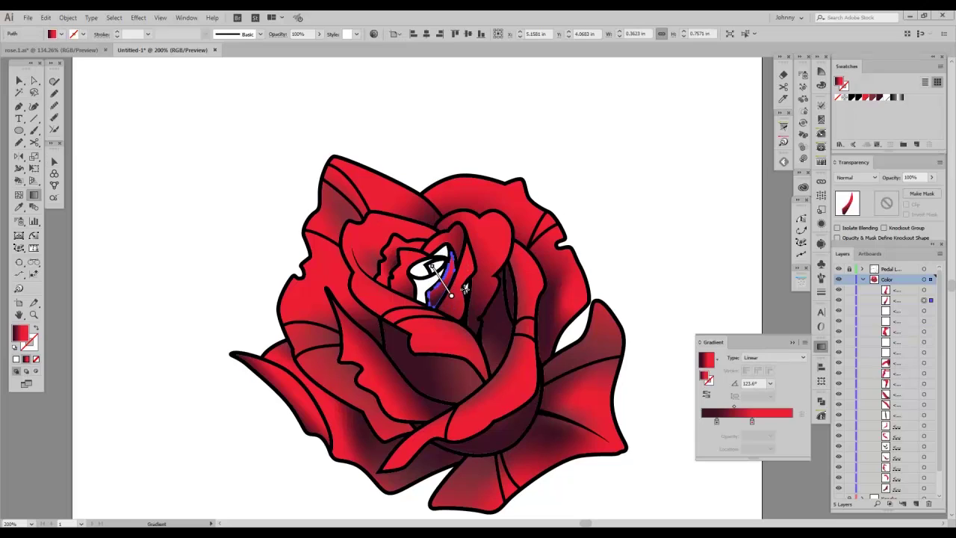
pyautogui.moveTo(426, 316); pyautogui.dragTo(452, 257)
pyautogui.press('v')
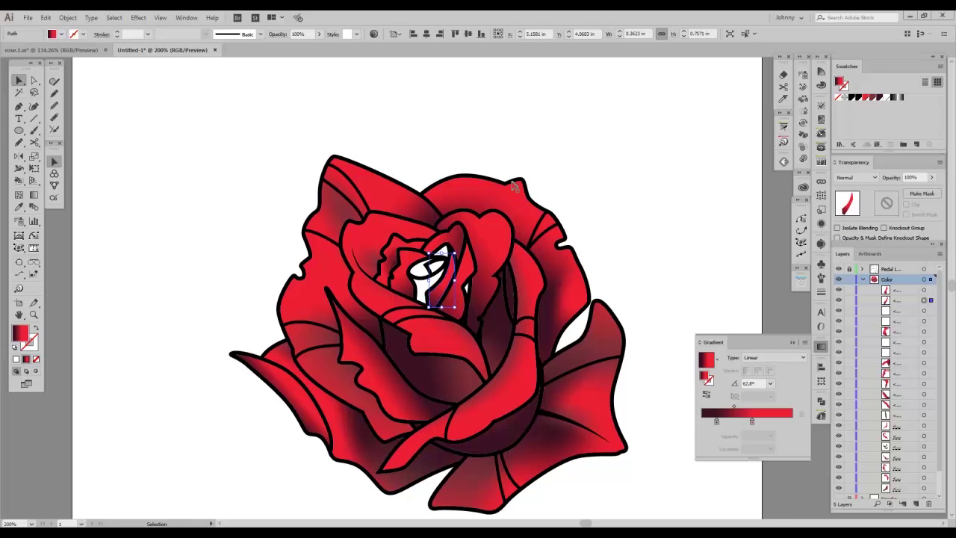
pyautogui.click(502, 178)
# Step: Fill the small white triangle at the top of the rose centre with the lighter maroon swatch and deselect it
pyautogui.click(445, 253)
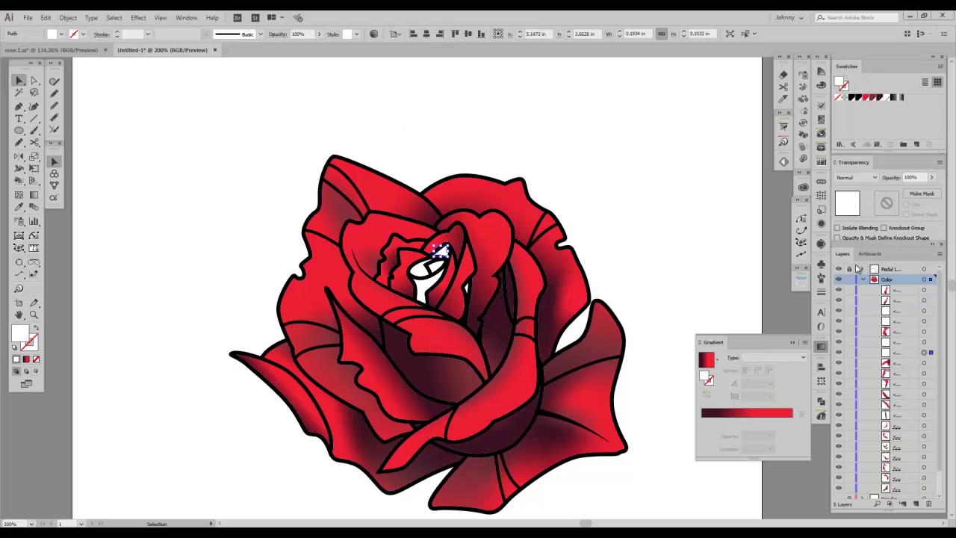
pyautogui.click(874, 98)
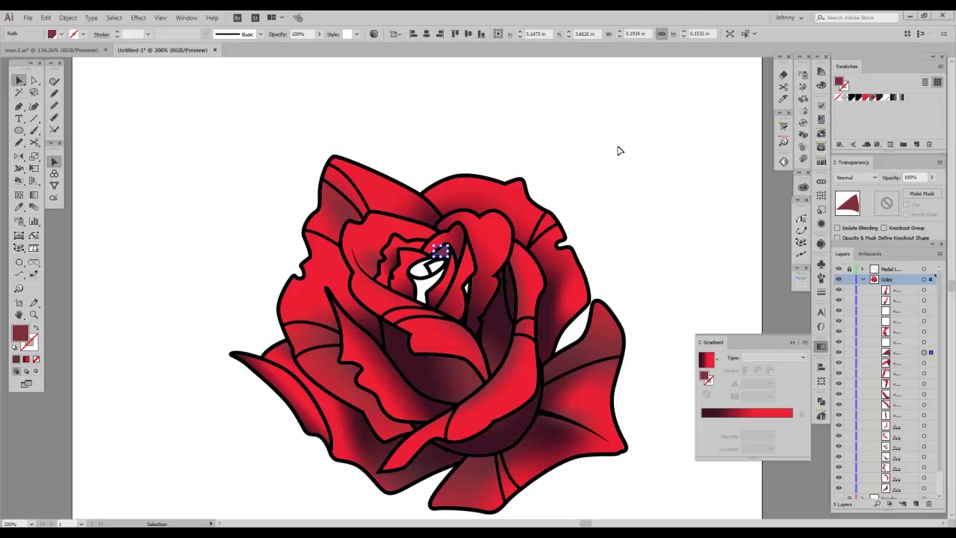
pyautogui.click(655, 139)
# Step: Fill the small white centre piece with the lighter maroon swatch and the adjacent one with the maroon-to-red Linear gradient, redrawn at about 27.3°
pyautogui.click(440, 267)
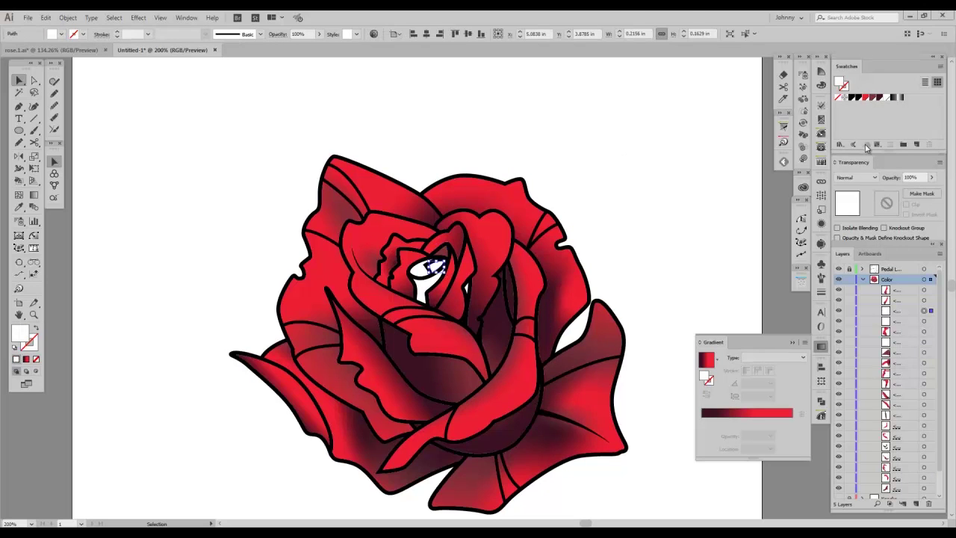
pyautogui.click(870, 98)
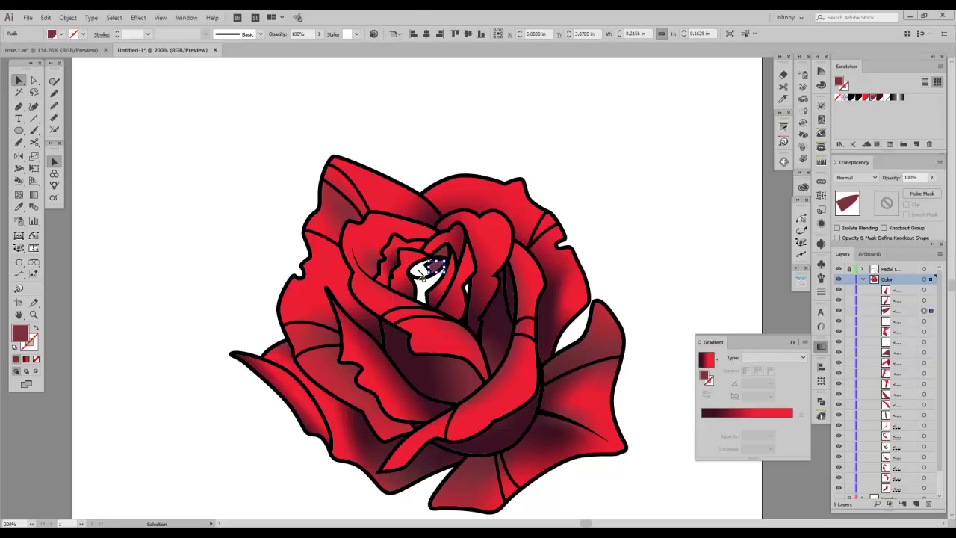
pyautogui.click(420, 273)
pyautogui.click(871, 101)
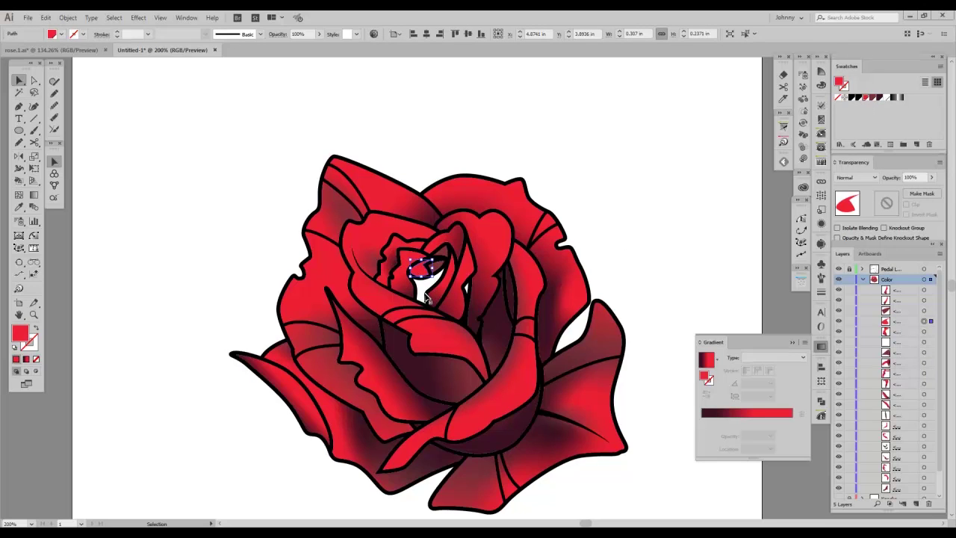
pyautogui.press('.')
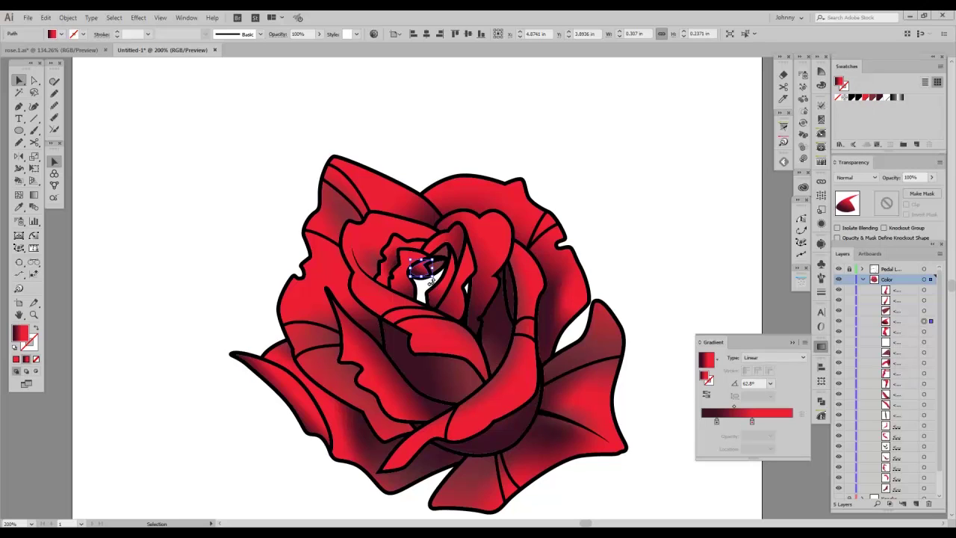
pyautogui.press('g')
pyautogui.moveTo(399, 281); pyautogui.dragTo(429, 266)
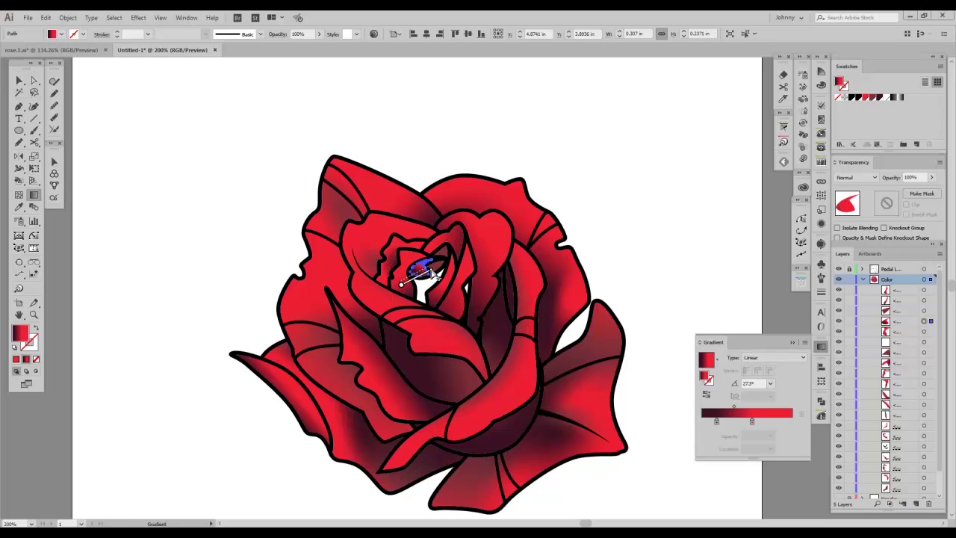
pyautogui.press('v')
pyautogui.click(486, 188)
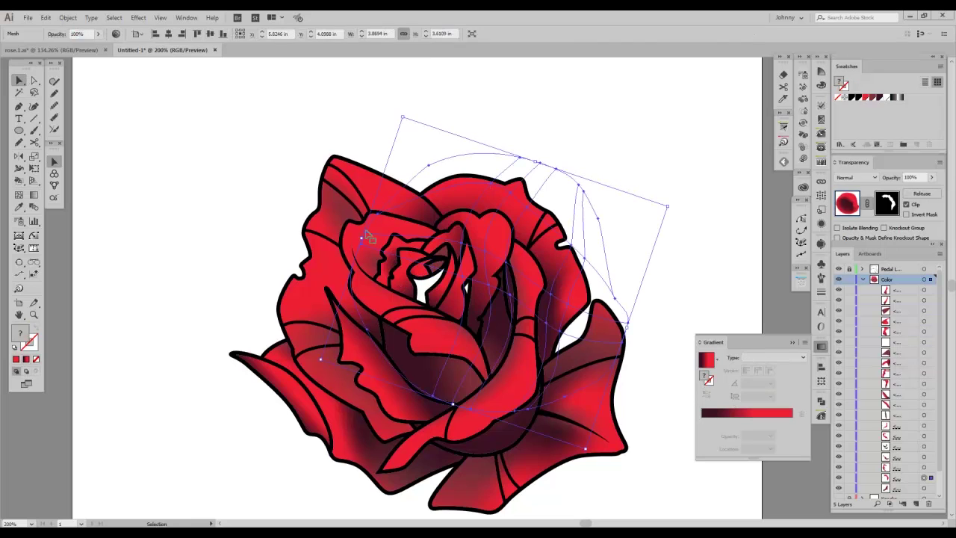
# Step: Reselect that gradient-filled centre piece and move its red gradient stop outward so maroon covers more of it
pyautogui.click(418, 270)
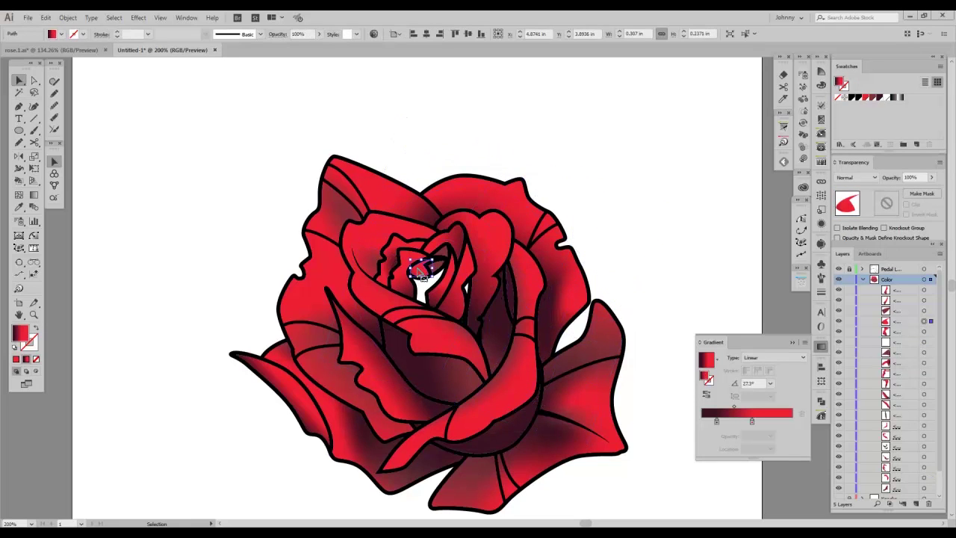
pyautogui.press('g')
pyautogui.moveTo(418, 278); pyautogui.dragTo(427, 274)
pyautogui.press('v')
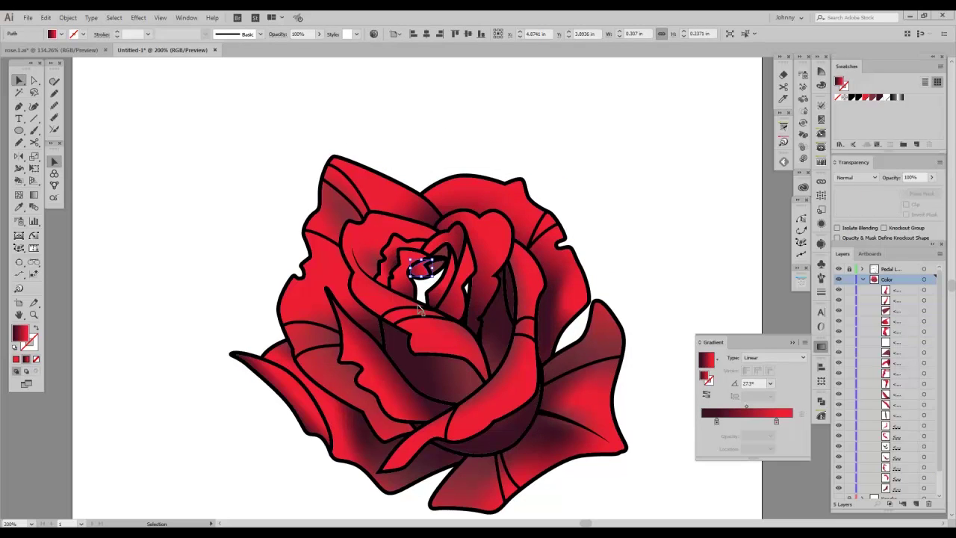
# Step: Fill the Y-shaped white centre piece with a red-maroon-red Linear gradient at 27.3°, set the last red stop near 93.53%, and deselect it
pyautogui.click(426, 290)
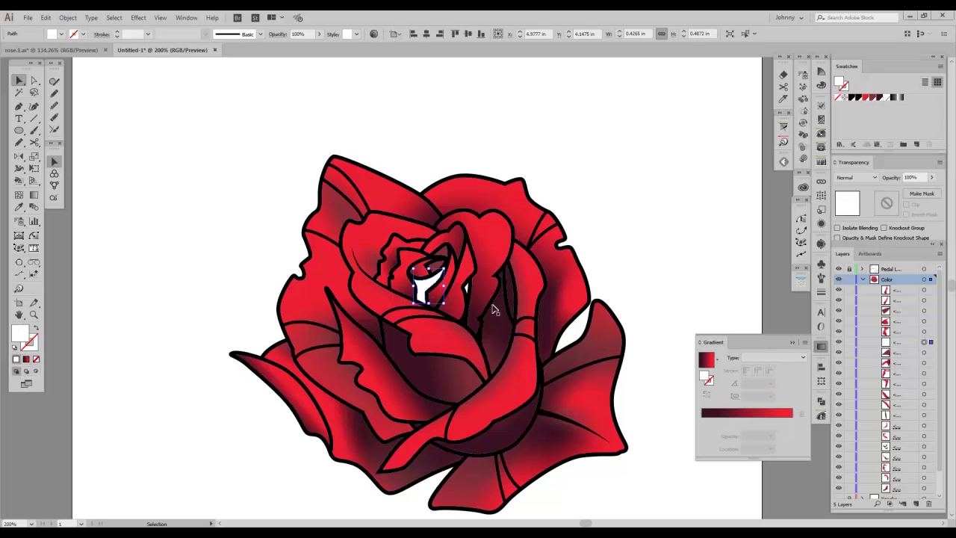
pyautogui.press('g')
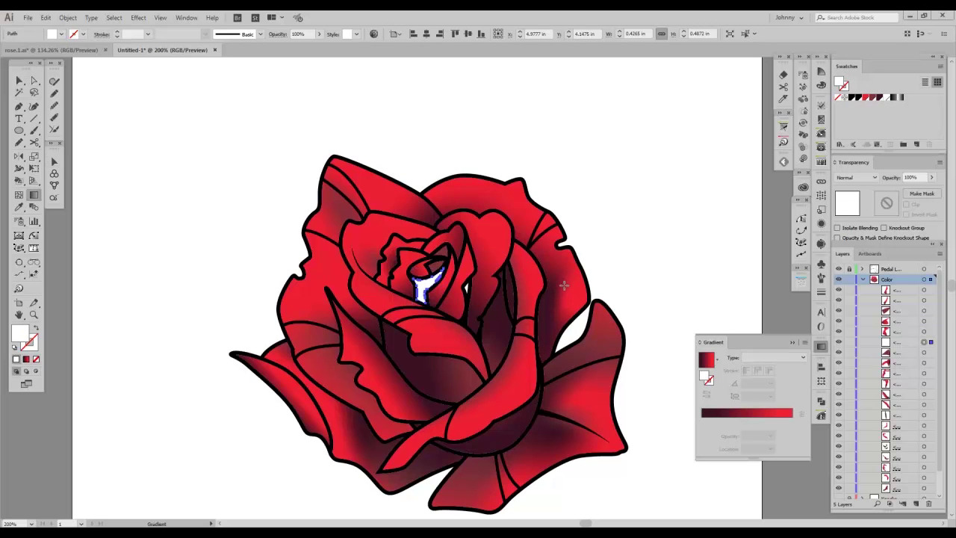
pyautogui.press('.')
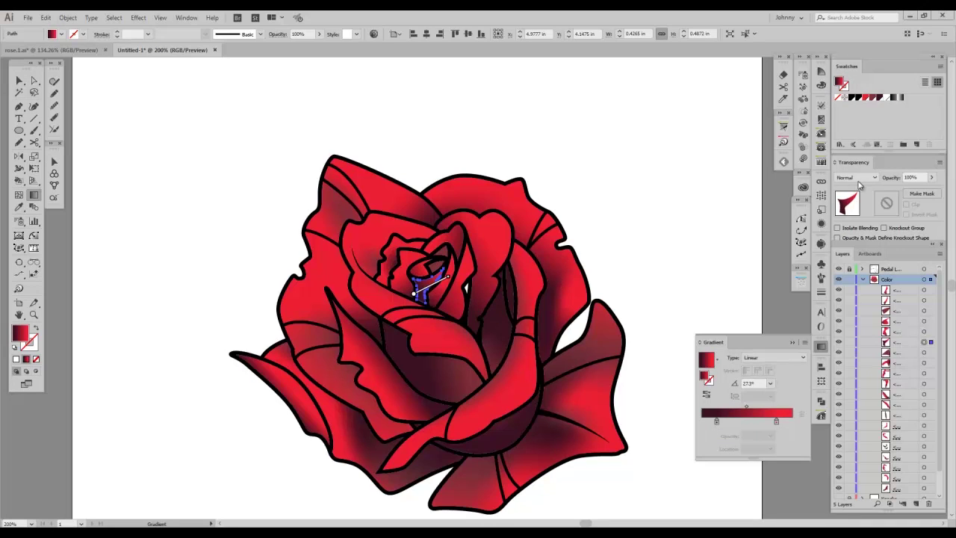
pyautogui.moveTo(718, 423); pyautogui.dragTo(786, 423)
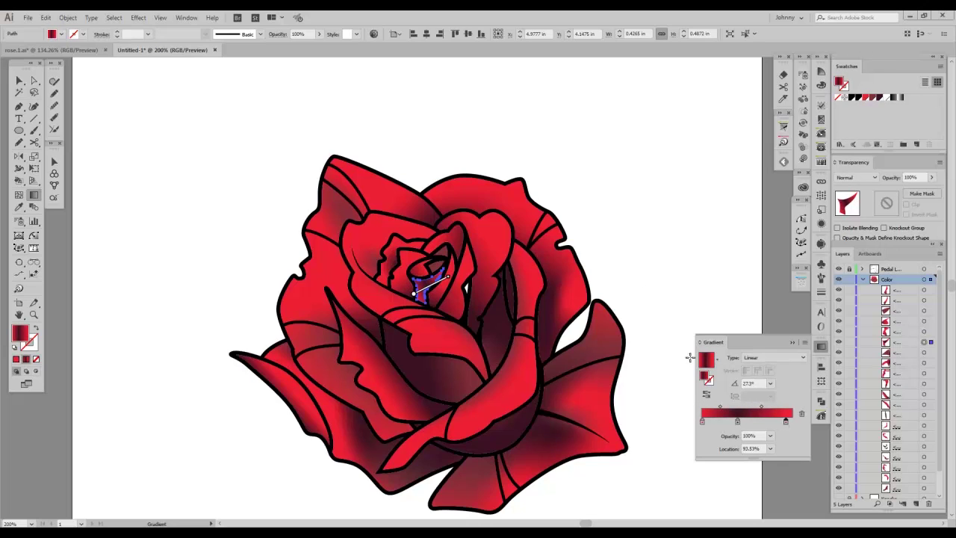
pyautogui.press('v')
pyautogui.click(619, 158)
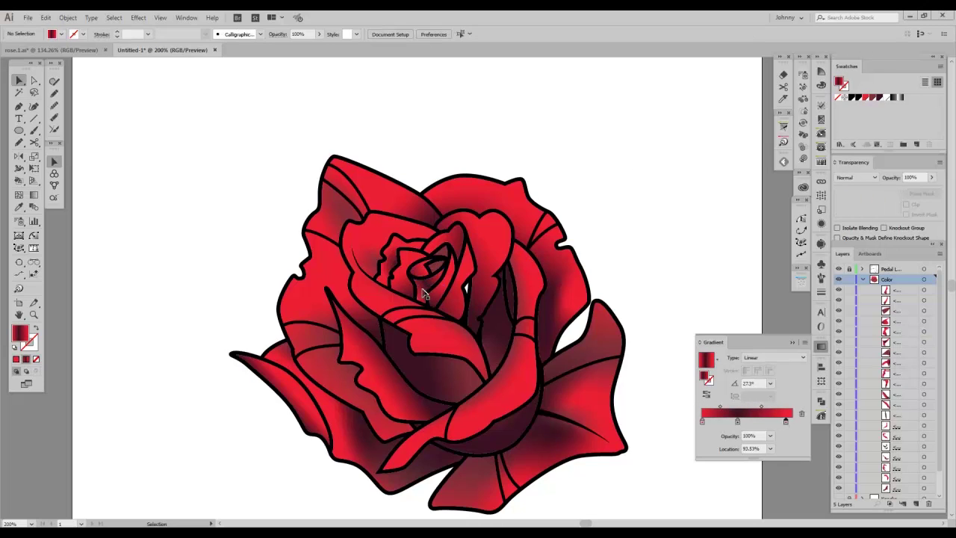
# Step: Clear the selection, then collapse and lock the Color layer to reach the white sliver beside the rose centre
pyautogui.moveTo(481, 325); pyautogui.dragTo(519, 321)
pyautogui.hotkey('ctrl', '-')
pyautogui.hotkey('ctrl', '-')
pyautogui.hotkey('ctrl', '+')
pyautogui.hotkey('ctrl', '+')
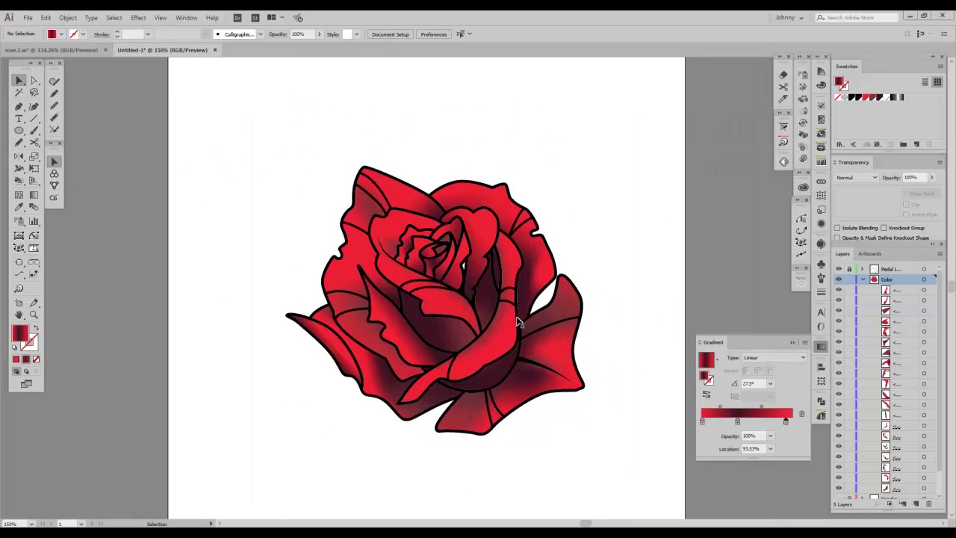
pyautogui.moveTo(519, 224); pyautogui.dragTo(507, 189)
pyautogui.scroll(1, 493, 215)
pyautogui.click(479, 250)
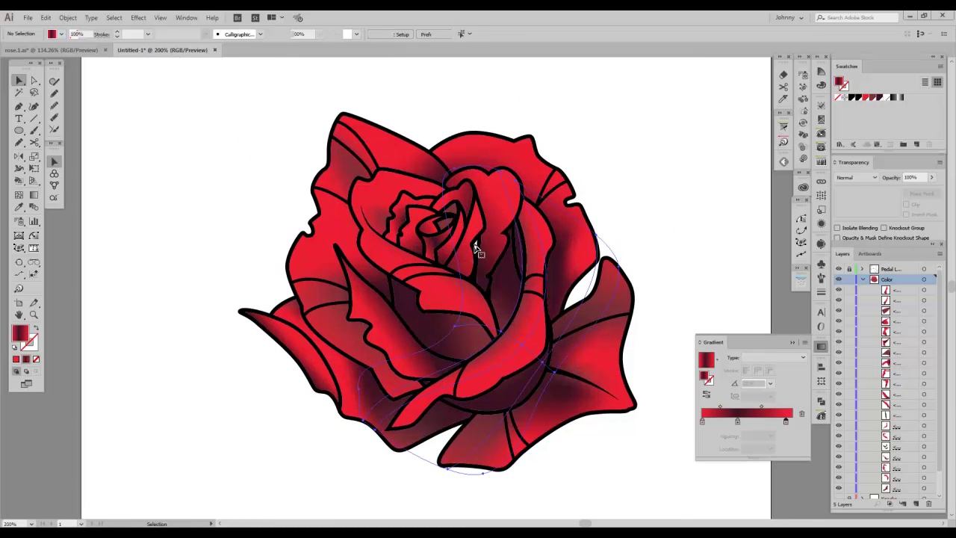
pyautogui.click(863, 279)
pyautogui.hotkey('ctrl', 'shift', 'a')
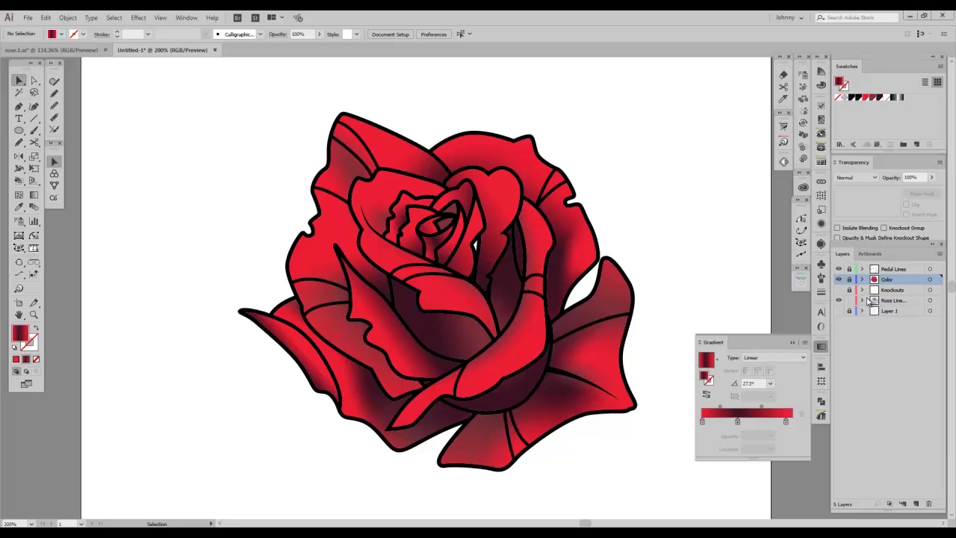
# Step: Show and unlock the Knockouts layer, move the white sliver beside the rose centre to the unlocked Color layer, and relock Knockouts
pyautogui.click(849, 291)
pyautogui.click(476, 247)
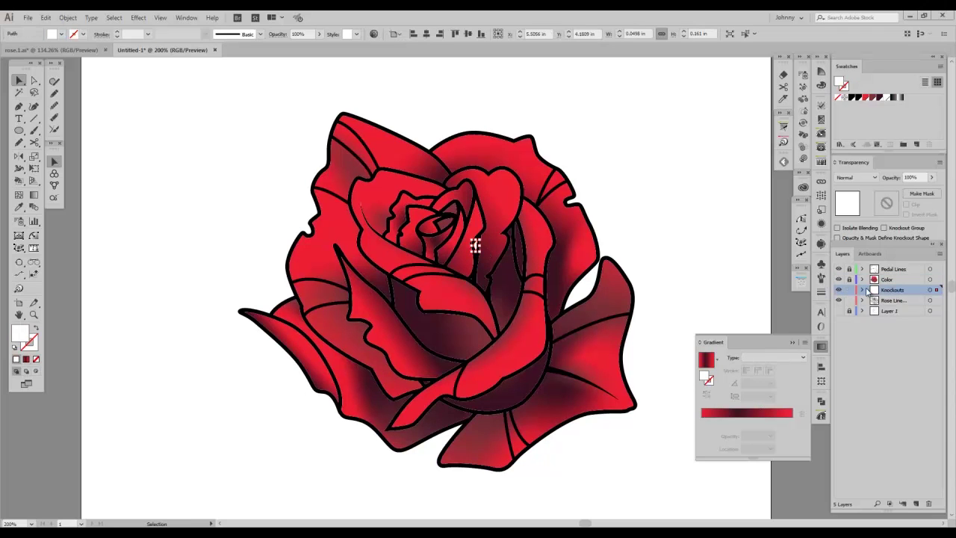
pyautogui.click(849, 290)
pyautogui.click(899, 279)
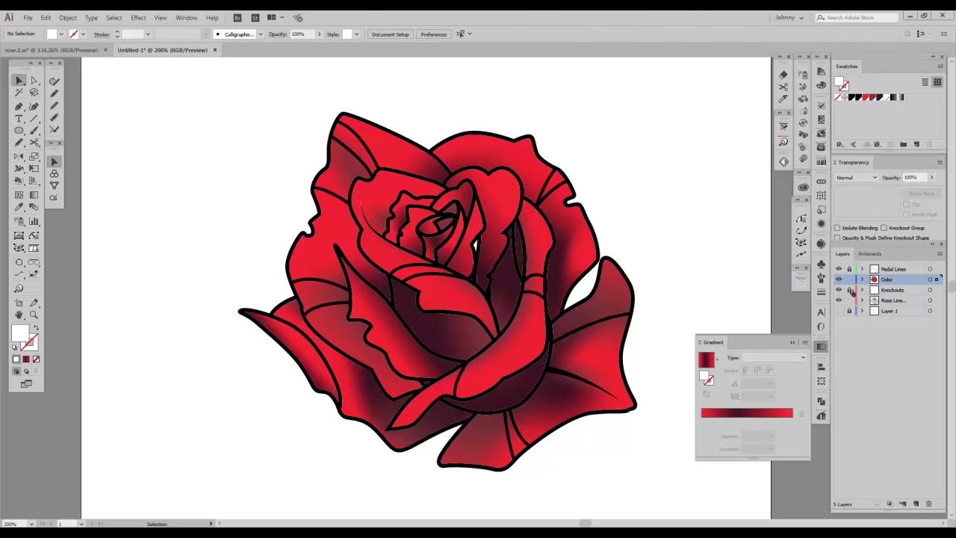
# Step: Fill the white sliver beside the rose centre with the lighter maroon swatch and deselect it
pyautogui.click(475, 246)
pyautogui.click(872, 98)
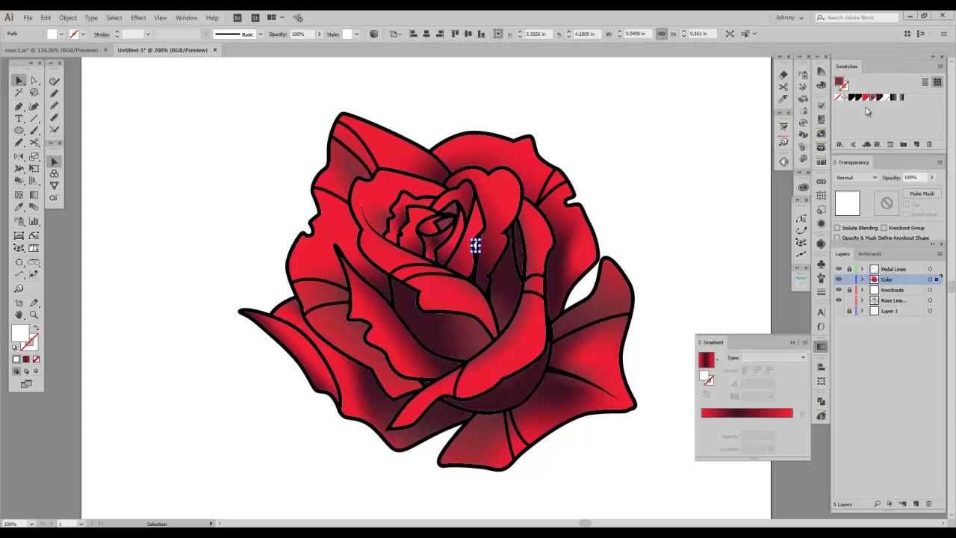
pyautogui.click(647, 182)
# Step: Show the leaf and stem sketch on Layer 1, move the Knockouts layer to the top of the stack, and hide it
pyautogui.moveTo(634, 194); pyautogui.dragTo(650, 205)
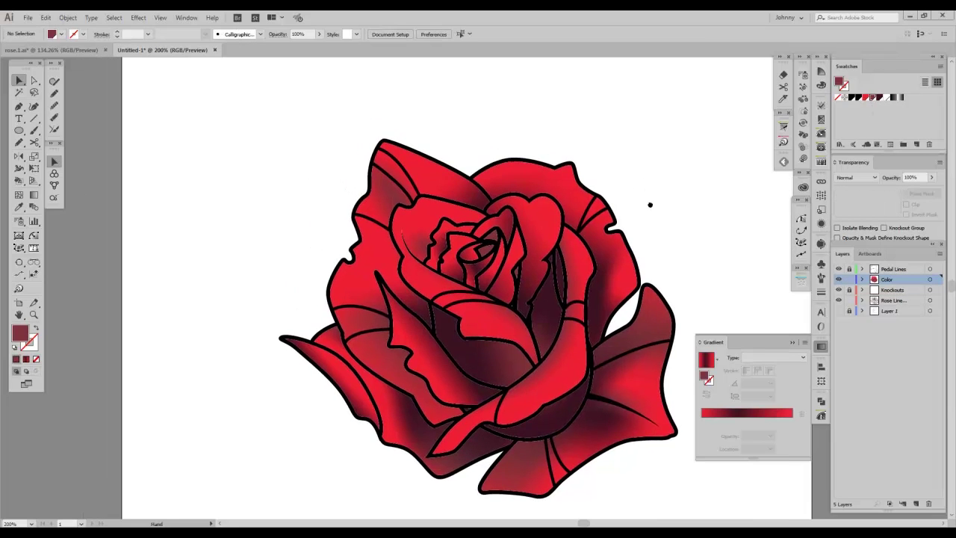
pyautogui.hotkey('ctrl', '-')
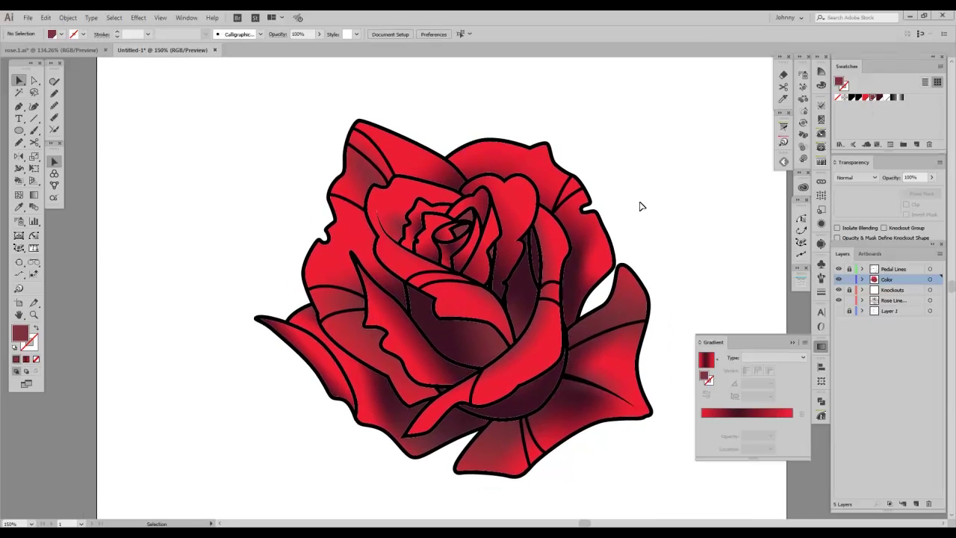
pyautogui.moveTo(635, 196); pyautogui.dragTo(602, 183)
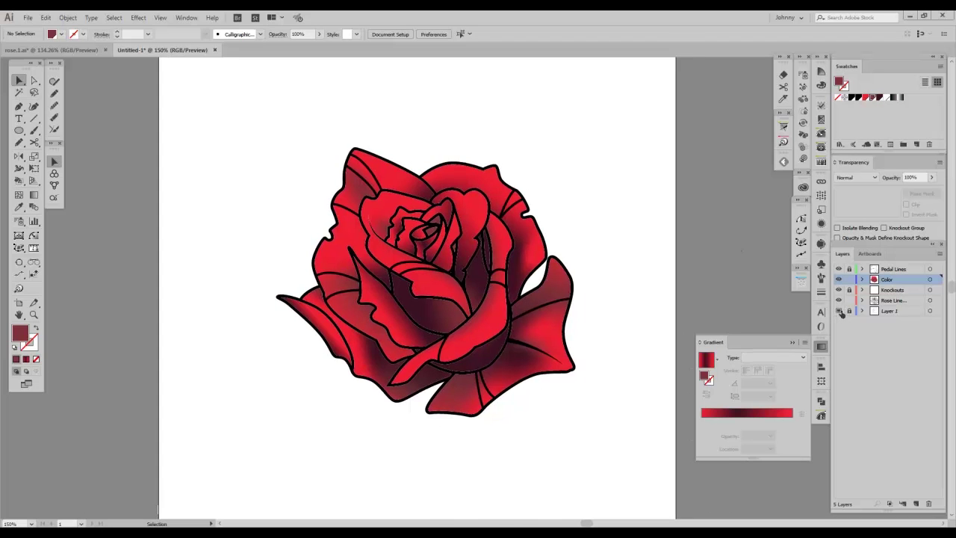
pyautogui.click(839, 311)
pyautogui.scroll(-2, 677, 201)
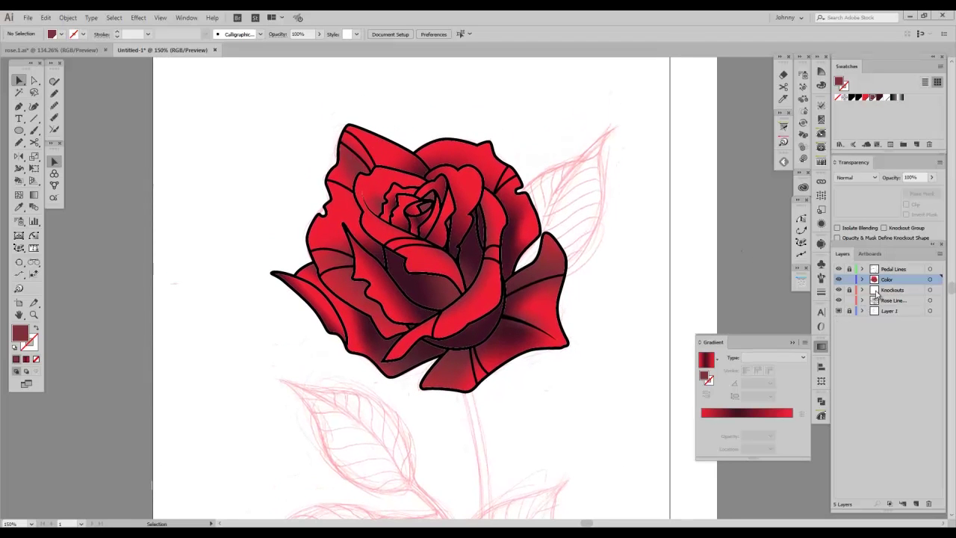
pyautogui.moveTo(897, 290); pyautogui.dragTo(895, 265)
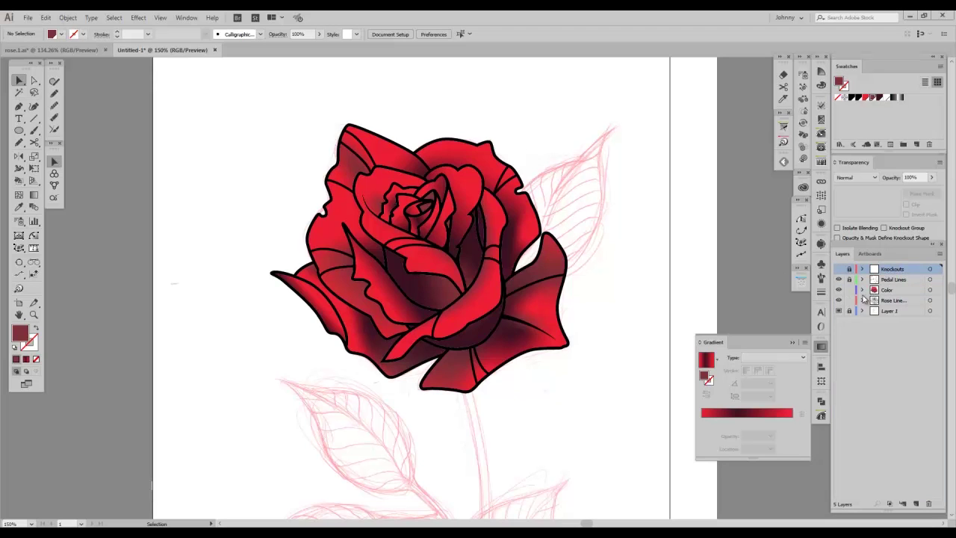
pyautogui.moveTo(651, 237)
pyautogui.mouseDown()
pyautogui.moveTo(621, 197)
pyautogui.moveTo(632, 231)
pyautogui.mouseUp()
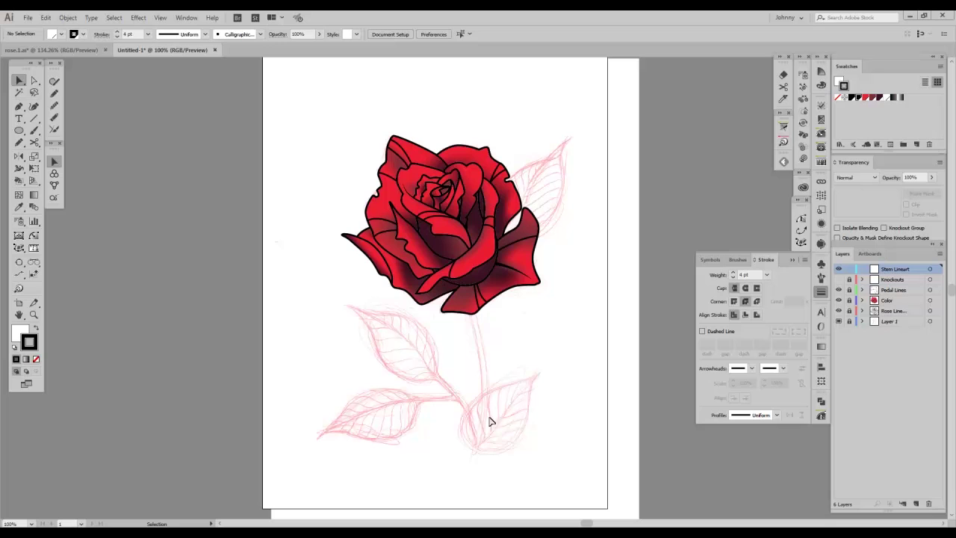
# Step: Start a 4 pt Pen path on the Stem Lineart layer along the upper-left leaf's lower edge, from its base to a first serrated notch
pyautogui.press('space')
pyautogui.hotkey('ctrl', '+')
pyautogui.press('space')
pyautogui.moveTo(449, 384); pyautogui.dragTo(459, 326)
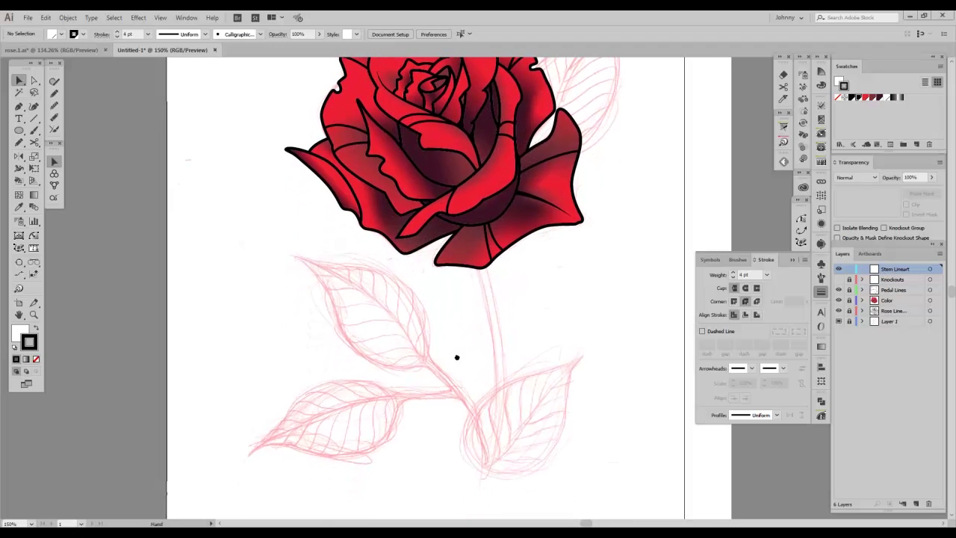
pyautogui.click(822, 292)
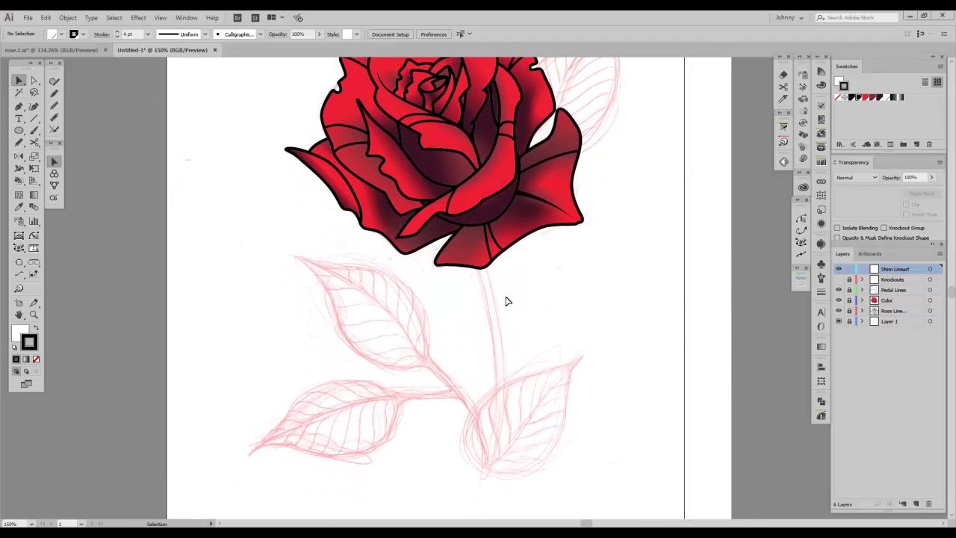
pyautogui.hscroll(-2, 504, 295)
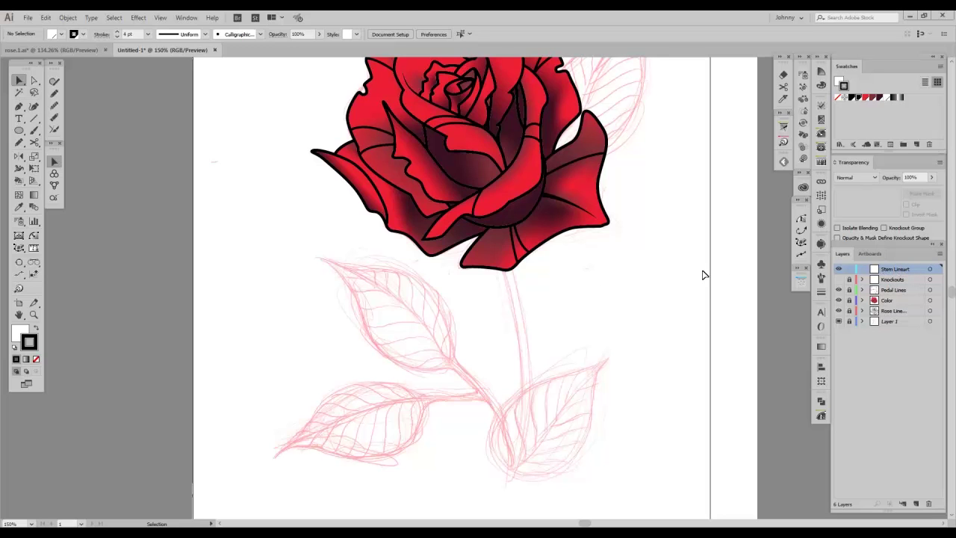
pyautogui.click(419, 320)
pyautogui.moveTo(459, 384); pyautogui.dragTo(449, 272)
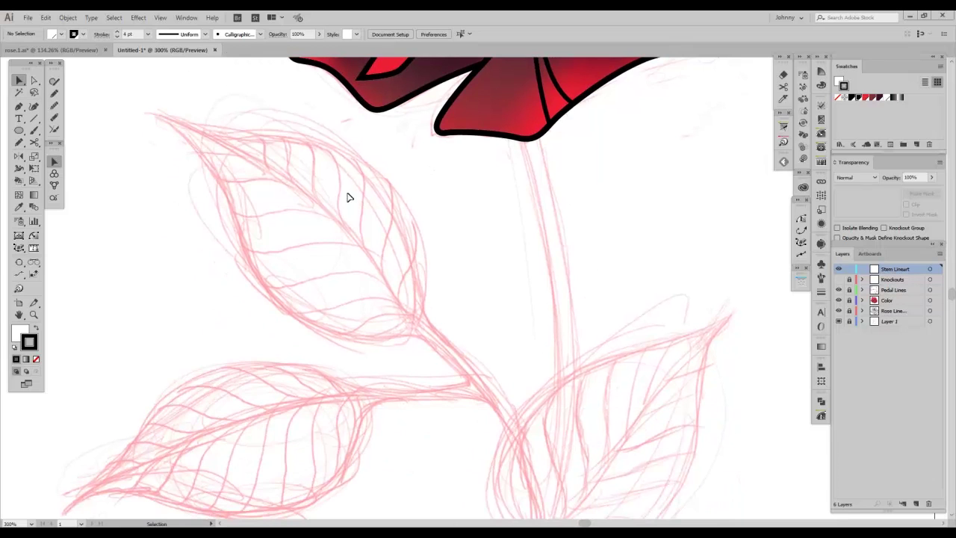
pyautogui.moveTo(343, 247); pyautogui.dragTo(474, 303)
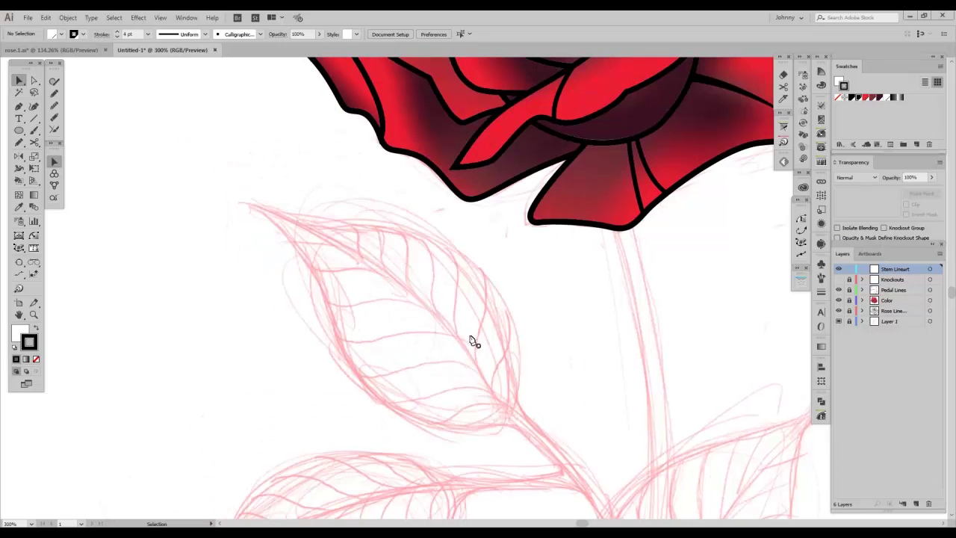
pyautogui.press('p')
pyautogui.moveTo(522, 415); pyautogui.dragTo(506, 417)
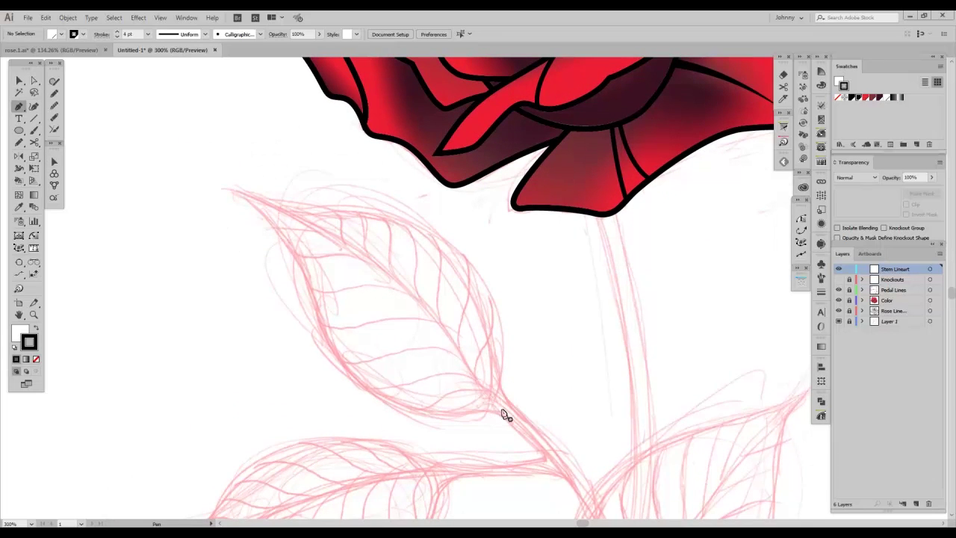
pyautogui.click(505, 412)
pyautogui.moveTo(461, 410); pyautogui.dragTo(520, 364)
# Step: Show the stroke options and switch the Stem Lineart layer to Outline display
pyautogui.click(821, 292)
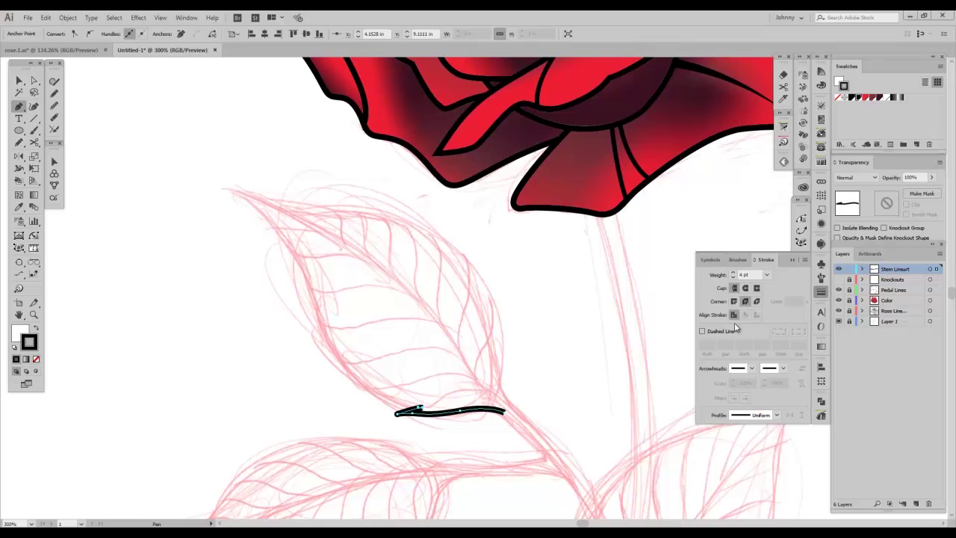
pyautogui.hotkey('ctrl', '+')
pyautogui.moveTo(390, 510); pyautogui.dragTo(430, 350)
pyautogui.moveTo(637, 108); pyautogui.dragTo(600, 306)
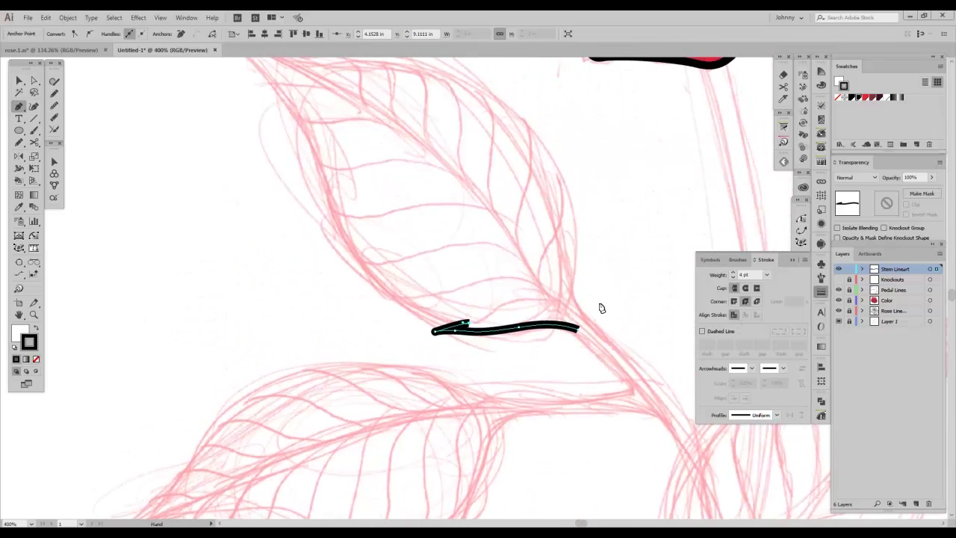
pyautogui.keyDown('ctrl'); pyautogui.click(838, 269); pyautogui.keyUp('ctrl')
pyautogui.moveTo(552, 345); pyautogui.dragTo(563, 405)
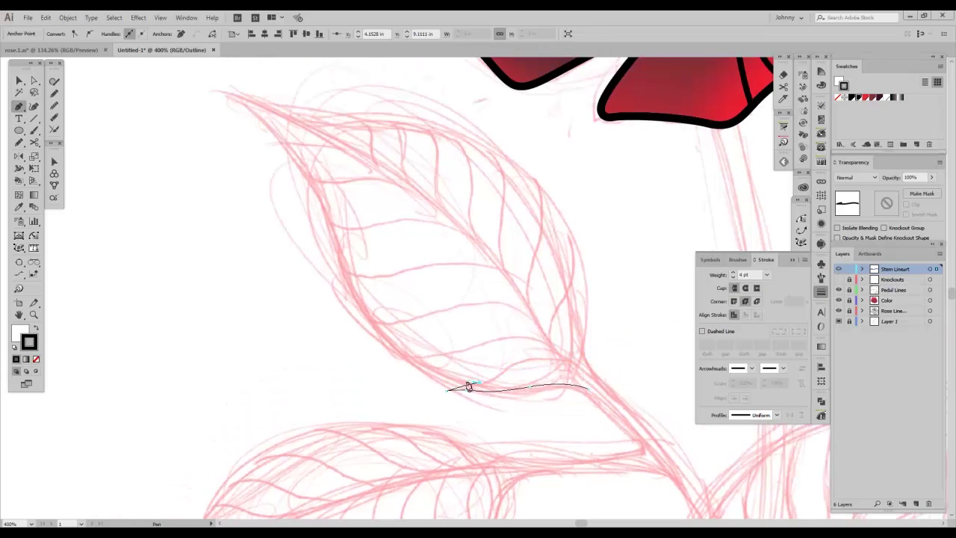
# Step: Continue the Pen path up the leaf's lower-left edge, adding further serrated notches to about halfway along
pyautogui.moveTo(378, 359); pyautogui.dragTo(414, 357)
pyautogui.click(388, 358)
pyautogui.click(407, 355)
pyautogui.moveTo(371, 323)
pyautogui.mouseDown()
pyautogui.moveTo(349, 316)
pyautogui.moveTo(357, 315)
pyautogui.mouseUp()
pyautogui.click(370, 314)
pyautogui.moveTo(347, 283); pyautogui.dragTo(324, 257)
pyautogui.click(331, 262)
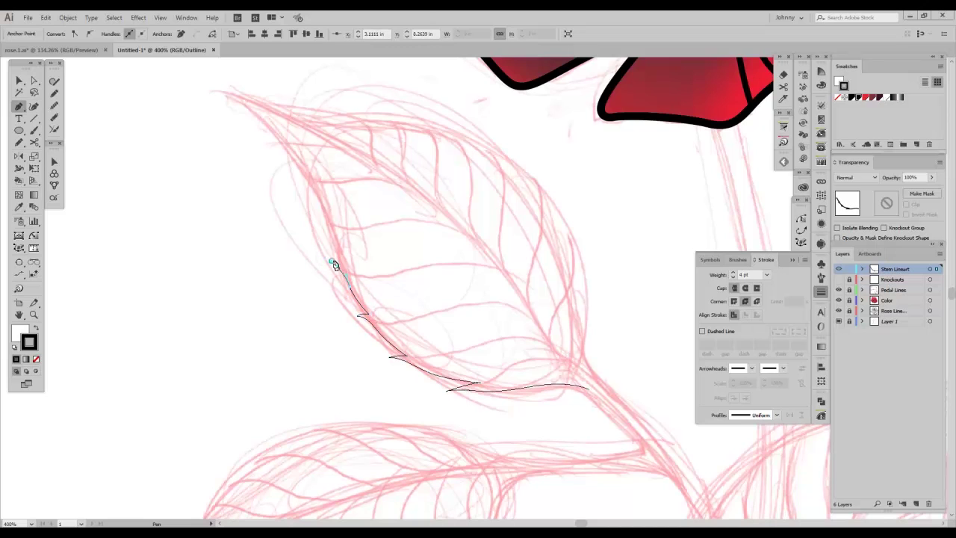
# Step: Trace the remaining serrated notches along the leaf's left edge up to its pointed tip
pyautogui.click(345, 267)
pyautogui.moveTo(331, 228); pyautogui.dragTo(355, 228)
pyautogui.click(331, 224)
pyautogui.click(340, 226)
pyautogui.click(354, 224)
pyautogui.moveTo(345, 202); pyautogui.dragTo(307, 198)
pyautogui.click(324, 214)
# Step: Curve the path from the tip down the sketched midrib, close it at the leaf's base, and deselect it
pyautogui.moveTo(402, 218); pyautogui.dragTo(362, 138)
pyautogui.moveTo(431, 246); pyautogui.dragTo(450, 276)
pyautogui.click(487, 333)
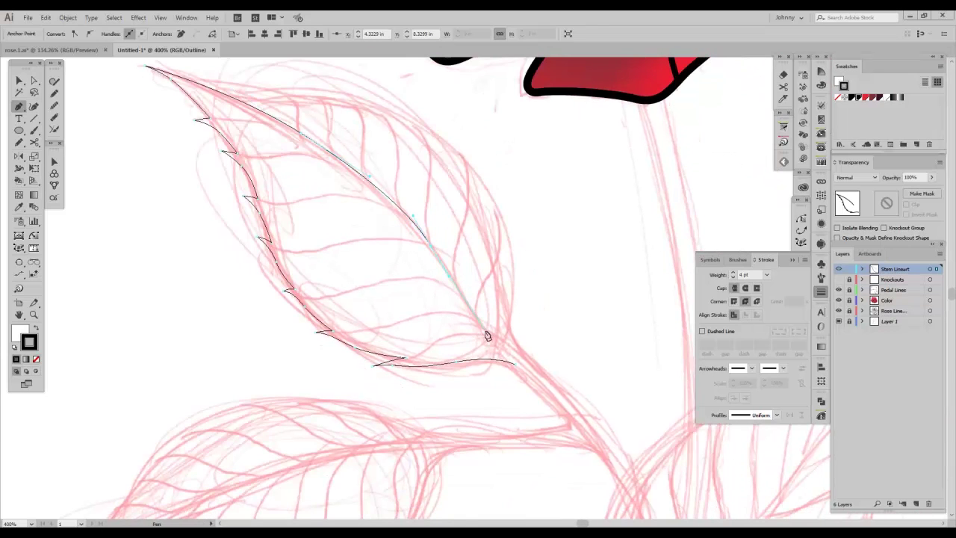
pyautogui.click(514, 364)
pyautogui.keyDown('ctrl'); pyautogui.click(542, 312); pyautogui.keyUp('ctrl')
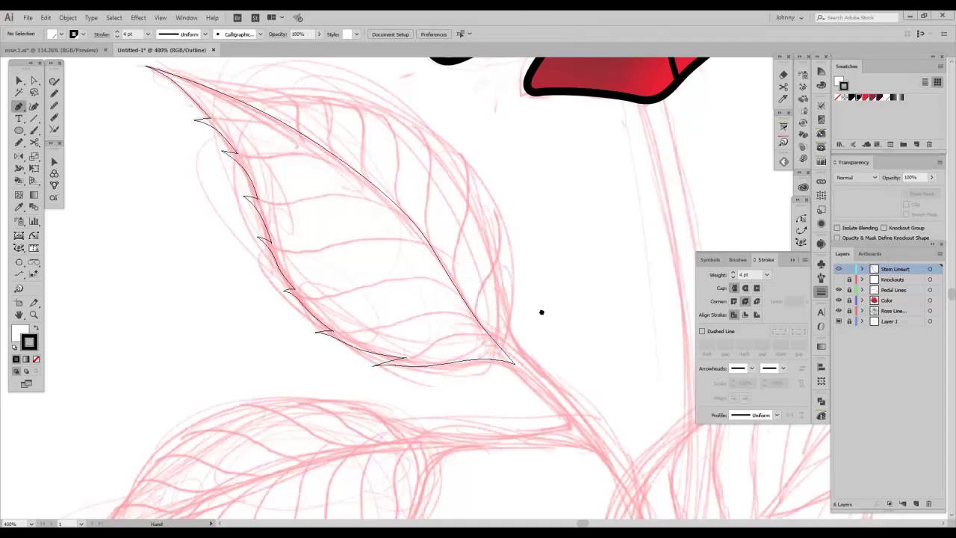
# Step: Start the leaf's other half at its base and trace serrated notches up the right edge onto the upper edge
pyautogui.moveTo(518, 332); pyautogui.dragTo(537, 370)
pyautogui.keyDown('ctrl'); pyautogui.click(529, 401); pyautogui.keyUp('ctrl')
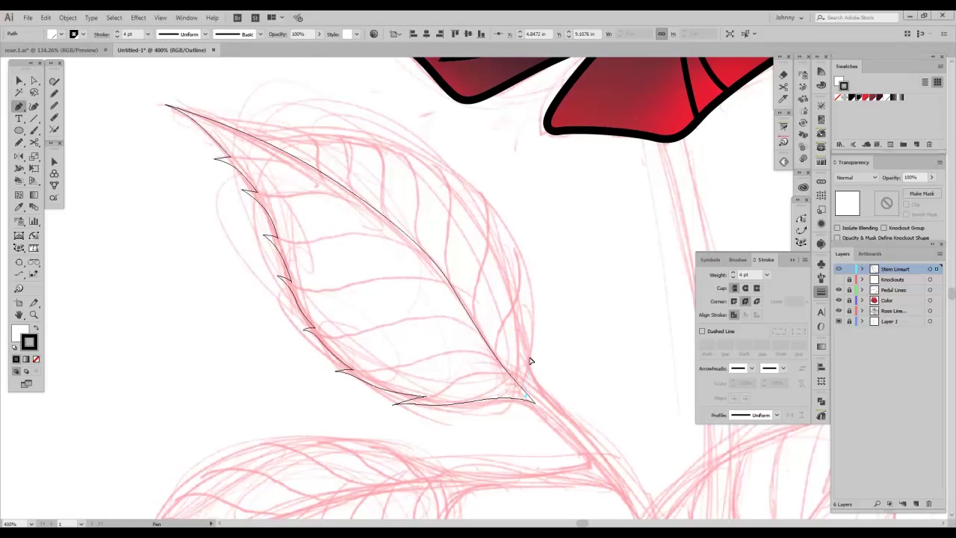
pyautogui.moveTo(533, 307); pyautogui.dragTo(535, 341)
pyautogui.moveTo(531, 302); pyautogui.dragTo(426, 240)
pyautogui.click(444, 234)
pyautogui.click(422, 235)
pyautogui.click(428, 245)
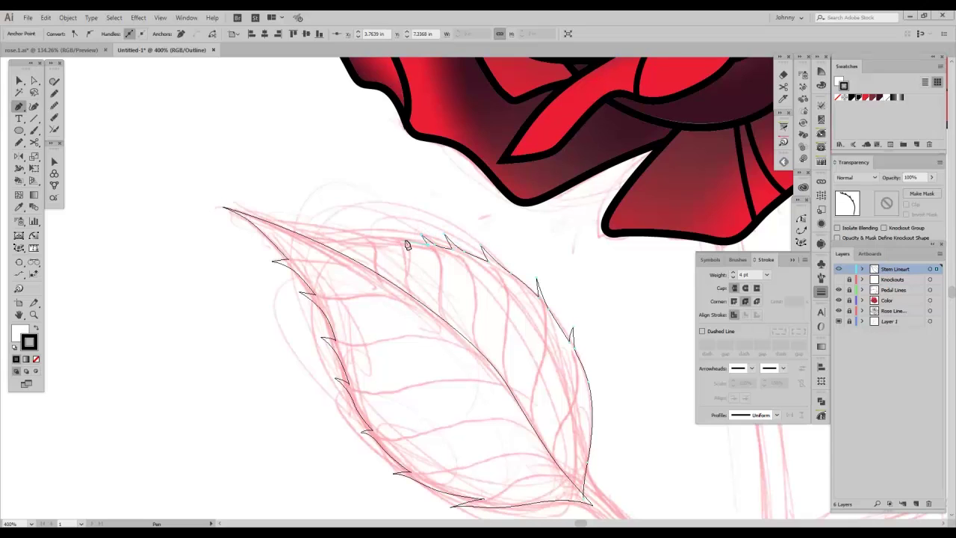
# Step: Continue the serrated upper edge with the last notches and end it on the midrib near the tip
pyautogui.click(396, 231)
pyautogui.click(359, 227)
pyautogui.moveTo(308, 227); pyautogui.dragTo(292, 224)
pyautogui.click(272, 226)
# Step: Close the upper leaf half with a curve below the midrib back to the base and deselect it
pyautogui.moveTo(364, 284); pyautogui.dragTo(312, 185)
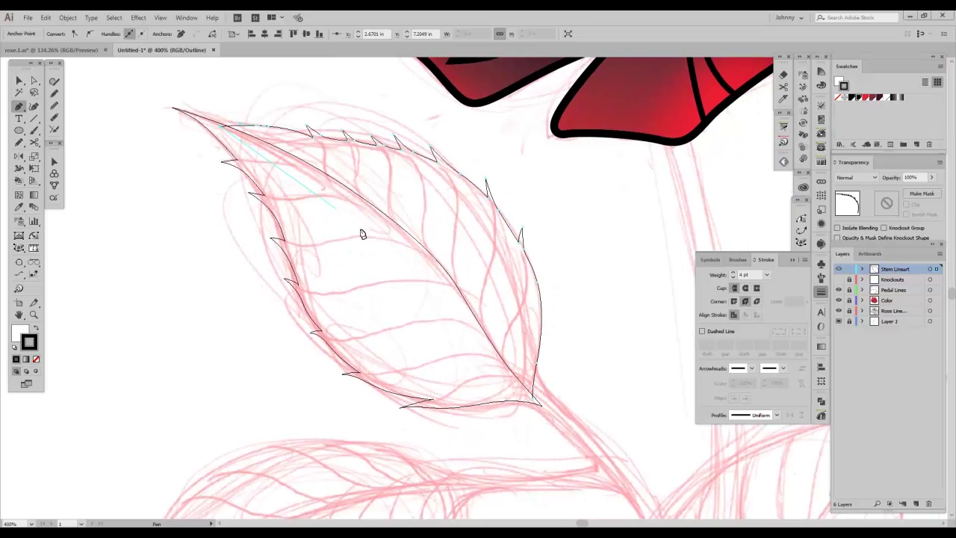
pyautogui.click(535, 405)
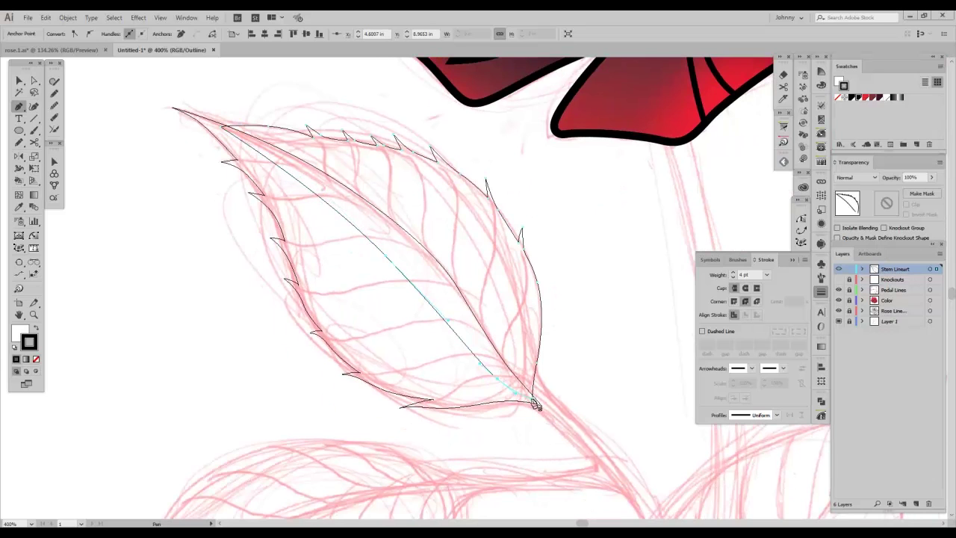
pyautogui.hotkey('ctrl', 'shift', 'a')
pyautogui.hotkey('ctrl', '-')
pyautogui.moveTo(524, 241); pyautogui.dragTo(539, 271)
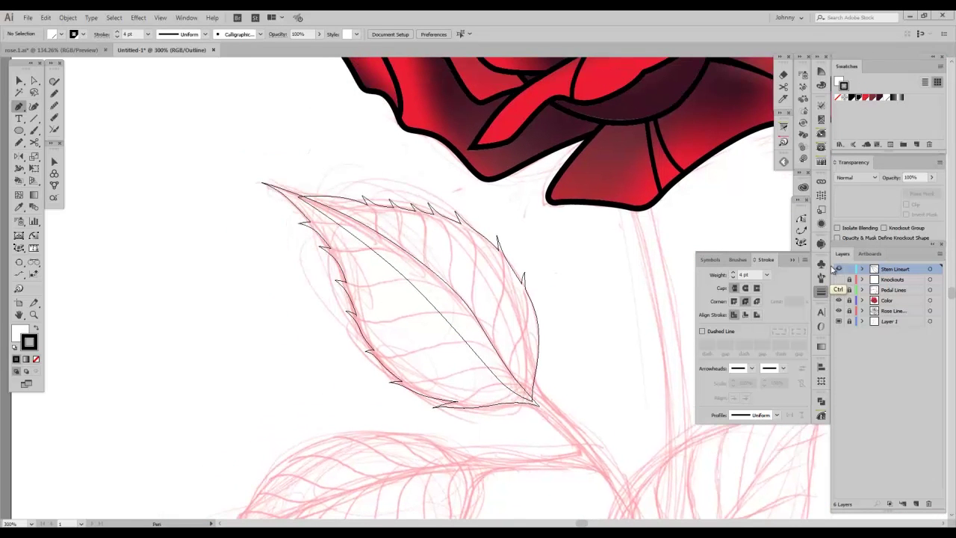
# Step: Switch the Stem Lineart layer back to Preview display and get the Selection tool ready
pyautogui.hotkey('ctrl', 'y')
pyautogui.hotkey('ctrl', '-')
pyautogui.hotkey('ctrl', '+')
pyautogui.press('v')
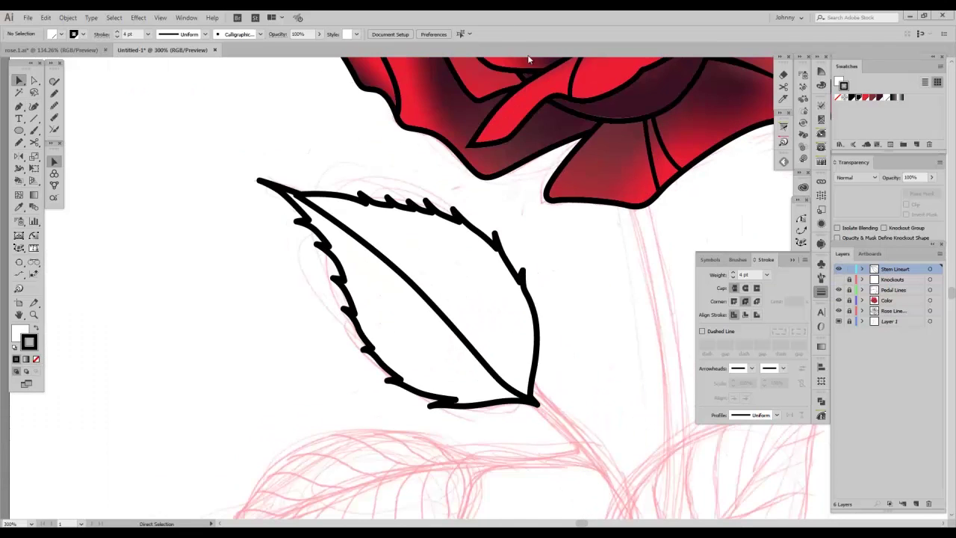
# Step: Select both leaf halves and align their 4 pt strokes to the outside
pyautogui.click(469, 247)
pyautogui.press('v')
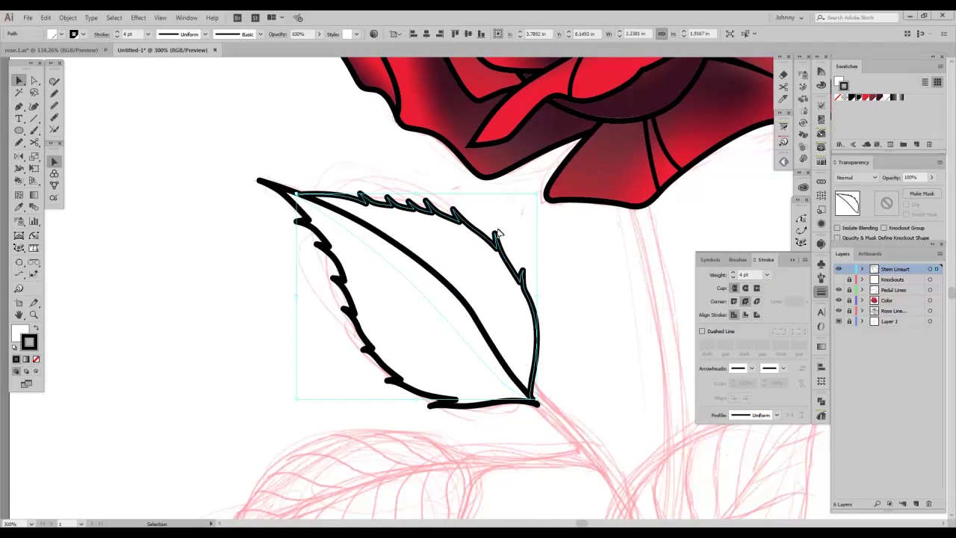
pyautogui.click(254, 379)
pyautogui.click(464, 302)
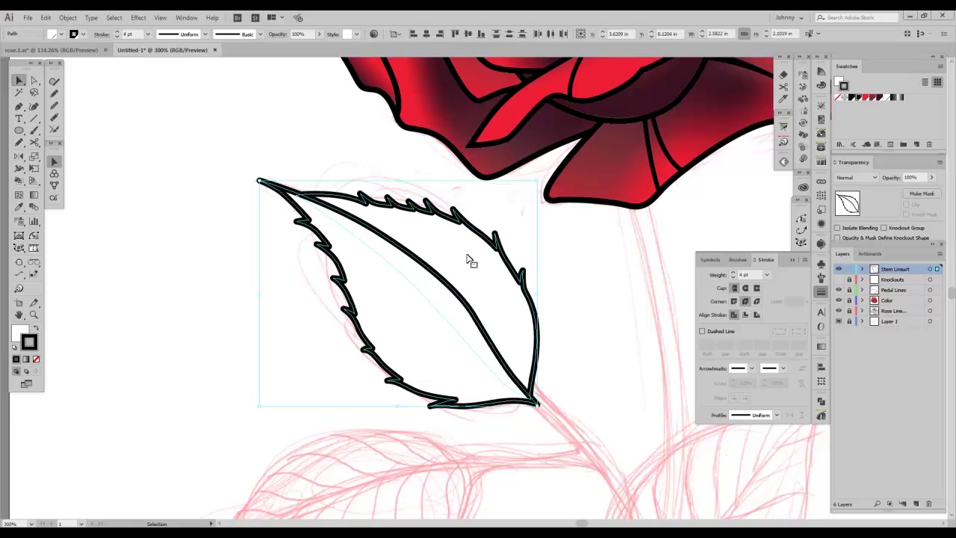
pyautogui.click(757, 315)
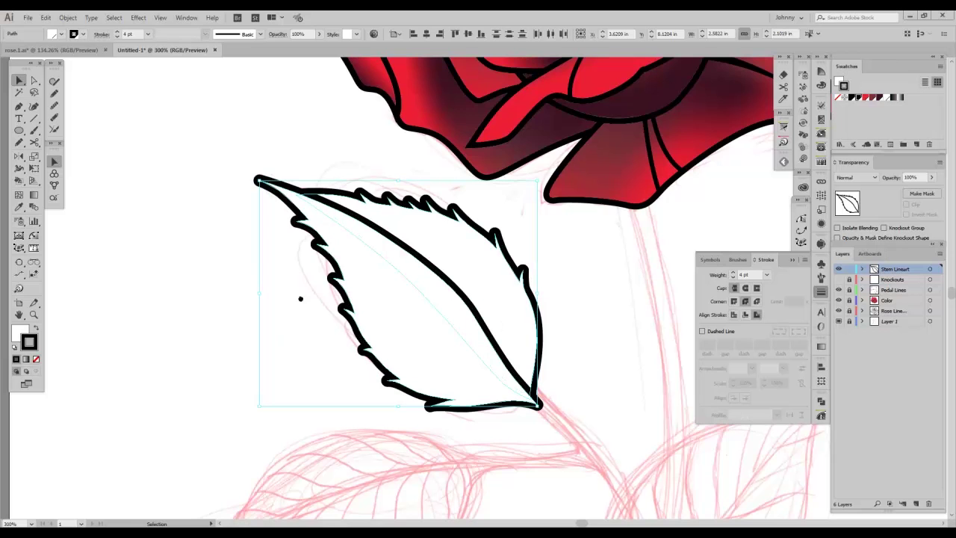
pyautogui.moveTo(418, 327); pyautogui.dragTo(408, 350)
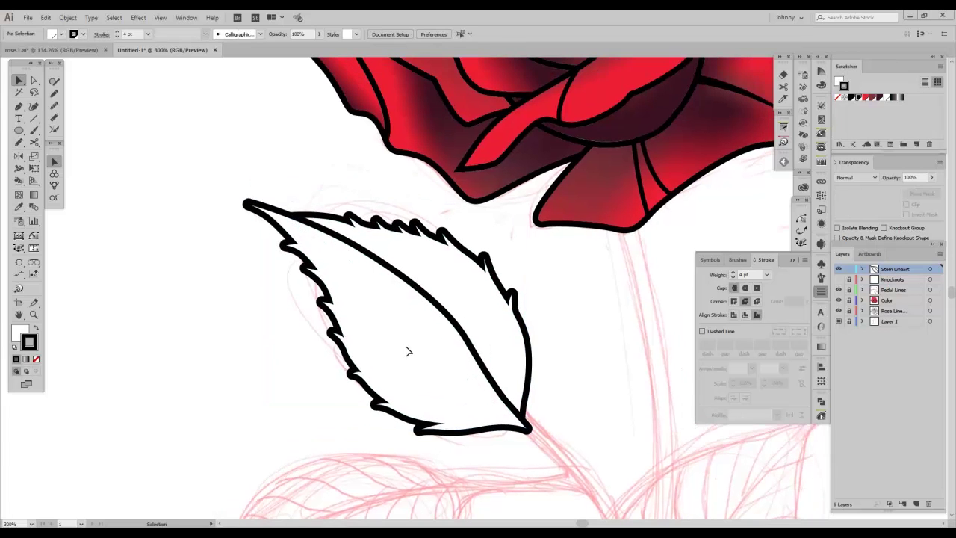
# Step: Try miter corners on both leaf halves, restore the round join, and check the deselected leaf against the rose
pyautogui.click(735, 302)
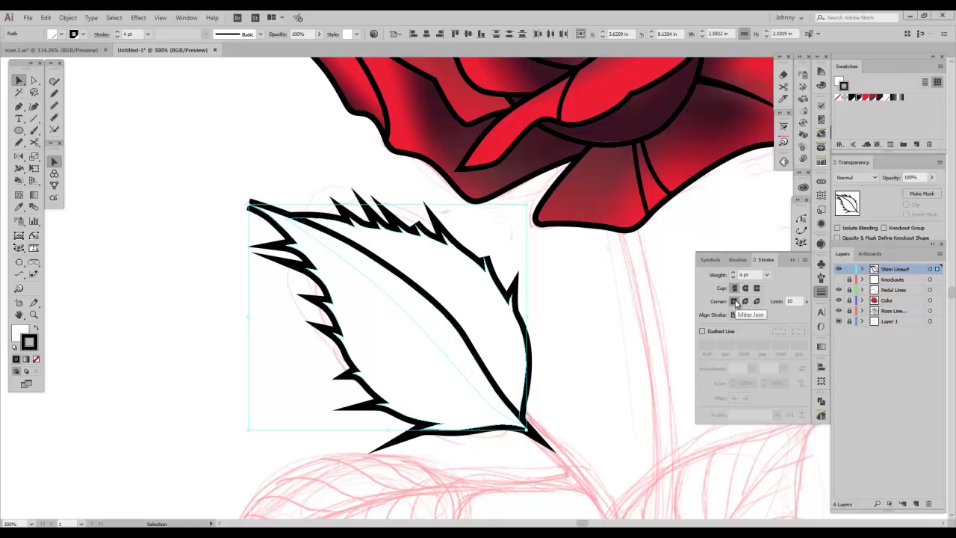
pyautogui.click(745, 301)
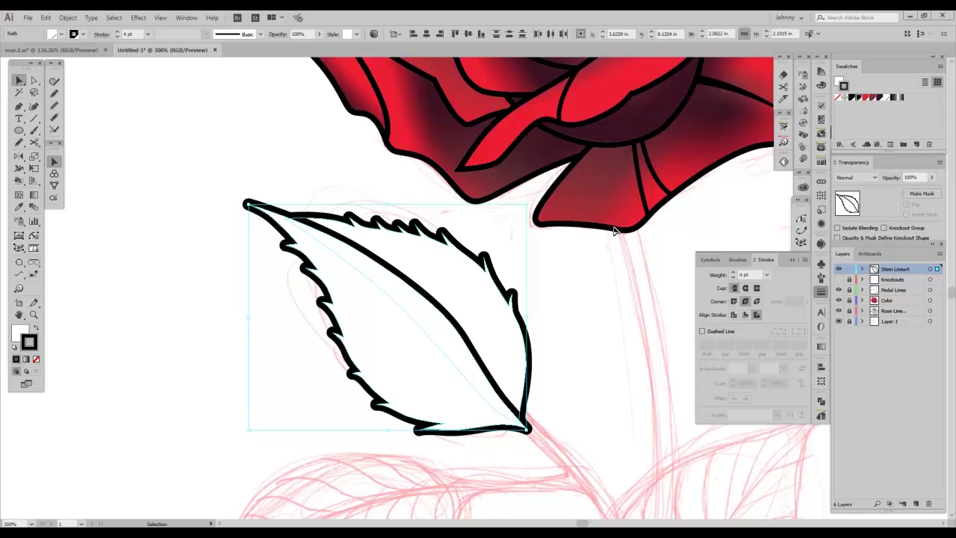
pyautogui.press('space')
pyautogui.moveTo(576, 287); pyautogui.dragTo(551, 319)
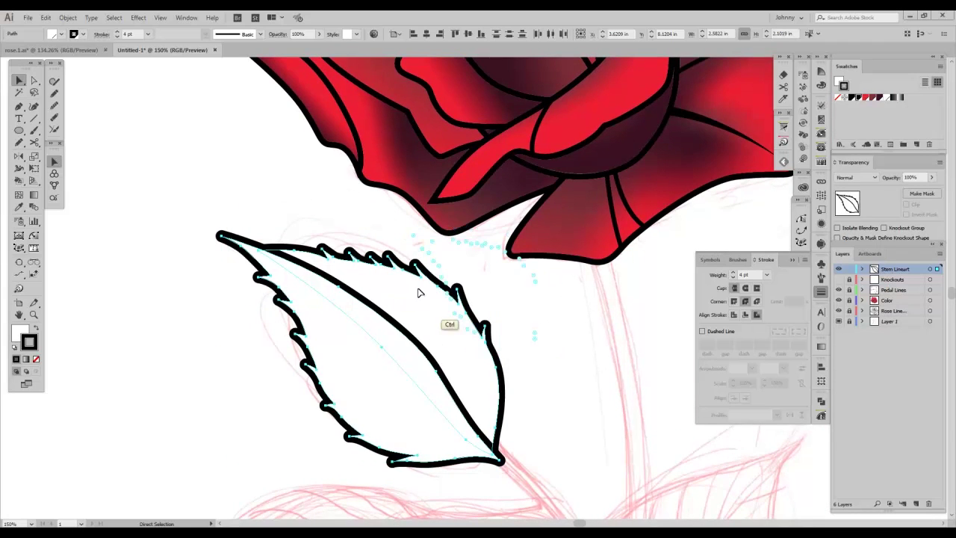
pyautogui.hotkey('ctrl', '-')
pyautogui.hotkey('ctrl', '-')
pyautogui.click(315, 355)
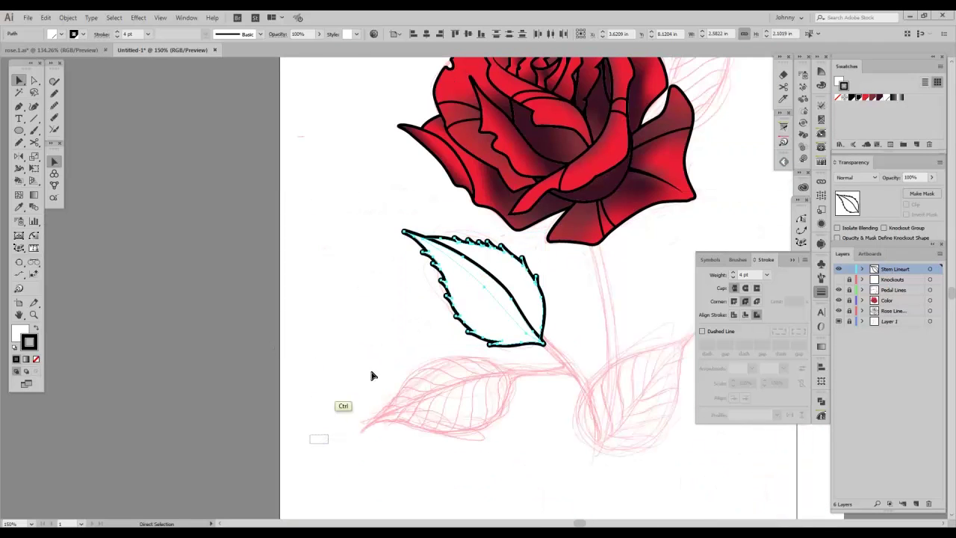
pyautogui.hotkey('ctrl', '+')
pyautogui.hotkey('ctrl', '+')
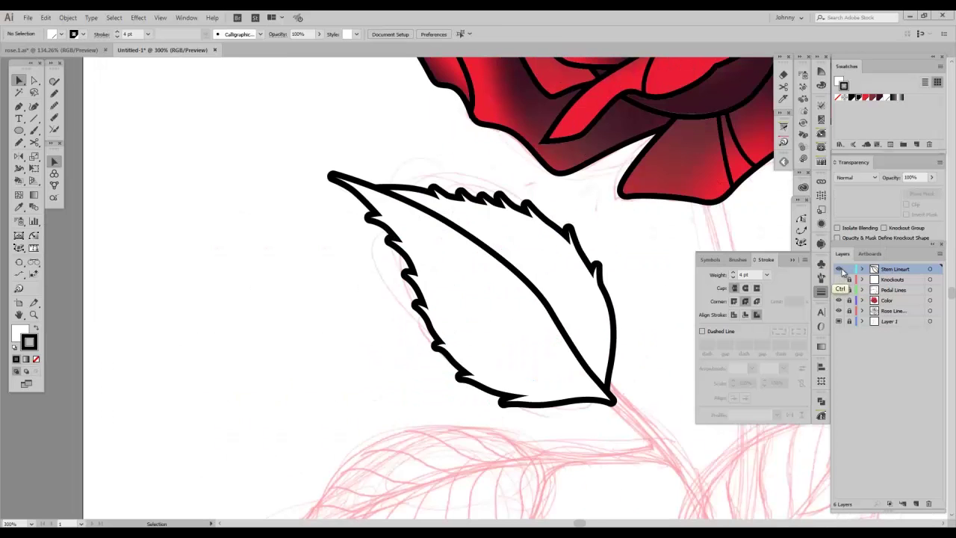
# Step: Switch the Stem Lineart layer to Outline display to see the sketched veins
pyautogui.hotkey('ctrl', 'y')
pyautogui.hotkey('ctrl', '+')
pyautogui.moveTo(597, 321); pyautogui.dragTo(472, 398)
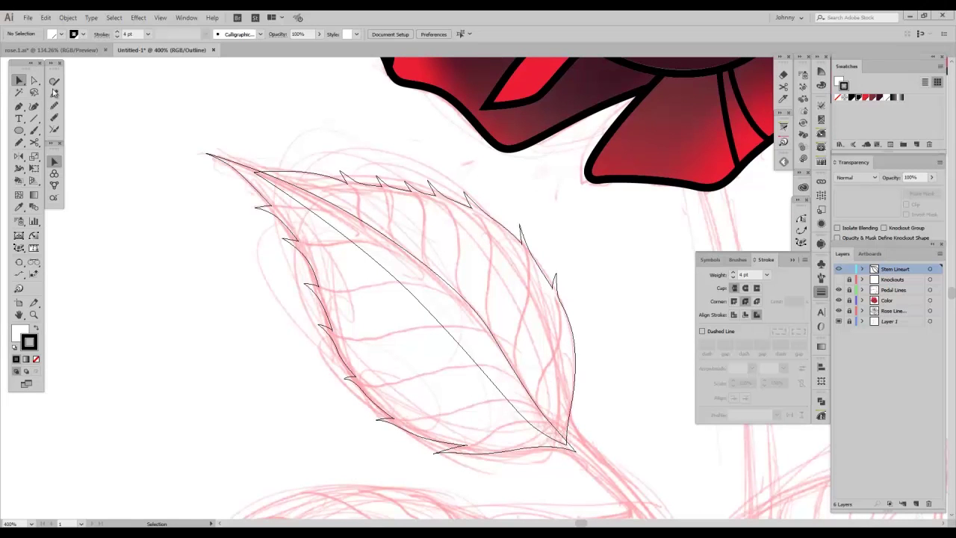
# Step: Set up the Pen tool with no fill and a black 1 pt stroke
pyautogui.click(19, 106)
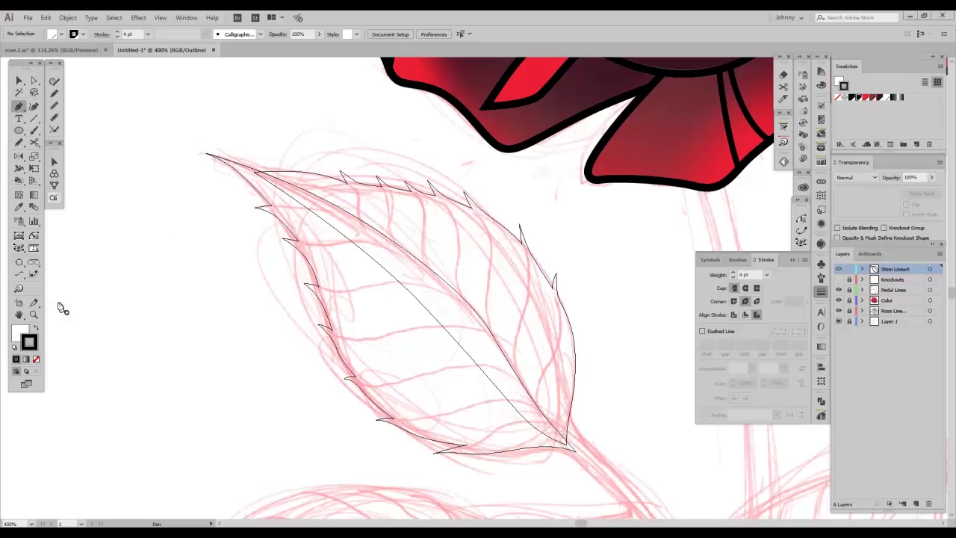
pyautogui.click(35, 358)
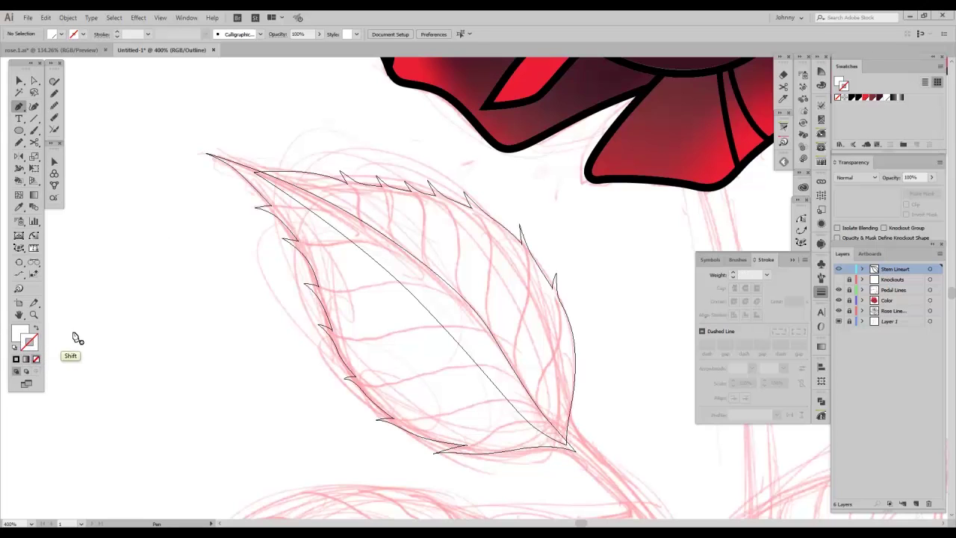
pyautogui.hotkey('shift', 'x')
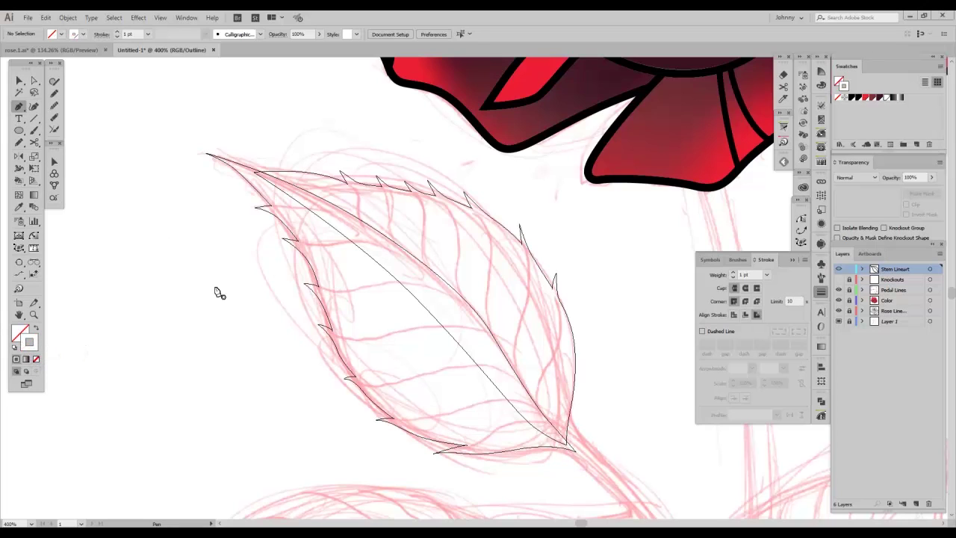
pyautogui.click(857, 97)
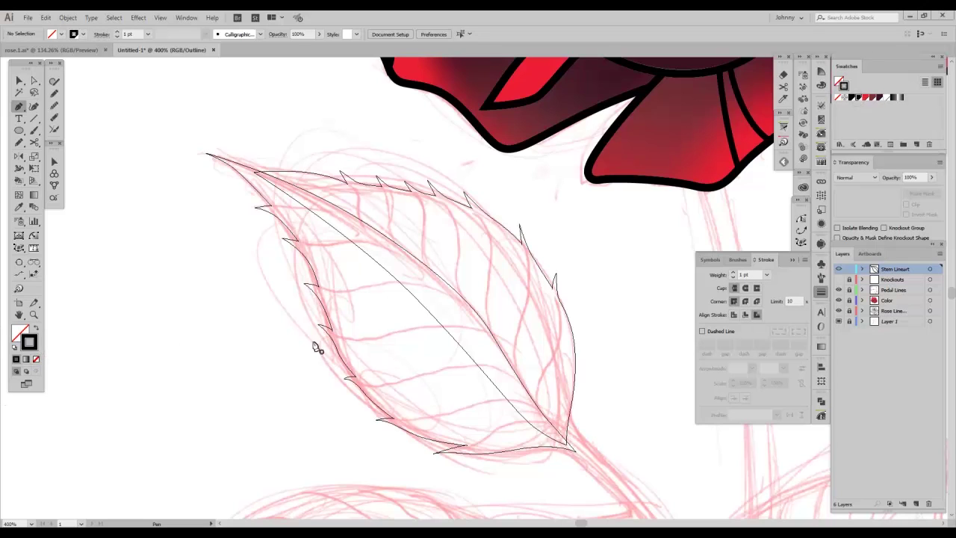
# Step: Draw three separate curved side veins from the midrib near the leaf's base to the lower-left edge
pyautogui.moveTo(552, 426); pyautogui.dragTo(521, 421)
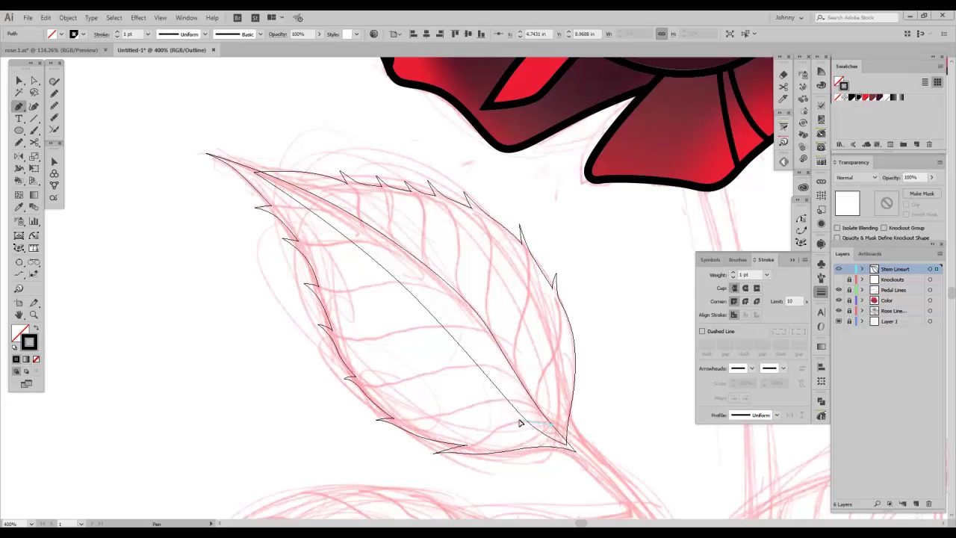
pyautogui.keyDown('ctrl'); pyautogui.click(458, 411); pyautogui.keyUp('ctrl')
pyautogui.moveTo(485, 401); pyautogui.dragTo(373, 419)
pyautogui.keyDown('ctrl'); pyautogui.click(531, 391); pyautogui.keyUp('ctrl')
pyautogui.click(533, 400)
pyautogui.moveTo(463, 394); pyautogui.dragTo(385, 407)
pyautogui.click(378, 410)
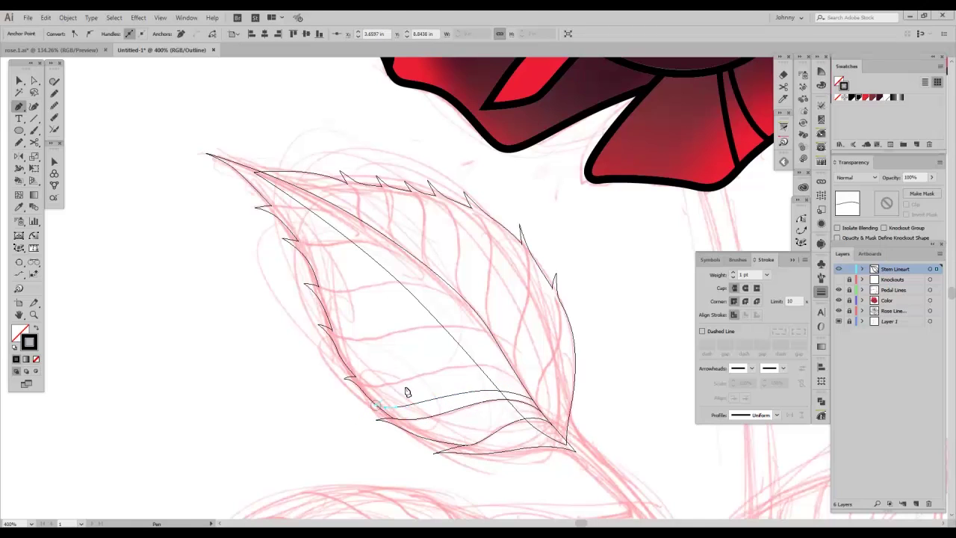
pyautogui.keyDown('ctrl'); pyautogui.click(516, 384); pyautogui.keyUp('ctrl')
# Step: Draw a fourth side vein from the midrib to the third notch up the lower-left edge and deselect it
pyautogui.click(514, 369)
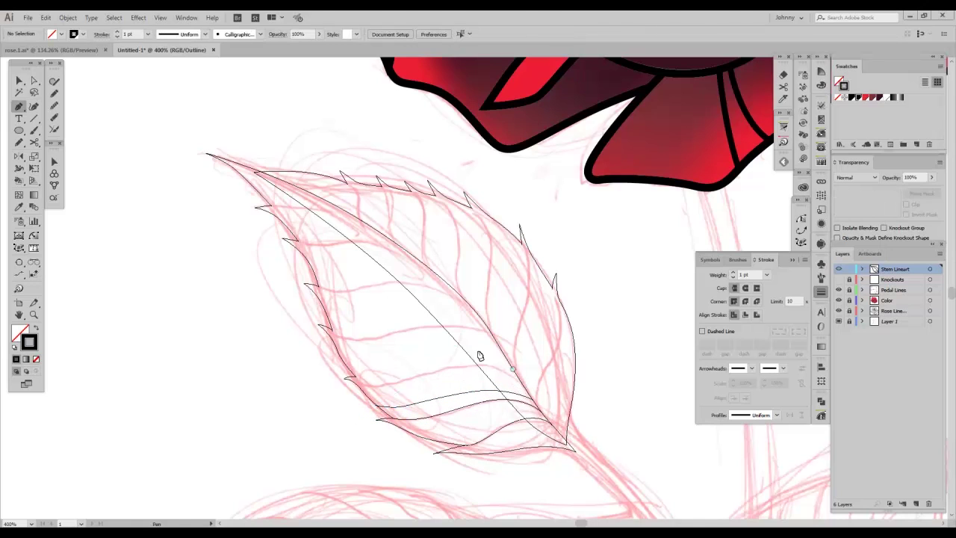
pyautogui.moveTo(445, 360); pyautogui.dragTo(435, 361)
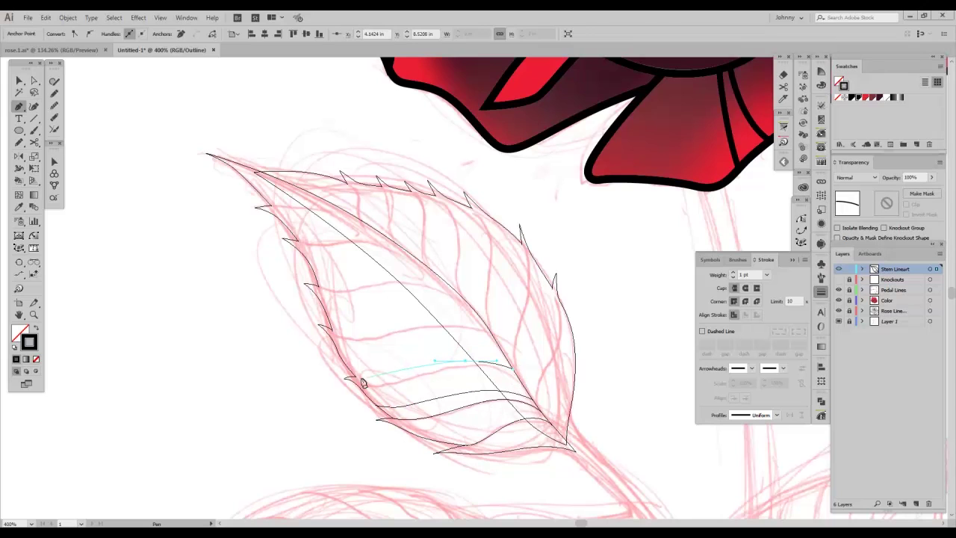
pyautogui.click(347, 377)
pyautogui.keyDown('ctrl'); pyautogui.click(365, 338); pyautogui.keyUp('ctrl')
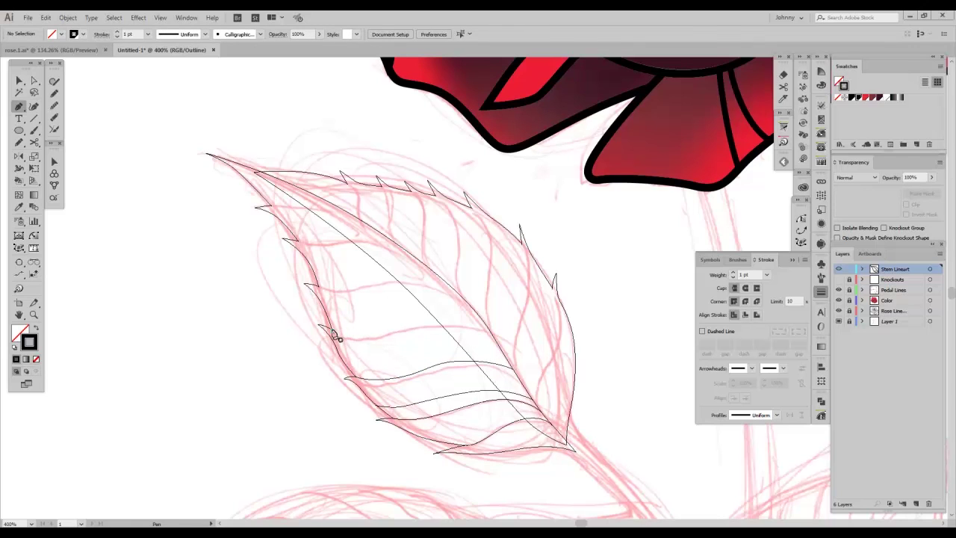
# Step: Draw a fifth side vein from the next notch up the left edge across to the midrib and deselect it
pyautogui.click(333, 336)
pyautogui.click(446, 330)
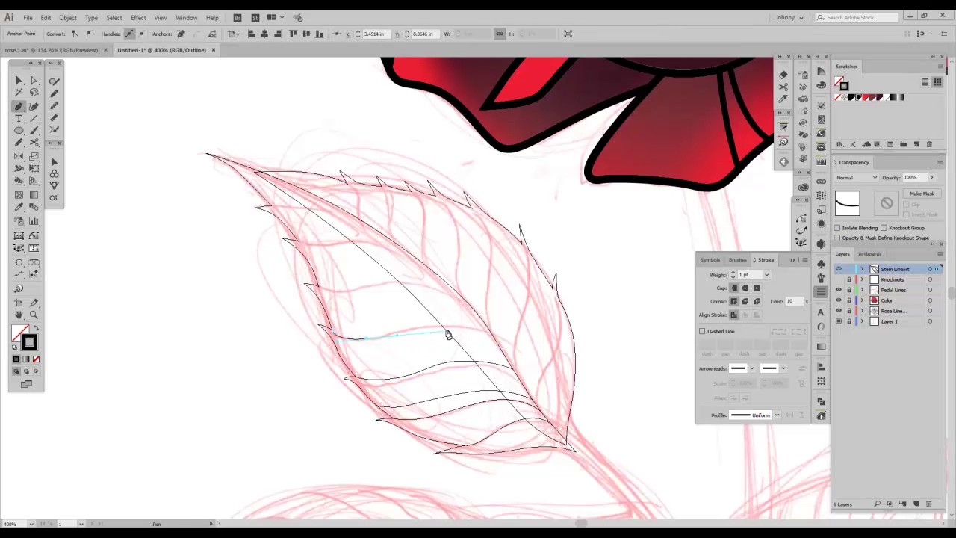
pyautogui.click(505, 357)
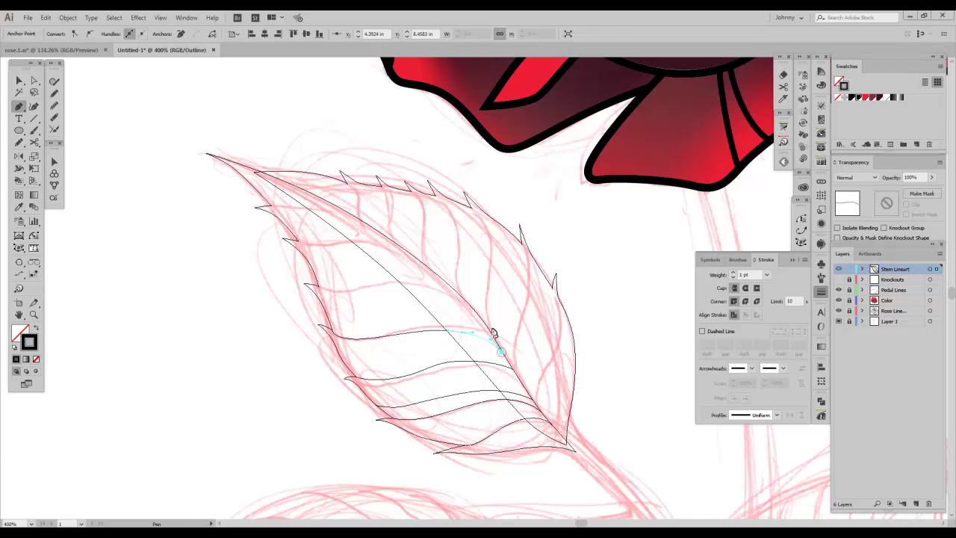
pyautogui.keyDown('ctrl'); pyautogui.click(491, 301); pyautogui.keyUp('ctrl')
# Step: Adjust the fifth vein's end point where it meets the midrib and deselect the vein
pyautogui.moveTo(557, 360); pyautogui.dragTo(560, 361)
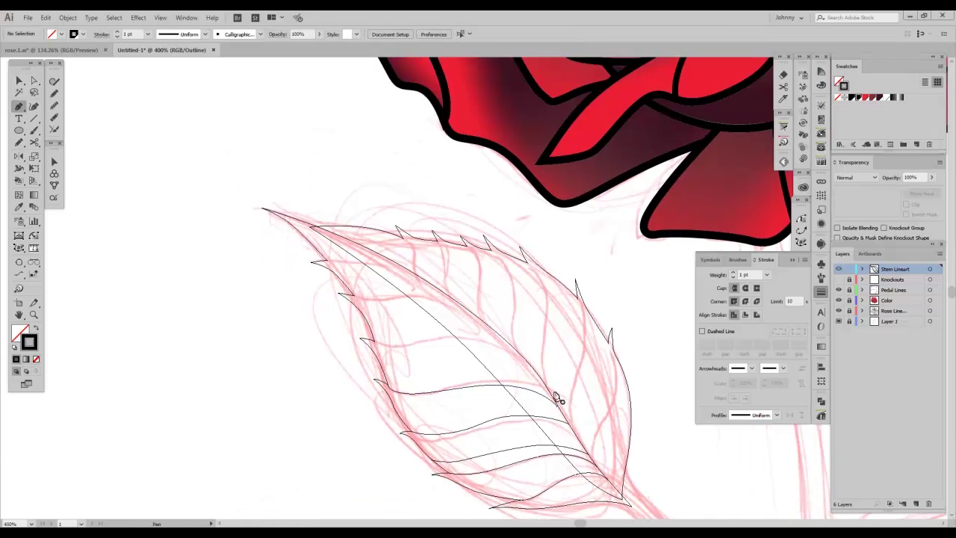
pyautogui.press('a')
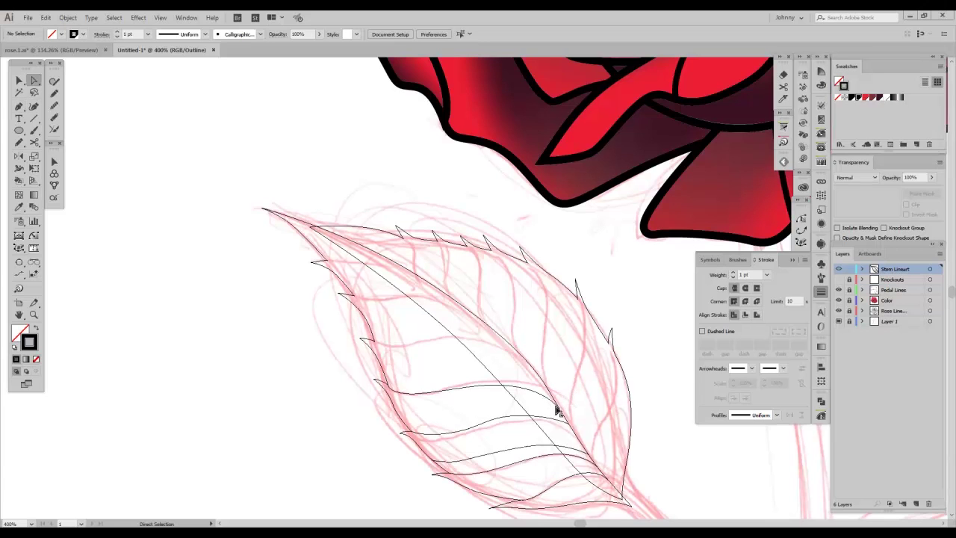
pyautogui.click(558, 409)
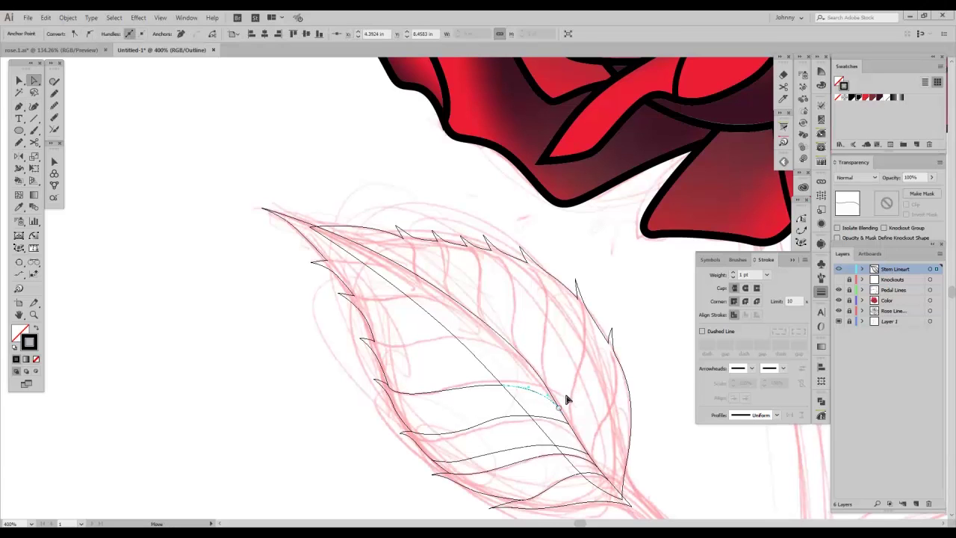
pyautogui.click(542, 329)
pyautogui.moveTo(552, 338); pyautogui.dragTo(558, 340)
# Step: Draw two more curved side veins between the midrib and the middle of the left edge, the upper one starting at the next notch
pyautogui.press('p')
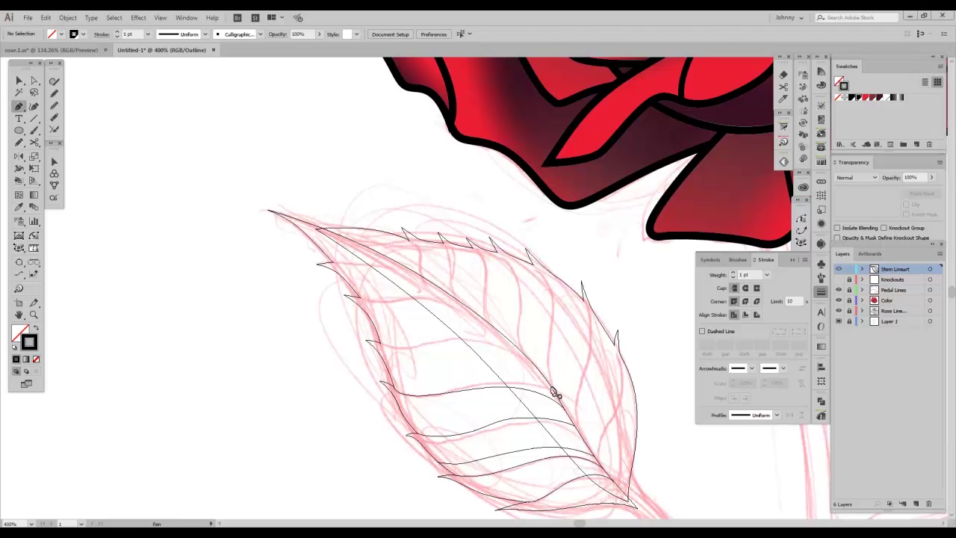
pyautogui.moveTo(502, 366); pyautogui.dragTo(481, 365)
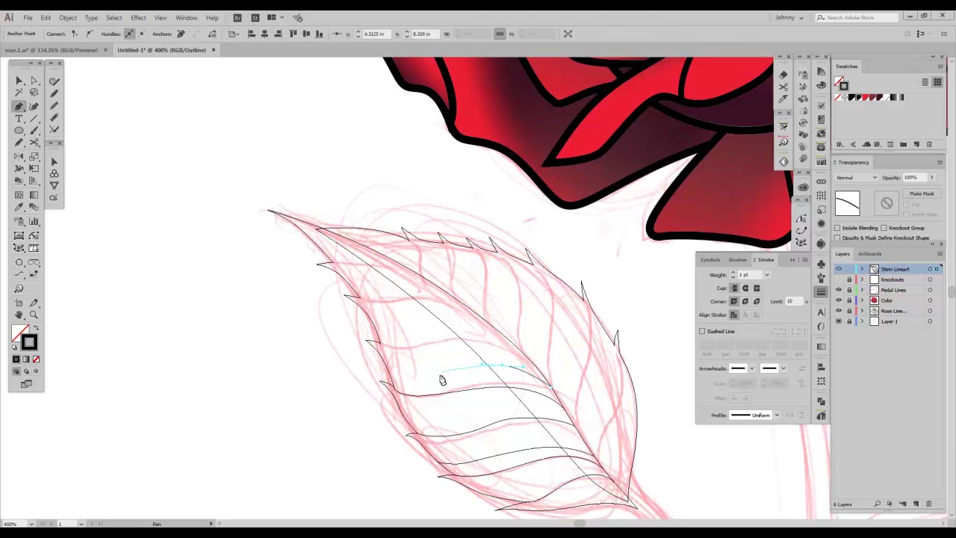
pyautogui.click(389, 373)
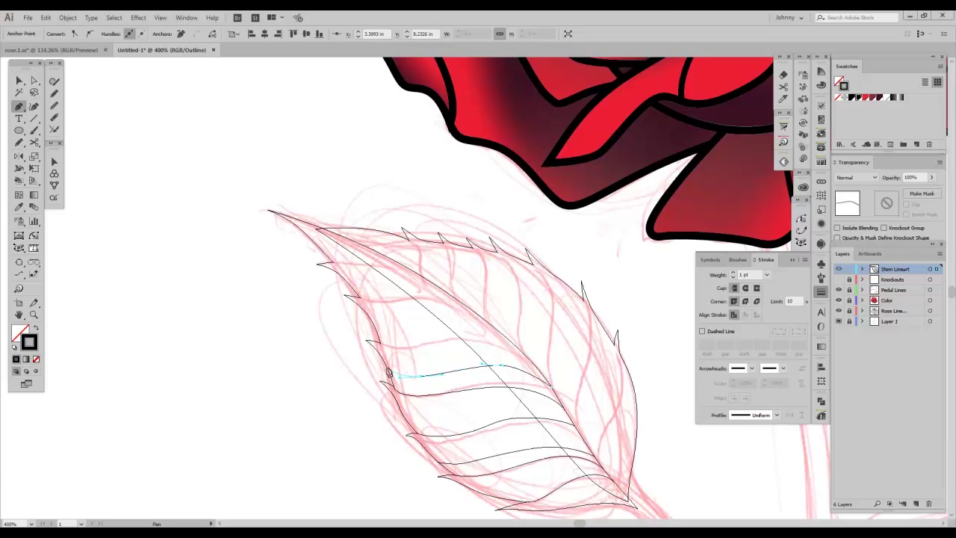
pyautogui.keyDown('ctrl'); pyautogui.click(473, 336); pyautogui.keyUp('ctrl')
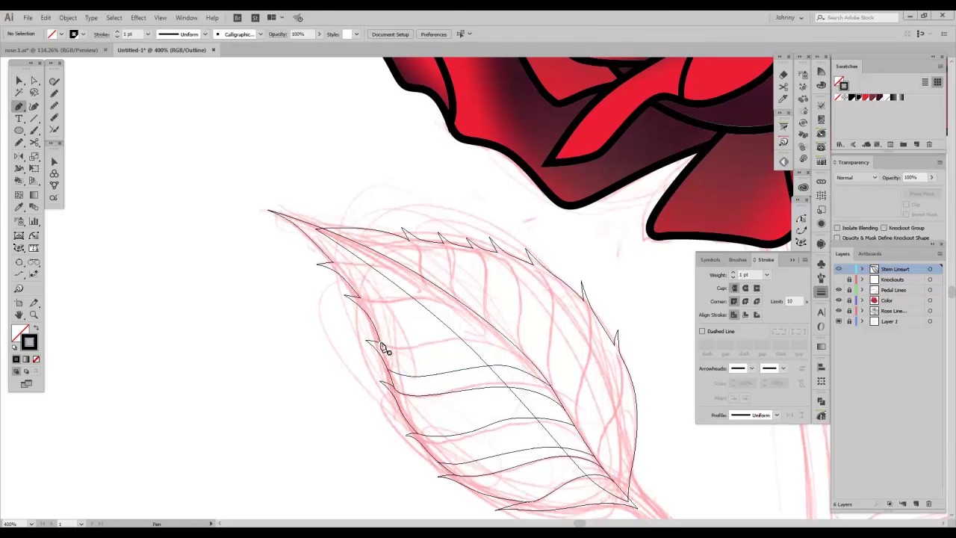
pyautogui.click(391, 351)
pyautogui.moveTo(501, 343); pyautogui.dragTo(546, 379)
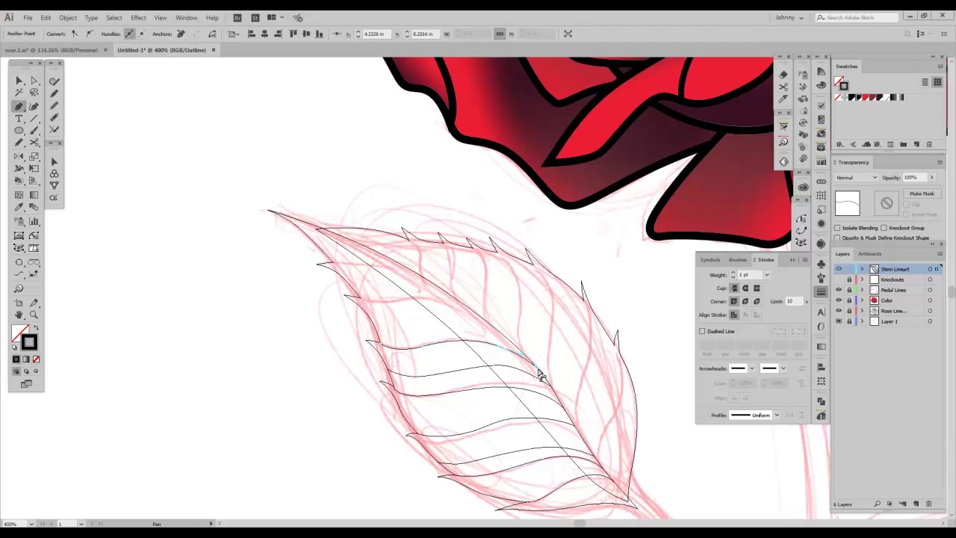
pyautogui.keyDown('ctrl'); pyautogui.click(537, 340); pyautogui.keyUp('ctrl')
# Step: Draw two curved side veins joining the two uppermost left-edge notches to the midrib, deselecting each one
pyautogui.moveTo(504, 288); pyautogui.dragTo(540, 320)
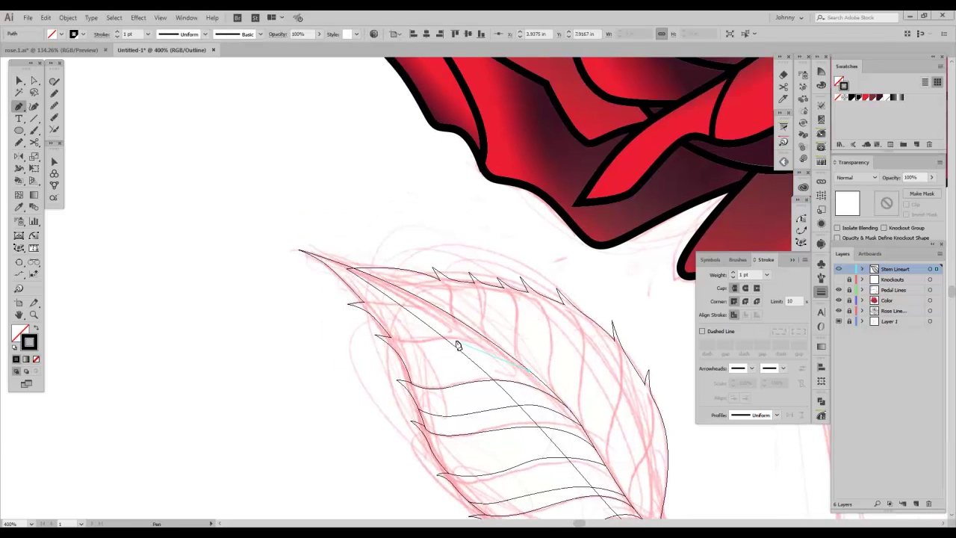
pyautogui.moveTo(442, 342); pyautogui.dragTo(397, 343)
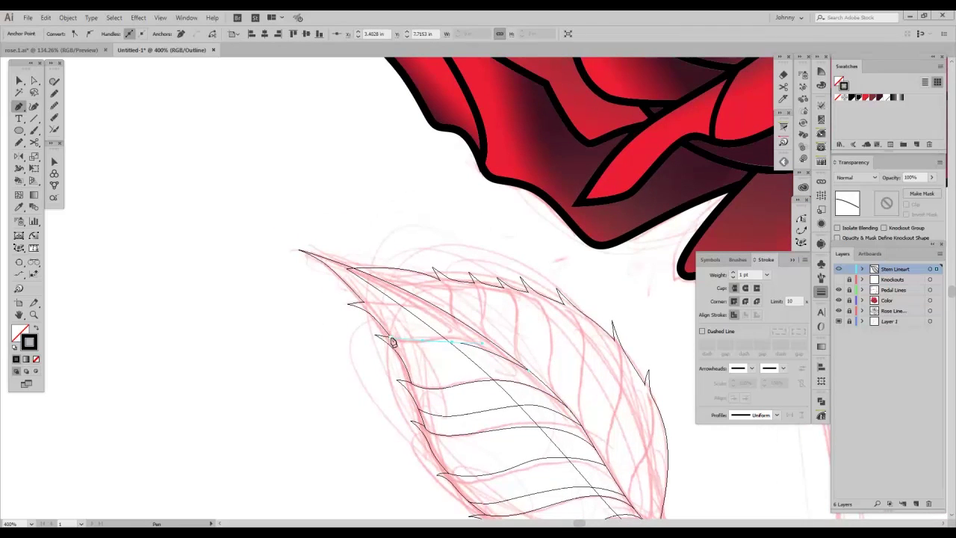
pyautogui.keyDown('ctrl'); pyautogui.click(383, 307); pyautogui.keyUp('ctrl')
pyautogui.click(364, 303)
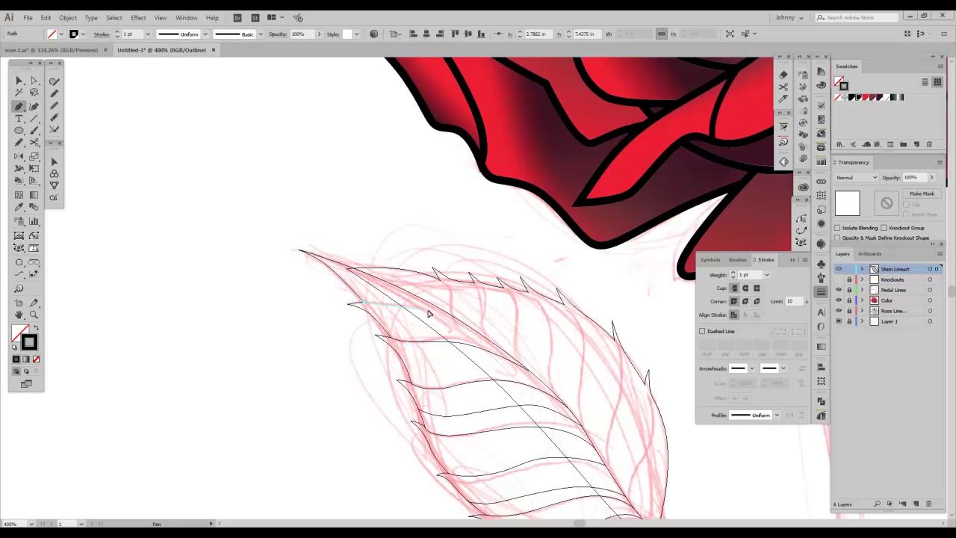
pyautogui.keyDown('ctrl'); pyautogui.click(470, 330); pyautogui.keyUp('ctrl')
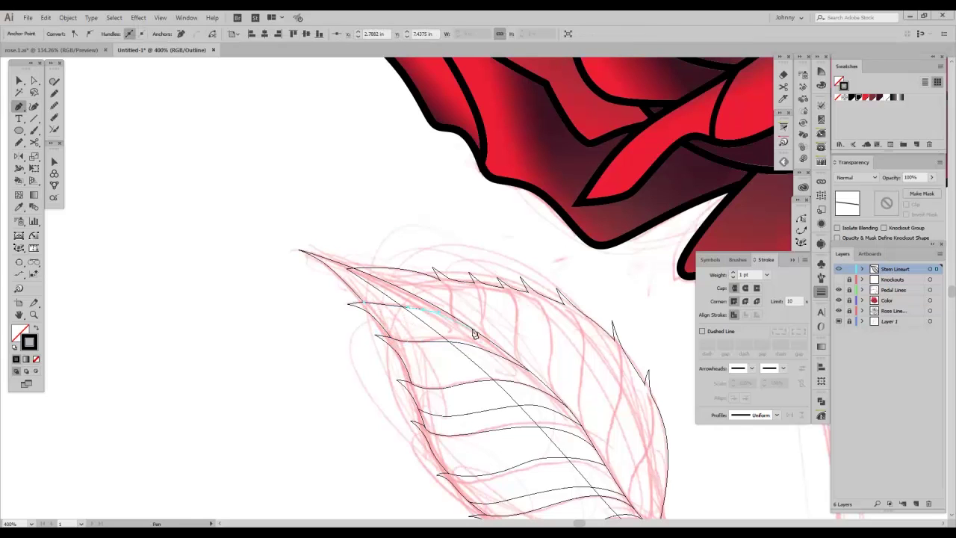
pyautogui.click(417, 296)
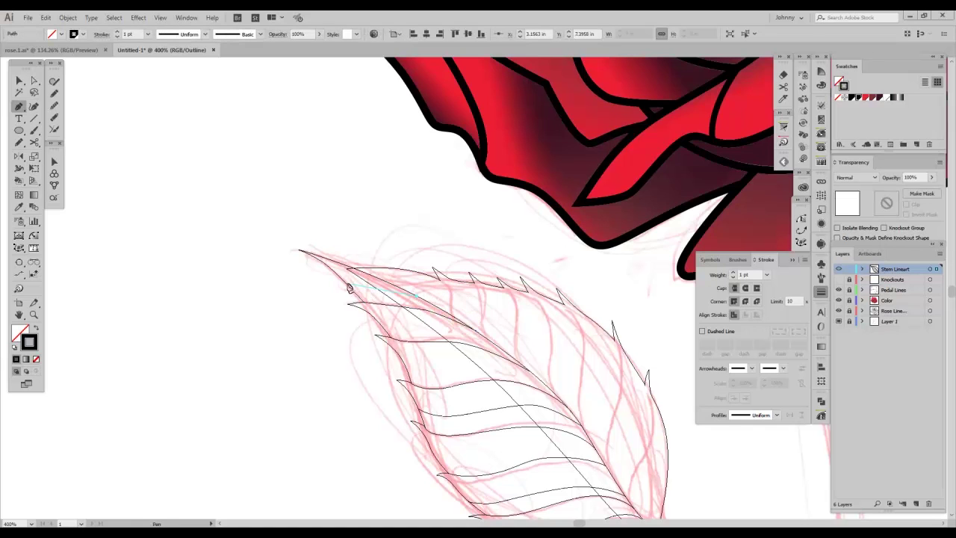
pyautogui.keyDown('ctrl'); pyautogui.click(337, 301); pyautogui.keyUp('ctrl')
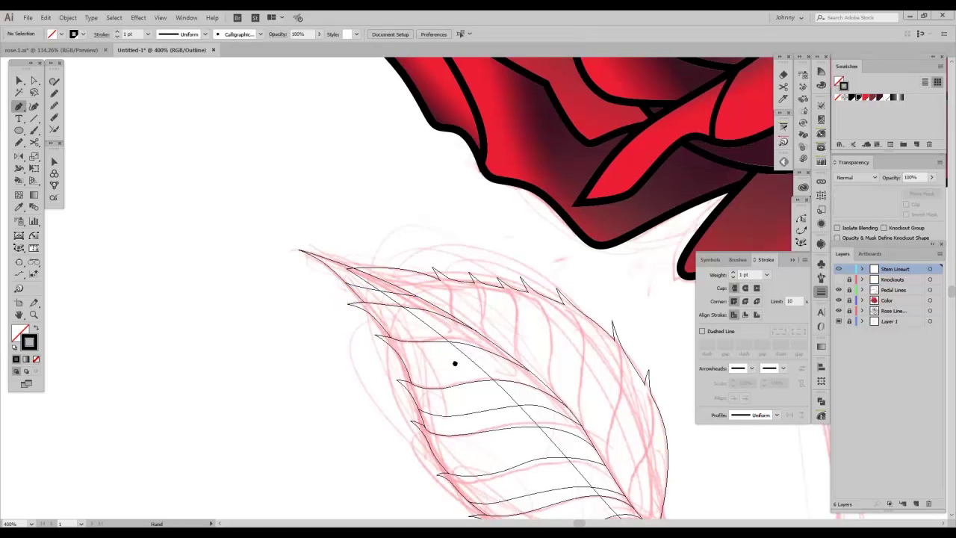
pyautogui.press('a')
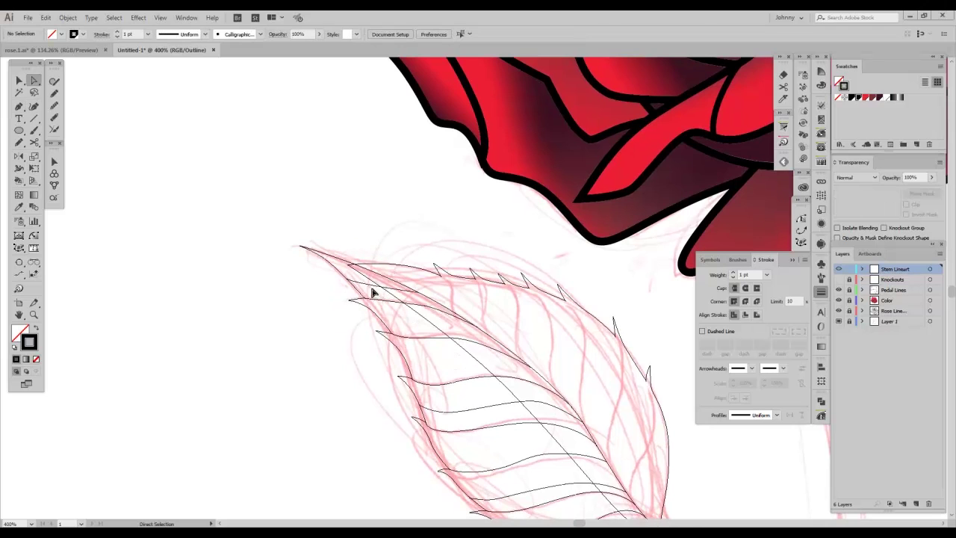
pyautogui.click(369, 289)
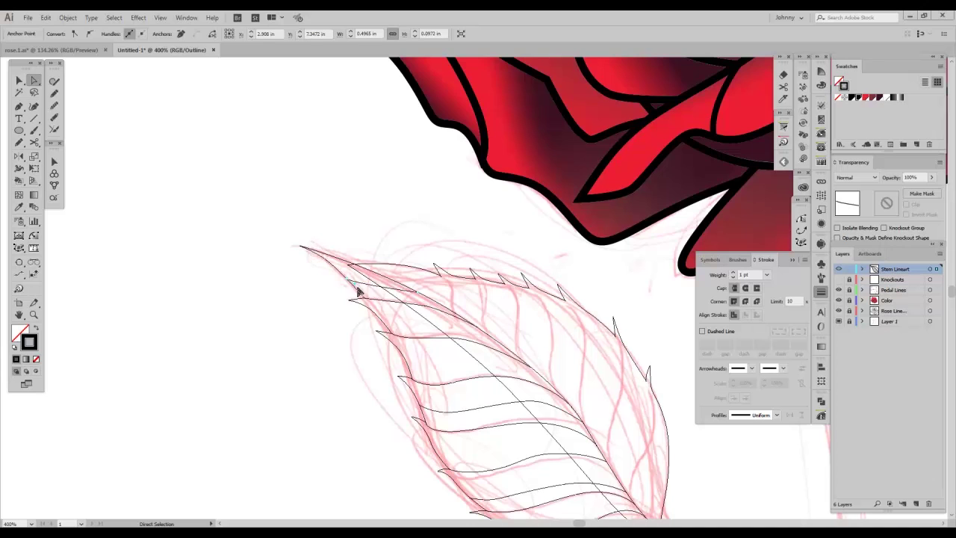
pyautogui.click(418, 297)
pyautogui.hotkey('ctrl', 'shift', 'a')
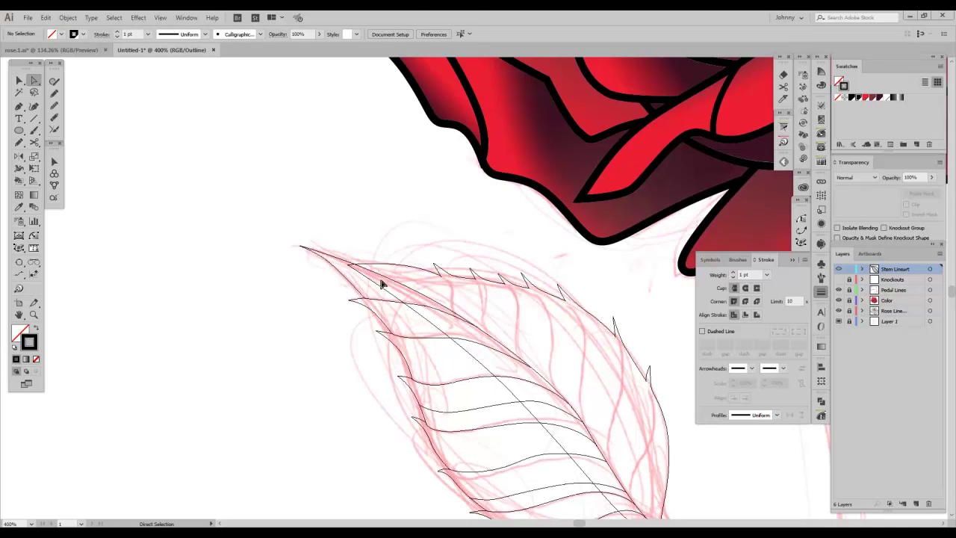
# Step: Draw a short arched side vein from the midrib to the left edge just above the top notch and deselect it
pyautogui.click(19, 107)
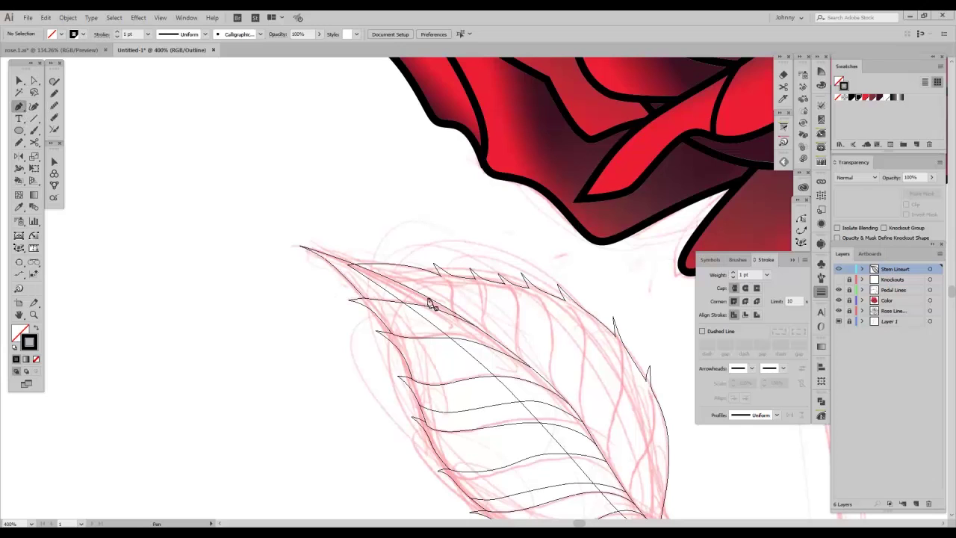
pyautogui.click(422, 298)
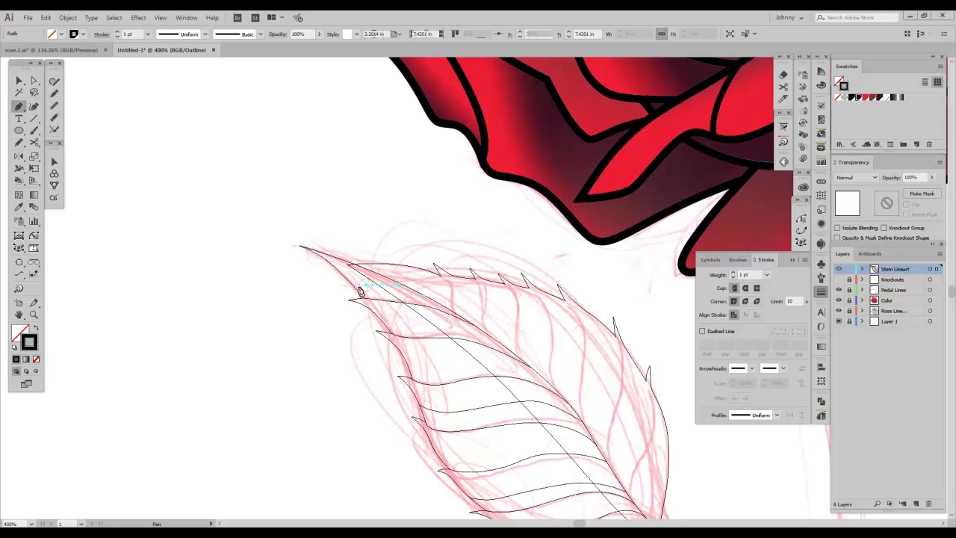
pyautogui.click(359, 292)
pyautogui.moveTo(354, 290); pyautogui.dragTo(357, 290)
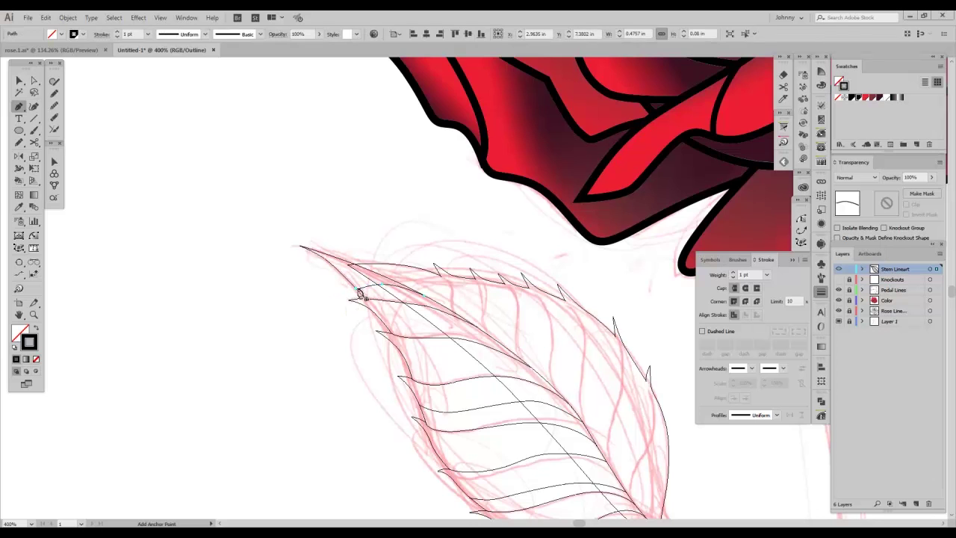
pyautogui.keyDown('ctrl'); pyautogui.click(316, 318); pyautogui.keyUp('ctrl')
# Step: Draw two side veins on the leaf's right half, from the midrib near the base to the edge around the lowest right notch
pyautogui.moveTo(418, 349); pyautogui.dragTo(290, 245)
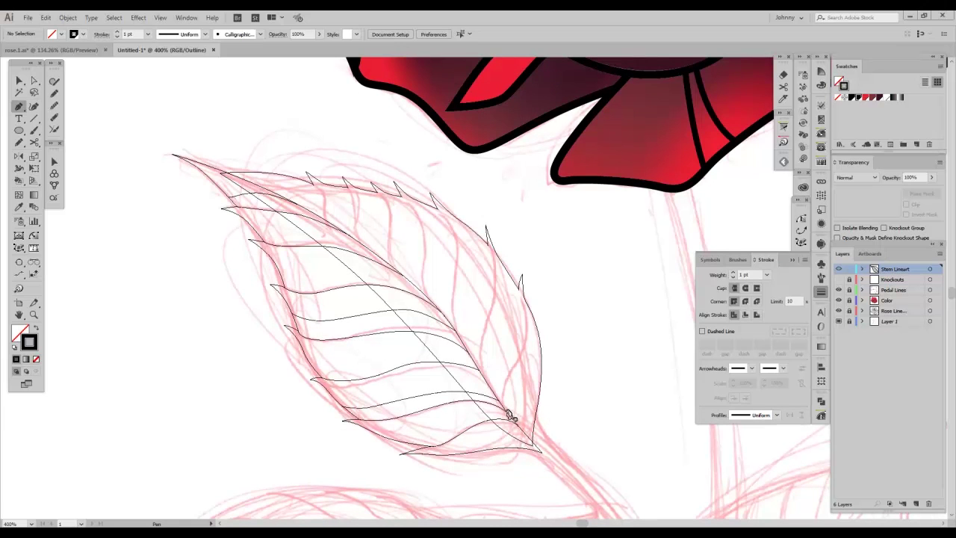
pyautogui.click(505, 411)
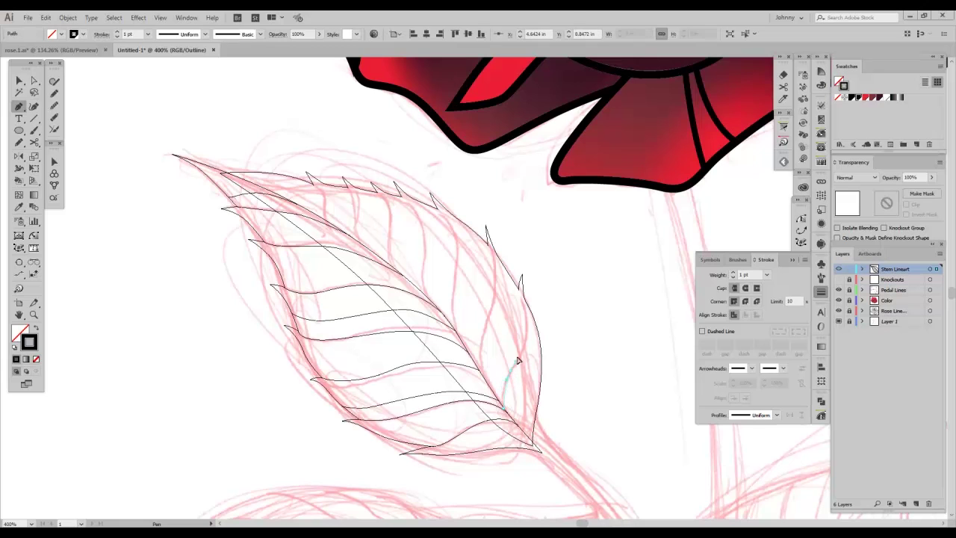
pyautogui.click(521, 295)
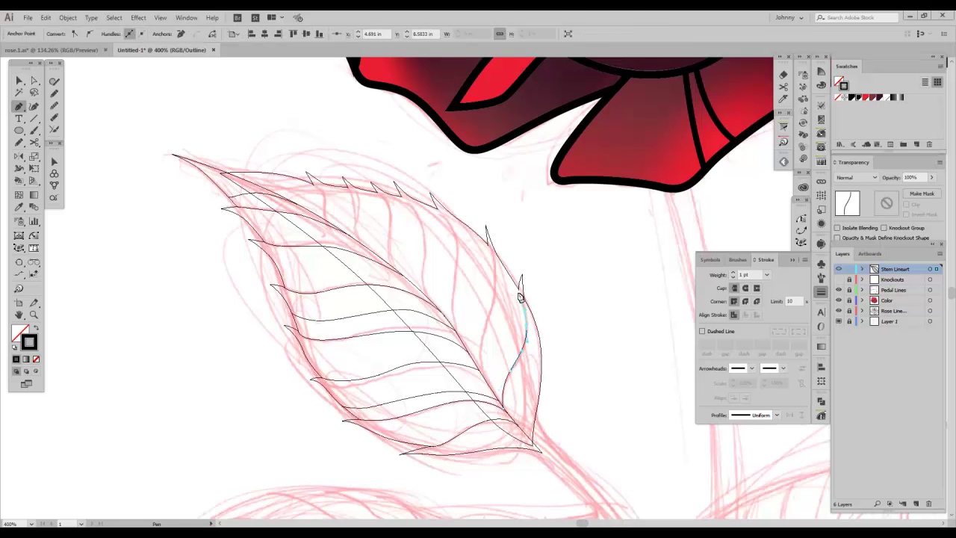
pyautogui.keyDown('ctrl'); pyautogui.click(496, 302); pyautogui.keyUp('ctrl')
pyautogui.click(492, 390)
pyautogui.moveTo(494, 347); pyautogui.dragTo(503, 328)
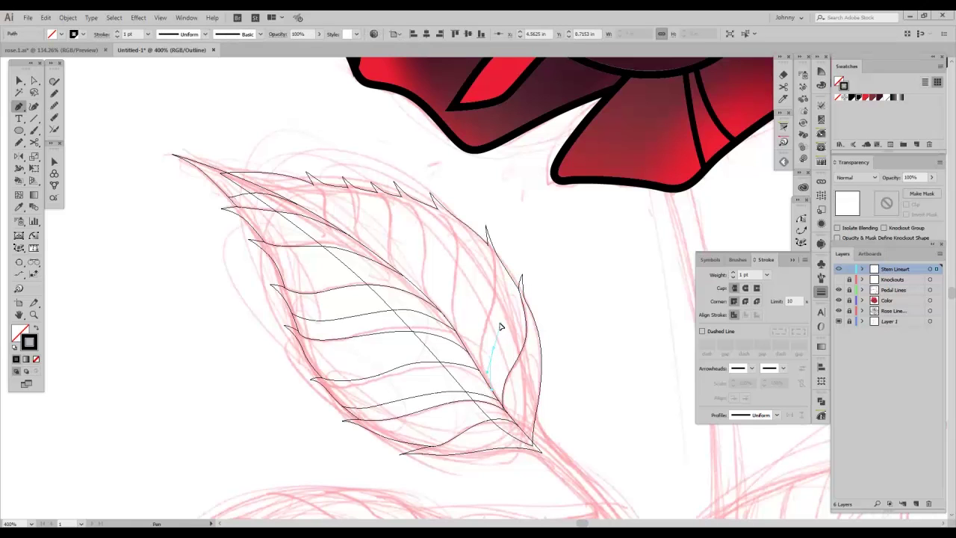
pyautogui.click(510, 293)
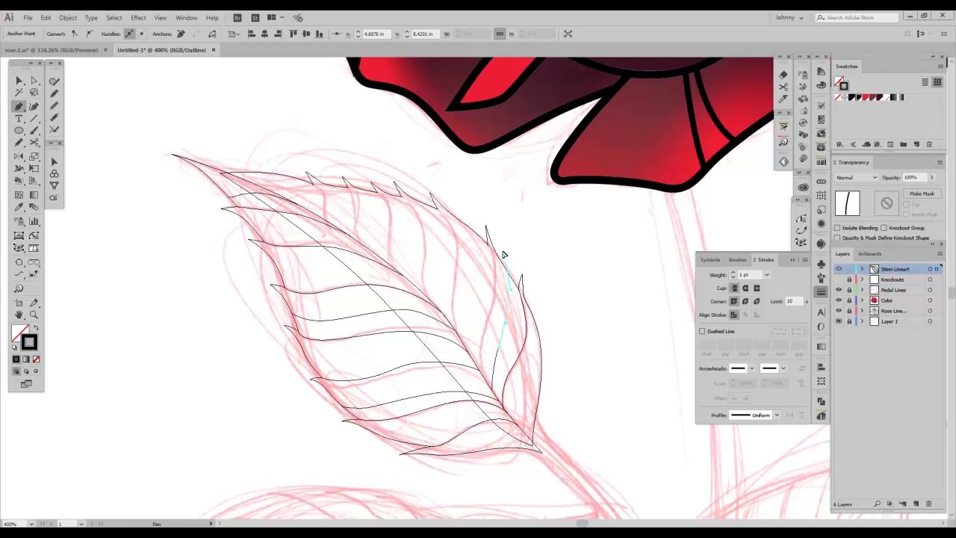
pyautogui.keyDown('ctrl'); pyautogui.click(490, 385); pyautogui.keyUp('ctrl')
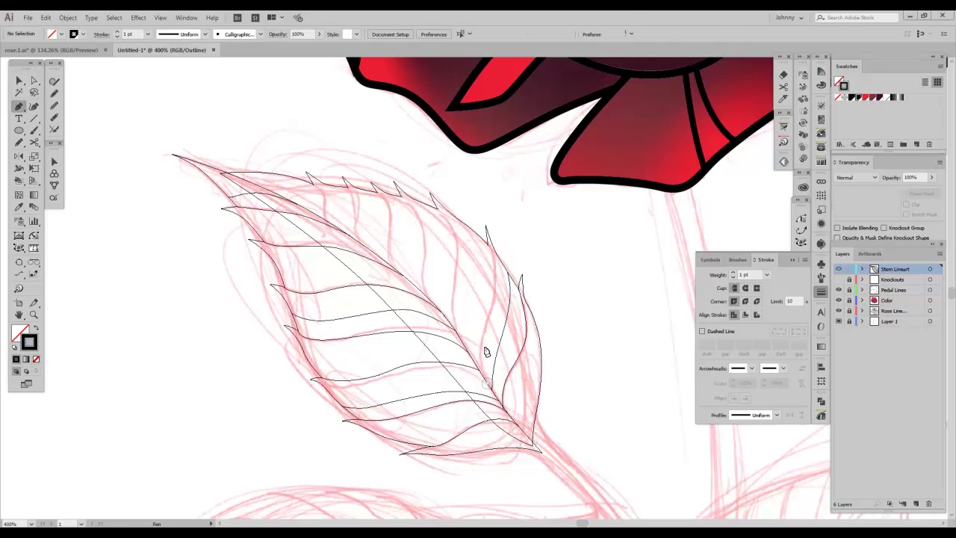
# Step: Draw two more right-half side veins from the midrib, ending on the edge just below and just above the second-lowest notch
pyautogui.click(485, 369)
pyautogui.click(496, 300)
pyautogui.click(489, 251)
pyautogui.keyDown('ctrl'); pyautogui.click(462, 295); pyautogui.keyUp('ctrl')
pyautogui.moveTo(469, 299); pyautogui.dragTo(473, 265)
pyautogui.click(462, 229)
pyautogui.moveTo(456, 219); pyautogui.dragTo(440, 201)
pyautogui.keyDown('ctrl'); pyautogui.click(467, 196); pyautogui.keyUp('ctrl')
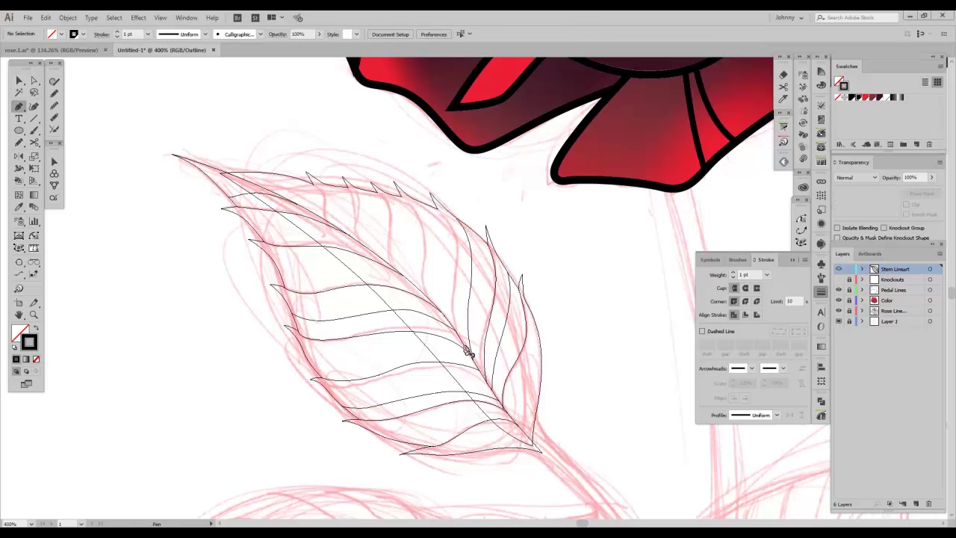
# Step: Draw two curved side veins from the midrib to the third and fourth notches up the right edge, deselecting each one
pyautogui.moveTo(456, 304); pyautogui.dragTo(455, 270)
pyautogui.moveTo(447, 224); pyautogui.dragTo(437, 210)
pyautogui.keyDown('ctrl'); pyautogui.click(432, 278); pyautogui.keyUp('ctrl')
pyautogui.click(438, 307)
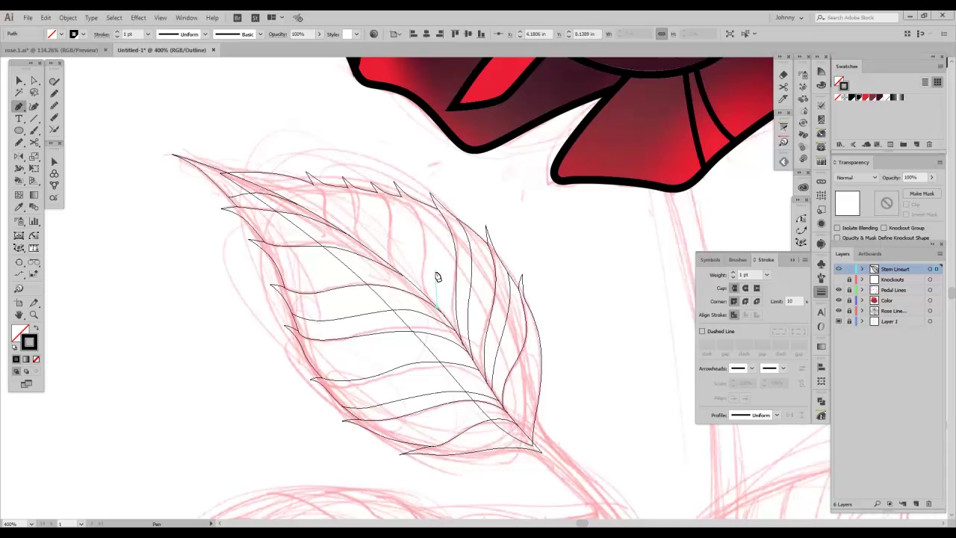
pyautogui.moveTo(438, 251); pyautogui.dragTo(436, 251)
pyautogui.moveTo(403, 196); pyautogui.dragTo(368, 180)
pyautogui.keyDown('ctrl'); pyautogui.click(411, 263); pyautogui.keyUp('ctrl')
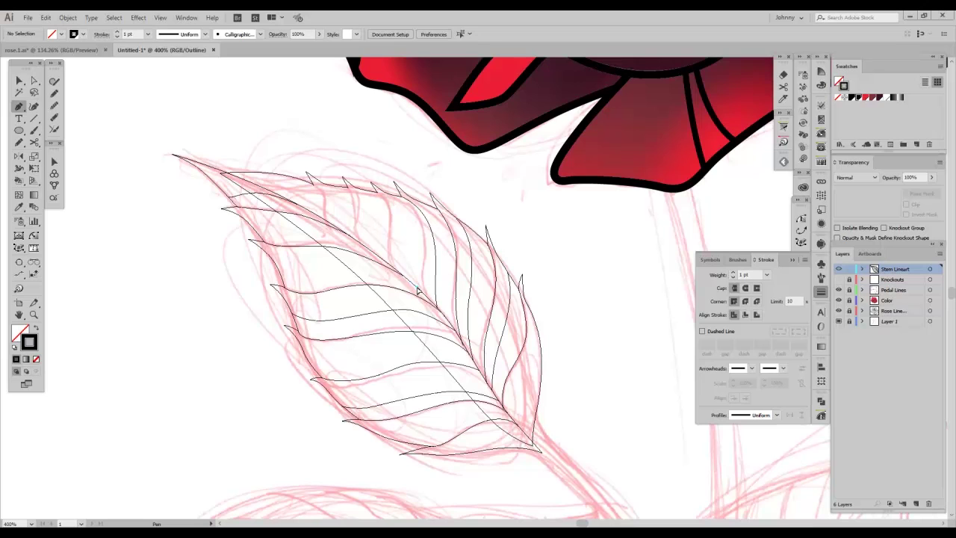
# Step: Draw two curved side veins from the middle of the midrib to the upper edge near the fifth and sixth notches, deselecting each one
pyautogui.click(418, 291)
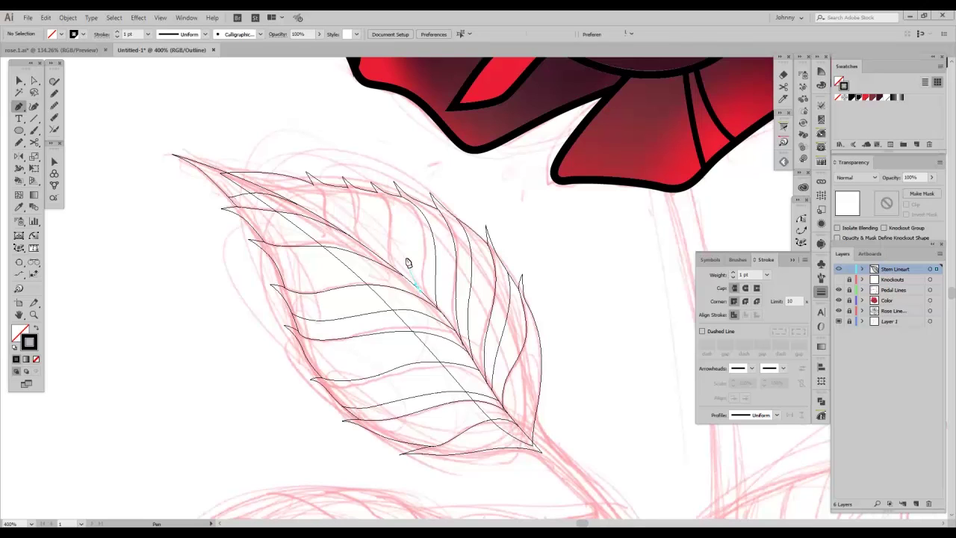
pyautogui.click(411, 228)
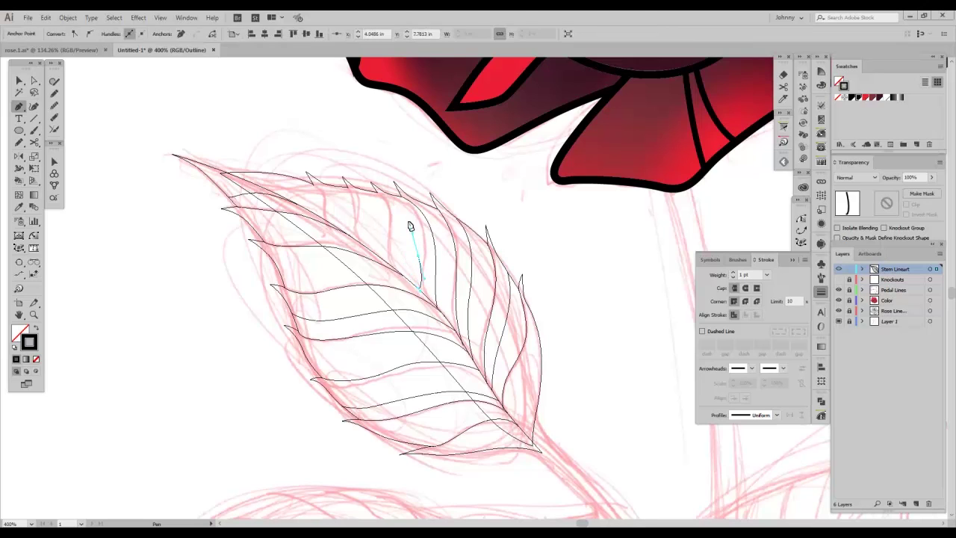
pyautogui.click(378, 194)
pyautogui.keyDown('ctrl'); pyautogui.click(402, 272); pyautogui.keyUp('ctrl')
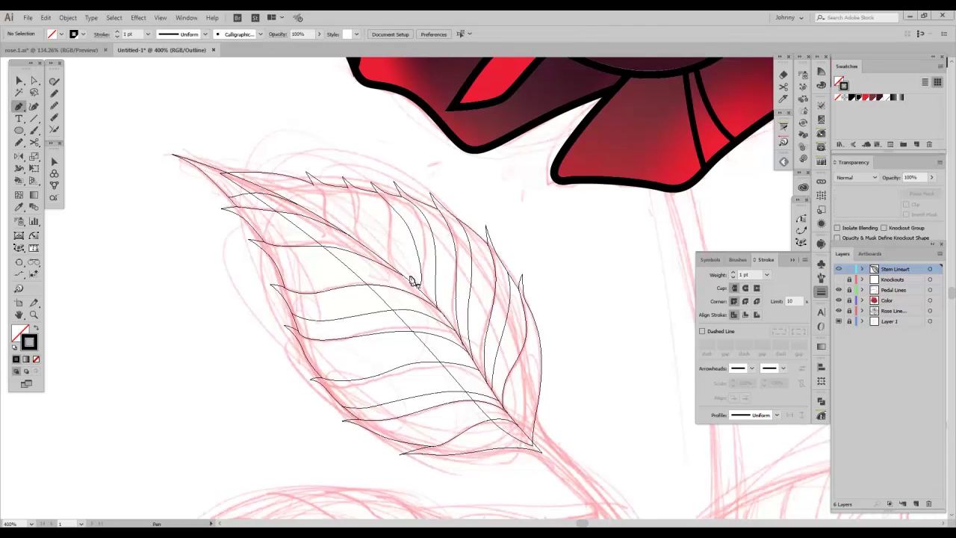
pyautogui.click(412, 286)
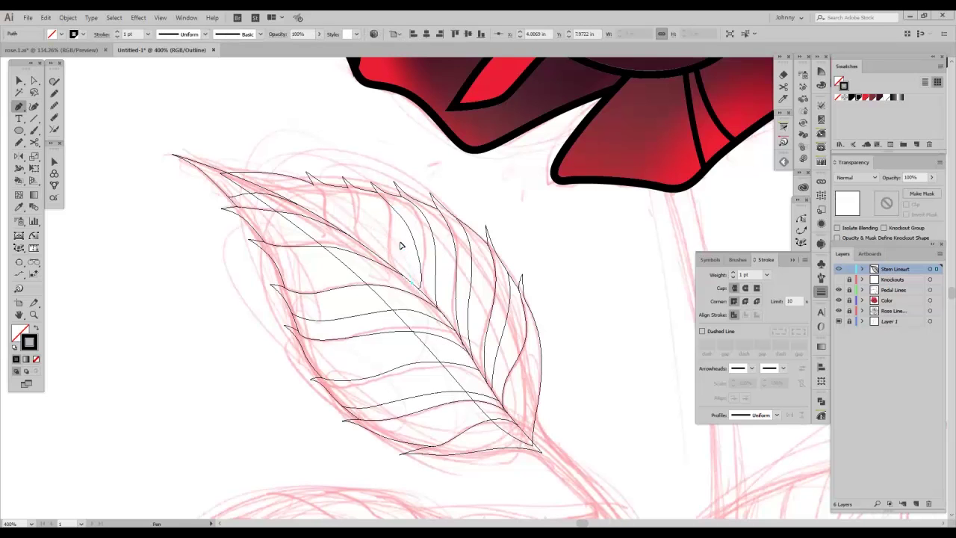
pyautogui.click(385, 215)
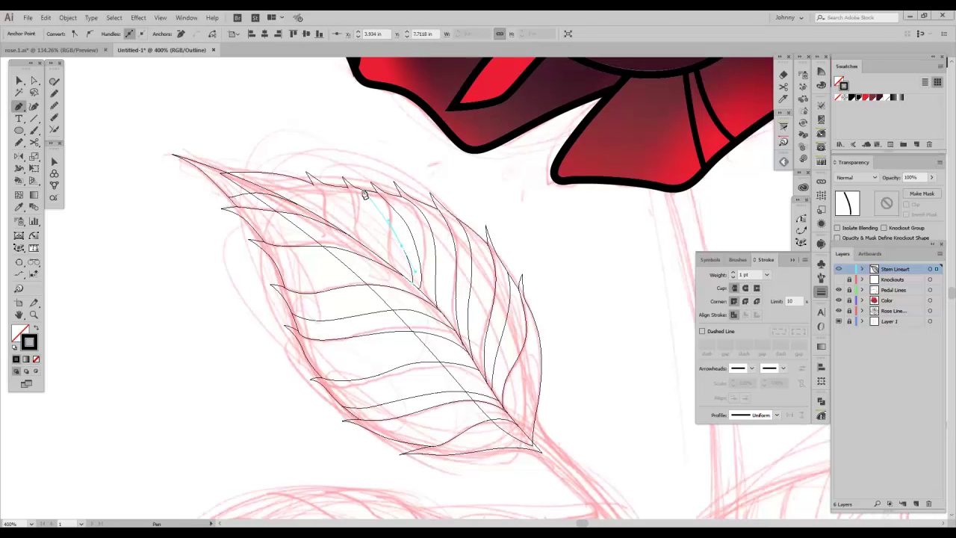
pyautogui.click(362, 191)
pyautogui.keyDown('ctrl'); pyautogui.click(359, 240); pyautogui.keyUp('ctrl')
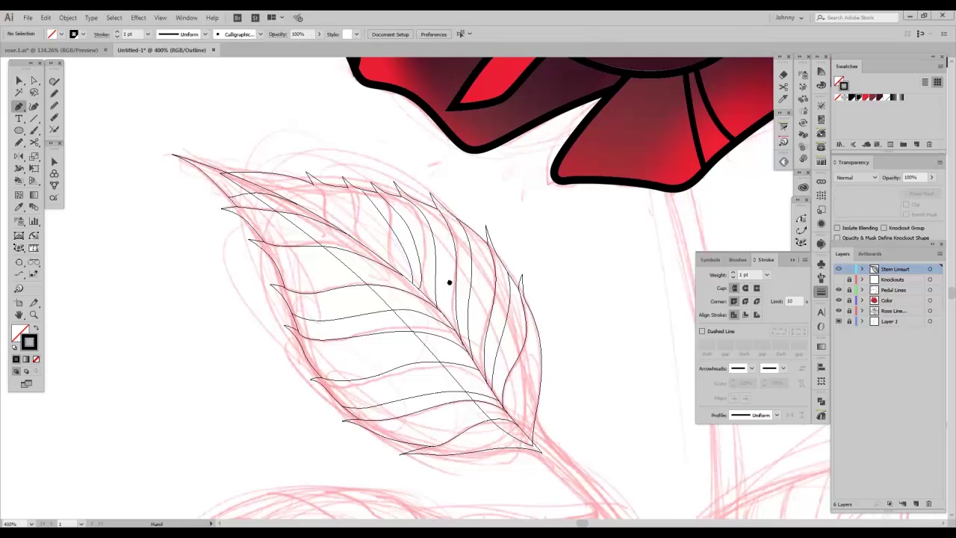
# Step: Draw another curved side vein from the midrib toward the tip-side notches on the leaf's upper edge
pyautogui.moveTo(370, 189); pyautogui.dragTo(453, 284)
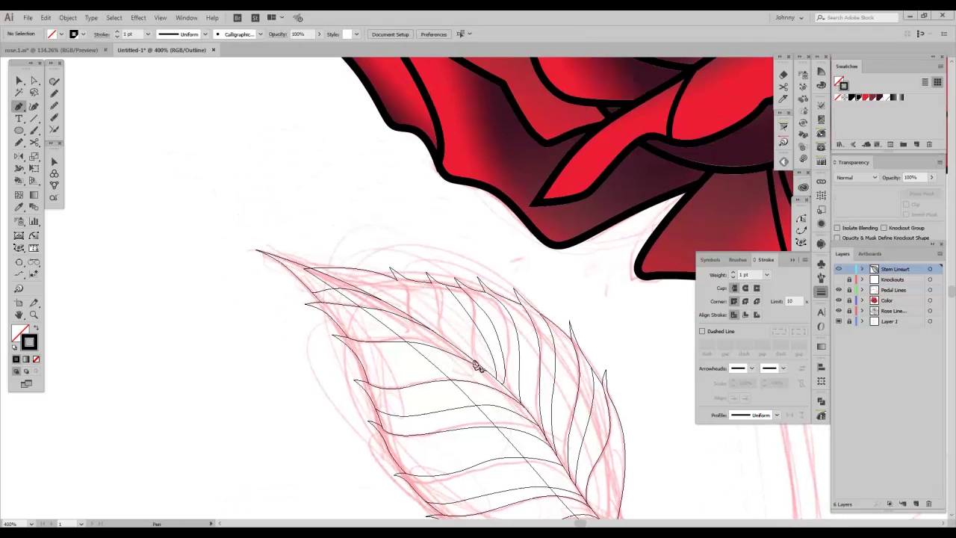
pyautogui.click(463, 329)
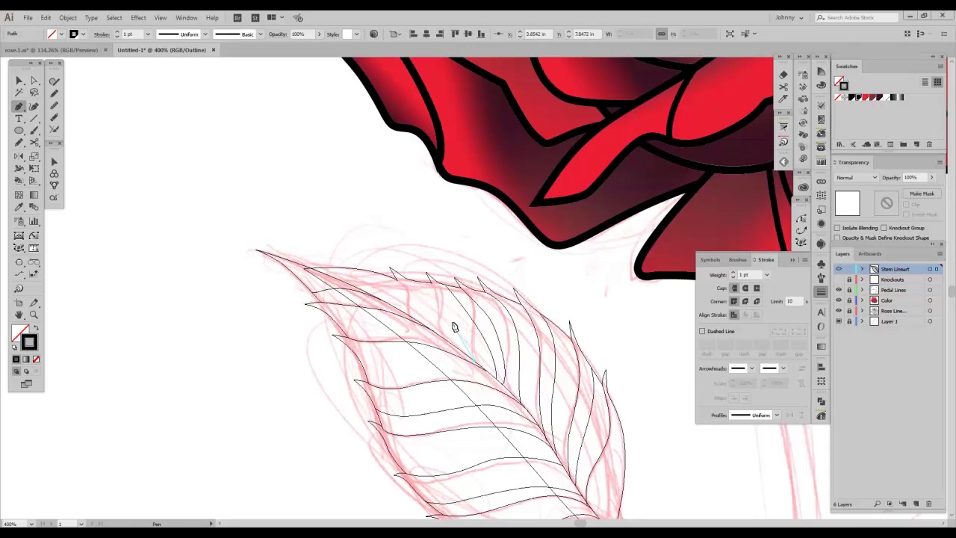
pyautogui.click(416, 286)
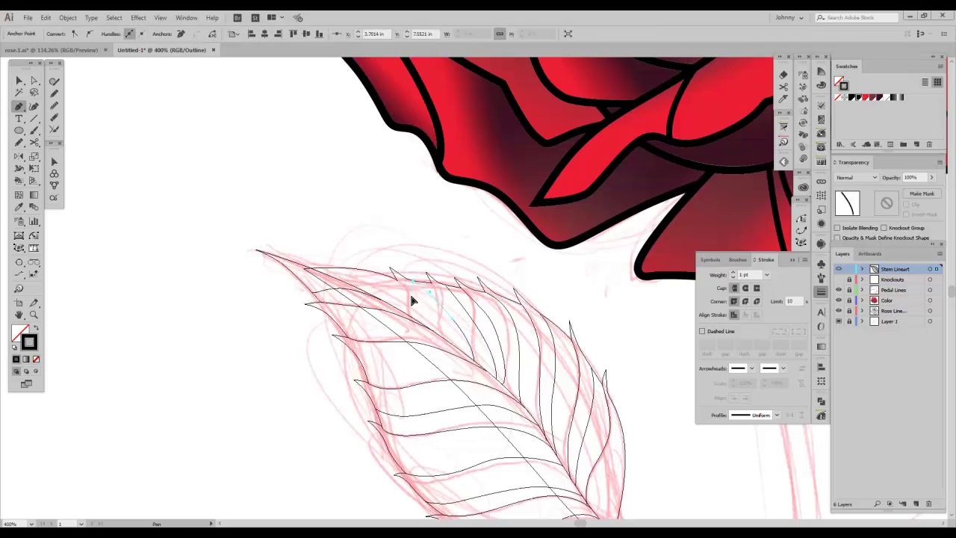
# Step: Draw two more curved side veins near the leaf tip, from the midrib up to the upper edge, deselecting each one
pyautogui.keyDown('ctrl'); pyautogui.click(411, 319); pyautogui.keyUp('ctrl')
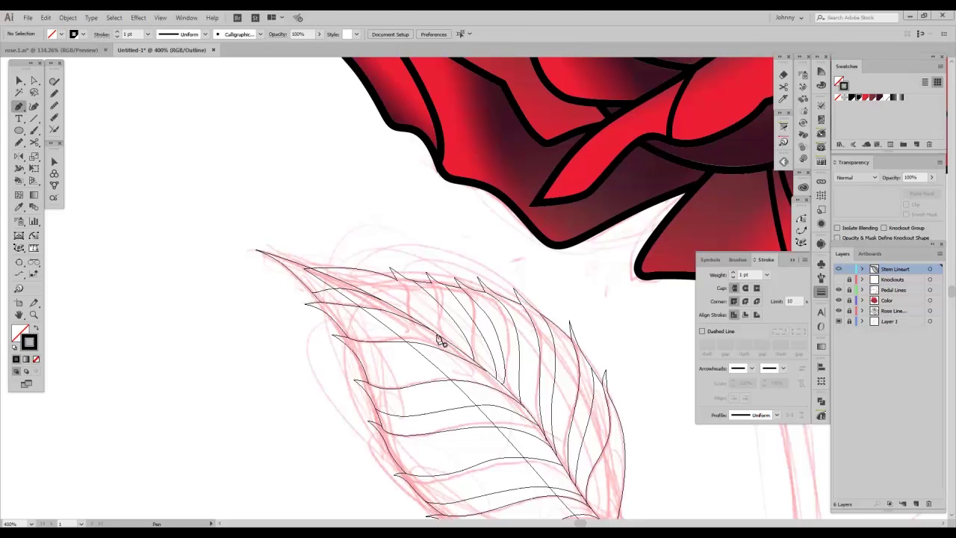
pyautogui.click(437, 331)
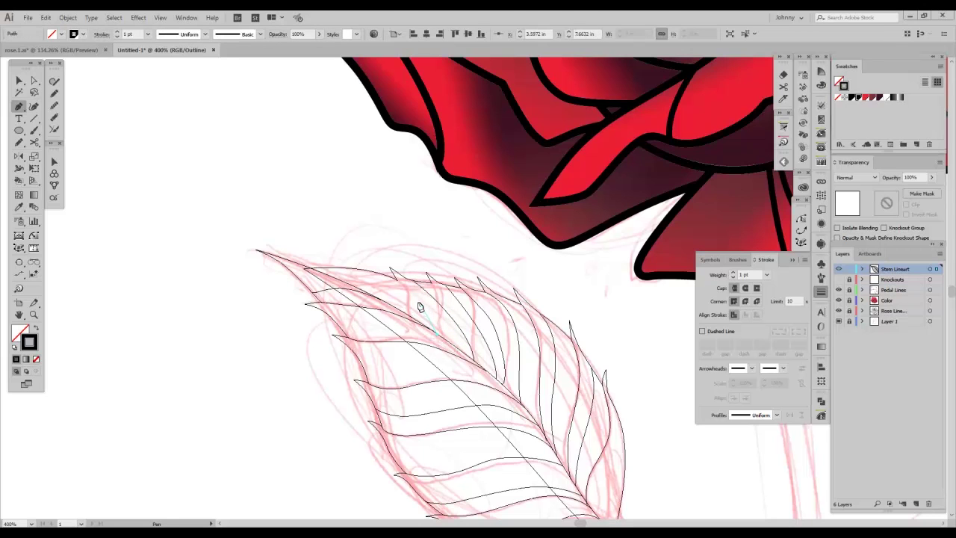
pyautogui.click(378, 278)
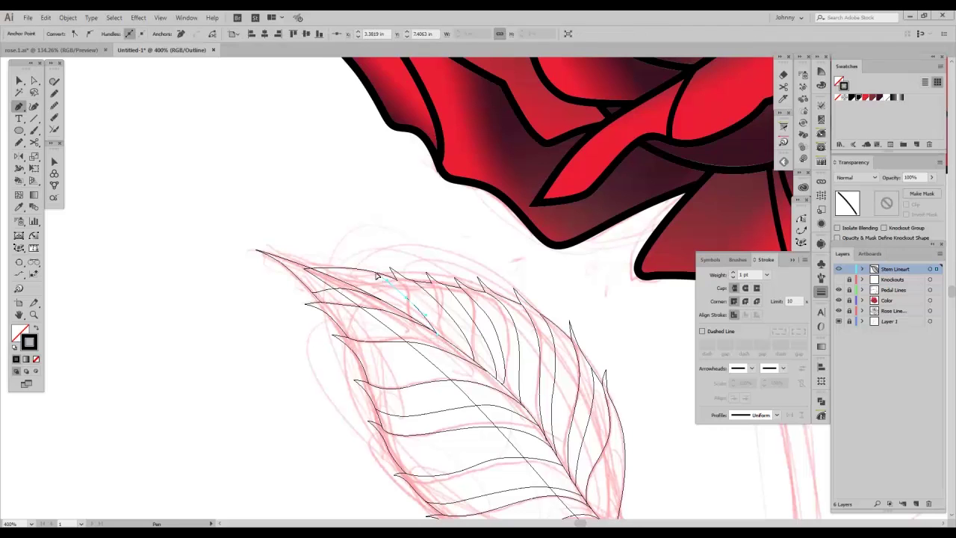
pyautogui.keyDown('ctrl'); pyautogui.click(420, 323); pyautogui.keyUp('ctrl')
pyautogui.moveTo(417, 315); pyautogui.dragTo(418, 320)
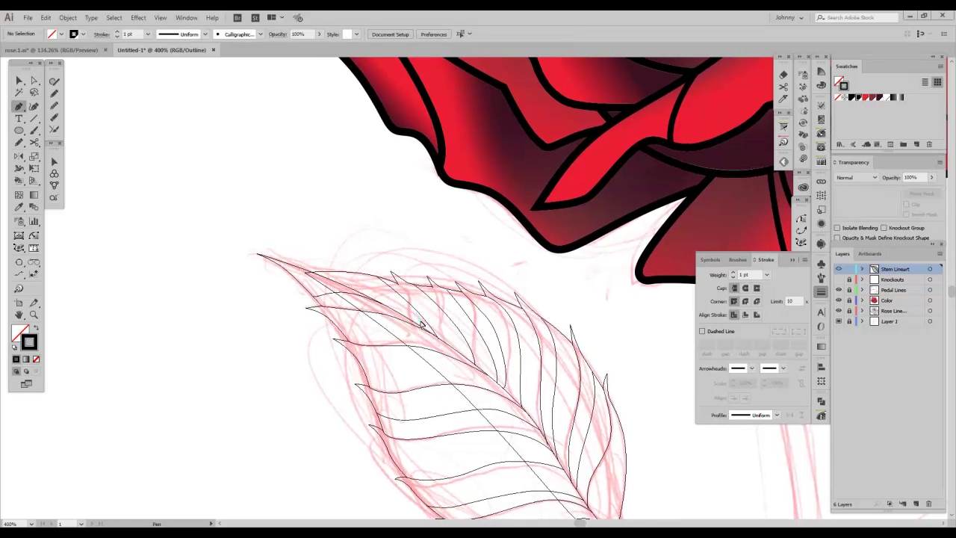
pyautogui.click(430, 333)
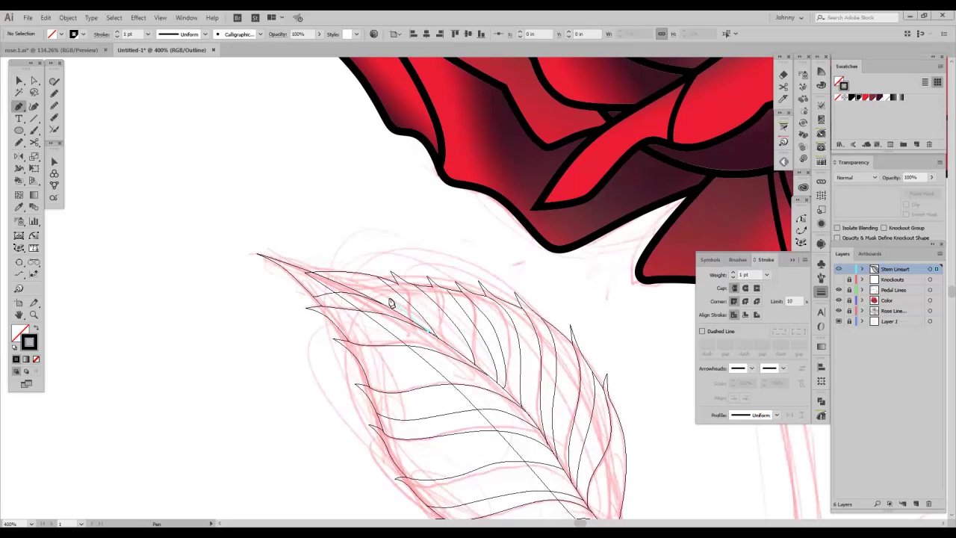
pyautogui.keyDown('ctrl'); pyautogui.click(366, 277); pyautogui.keyUp('ctrl')
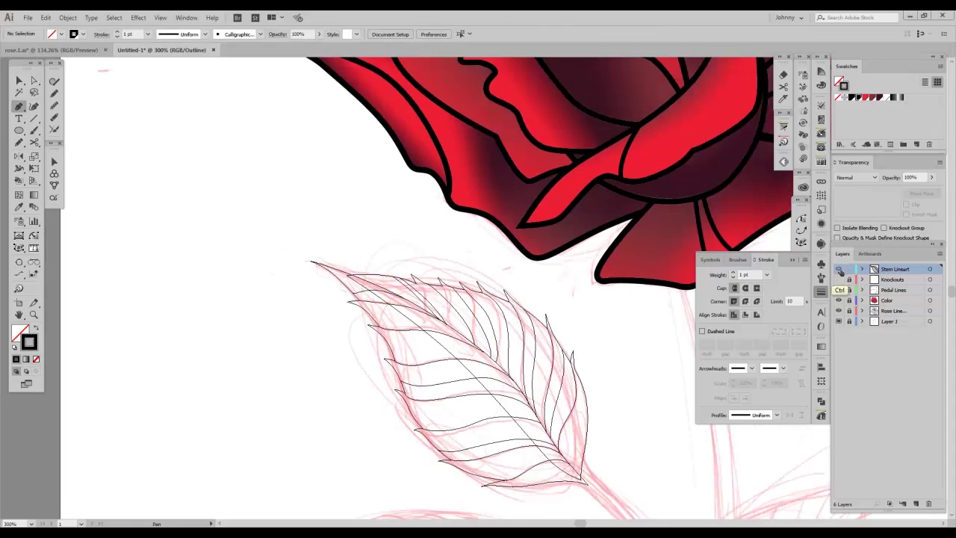
# Step: Switch the Stem Lineart layer from outline to preview and check where the side veins meet the leaf's midrib
pyautogui.hotkey('ctrl', 'y')
pyautogui.moveTo(413, 185); pyautogui.dragTo(417, 224)
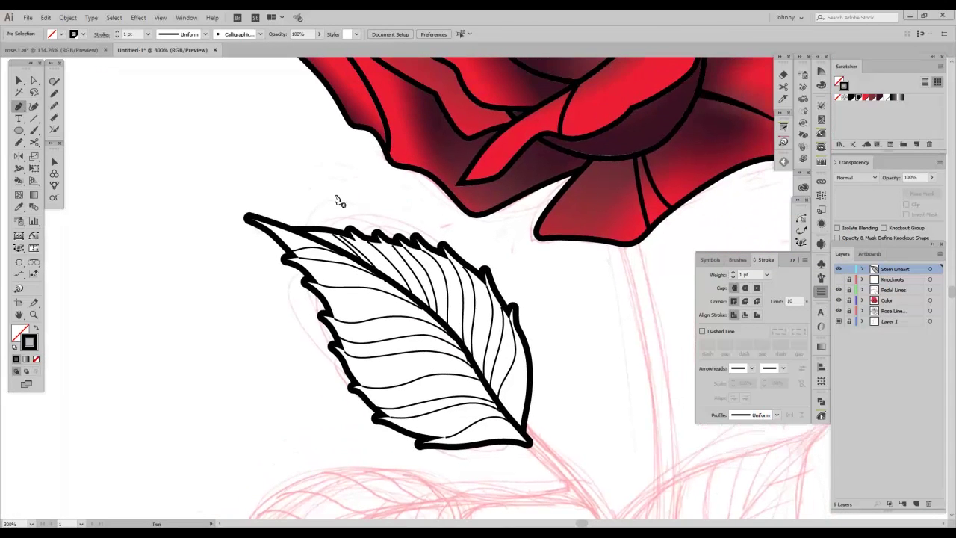
pyautogui.hotkey('ctrl', '+')
pyautogui.moveTo(496, 343); pyautogui.dragTo(462, 277)
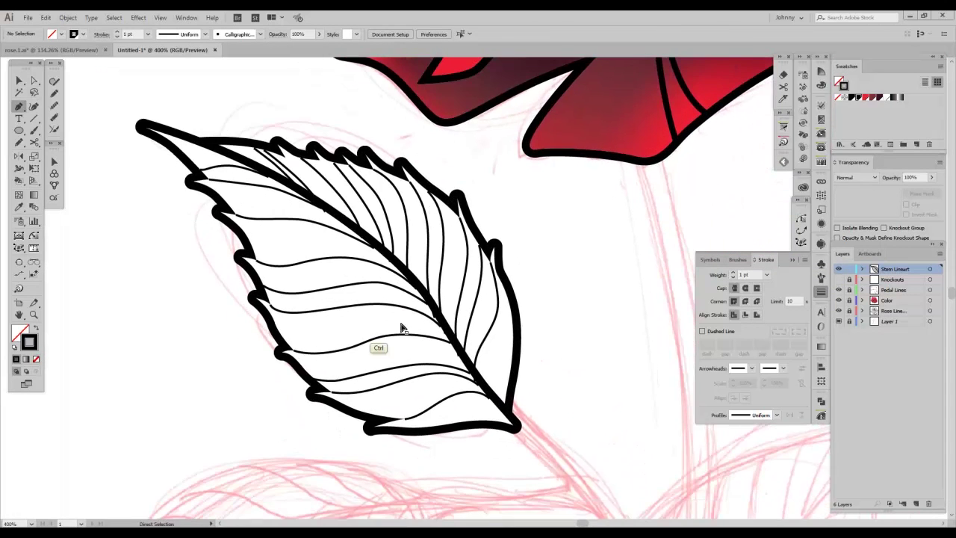
pyautogui.hotkey('ctrl', '+')
pyautogui.moveTo(457, 338); pyautogui.dragTo(467, 328)
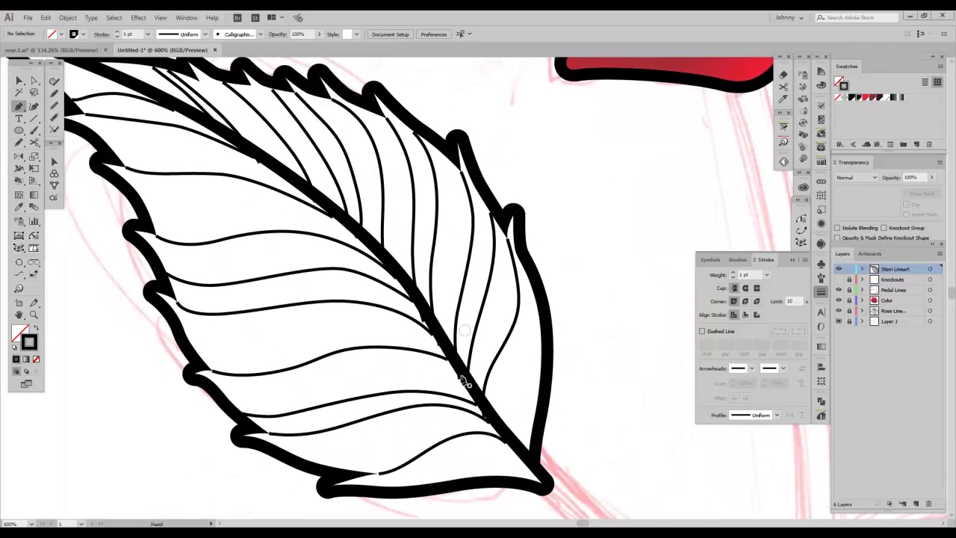
pyautogui.press('a')
pyautogui.click(461, 380)
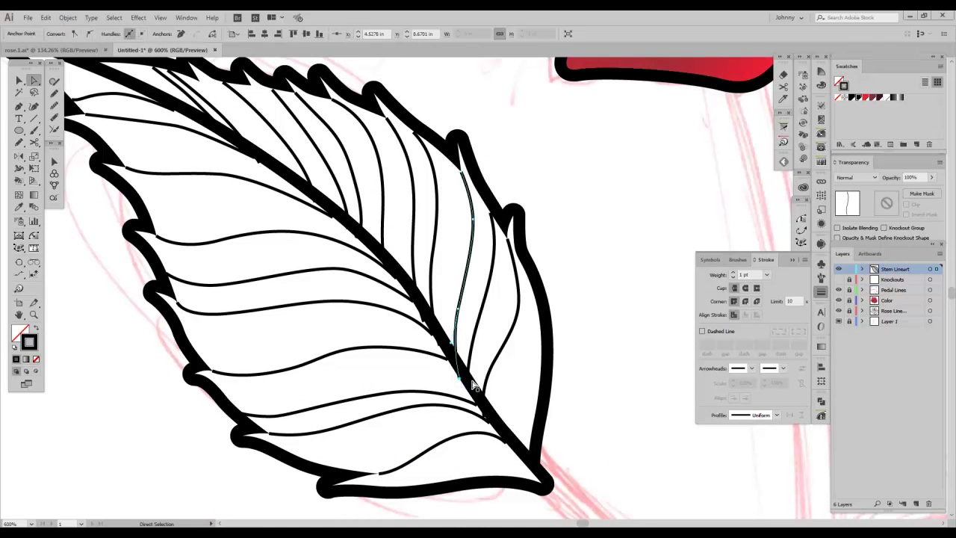
pyautogui.keyDown('shift'); pyautogui.click(481, 413); pyautogui.keyUp('shift')
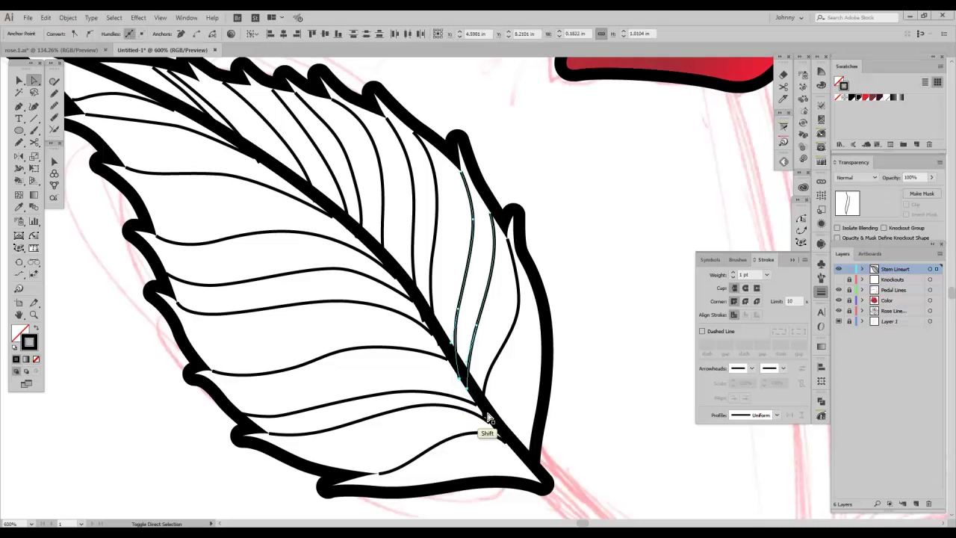
pyautogui.keyDown('shift'); pyautogui.click(429, 330); pyautogui.keyUp('shift')
pyautogui.keyDown('shift'); pyautogui.click(423, 329); pyautogui.keyUp('shift')
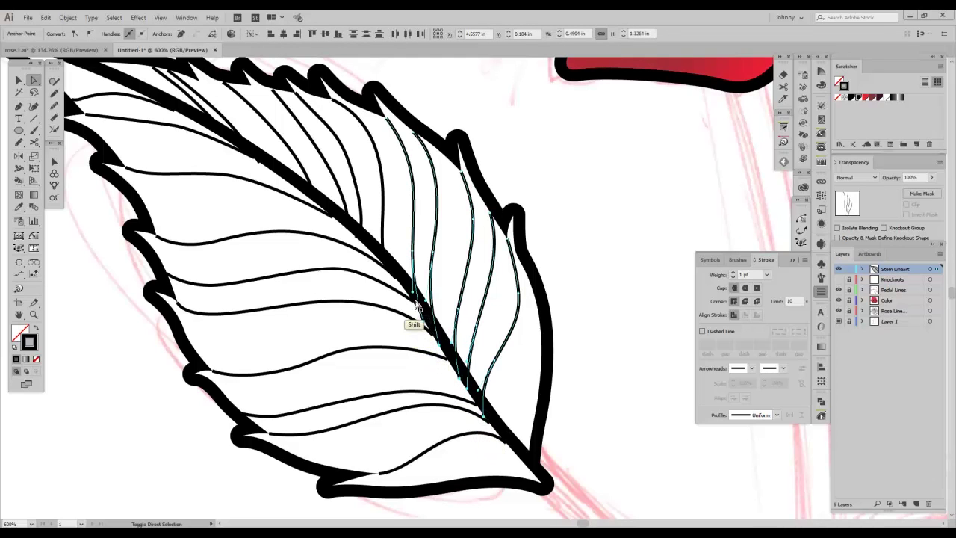
pyautogui.keyDown('shift'); pyautogui.click(348, 230); pyautogui.keyUp('shift')
pyautogui.keyDown('shift'); pyautogui.click(349, 232); pyautogui.keyUp('shift')
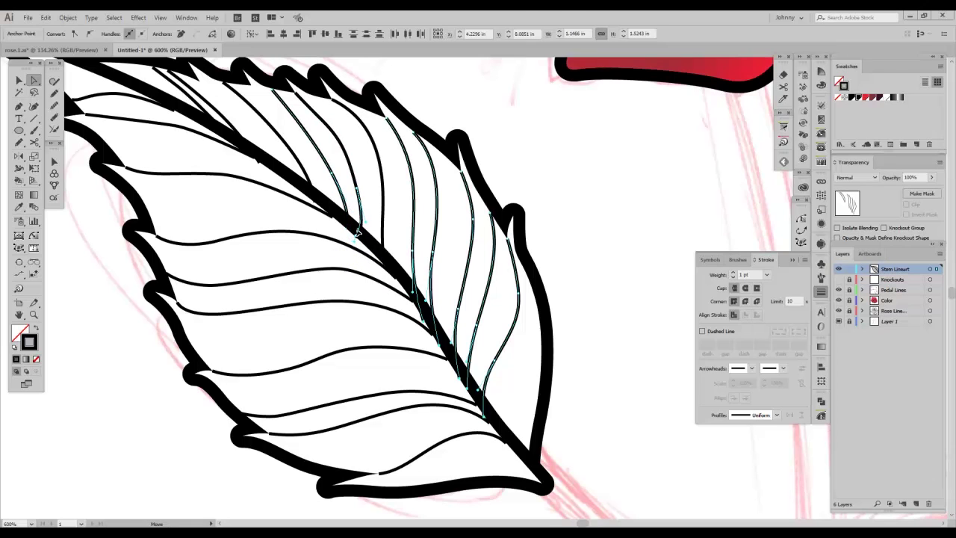
pyautogui.click(358, 235)
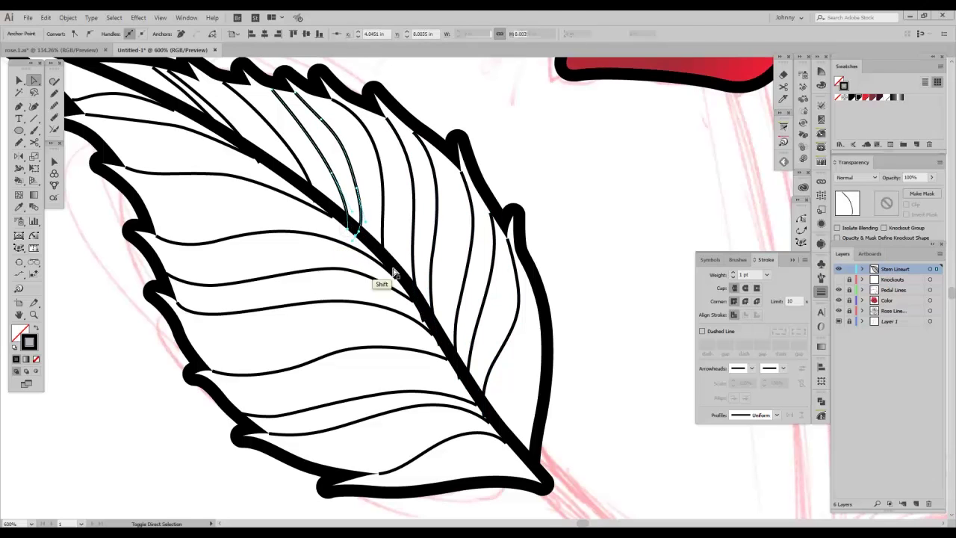
pyautogui.keyDown('shift'); pyautogui.click(422, 327); pyautogui.keyUp('shift')
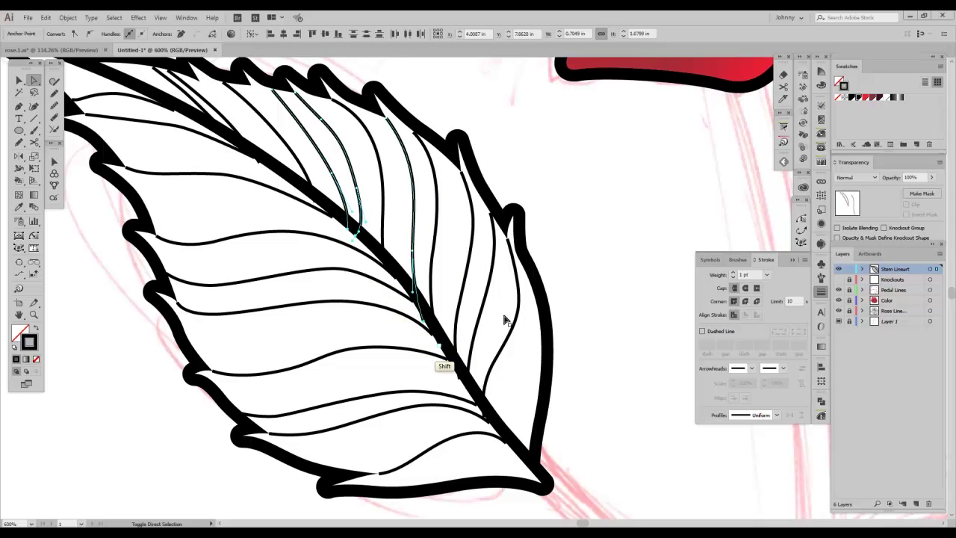
# Step: Select the midrib-end anchors of several right-half side veins using outline and preview display, nudge them slightly up into the midrib, and deselect
pyautogui.hotkey('ctrl', 'y')
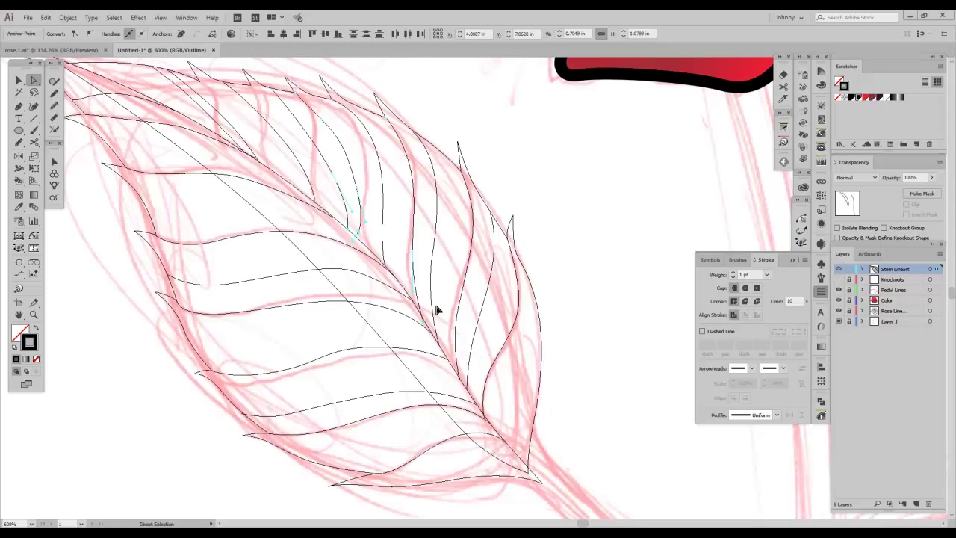
pyautogui.keyDown('shift'); pyautogui.click(462, 392); pyautogui.keyUp('shift')
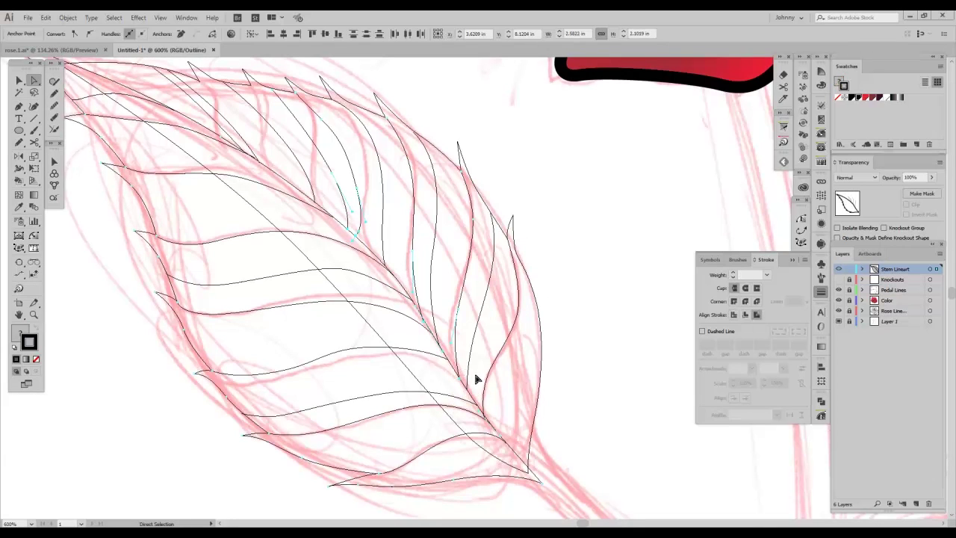
pyautogui.click(476, 379)
pyautogui.keyDown('shift'); pyautogui.click(467, 388); pyautogui.keyUp('shift')
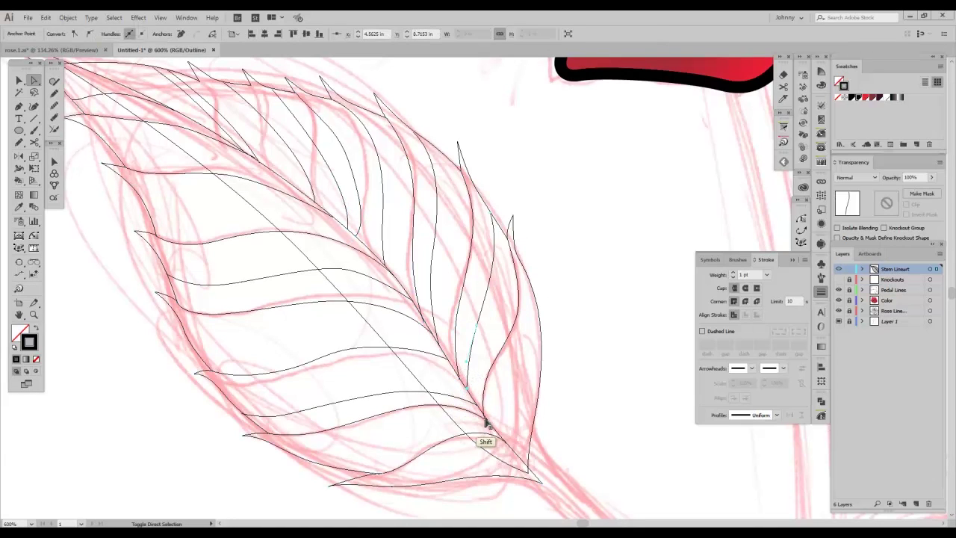
pyautogui.keyDown('shift'); pyautogui.click(457, 390); pyautogui.keyUp('shift')
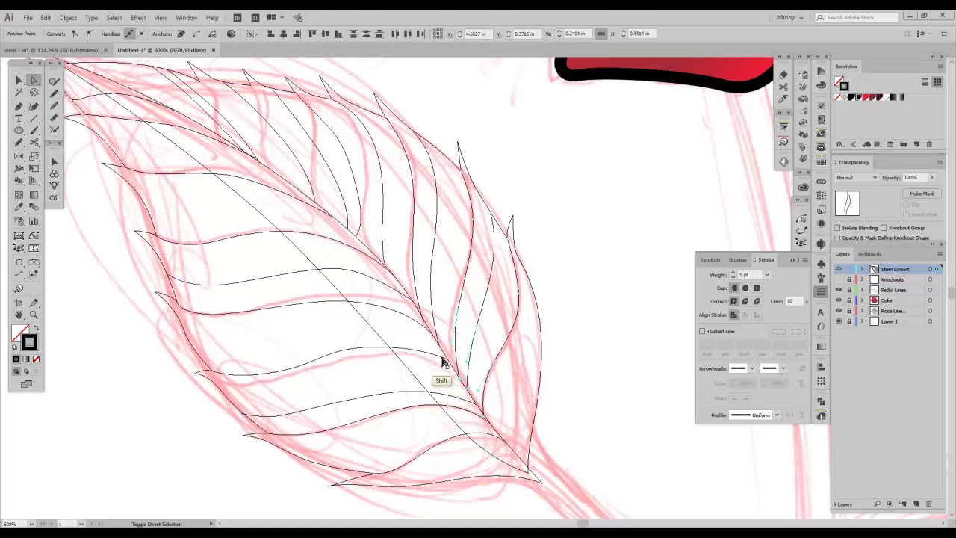
pyautogui.keyDown('shift'); pyautogui.click(421, 327); pyautogui.keyUp('shift')
pyautogui.keyDown('shift'); pyautogui.click(385, 282); pyautogui.keyUp('shift')
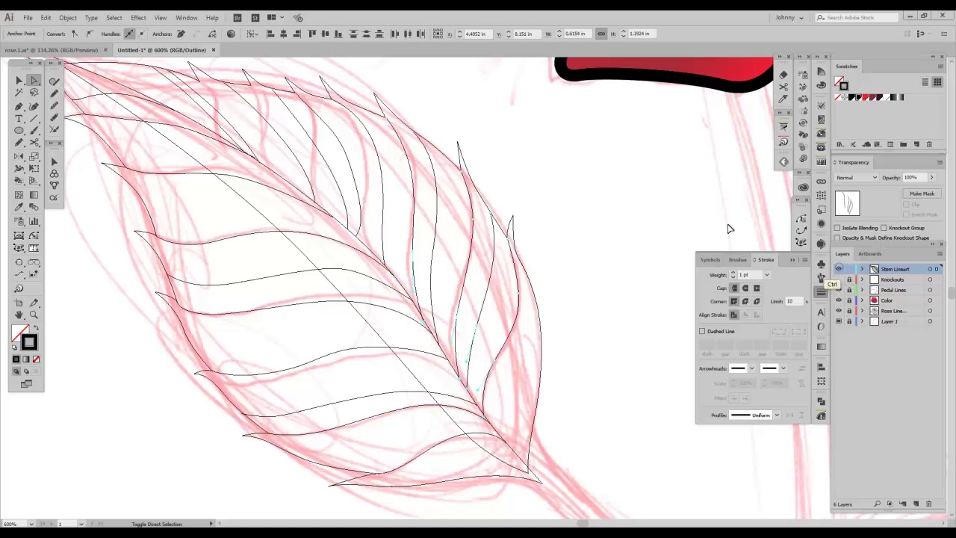
pyautogui.moveTo(471, 189); pyautogui.dragTo(539, 257)
pyautogui.keyDown('shift'); pyautogui.click(383, 276); pyautogui.keyUp('shift')
pyautogui.keyDown('shift'); pyautogui.click(342, 241); pyautogui.keyUp('shift')
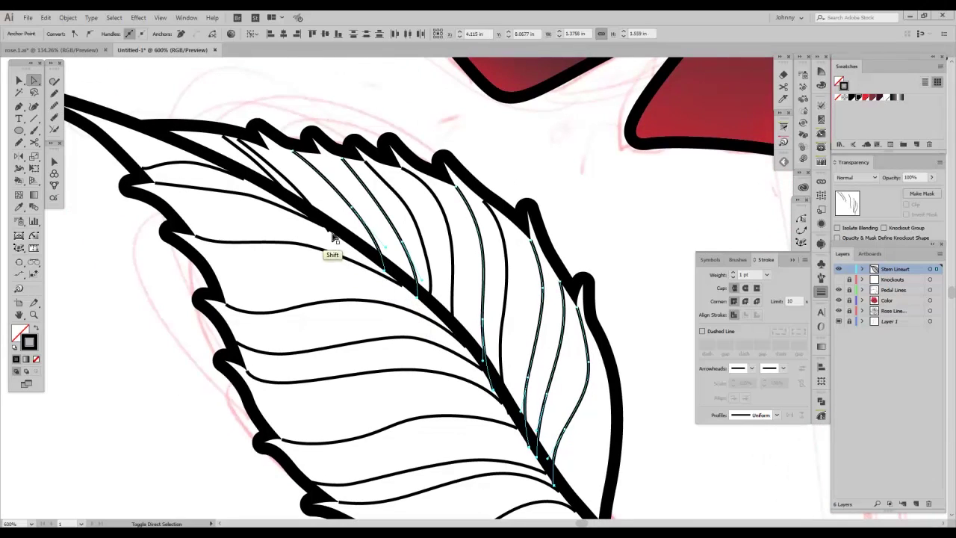
pyautogui.keyDown('shift'); pyautogui.click(293, 211); pyautogui.keyUp('shift')
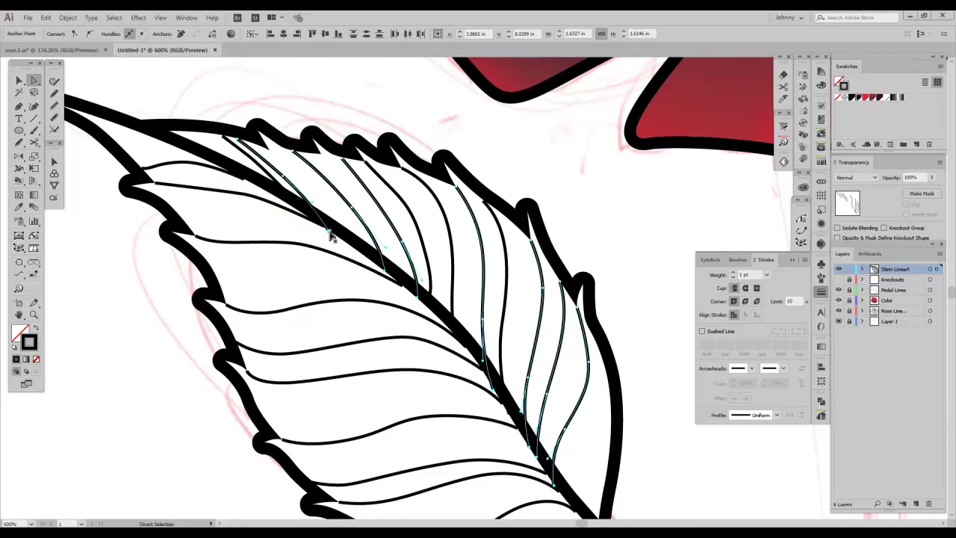
pyautogui.moveTo(329, 233); pyautogui.dragTo(333, 238)
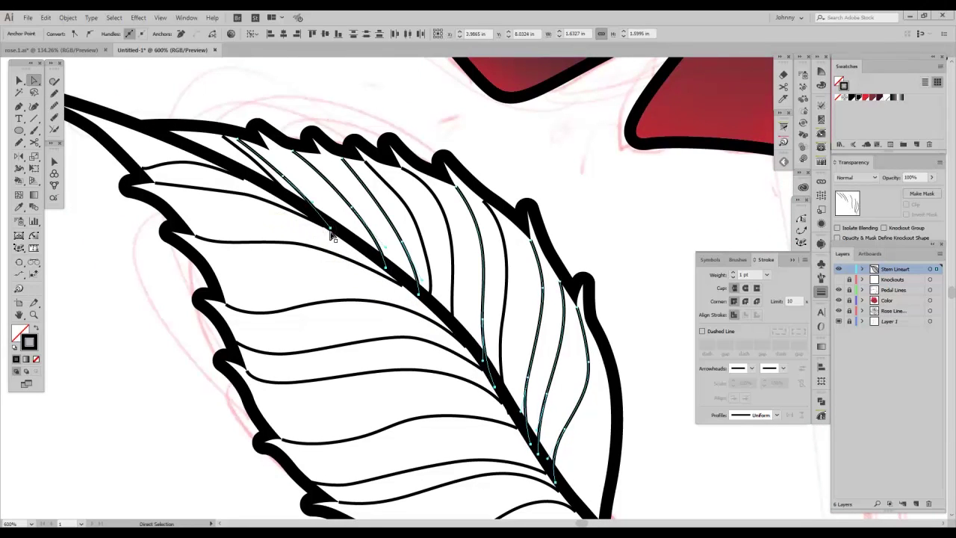
pyautogui.moveTo(373, 318); pyautogui.dragTo(365, 249)
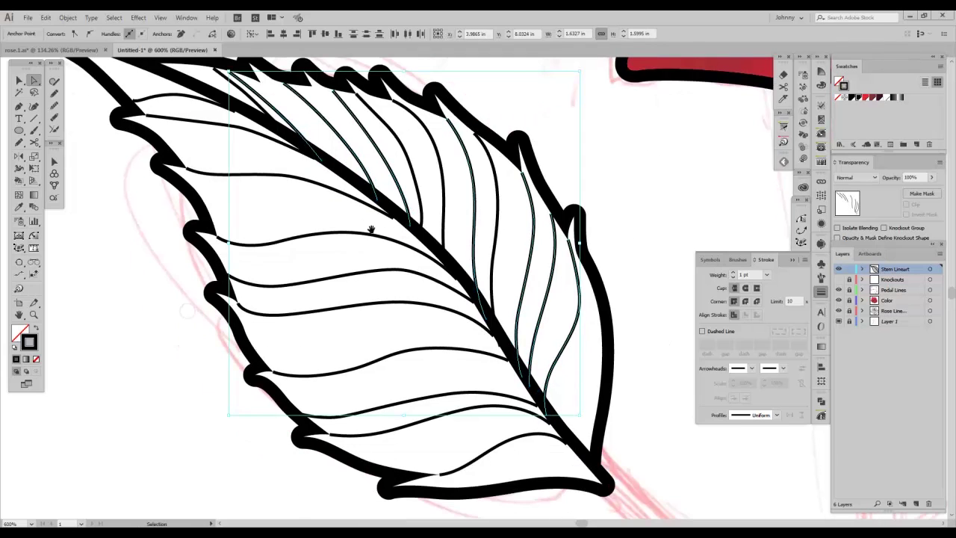
pyautogui.keyDown('ctrl'); pyautogui.click(370, 227); pyautogui.keyUp('ctrl')
# Step: Select the midrib-end anchors of all the left-half side veins and nudge them together slightly to the right into the midrib
pyautogui.moveTo(315, 162); pyautogui.dragTo(319, 205)
pyautogui.click(239, 157)
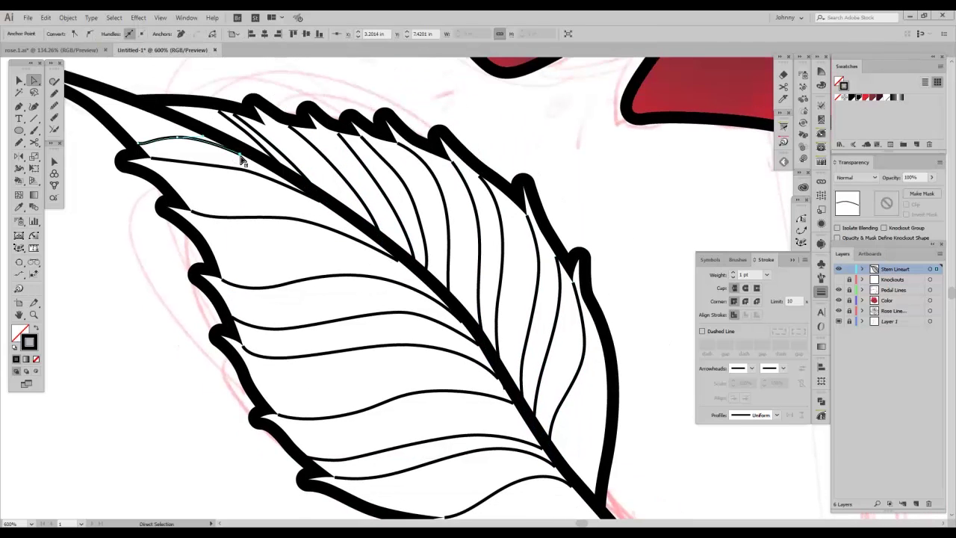
pyautogui.keyDown('shift'); pyautogui.click(321, 204); pyautogui.keyUp('shift')
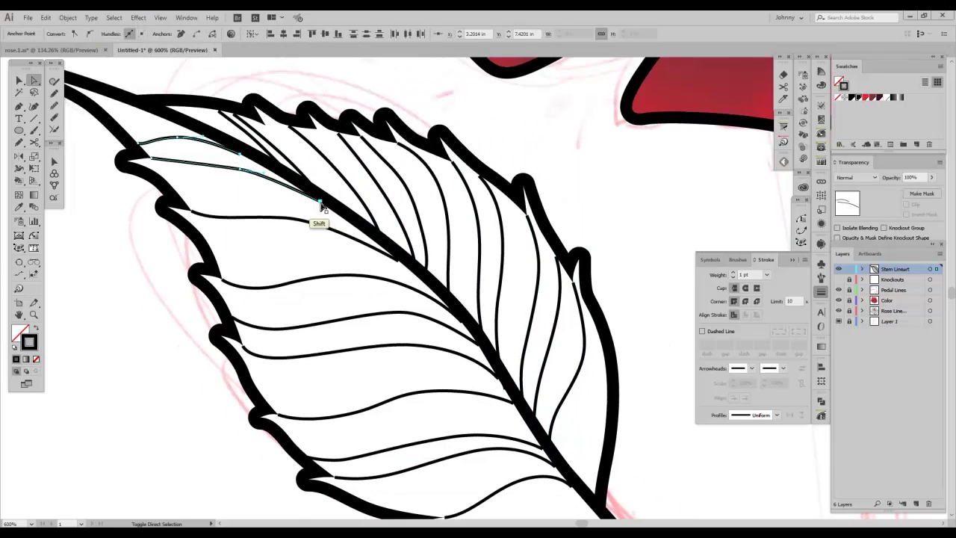
pyautogui.keyDown('shift'); pyautogui.click(399, 262); pyautogui.keyUp('shift')
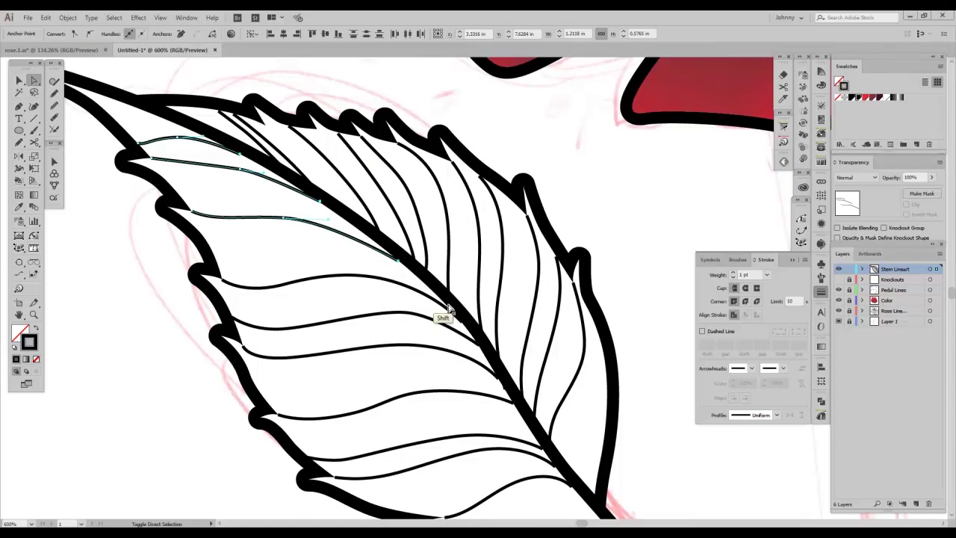
pyautogui.keyDown('shift'); pyautogui.click(463, 327); pyautogui.keyUp('shift')
pyautogui.keyDown('shift'); pyautogui.click(482, 347); pyautogui.keyUp('shift')
pyautogui.keyDown('shift'); pyautogui.click(498, 384); pyautogui.keyUp('shift')
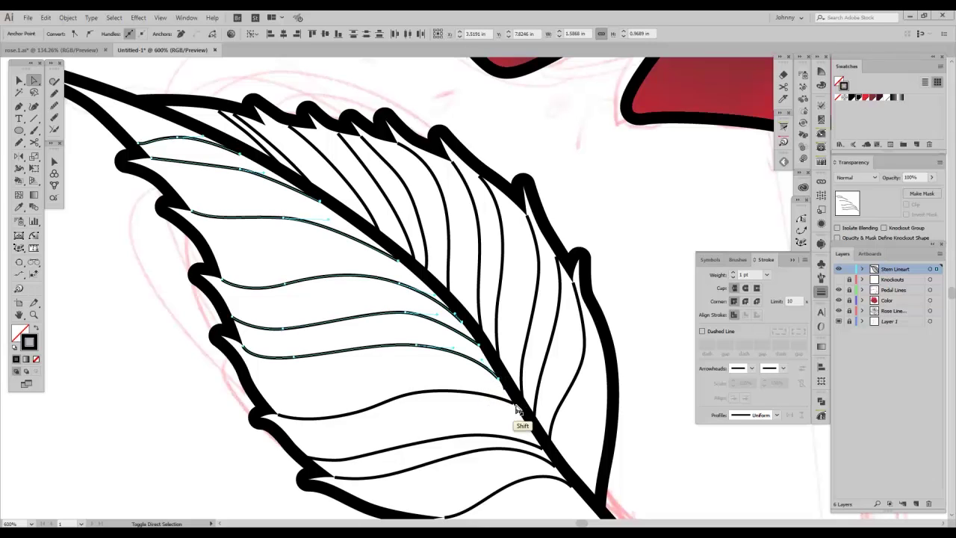
pyautogui.keyDown('shift'); pyautogui.click(520, 413); pyautogui.keyUp('shift')
pyautogui.keyDown('shift'); pyautogui.click(540, 456); pyautogui.keyUp('shift')
pyautogui.moveTo(545, 465); pyautogui.dragTo(539, 415)
pyautogui.keyDown('shift'); pyautogui.click(532, 421); pyautogui.keyUp('shift')
pyautogui.keyDown('shift'); pyautogui.click(548, 441); pyautogui.keyUp('shift')
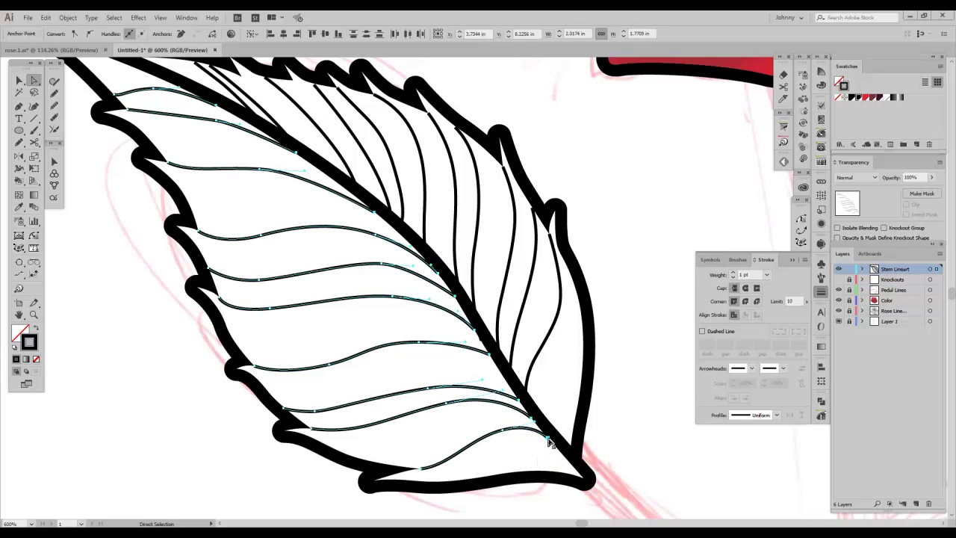
pyautogui.keyDown('shift'); pyautogui.click(518, 406); pyautogui.keyUp('shift')
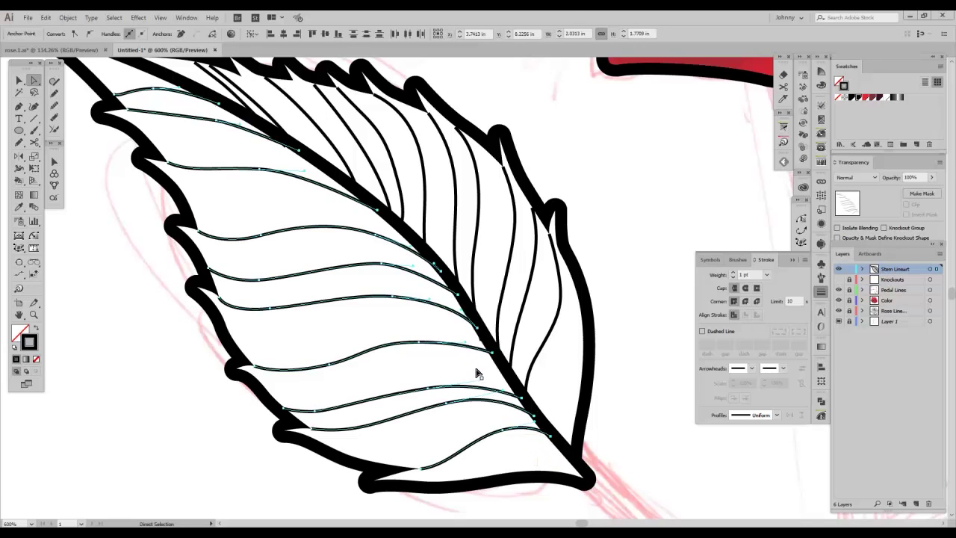
# Step: Adjust the midrib-end anchors of one middle right-half vein and one right-half vein near the tip so they tuck into the midrib
pyautogui.click(483, 343)
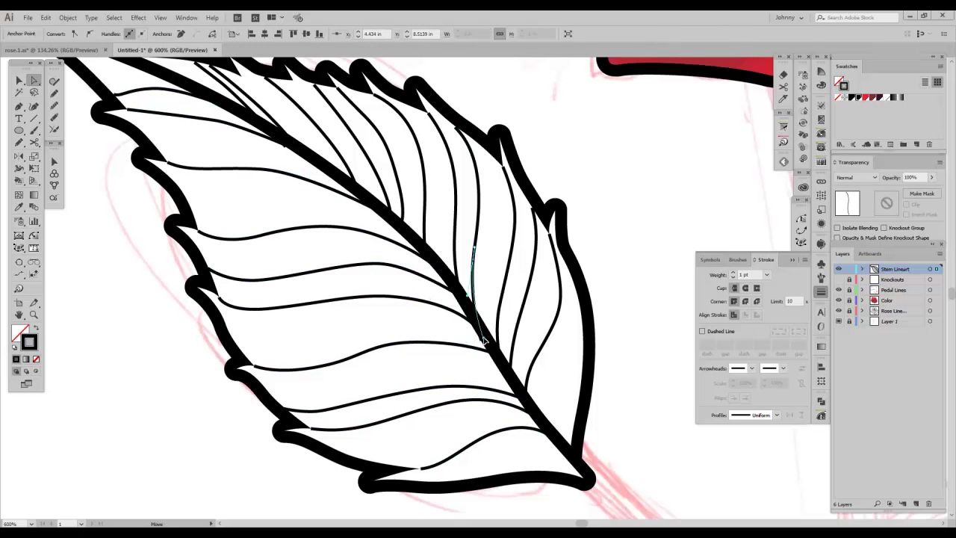
pyautogui.click(476, 273)
pyautogui.press('space')
pyautogui.moveTo(285, 137); pyautogui.dragTo(361, 227)
pyautogui.click(359, 230)
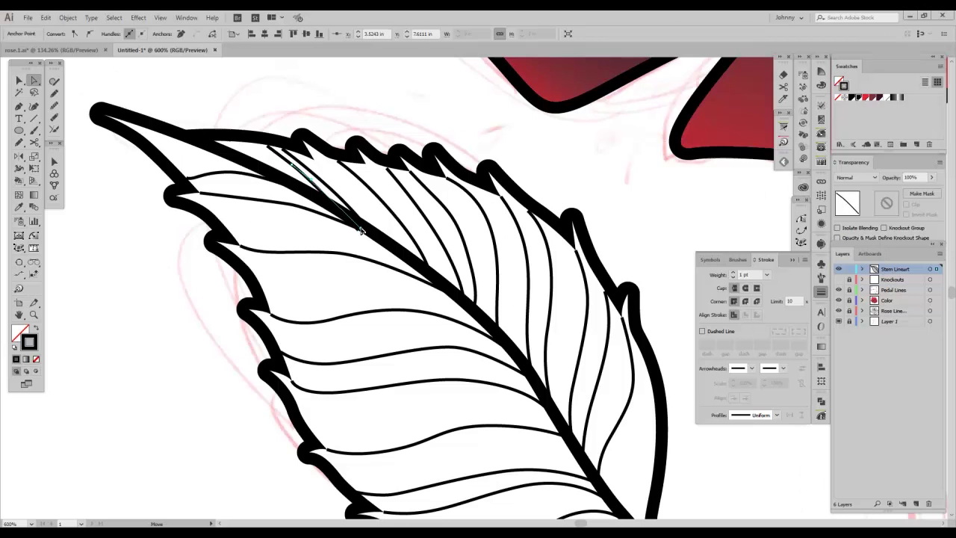
# Step: Reshape the second left-half side vein from the tip by moving its middle anchor toward the leaf's outer edge
pyautogui.click(293, 209)
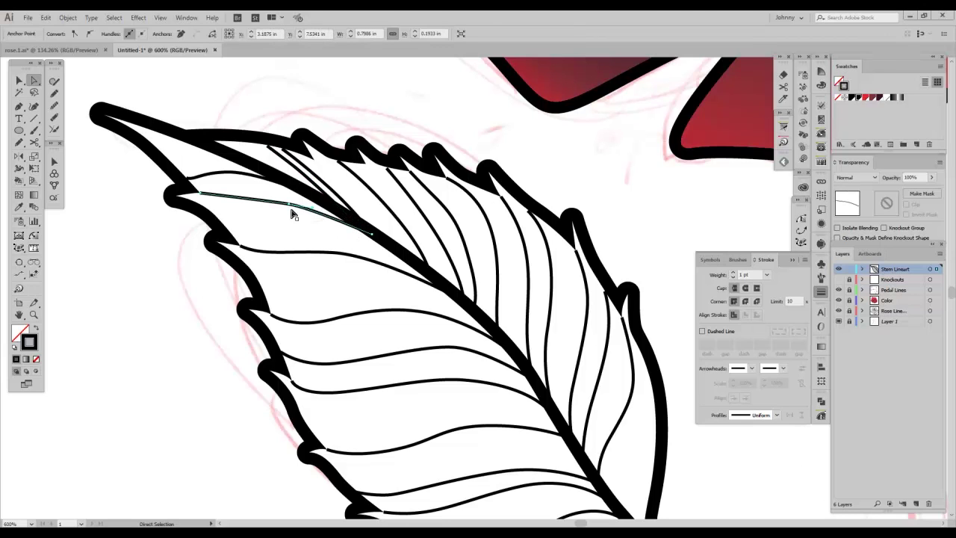
pyautogui.moveTo(314, 211); pyautogui.dragTo(252, 206)
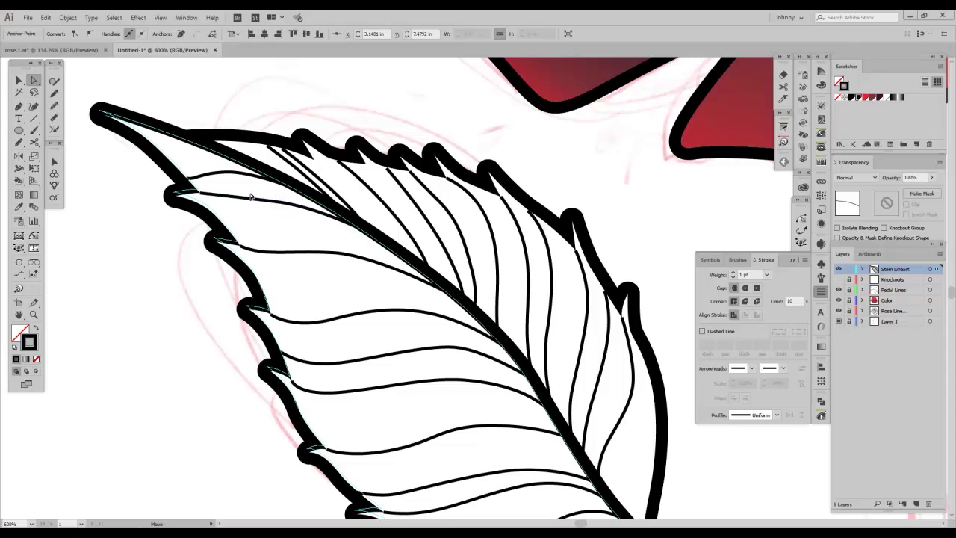
pyautogui.click(252, 198)
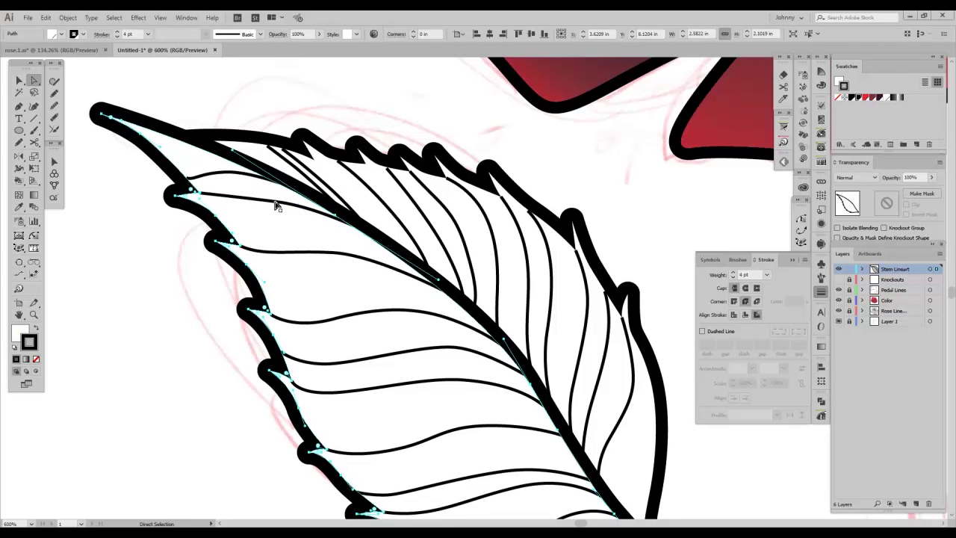
# Step: Select the outer-end anchors of all the left-half side veins, move them together slightly left into the serrated outline, and deselect
pyautogui.click(278, 207)
pyautogui.moveTo(255, 199); pyautogui.dragTo(317, 213)
pyautogui.click(244, 250)
pyautogui.moveTo(166, 213); pyautogui.dragTo(170, 196)
pyautogui.keyDown('shift'); pyautogui.click(198, 177); pyautogui.keyUp('shift')
pyautogui.keyDown('shift'); pyautogui.click(192, 164); pyautogui.keyUp('shift')
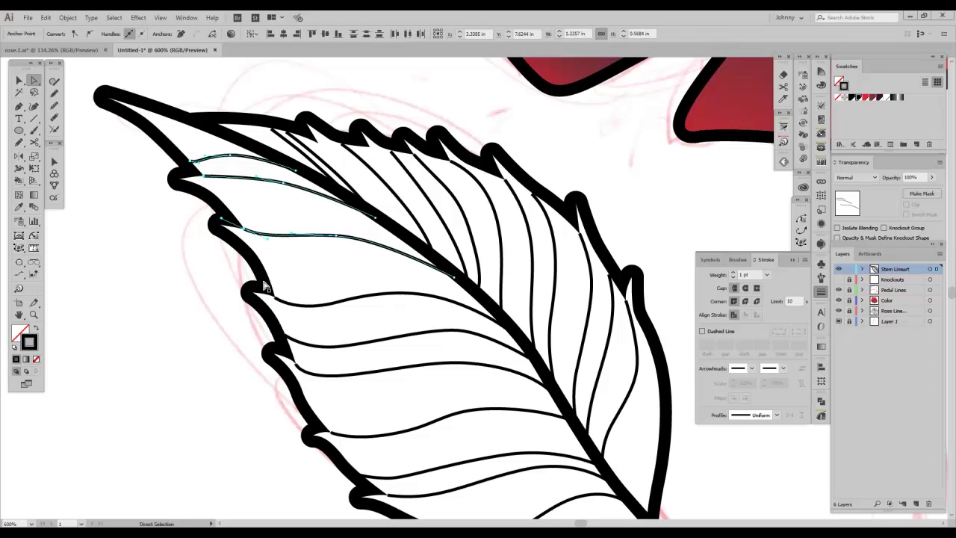
pyautogui.keyDown('shift'); pyautogui.click(275, 301); pyautogui.keyUp('shift')
pyautogui.keyDown('shift'); pyautogui.click(292, 338); pyautogui.keyUp('shift')
pyautogui.scroll(-3, 331, 273)
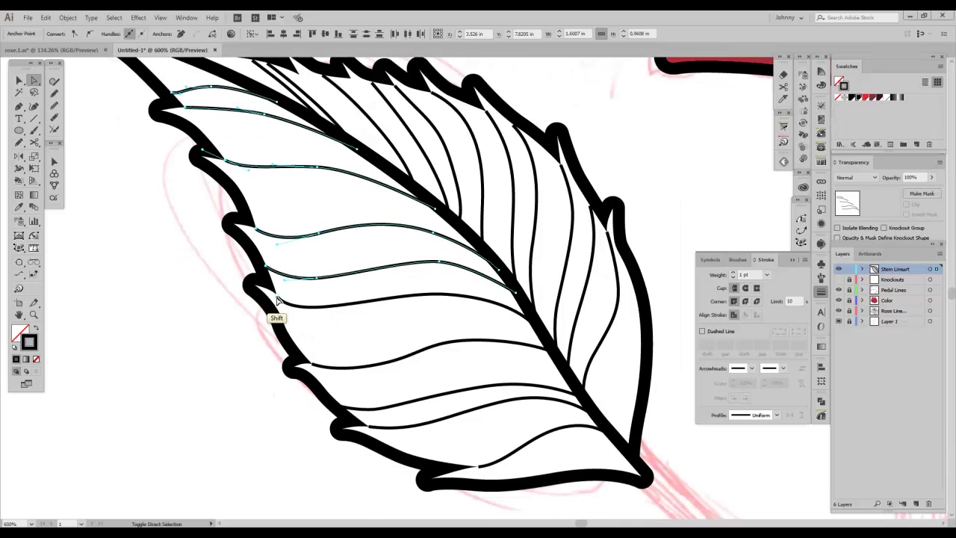
pyautogui.keyDown('shift'); pyautogui.click(284, 307); pyautogui.keyUp('shift')
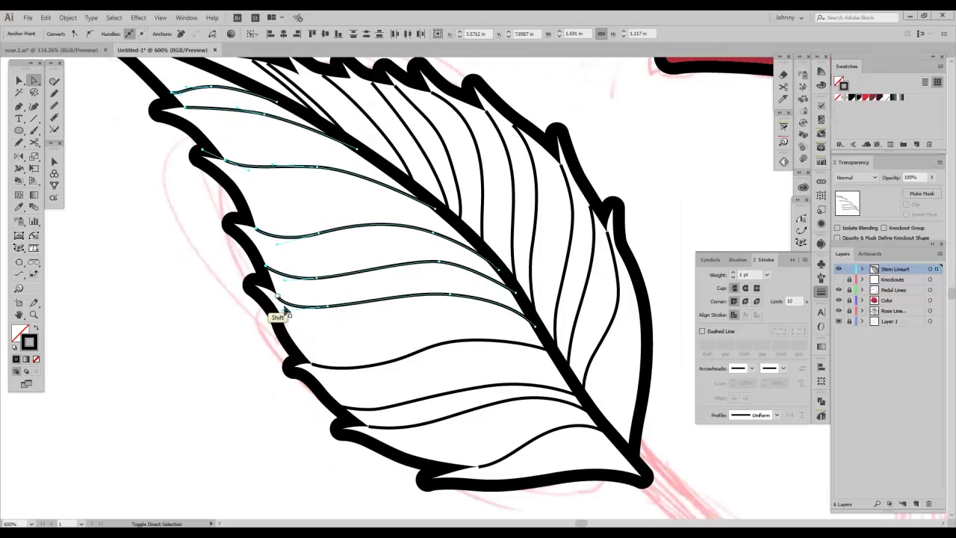
pyautogui.keyDown('shift'); pyautogui.click(312, 369); pyautogui.keyUp('shift')
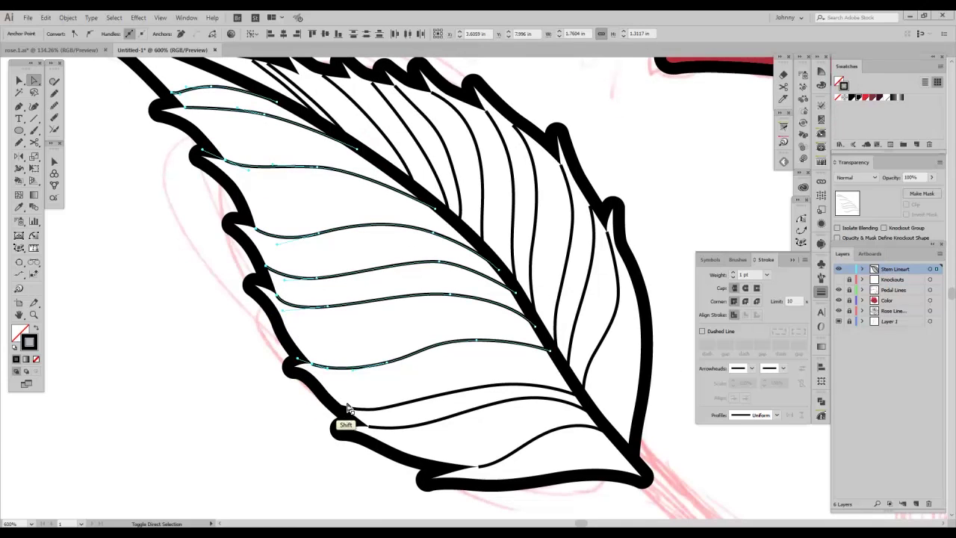
pyautogui.keyDown('shift'); pyautogui.click(340, 409); pyautogui.keyUp('shift')
pyautogui.keyDown('shift'); pyautogui.click(369, 428); pyautogui.keyUp('shift')
pyautogui.keyDown('shift'); pyautogui.click(479, 471); pyautogui.keyUp('shift')
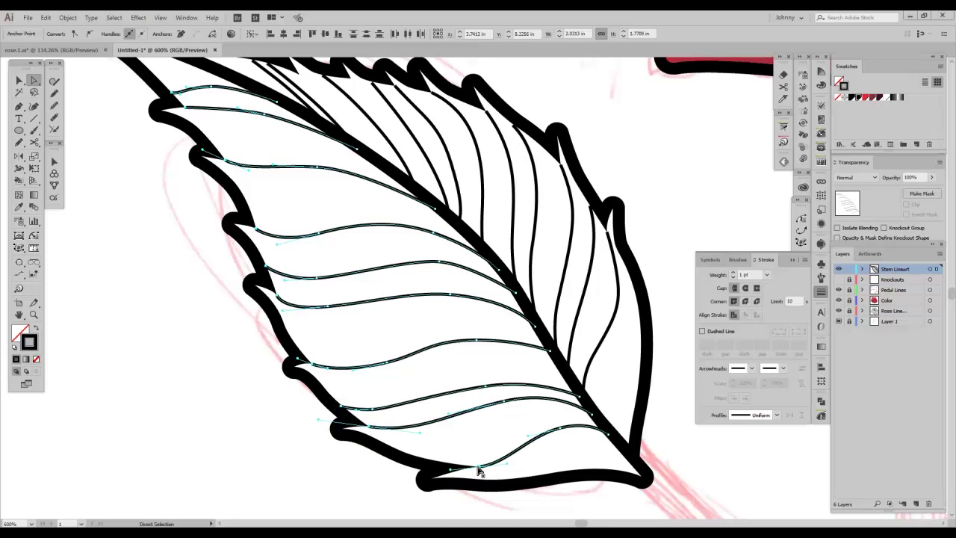
pyautogui.moveTo(479, 468); pyautogui.dragTo(470, 469)
pyautogui.press('space')
pyautogui.moveTo(191, 274); pyautogui.dragTo(210, 346)
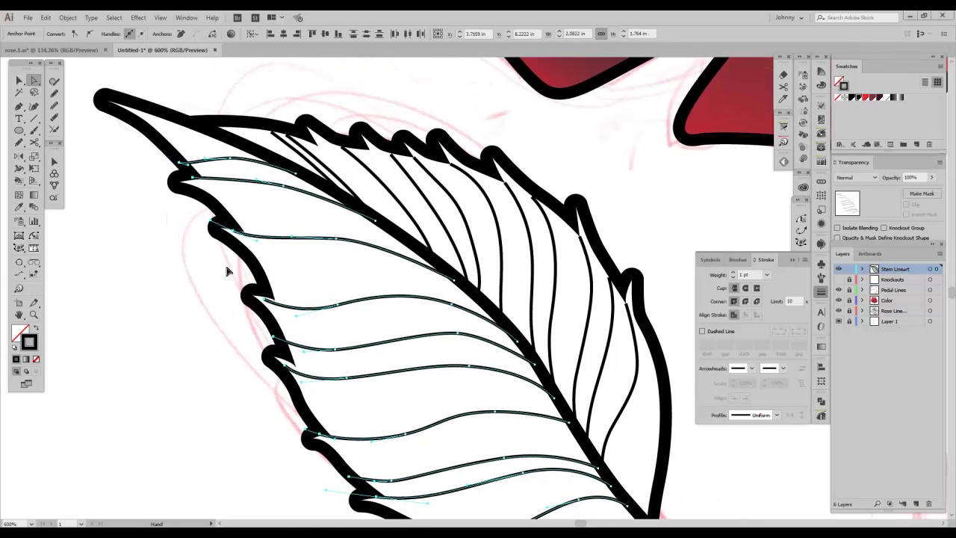
pyautogui.click(241, 372)
# Step: Adjust the outer-end anchors of individual left-half veins, including the third from the tip and the one nearest the base, to tuck into the outline
pyautogui.click(286, 368)
pyautogui.moveTo(285, 367); pyautogui.dragTo(265, 295)
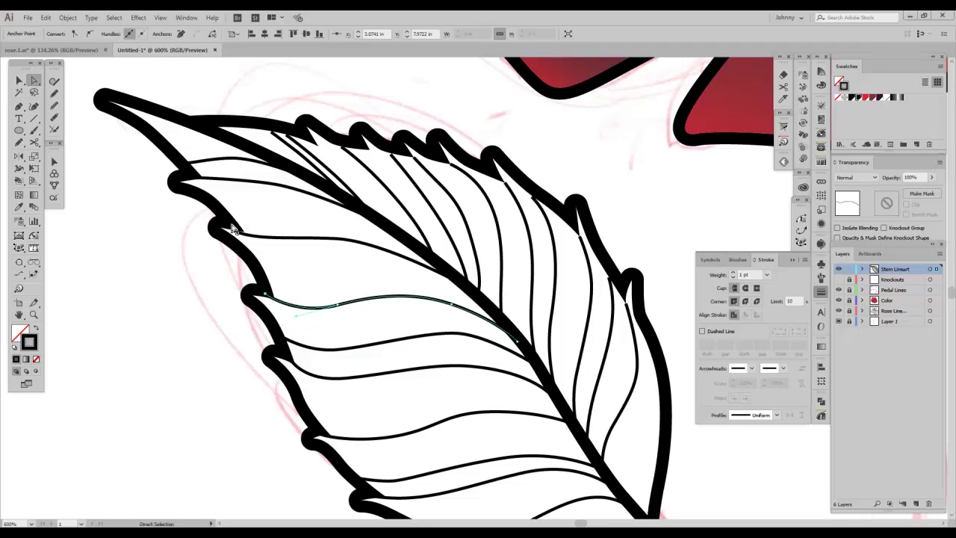
pyautogui.moveTo(239, 234); pyautogui.dragTo(235, 227)
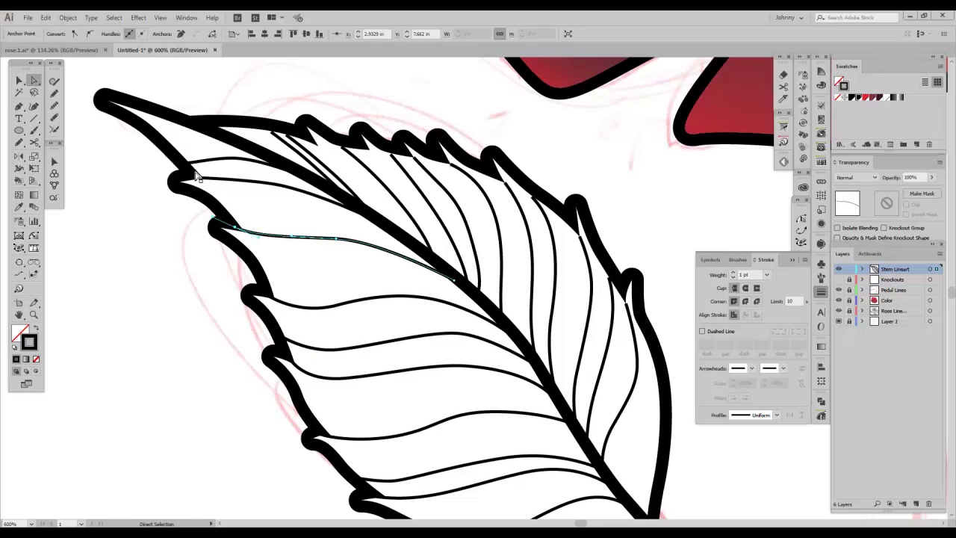
pyautogui.moveTo(398, 272); pyautogui.dragTo(367, 310)
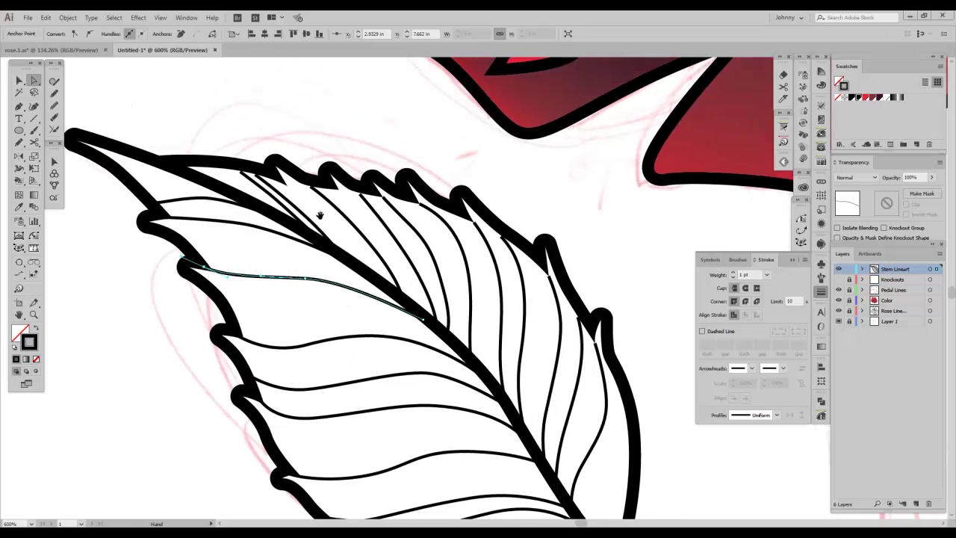
pyautogui.moveTo(320, 215); pyautogui.dragTo(305, 197)
pyautogui.moveTo(398, 327); pyautogui.dragTo(326, 195)
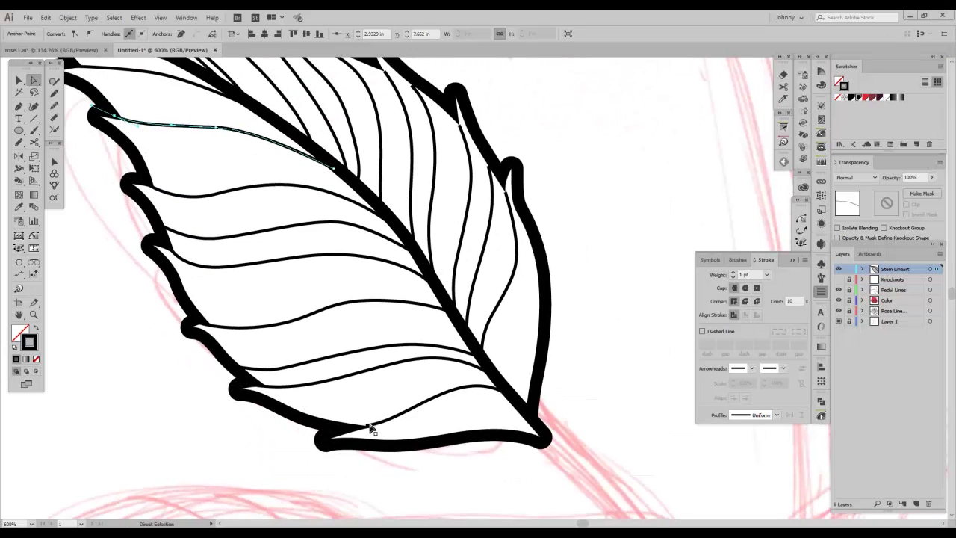
pyautogui.click(371, 428)
pyautogui.click(369, 427)
pyautogui.moveTo(368, 429); pyautogui.dragTo(401, 431)
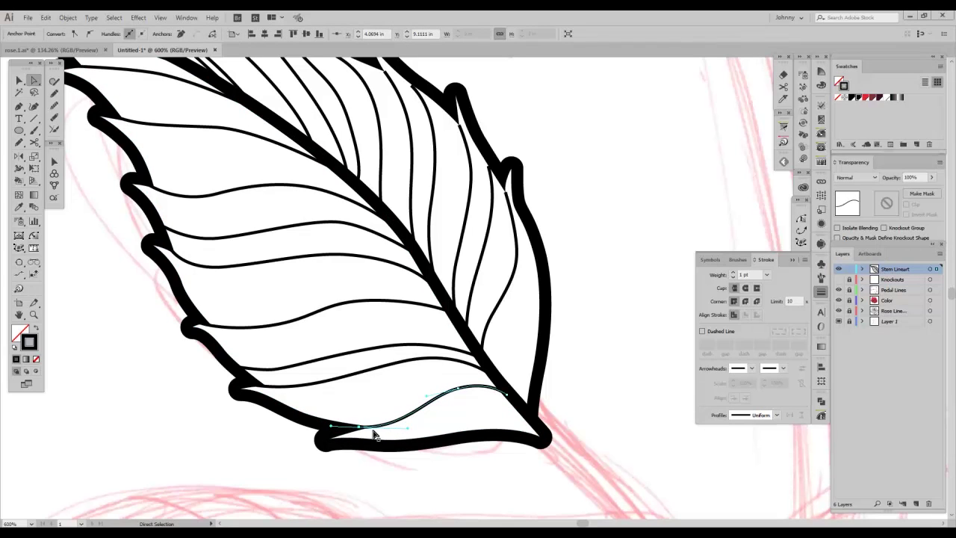
# Step: Move the outer-end anchors of the right-half side veins one by one into the serrated outline up to the tip, and deselect
pyautogui.moveTo(247, 356); pyautogui.dragTo(283, 399)
pyautogui.moveTo(337, 335); pyautogui.dragTo(401, 383)
pyautogui.scroll(4, 400, 382)
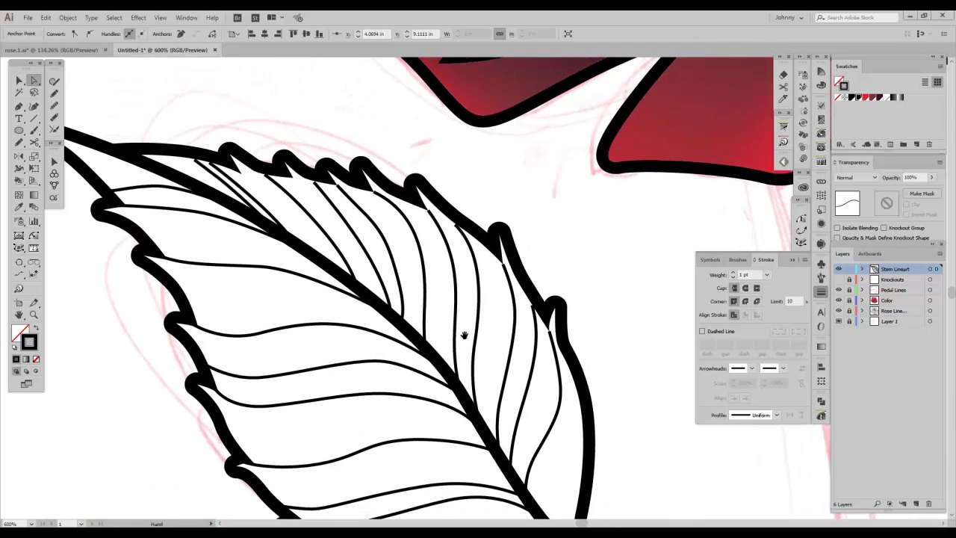
pyautogui.moveTo(546, 338); pyautogui.dragTo(527, 293)
pyautogui.click(501, 266)
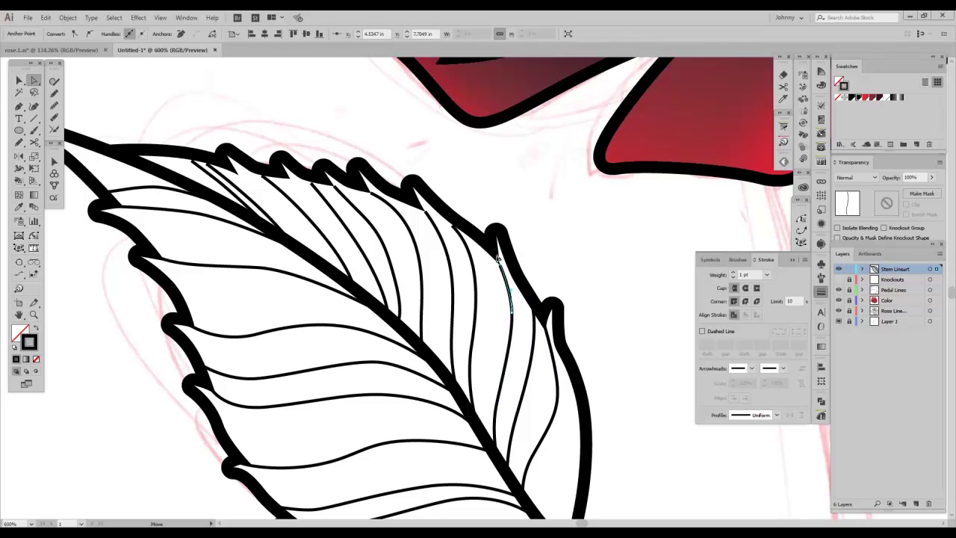
pyautogui.click(453, 232)
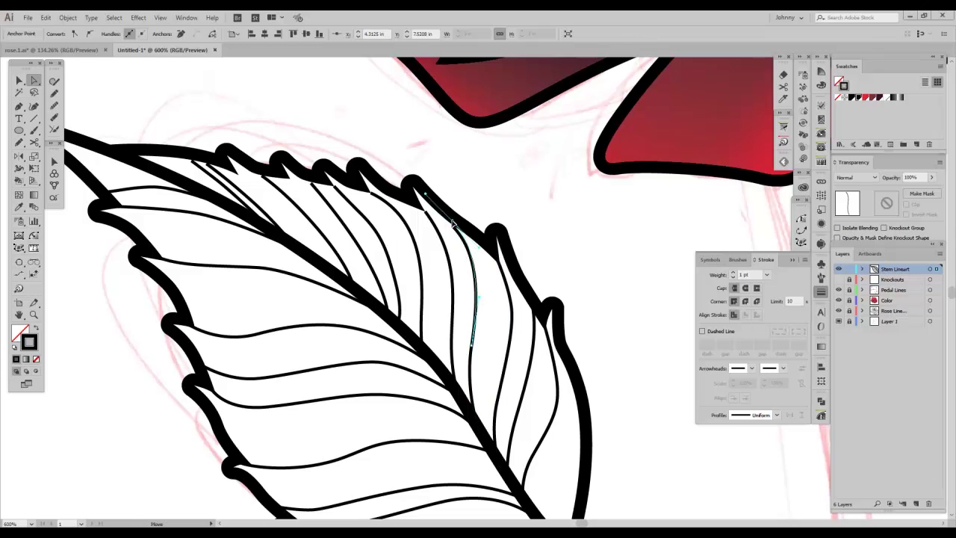
pyautogui.moveTo(425, 213); pyautogui.dragTo(366, 189)
pyautogui.click(335, 190)
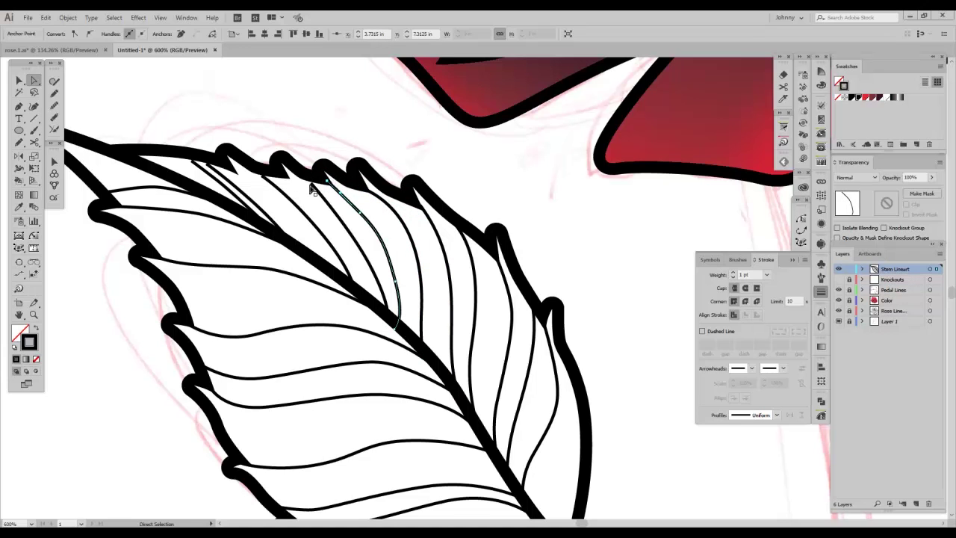
pyautogui.click(305, 177)
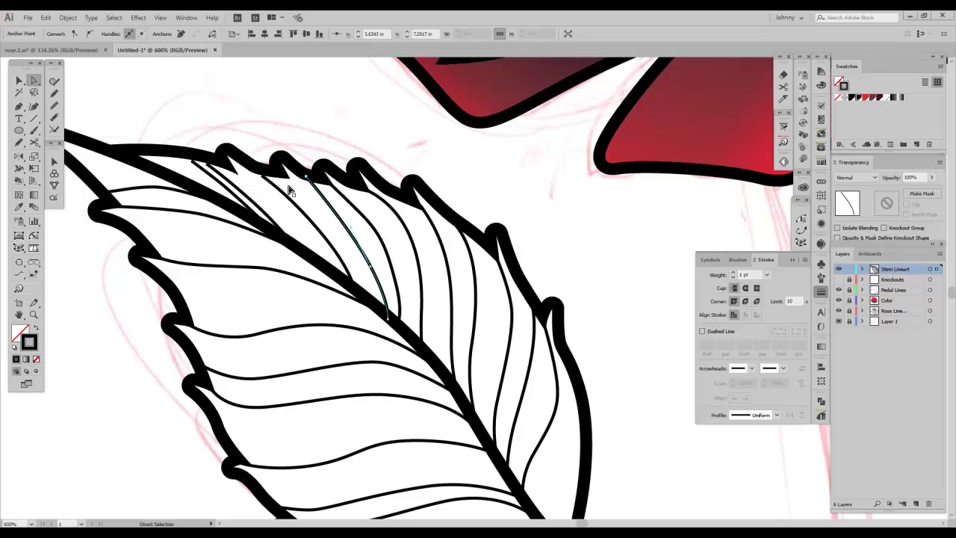
pyautogui.click(208, 164)
pyautogui.moveTo(197, 159); pyautogui.dragTo(198, 155)
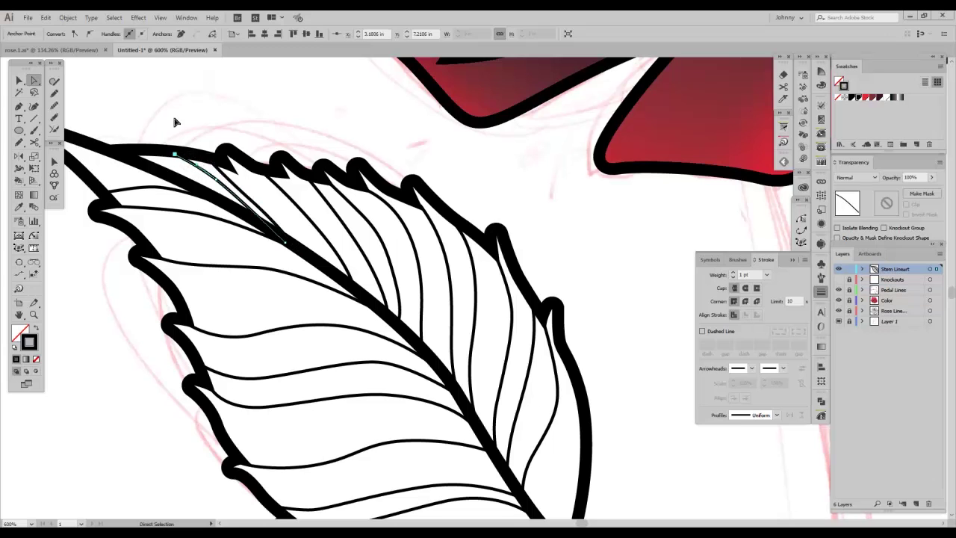
pyautogui.keyDown('ctrl'); pyautogui.click(195, 131); pyautogui.keyUp('ctrl')
# Step: Examine the veined leaf at several magnifications against the whole rose and the sketched stem and remaining leaves
pyautogui.hotkey('ctrl', '0')
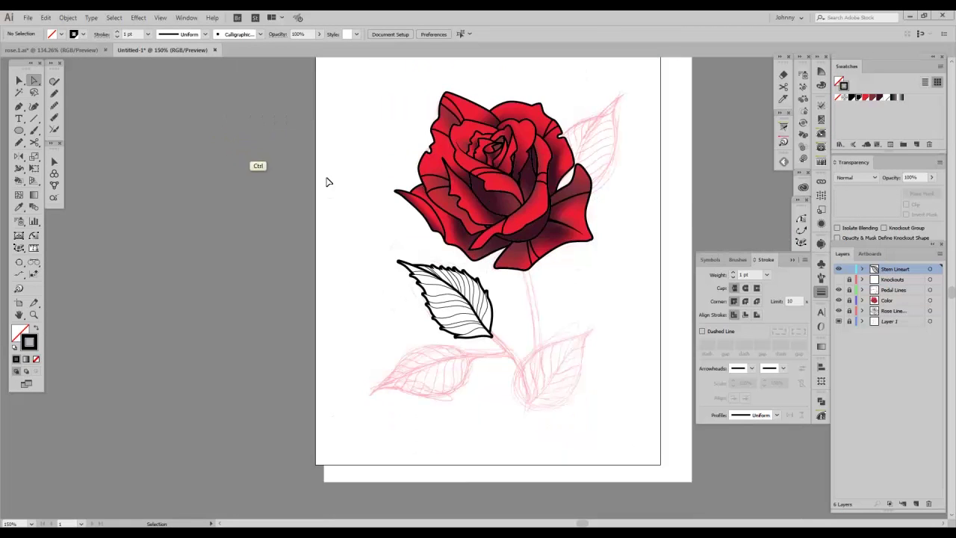
pyautogui.hotkey('ctrl', '+')
pyautogui.hotkey('ctrl', '+')
pyautogui.moveTo(467, 332); pyautogui.dragTo(445, 249)
pyautogui.moveTo(408, 309); pyautogui.dragTo(391, 343)
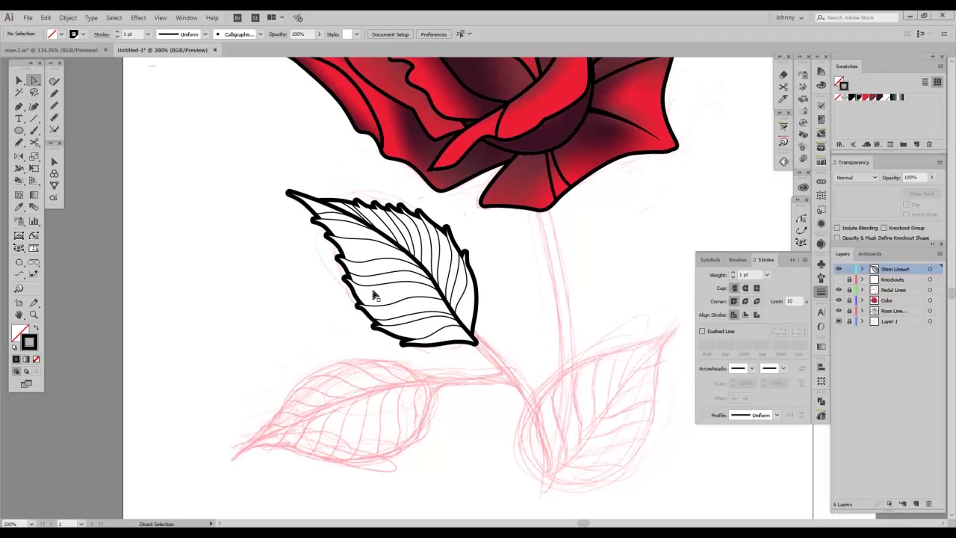
pyautogui.hotkey('ctrl', '+')
pyautogui.moveTo(430, 314); pyautogui.dragTo(409, 340)
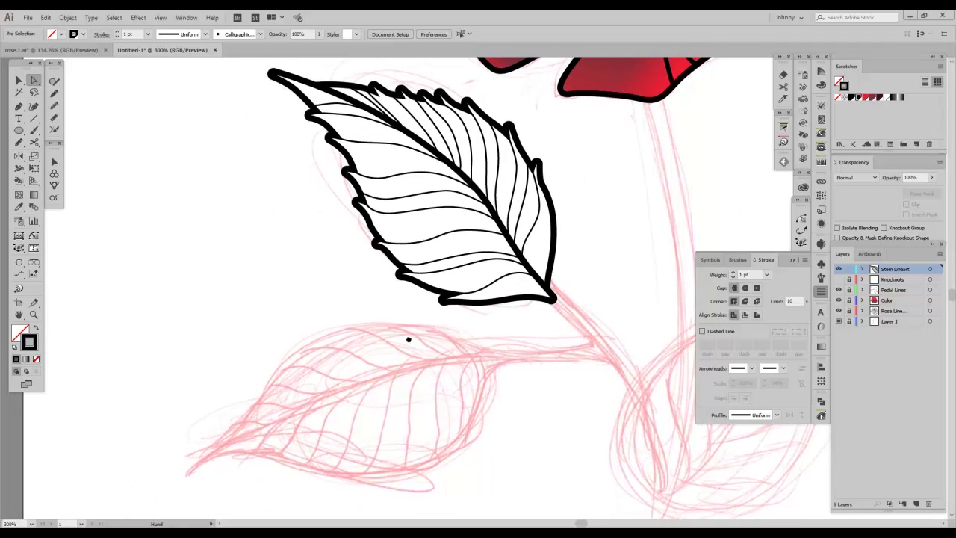
pyautogui.hotkey('ctrl', '-')
pyautogui.hotkey('ctrl', '-')
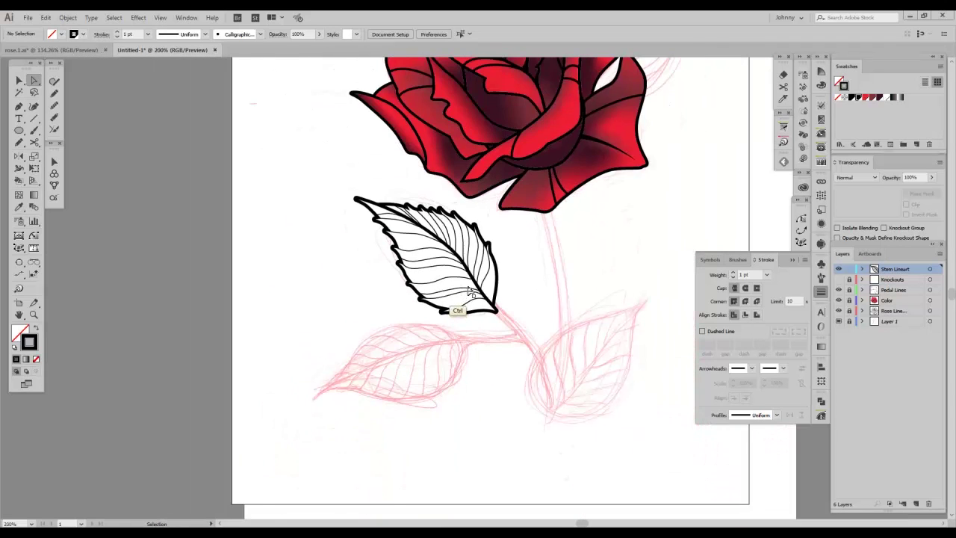
pyautogui.scroll(4, 463, 302)
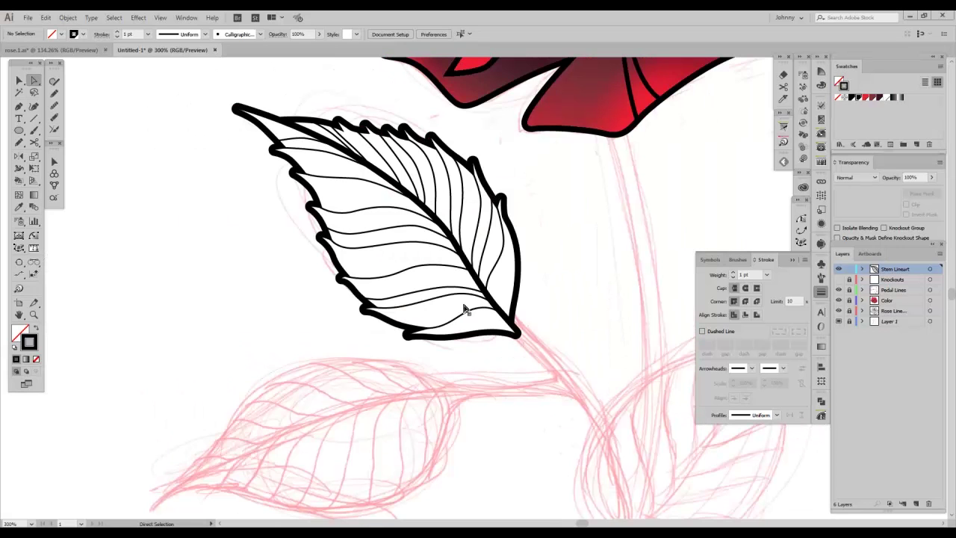
pyautogui.moveTo(502, 293); pyautogui.dragTo(475, 378)
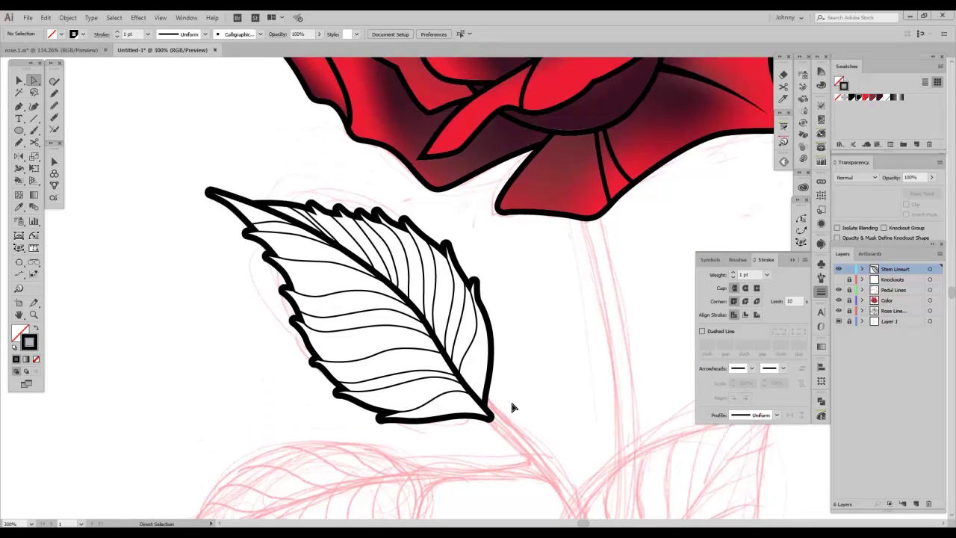
# Step: Draw one side of the leaf's stem with the Pen tool, from the sketched branch junction up along the midrib to the leaf tip
pyautogui.press('p')
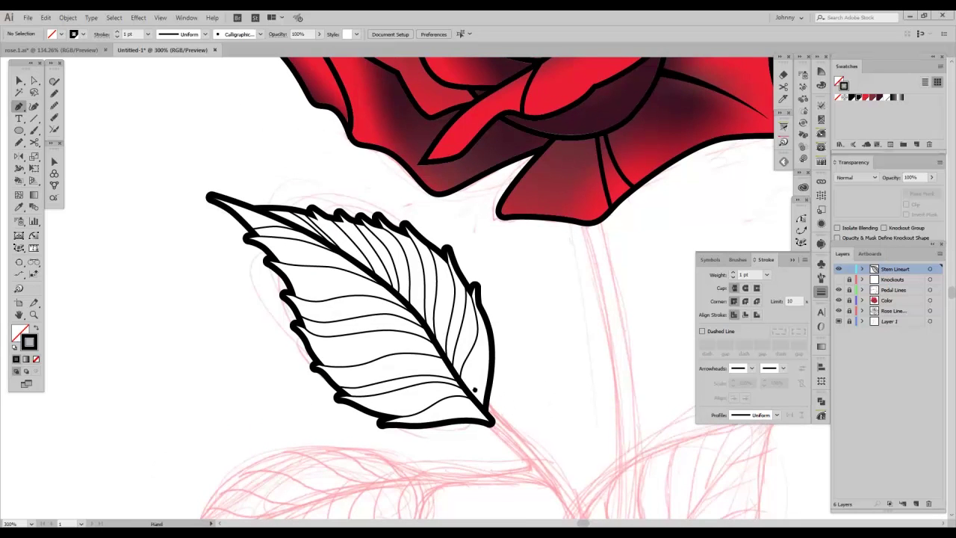
pyautogui.scroll(-2, 474, 389)
pyautogui.scroll(-2, 471, 377)
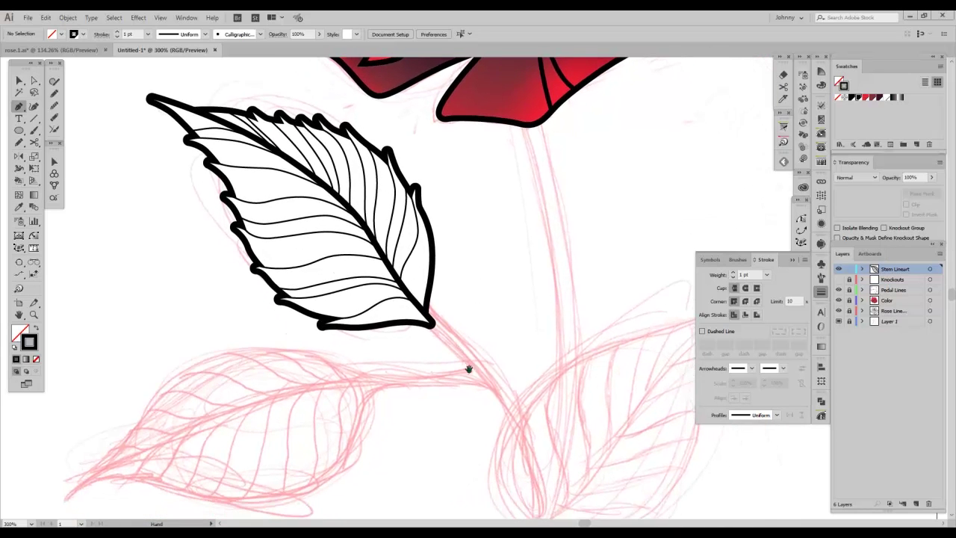
pyautogui.moveTo(529, 472); pyautogui.dragTo(496, 365)
pyautogui.click(502, 417)
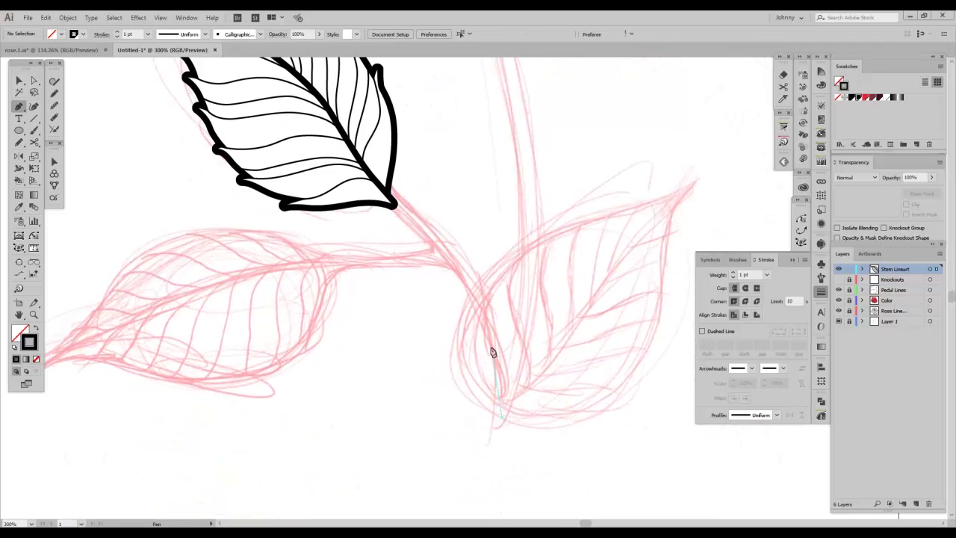
pyautogui.moveTo(471, 300)
pyautogui.mouseDown()
pyautogui.moveTo(414, 221)
pyautogui.moveTo(443, 250)
pyautogui.mouseUp()
pyautogui.moveTo(503, 337); pyautogui.dragTo(447, 286)
pyautogui.scroll(5, 506, 343)
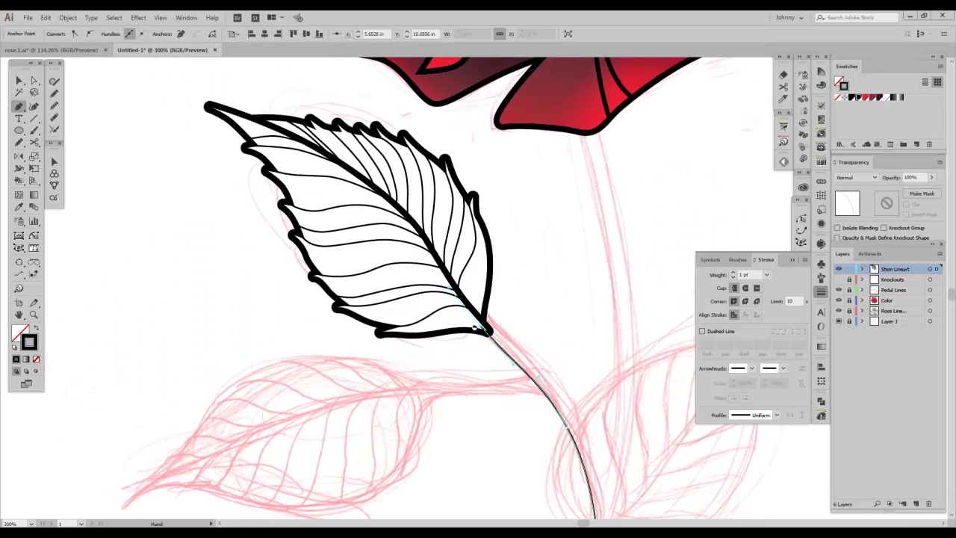
pyautogui.moveTo(416, 249); pyautogui.dragTo(482, 342)
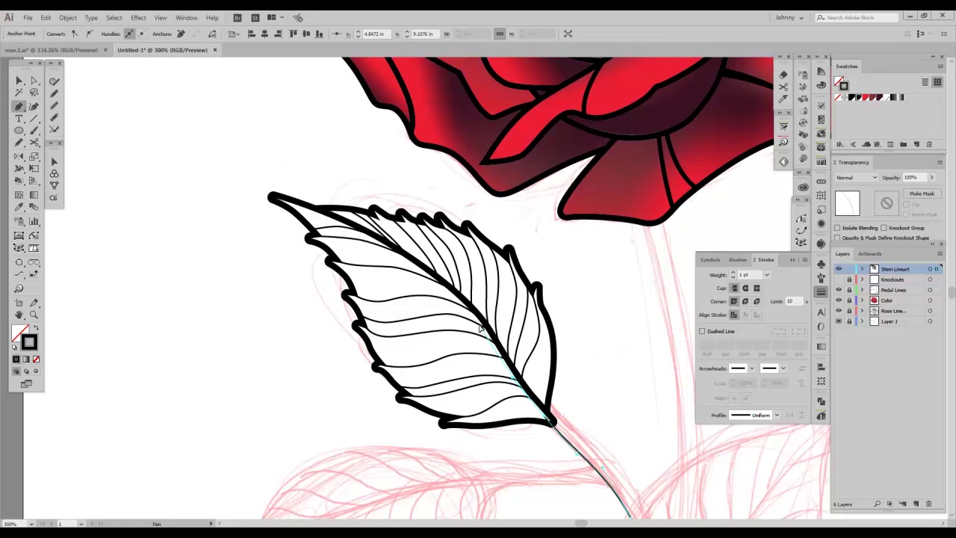
pyautogui.click(441, 284)
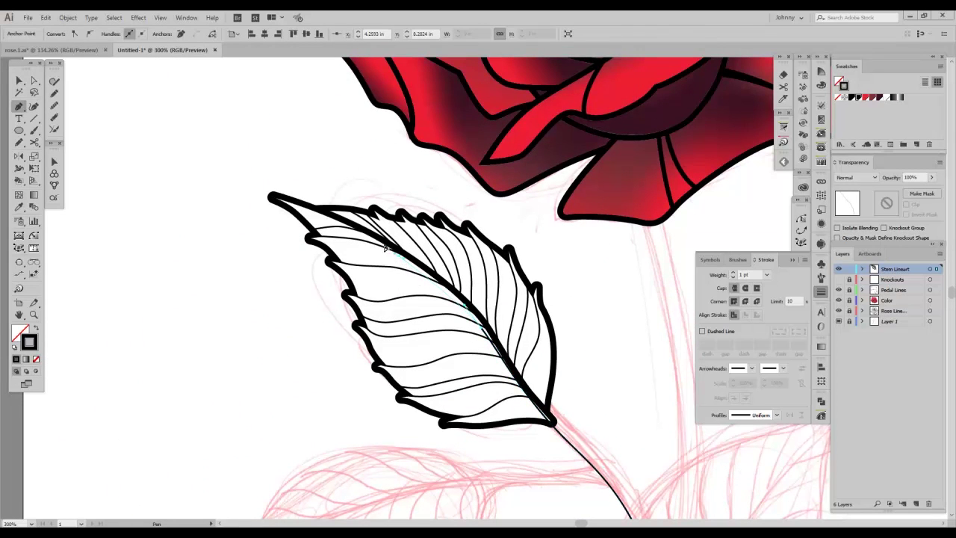
pyautogui.click(297, 204)
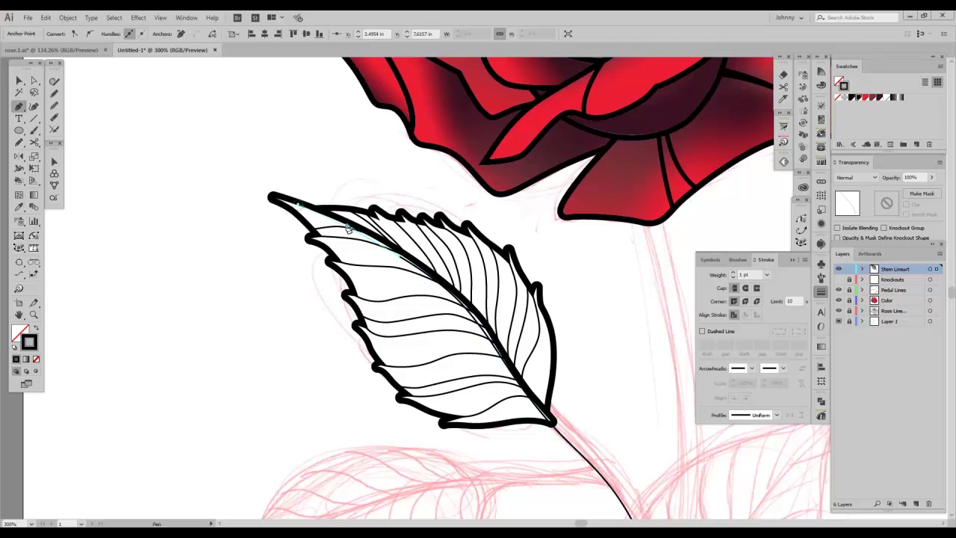
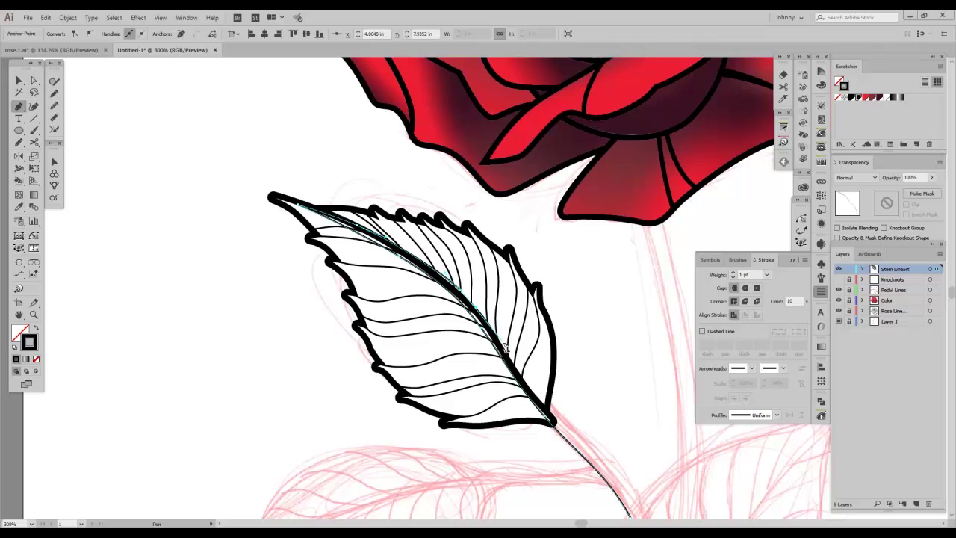
# Step: Continue the stem path from the leaf tip back down the midrib's other side and along the sketched branch to its lower end
pyautogui.moveTo(550, 415); pyautogui.dragTo(518, 312)
pyautogui.moveTo(556, 376); pyautogui.dragTo(543, 305)
pyautogui.moveTo(565, 372); pyautogui.dragTo(550, 411)
pyautogui.moveTo(503, 386); pyautogui.dragTo(561, 523)
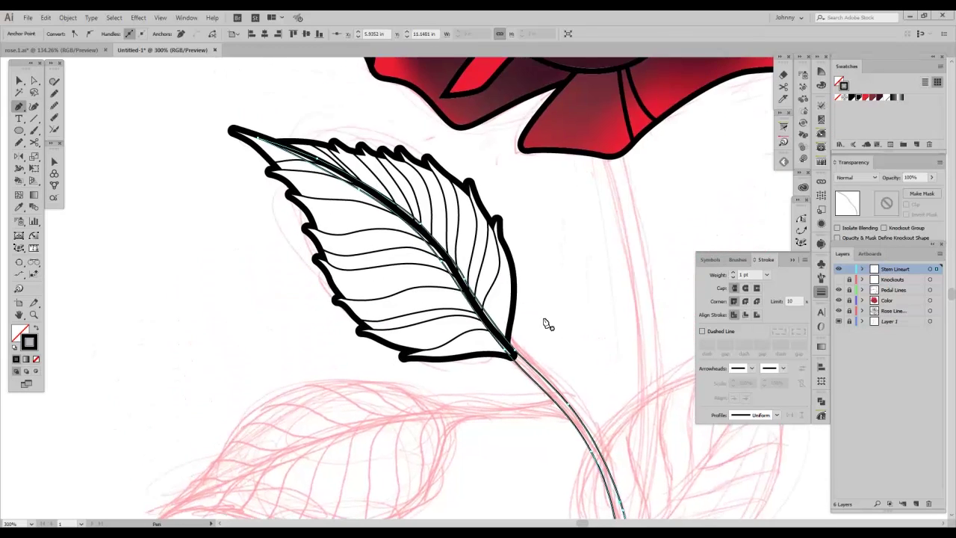
# Step: Fill the stem shape with white, align its stroke to the outside, and set the stroke weight to 2 pt
pyautogui.click(888, 98)
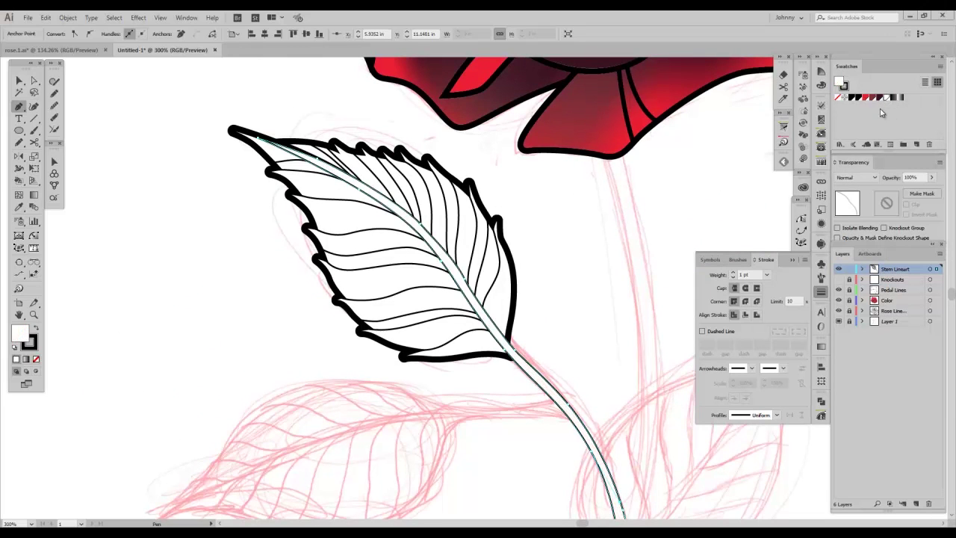
pyautogui.click(758, 316)
pyautogui.click(734, 272)
pyautogui.click(734, 272)
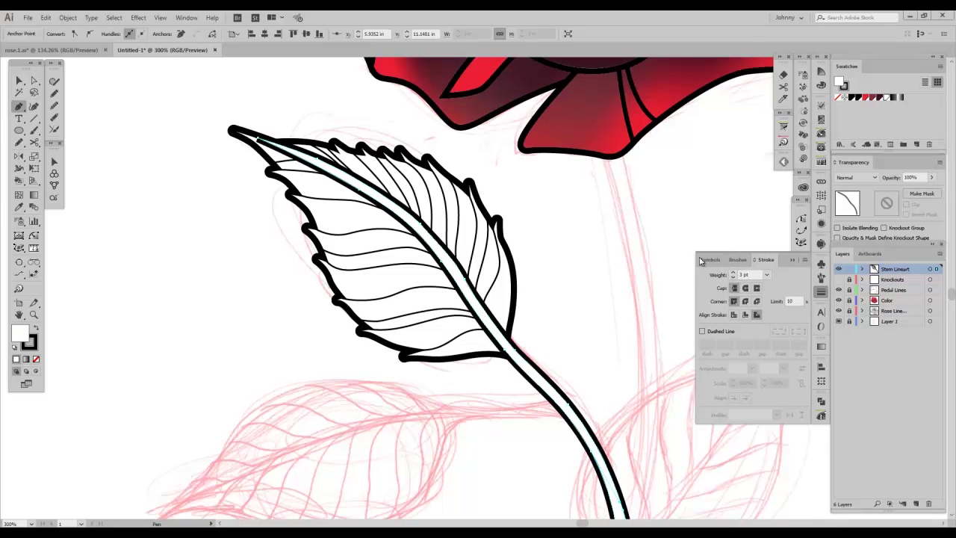
pyautogui.click(733, 278)
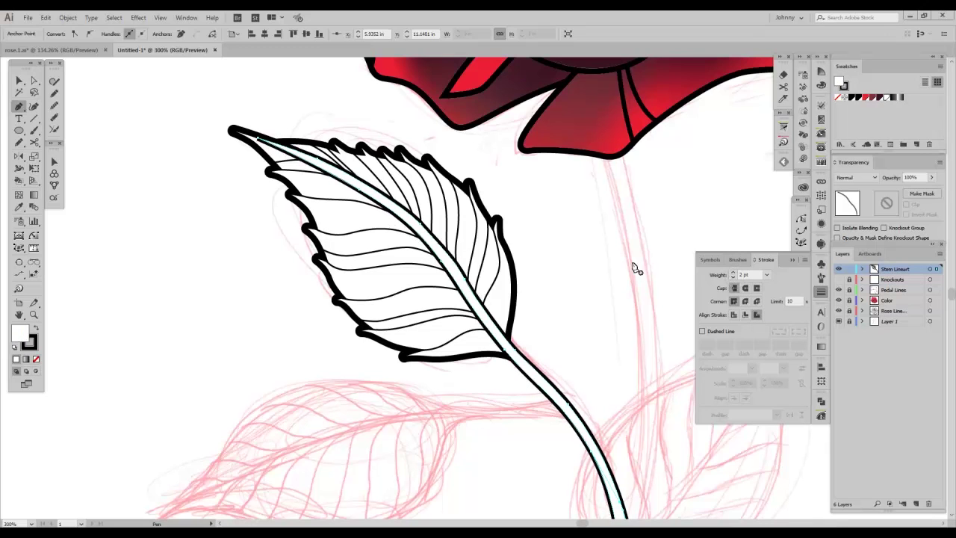
pyautogui.keyDown('ctrl'); pyautogui.click(528, 174); pyautogui.keyUp('ctrl')
pyautogui.hotkey('ctrl', '-')
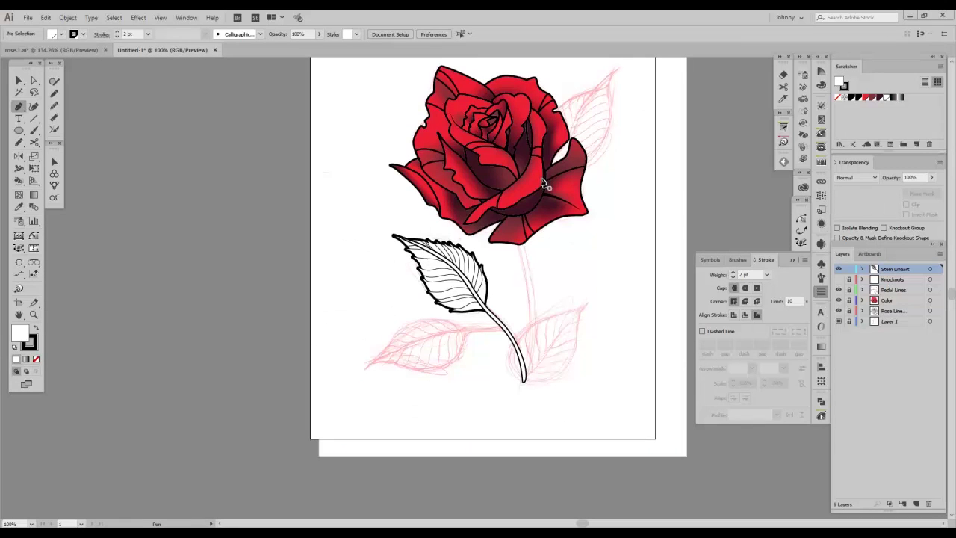
pyautogui.hotkey('ctrl', '+')
pyautogui.hotkey('ctrl', '+')
pyautogui.hotkey('ctrl', '+')
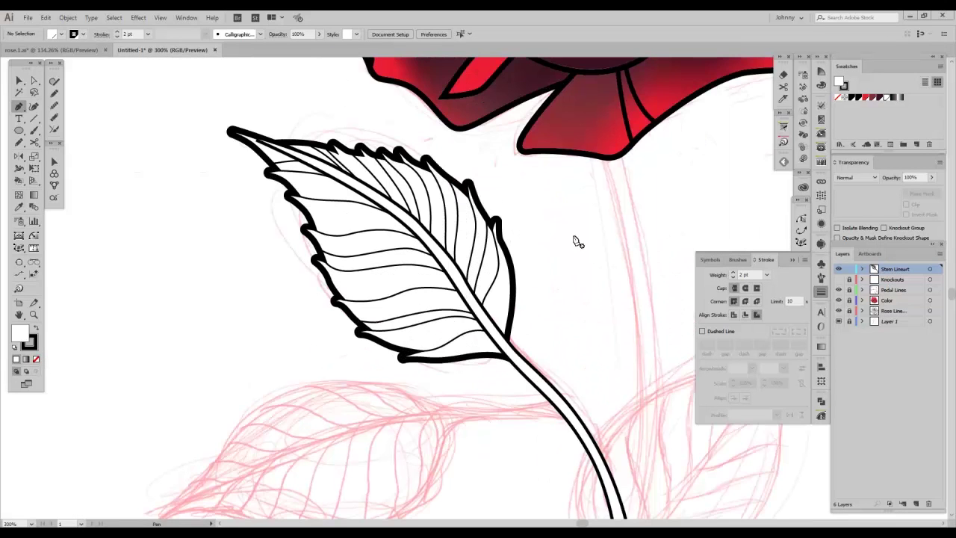
pyautogui.moveTo(631, 356); pyautogui.dragTo(537, 349)
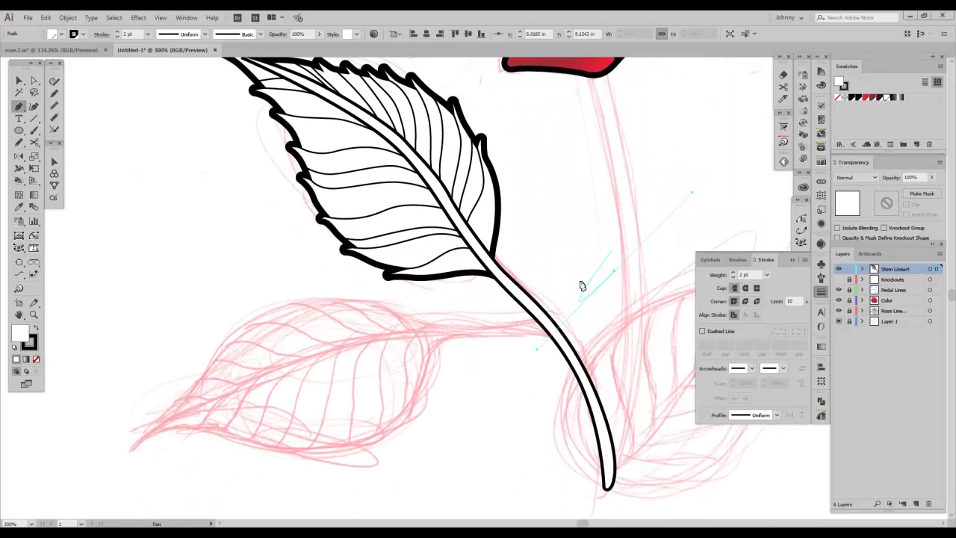
pyautogui.hotkey('ctrl', 'z')
# Step: Fill the leaf's outlined stem with solid black
pyautogui.press('v')
pyautogui.moveTo(498, 384); pyautogui.dragTo(630, 303)
pyautogui.press('x')
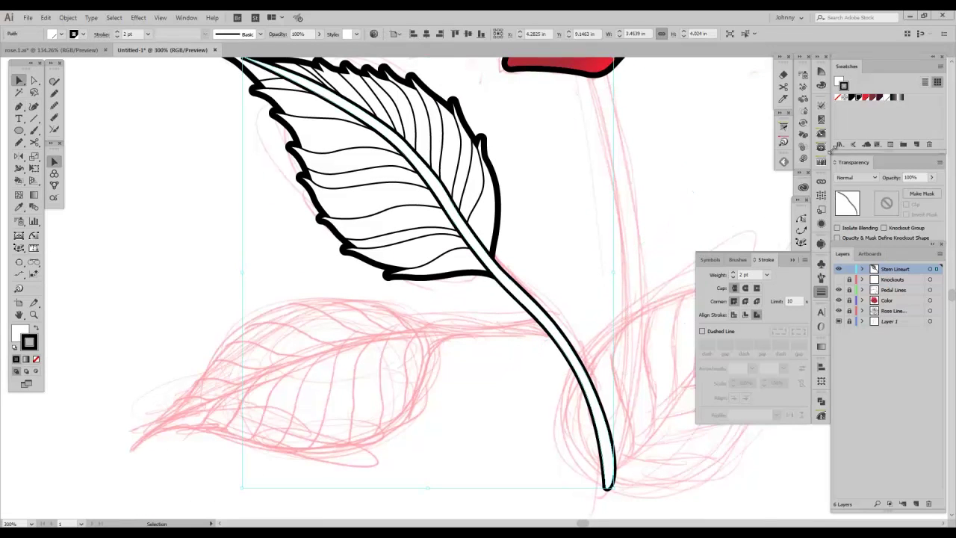
pyautogui.press('x')
pyautogui.click(853, 98)
pyautogui.click(348, 277)
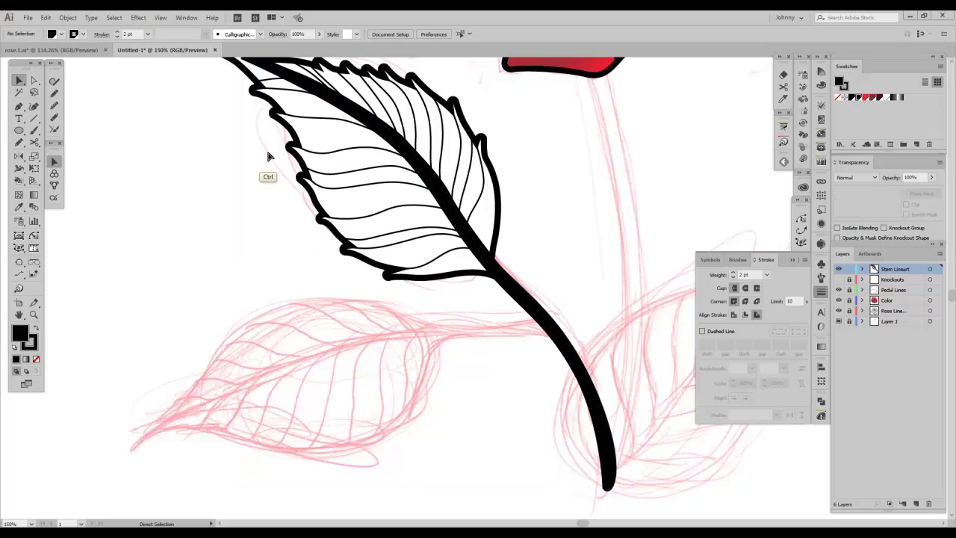
# Step: Examine the leaf and its stem at several magnifications against the whole rose and the remaining sketched leaves
pyautogui.hotkey('ctrl', '-')
pyautogui.hotkey('ctrl', '-')
pyautogui.hotkey('ctrl', '-')
pyautogui.hotkey('ctrl', '-')
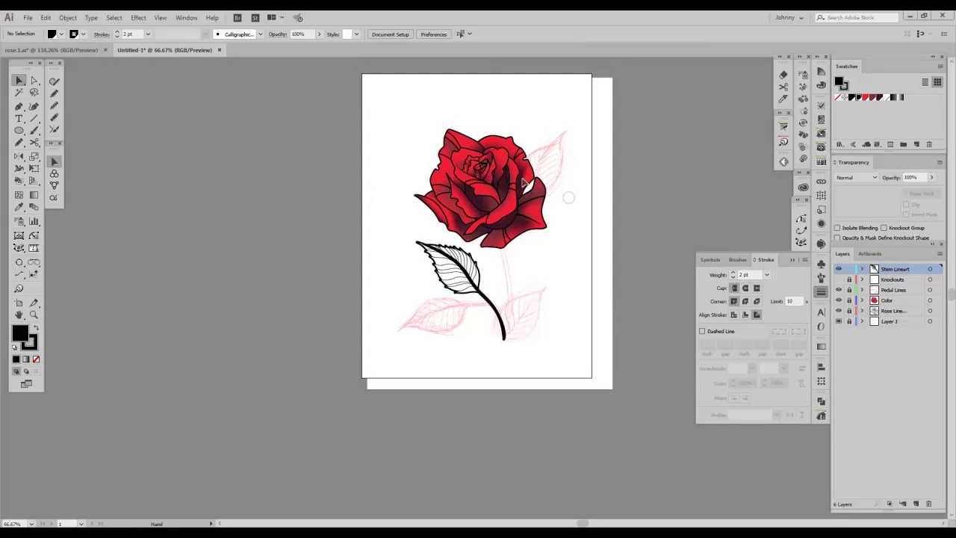
pyautogui.hotkey('ctrl', '+')
pyautogui.hotkey('ctrl', '+')
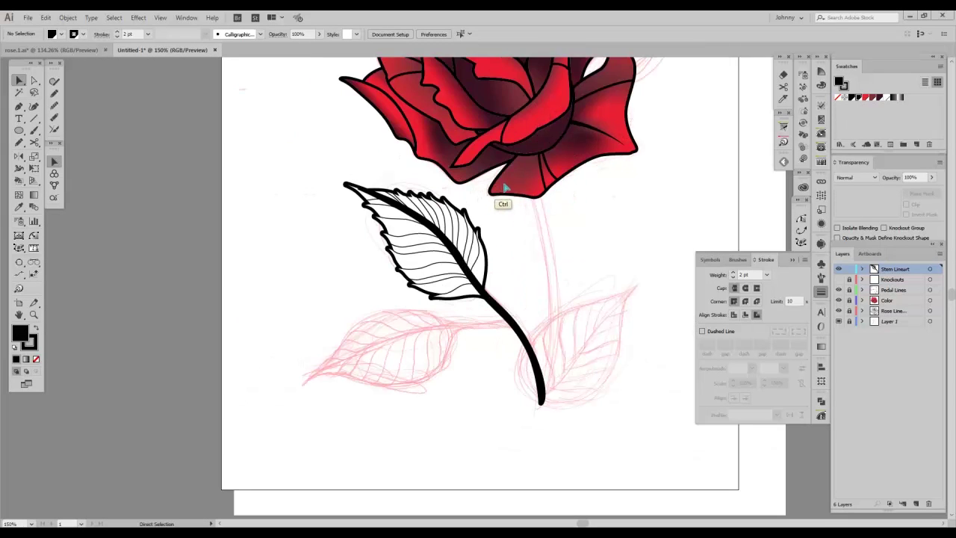
pyautogui.hotkey('ctrl', '+')
pyautogui.moveTo(553, 250); pyautogui.dragTo(591, 415)
pyautogui.moveTo(348, 405); pyautogui.dragTo(298, 343)
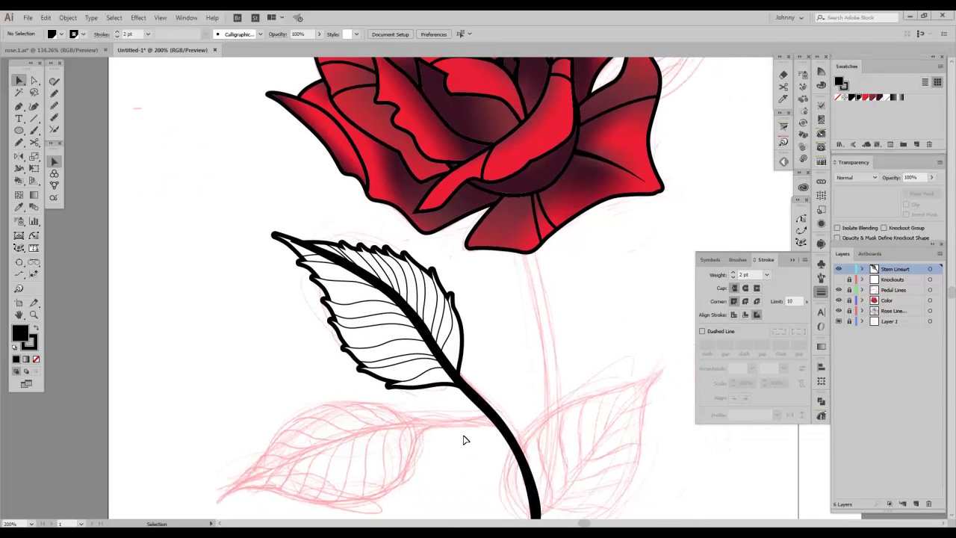
# Step: Fill the leaf's lower-left half with the saved black-to-brown linear gradient
pyautogui.click(439, 379)
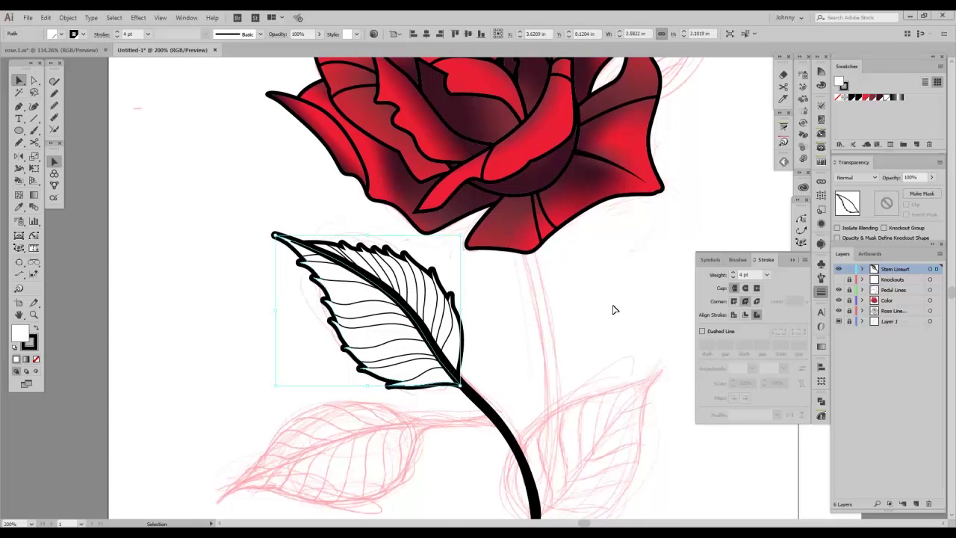
pyautogui.press('.')
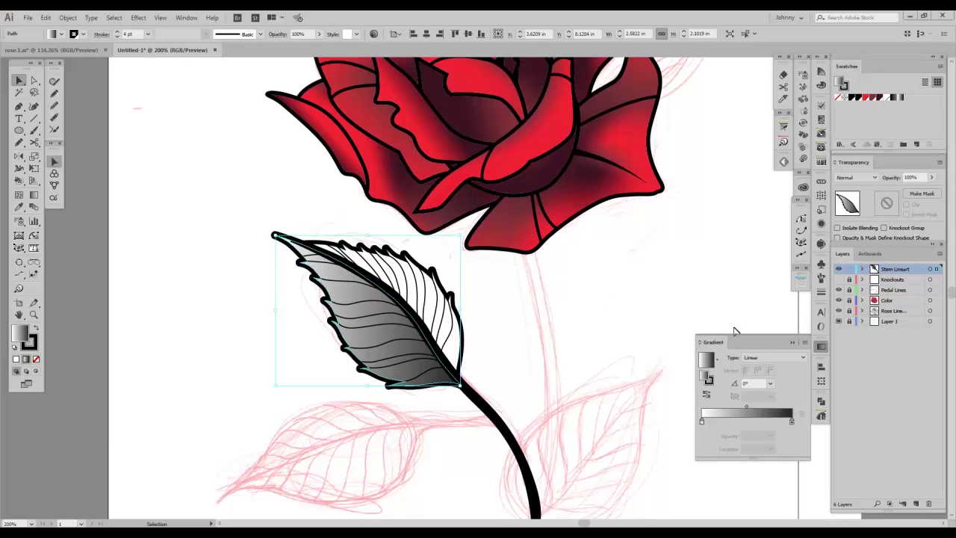
pyautogui.click(896, 99)
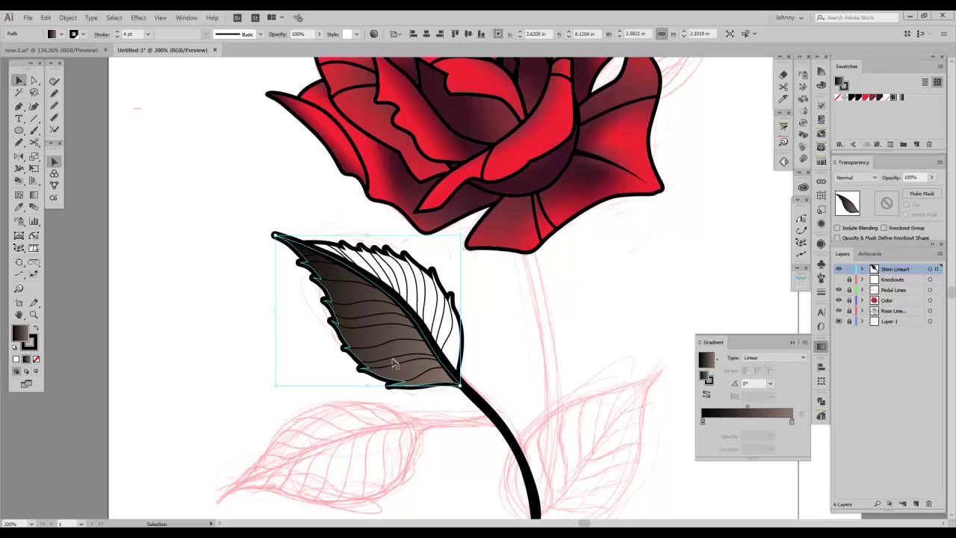
# Step: Redirect the lower-left half's gradient from the midrib outward past the serrated edge at about -149°, with its midpoint at 23.7%
pyautogui.press('g')
pyautogui.moveTo(420, 325); pyautogui.dragTo(341, 363)
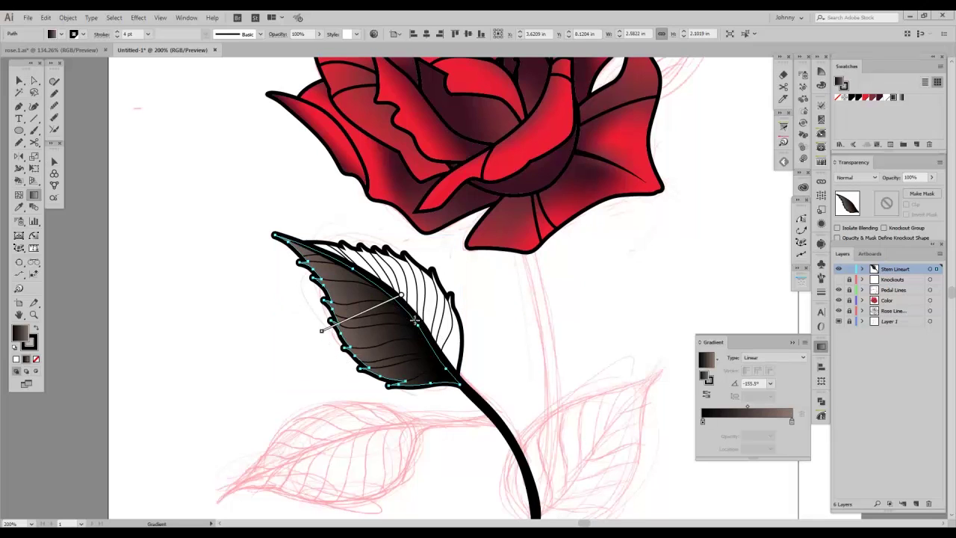
pyautogui.moveTo(409, 285)
pyautogui.mouseDown()
pyautogui.moveTo(337, 367)
pyautogui.moveTo(301, 348)
pyautogui.mouseUp()
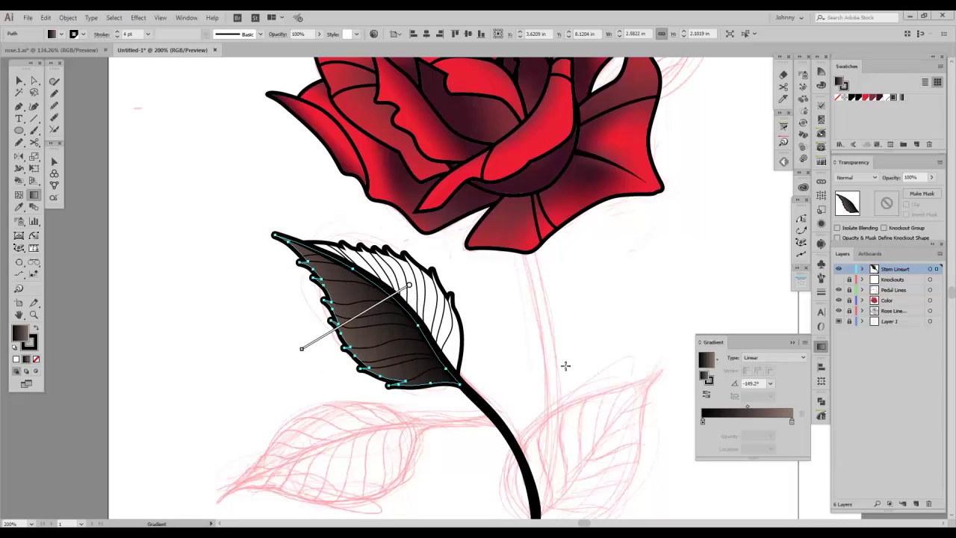
pyautogui.moveTo(747, 410); pyautogui.dragTo(725, 411)
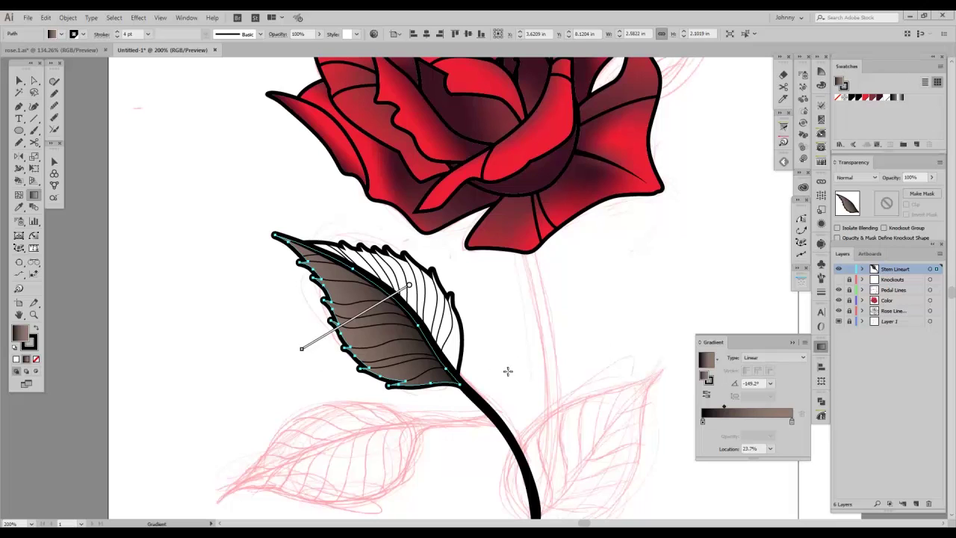
# Step: Apply the same adjusted black-to-brown gradient to the leaf's upper-right half
pyautogui.press('v')
pyautogui.click(455, 354)
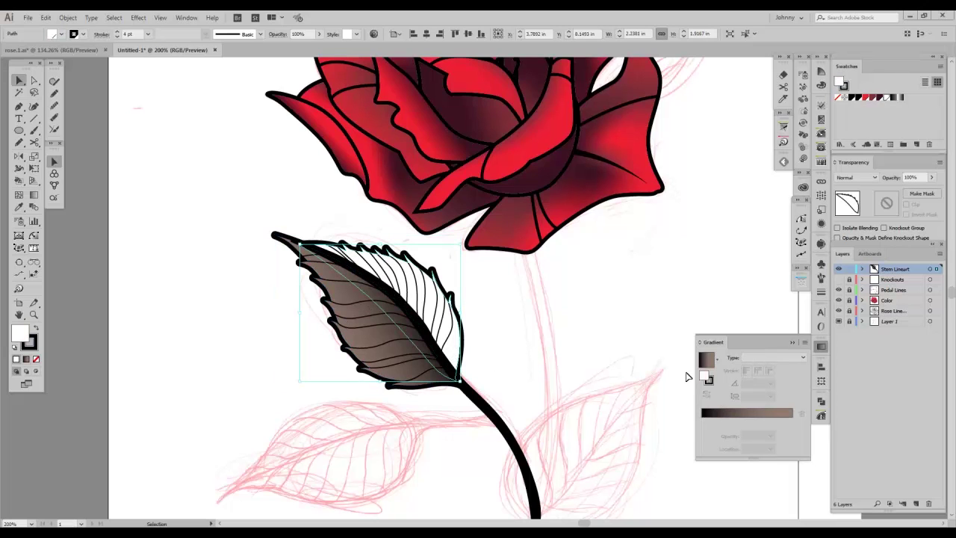
pyautogui.press('.')
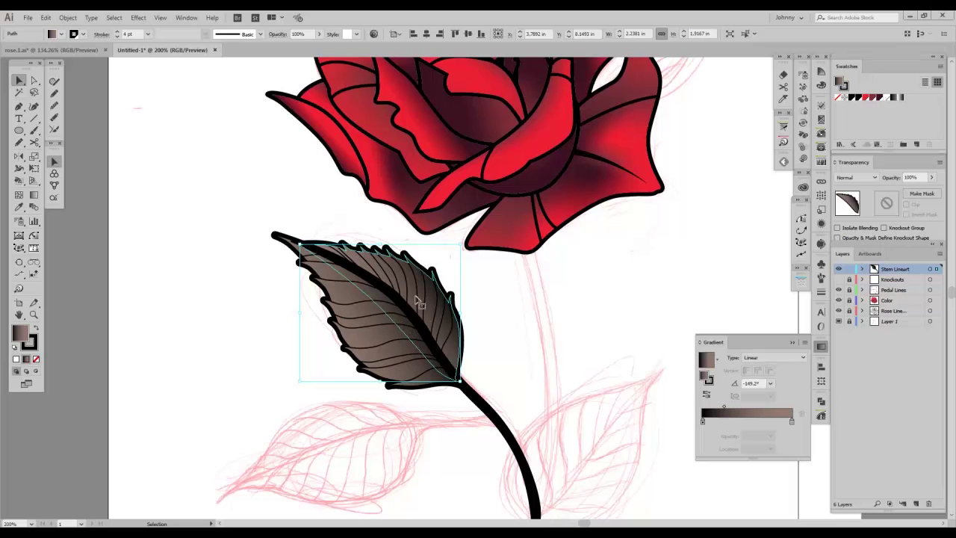
pyautogui.click(291, 215)
# Step: Fill the stem with the saved black-to-brown gradient, running at 128.8° from black at the lower stem to brown near the leaf tip
pyautogui.hotkey('ctrl', '0')
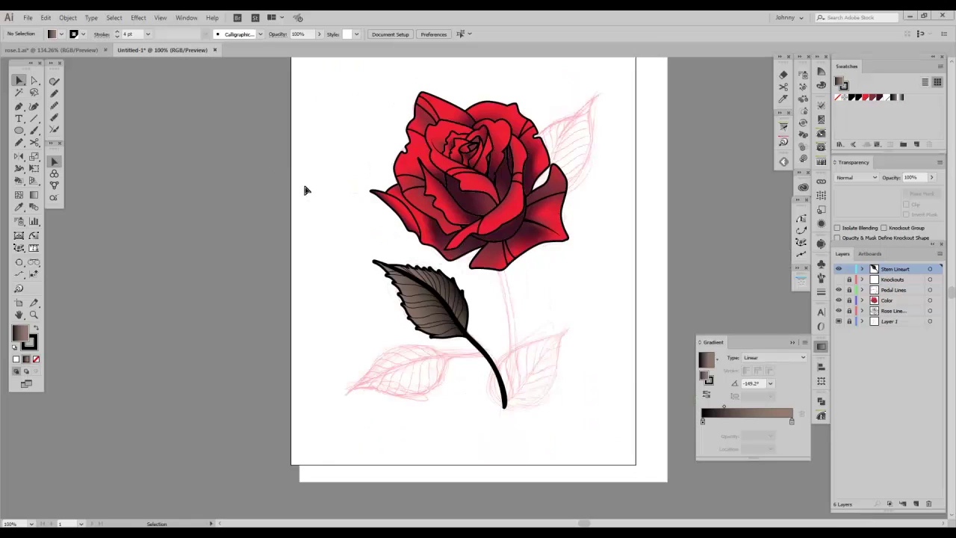
pyautogui.hotkey('ctrl', '=')
pyautogui.moveTo(508, 319); pyautogui.dragTo(498, 286)
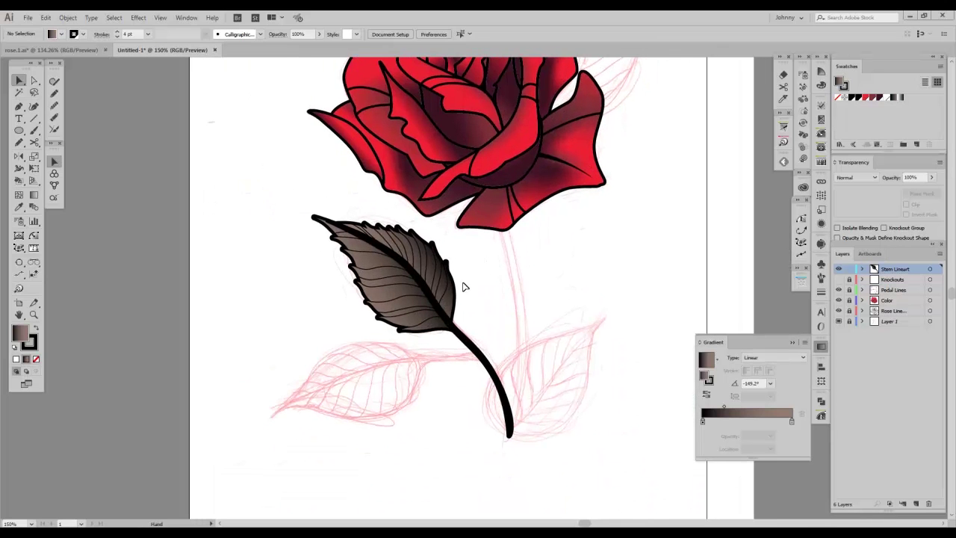
pyautogui.hotkey('ctrl', '=')
pyautogui.click(477, 374)
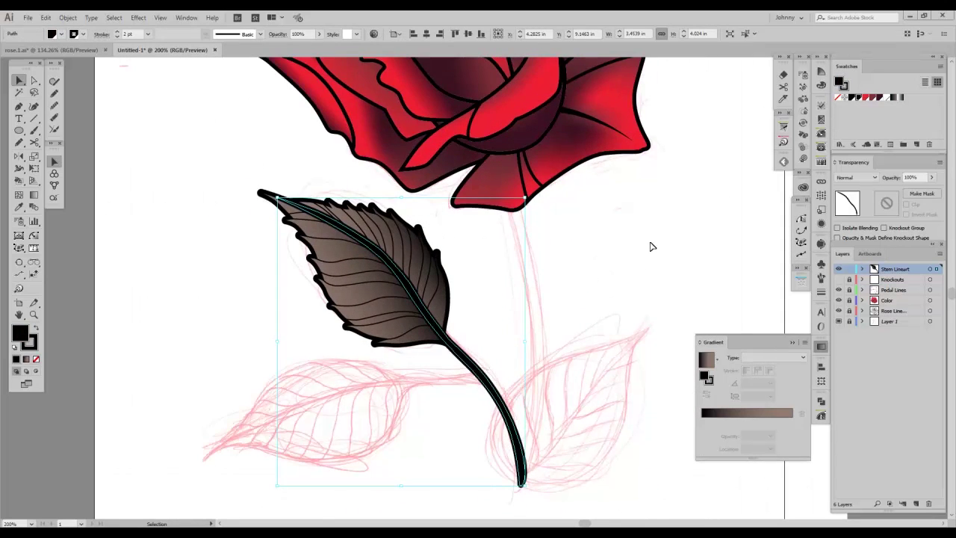
pyautogui.click(892, 99)
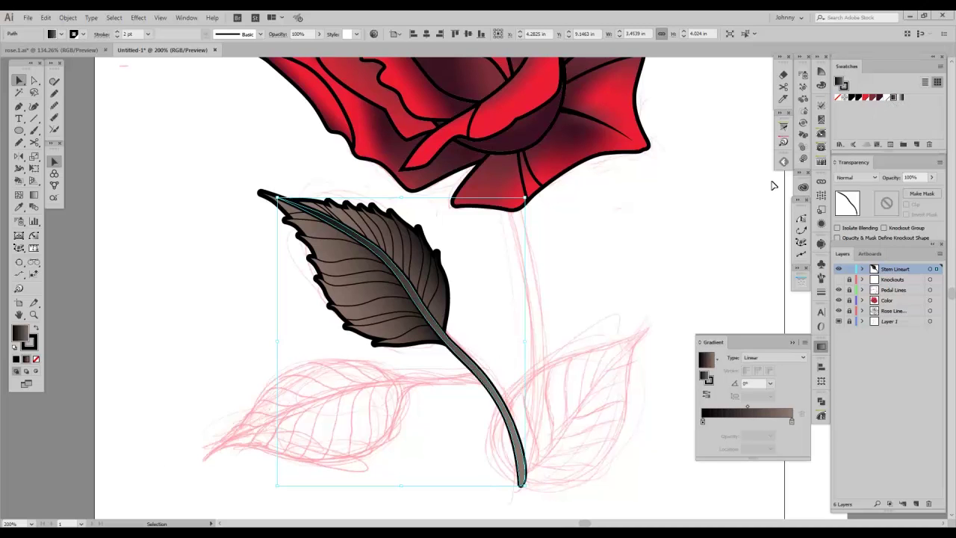
pyautogui.press('g')
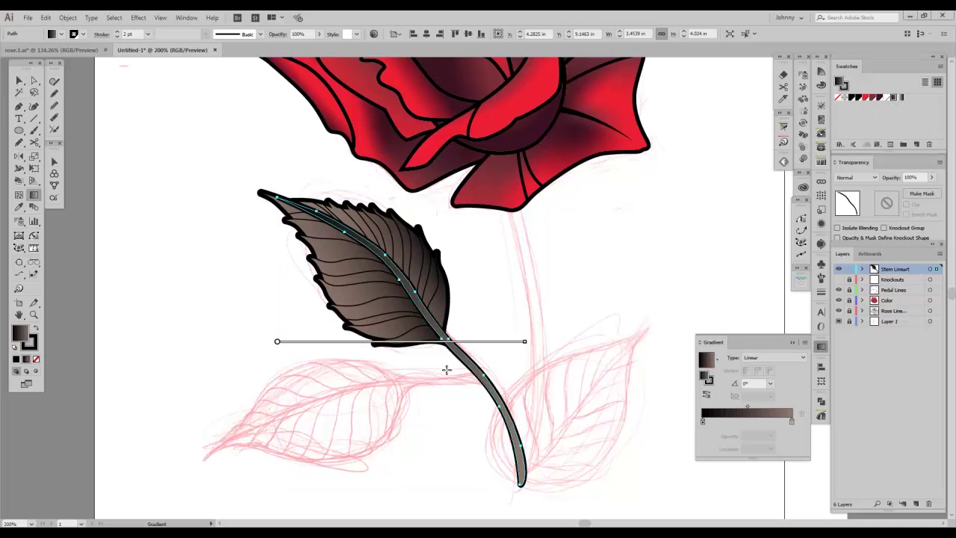
pyautogui.moveTo(476, 405); pyautogui.dragTo(335, 217)
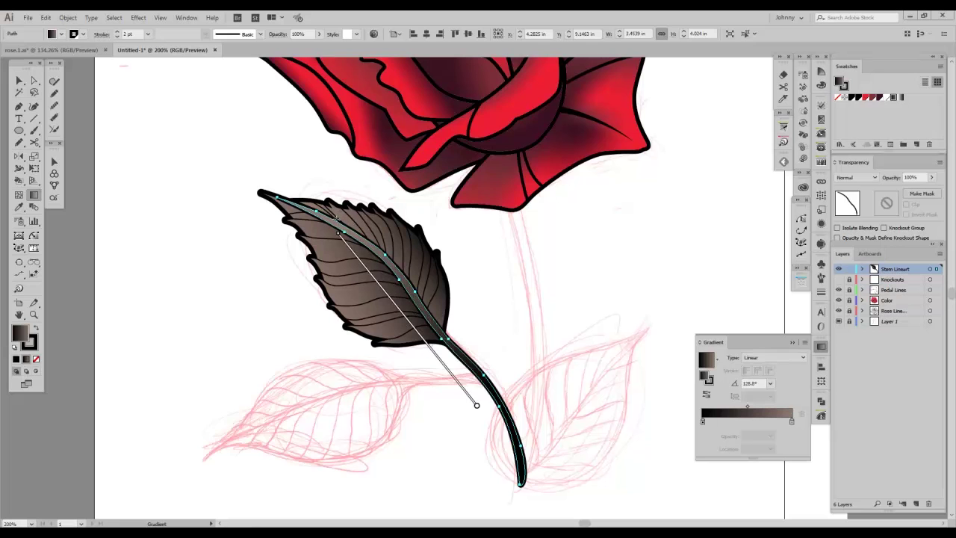
pyautogui.click(19, 80)
pyautogui.click(171, 172)
# Step: Group the leaf's two halves and all its veins, leaving the stem out of the group
pyautogui.hotkey('ctrl', '-')
pyautogui.hotkey('ctrl', '-')
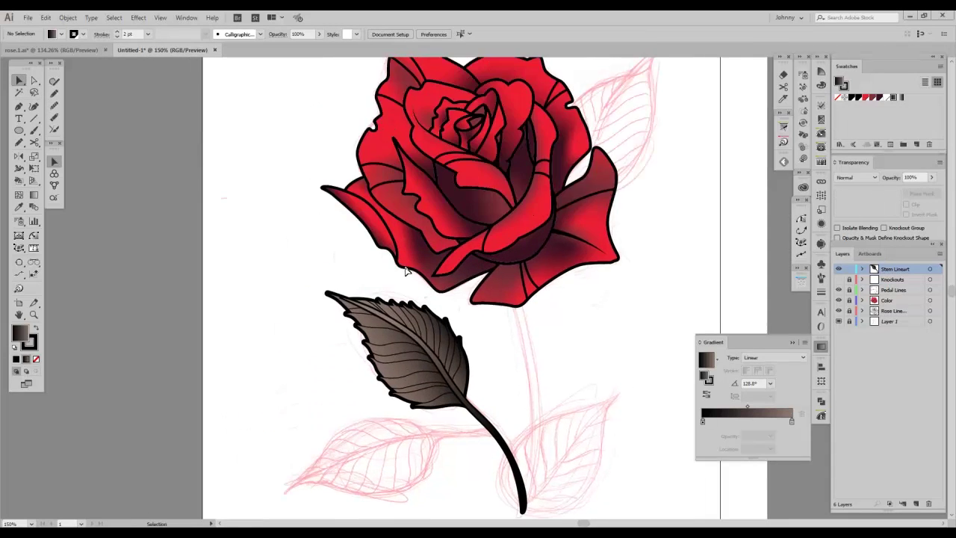
pyautogui.hotkey('ctrl', '-')
pyautogui.hotkey('ctrl', '+')
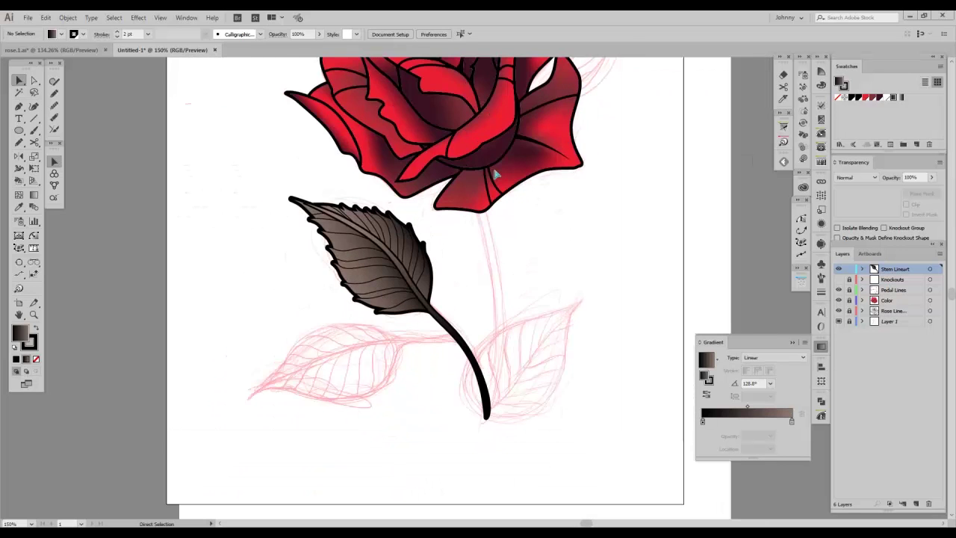
pyautogui.press('space')
pyautogui.moveTo(398, 292); pyautogui.dragTo(412, 340)
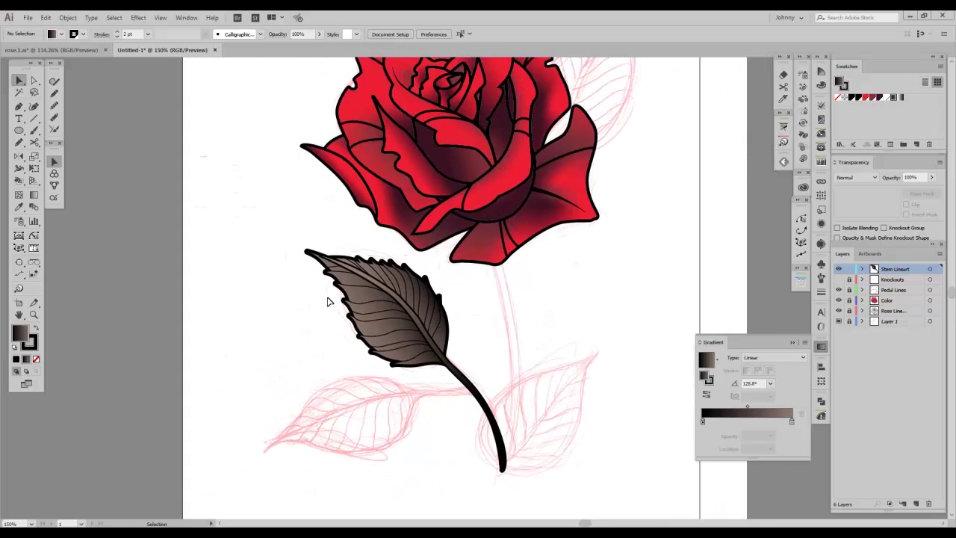
pyautogui.moveTo(285, 259); pyautogui.dragTo(441, 385)
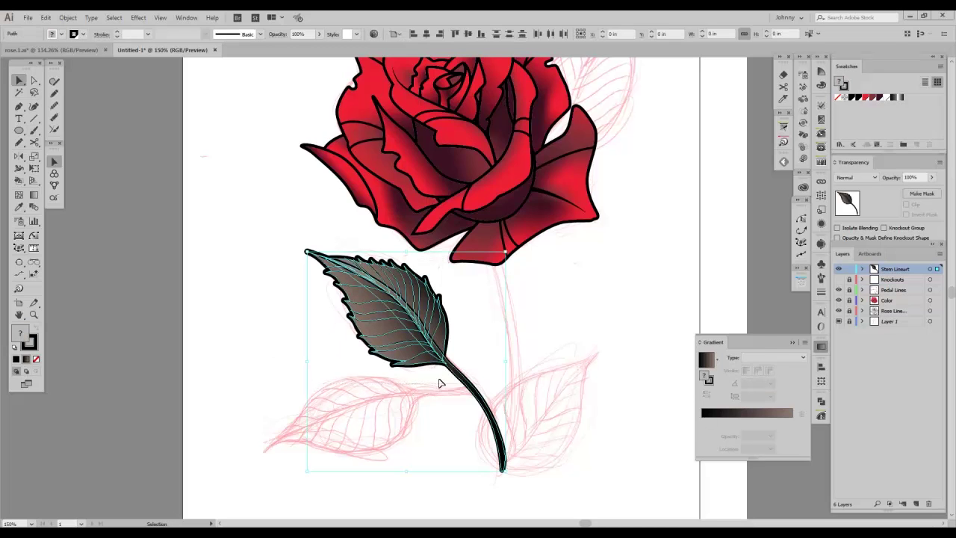
pyautogui.keyDown('shift'); pyautogui.click(475, 415); pyautogui.keyUp('shift')
pyautogui.hotkey('ctrl', 'g')
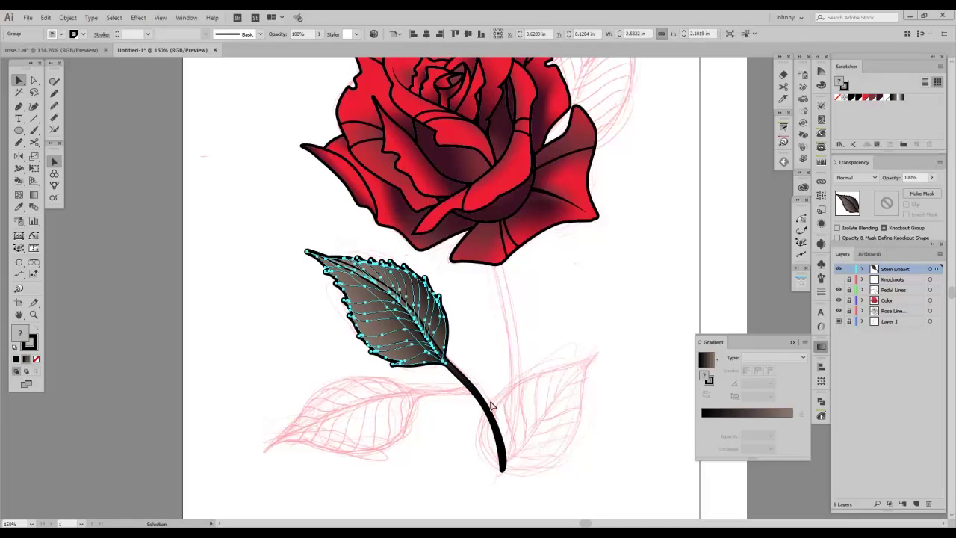
# Step: Place a rotated copy of the leaf group over the sketched lower-left leaf and scale it down to about 2.75 in wide
pyautogui.moveTo(372, 434); pyautogui.dragTo(371, 434)
pyautogui.moveTo(434, 368); pyautogui.dragTo(386, 413)
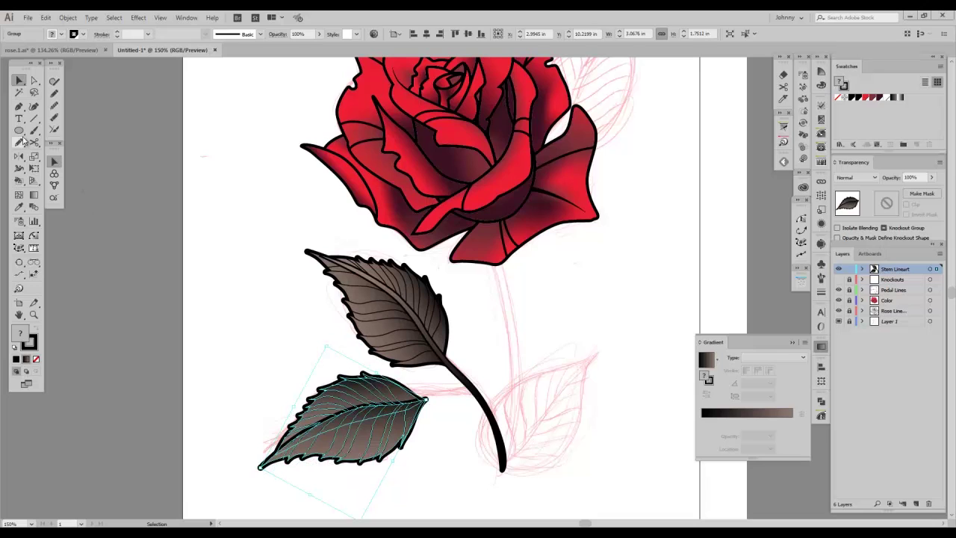
pyautogui.click(34, 169)
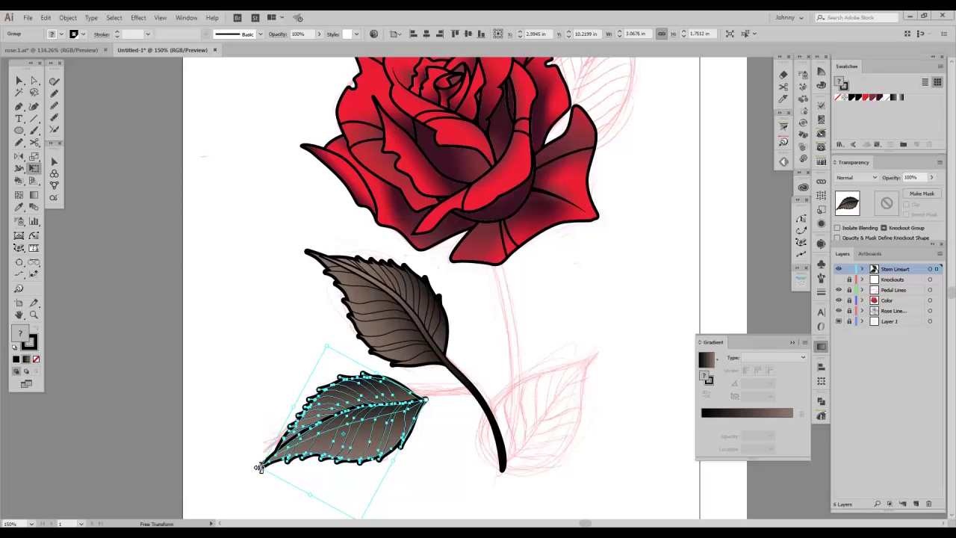
pyautogui.moveTo(259, 464); pyautogui.dragTo(278, 445)
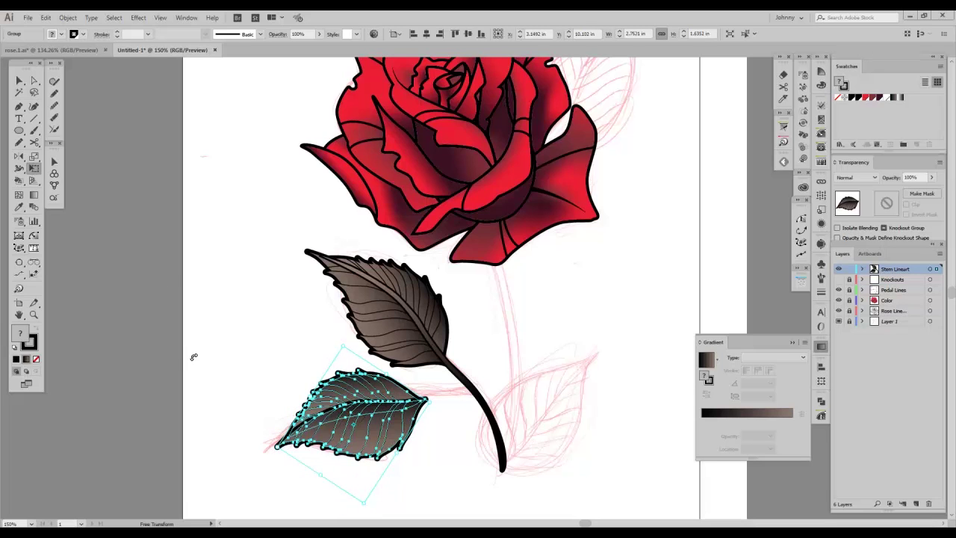
pyautogui.press('v')
pyautogui.click(194, 235)
# Step: Isolate the copied leaf group and reverse the gradient fill of its lower half
pyautogui.scroll(-3, 256, 301)
pyautogui.hscroll(1, 256, 301)
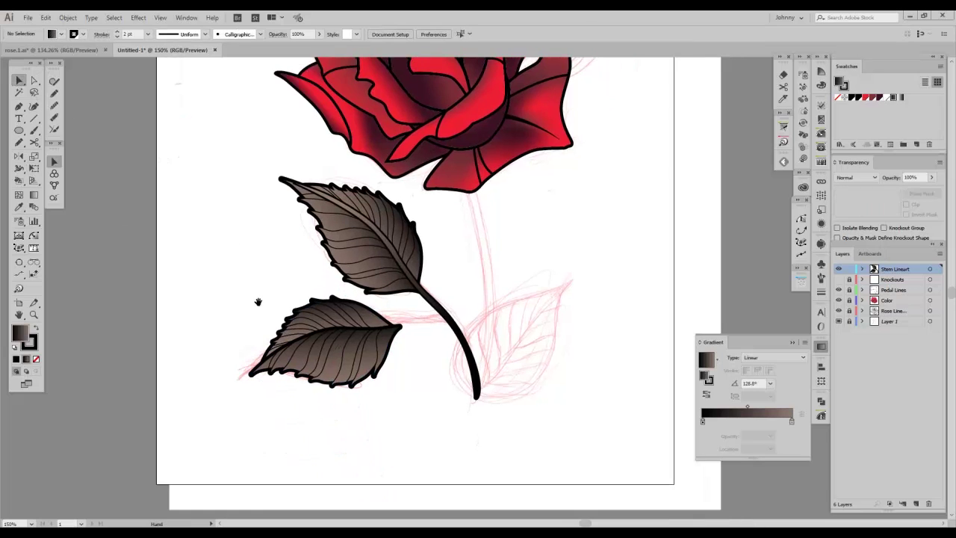
pyautogui.click(371, 372)
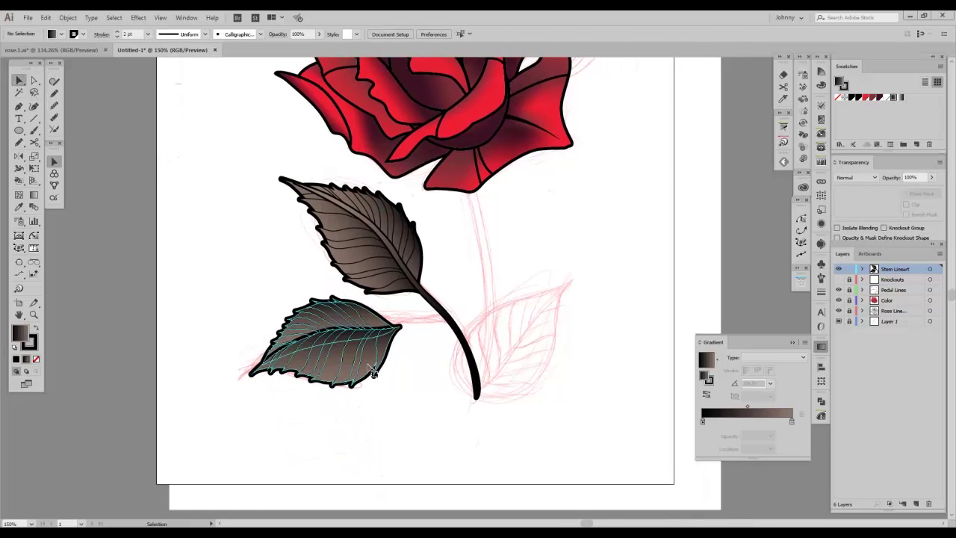
pyautogui.doubleClick(371, 372)
pyautogui.click(371, 372)
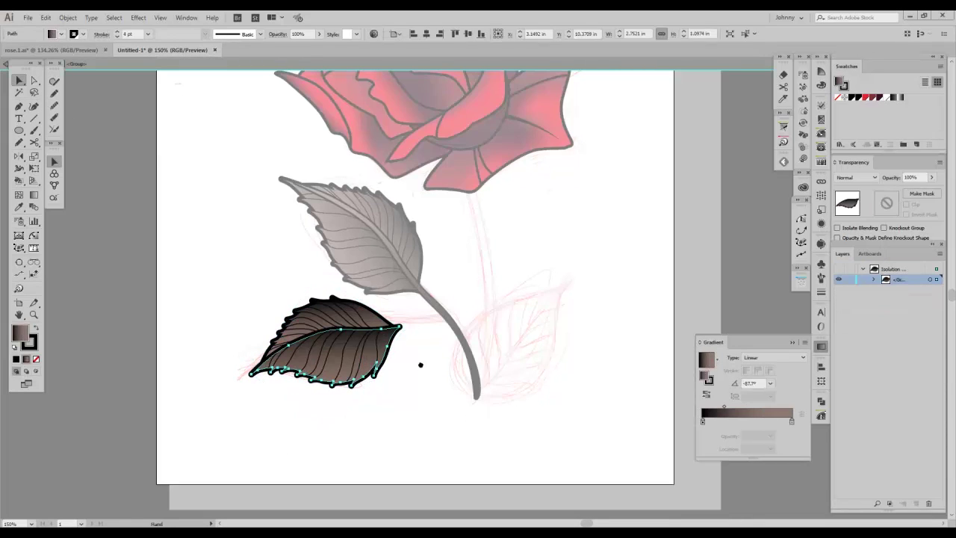
pyautogui.scroll(2, 421, 365)
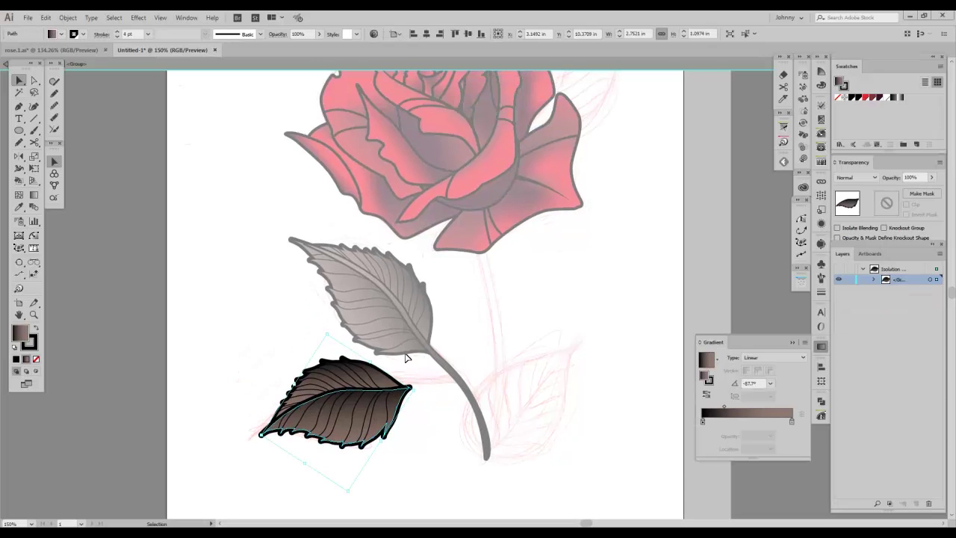
pyautogui.click(710, 394)
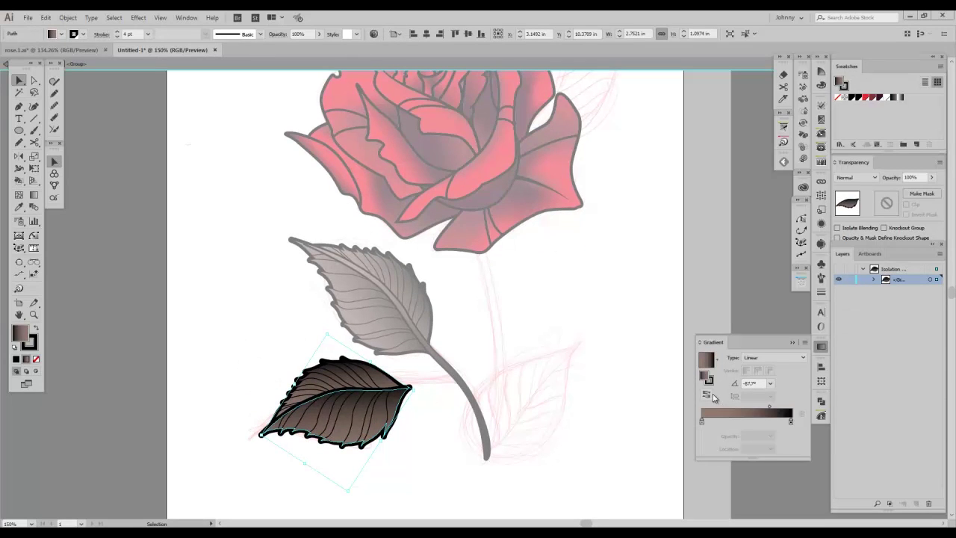
# Step: Run the lower leaf half's gradient at 91.8° from black at the serrated edge to brown toward the midrib, and shift its midpoint toward brown
pyautogui.click(710, 395)
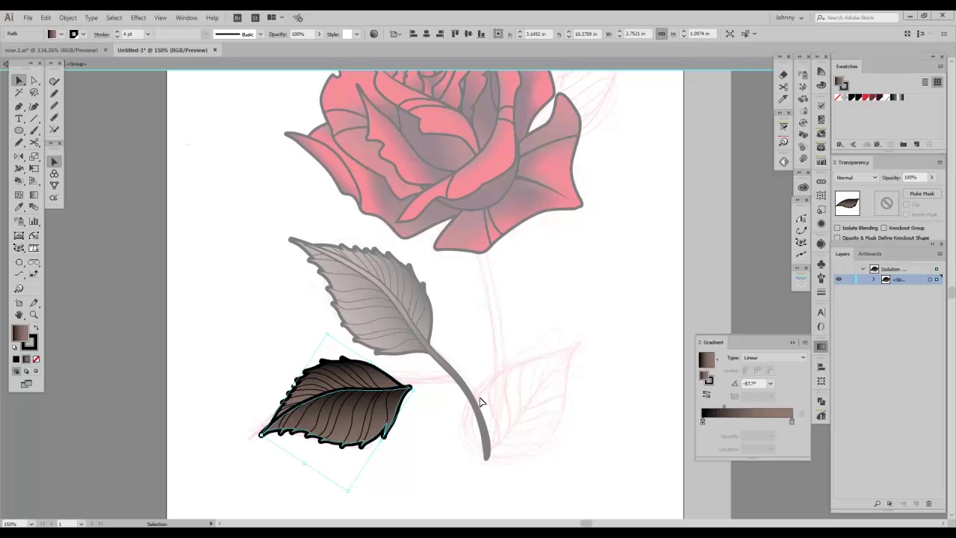
pyautogui.press('g')
pyautogui.moveTo(327, 446); pyautogui.dragTo(360, 376)
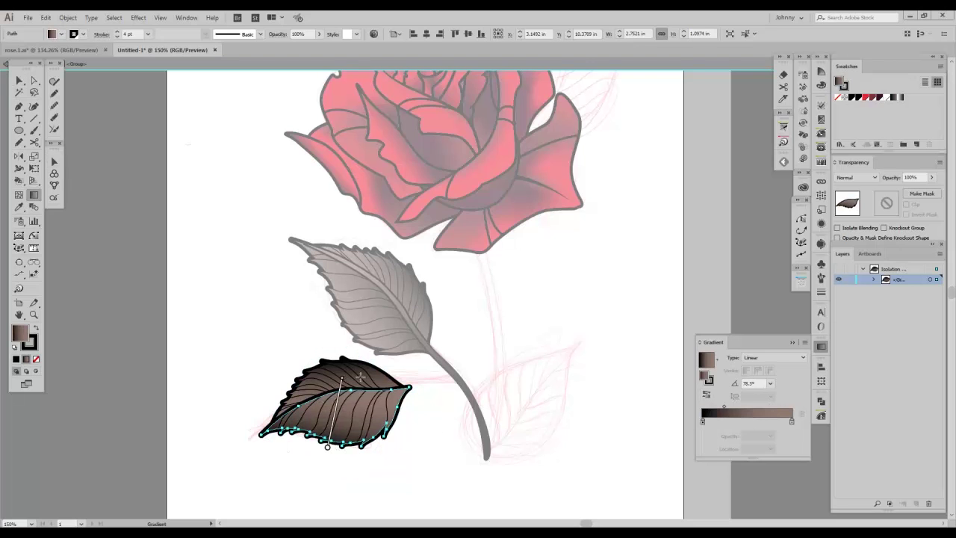
pyautogui.moveTo(365, 455); pyautogui.dragTo(364, 375)
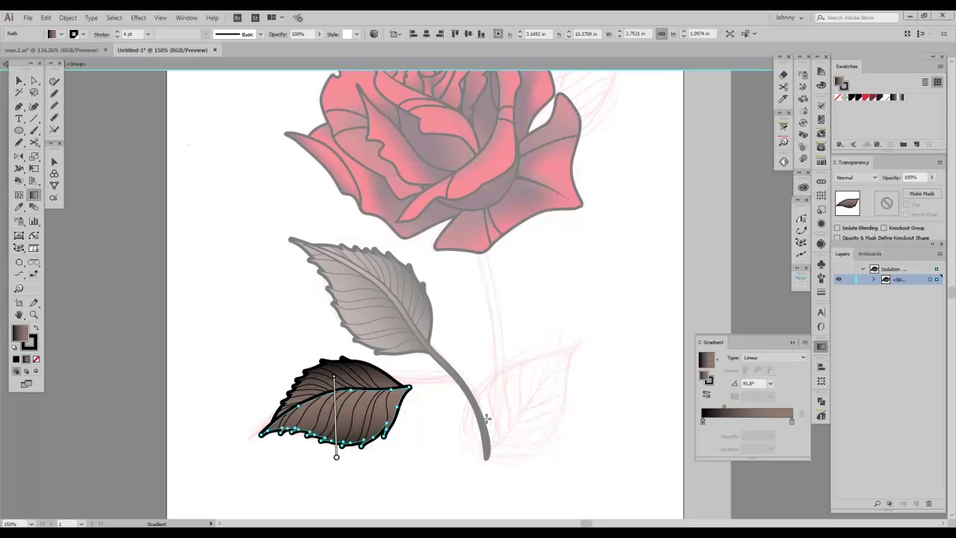
pyautogui.moveTo(340, 435); pyautogui.dragTo(340, 424)
pyautogui.press('v')
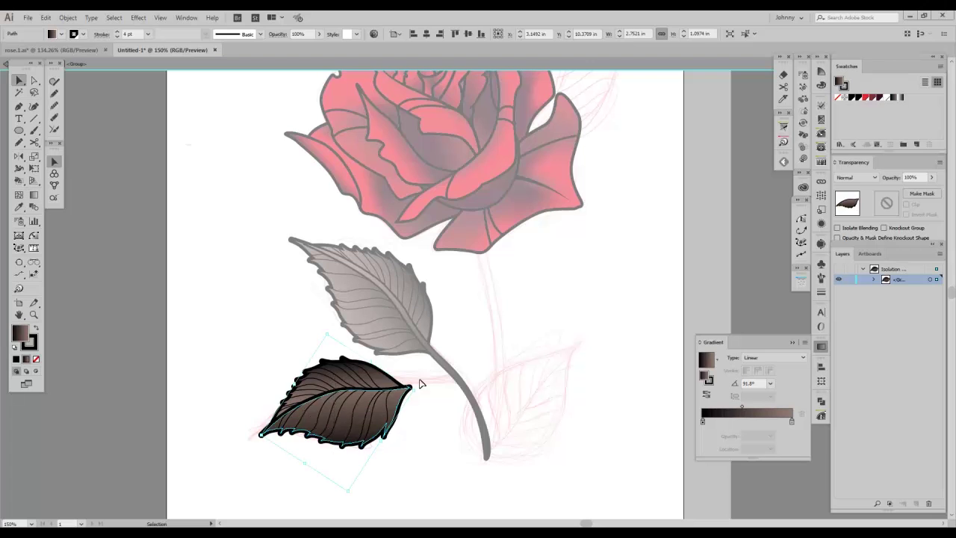
# Step: Run the upper leaf half's gradient at 98.6° from black near the midrib upward, set its midpoint to 42.33%, and exit isolation
pyautogui.click(383, 382)
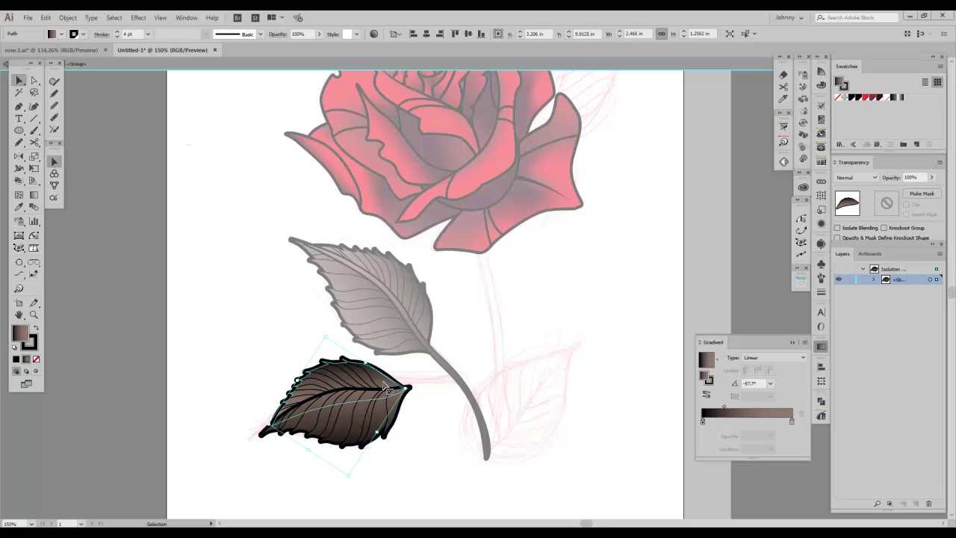
pyautogui.press('g')
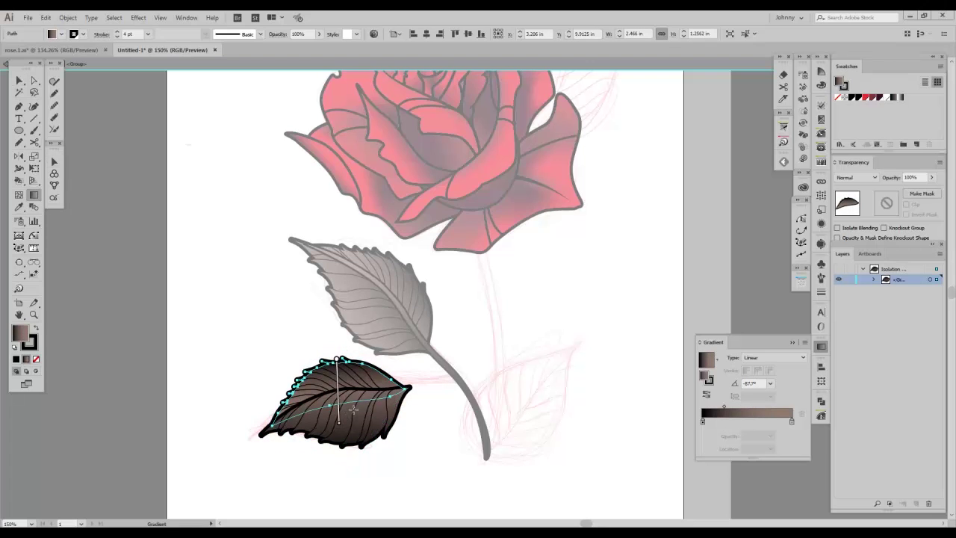
pyautogui.moveTo(340, 414); pyautogui.dragTo(329, 345)
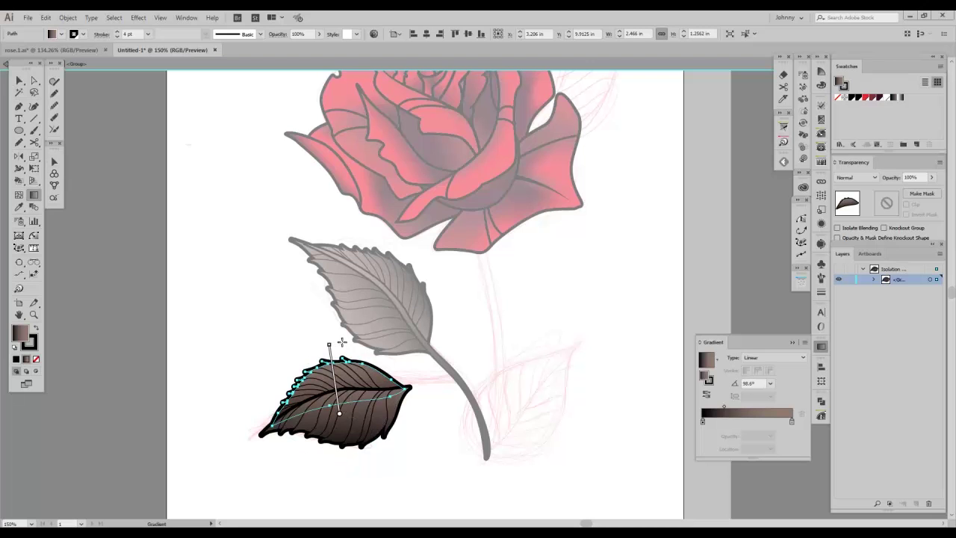
pyautogui.moveTo(725, 407); pyautogui.dragTo(743, 408)
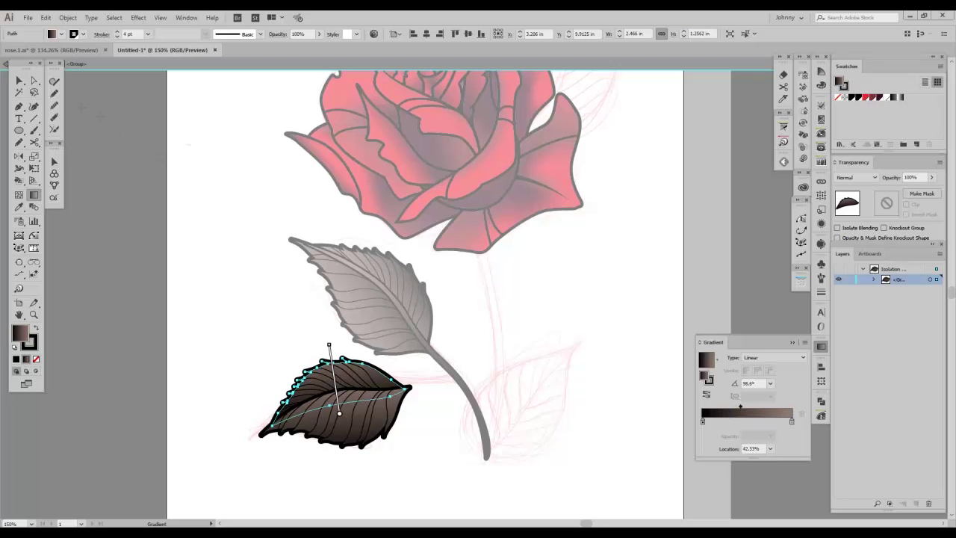
pyautogui.click(19, 81)
pyautogui.doubleClick(247, 216)
pyautogui.moveTo(290, 206); pyautogui.dragTo(290, 208)
pyautogui.scroll(-1, 290, 207)
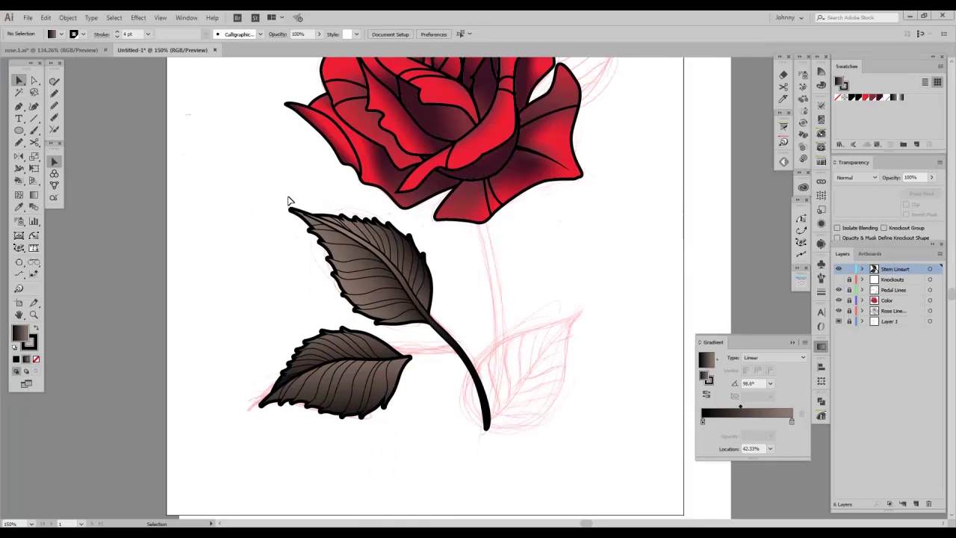
pyautogui.hotkey('ctrl', '+')
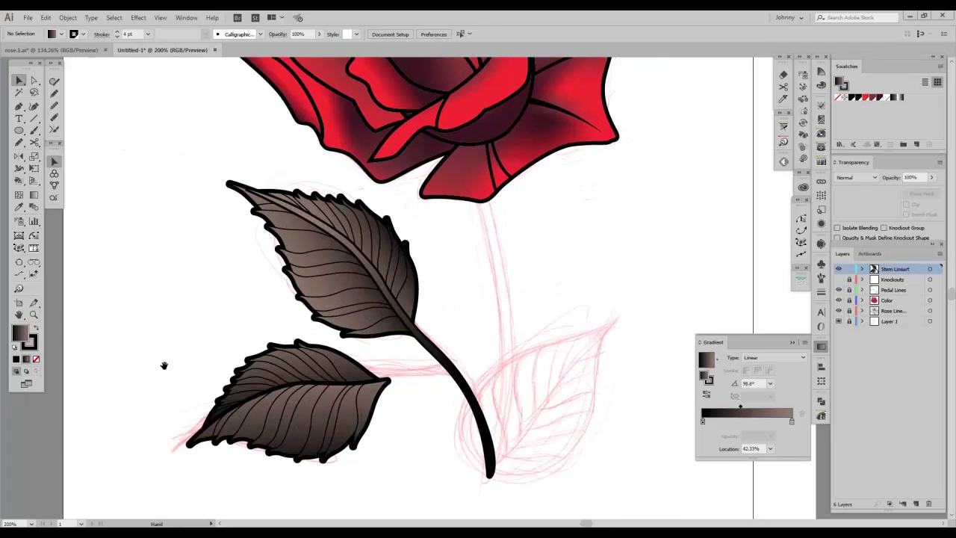
pyautogui.moveTo(164, 366); pyautogui.dragTo(218, 343)
pyautogui.press('p')
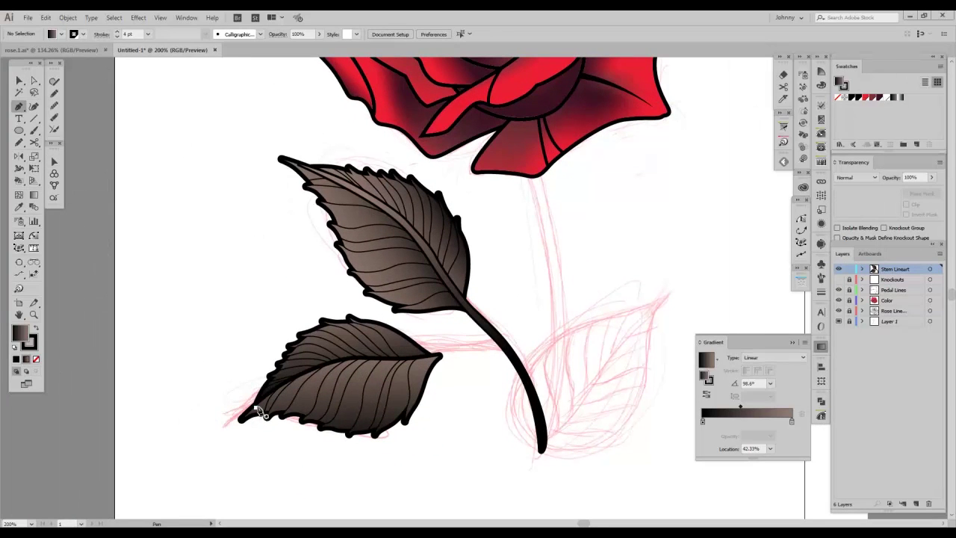
pyautogui.press('ctrl')
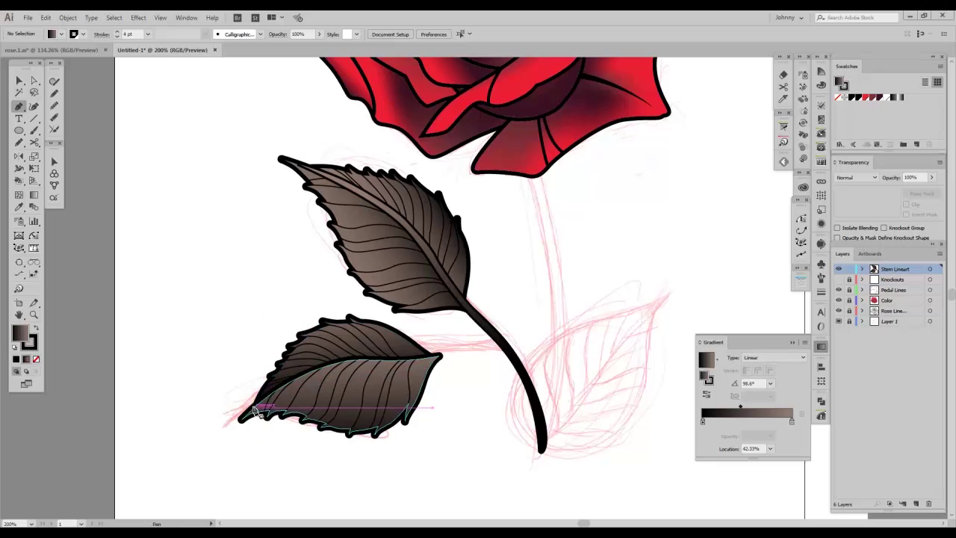
pyautogui.press('ctrl')
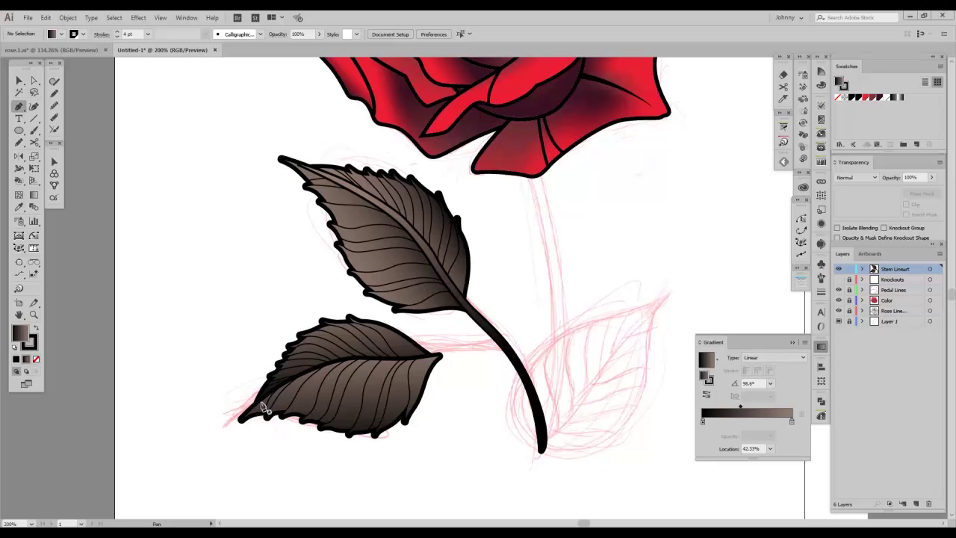
pyautogui.moveTo(314, 373); pyautogui.dragTo(411, 365)
pyautogui.press('/')
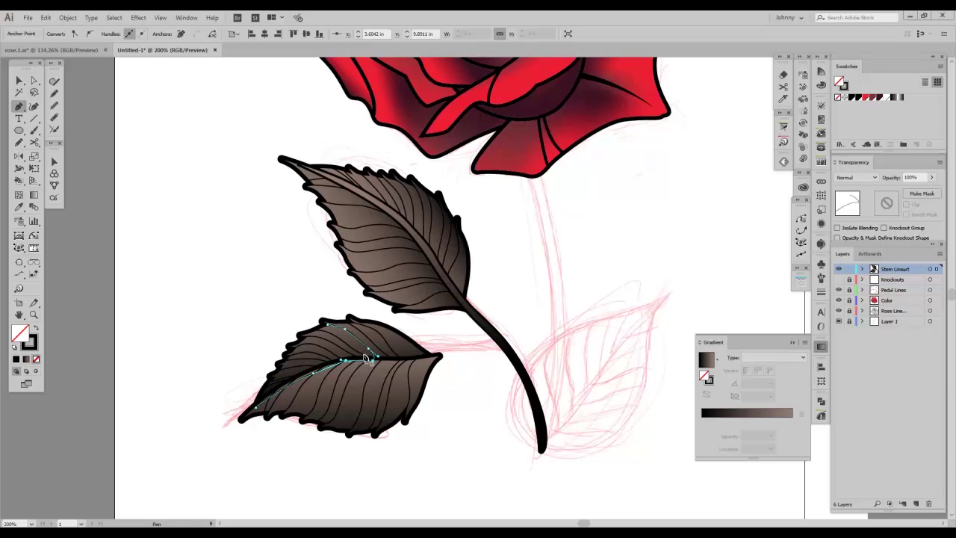
pyautogui.hotkey('ctrl', 'z')
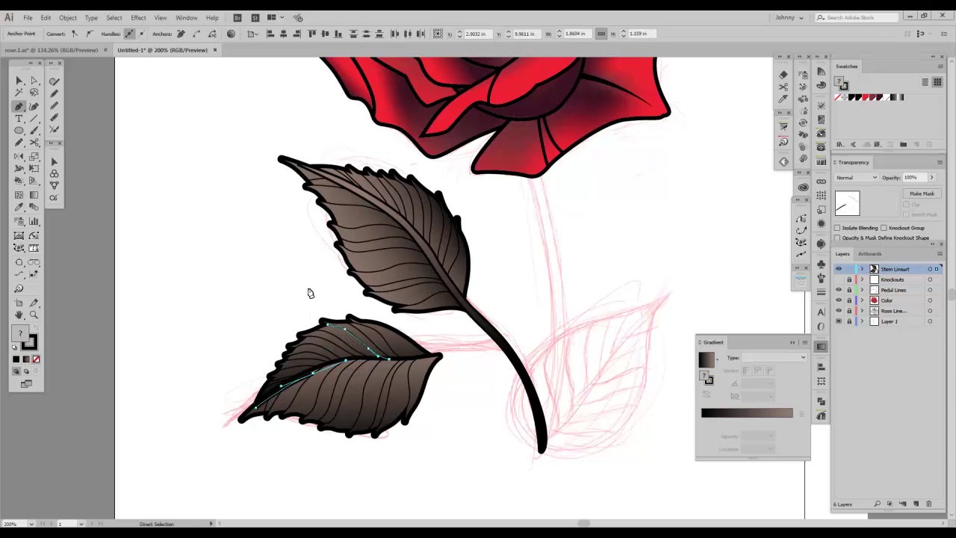
pyautogui.press('.')
pyautogui.keyDown('ctrl'); pyautogui.click(252, 321); pyautogui.keyUp('ctrl')
pyautogui.hotkey('ctrl', 'z')
pyautogui.hotkey('ctrl', 'z')
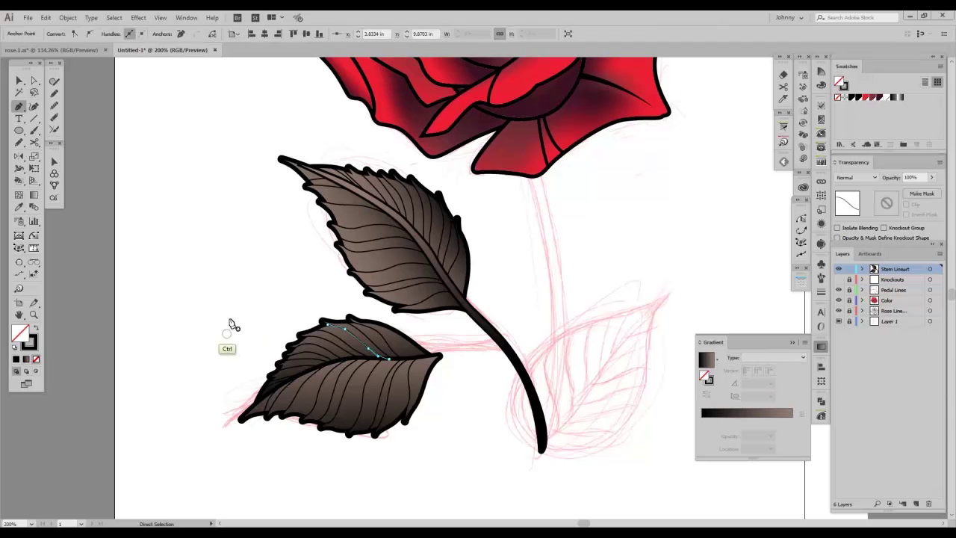
pyautogui.keyDown('ctrl'); pyautogui.click(236, 324); pyautogui.keyUp('ctrl')
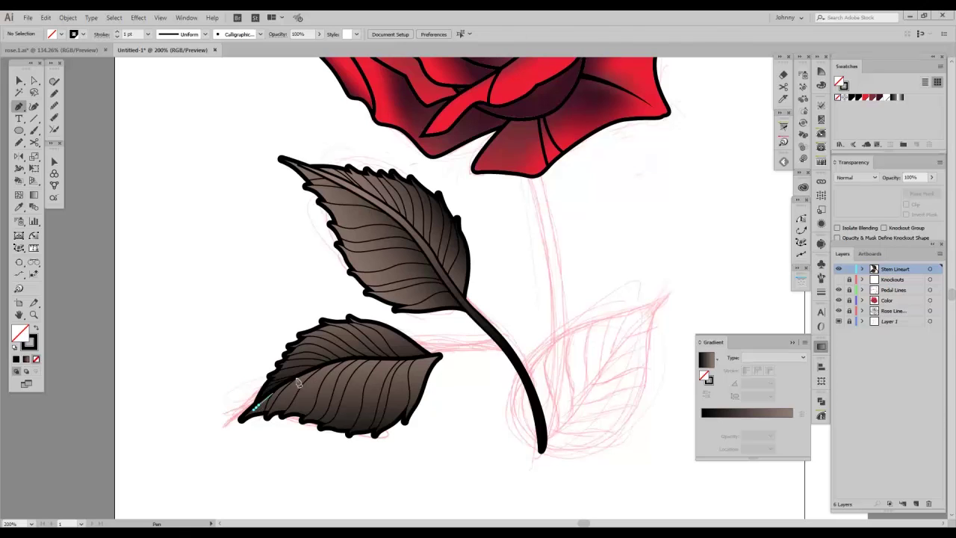
# Step: Draw the lower edge of a branch stem with the Pen tool, from the lower-left leaf's tip along its midrib to the main stem
pyautogui.moveTo(298, 383); pyautogui.dragTo(314, 378)
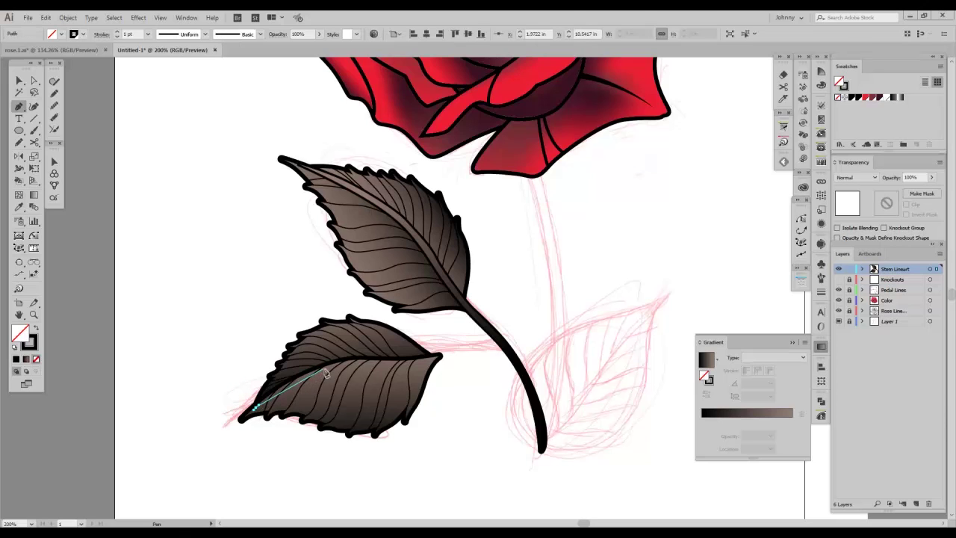
pyautogui.click(319, 368)
pyautogui.hotkey('ctrl', 'z')
pyautogui.click(320, 368)
pyautogui.moveTo(329, 365); pyautogui.dragTo(334, 363)
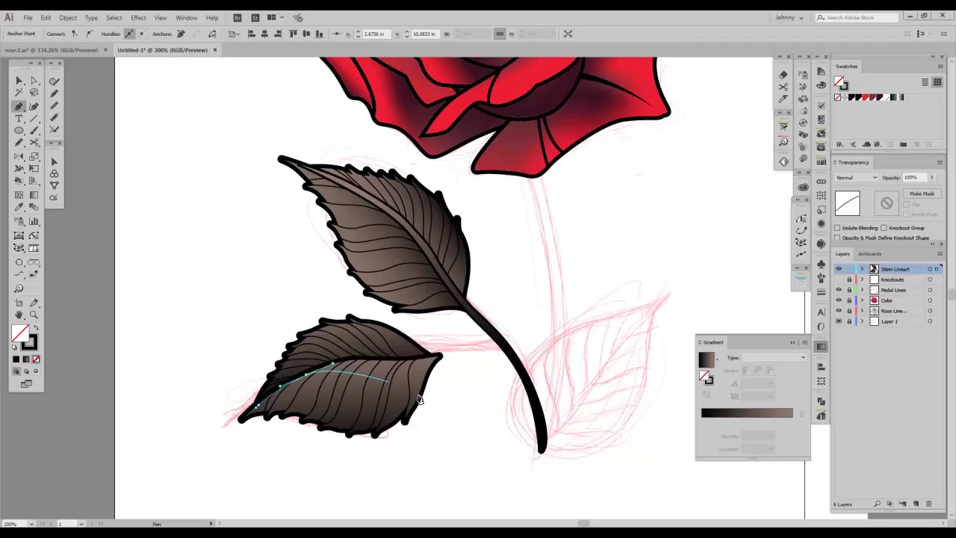
pyautogui.click(362, 364)
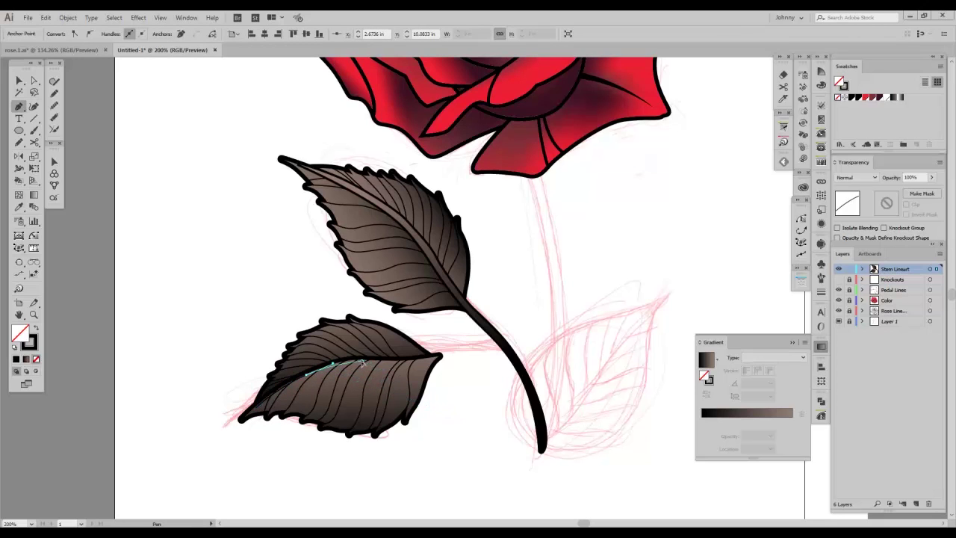
pyautogui.click(377, 362)
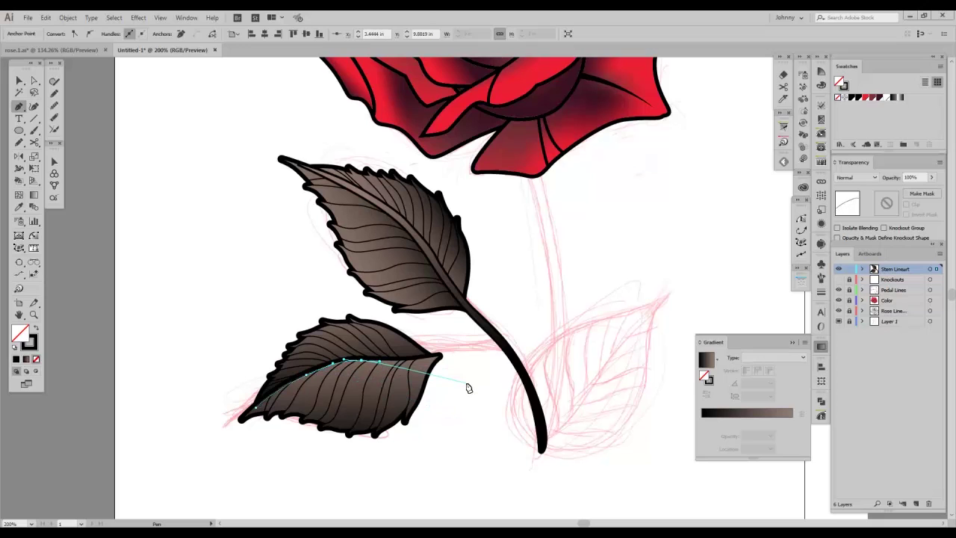
pyautogui.click(413, 363)
pyautogui.click(440, 357)
pyautogui.click(495, 351)
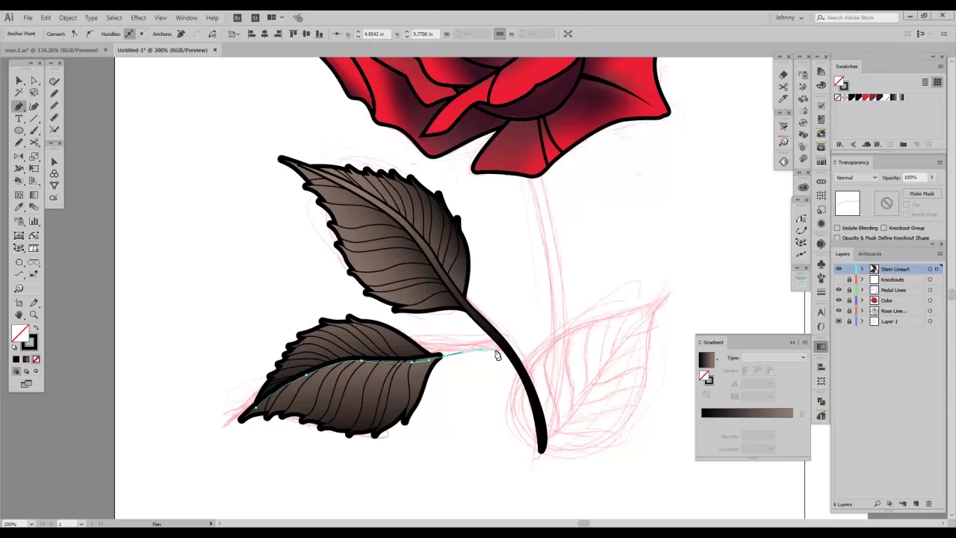
pyautogui.click(508, 354)
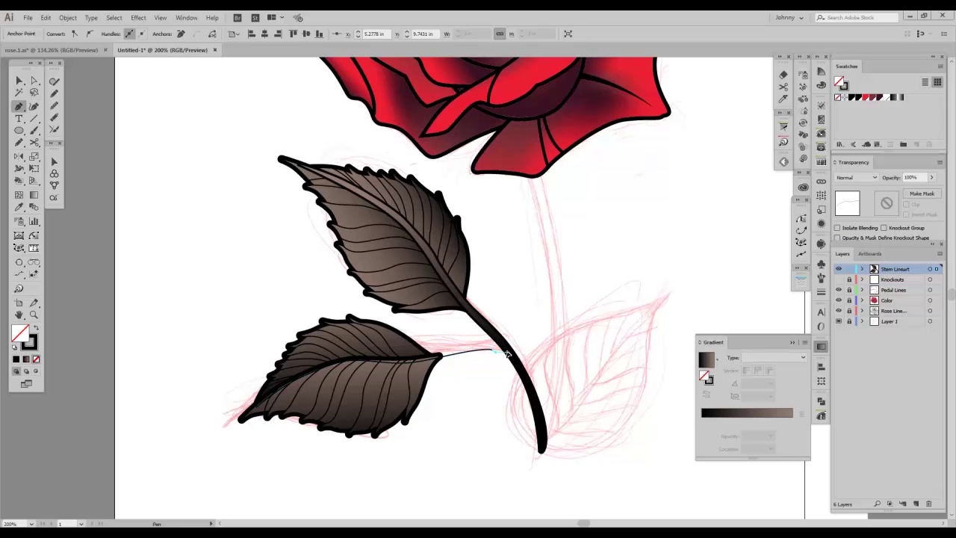
# Step: Draw the branch stem's upper edge back from the main stem along the leaf's midrib and close the path at the leaf tip
pyautogui.moveTo(494, 336); pyautogui.dragTo(490, 337)
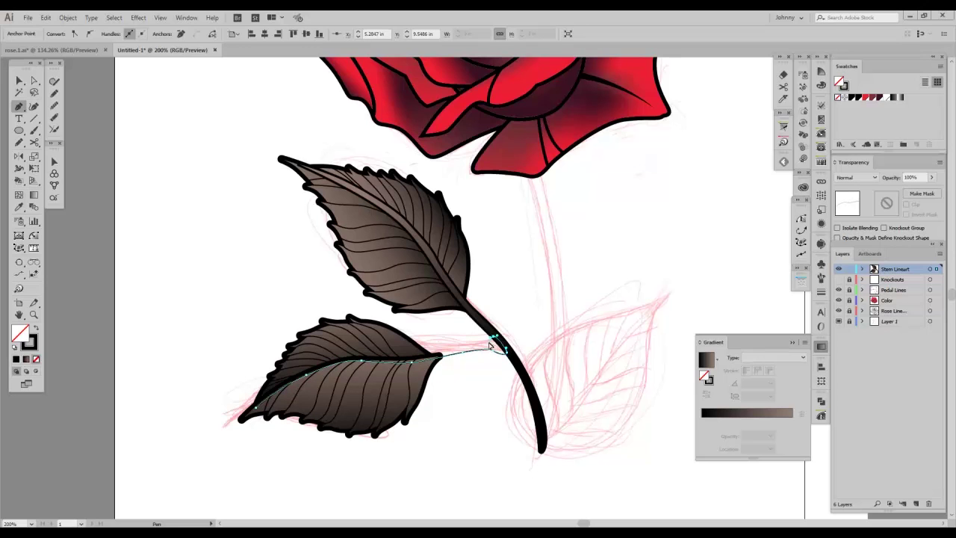
pyautogui.moveTo(428, 351); pyautogui.dragTo(380, 354)
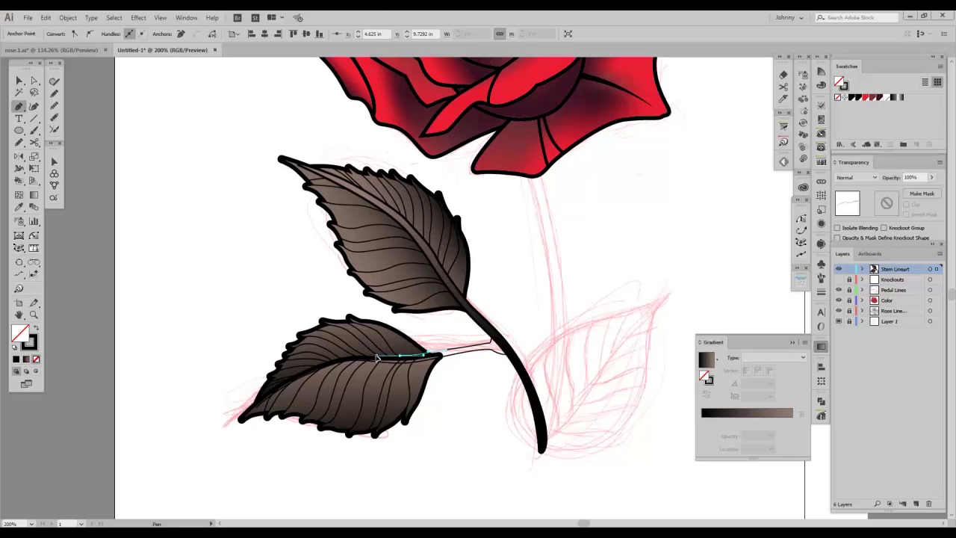
pyautogui.click(336, 362)
pyautogui.moveTo(331, 359); pyautogui.dragTo(309, 365)
pyautogui.moveTo(255, 408); pyautogui.dragTo(246, 424)
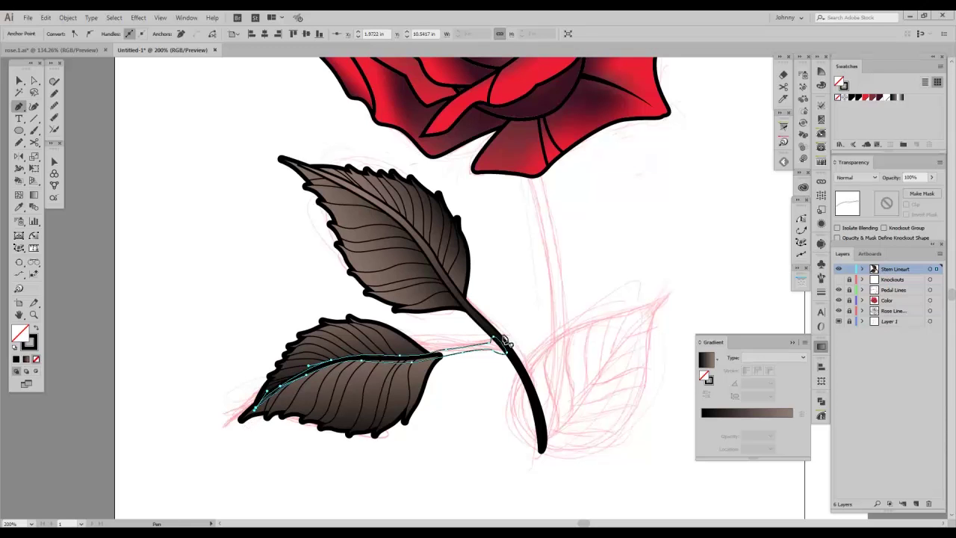
# Step: Copy the main stem's appearance onto the branch stem, run its gradient at -173° from the main stem toward the leaf tip, and set the midpoint to 53.84%
pyautogui.press('i')
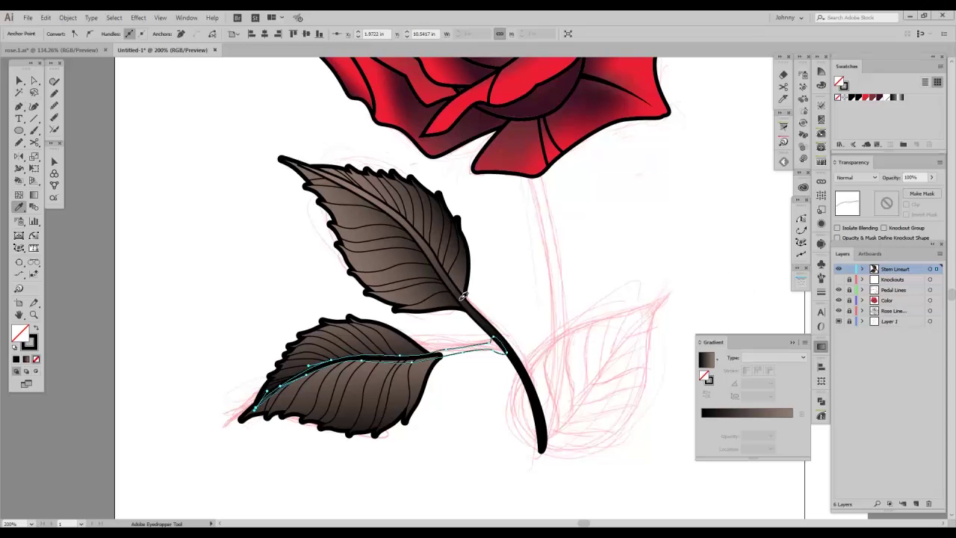
pyautogui.click(365, 227)
pyautogui.press('g')
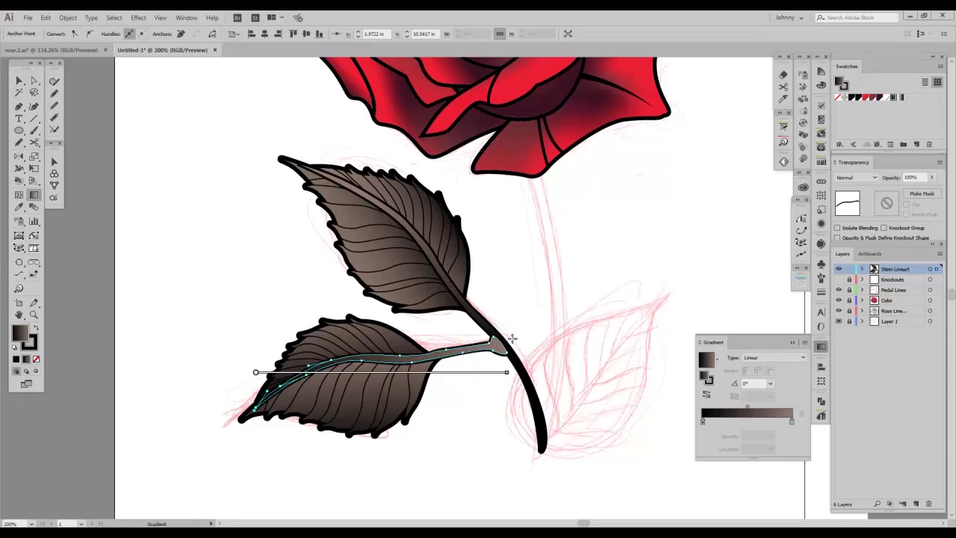
pyautogui.moveTo(476, 361); pyautogui.dragTo(381, 369)
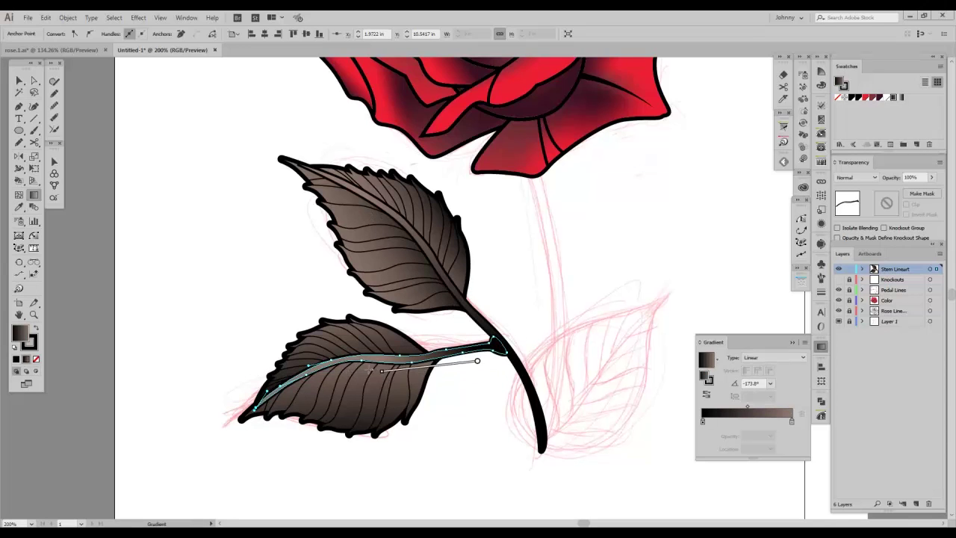
pyautogui.moveTo(499, 356); pyautogui.dragTo(281, 385)
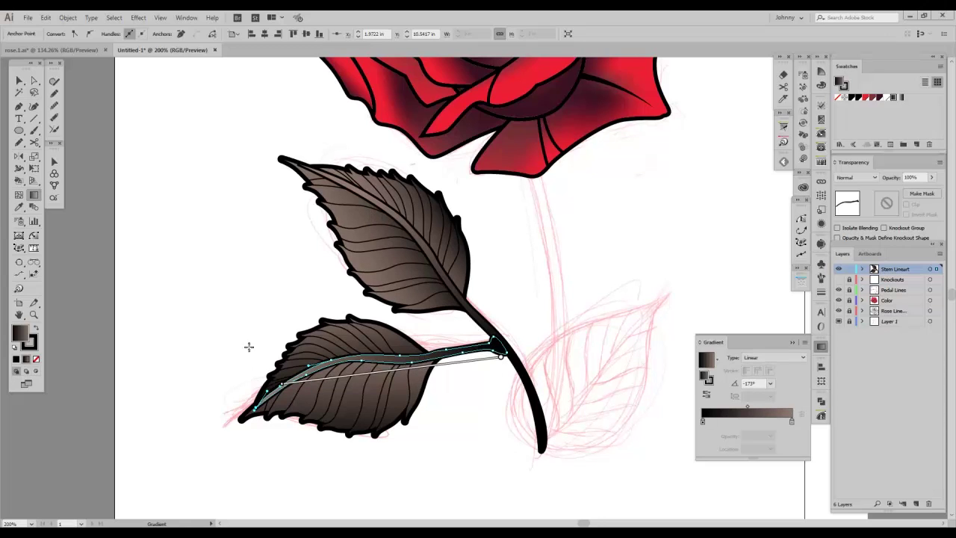
pyautogui.moveTo(750, 411); pyautogui.dragTo(755, 409)
pyautogui.press('v')
pyautogui.click(181, 177)
# Step: Adjust the anchor points on the branch stem's upper edge to smooth its curve through the lower-left leaf
pyautogui.hotkey('ctrl', '1')
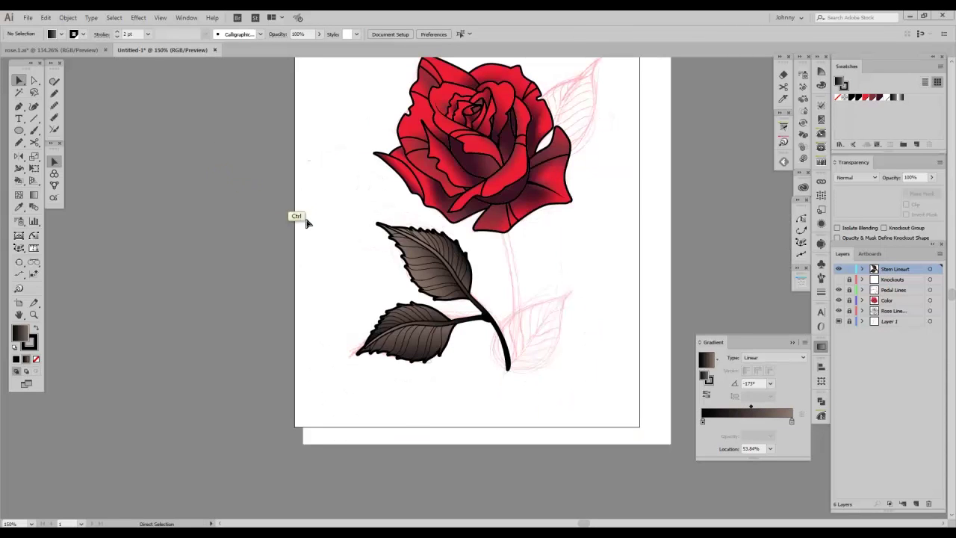
pyautogui.hotkey('ctrl', '+')
pyautogui.hotkey('ctrl', '+')
pyautogui.hotkey('ctrl', '+')
pyautogui.moveTo(404, 330); pyautogui.dragTo(467, 306)
pyautogui.press('a')
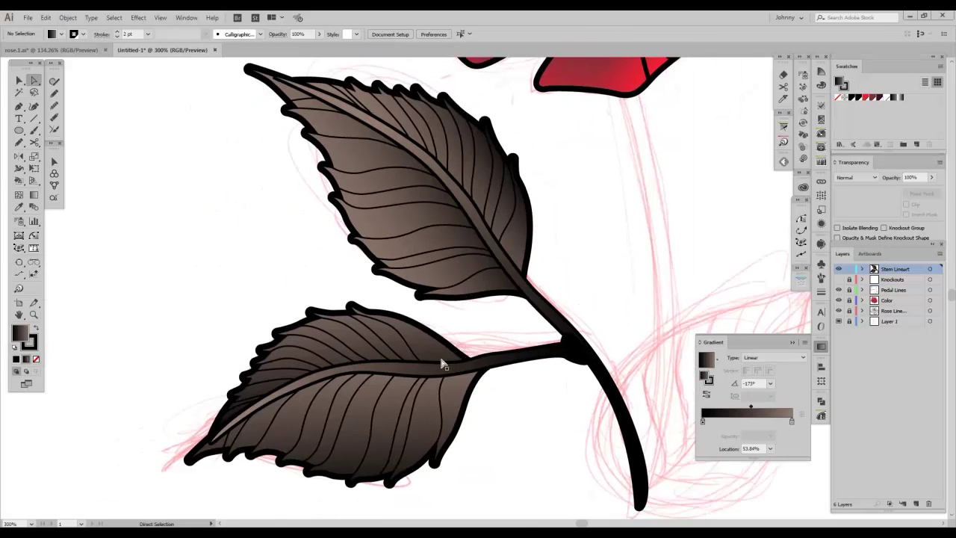
pyautogui.click(433, 369)
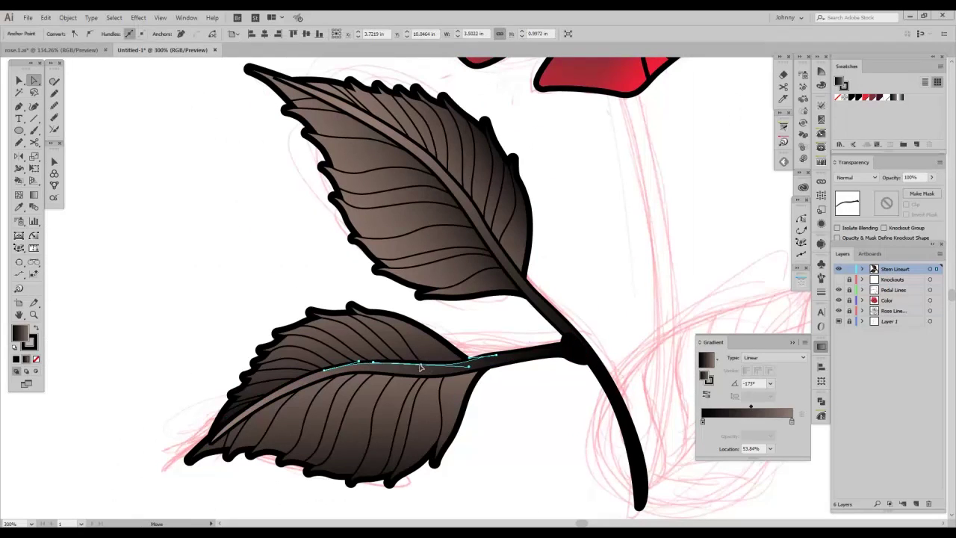
pyautogui.click(419, 371)
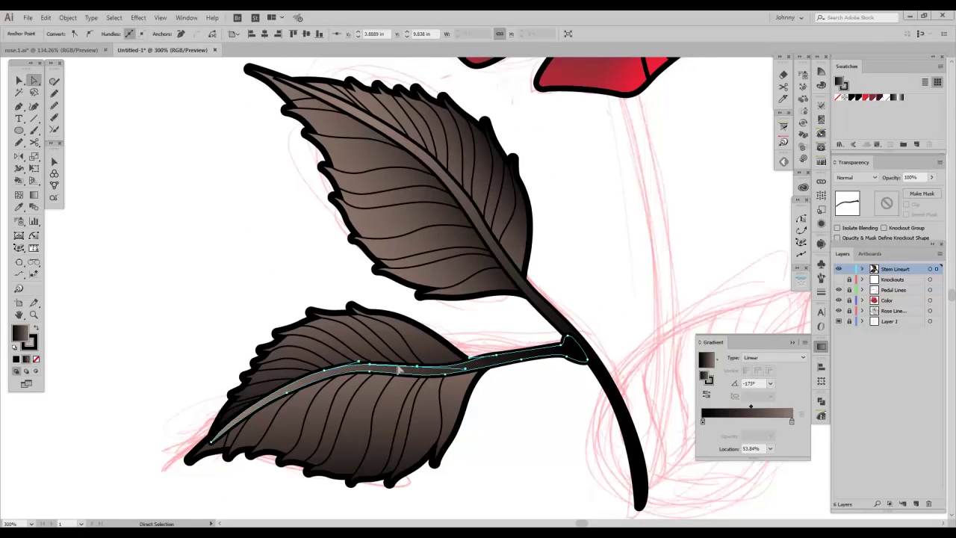
pyautogui.moveTo(324, 371); pyautogui.dragTo(326, 369)
pyautogui.click(192, 336)
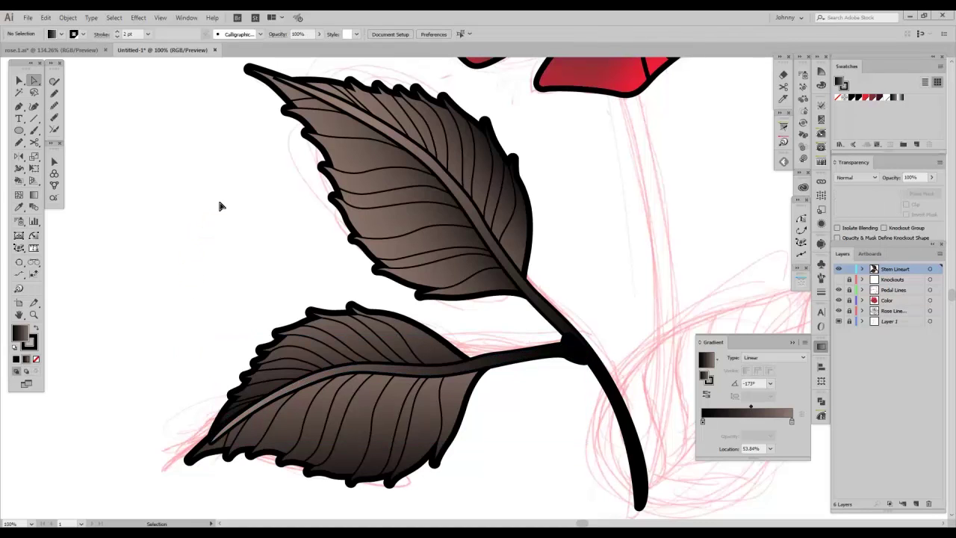
# Step: Move the brown stop of the branch stem's gradient inward and add a black stop at 100%, darkening the leaf-tip end
pyautogui.hotkey('ctrl', '1')
pyautogui.hotkey('ctrl', '=')
pyautogui.hotkey('ctrl', '=')
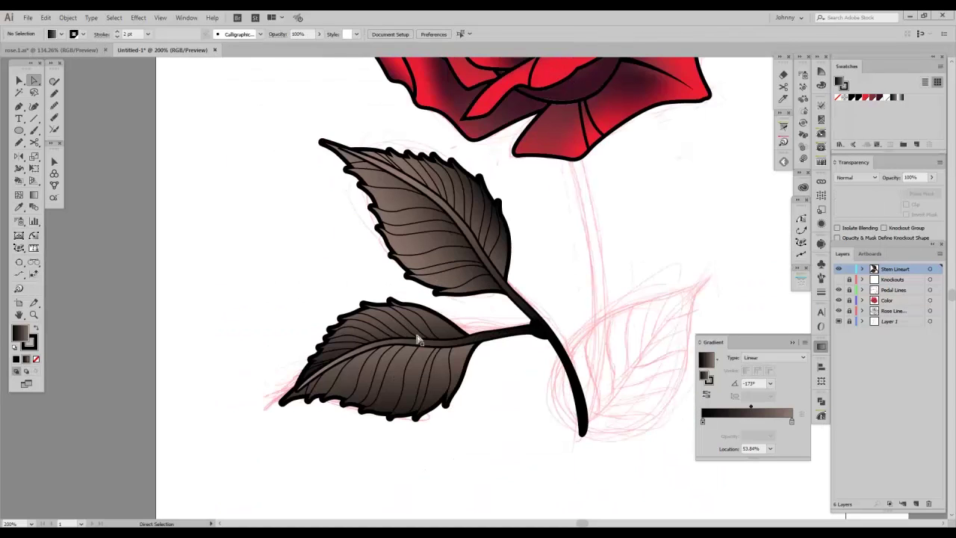
pyautogui.click(412, 344)
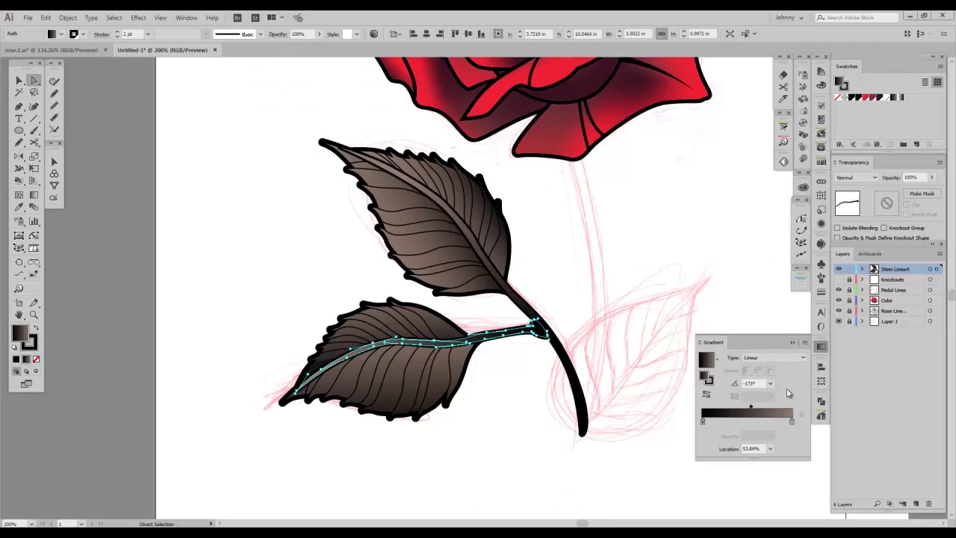
pyautogui.moveTo(793, 423); pyautogui.dragTo(764, 421)
pyautogui.moveTo(865, 101); pyautogui.dragTo(792, 422)
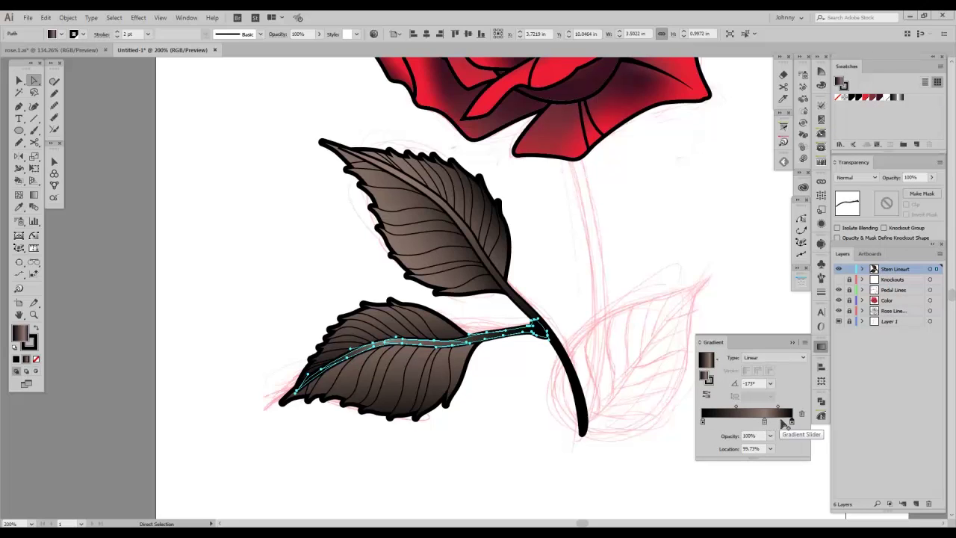
pyautogui.moveTo(791, 422); pyautogui.dragTo(780, 423)
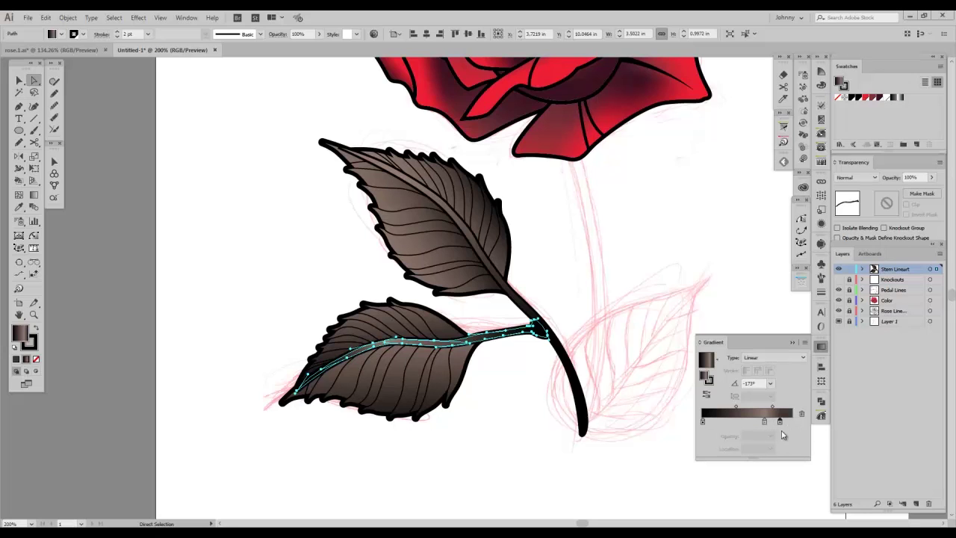
pyautogui.moveTo(781, 423); pyautogui.dragTo(587, 346)
pyautogui.press('ctrl')
pyautogui.keyDown('ctrl'); pyautogui.click(256, 228); pyautogui.keyUp('ctrl')
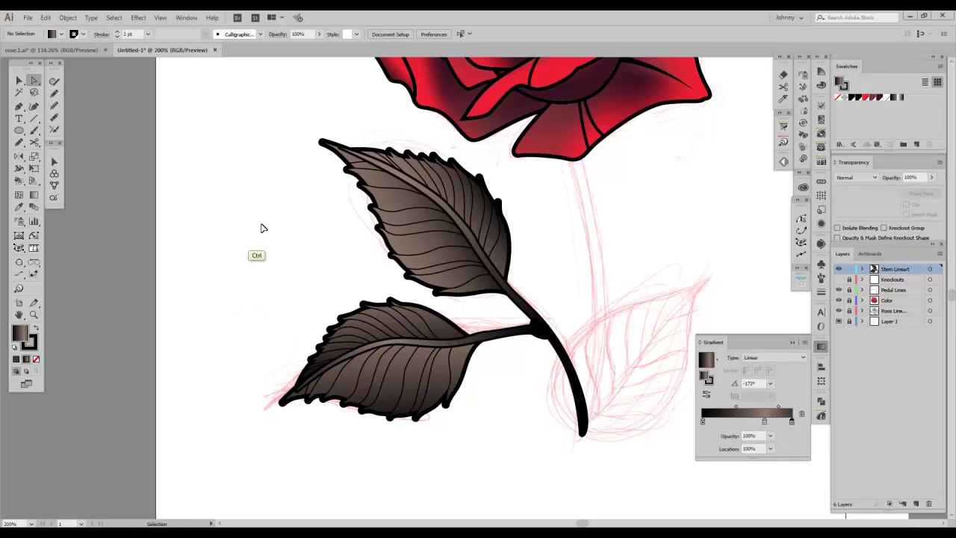
# Step: Duplicate the upper-left leaf and place the copy over the right side of the rose bloom
pyautogui.hotkey('ctrl', '1')
pyautogui.moveTo(340, 210); pyautogui.dragTo(282, 327)
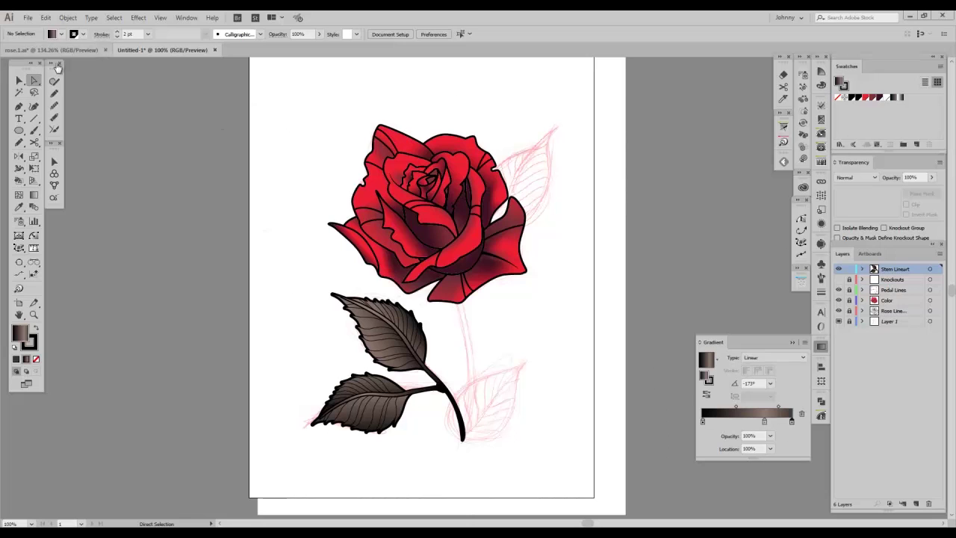
pyautogui.click(20, 81)
pyautogui.click(398, 354)
pyautogui.moveTo(420, 312); pyautogui.dragTo(535, 171)
pyautogui.hotkey('ctrl', 'alt', 'r')
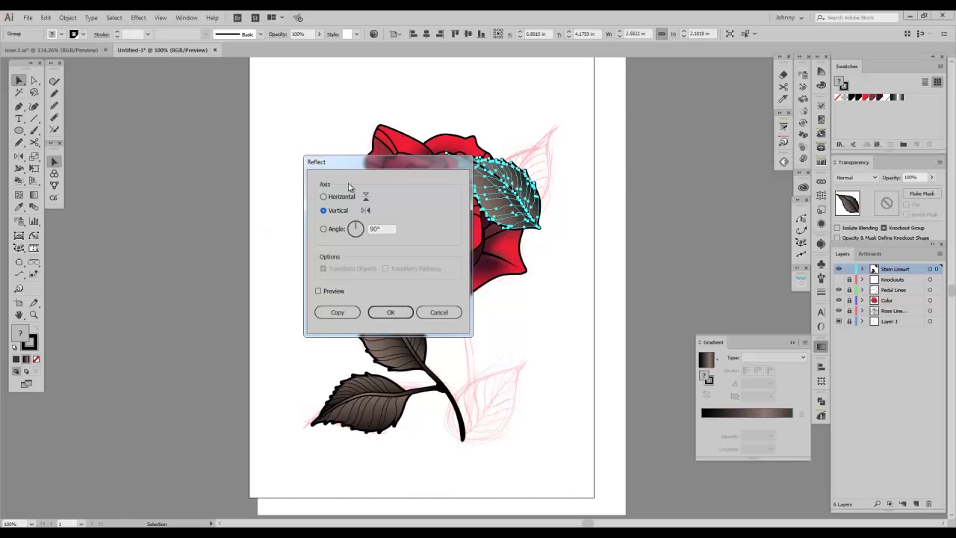
pyautogui.click(438, 312)
pyautogui.click(68, 17)
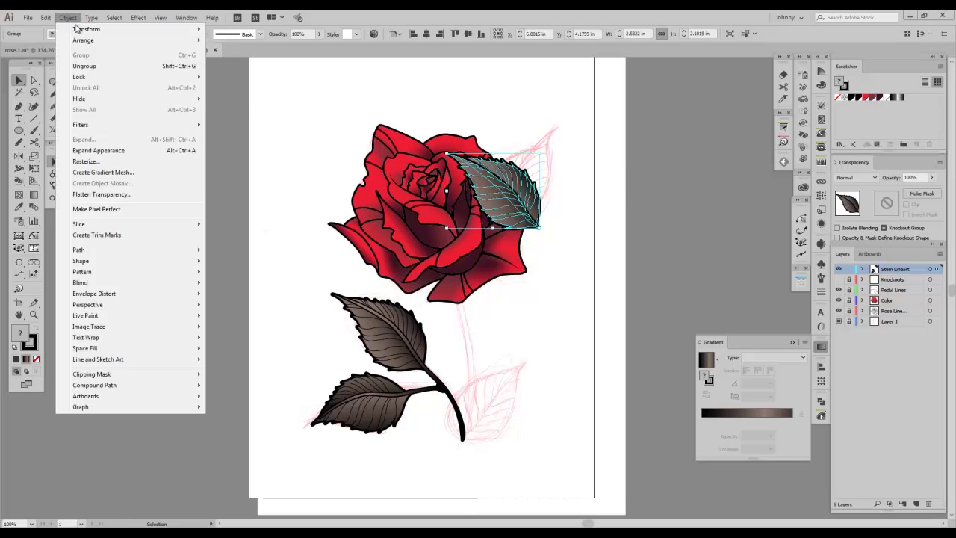
pyautogui.moveTo(88, 30)
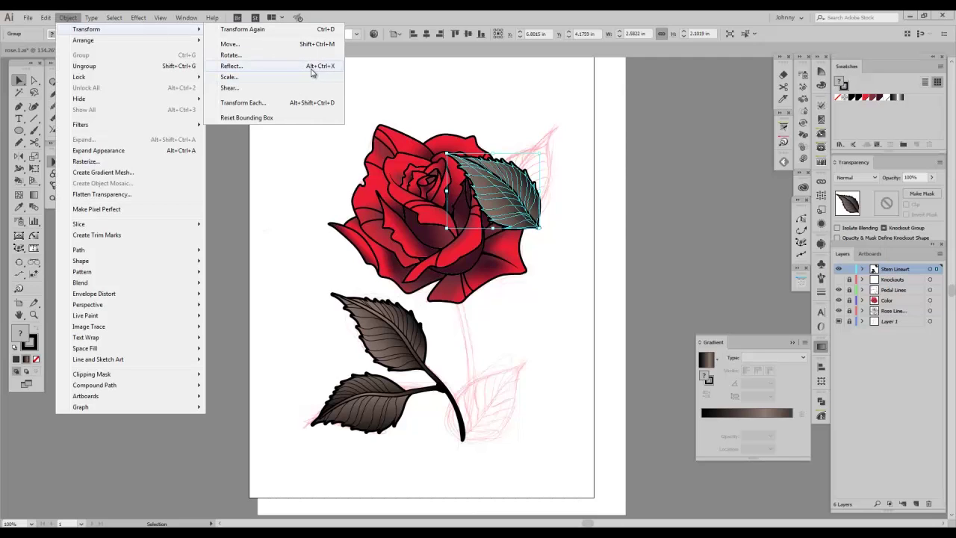
pyautogui.click(329, 208)
pyautogui.click(330, 208)
pyautogui.click(521, 203)
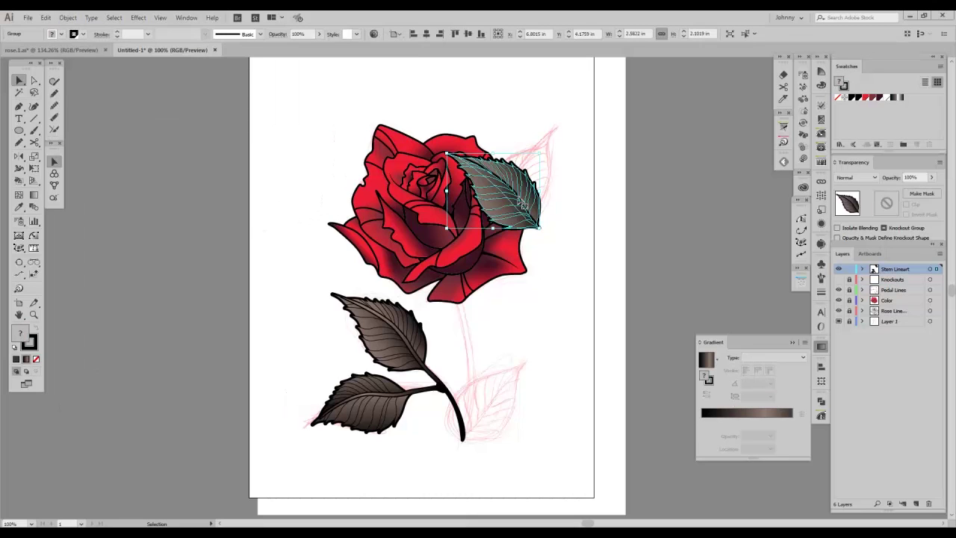
# Step: Reflect the copied leaf and rotate it so its tip points up and outward over the sketched leaf beside the bloom
pyautogui.press('o')
pyautogui.press('Return')
pyautogui.click(379, 315)
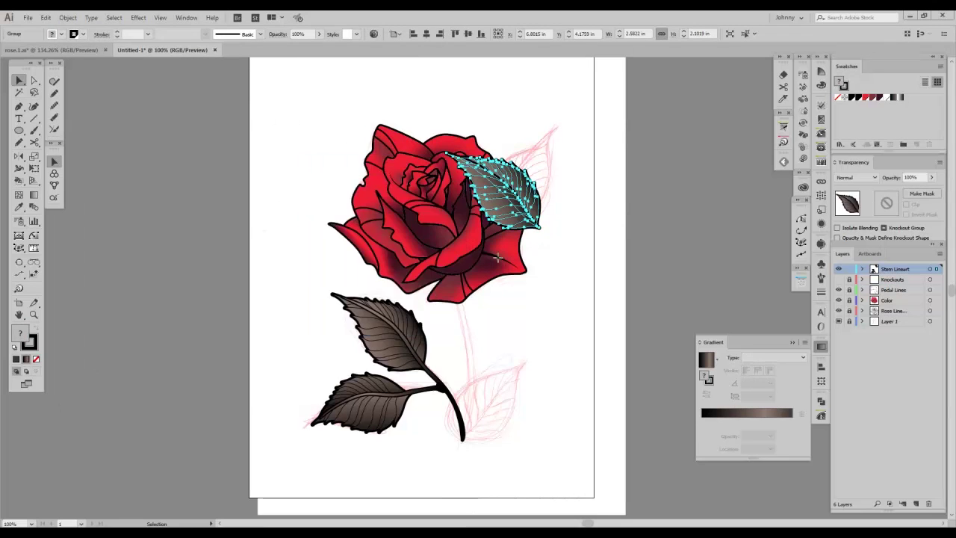
pyautogui.moveTo(533, 183)
pyautogui.mouseDown()
pyautogui.moveTo(553, 173)
pyautogui.moveTo(550, 195)
pyautogui.moveTo(569, 230)
pyautogui.moveTo(543, 199)
pyautogui.mouseUp()
pyautogui.moveTo(590, 152); pyautogui.dragTo(554, 129)
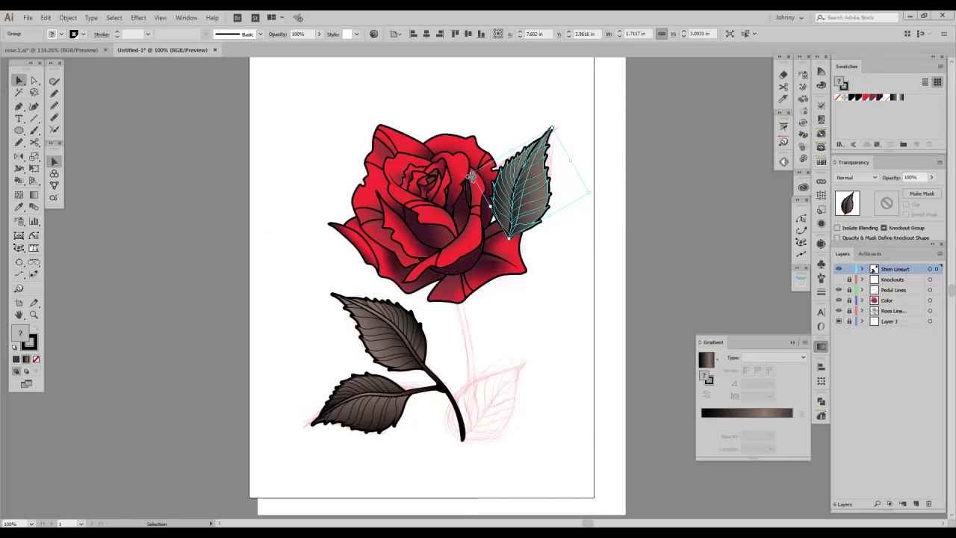
# Step: Resize and skew the copied leaf with Free Transform to fit the sketched leaf, tucking its base over the rose petals
pyautogui.press('e')
pyautogui.moveTo(470, 175); pyautogui.dragTo(462, 171)
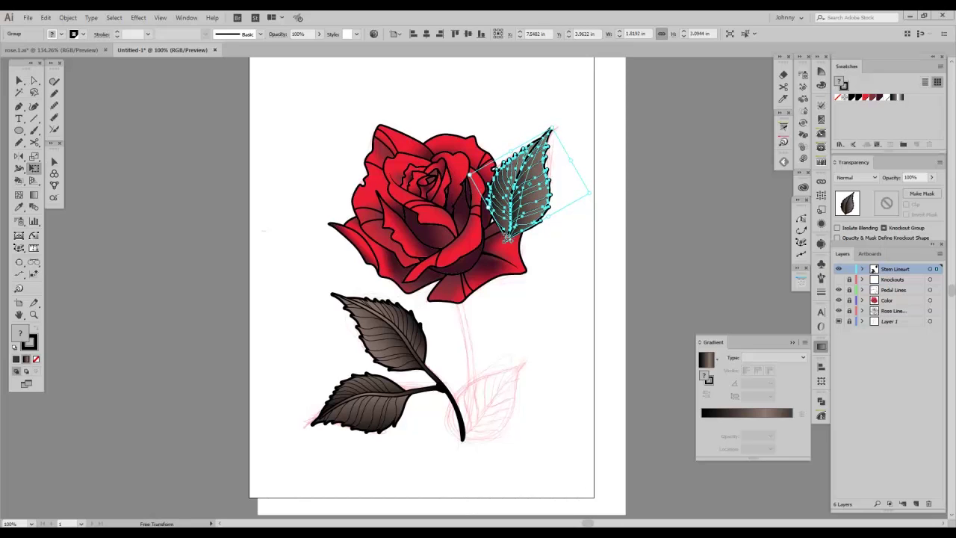
pyautogui.moveTo(507, 237); pyautogui.dragTo(495, 239)
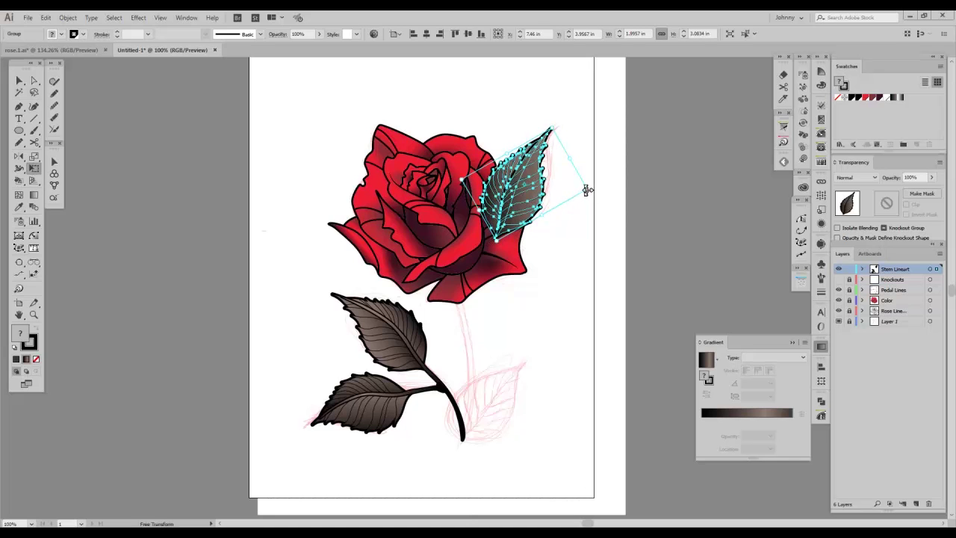
pyautogui.moveTo(589, 190)
pyautogui.mouseDown()
pyautogui.moveTo(600, 190)
pyautogui.moveTo(589, 191)
pyautogui.mouseUp()
pyautogui.moveTo(556, 124); pyautogui.dragTo(560, 125)
pyautogui.moveTo(528, 170); pyautogui.dragTo(532, 167)
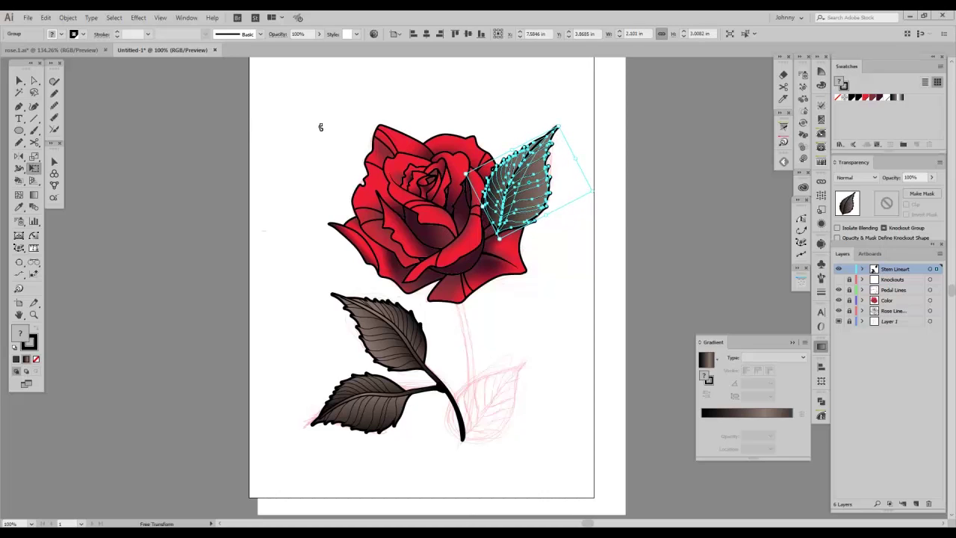
pyautogui.click(20, 79)
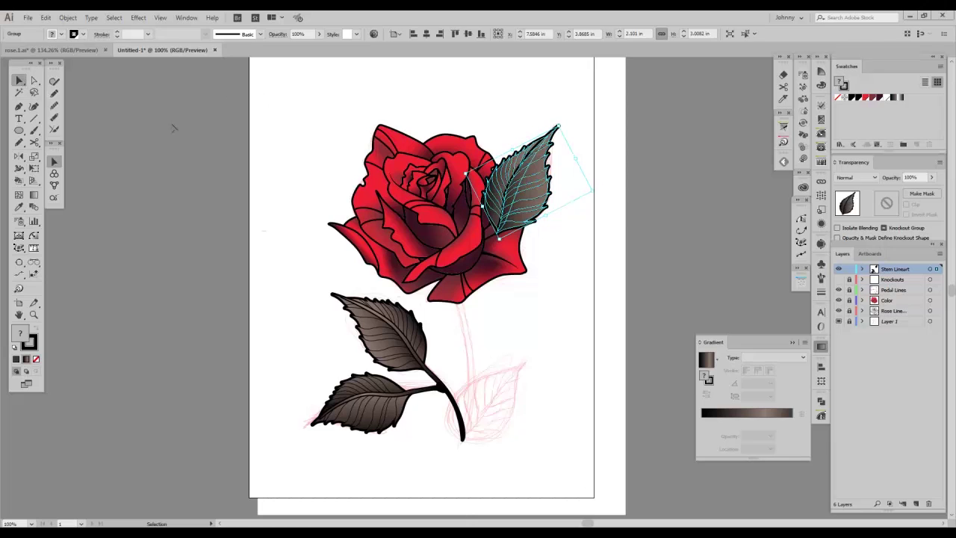
# Step: Move the Stem Lineart layer below the rose lineart layer so the leaf sits behind the bloom
pyautogui.click(174, 127)
pyautogui.moveTo(903, 272); pyautogui.dragTo(889, 305)
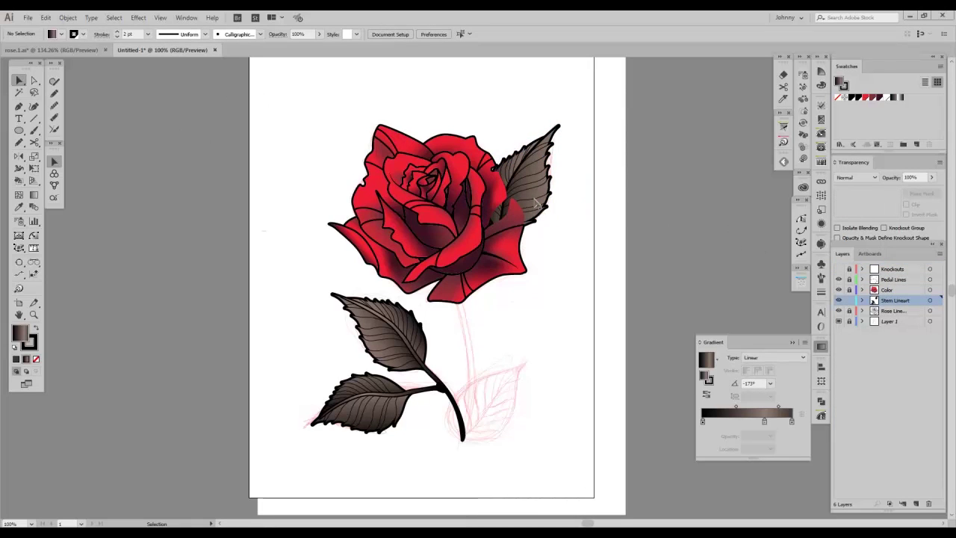
pyautogui.moveTo(895, 305); pyautogui.dragTo(895, 313)
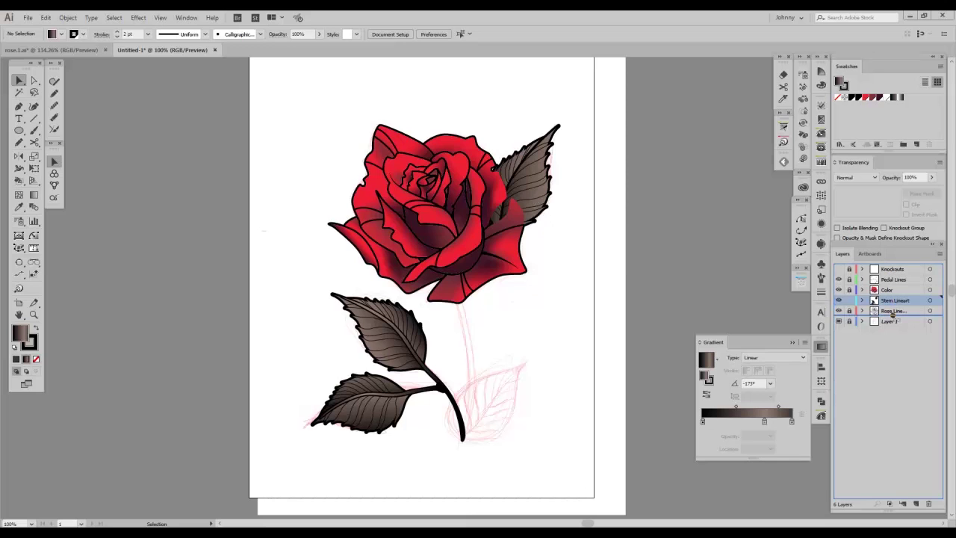
# Step: Duplicate the leaf beside the bloom onto the lower-right sketched leaf, rotating and positioning it so its base meets the main stem's end
pyautogui.moveTo(569, 322); pyautogui.dragTo(526, 305)
pyautogui.moveTo(512, 163); pyautogui.dragTo(515, 388)
pyautogui.moveTo(552, 319); pyautogui.dragTo(561, 359)
pyautogui.moveTo(507, 382)
pyautogui.mouseDown()
pyautogui.moveTo(494, 383)
pyautogui.moveTo(501, 379)
pyautogui.mouseUp()
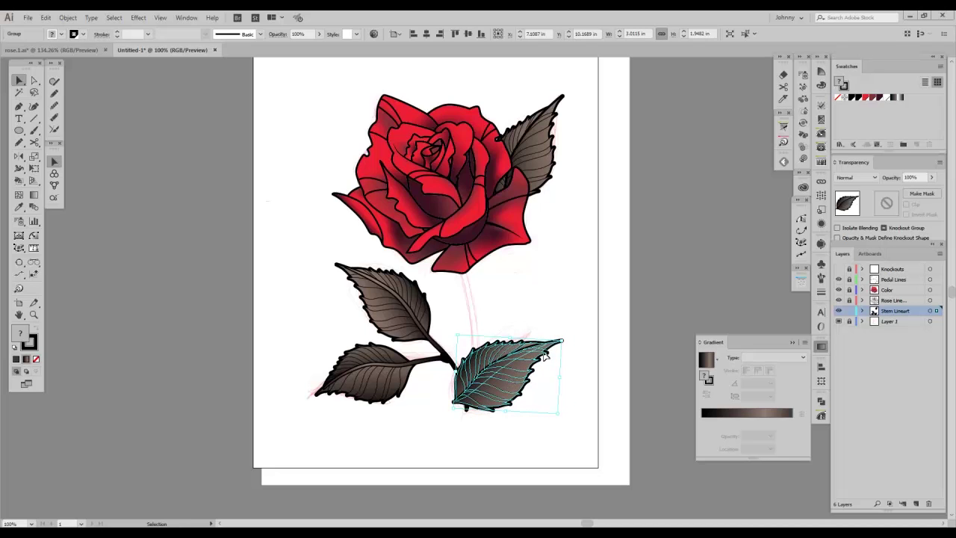
pyautogui.moveTo(568, 333); pyautogui.dragTo(566, 321)
pyautogui.moveTo(496, 370); pyautogui.dragTo(492, 371)
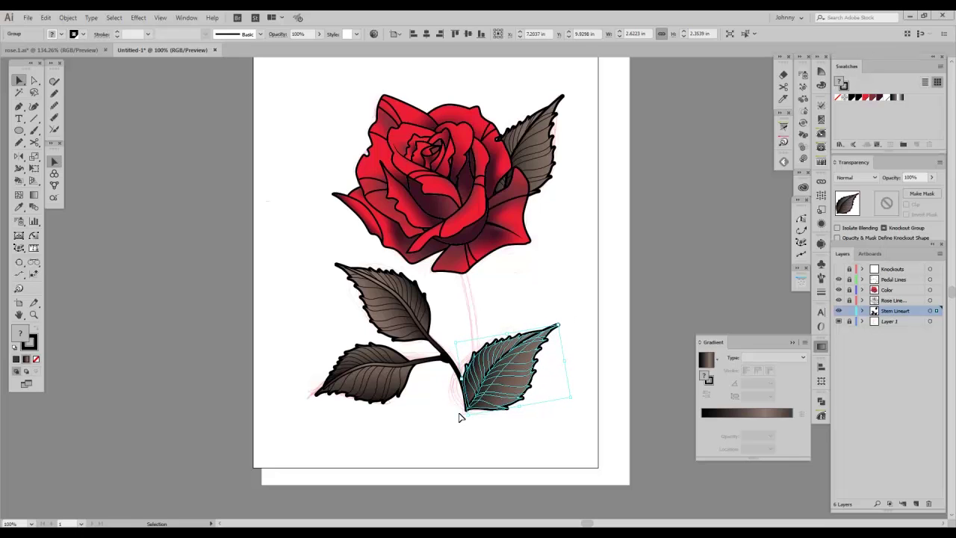
pyautogui.click(425, 367)
# Step: Try to outline the flower stem as a closed Pen shape from the bloom to the main stem's lower end, and delete it
pyautogui.moveTo(427, 365); pyautogui.dragTo(455, 369)
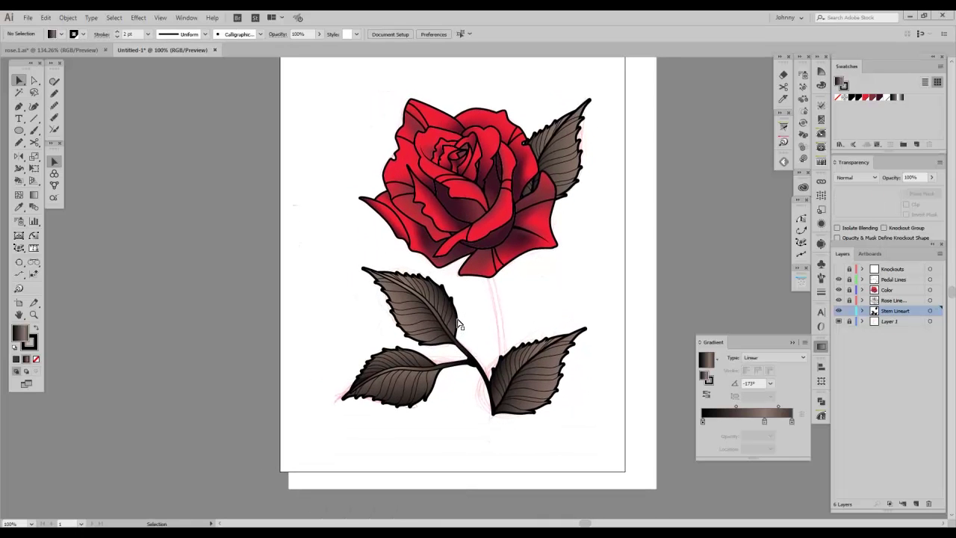
pyautogui.hotkey('ctrl', '+')
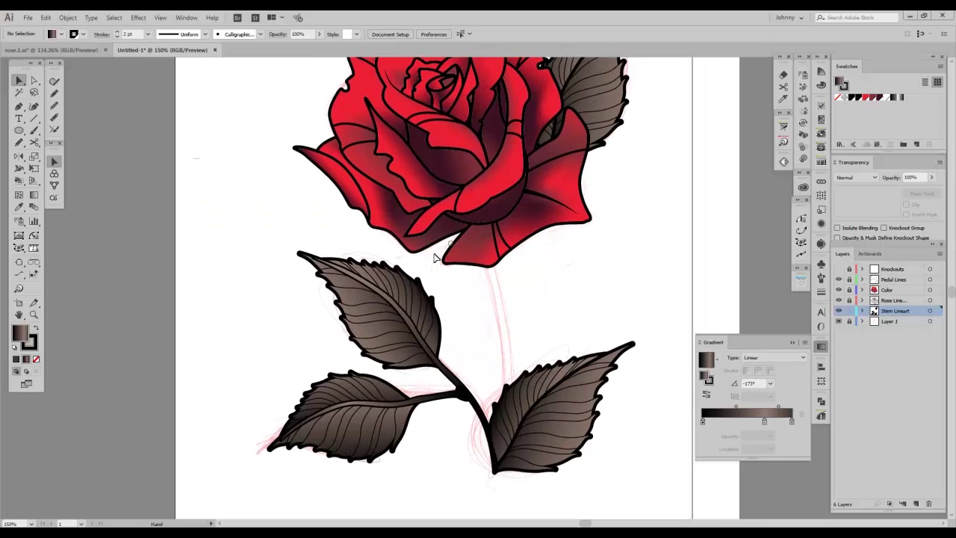
pyautogui.press('p')
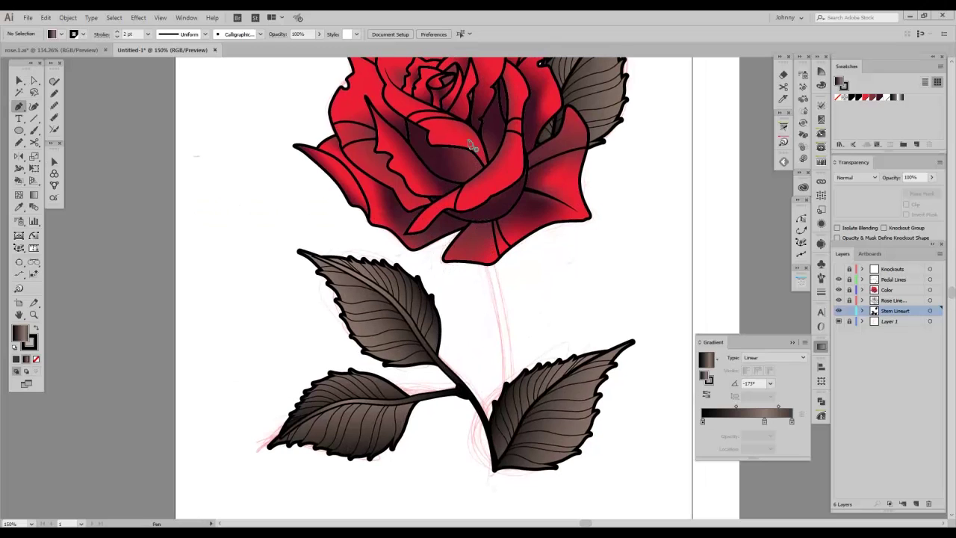
pyautogui.click(483, 215)
pyautogui.moveTo(511, 392); pyautogui.dragTo(505, 453)
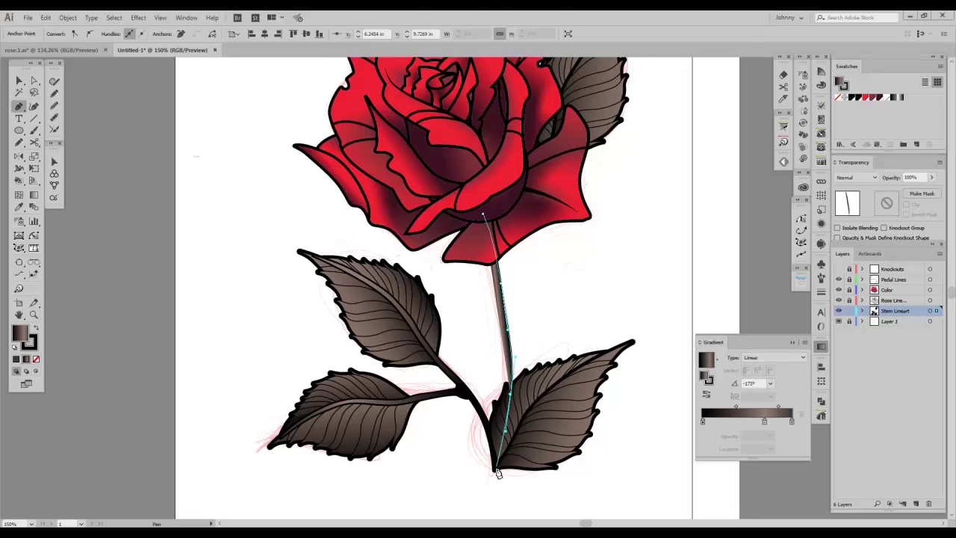
pyautogui.click(496, 469)
pyautogui.click(507, 465)
pyautogui.click(509, 458)
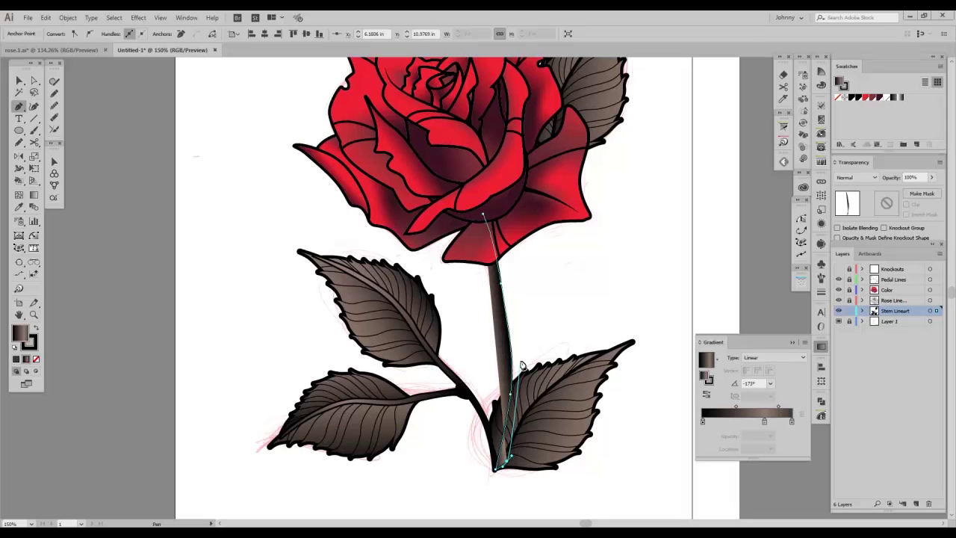
pyautogui.click(521, 343)
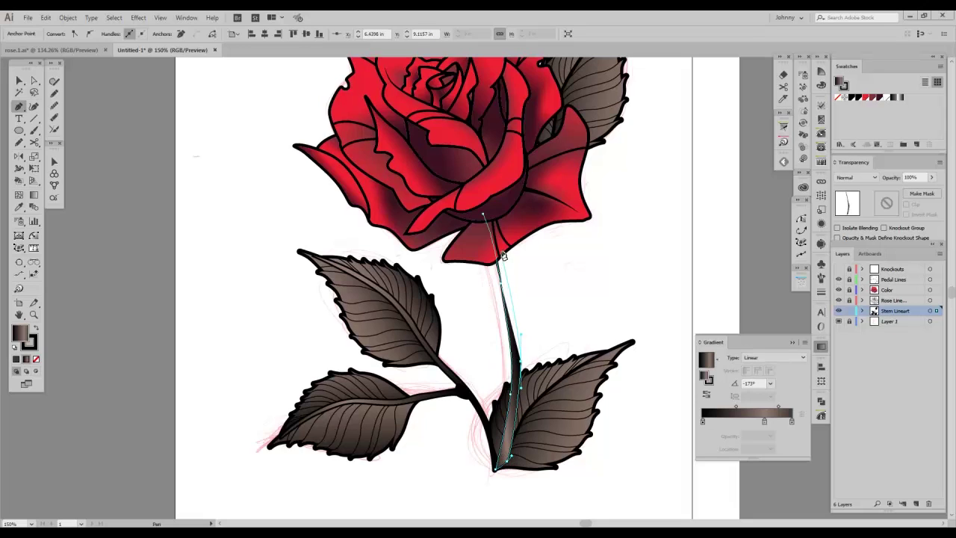
pyautogui.moveTo(483, 214); pyautogui.dragTo(480, 230)
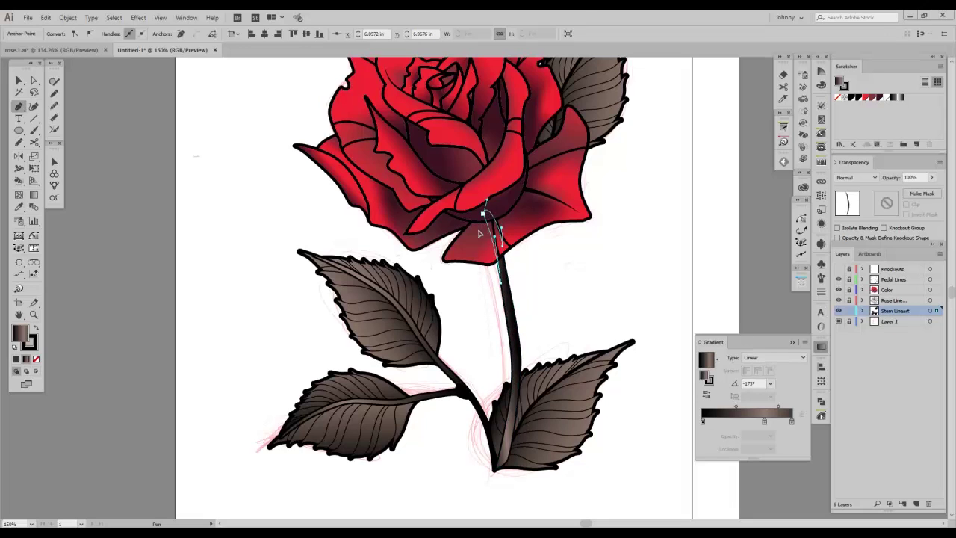
pyautogui.click(397, 329)
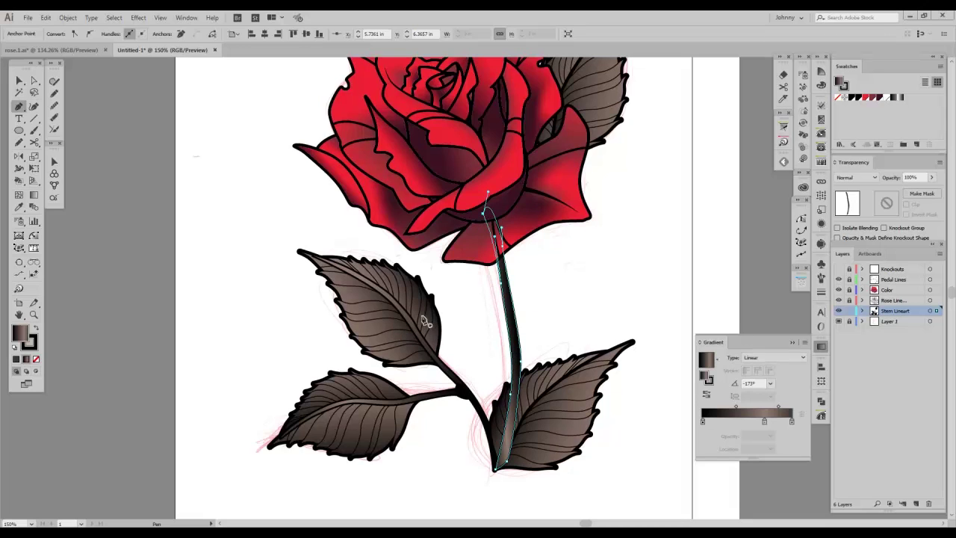
pyautogui.press('Delete')
pyautogui.press('Delete')
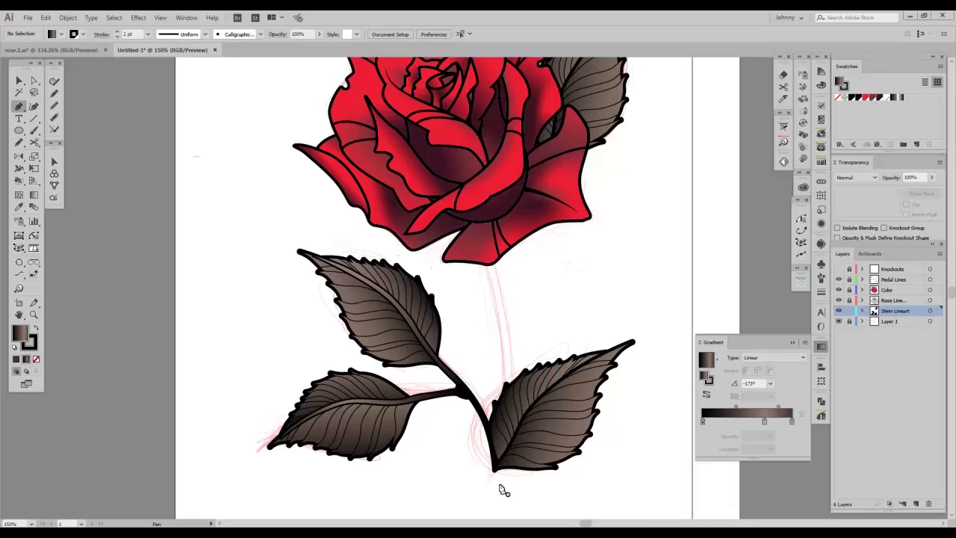
# Step: Draw the flower stem as a single curved Pen path from the lower-right leaf's base up into the bloom, with no fill
pyautogui.click(496, 469)
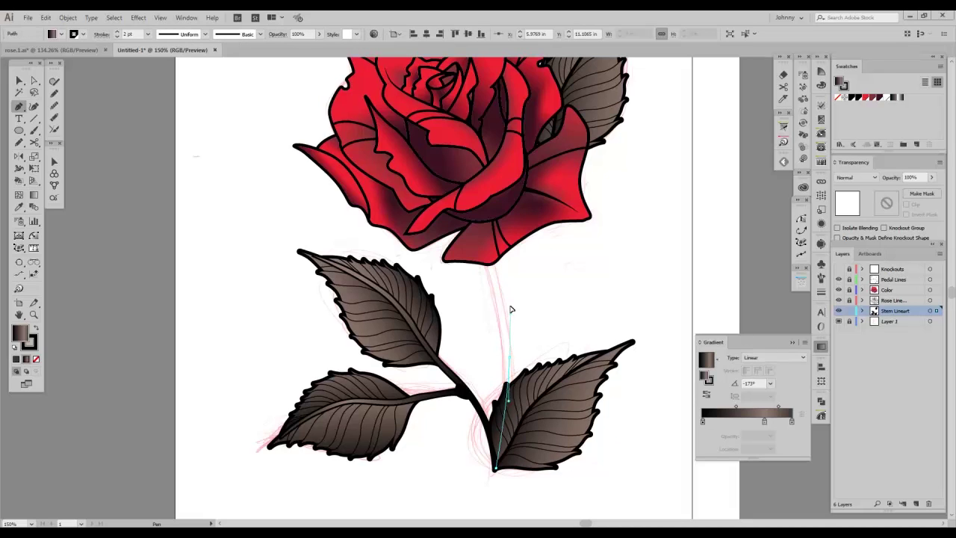
pyautogui.moveTo(482, 163); pyautogui.dragTo(381, 310)
pyautogui.press('/')
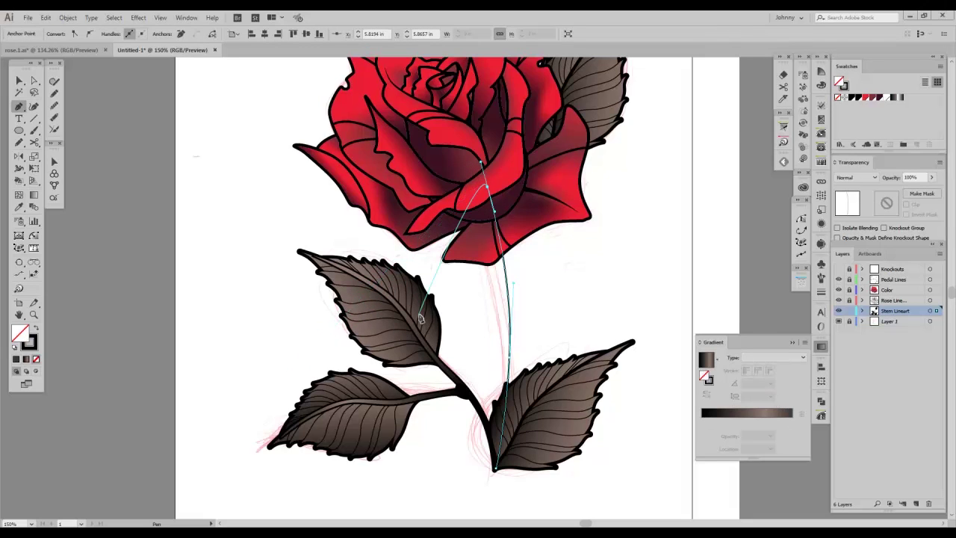
# Step: Set the flower stem path's stroke weight to 14 pt and apply the dark gradient swatch to the stroke
pyautogui.click(822, 292)
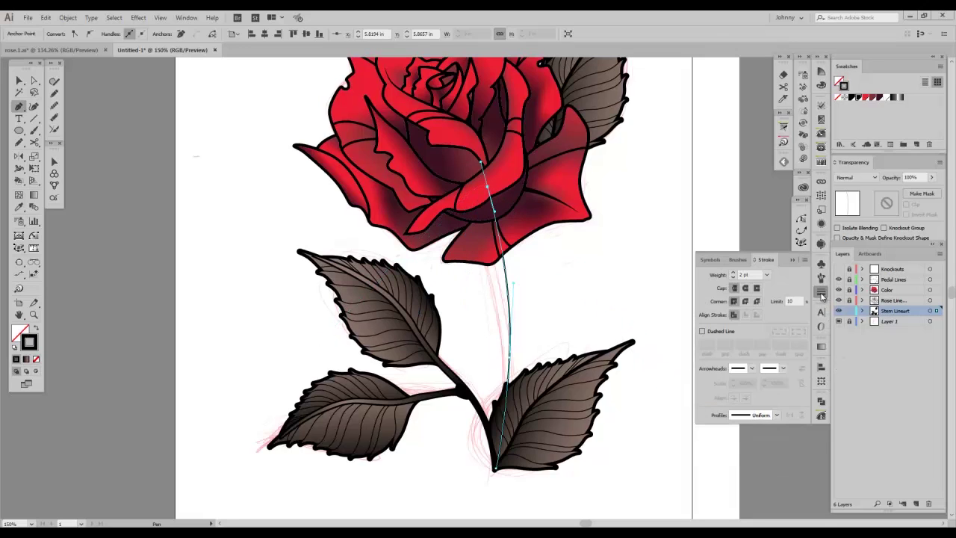
pyautogui.moveTo(733, 273); pyautogui.dragTo(732, 274)
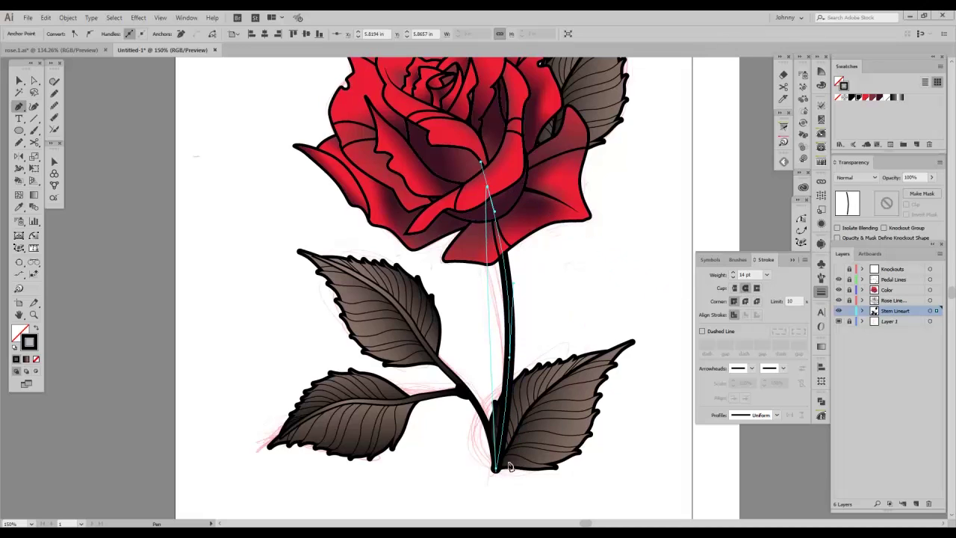
pyautogui.press('Escape')
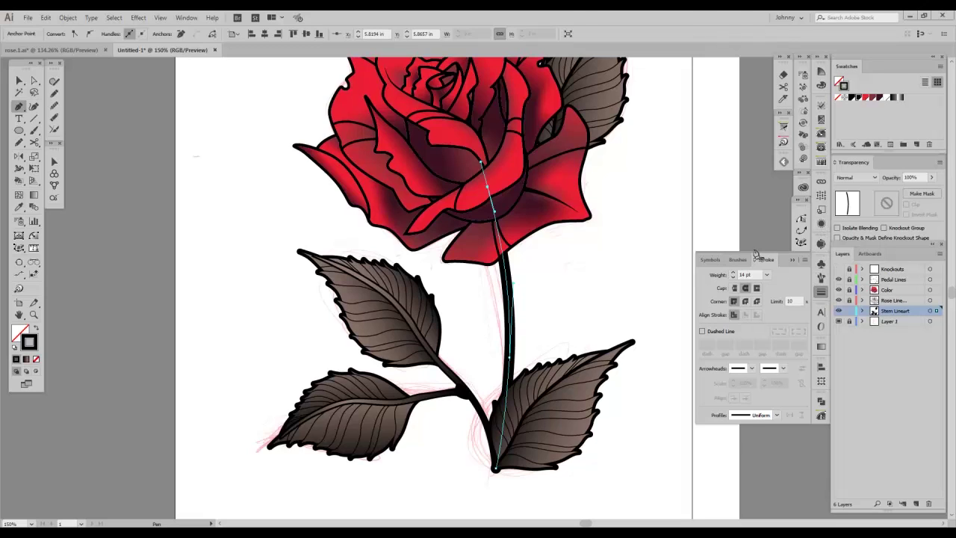
pyautogui.click(893, 99)
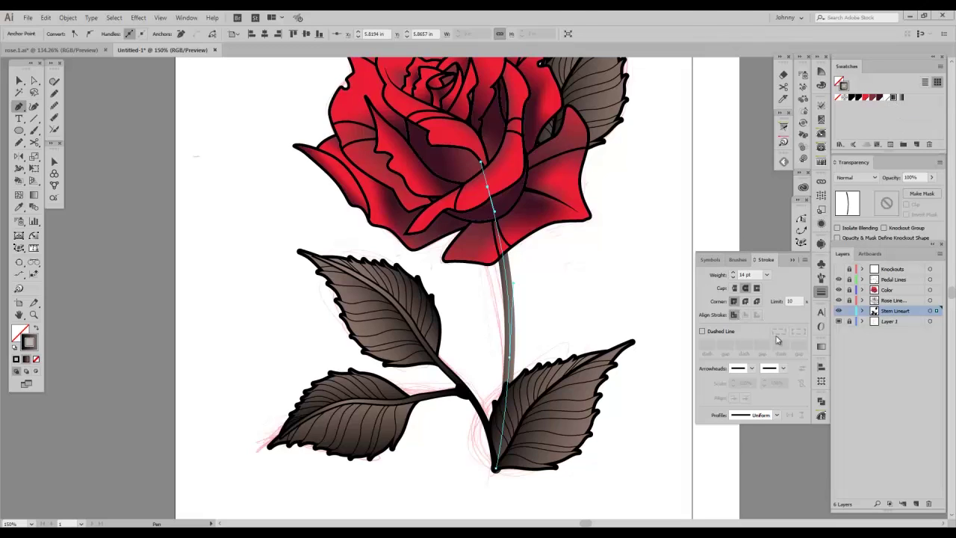
# Step: Apply the flower stem's linear gradient across its stroke
pyautogui.click(821, 346)
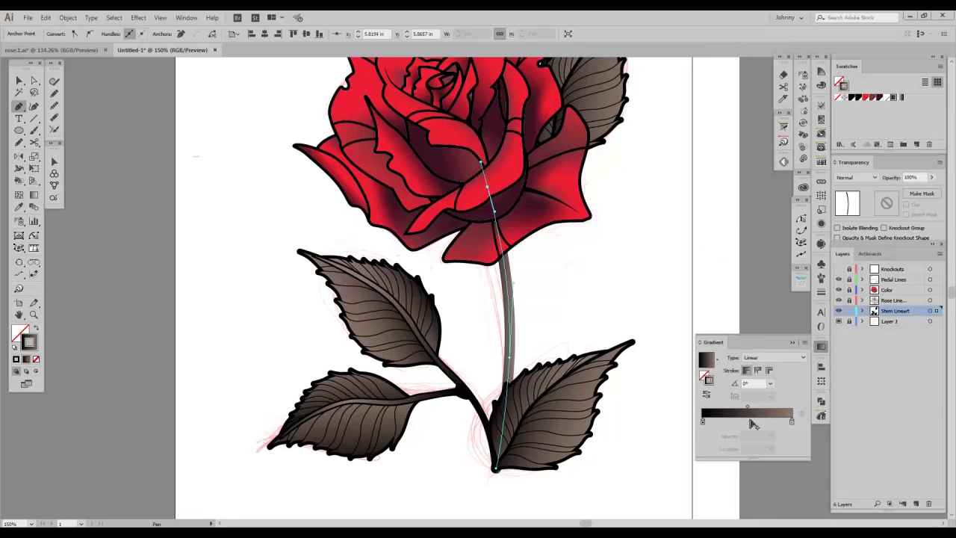
pyautogui.click(702, 423)
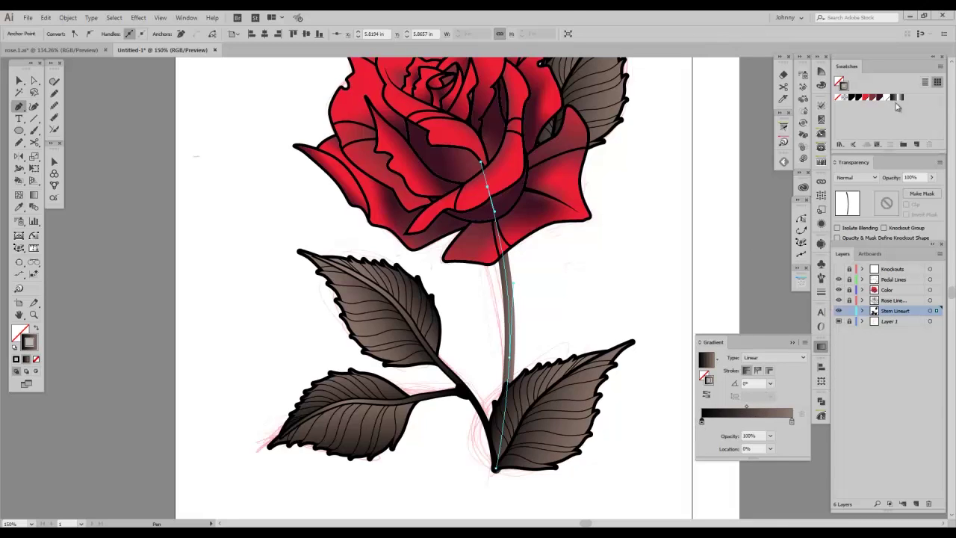
pyautogui.moveTo(892, 99); pyautogui.dragTo(702, 422)
pyautogui.click(769, 371)
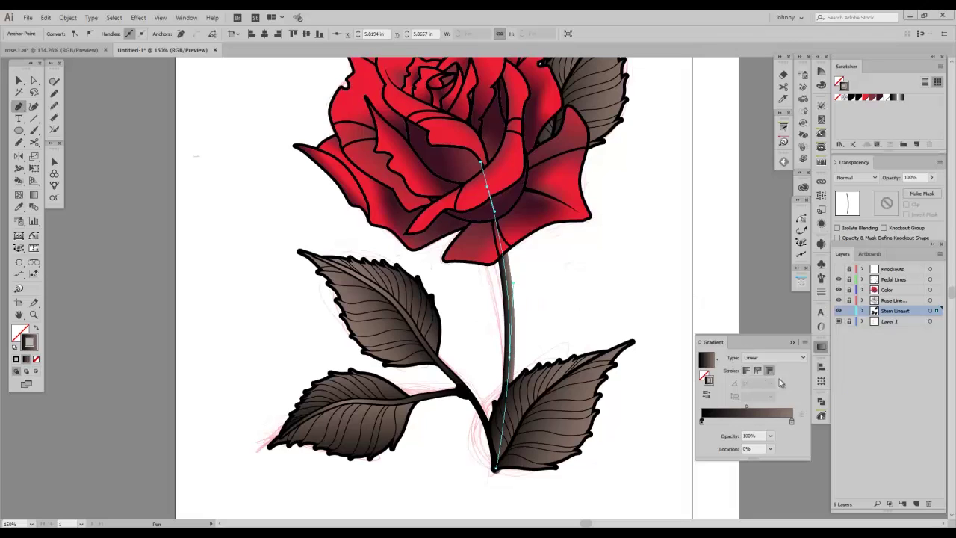
# Step: Duplicate the gradient stroke in the flower stem path's appearance and recolor the lower stroke solid black
pyautogui.click(821, 223)
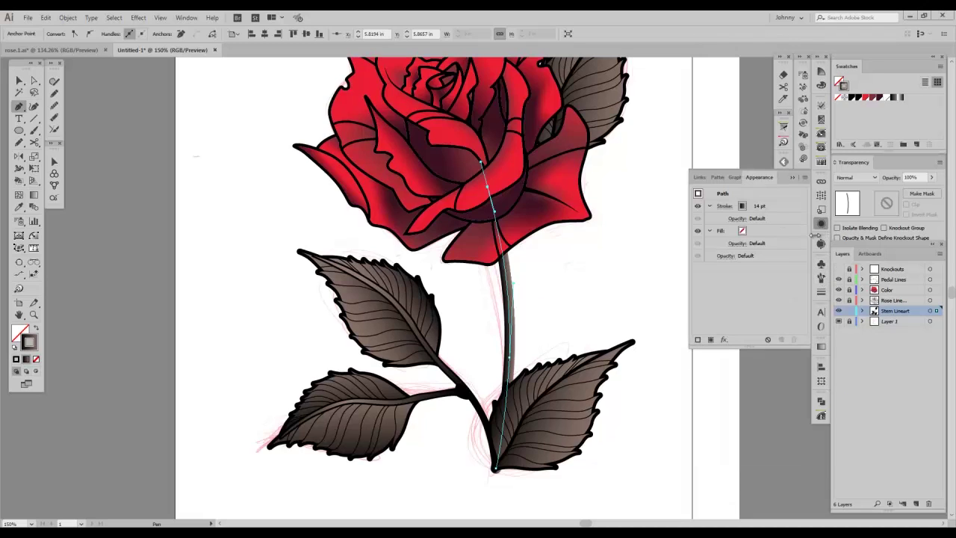
pyautogui.click(775, 209)
pyautogui.click(781, 340)
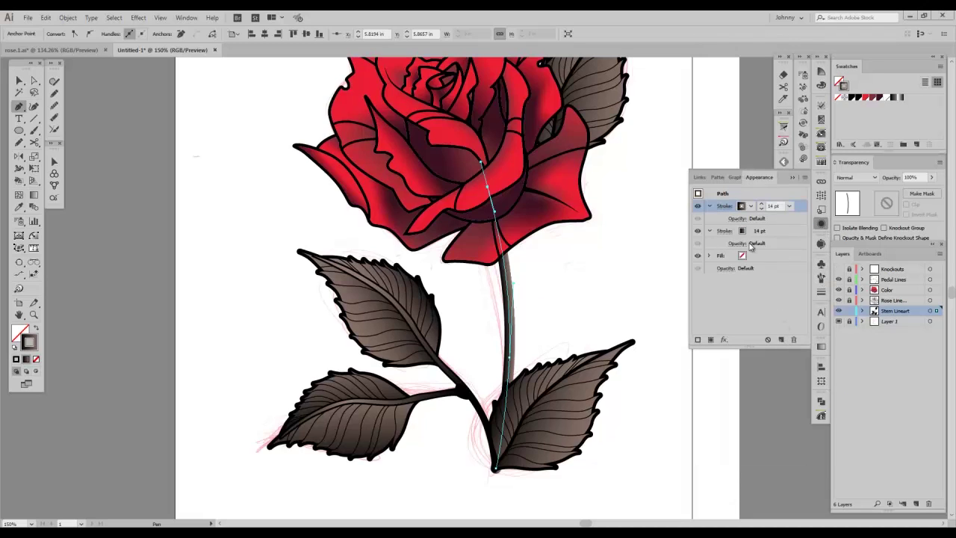
pyautogui.click(763, 234)
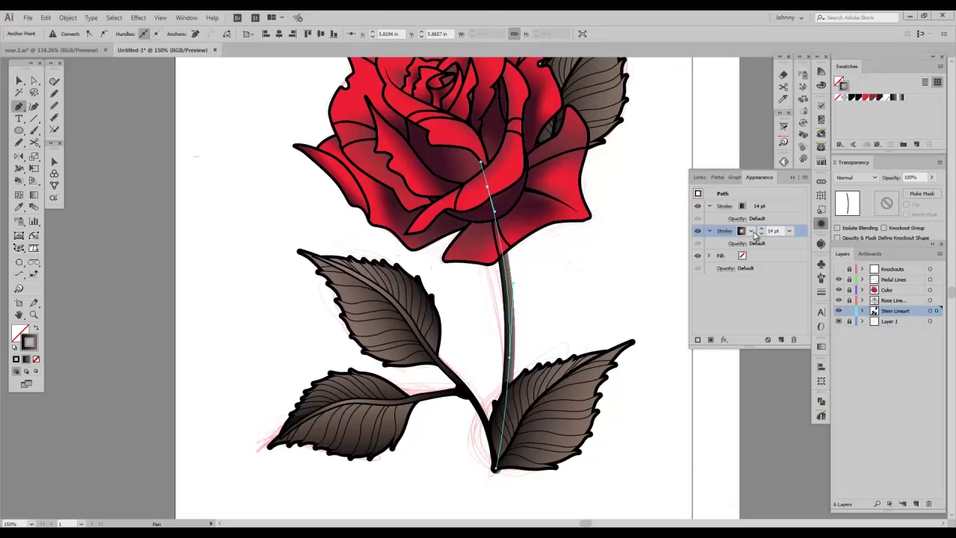
pyautogui.click(742, 232)
pyautogui.click(668, 250)
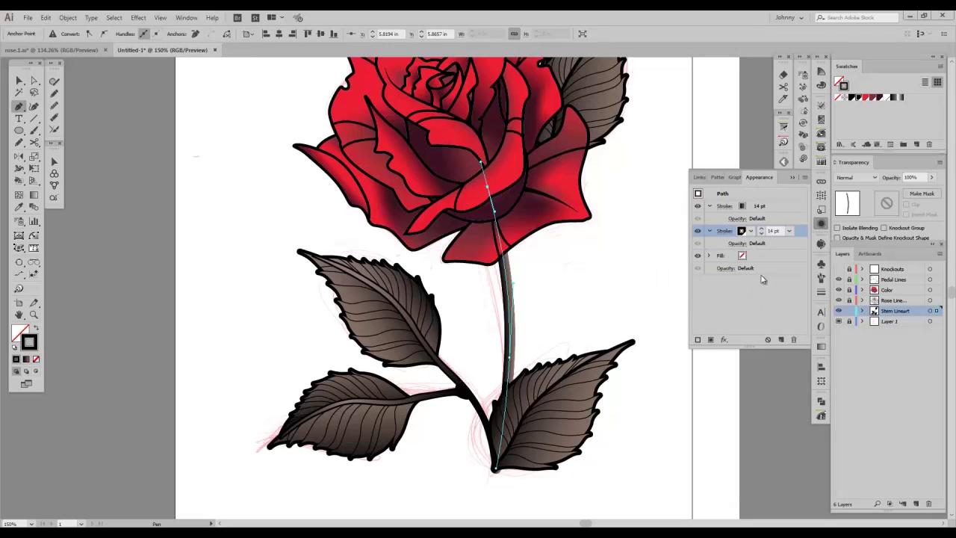
# Step: Set the flower stem's lower black stroke to 21 pt to form an outline around the gradient, and deselect the path
pyautogui.click(762, 228)
pyautogui.click(763, 228)
pyautogui.click(763, 228)
pyautogui.click(763, 228)
pyautogui.click(763, 228)
pyautogui.click(763, 227)
pyautogui.click(763, 228)
pyautogui.click(763, 233)
pyautogui.click(763, 233)
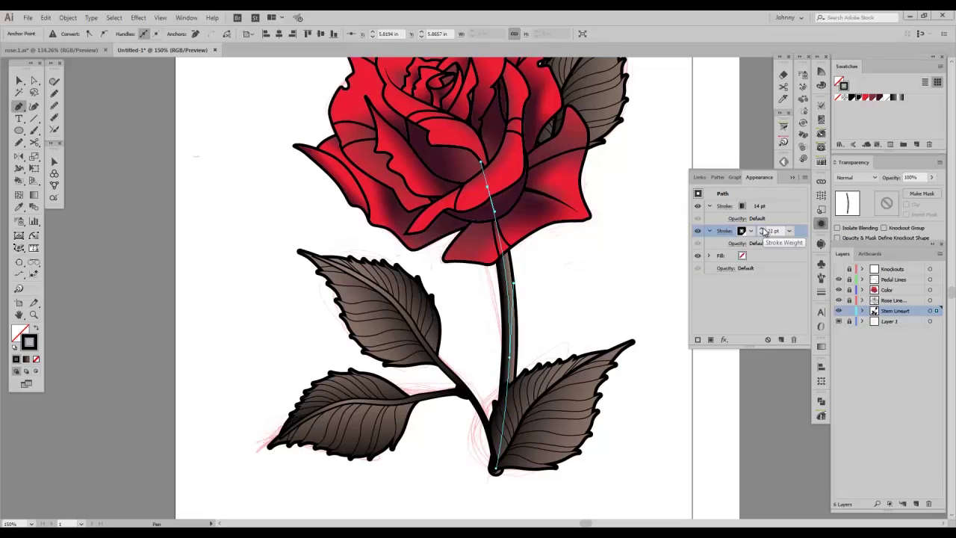
pyautogui.click(761, 233)
pyautogui.keyDown('ctrl'); pyautogui.click(644, 263); pyautogui.keyUp('ctrl')
pyautogui.moveTo(642, 258); pyautogui.dragTo(643, 223)
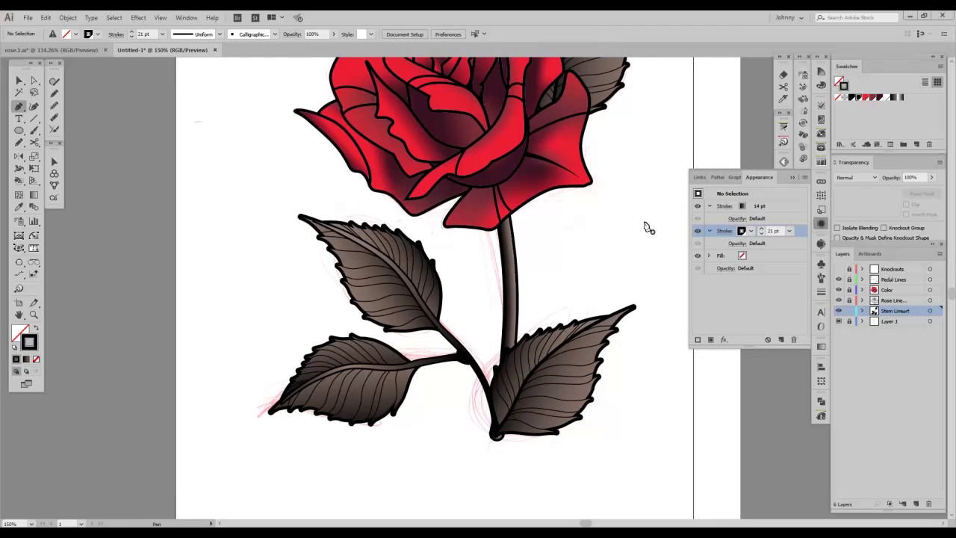
# Step: Adjust the flower stem's lower end anchor so its tip tucks in at the lower-right leaf's base, and deselect the path
pyautogui.hotkey('ctrl', '0')
pyautogui.hotkey('ctrl', '1')
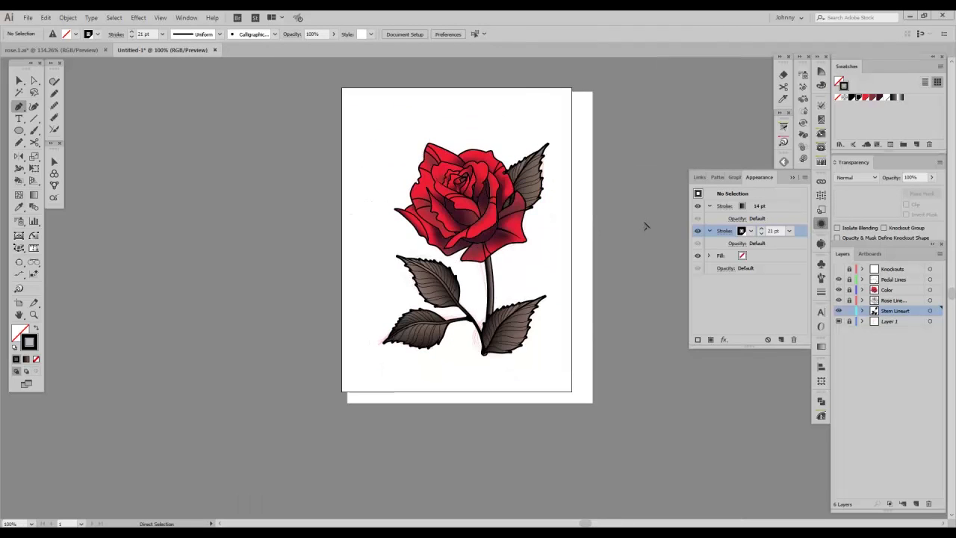
pyautogui.moveTo(530, 247); pyautogui.dragTo(525, 294)
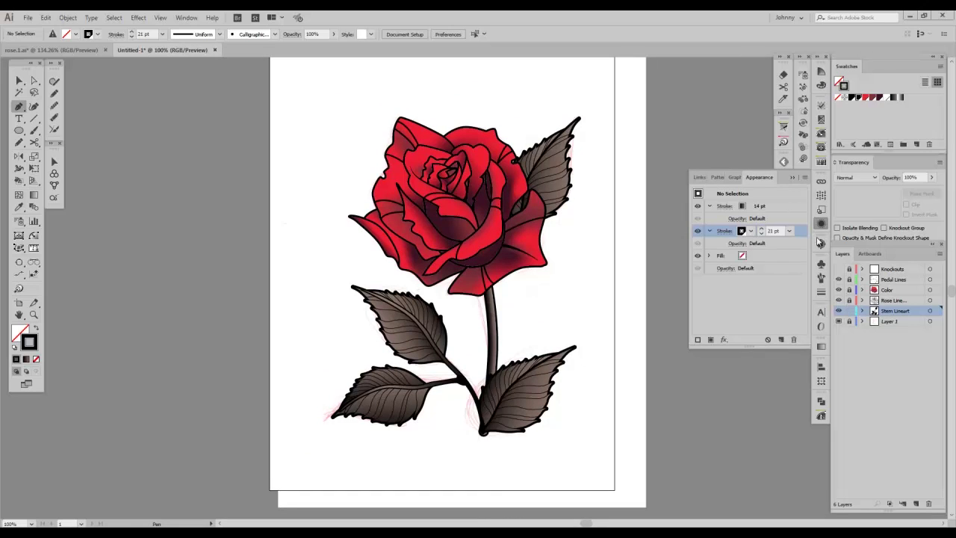
pyautogui.click(822, 222)
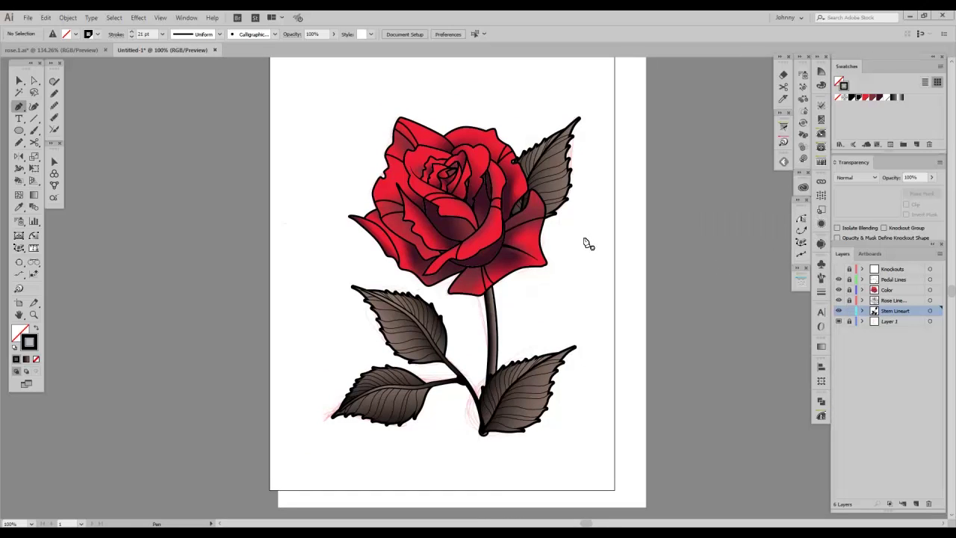
pyautogui.moveTo(588, 243); pyautogui.dragTo(590, 273)
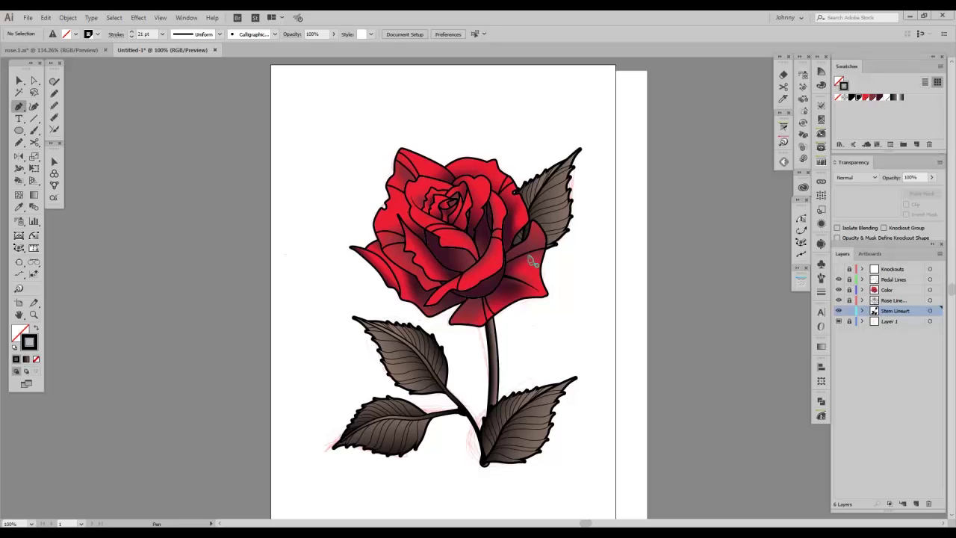
pyautogui.press('a')
pyautogui.click(499, 362)
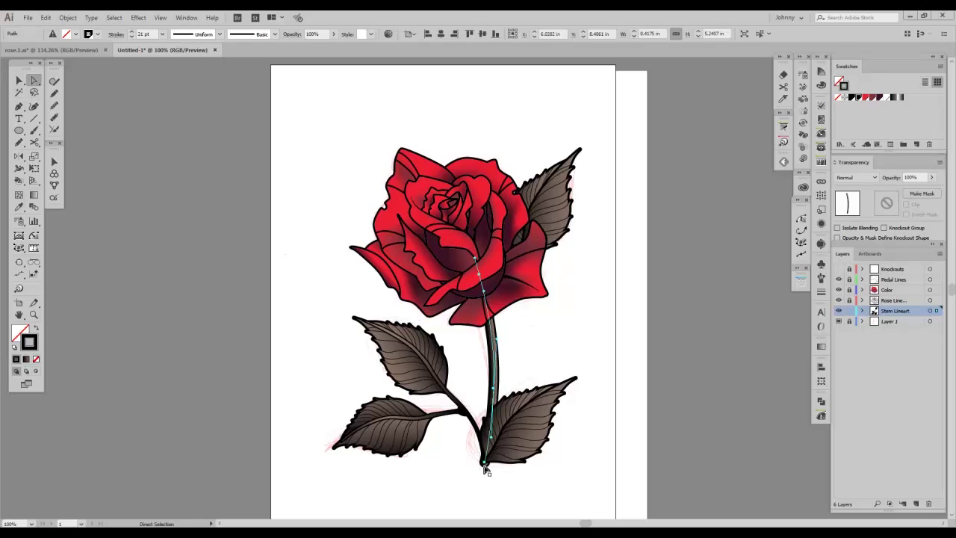
pyautogui.click(484, 464)
pyautogui.click(488, 469)
pyautogui.click(484, 463)
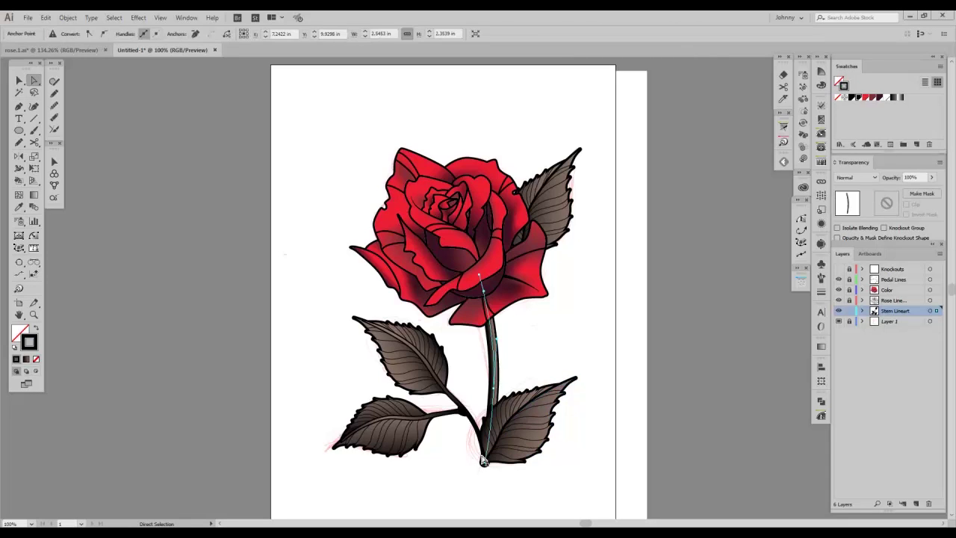
pyautogui.click(556, 329)
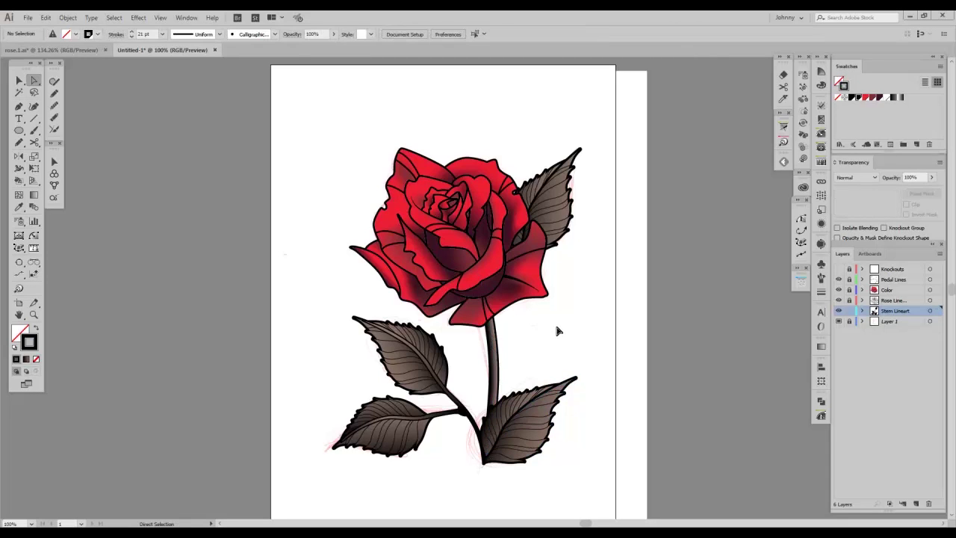